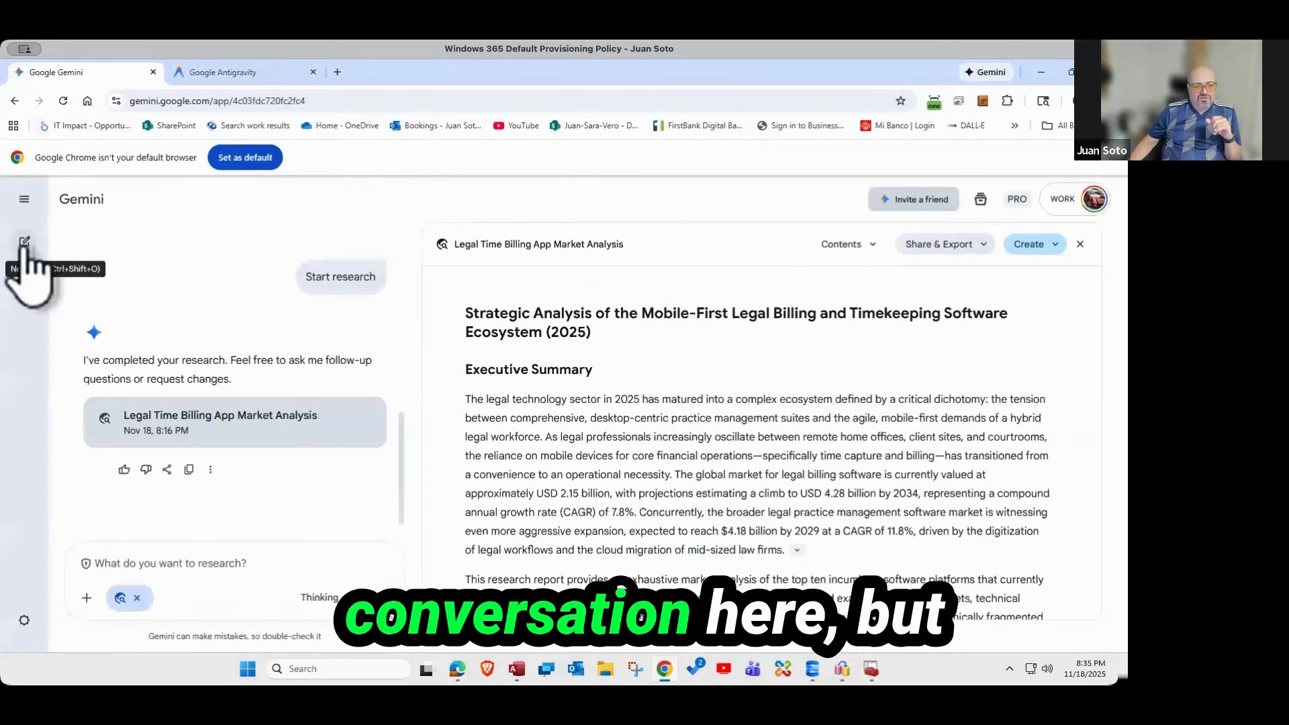
- Start a new Gemini chat and switch to SQL Server Management Studio
left_click(24, 243)
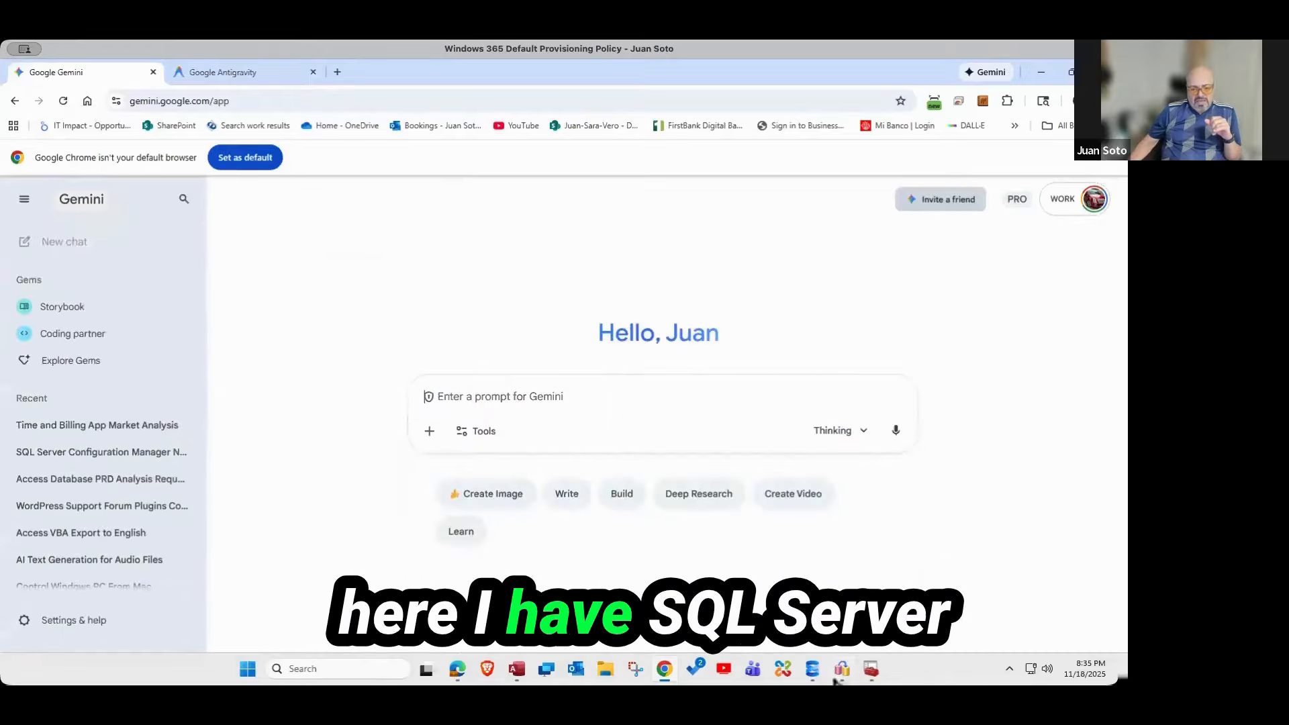
left_click(812, 669)
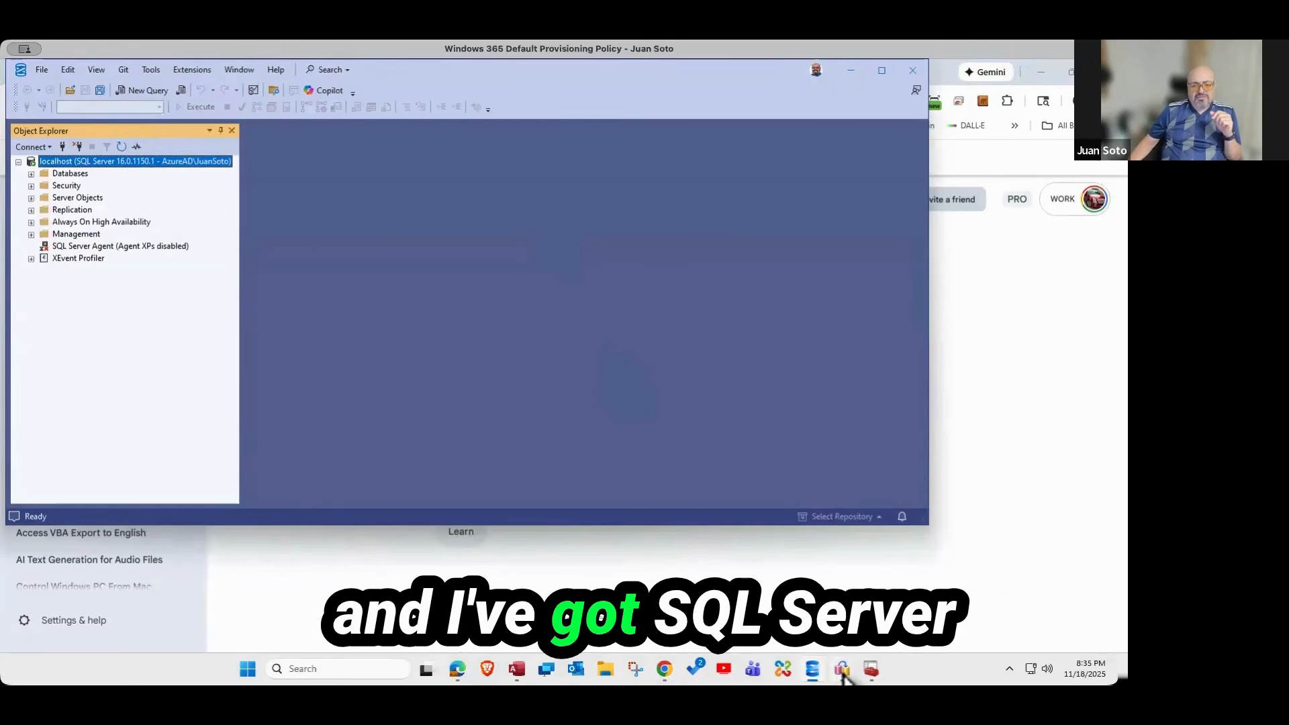
- Restart SQL Server Migration Assistant for Access, discarding the TestNWMigration1 project changes, and dismiss its startup wizard
mouse_move(842, 672)
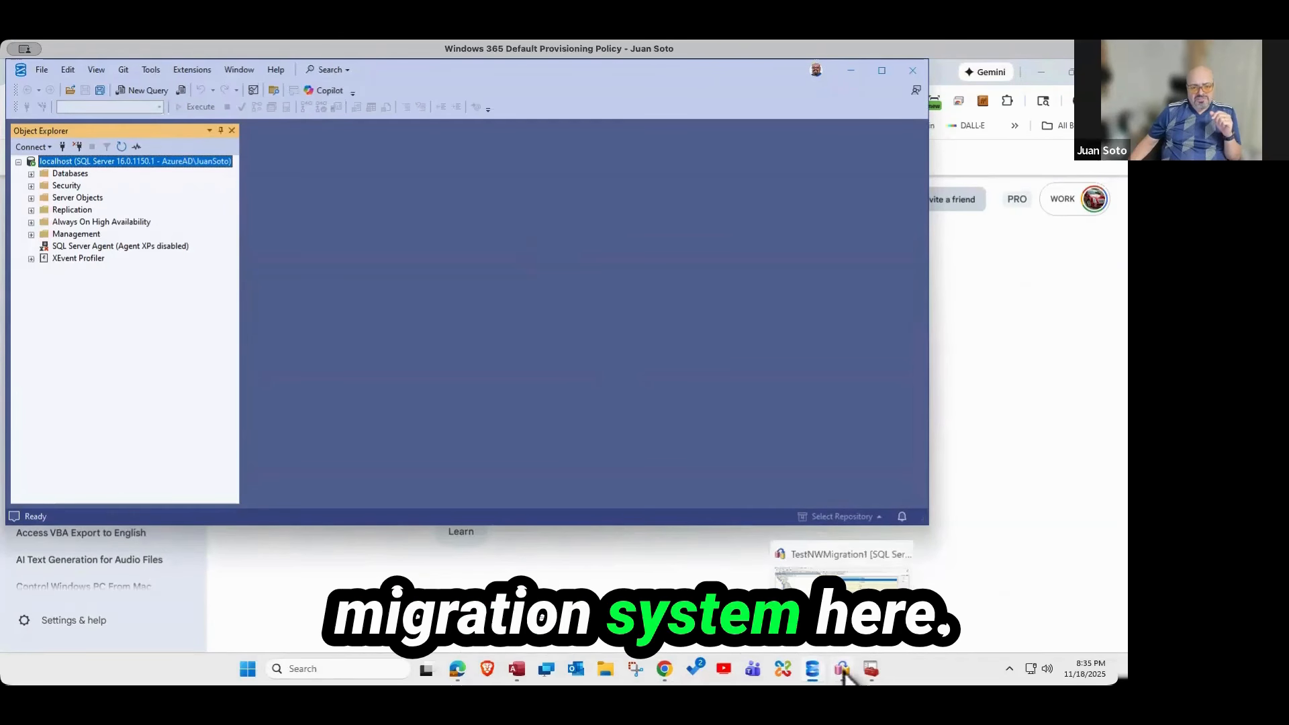
left_click(844, 674)
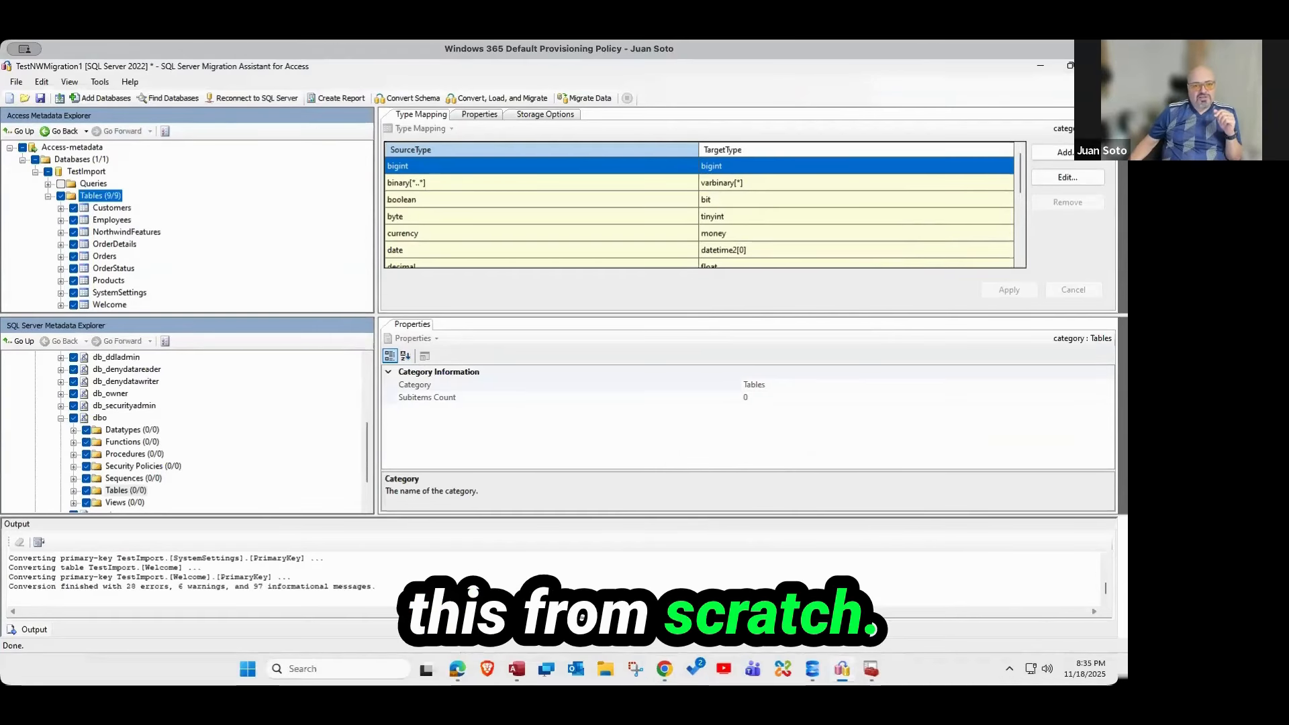
left_click(1101, 66)
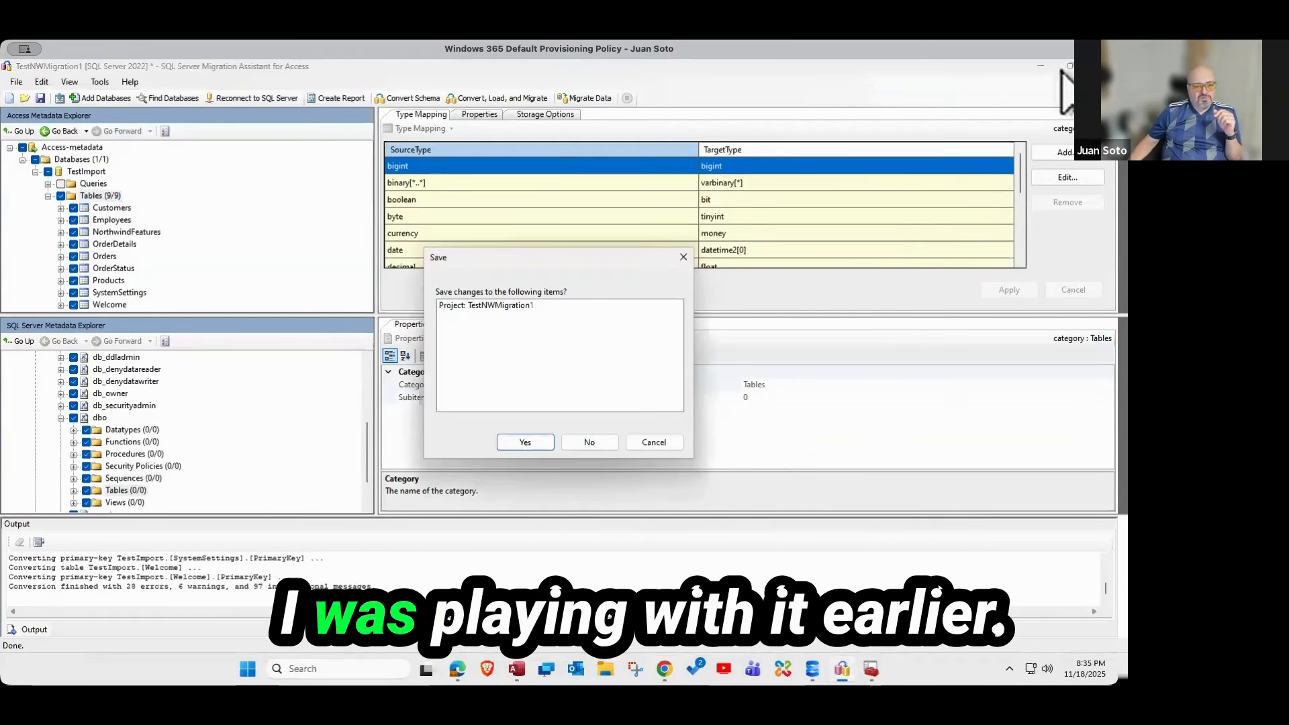
left_click(584, 444)
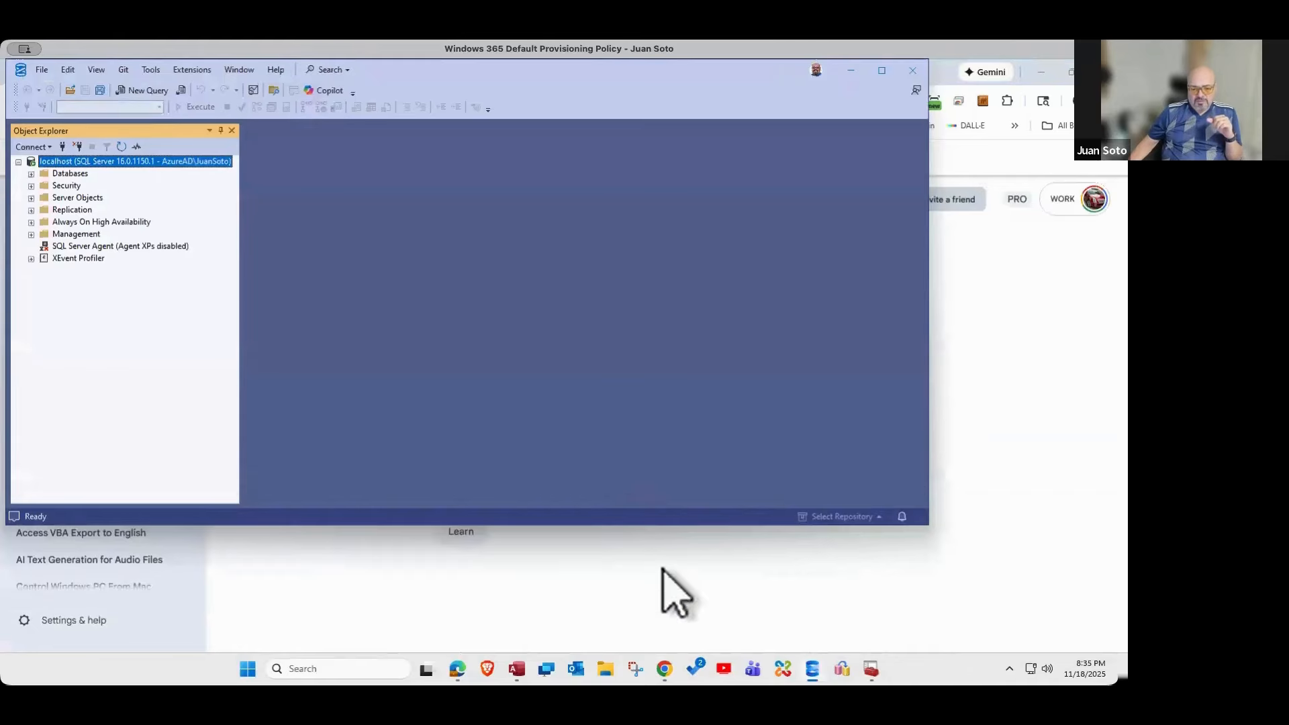
left_click(871, 669)
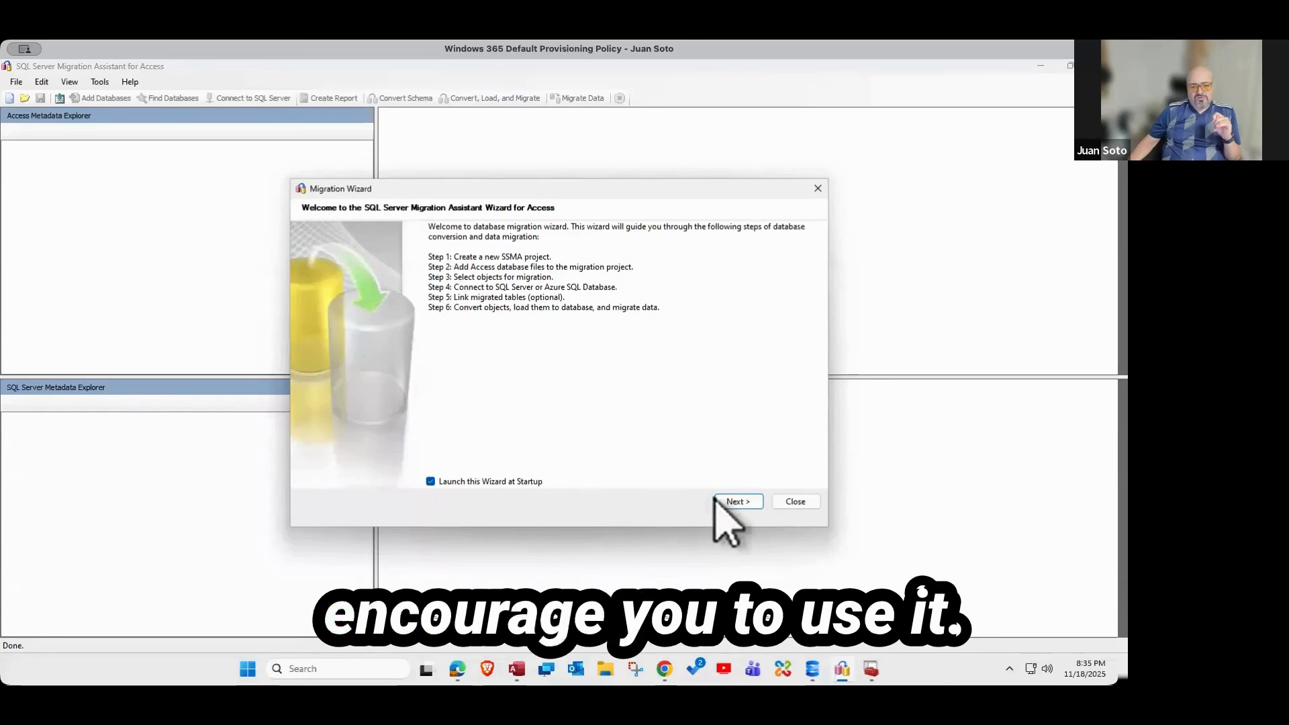
left_click(804, 503)
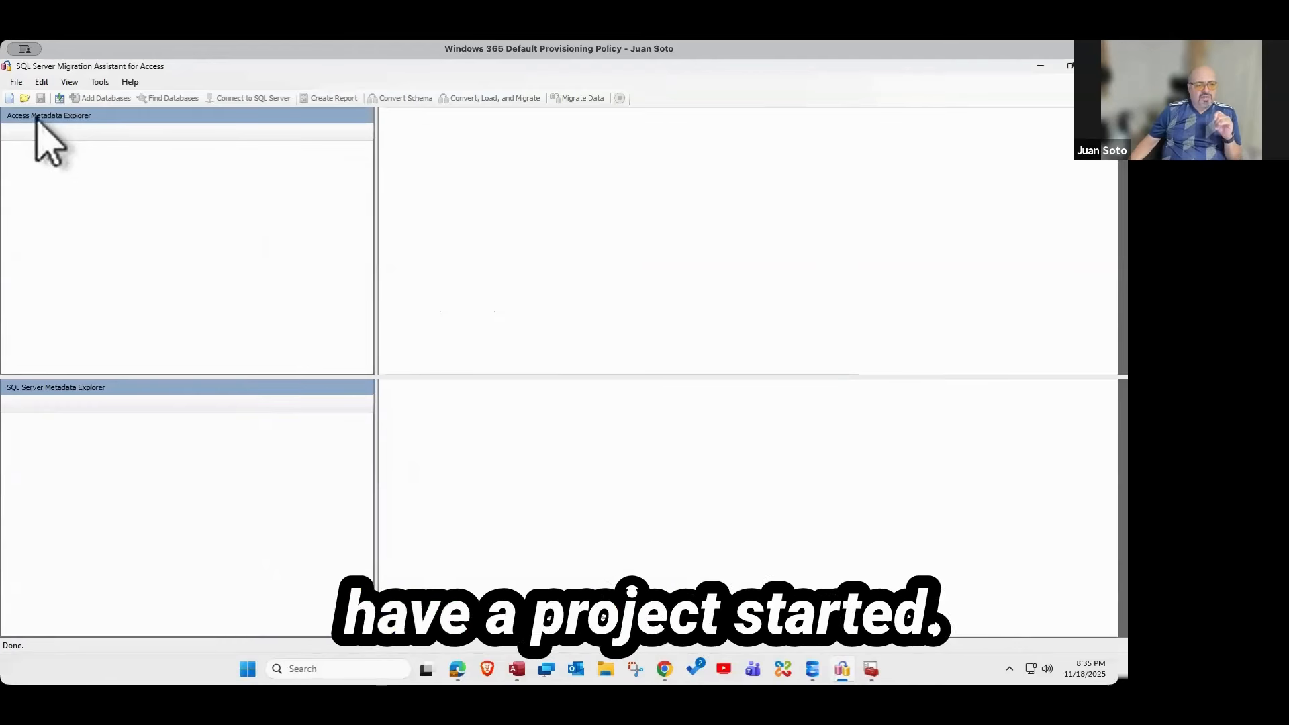
left_click(16, 83)
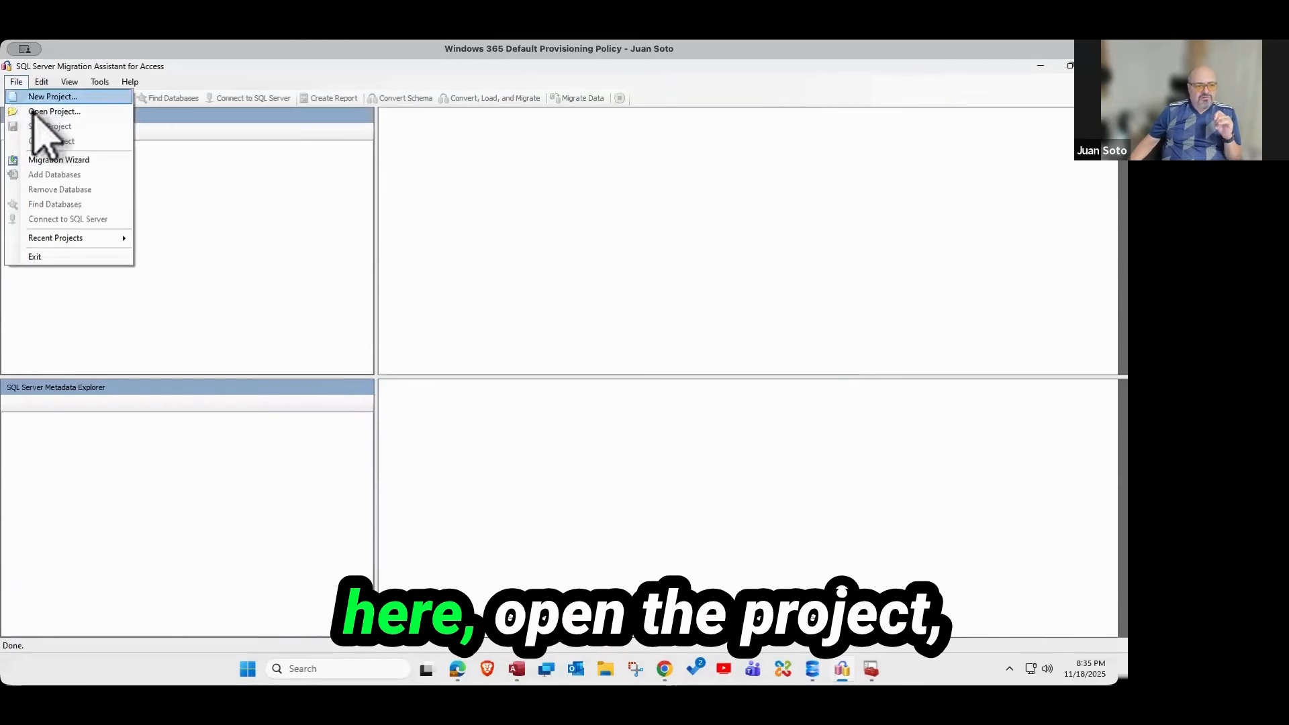
left_click(55, 111)
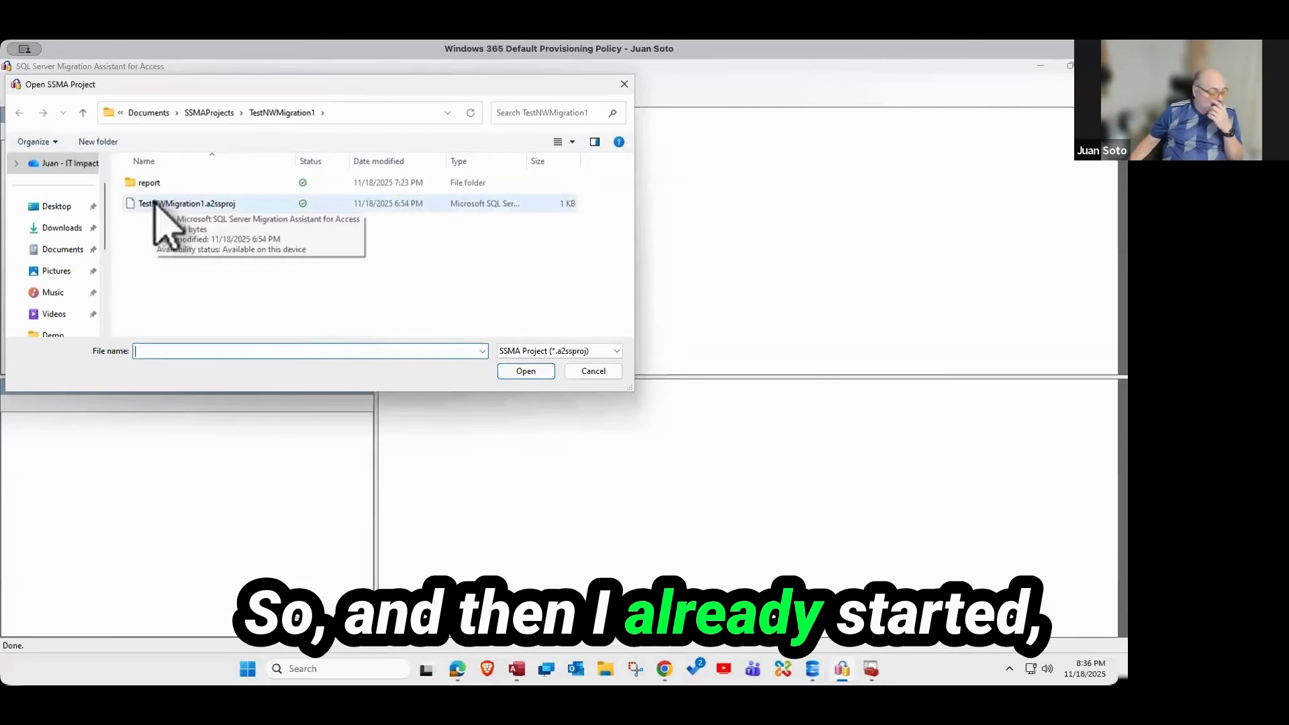
left_click(593, 370)
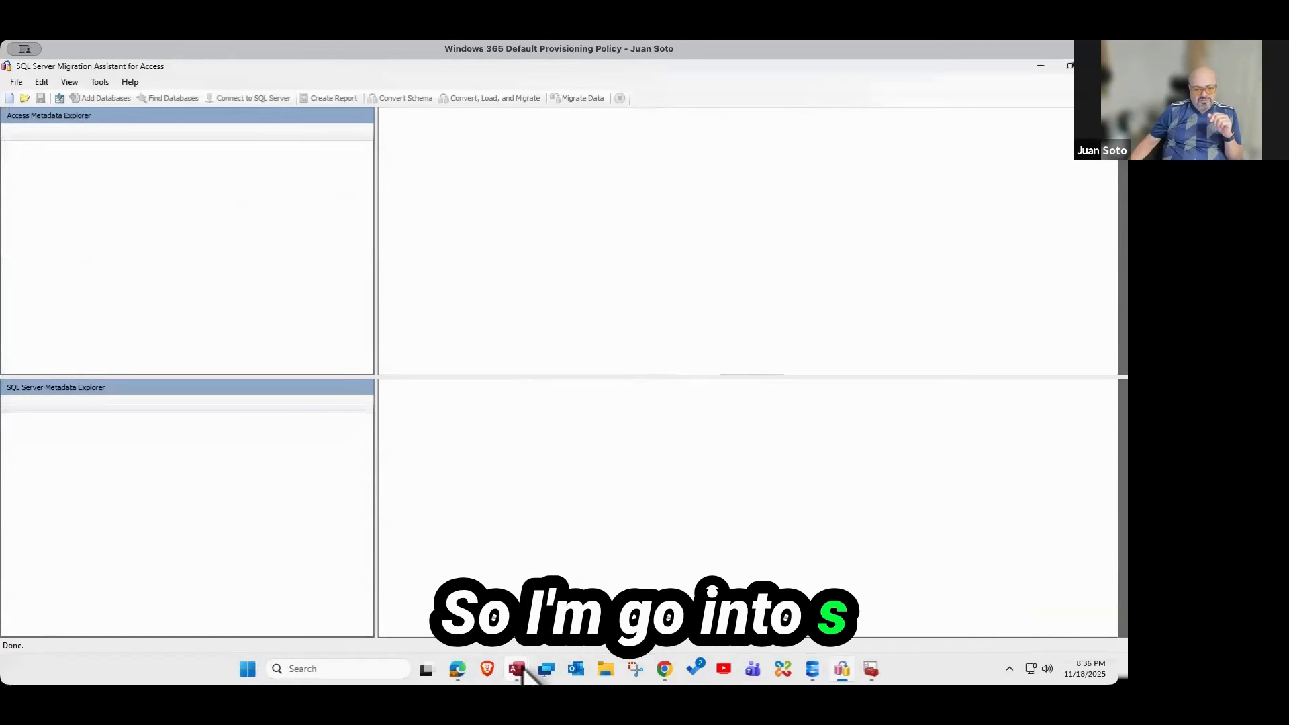
- Switch to Microsoft Access and create a database named NWTest2 from the Northwind starter edition template
mouse_move(523, 673)
left_click(446, 577)
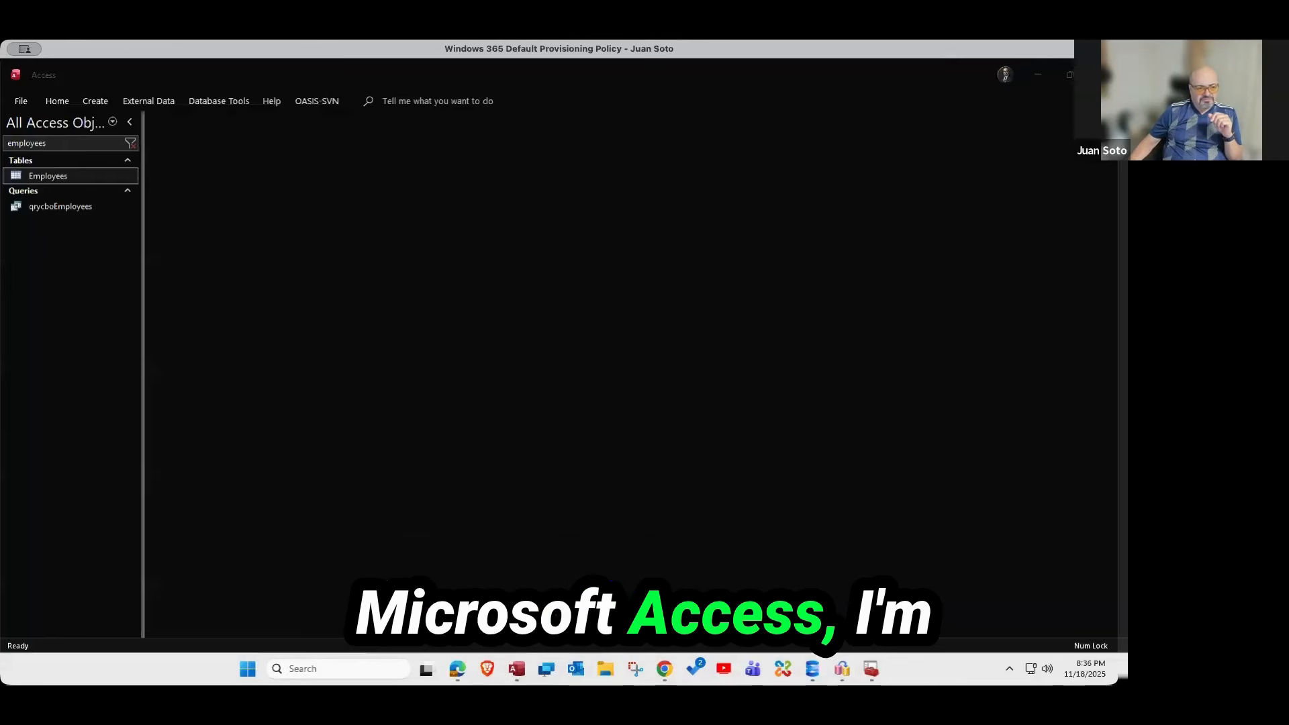
left_click(21, 102)
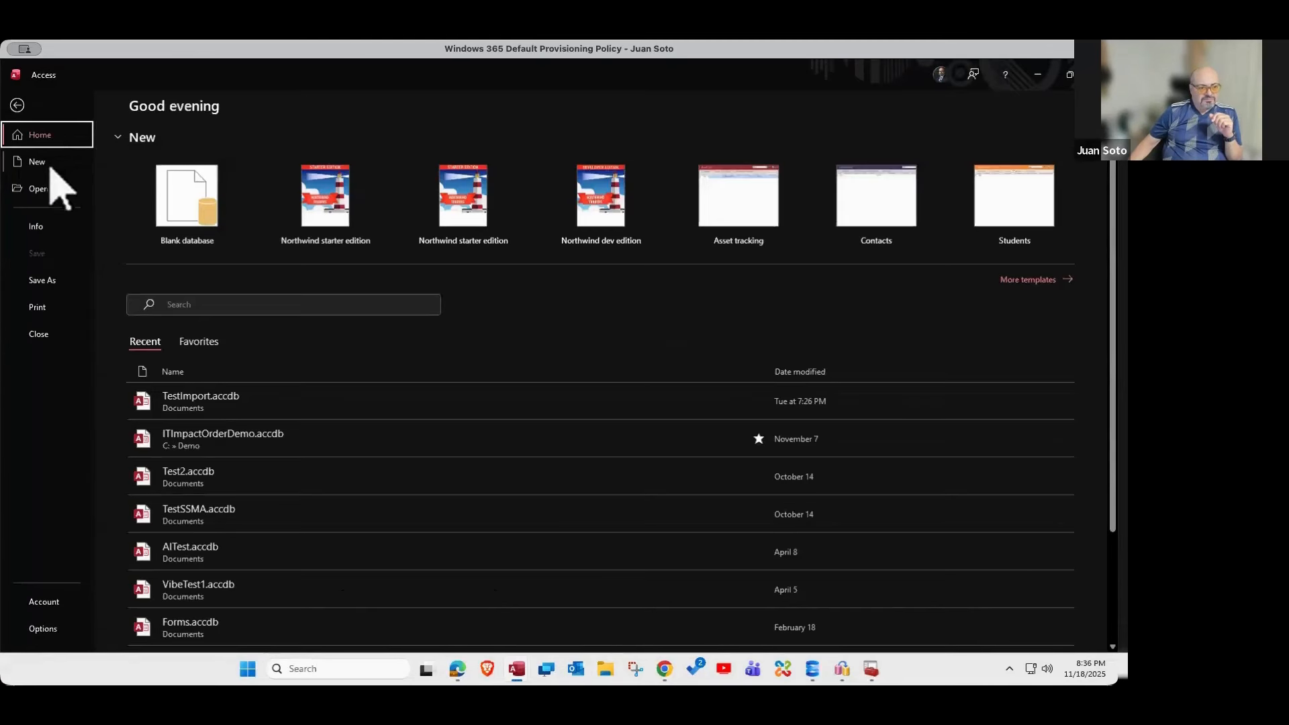
left_click(51, 168)
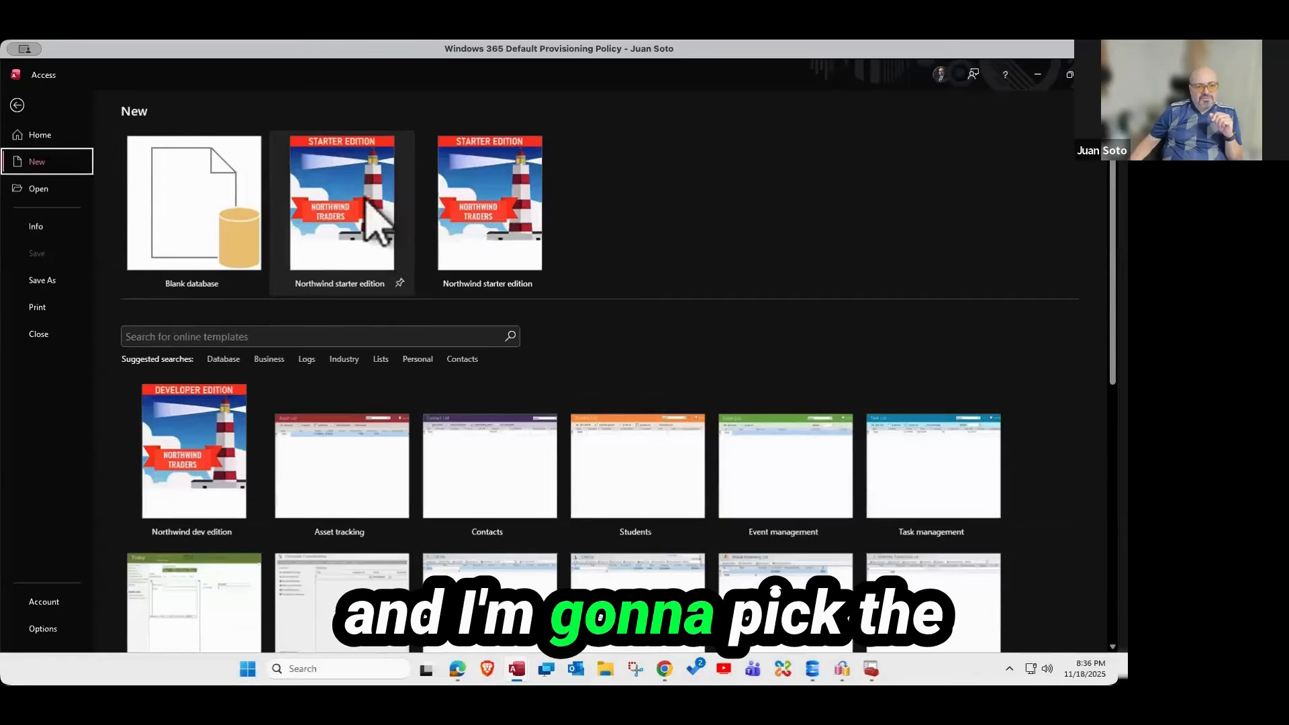
left_click(327, 195)
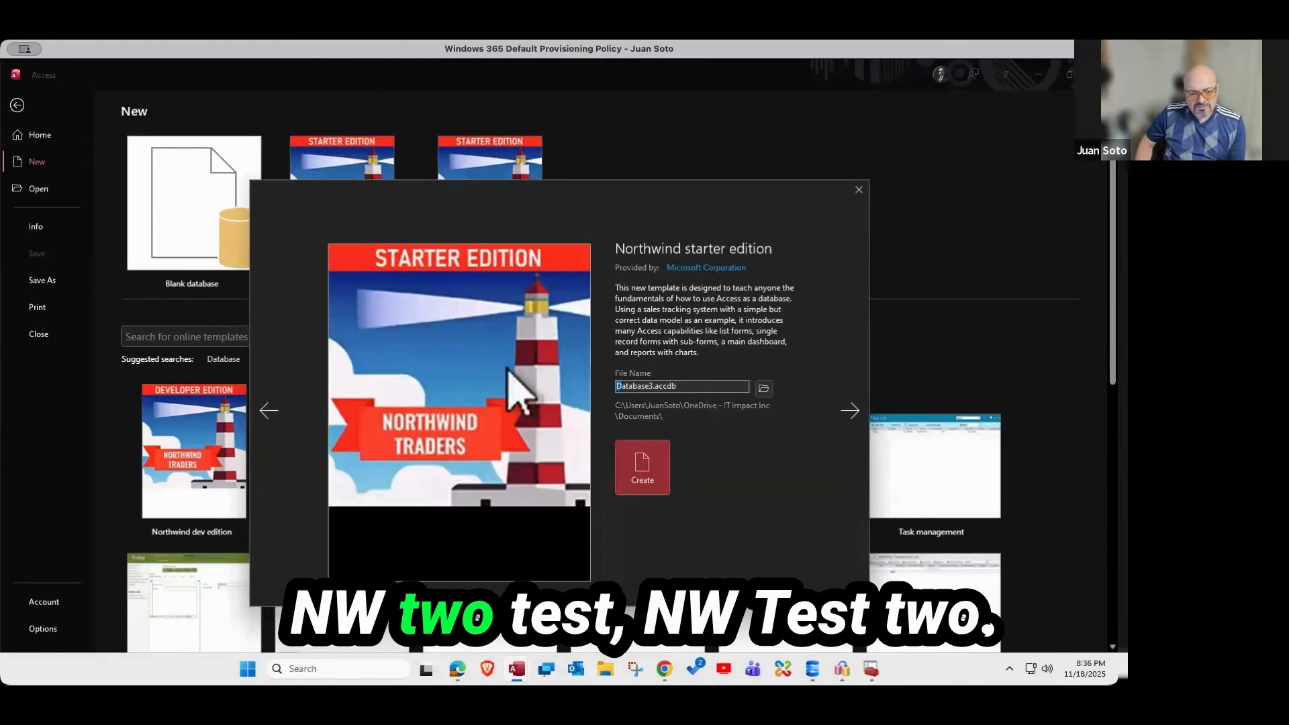
key("shift+Right")
key("shift+Right")
key("shift+Right")
key("shift+Right")
key("shift+Right")
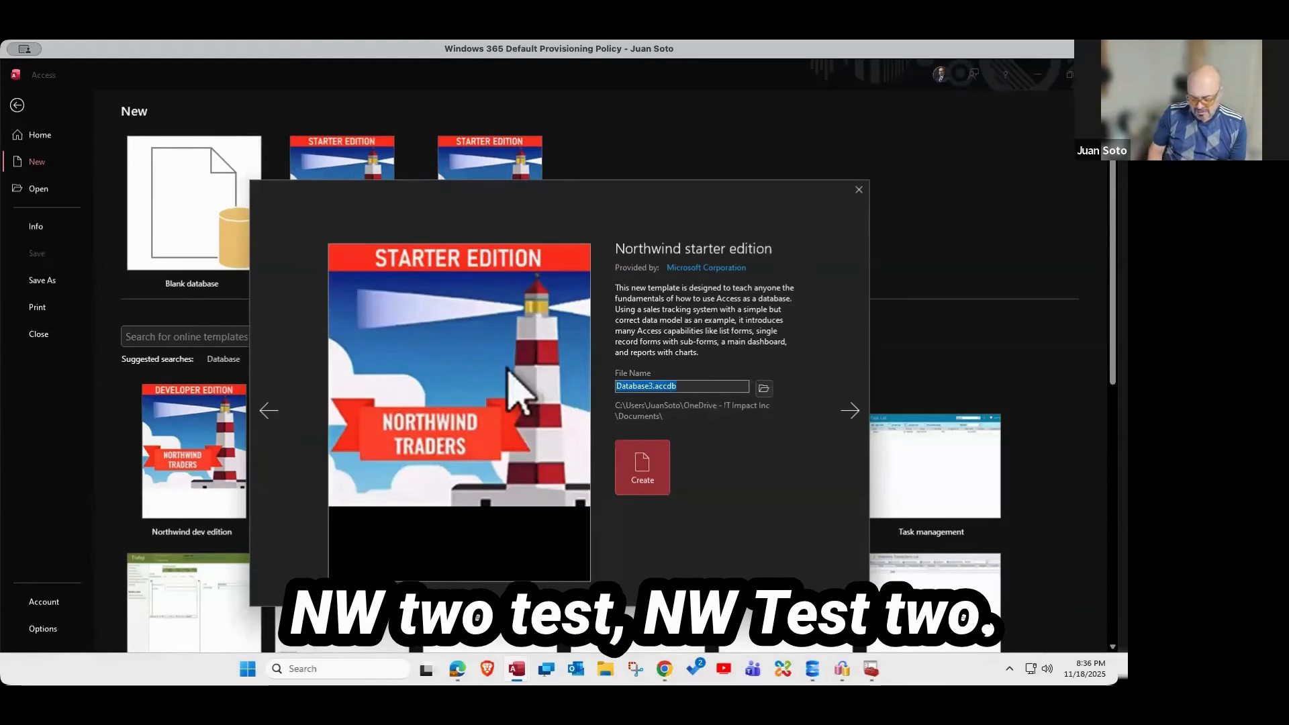
type("NWTest2")
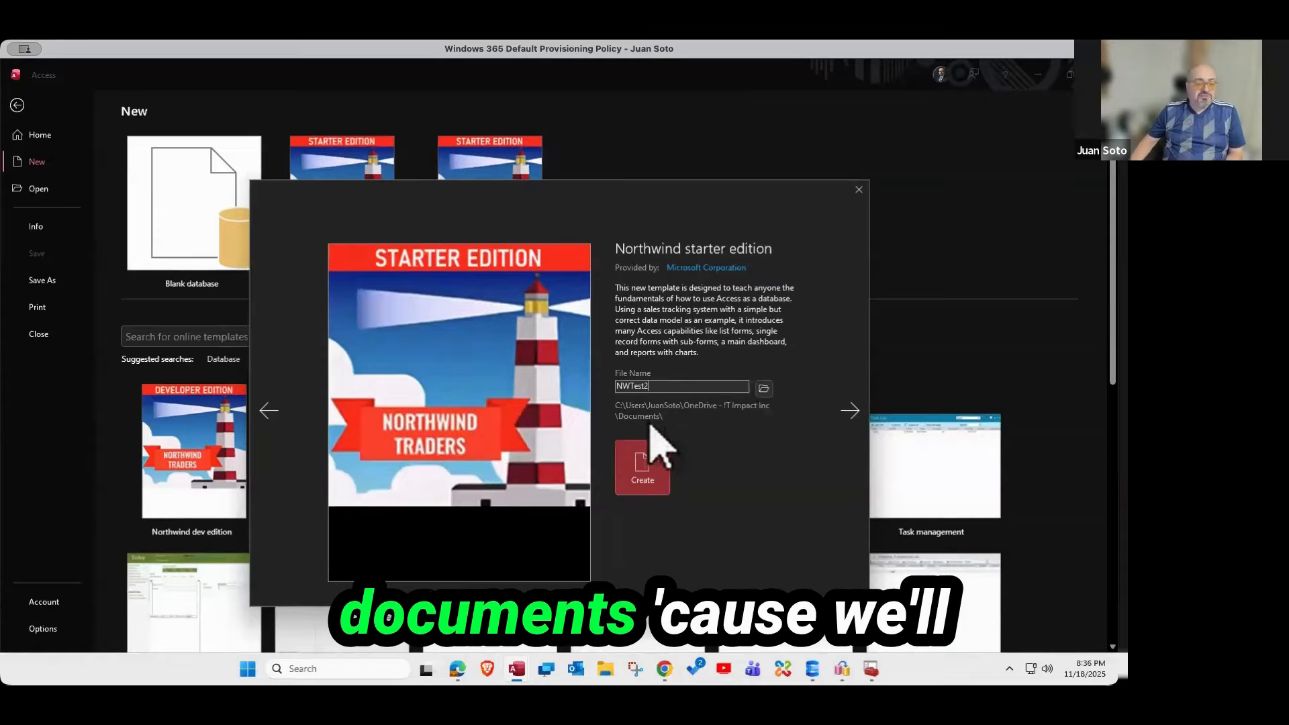
left_click(641, 496)
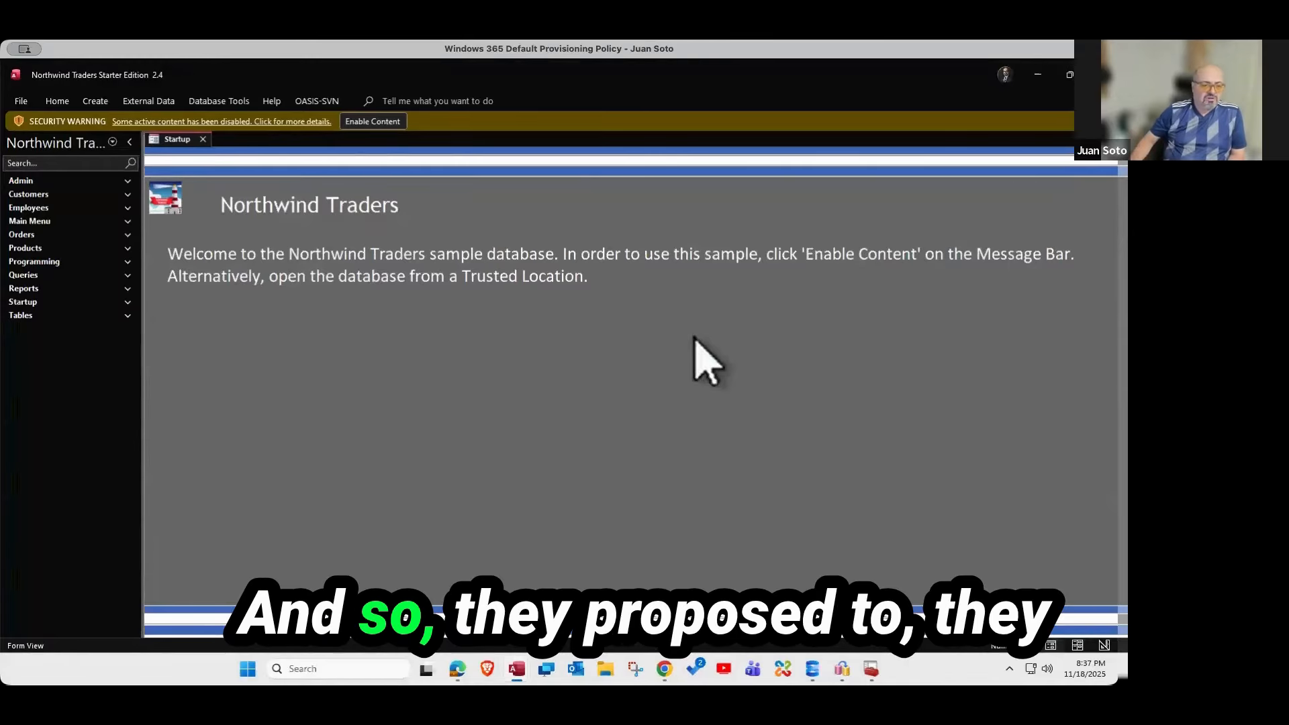
- Enable the Northwind database's active content, continue past the welcome screen and exit from the new-user login form
left_click(368, 124)
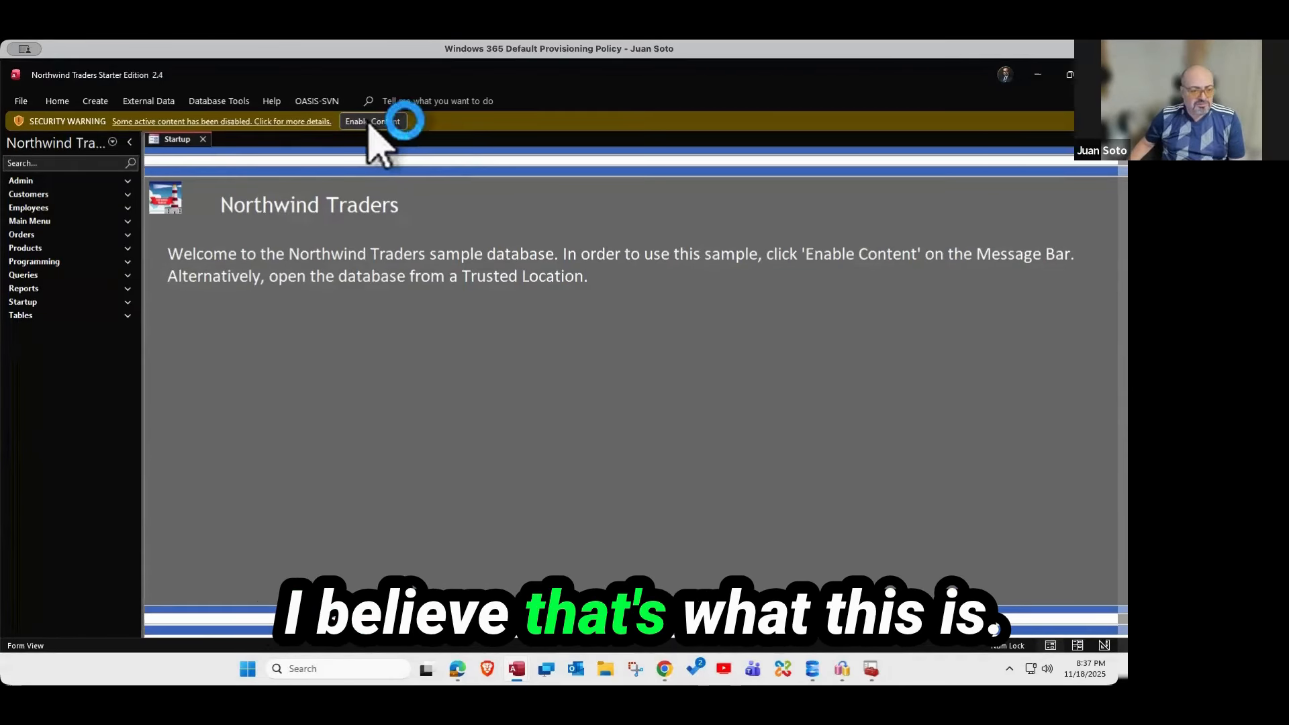
left_click(368, 122)
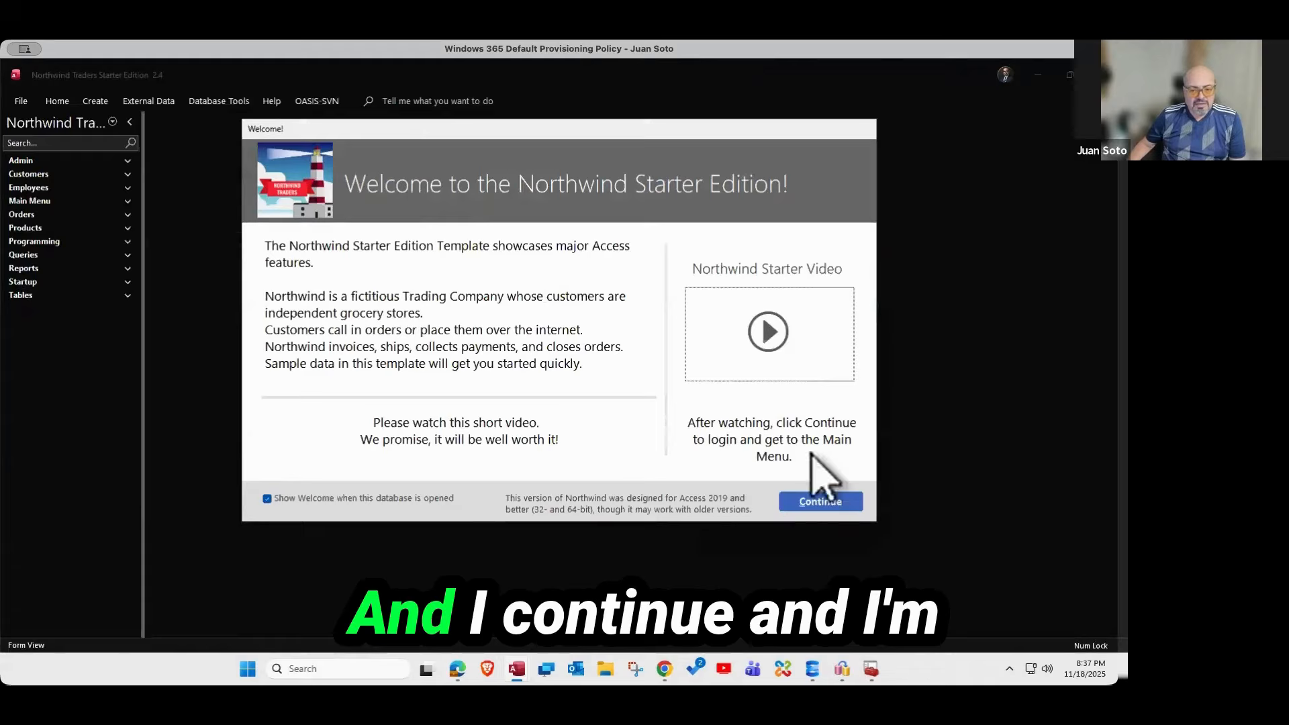
left_click(803, 502)
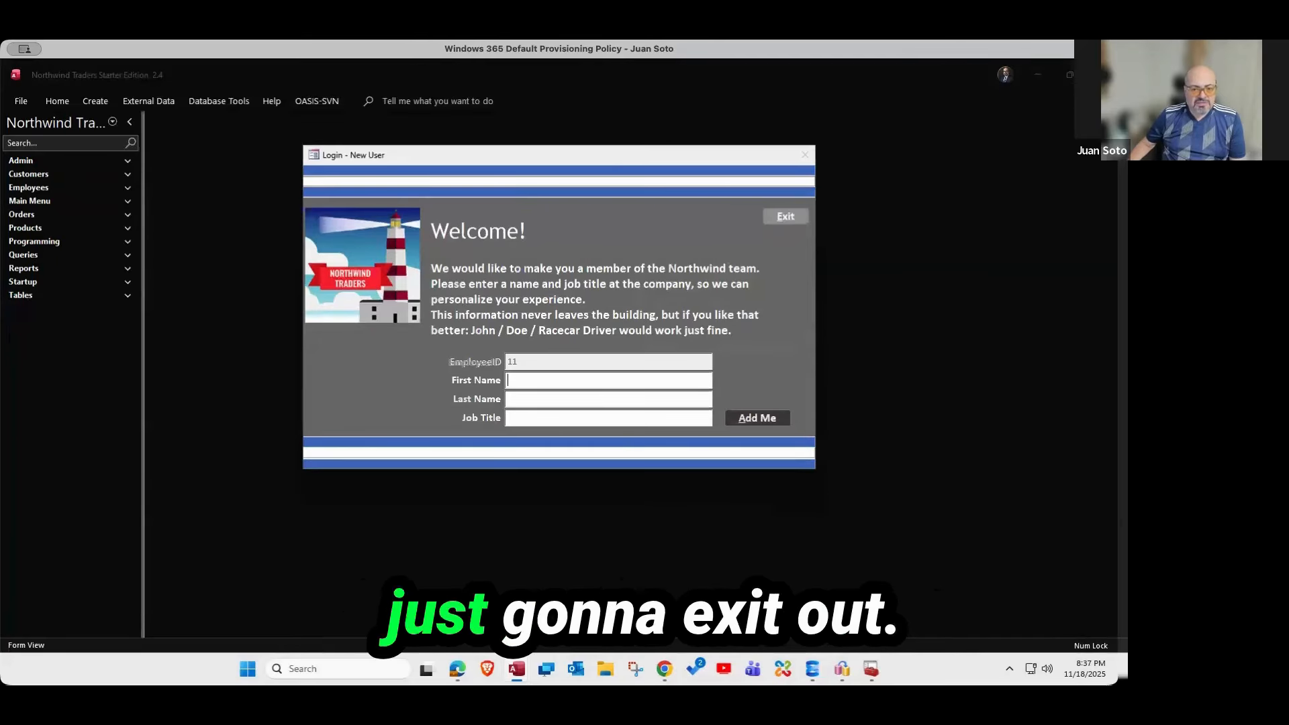
left_click(780, 216)
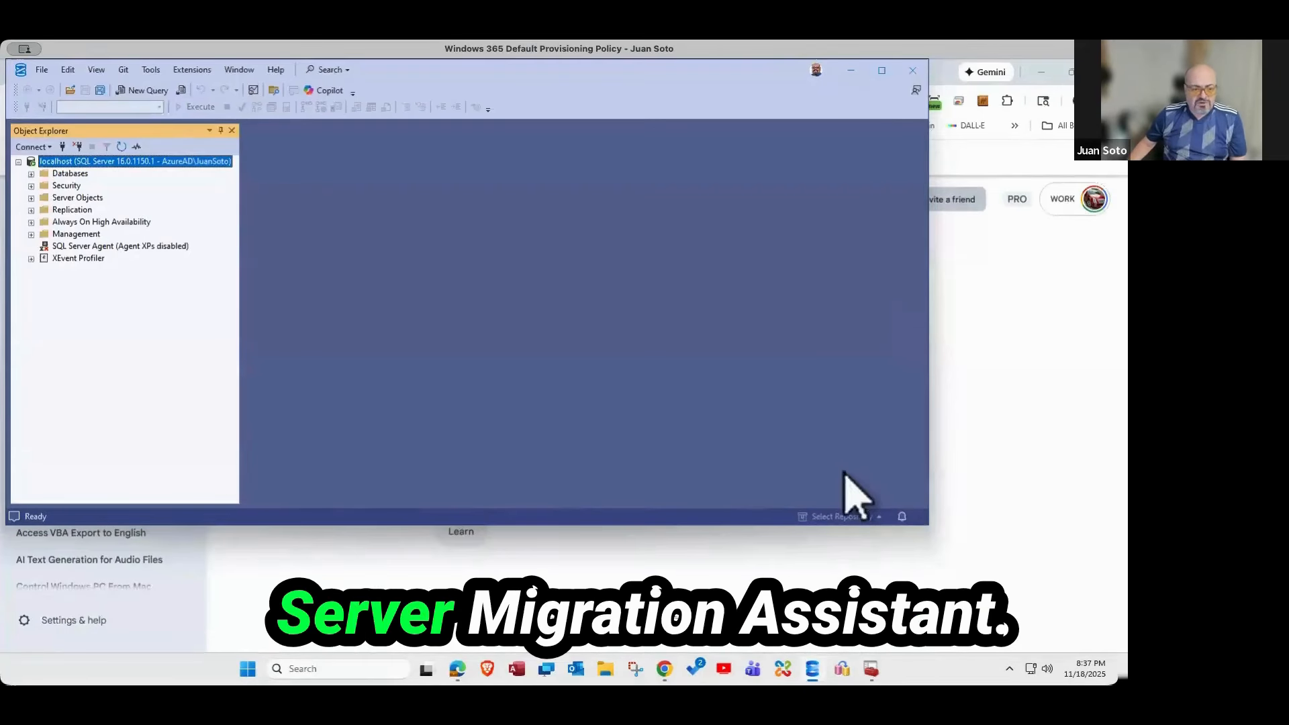
- Close the running SQL Server Configuration Manager, then find and relaunch SQL Server 2022 Configuration Manager, allowing it to make changes to the device
left_click(873, 674)
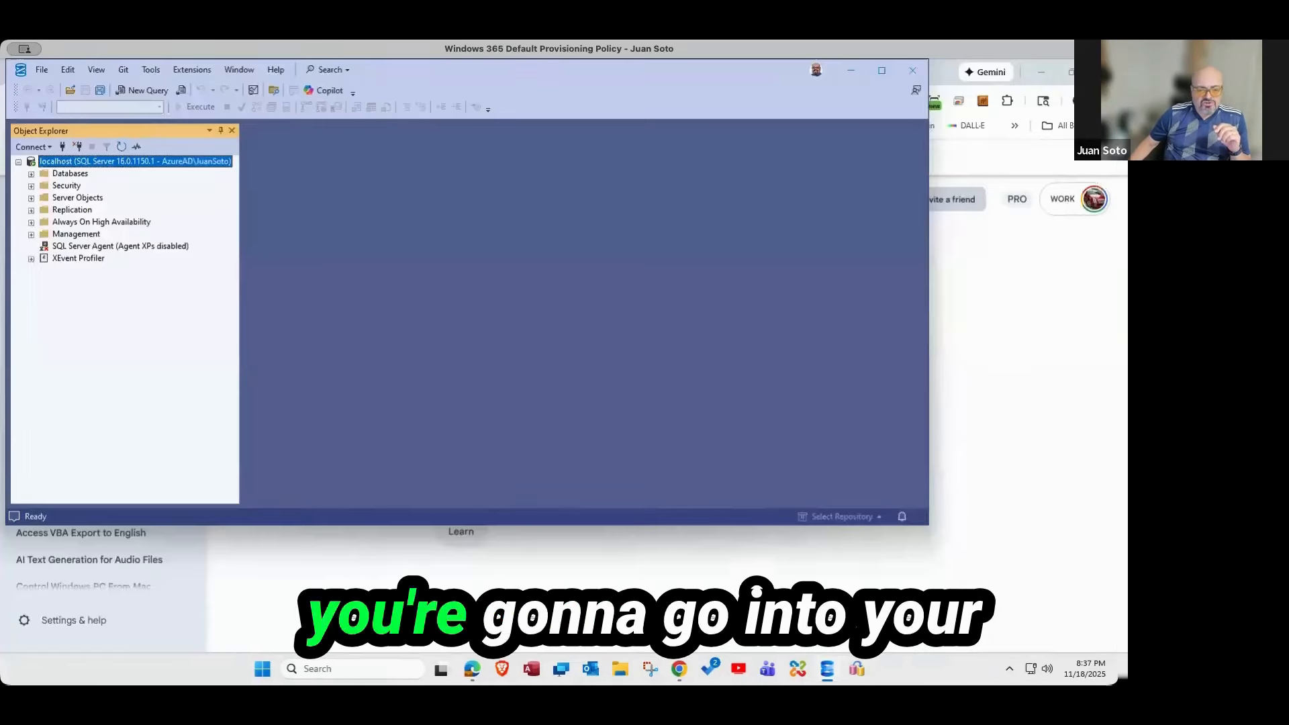
left_click(1101, 66)
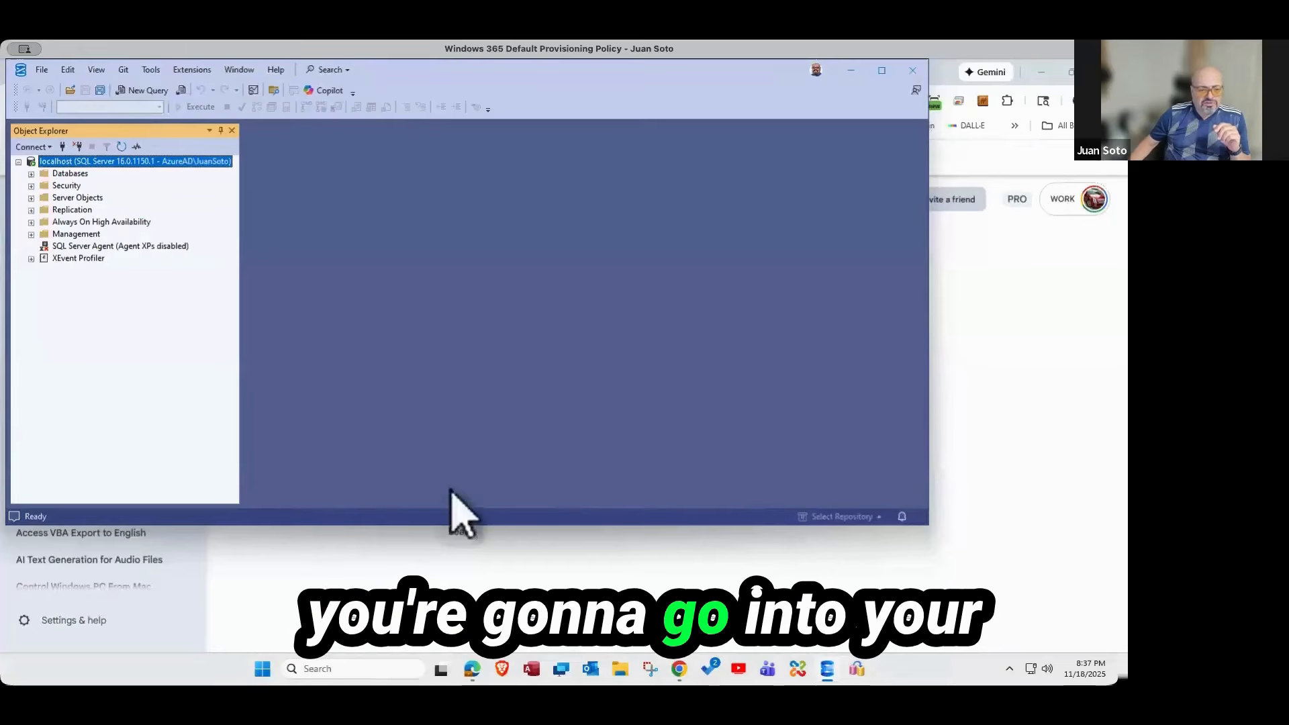
left_click(344, 669)
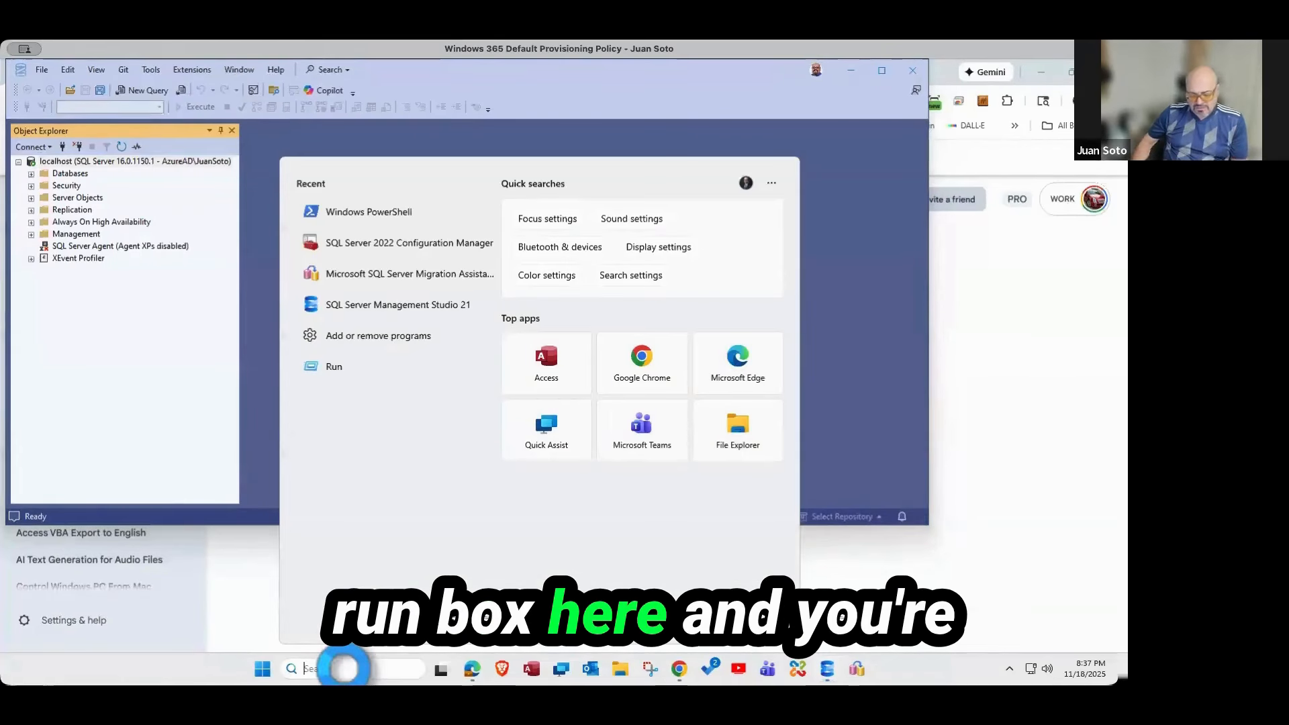
type("sql server")
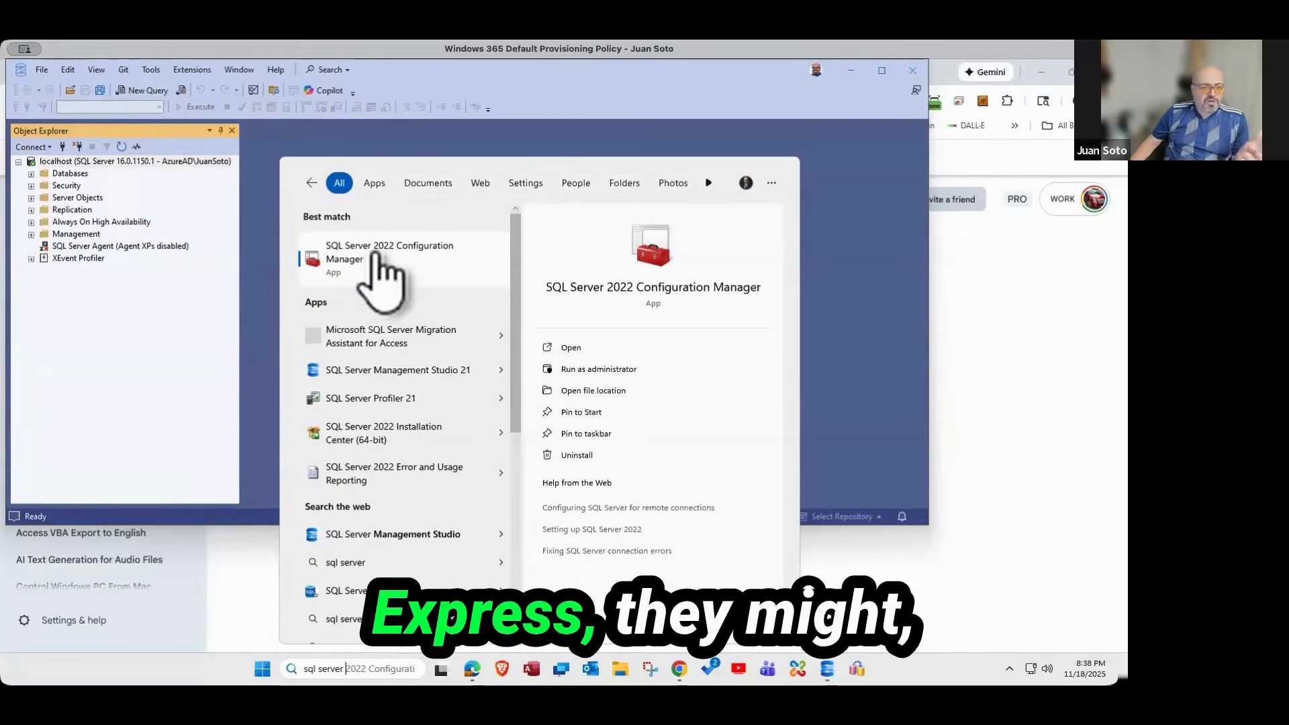
left_click(380, 263)
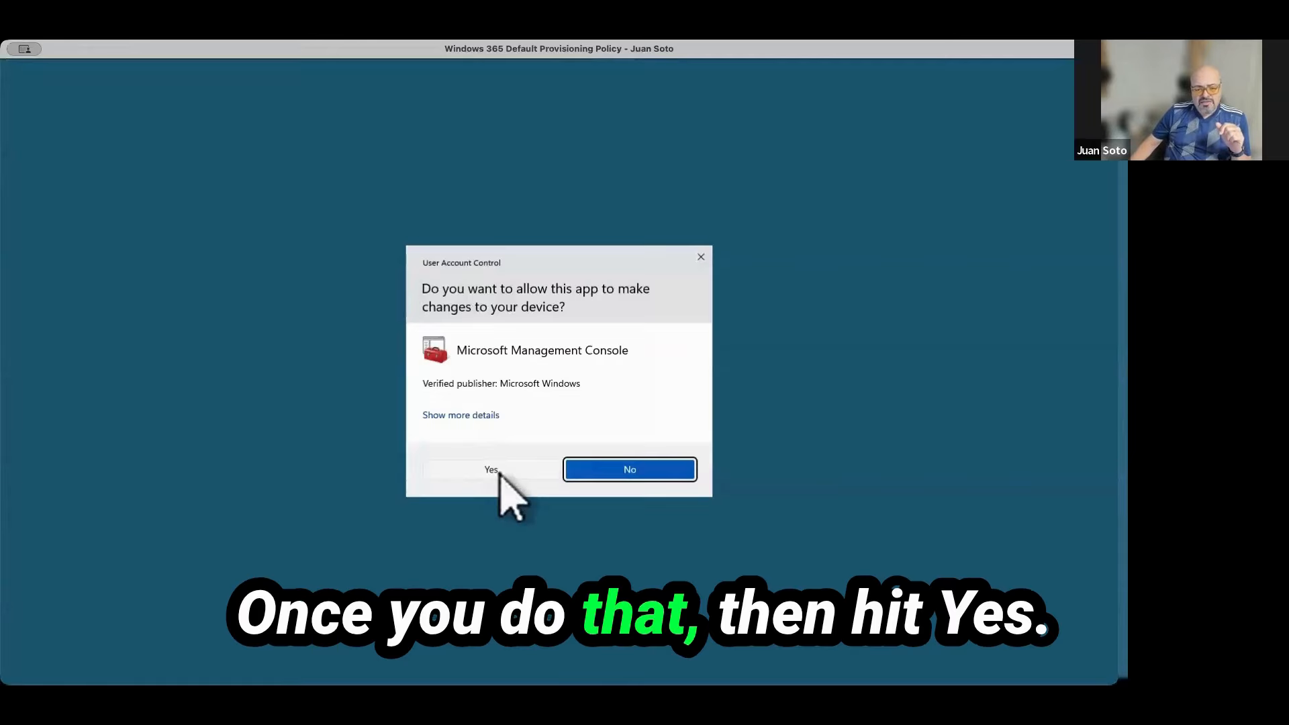
left_click(500, 473)
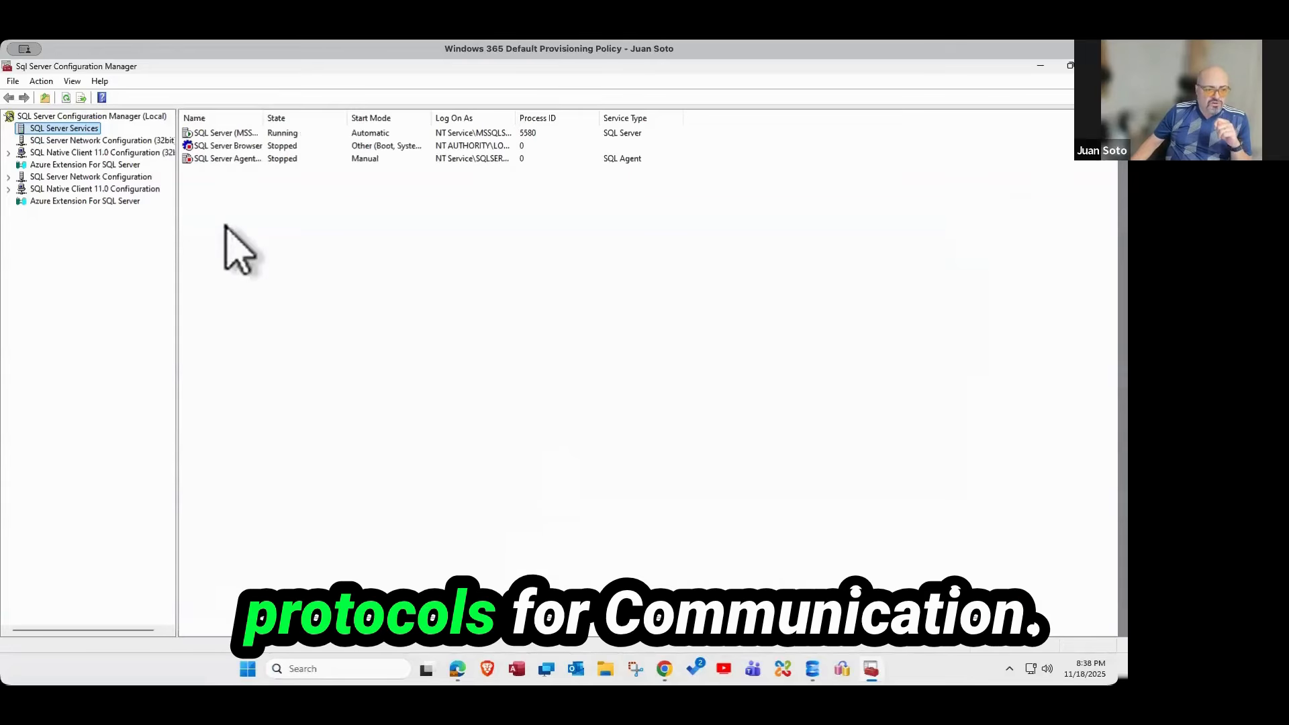
- Open the TCP/IP properties under Protocols for MSSQLSERVER and check the Enabled and TCP Port settings of IP4
double_click(59, 177)
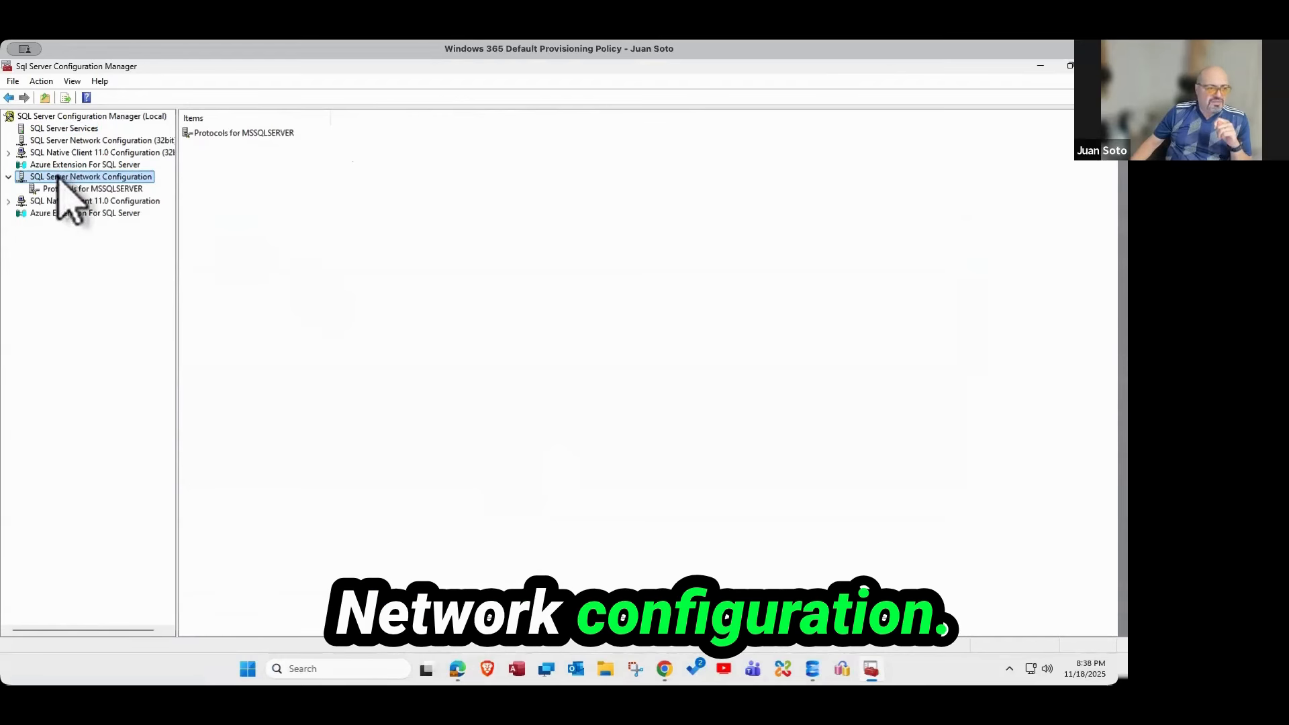
left_click(99, 188)
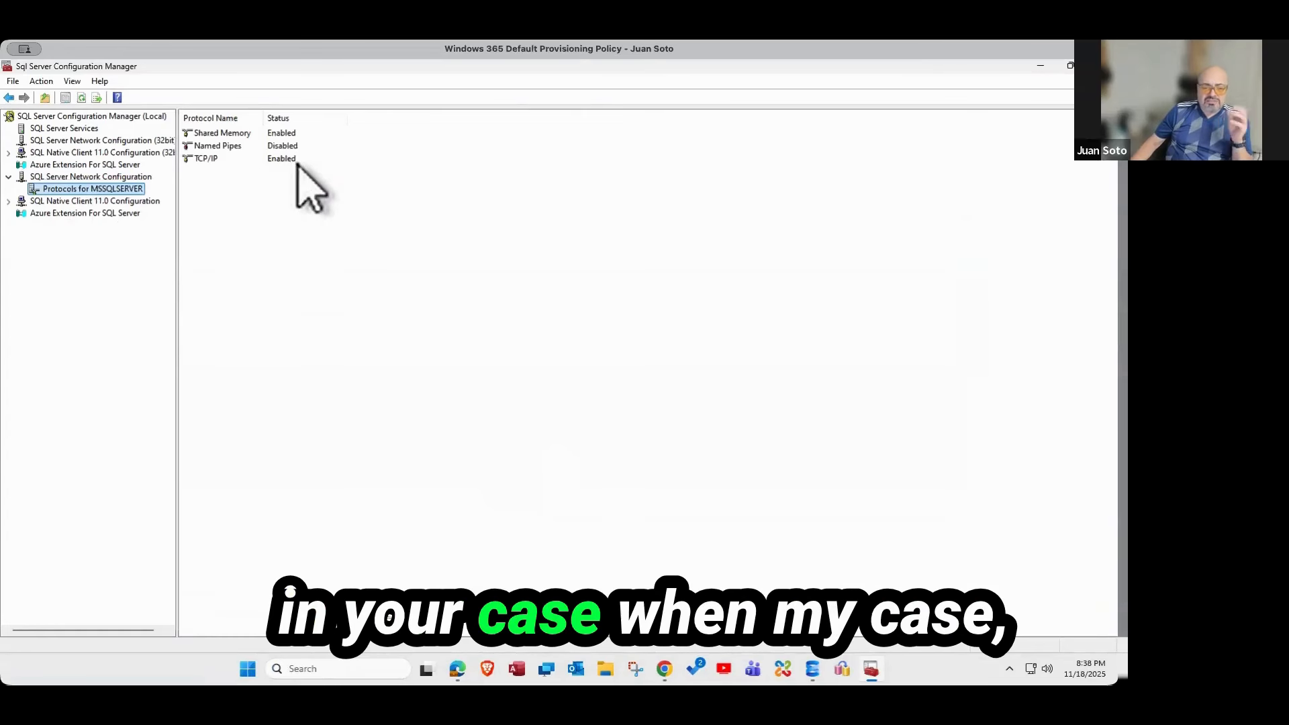
double_click(200, 160)
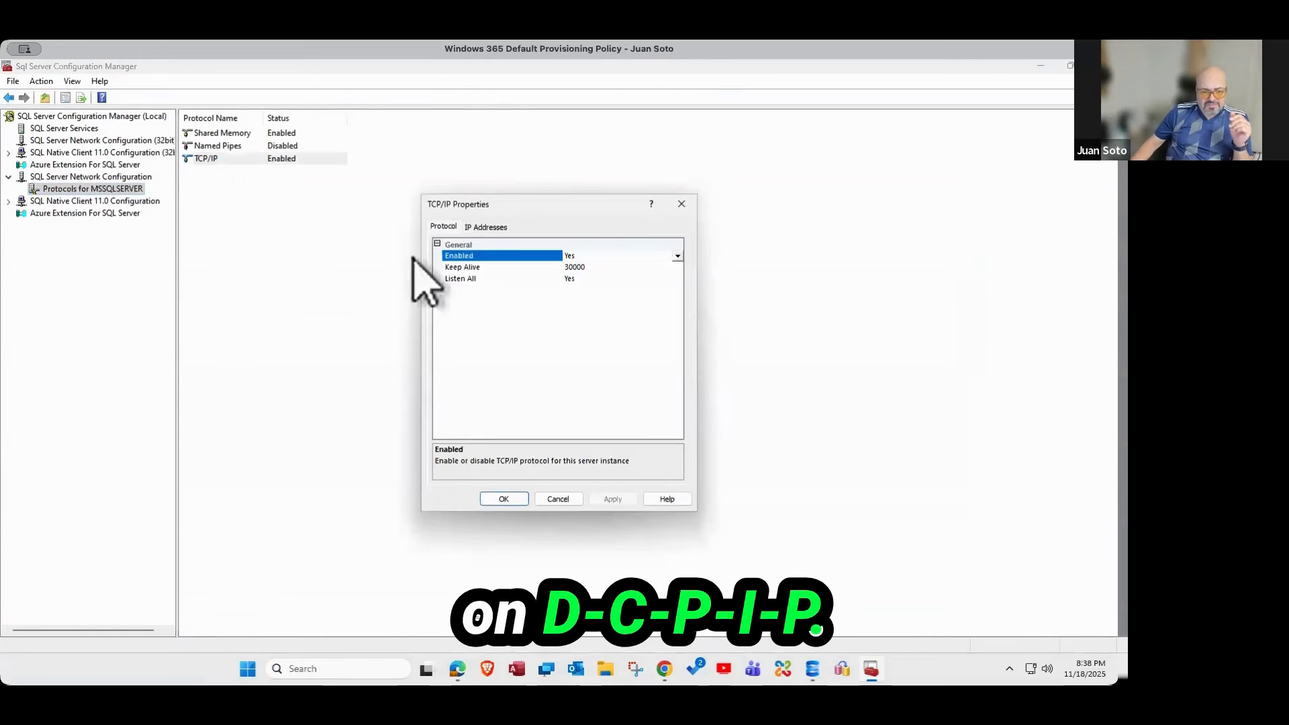
left_click(484, 229)
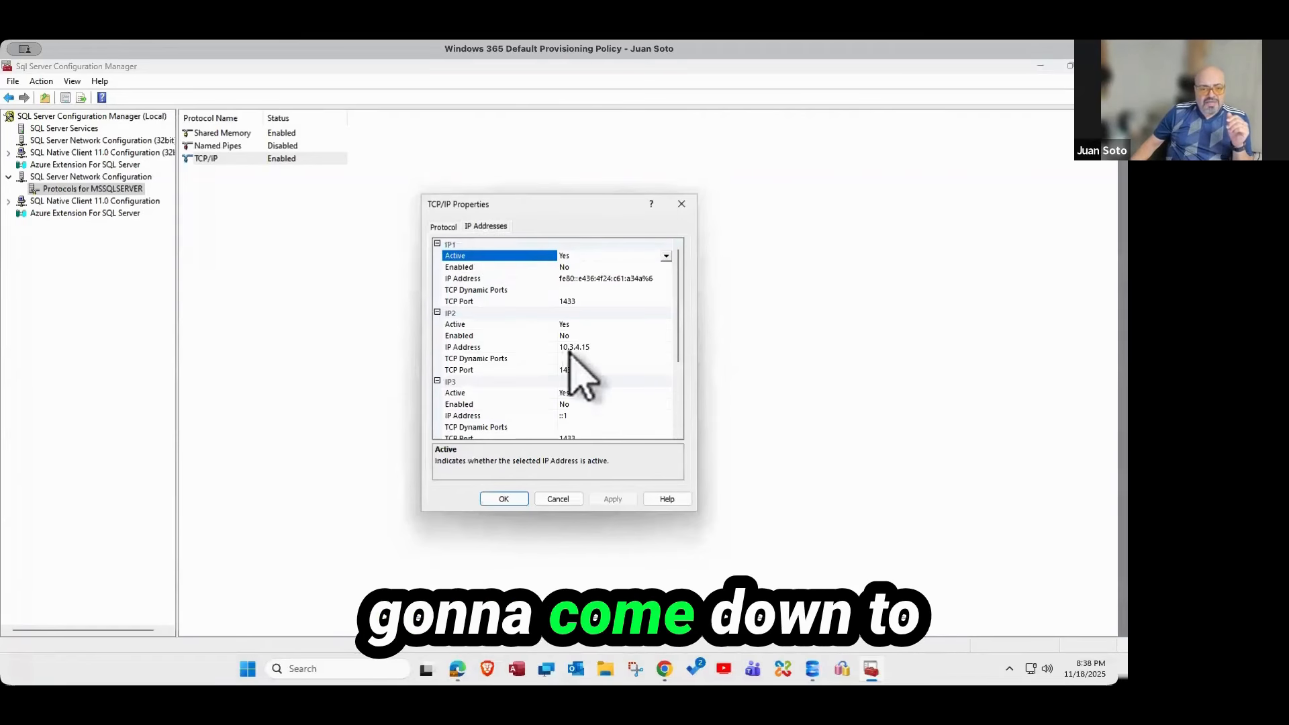
scroll(649, 376, "down", 1)
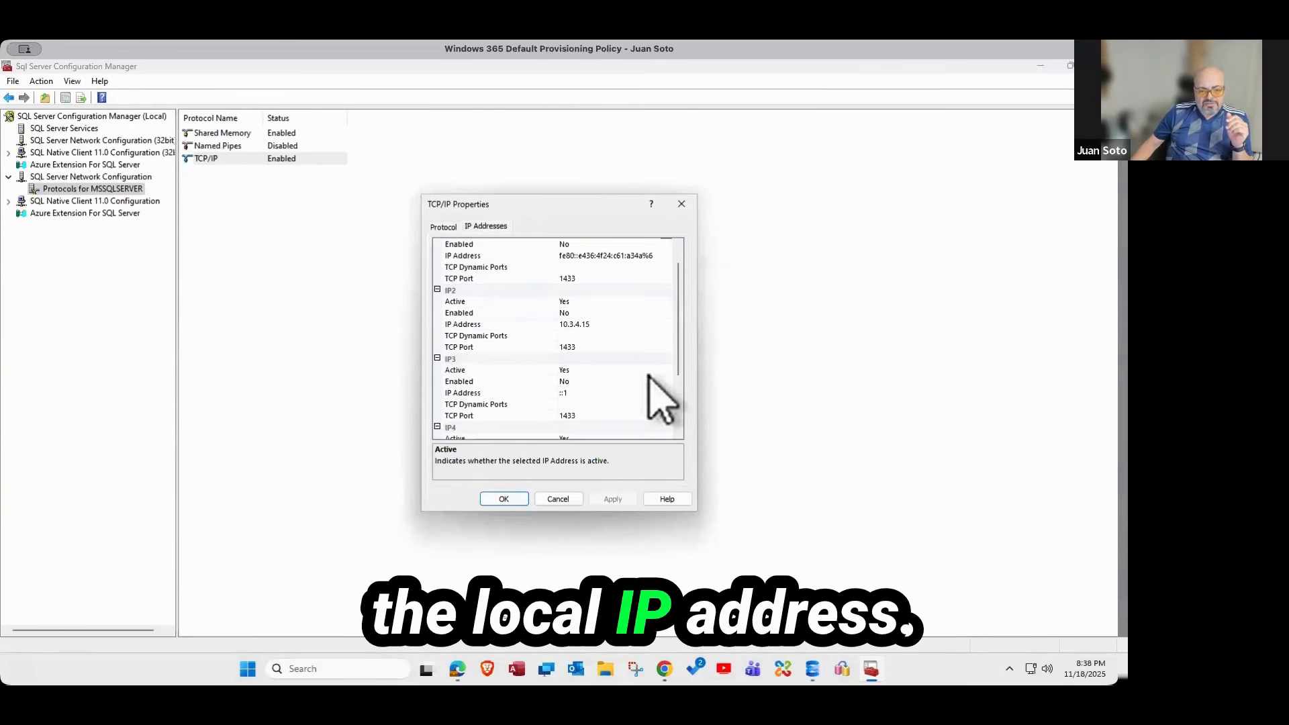
scroll(649, 377, "down", 3)
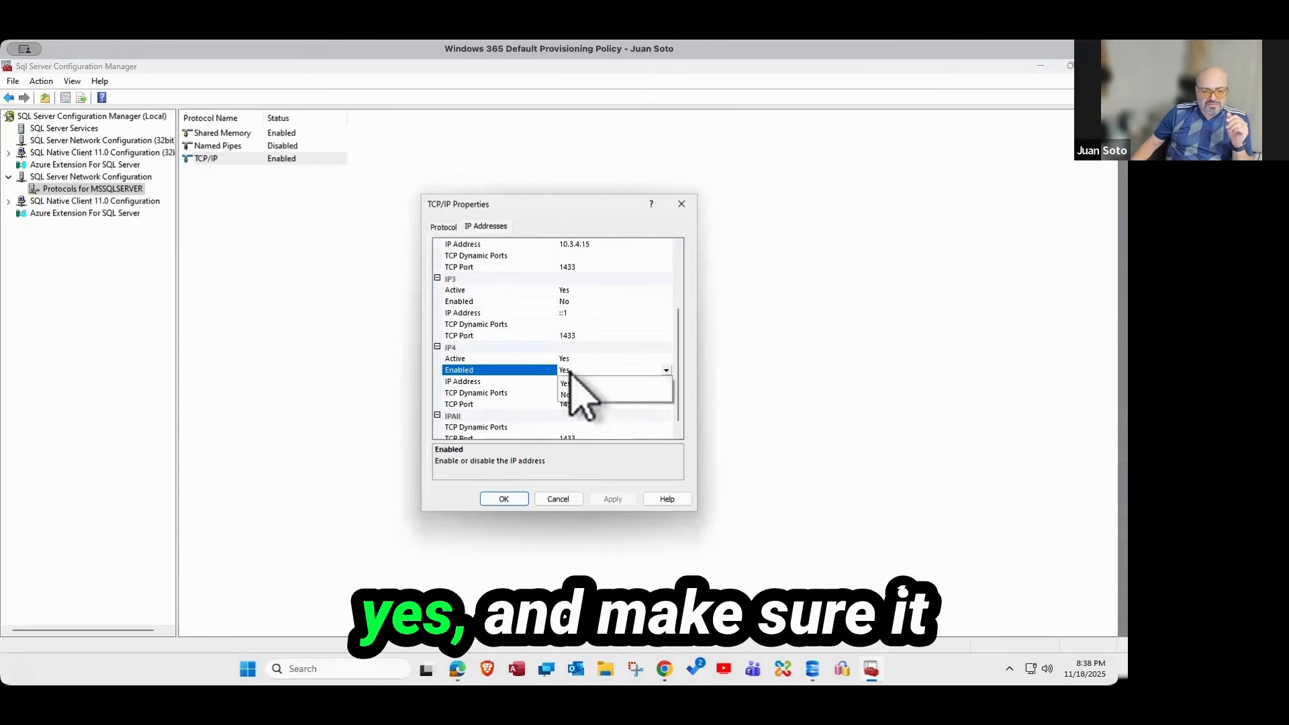
left_click(504, 404)
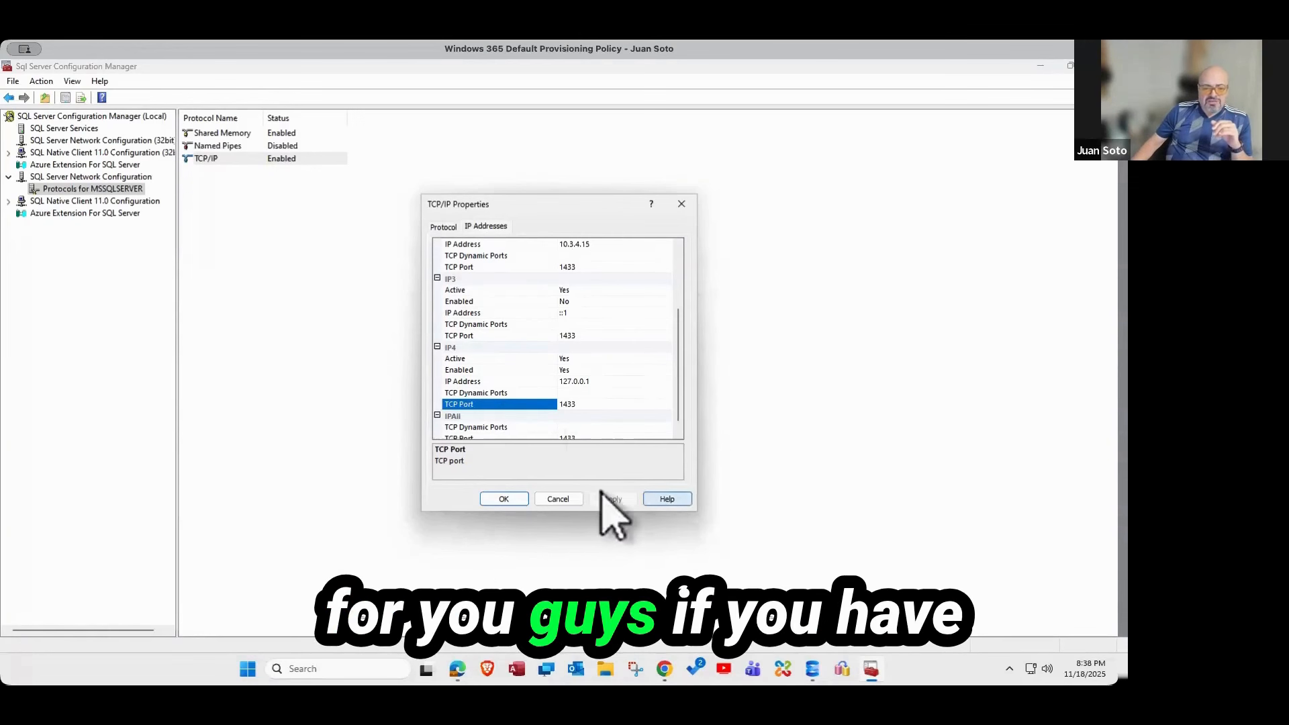
- Dismiss the TCP/IP properties, switch to SQL Server Migration Assistant for Access and advance its migration wizard to the new project page
left_click(568, 500)
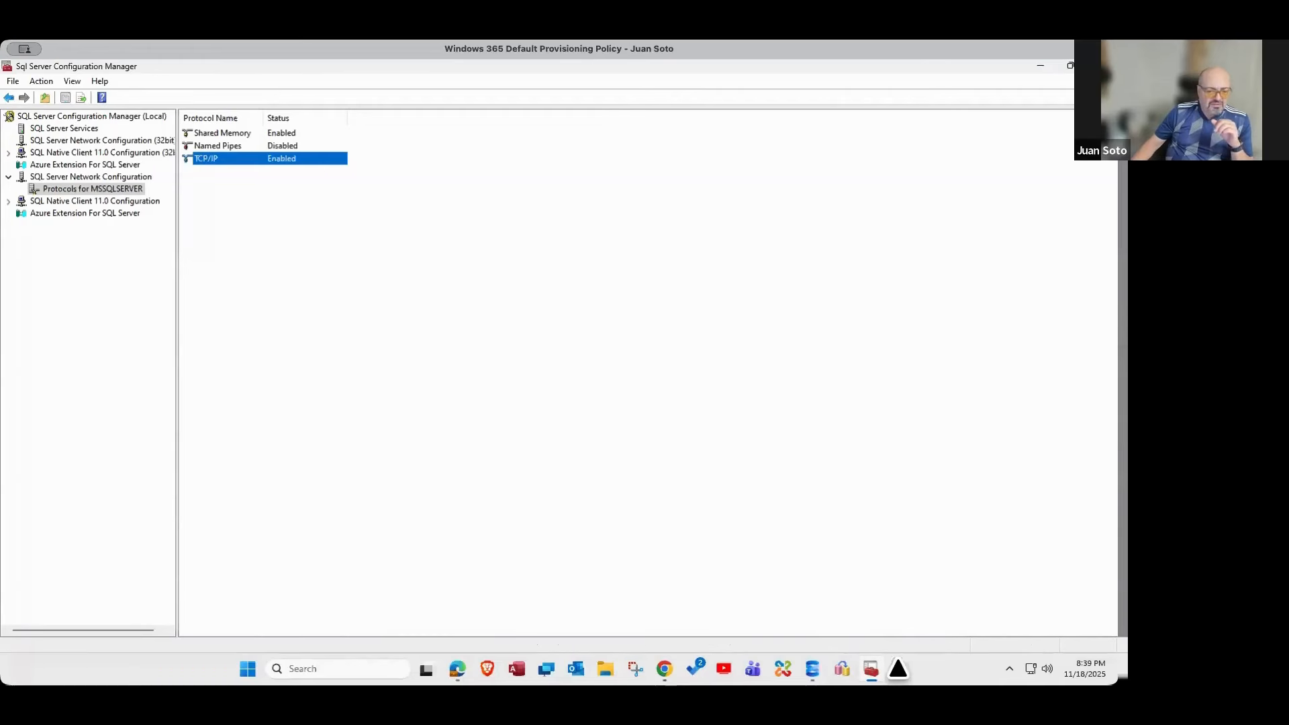
left_click(836, 671)
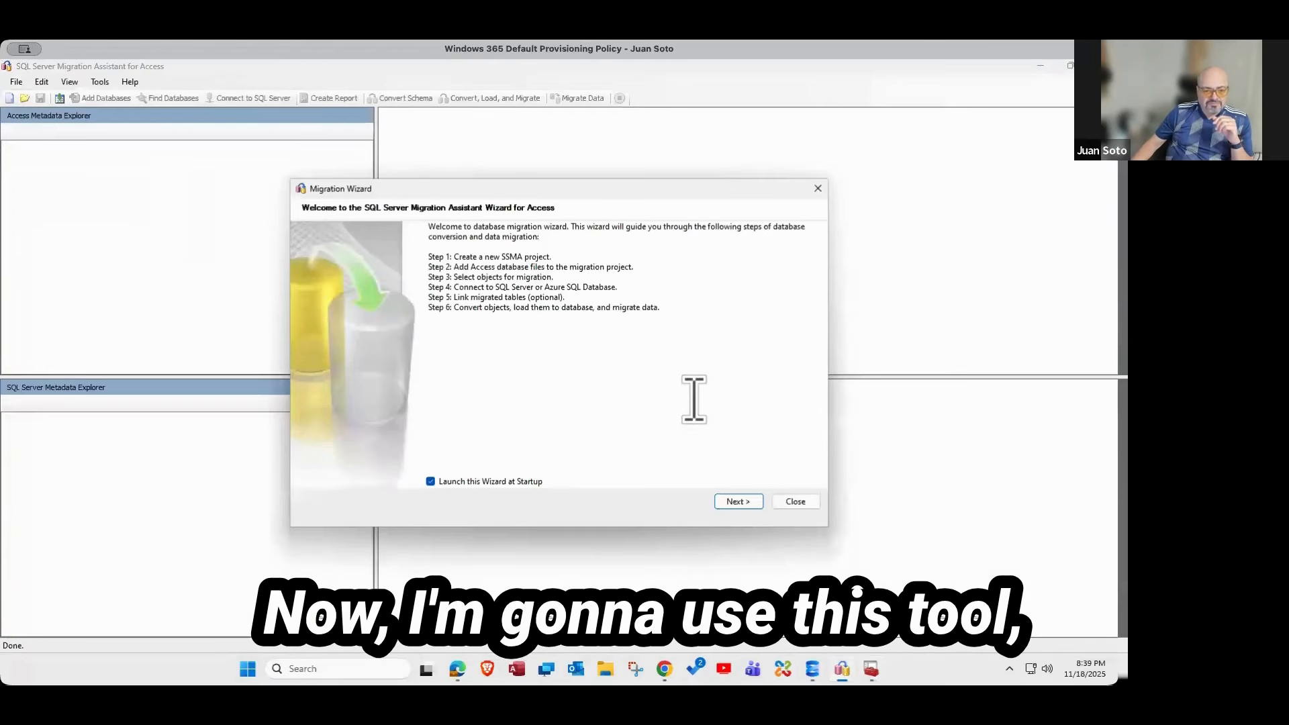
left_click(737, 504)
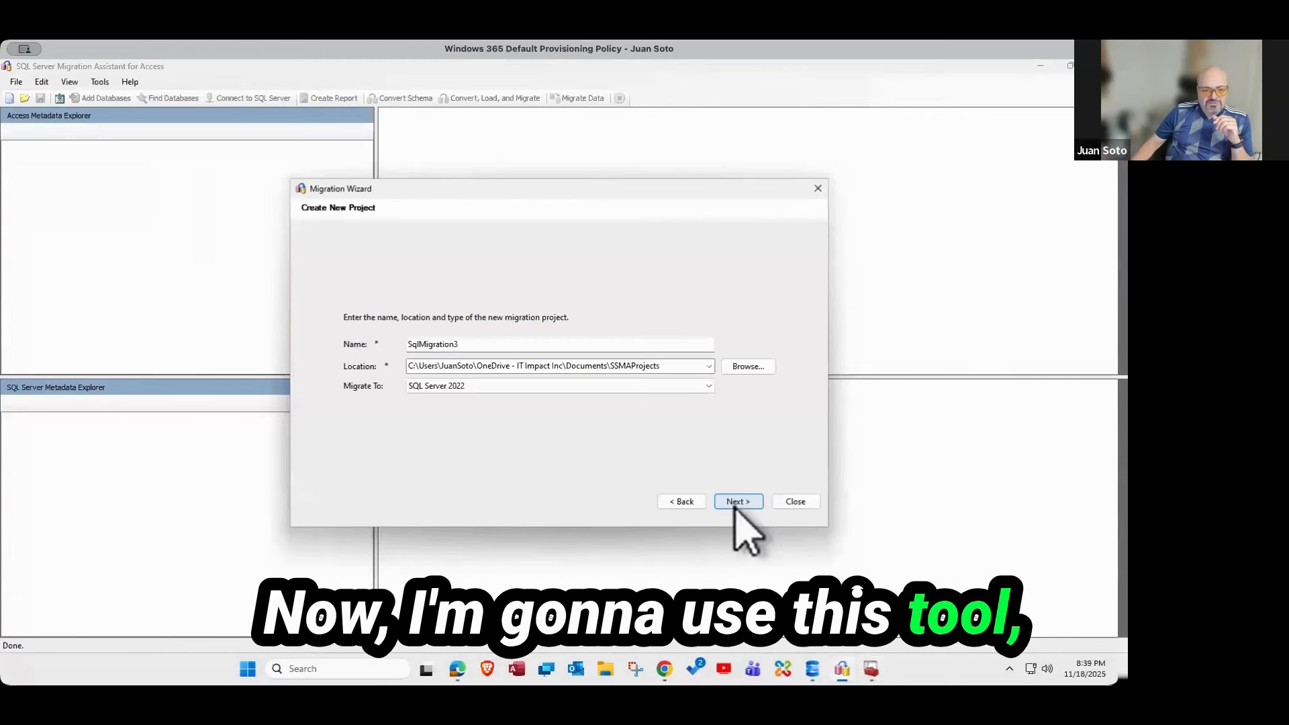
- Name the new migration project NWindMigrationTest3
left_click(497, 344)
key("ctrl+a")
type("NW")
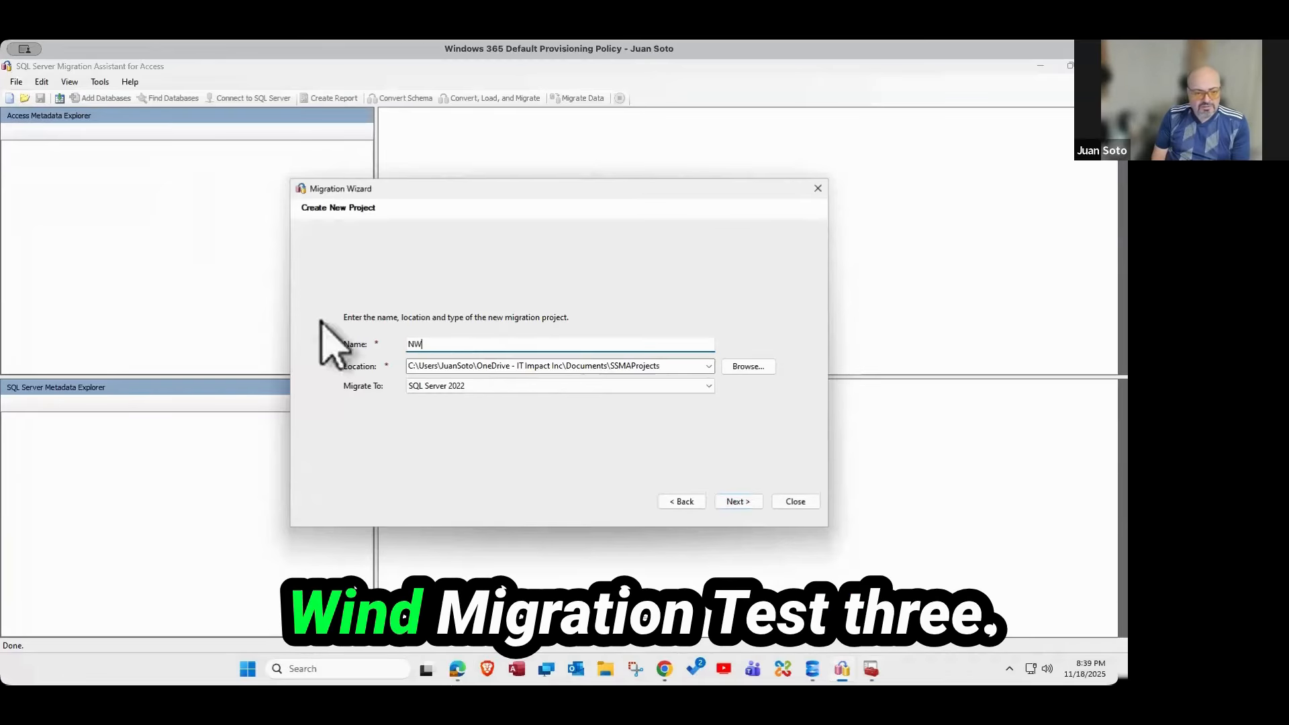
type("indMigra")
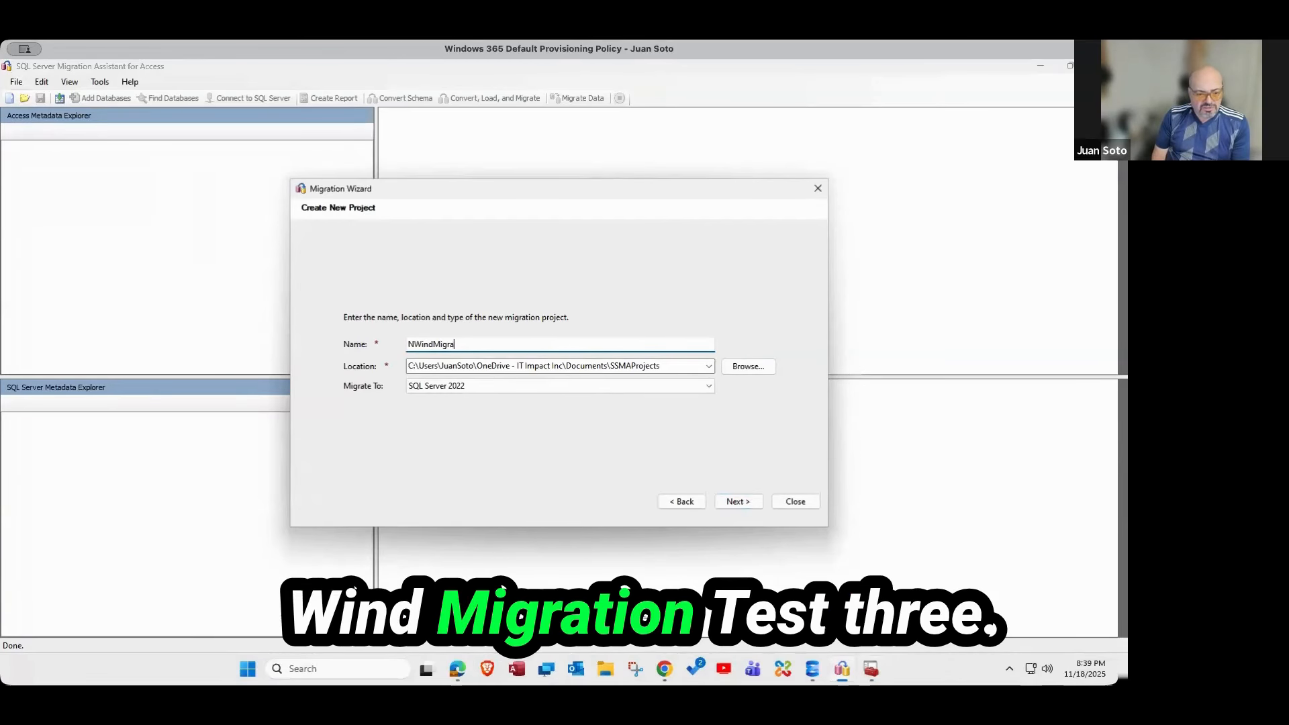
type("tionTest3")
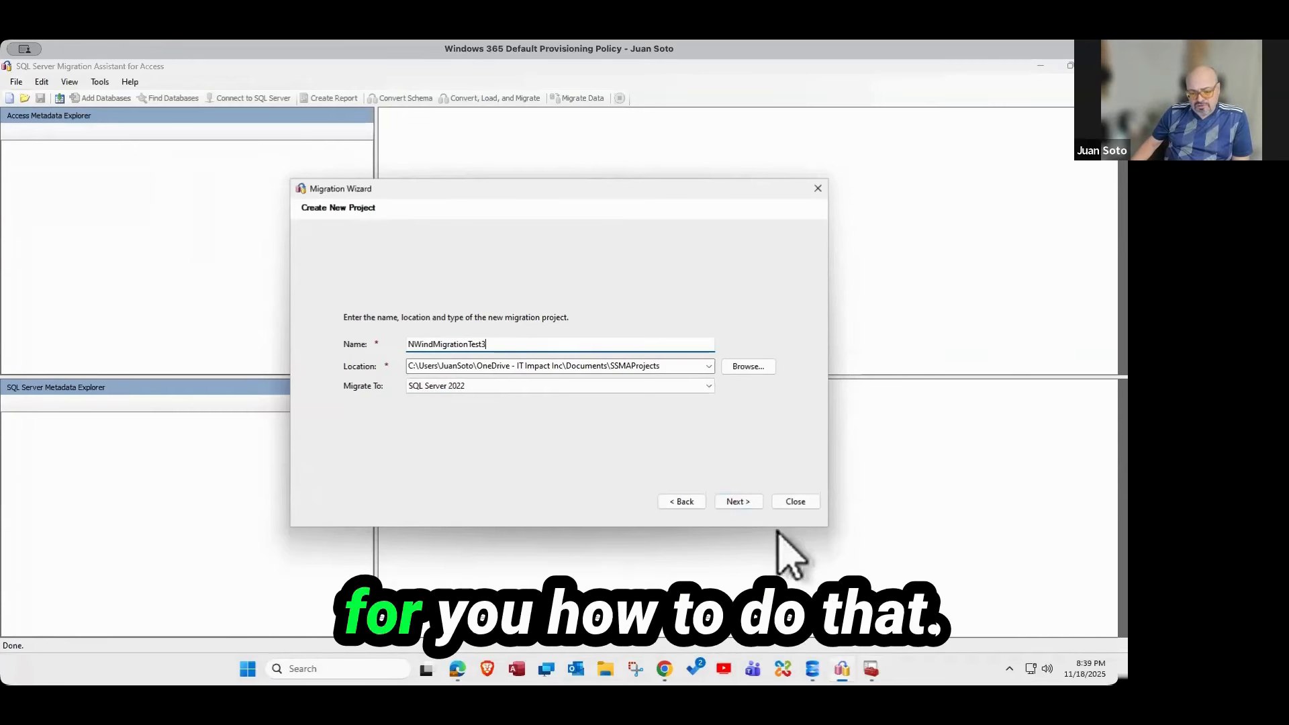
left_click(814, 673)
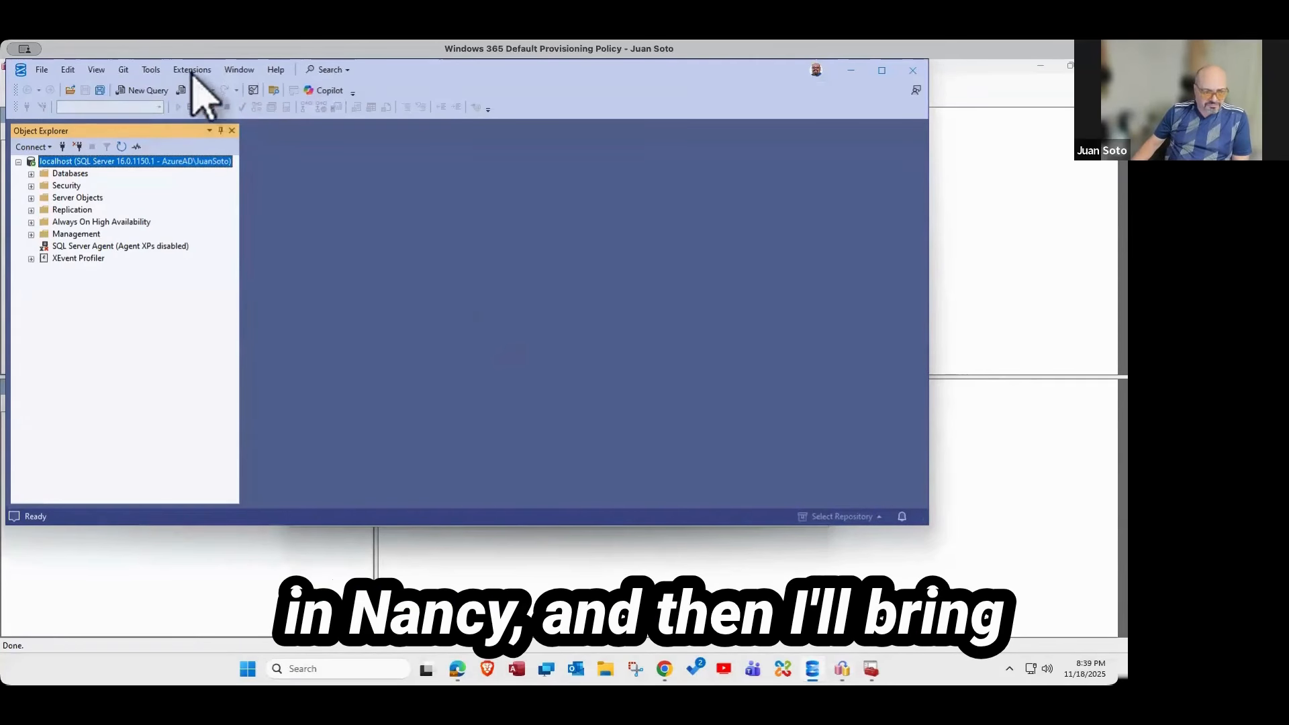
right_click(94, 162)
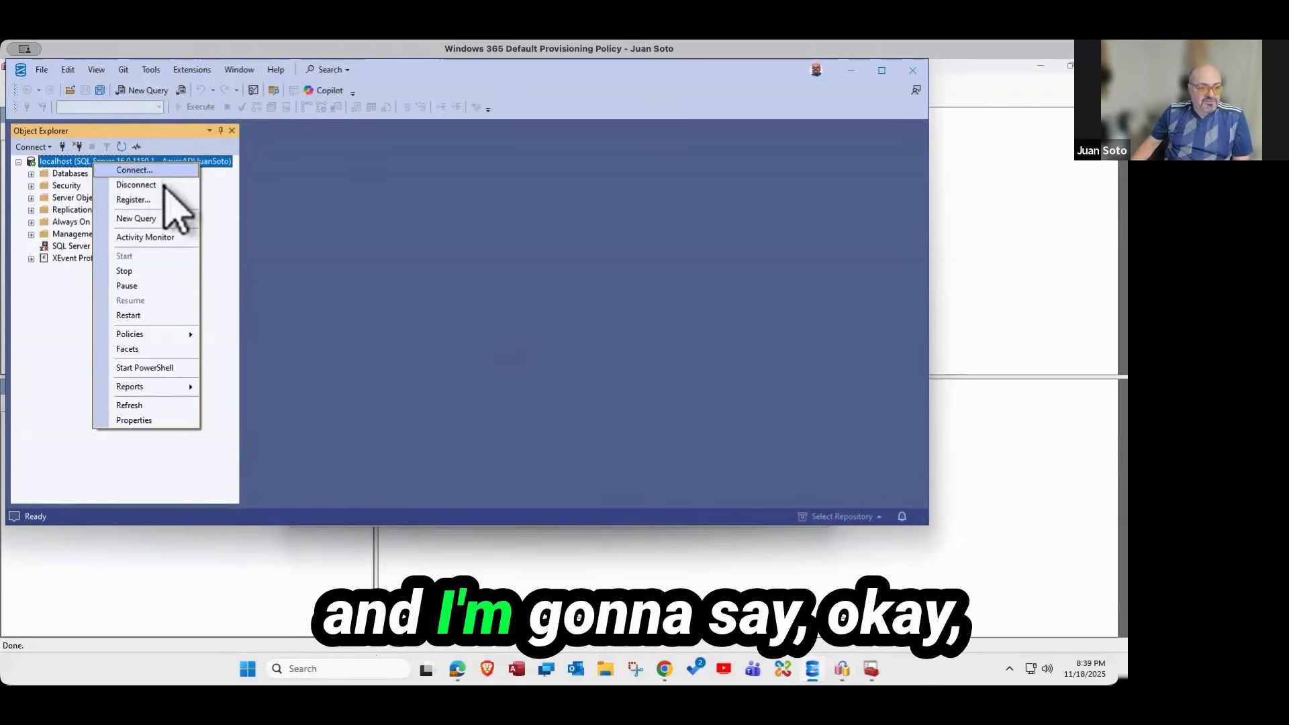
left_click(153, 221)
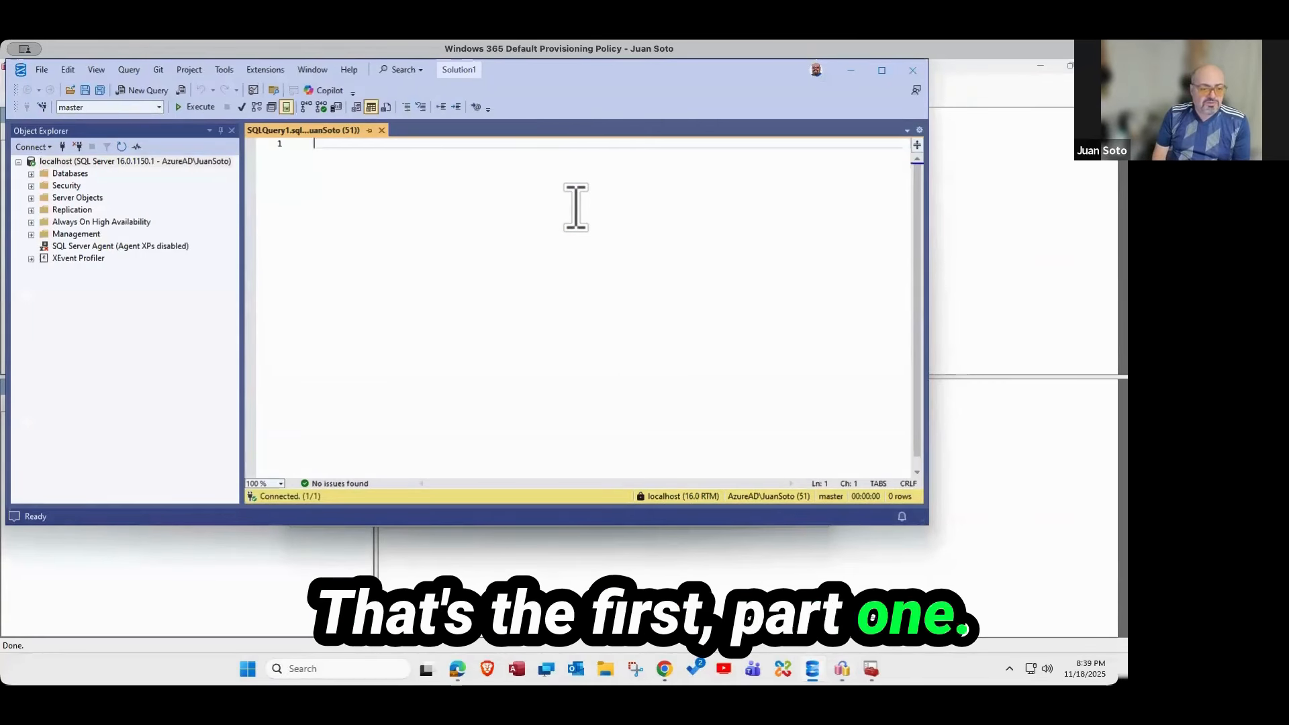
type("Selec")
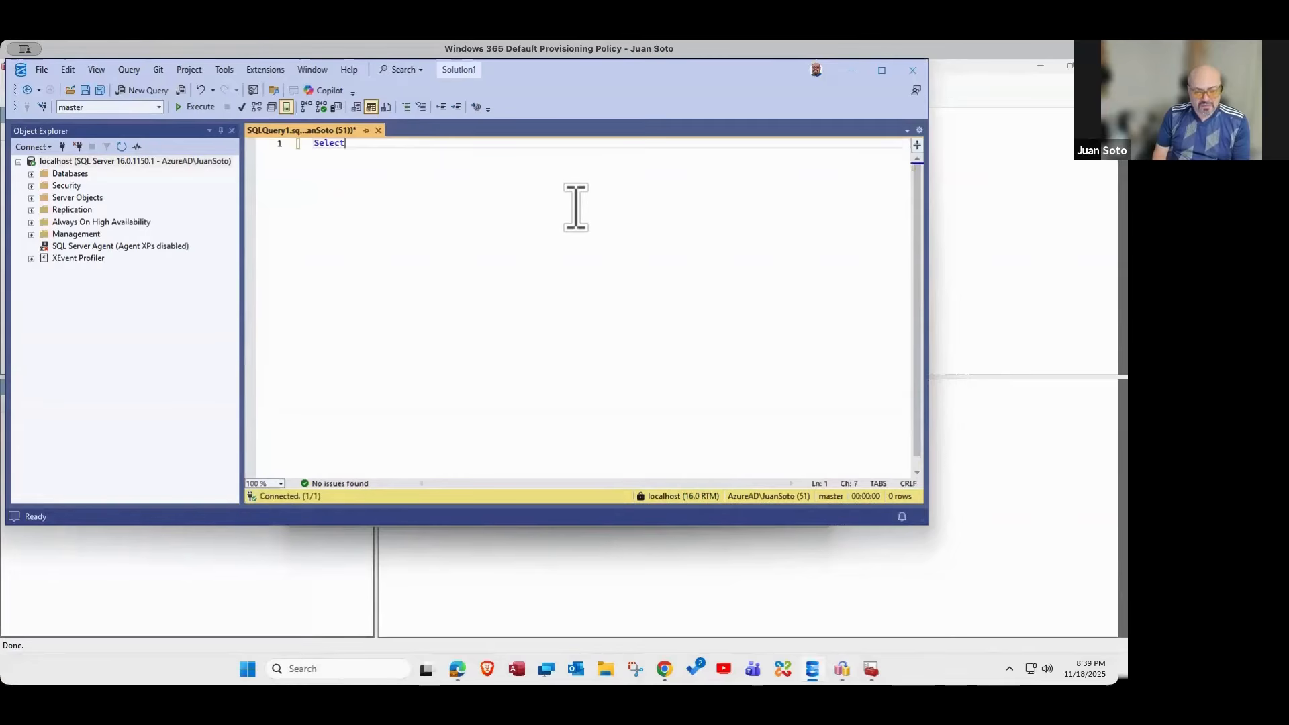
type("t @")
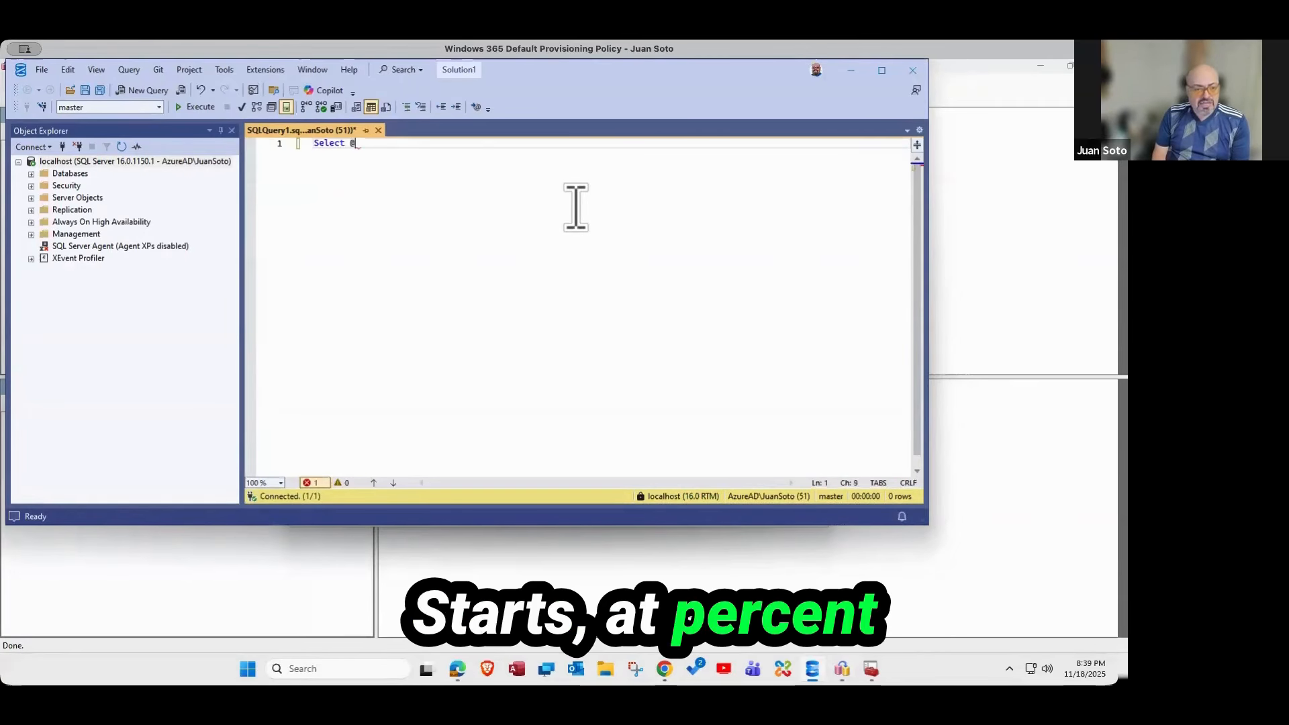
type("@v")
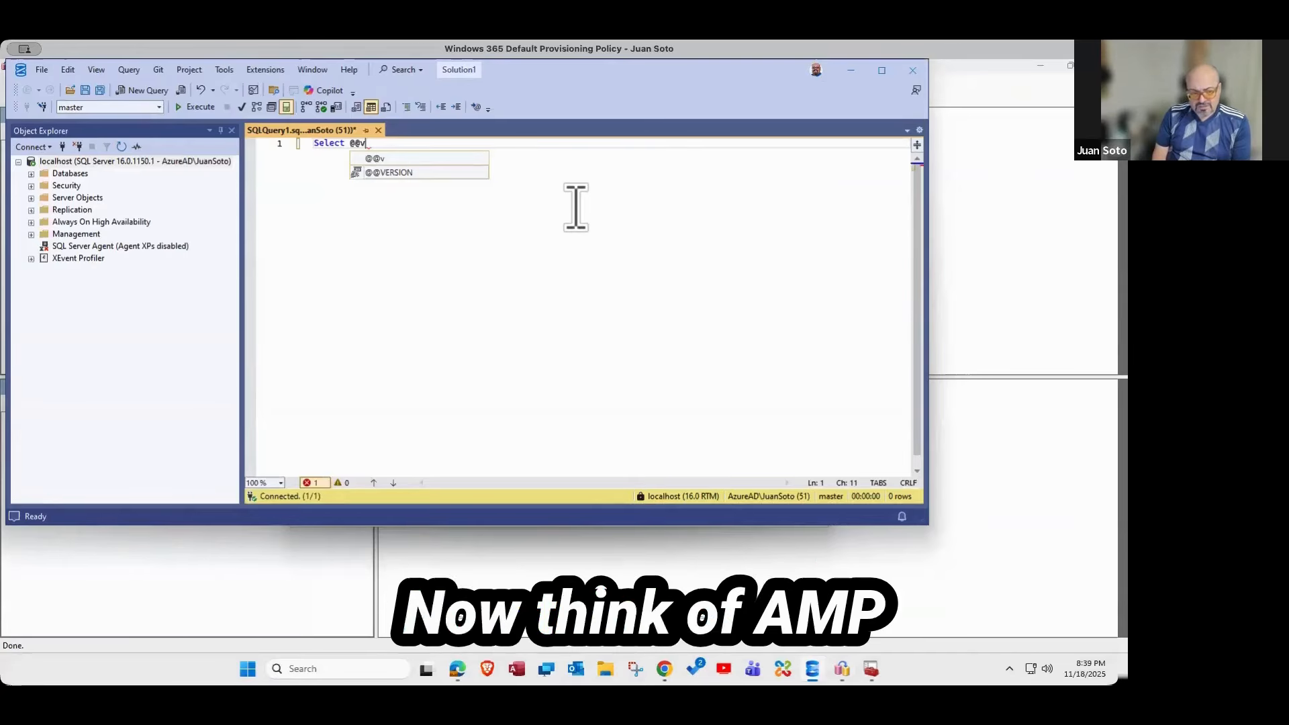
type("ersion")
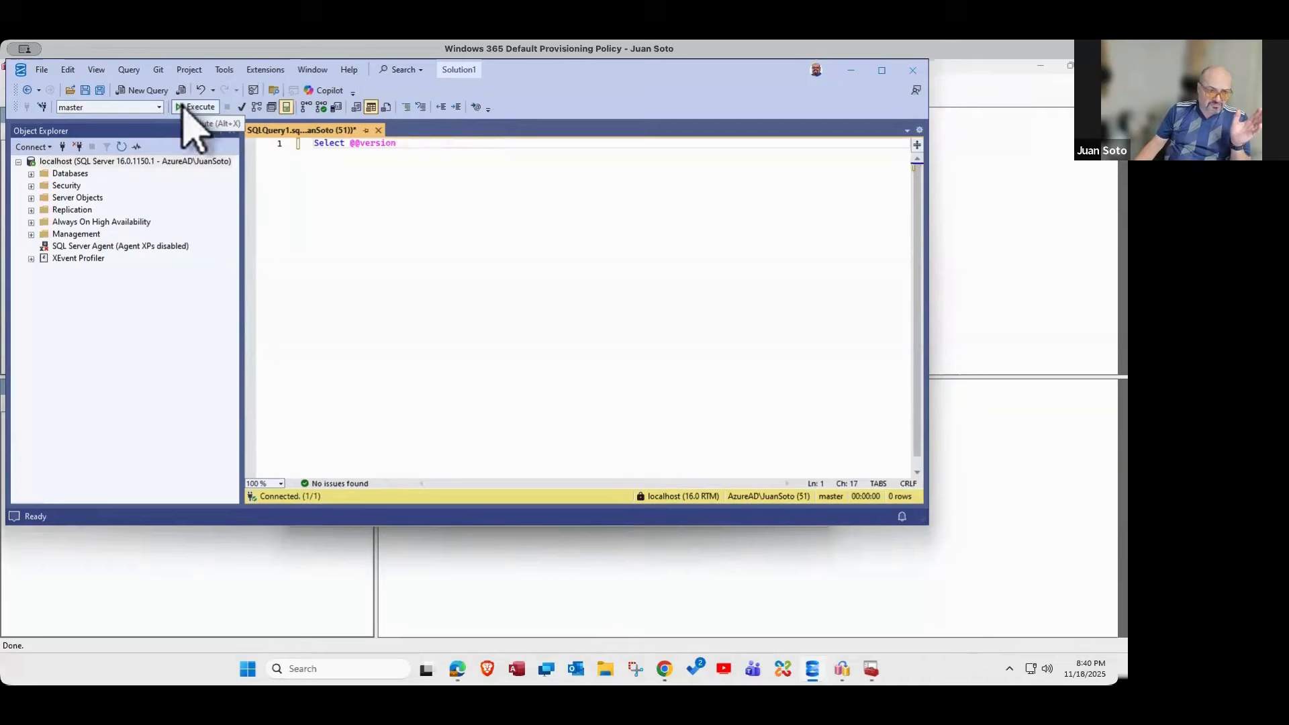
left_click(184, 106)
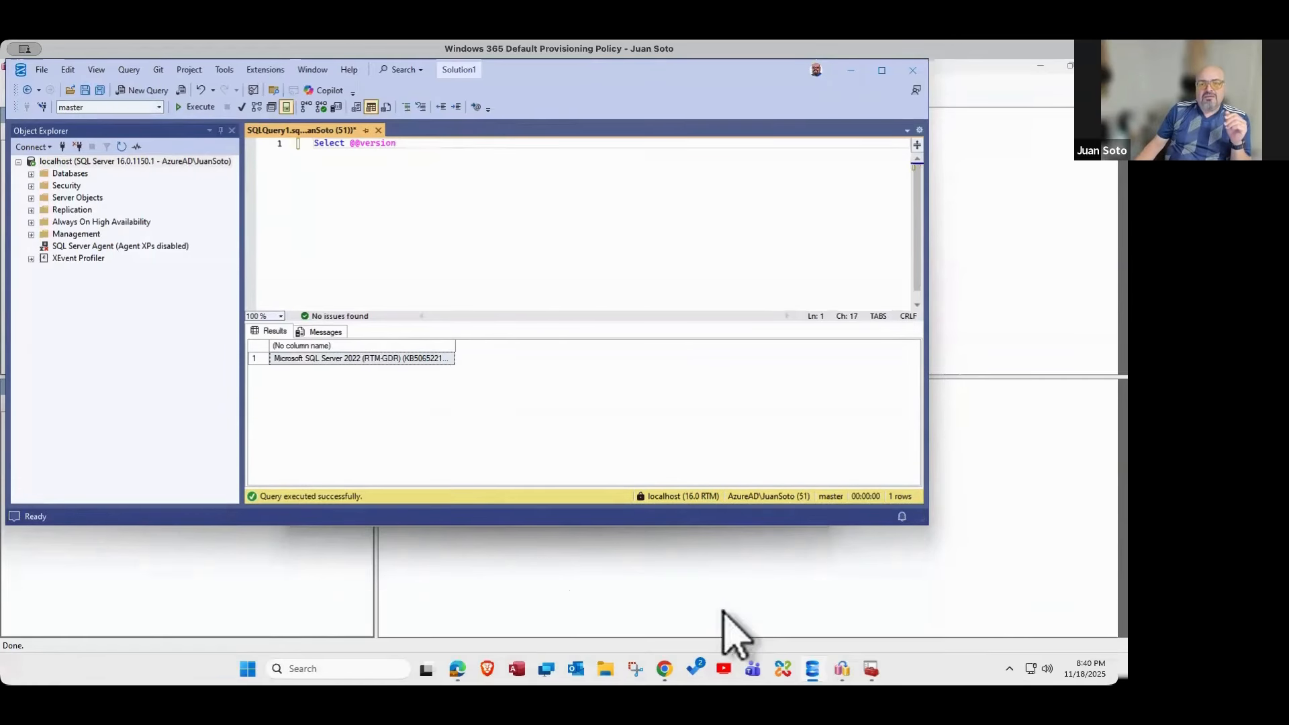
- Return to SQL Server Migration Assistant, review the available migration targets and create the project with SQL Server 2022 as the target
key("alt+Tab")
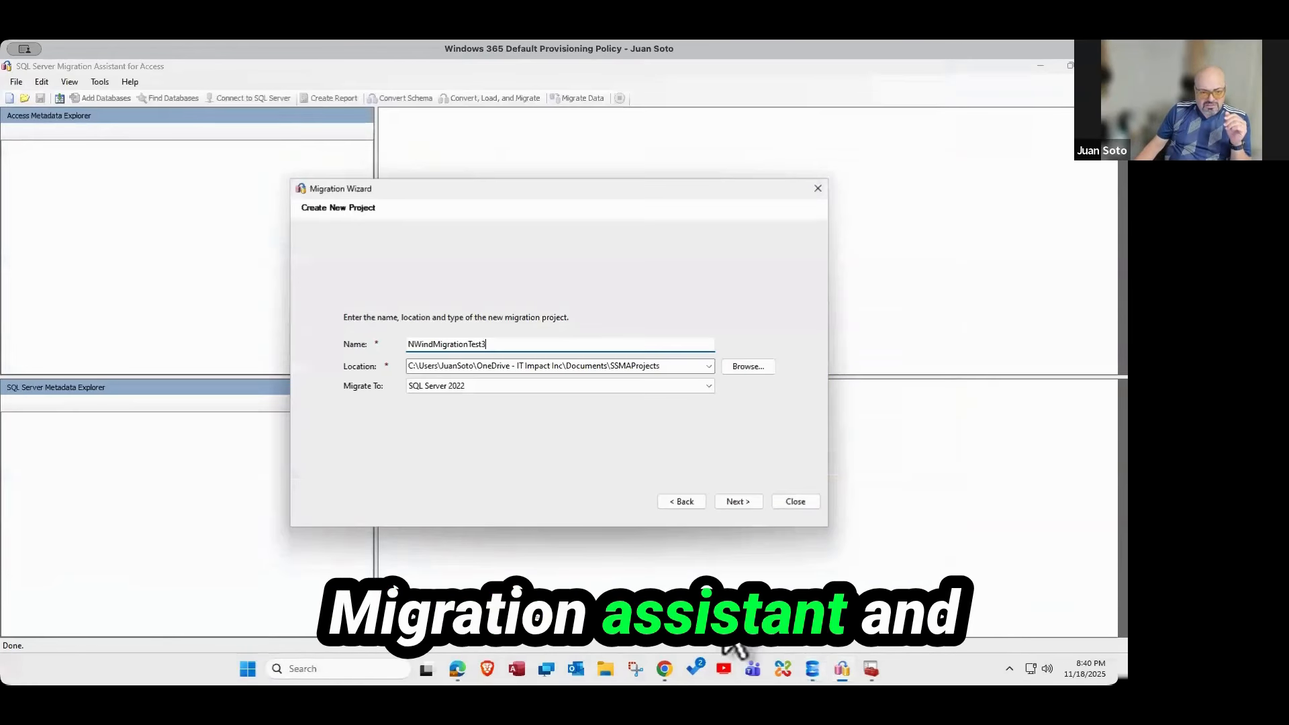
left_click(467, 385)
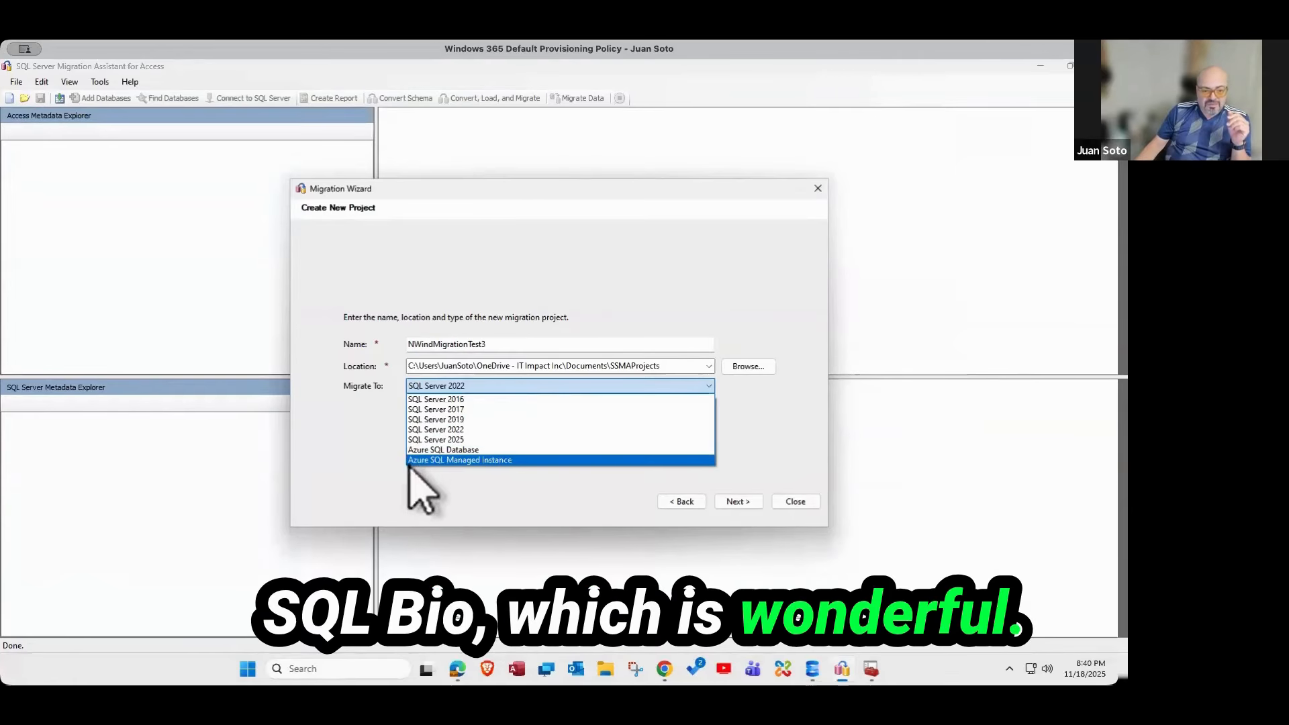
left_click(355, 531)
left_click(496, 386)
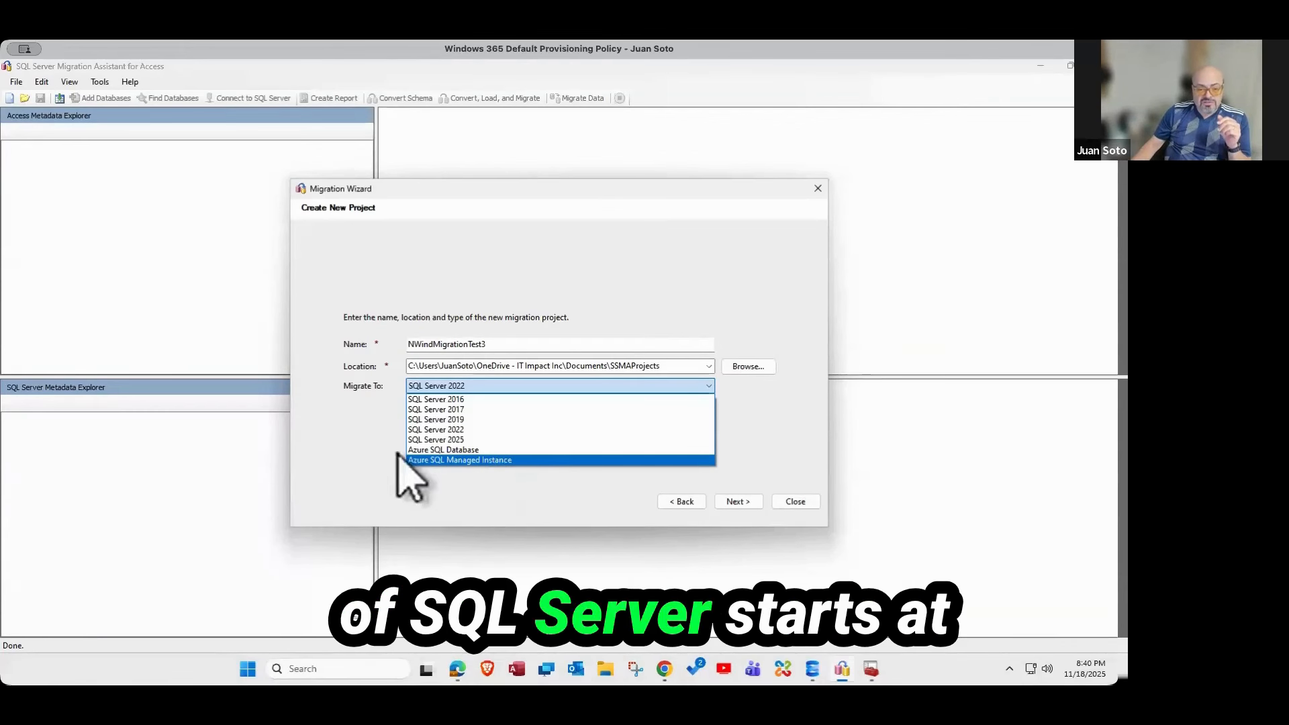
left_click(343, 441)
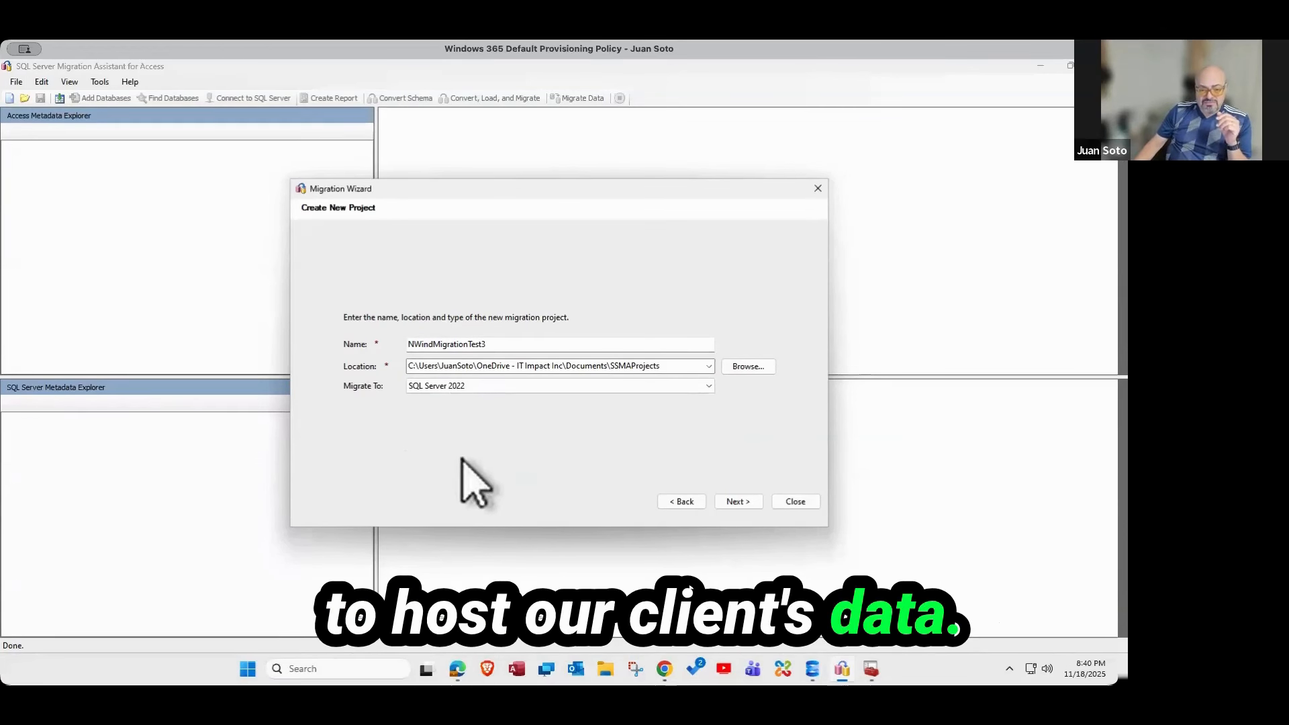
left_click(733, 503)
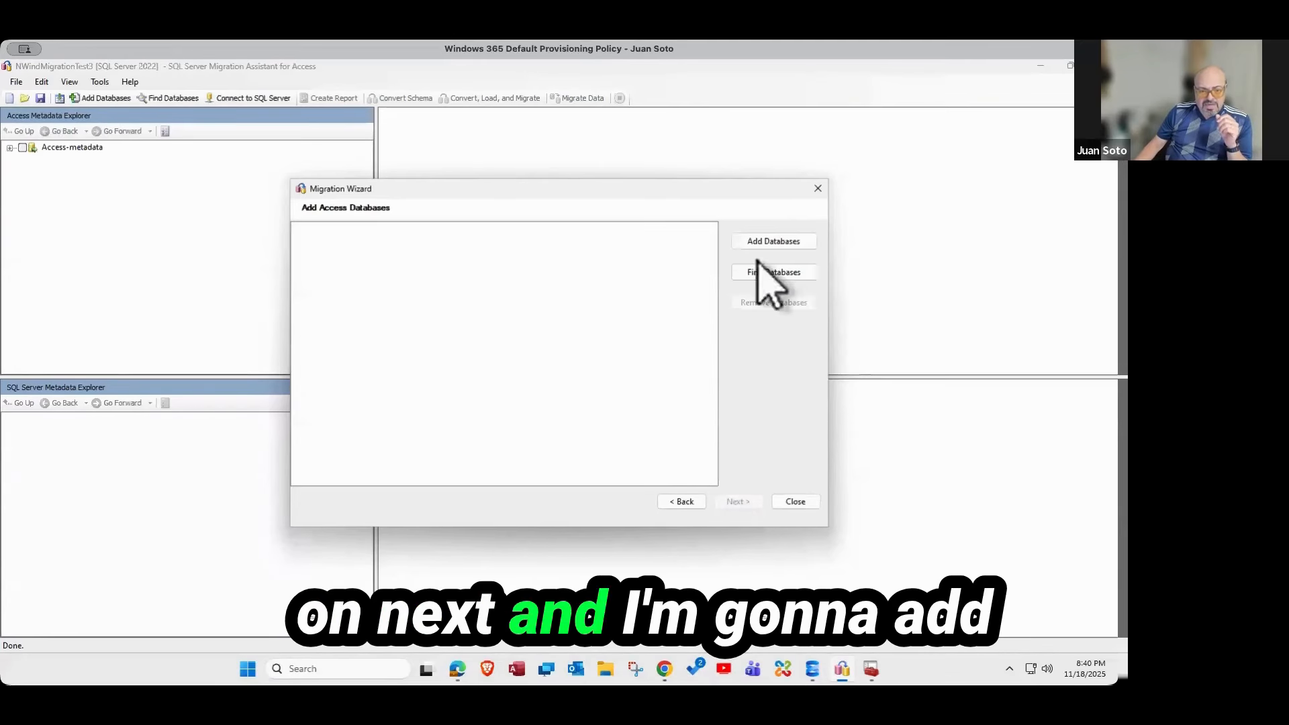
- Start adding an Access database to the project, browse to the Documents folder and toggle its sort order by date modified
left_click(779, 241)
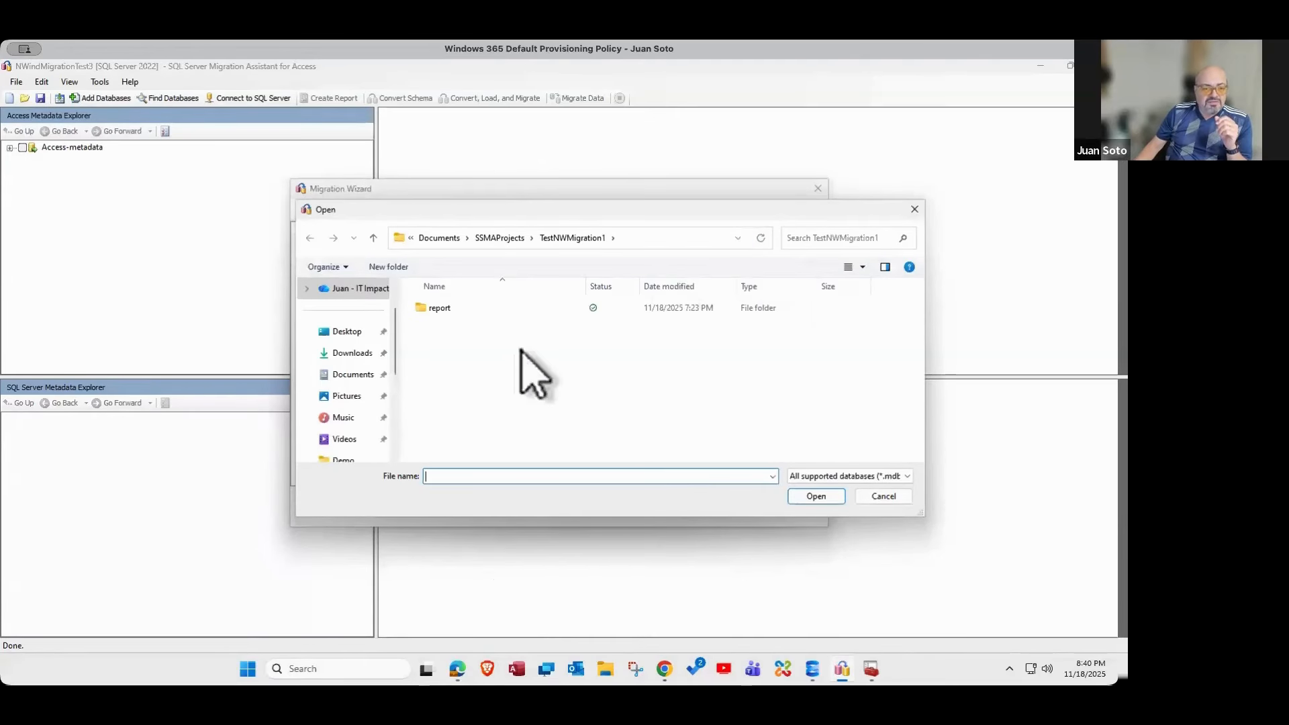
left_click(357, 376)
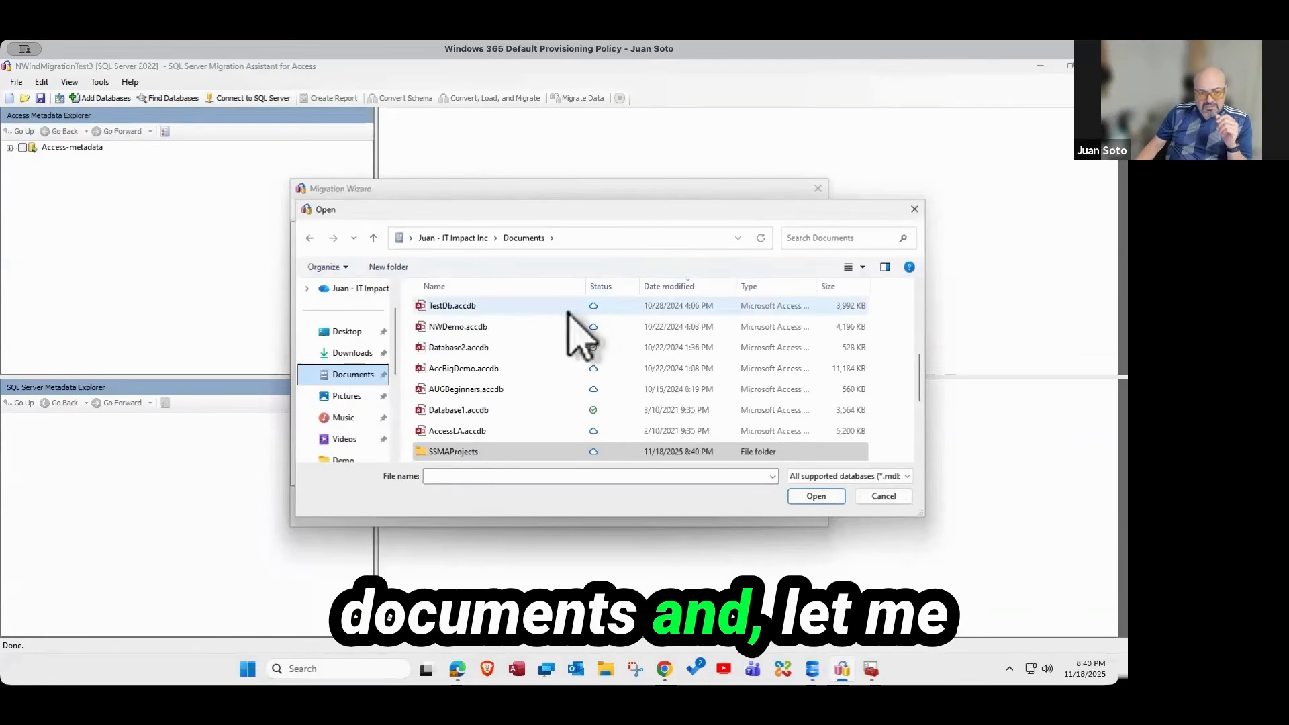
left_click(675, 286)
left_click(674, 286)
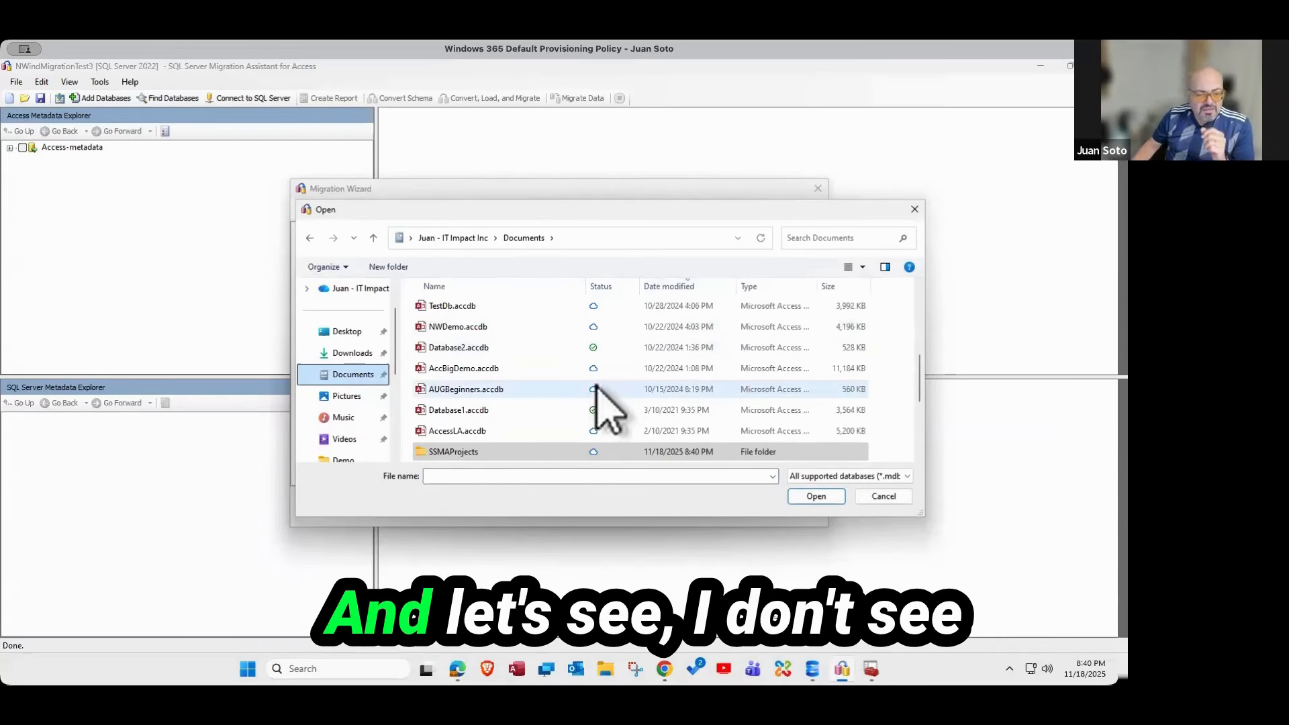
left_click(666, 288)
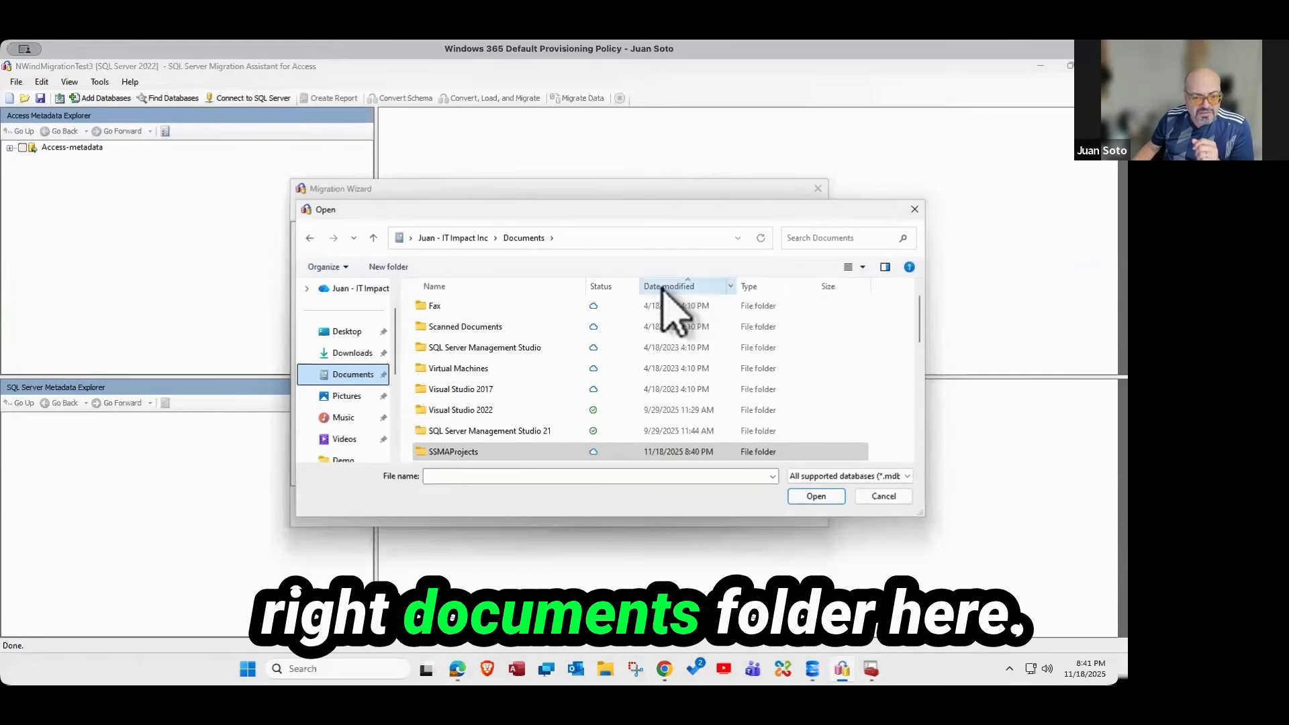
left_click(665, 287)
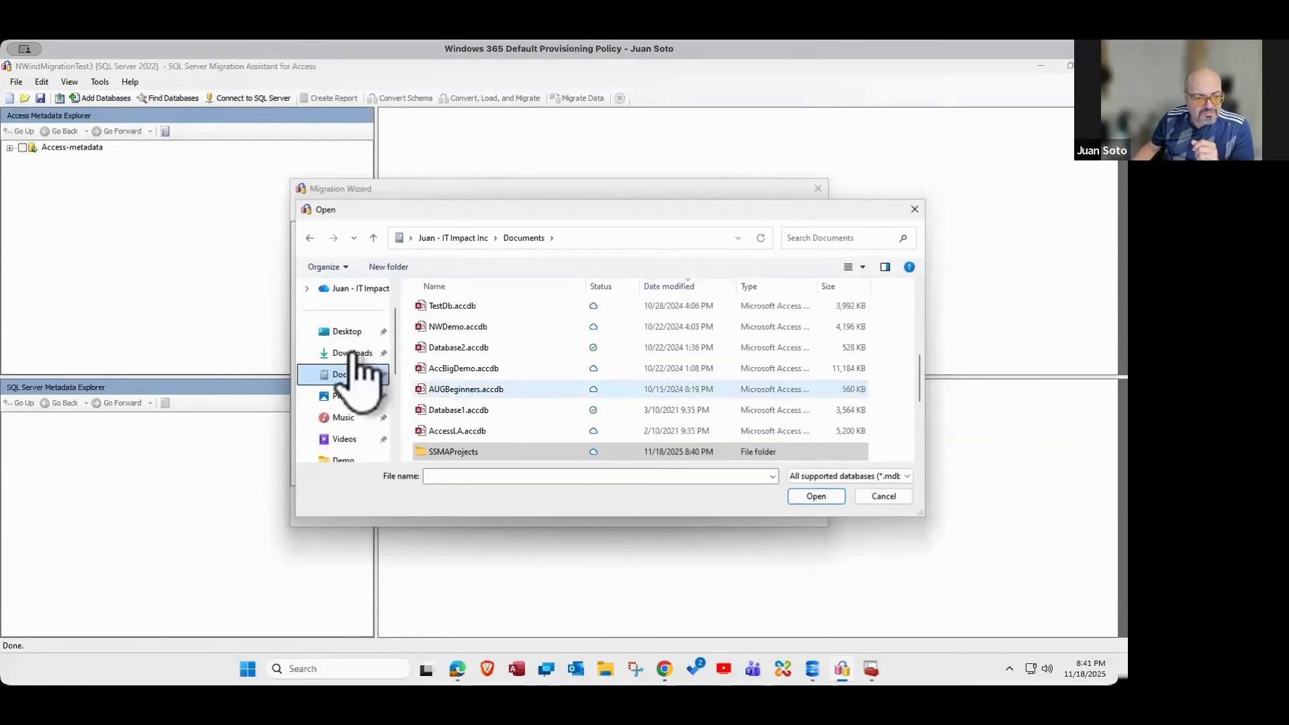
- Look through the quick-access locations and the OneDrive subfolders for the folder that holds the new Northwind database
scroll(336, 336, "up", 1)
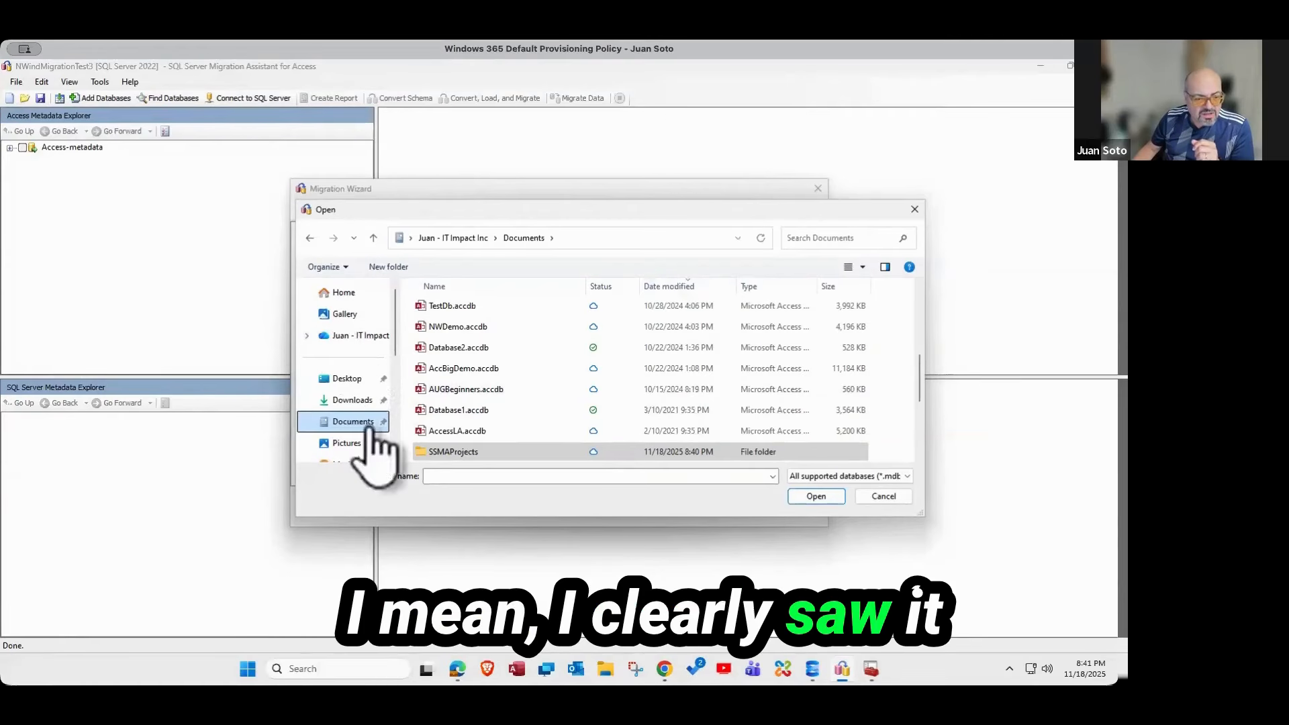
scroll(373, 433, "down", 1)
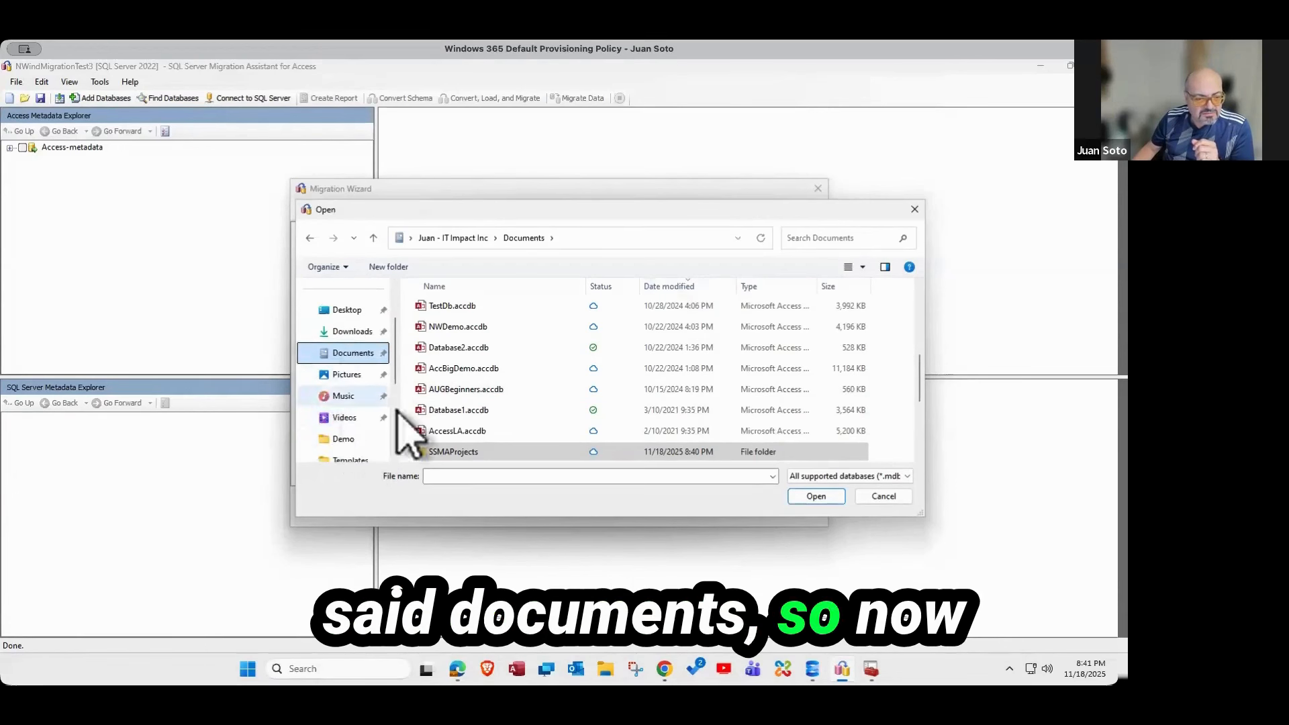
scroll(395, 426, "down", 2)
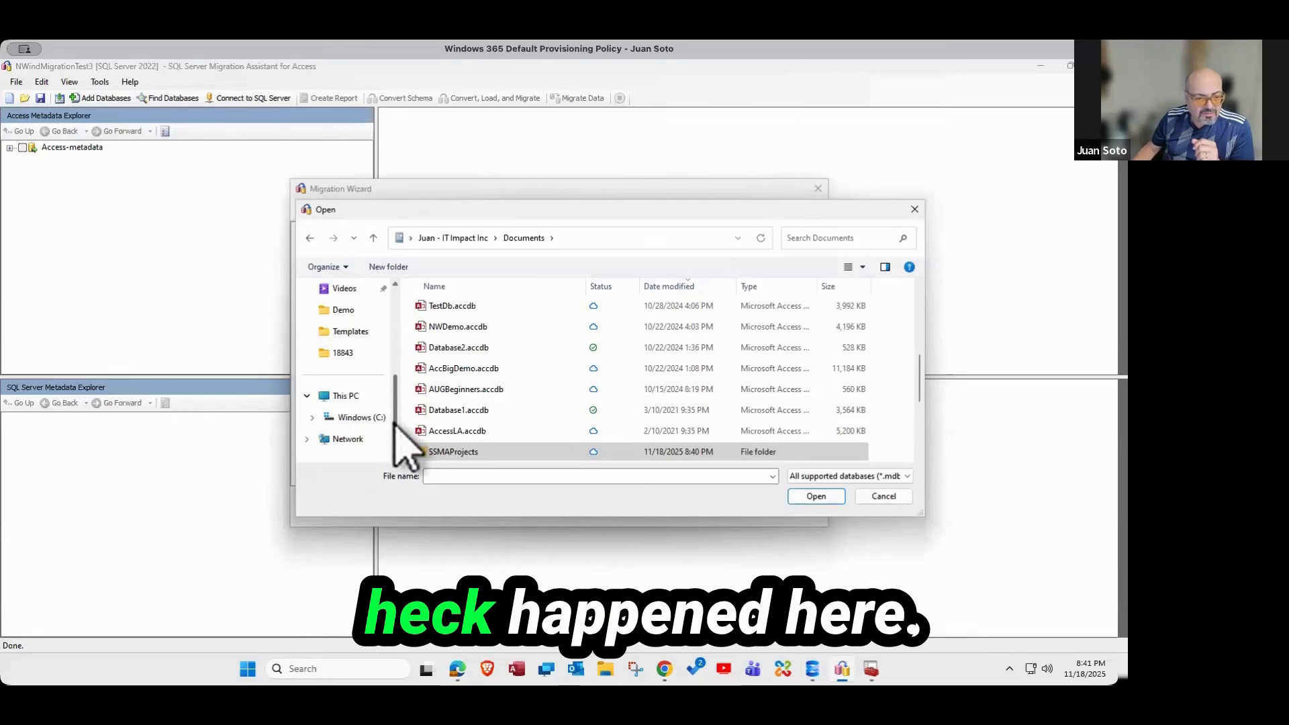
left_click_drag(397, 424, 398, 325)
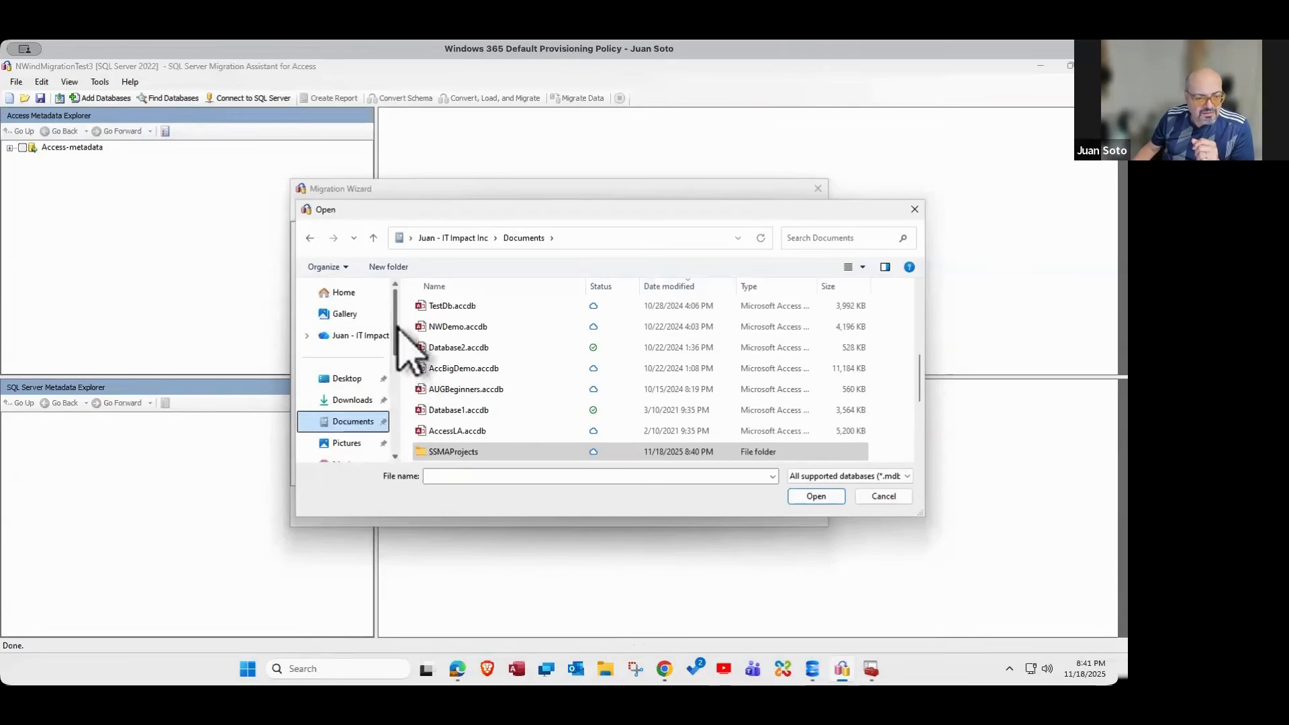
left_click(306, 336)
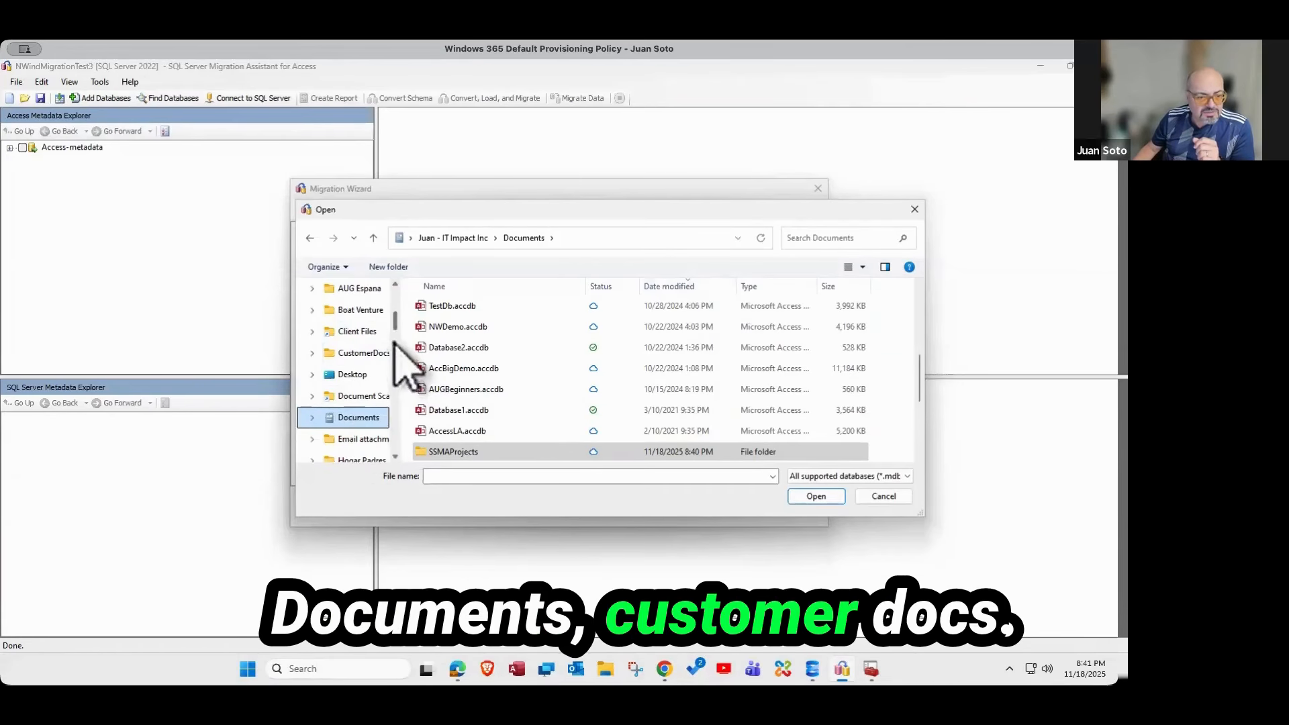
scroll(399, 339, "down", 2)
scroll(396, 316, "up", 2)
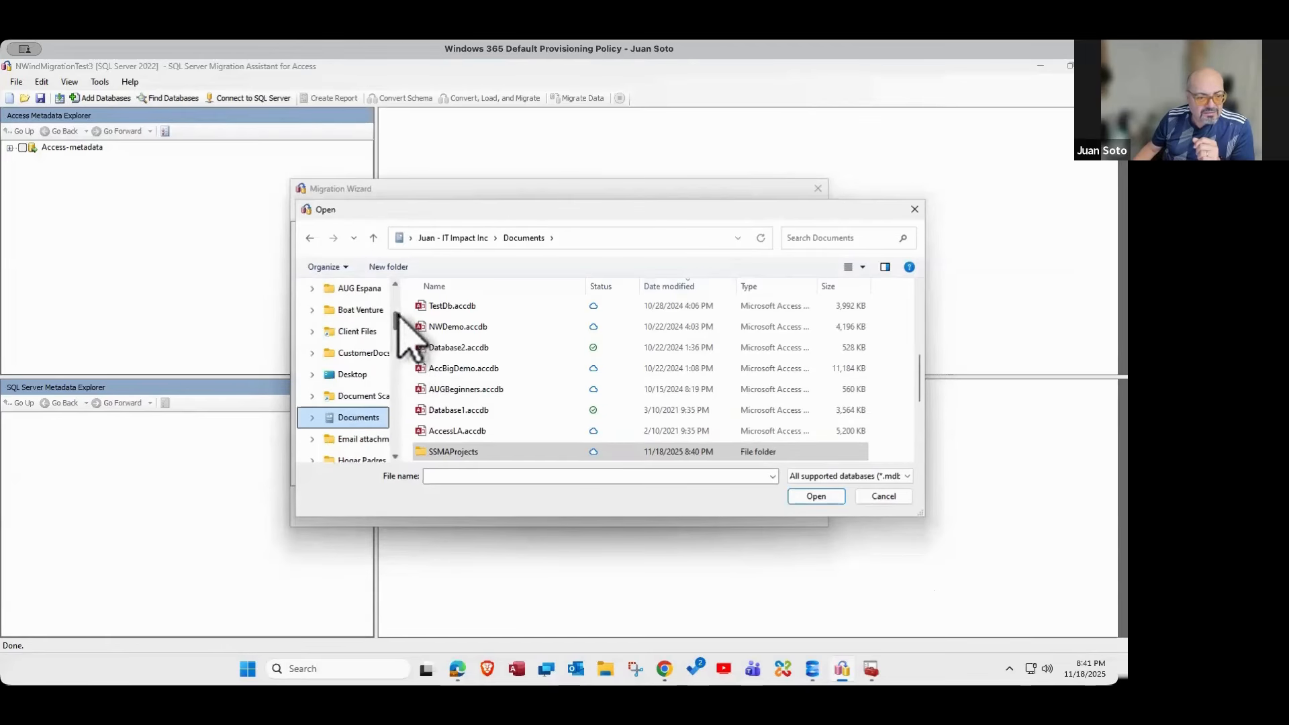
scroll(397, 313, "up", 1)
scroll(398, 310, "up", 5)
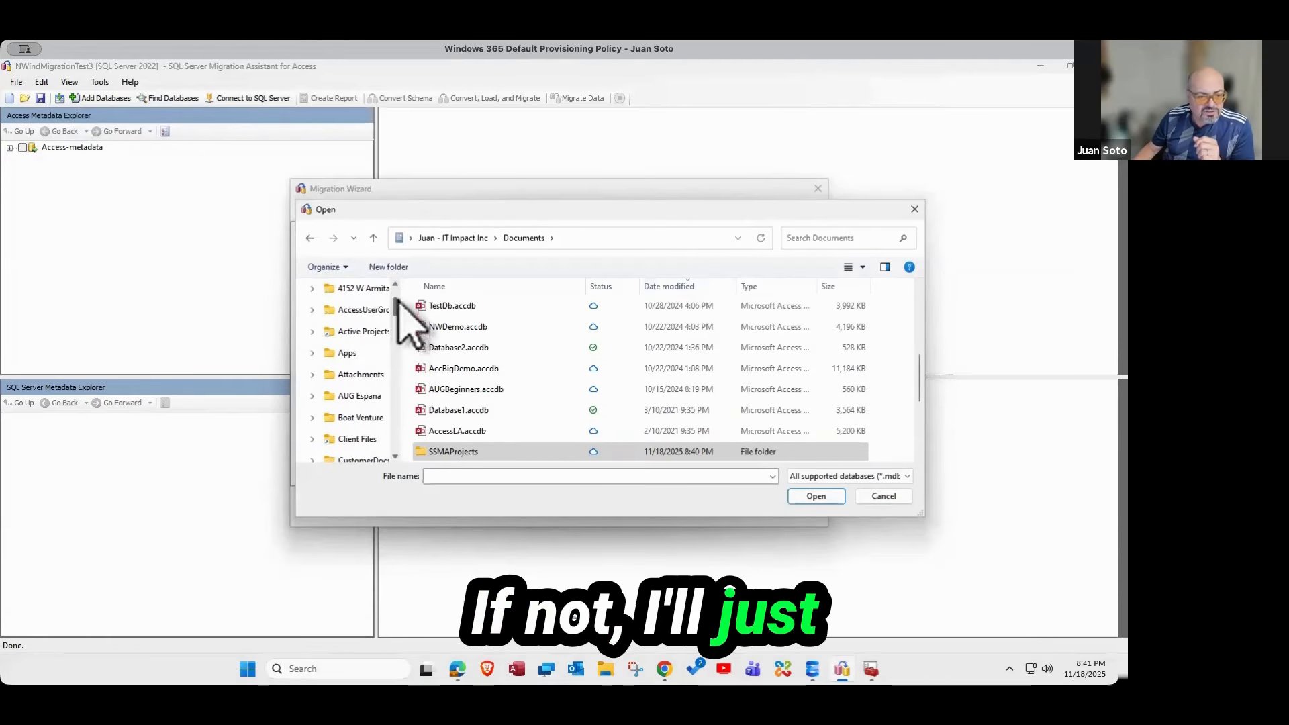
- Add NWDemo.accdb to the migration project, continue to the object selection and expand the NWDemo database
left_click(444, 326)
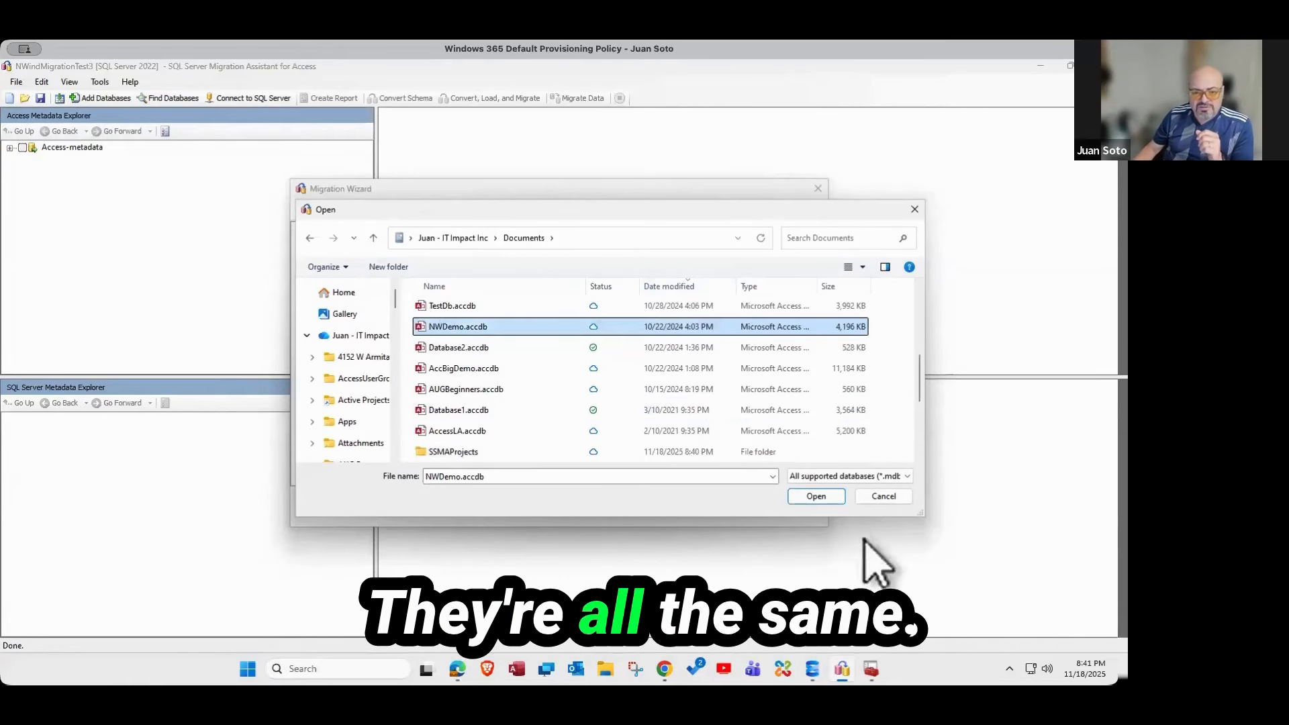
left_click(816, 497)
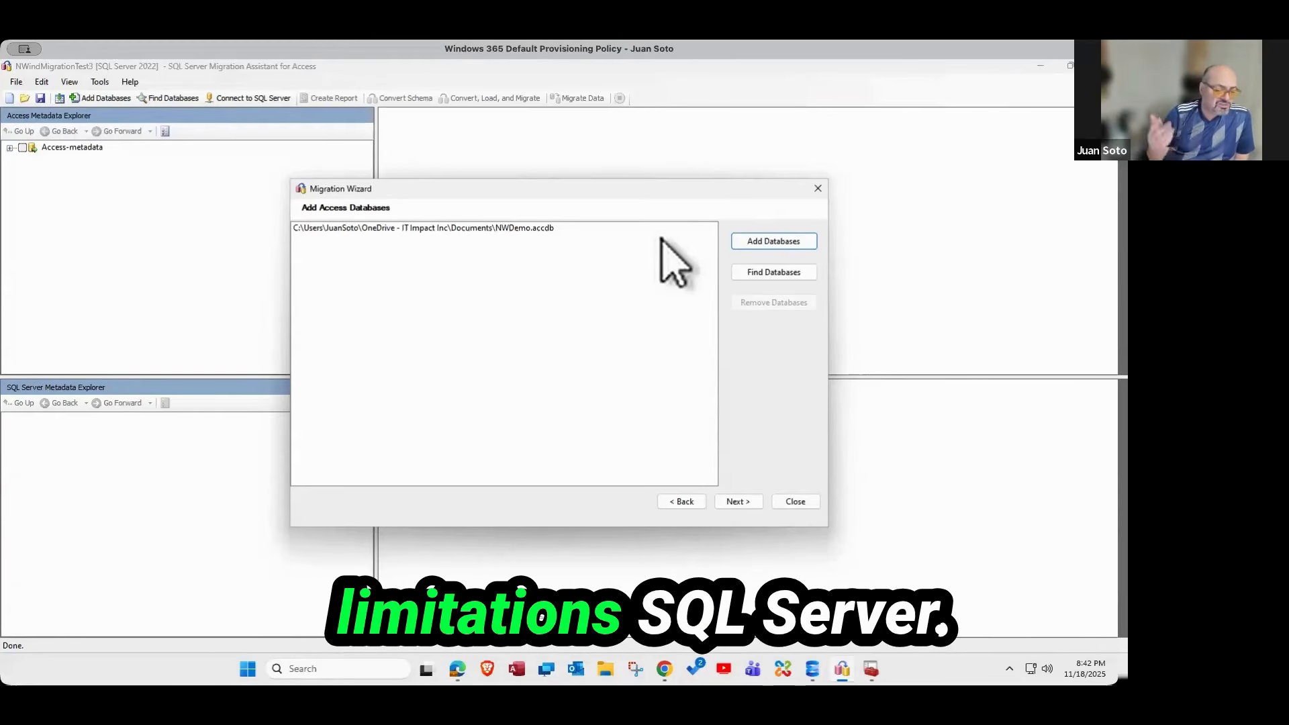
left_click(738, 502)
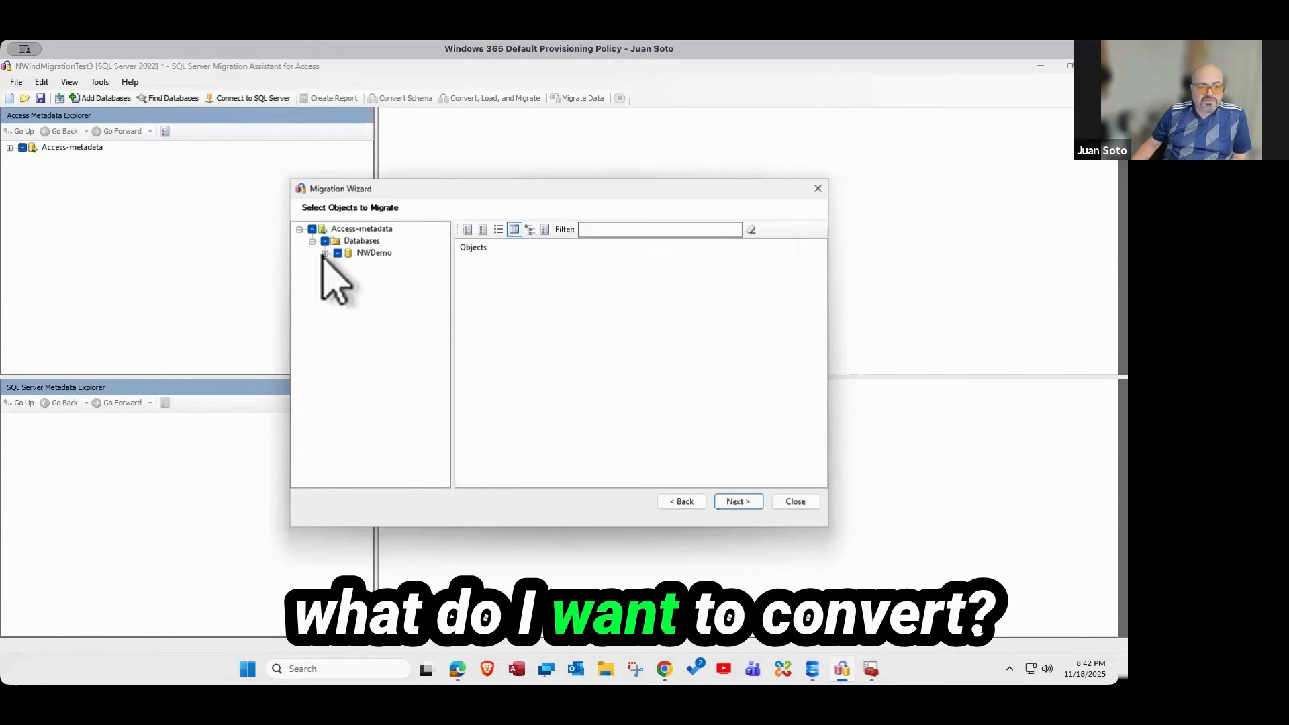
left_click(324, 254)
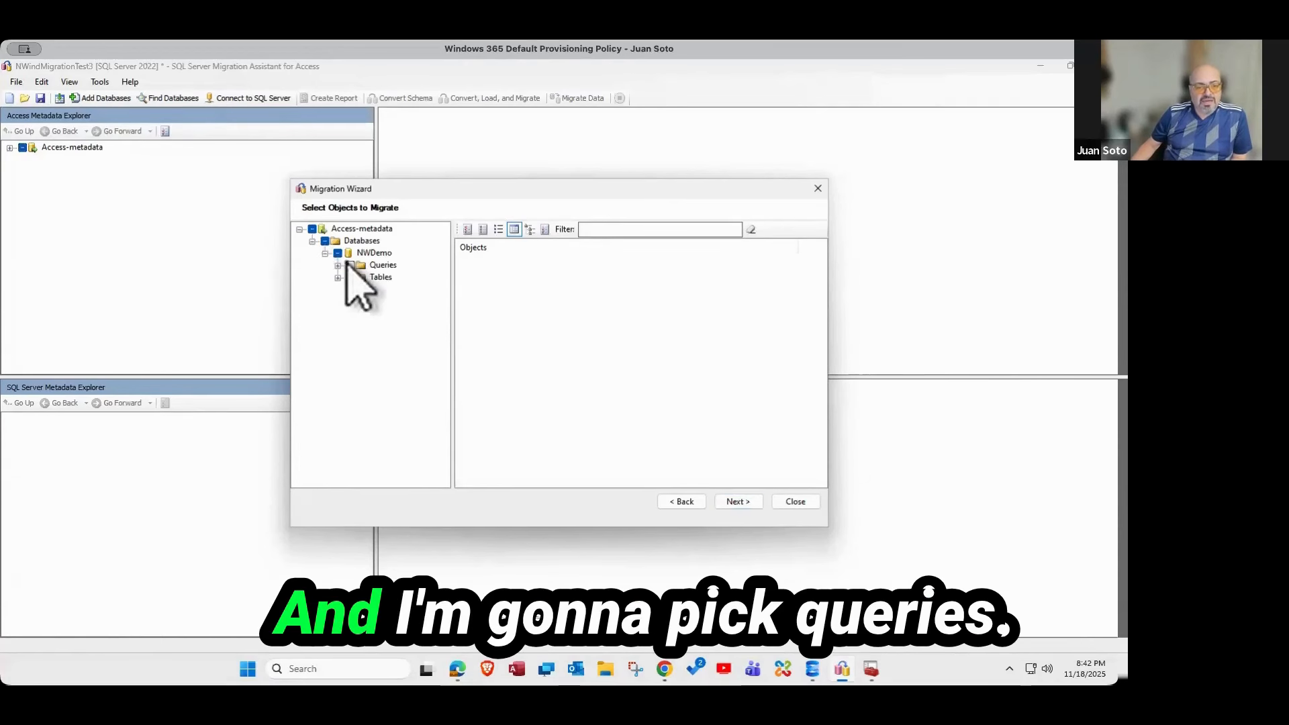
- Include the NWDemo queries in the migration and try to connect to the NWTest2 database on server 127.0.0.1 with Windows Authentication
left_click(350, 266)
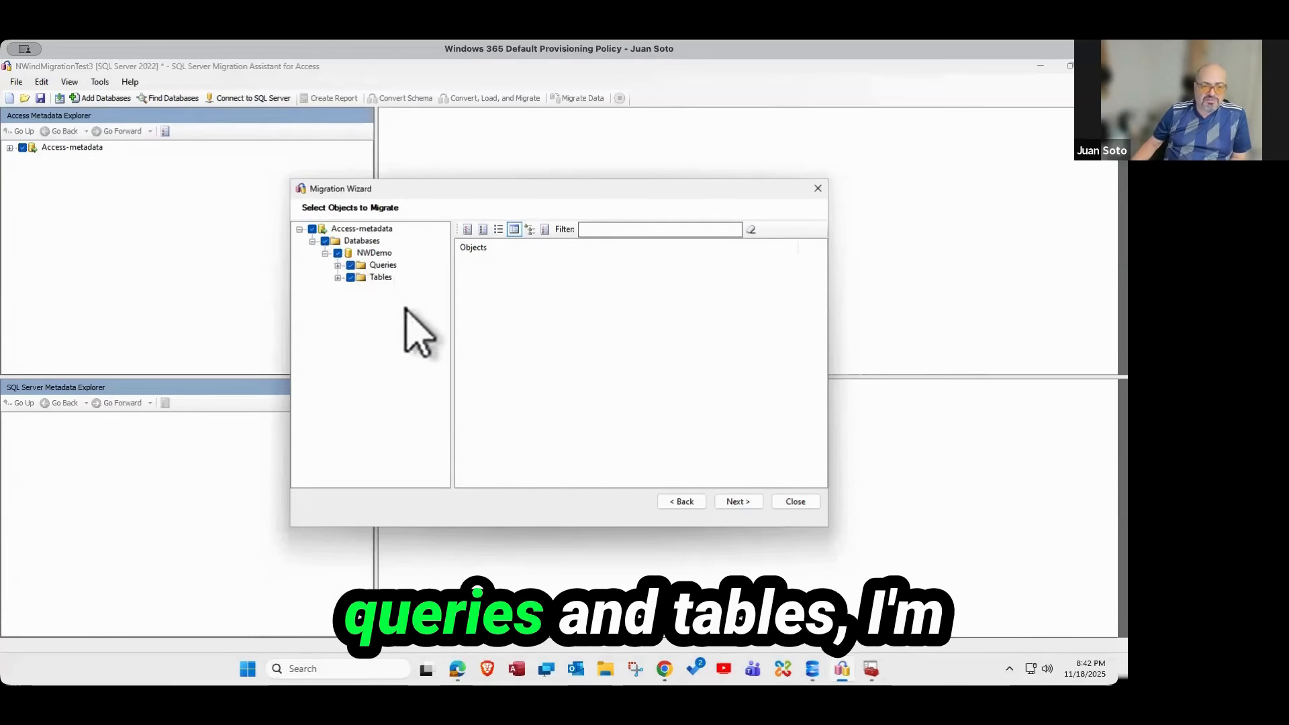
left_click(727, 503)
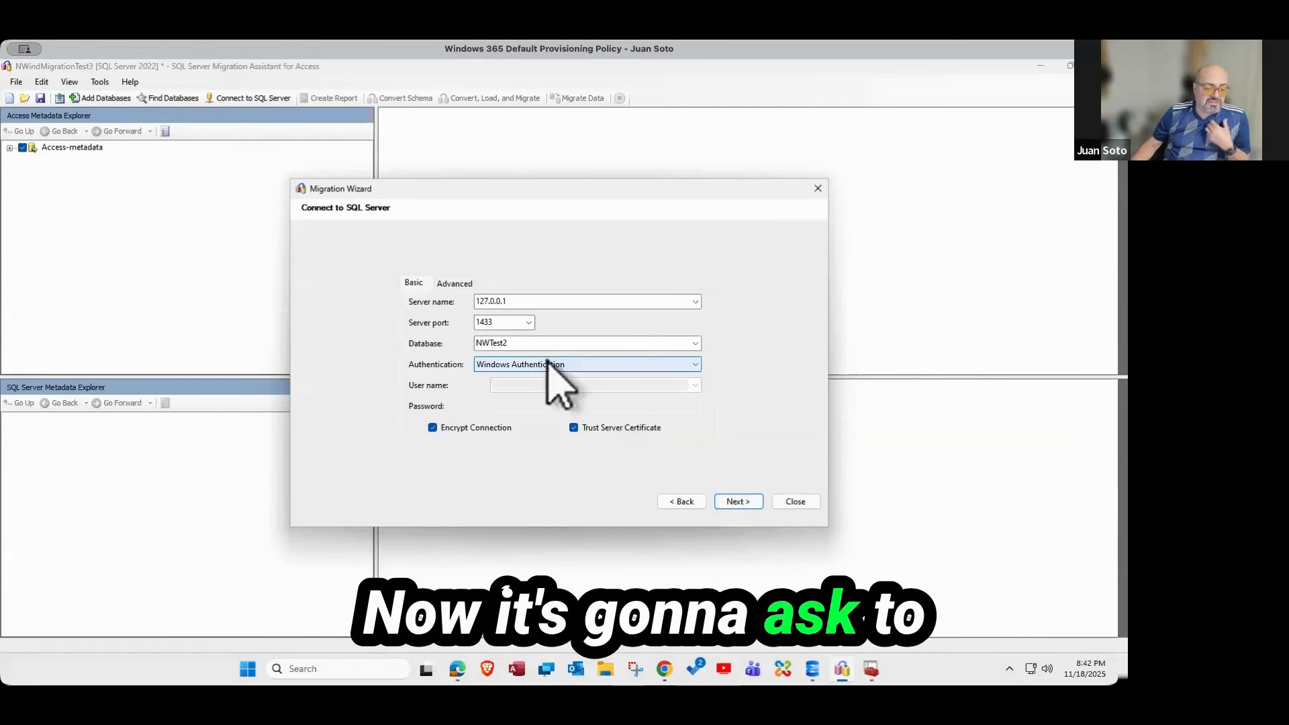
left_click_drag(521, 300, 475, 289)
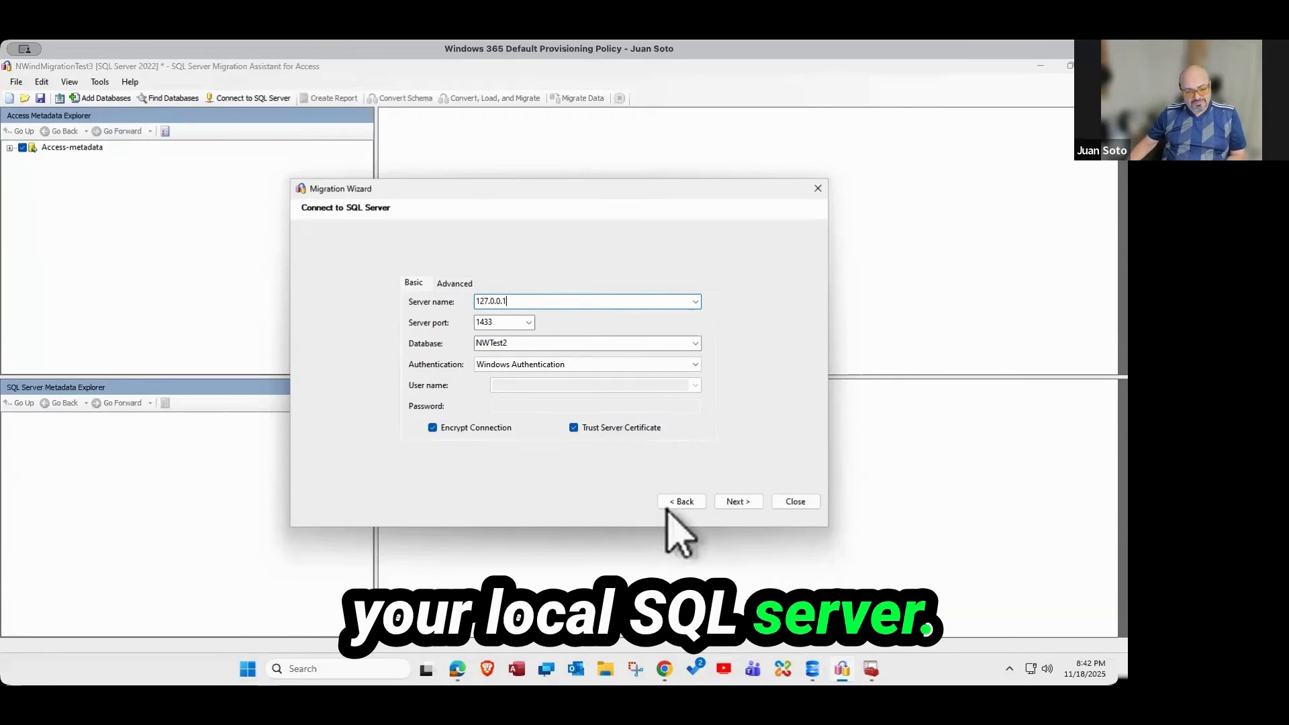
left_click(739, 503)
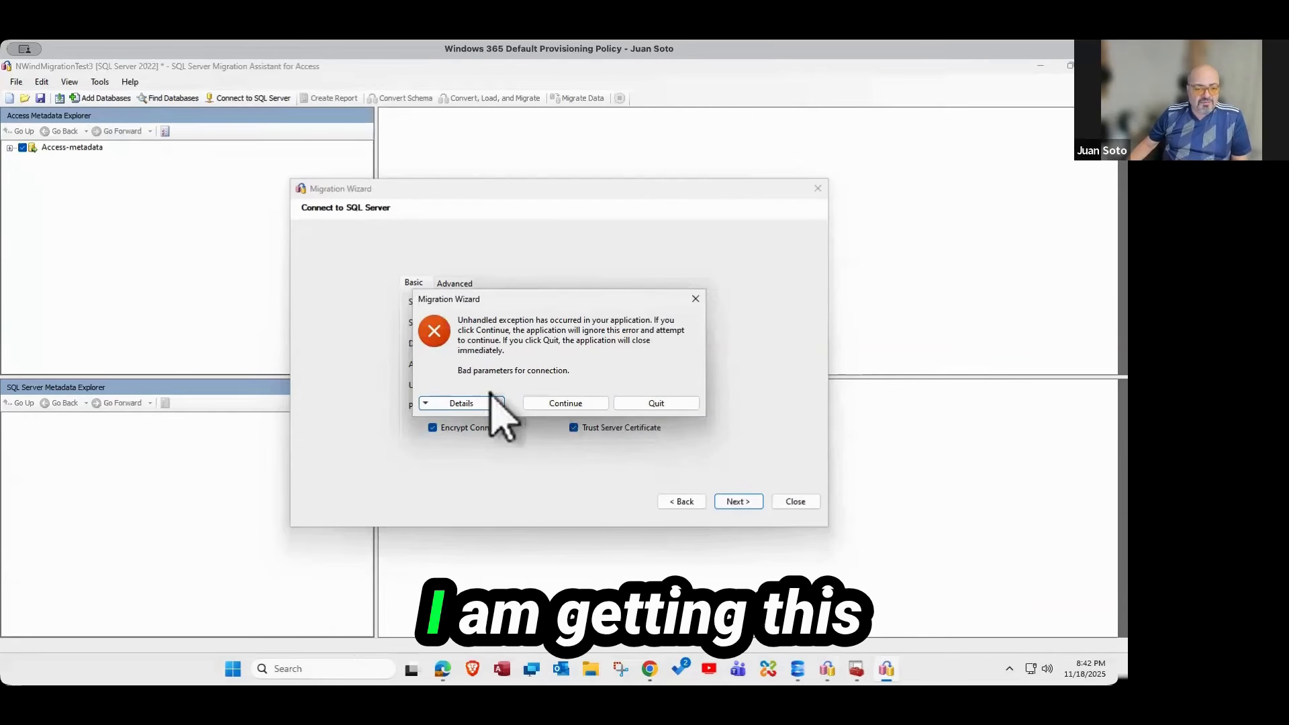
- Examine the details of the connection exception, dismiss it and close the migration wizard
left_click(434, 404)
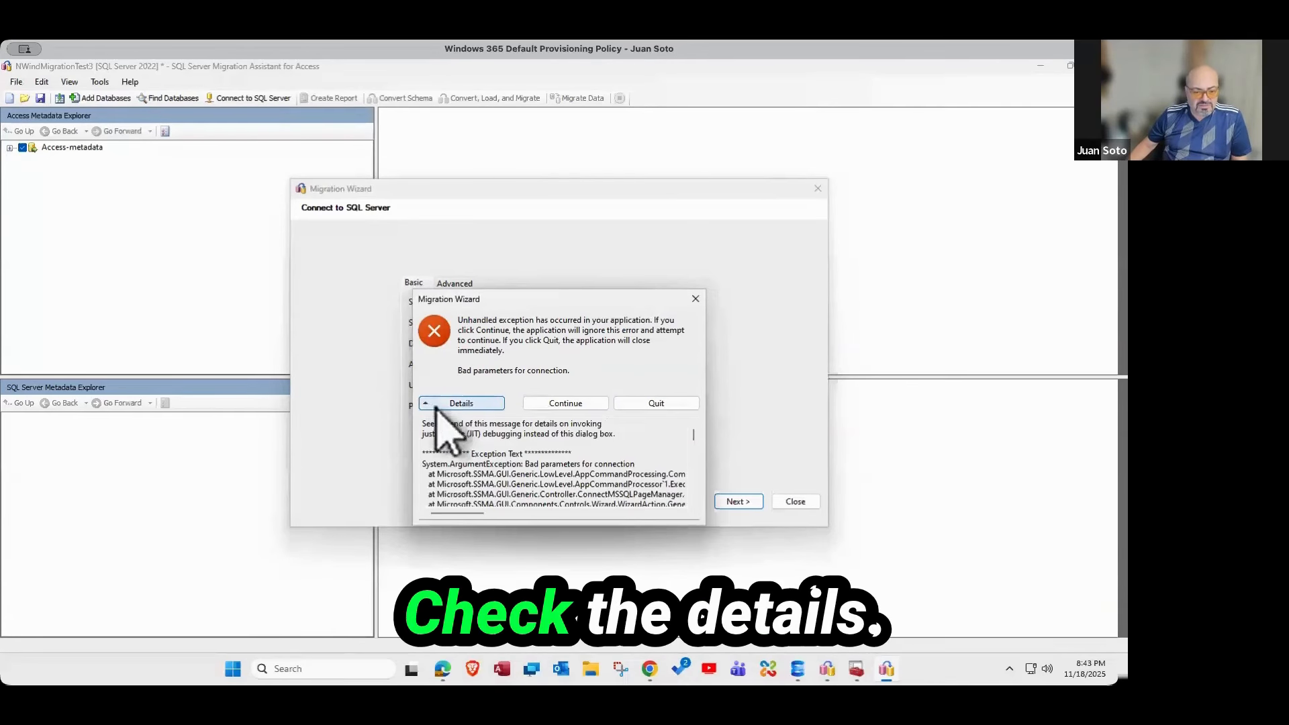
scroll(509, 470, "down", 2)
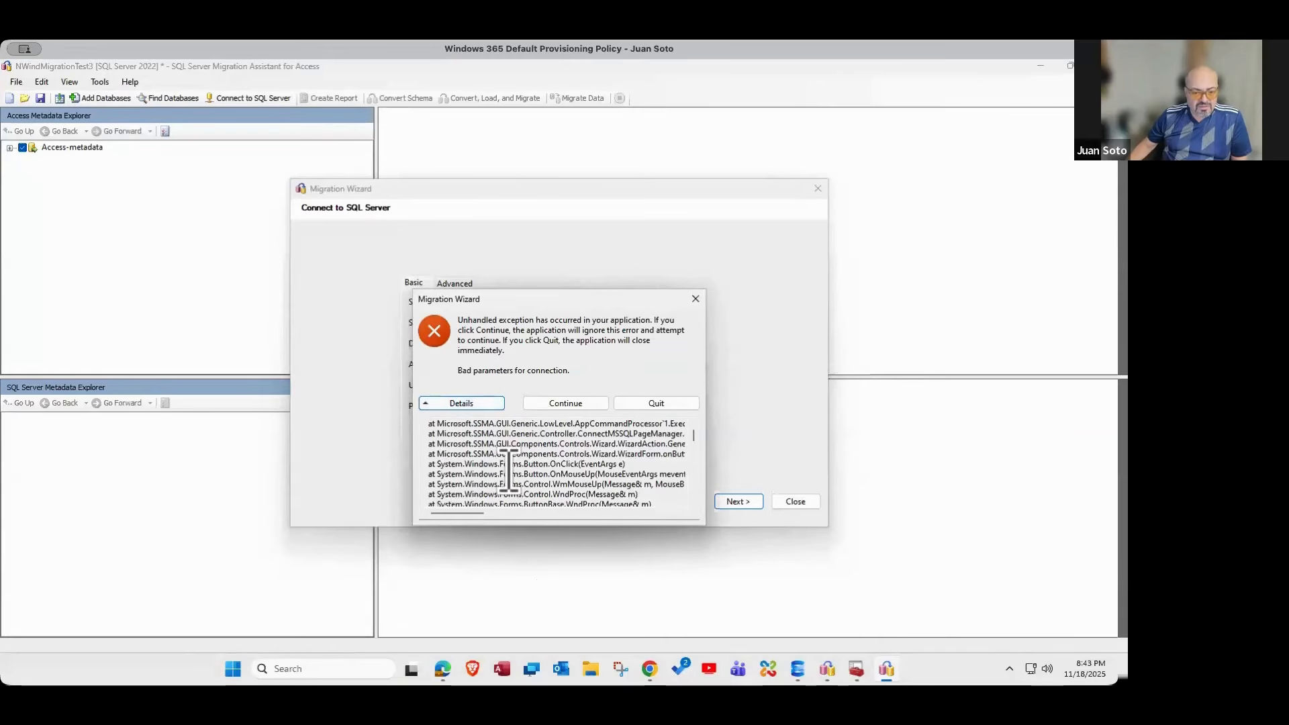
scroll(521, 477, "down", 2)
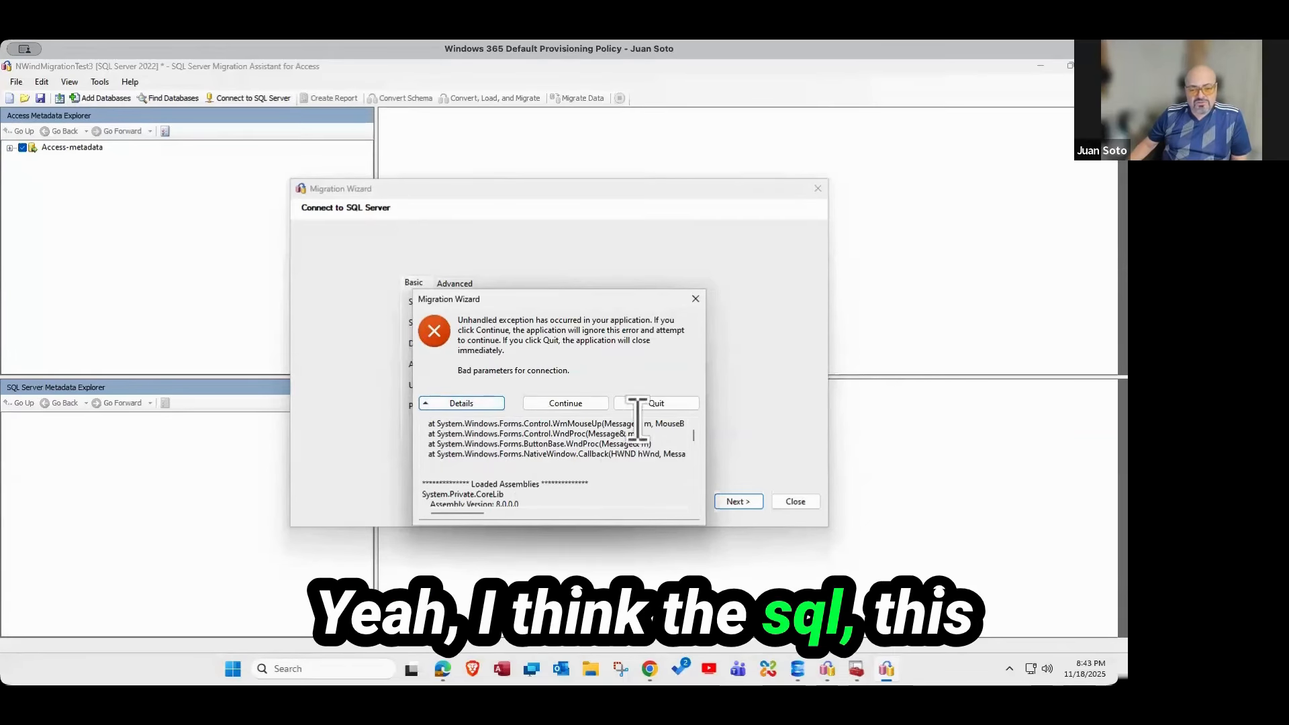
left_click(695, 300)
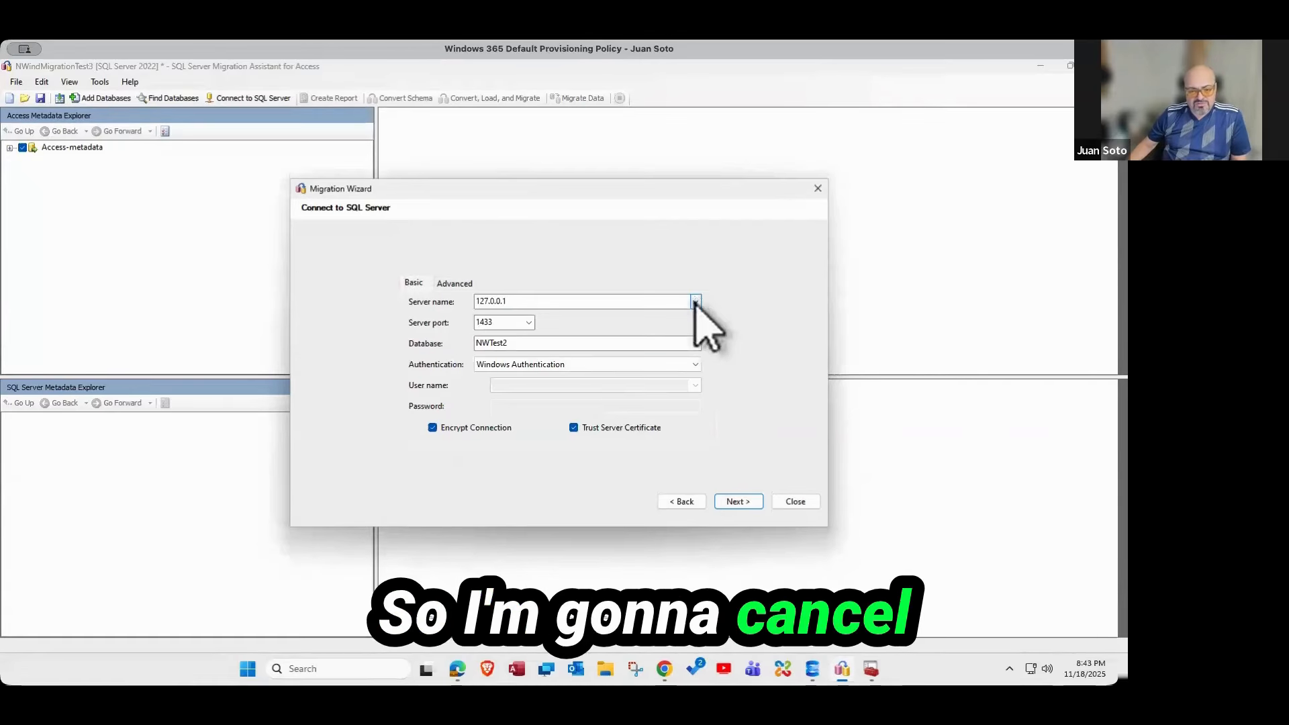
left_click(794, 502)
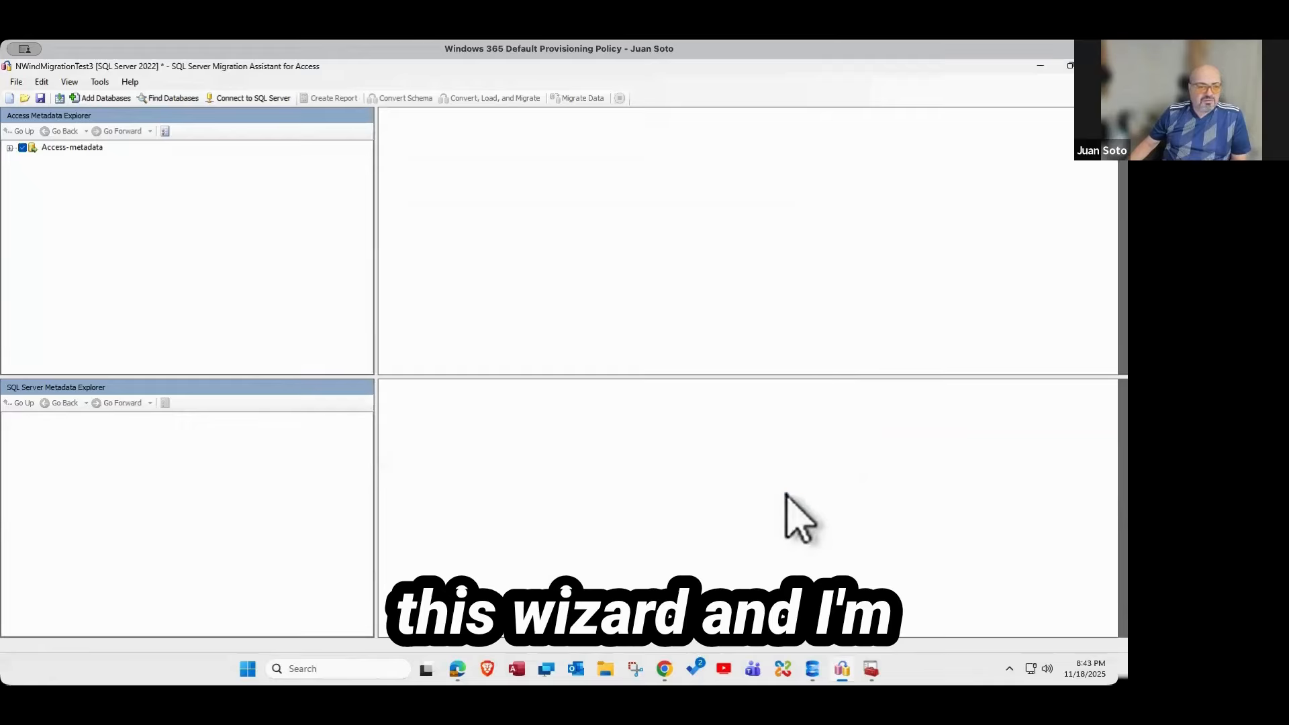
- Open the SQL Server connection settings, and switch to SQL Server Management Studio to list the existing databases on localhost
left_click(242, 98)
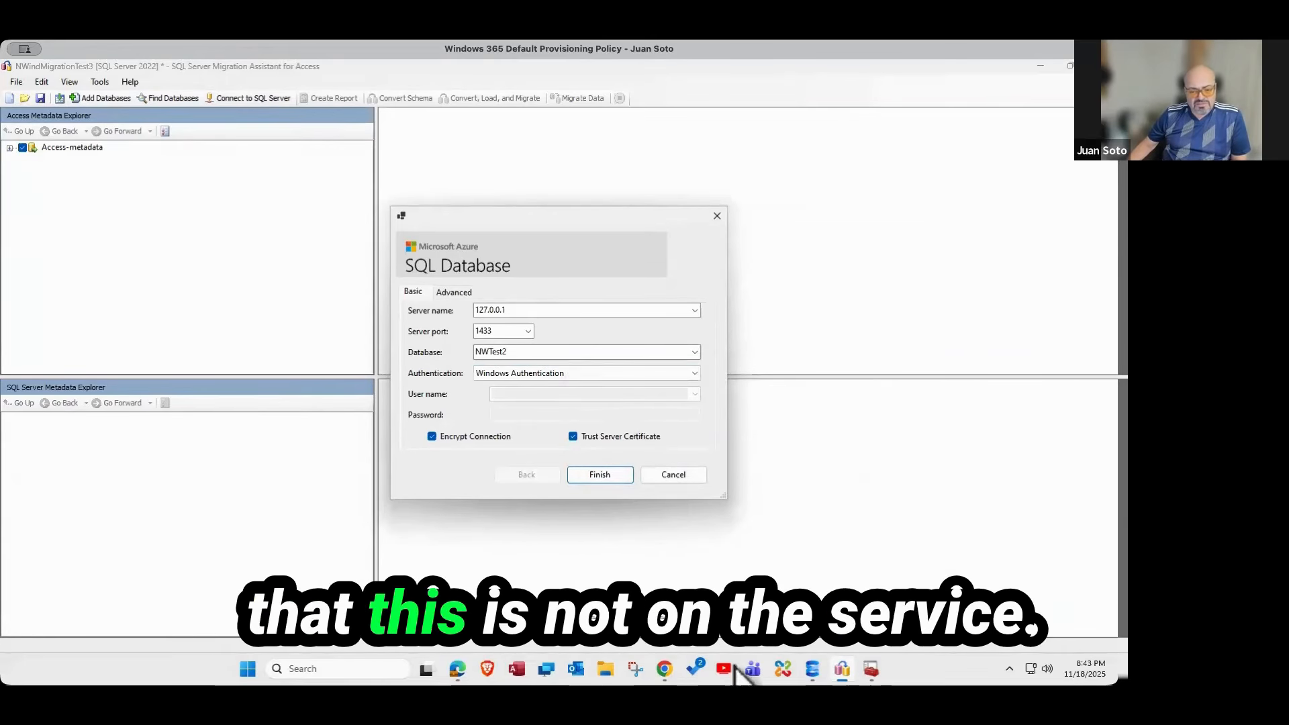
left_click(813, 670)
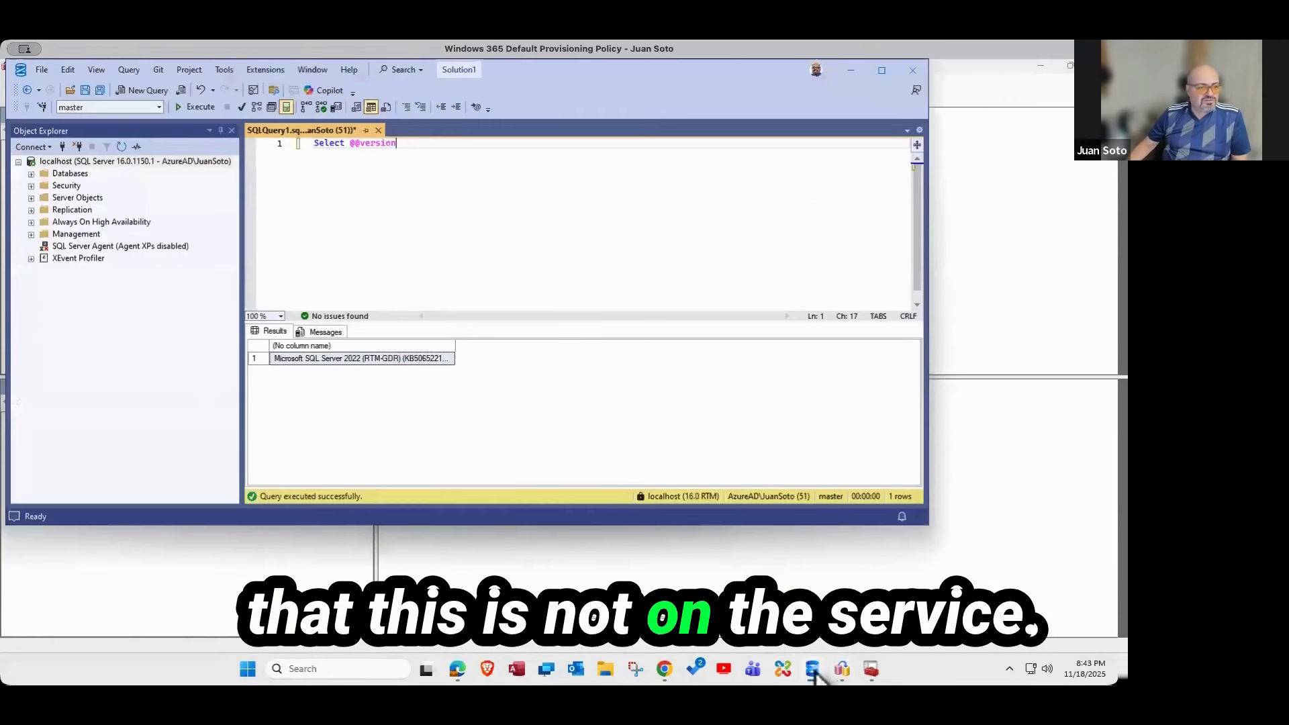
left_click(31, 174)
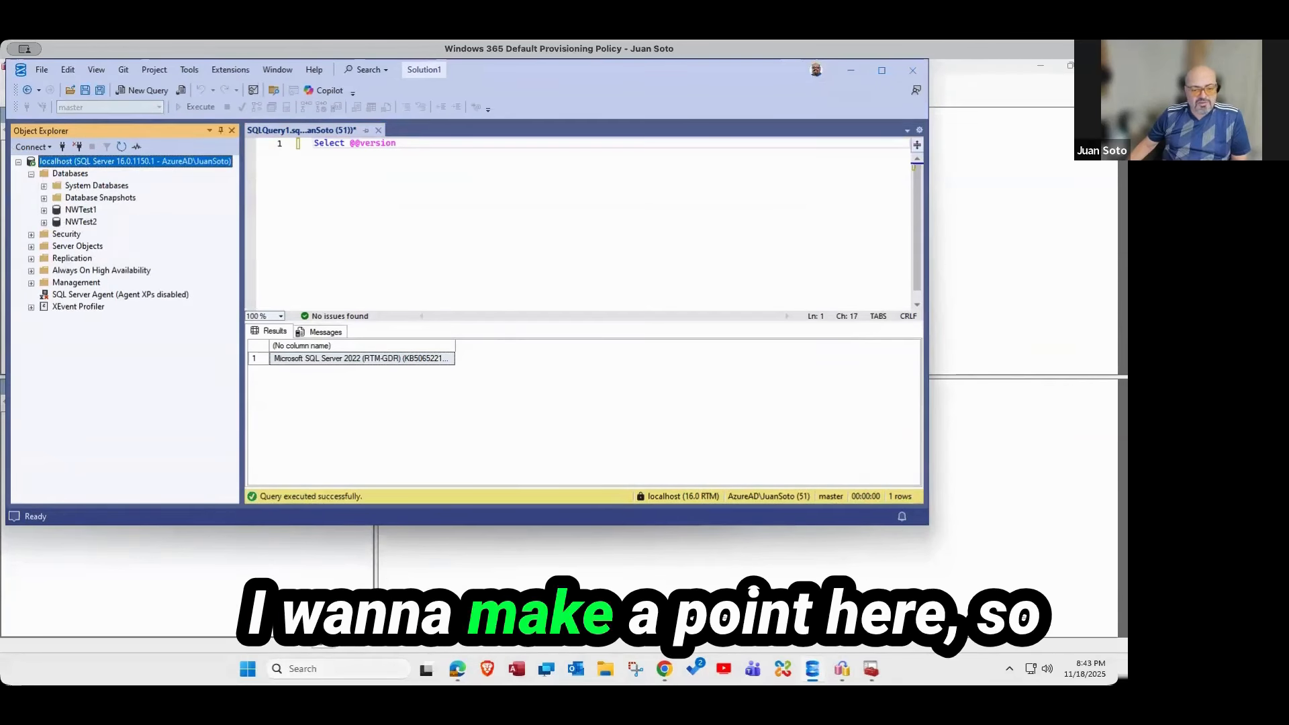
- Return to SQL Server Migration Assistant, set the target database to NWTest3, connect to the server and agree to create the database
left_click(312, 540)
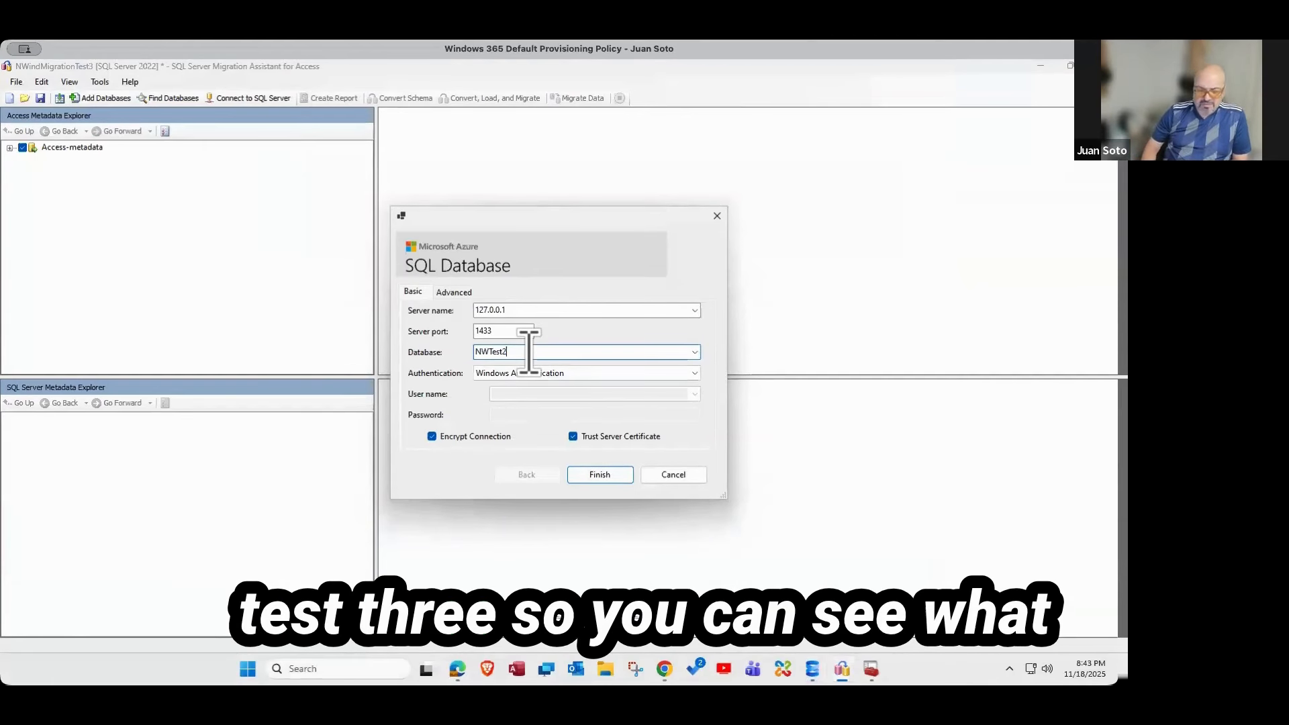
type("3")
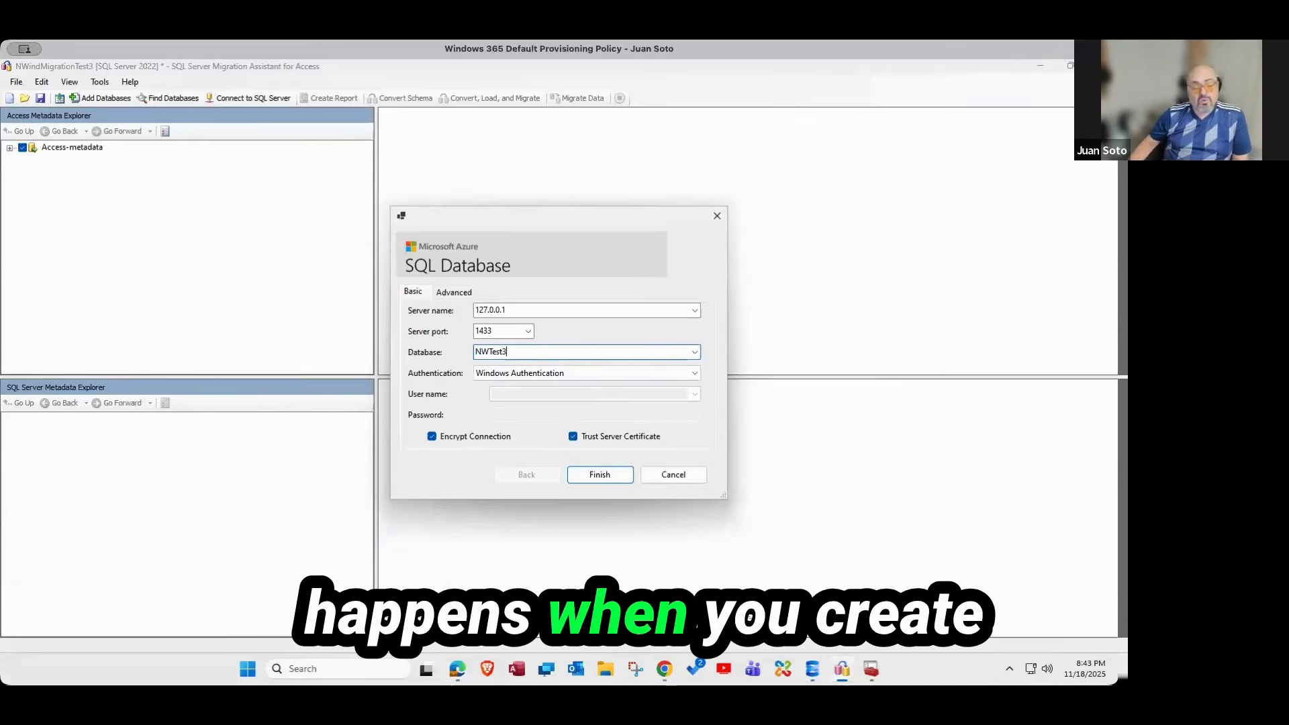
left_click(597, 474)
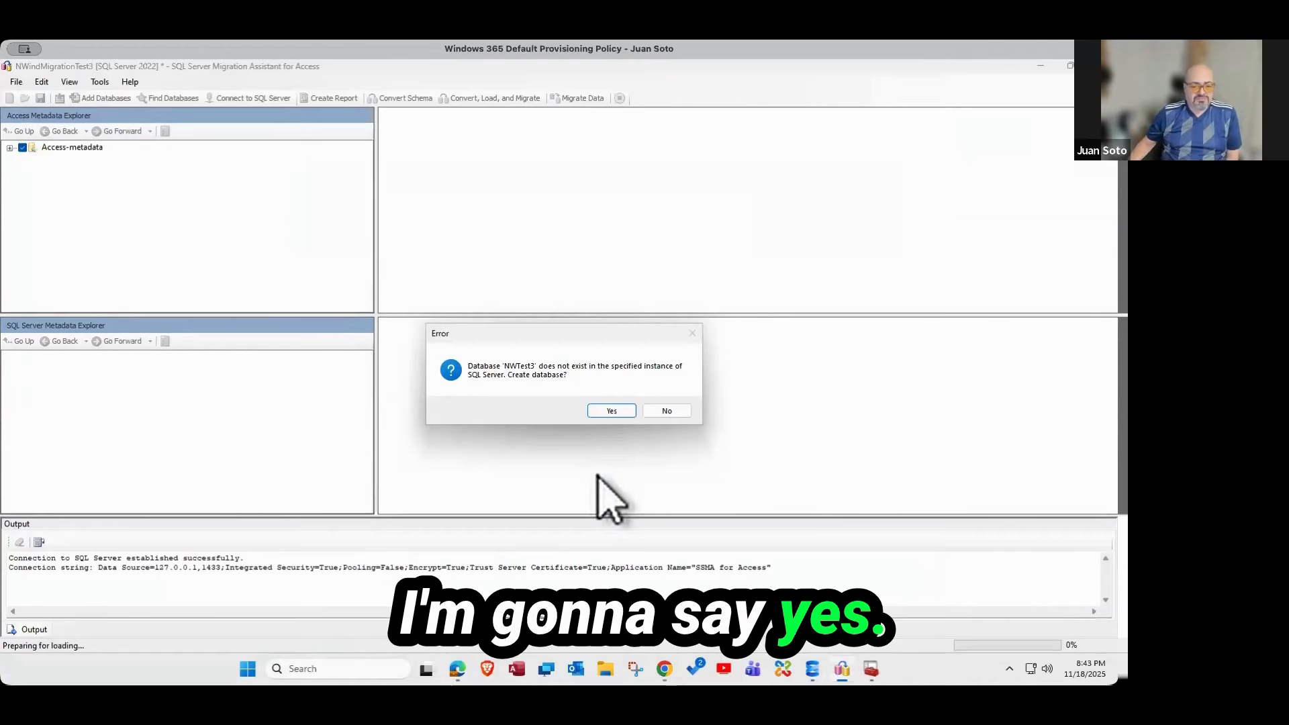
left_click(611, 411)
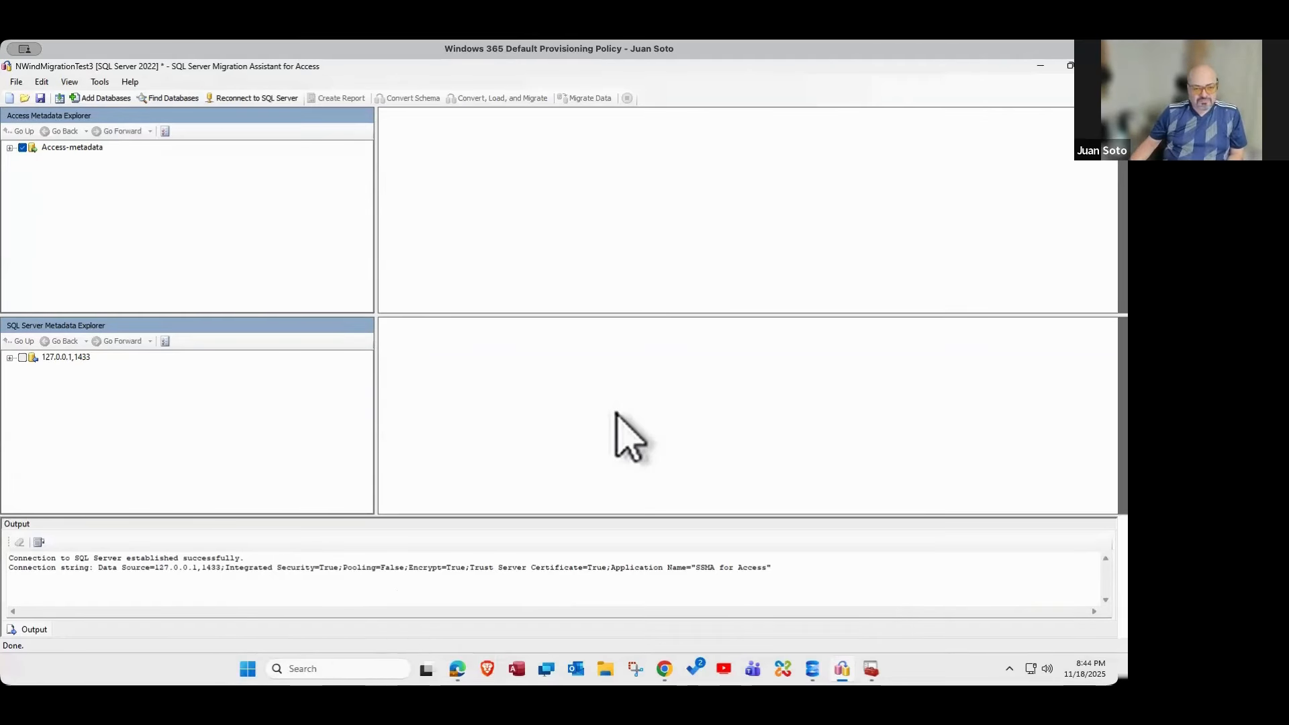
- Expand the Access metadata down to the NWDemo queries and tables, and create a conversion report for the NWDemo database
left_click(10, 148)
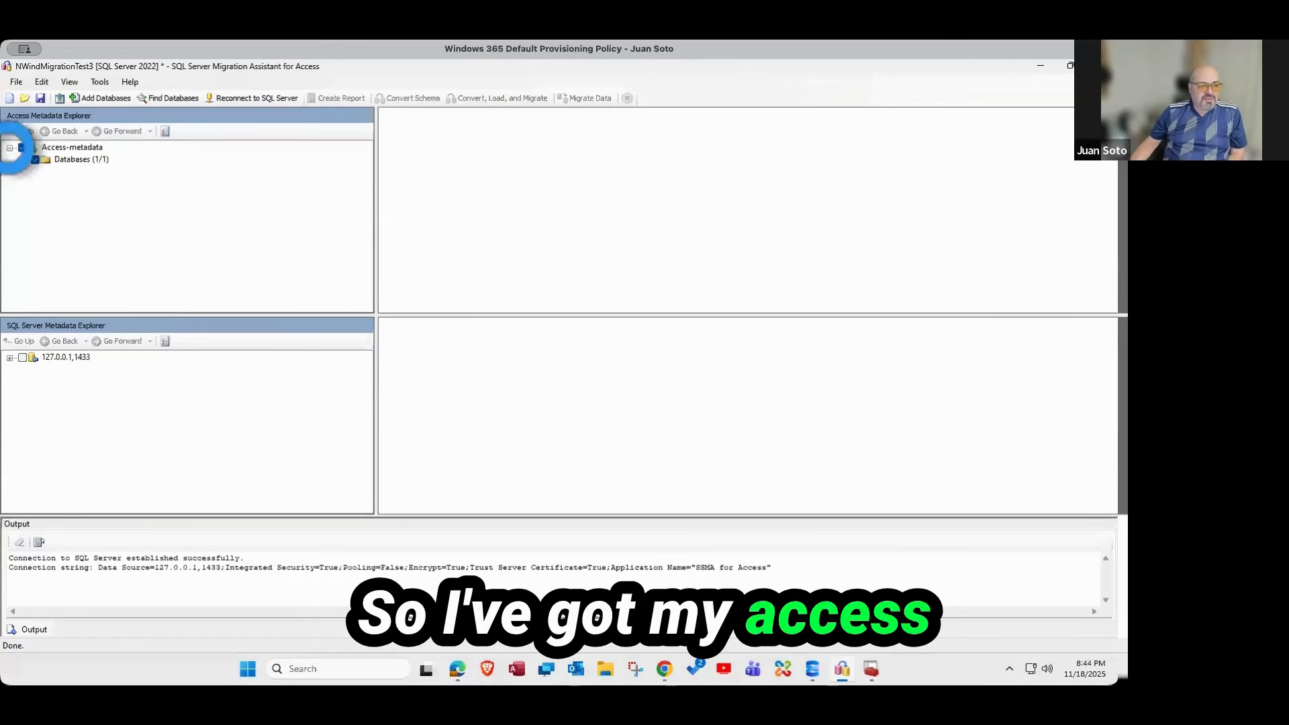
left_click(23, 159)
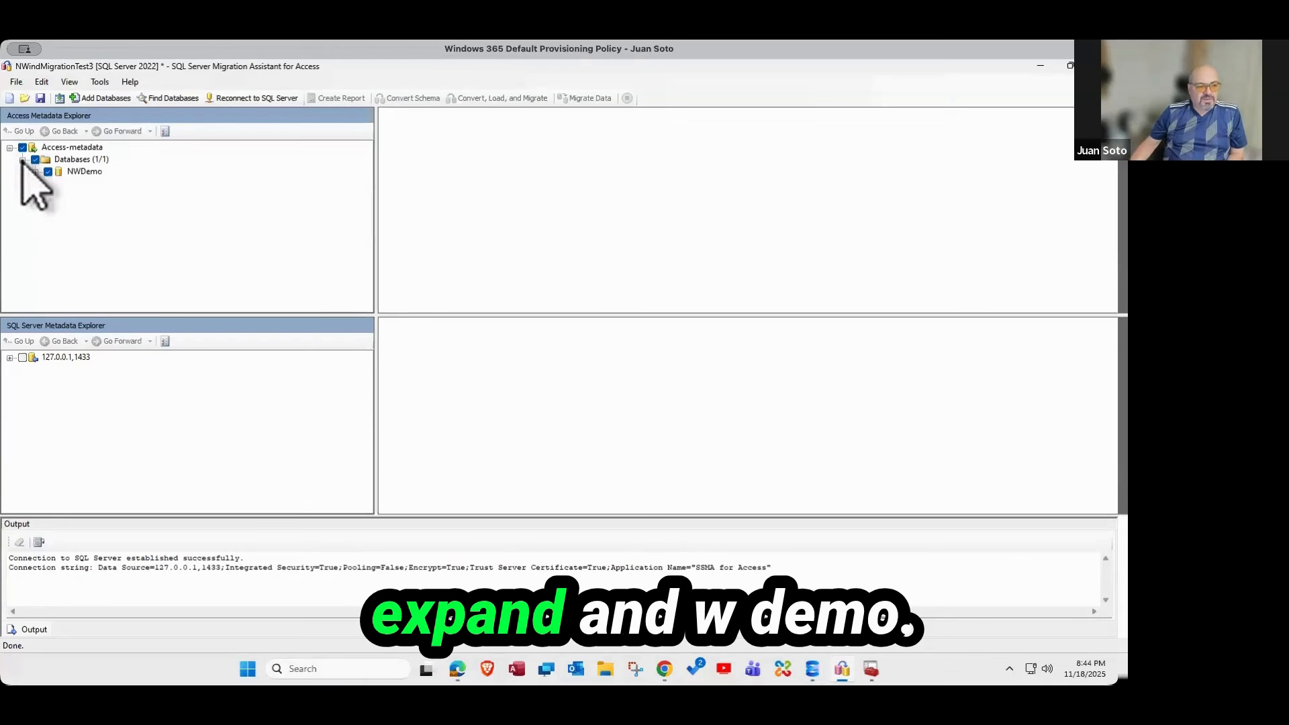
left_click(35, 172)
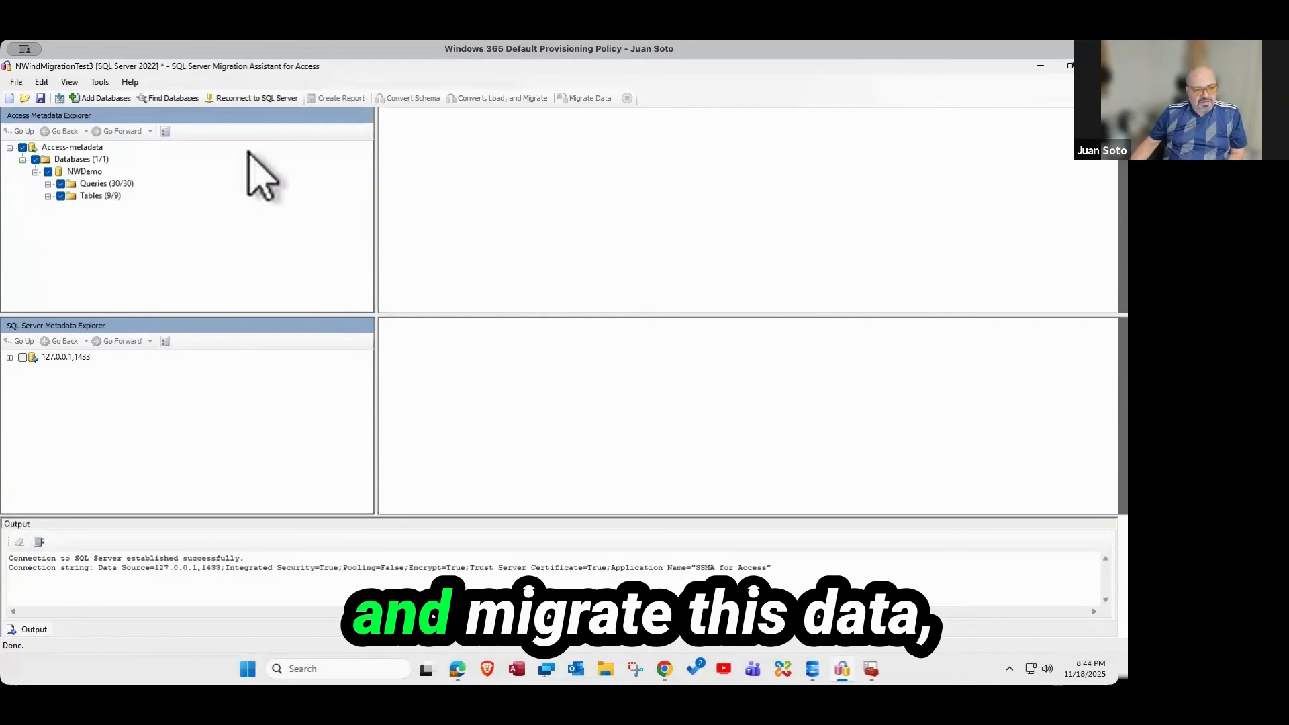
left_click(99, 81)
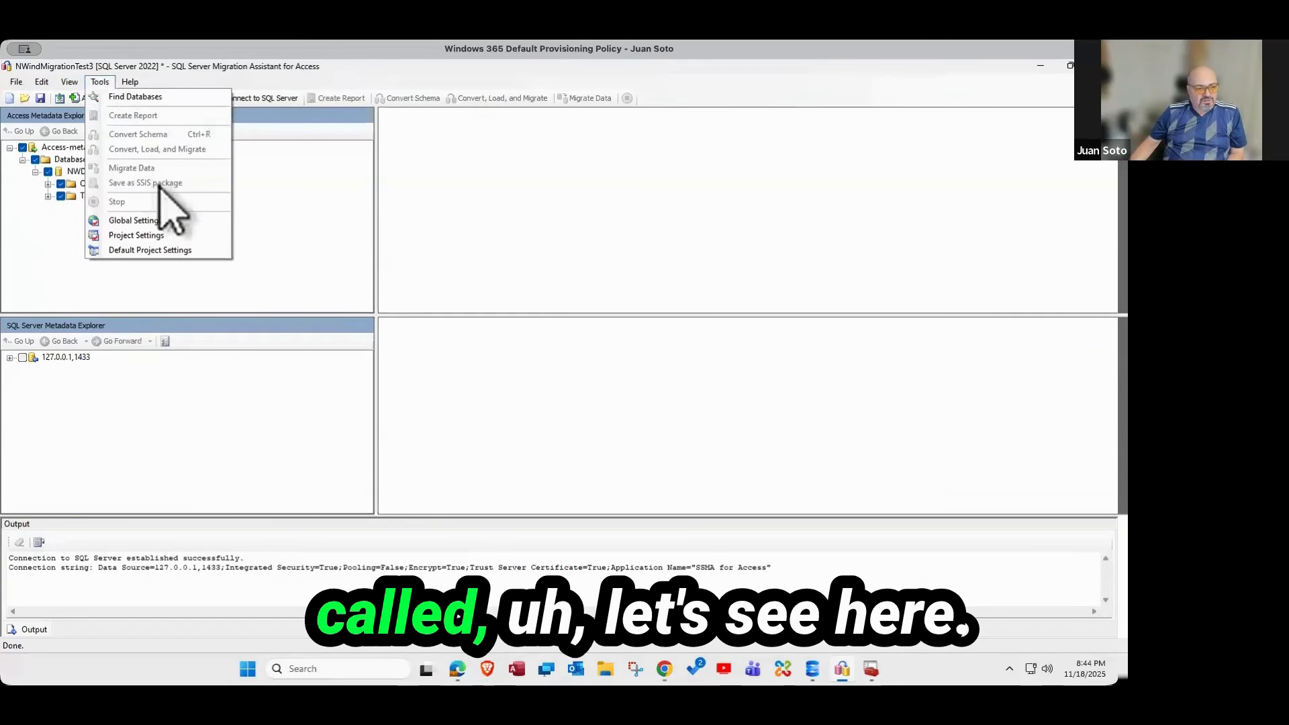
left_click(266, 181)
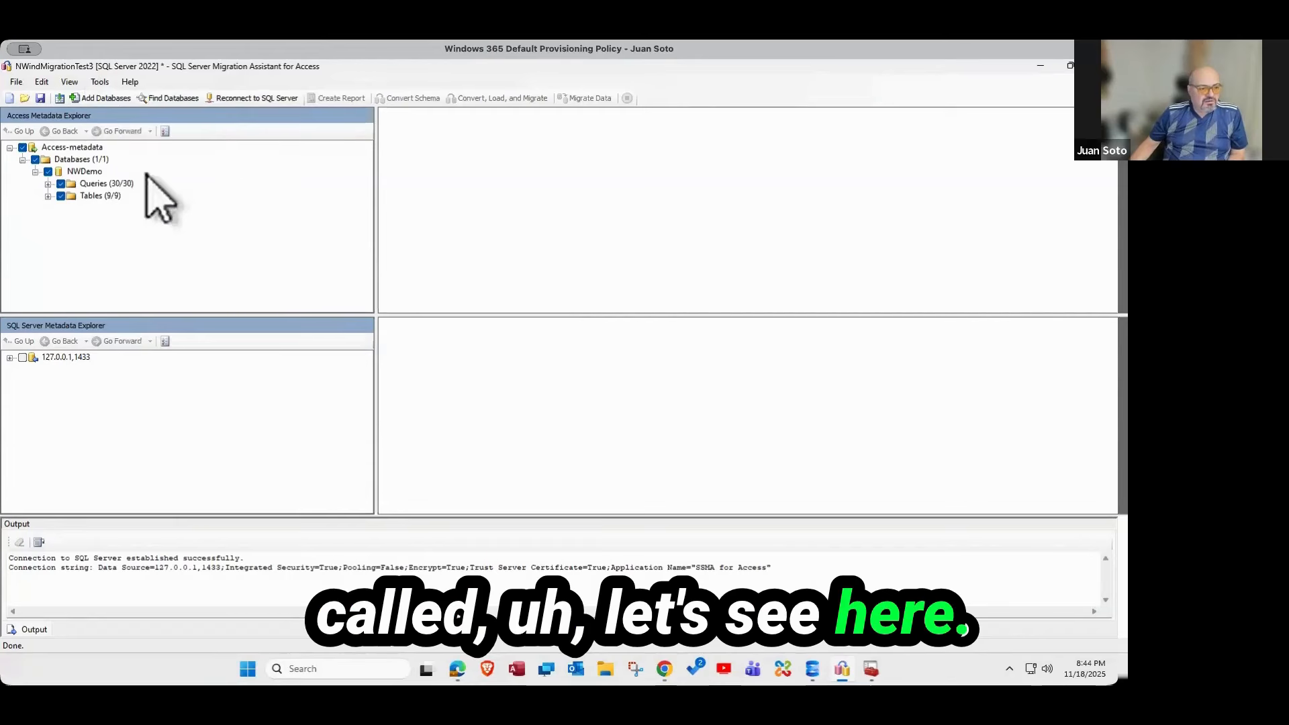
right_click(80, 172)
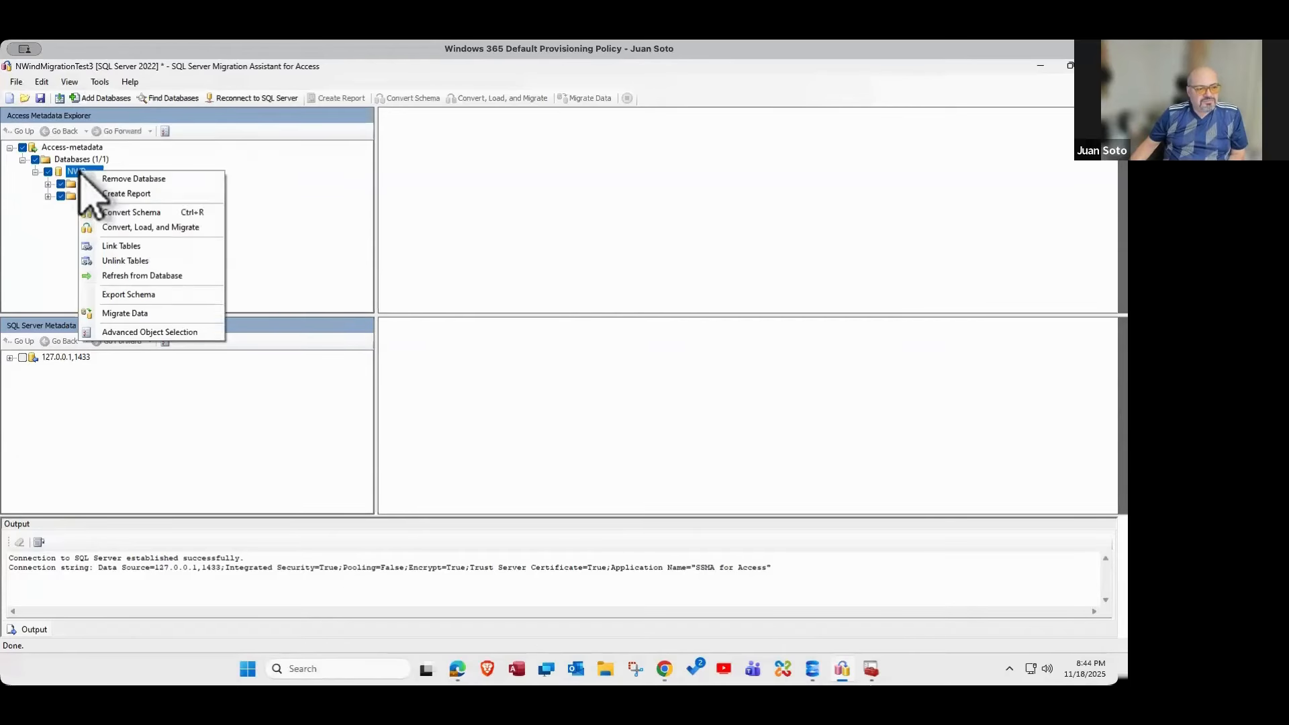
left_click(166, 194)
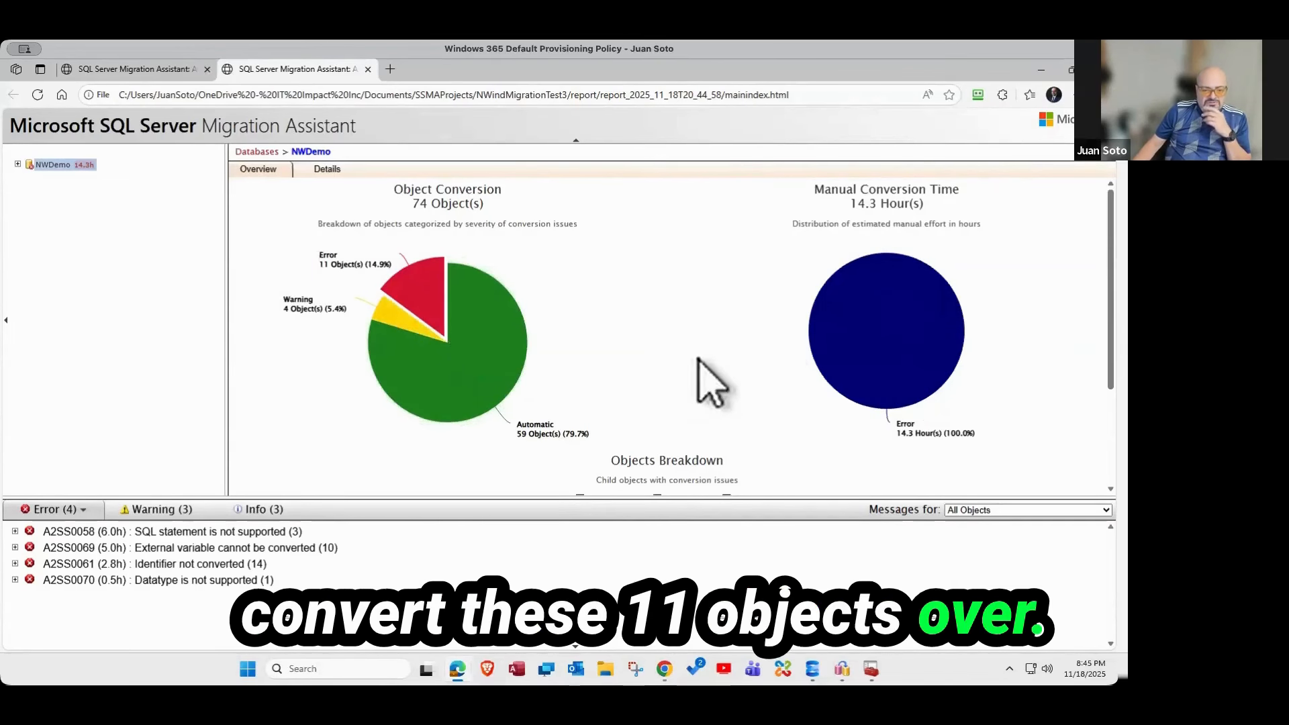
- Review the report's objects breakdown and expand the "SQL statement is not supported" error to list the affected queries
scroll(701, 366, "down", 1)
scroll(699, 359, "down", 1)
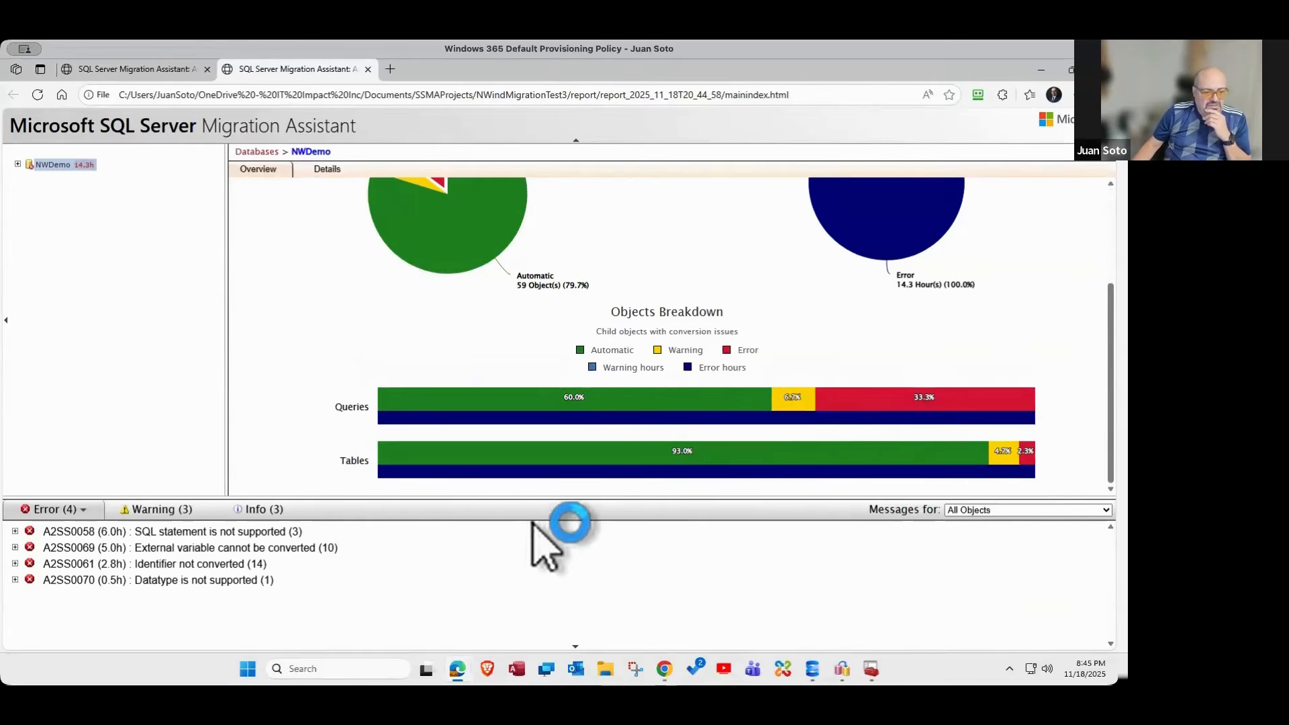
left_click(14, 531)
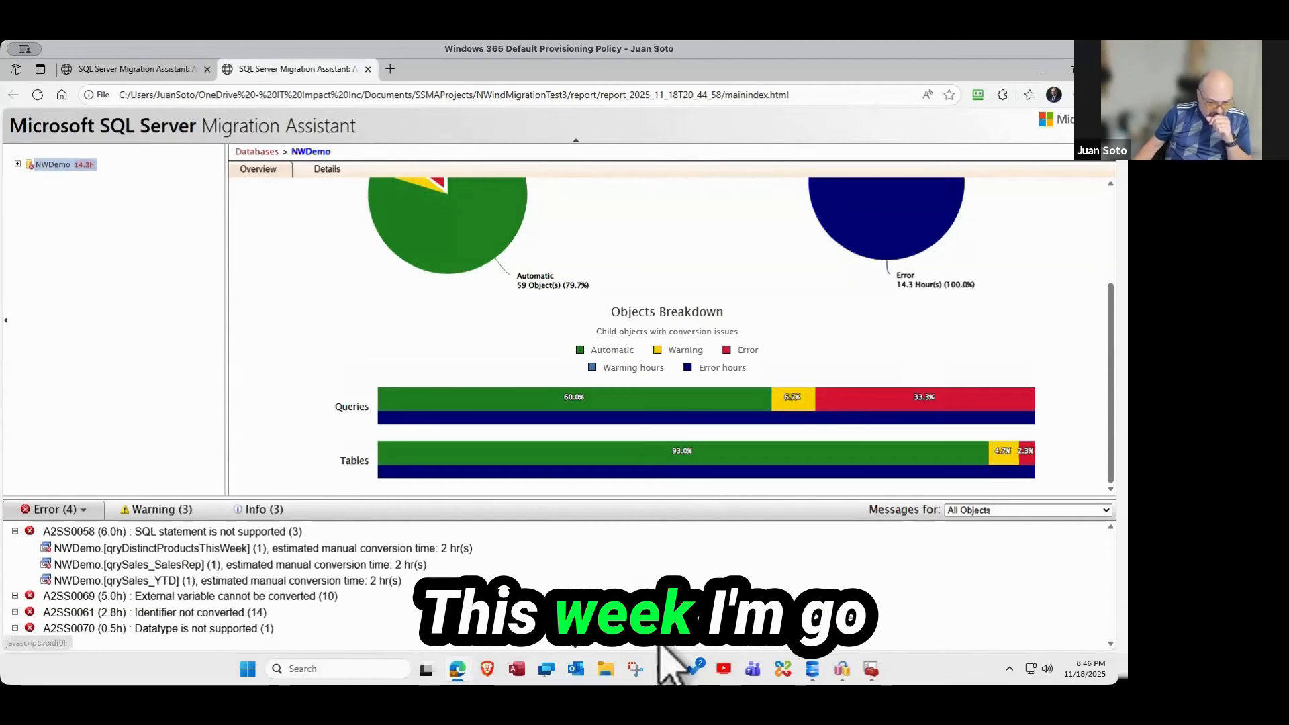
- Switch to Microsoft Access, open the recent database NWTest2.accdb and continue past the Northwind welcome form
left_click(515, 671)
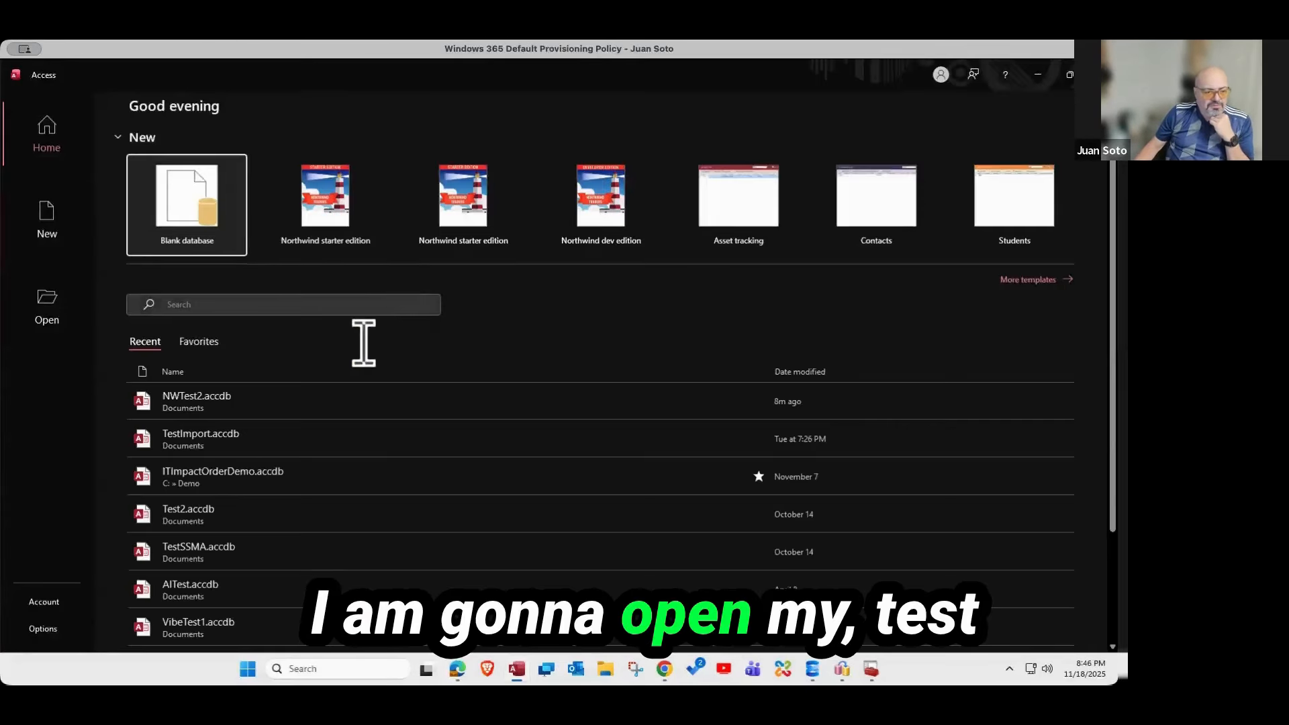
left_click(196, 395)
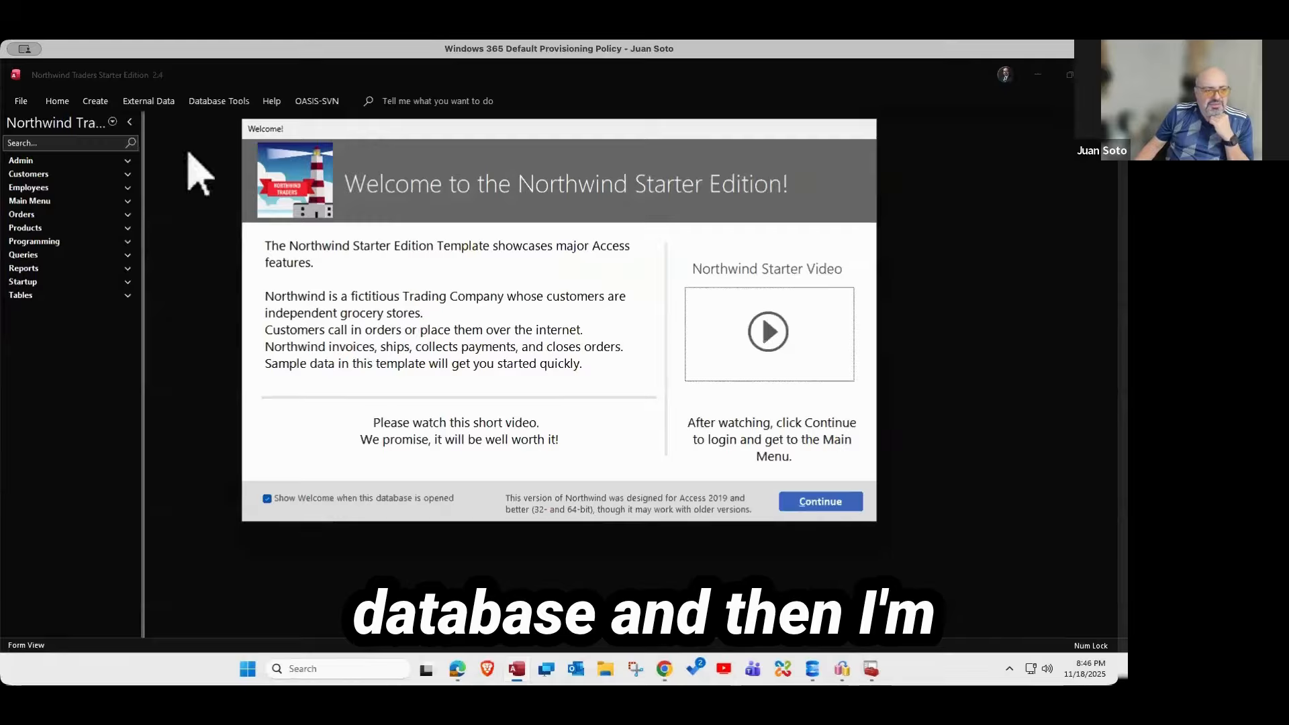
left_click(112, 121)
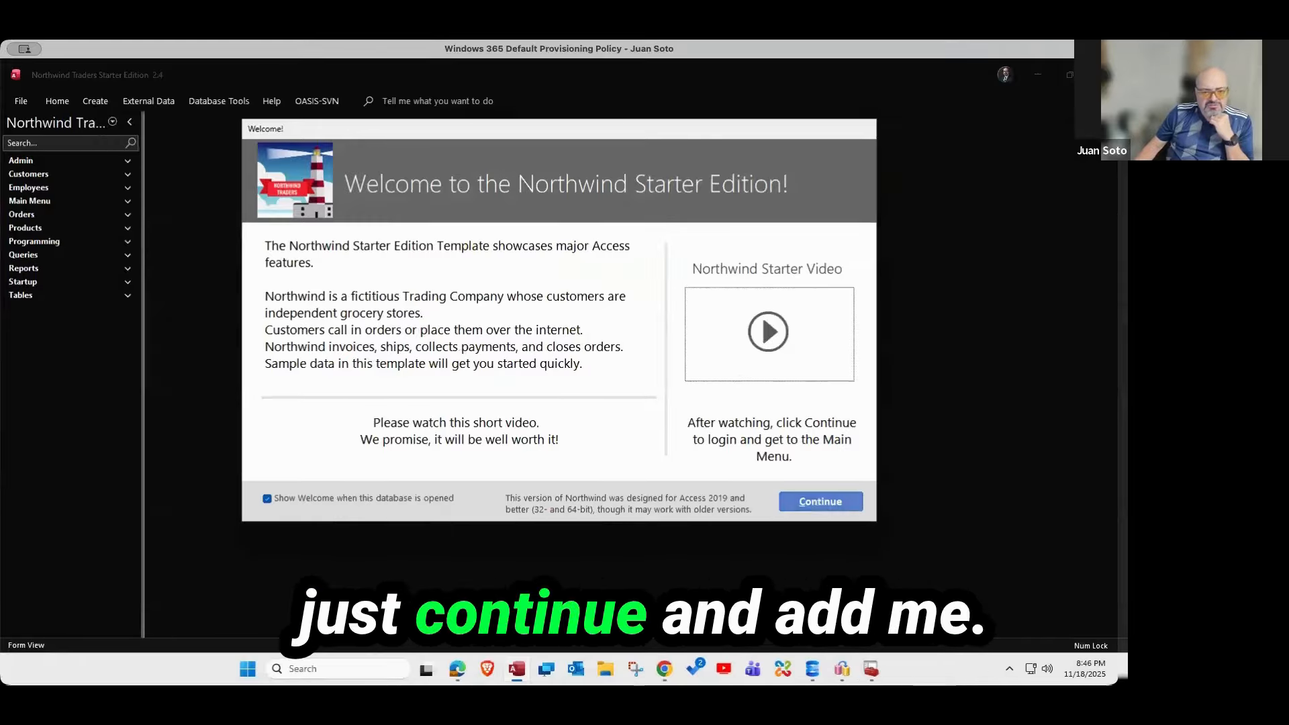
left_click(820, 501)
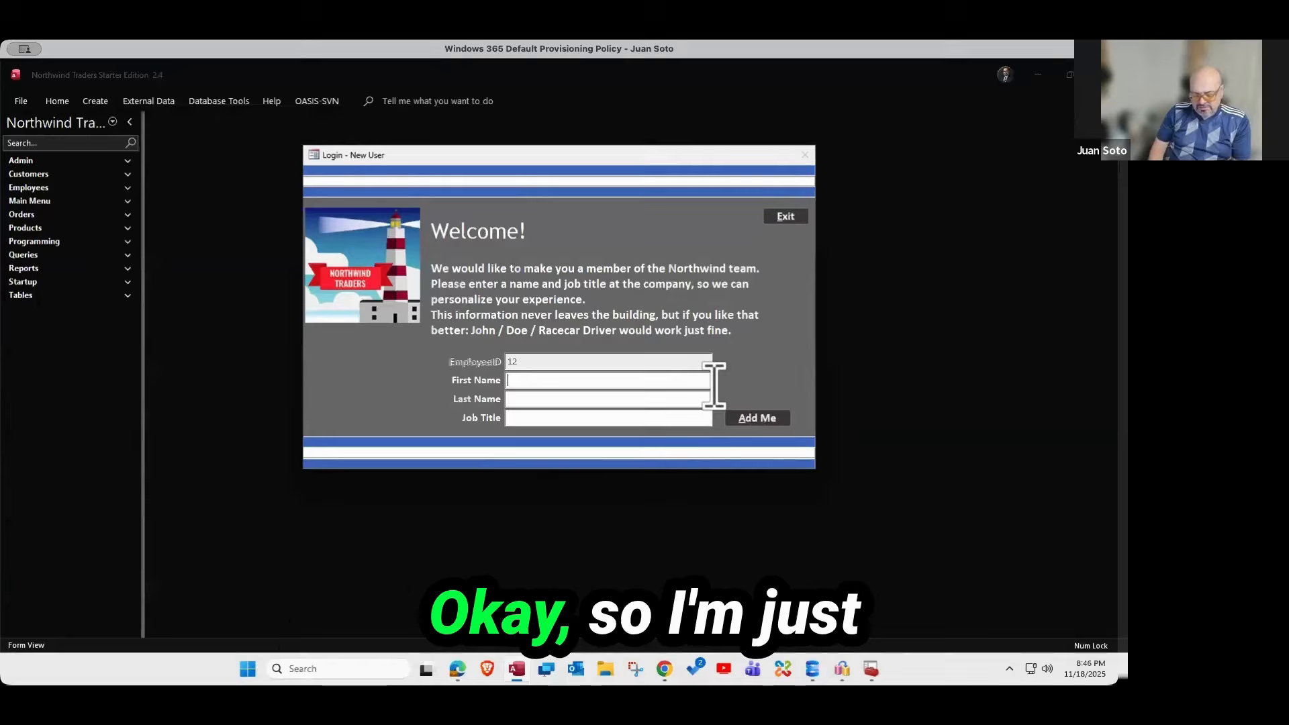
- Register as a new Northwind user with the first name, last name and job title Guru, dismissing the missing job title error
type("Juan")
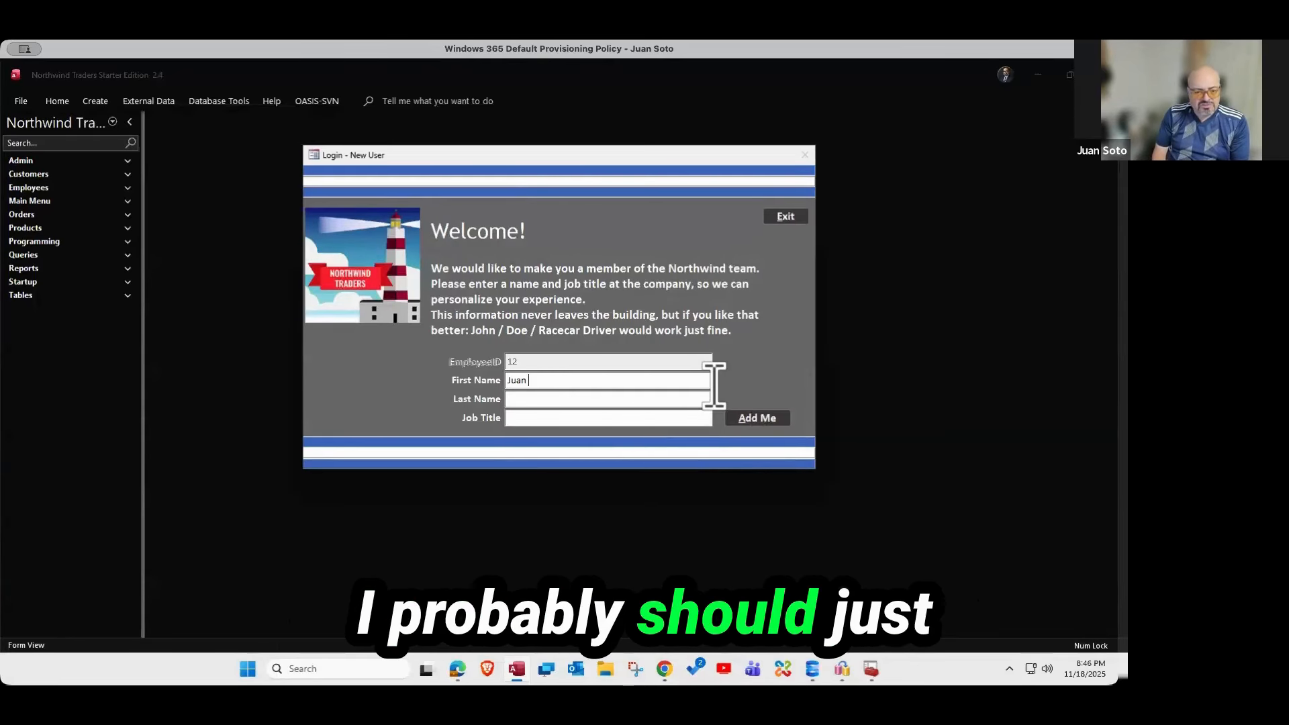
key("Escape")
key("Escape")
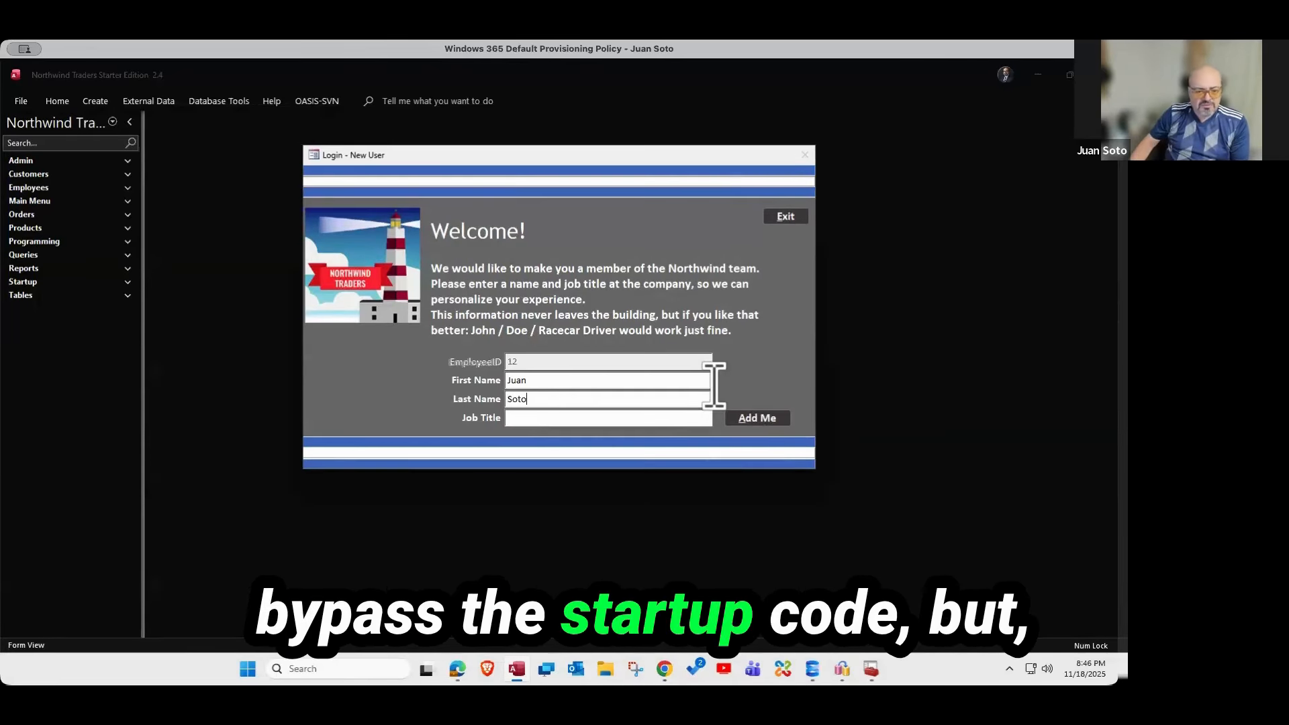
type("Soto")
left_click(773, 417)
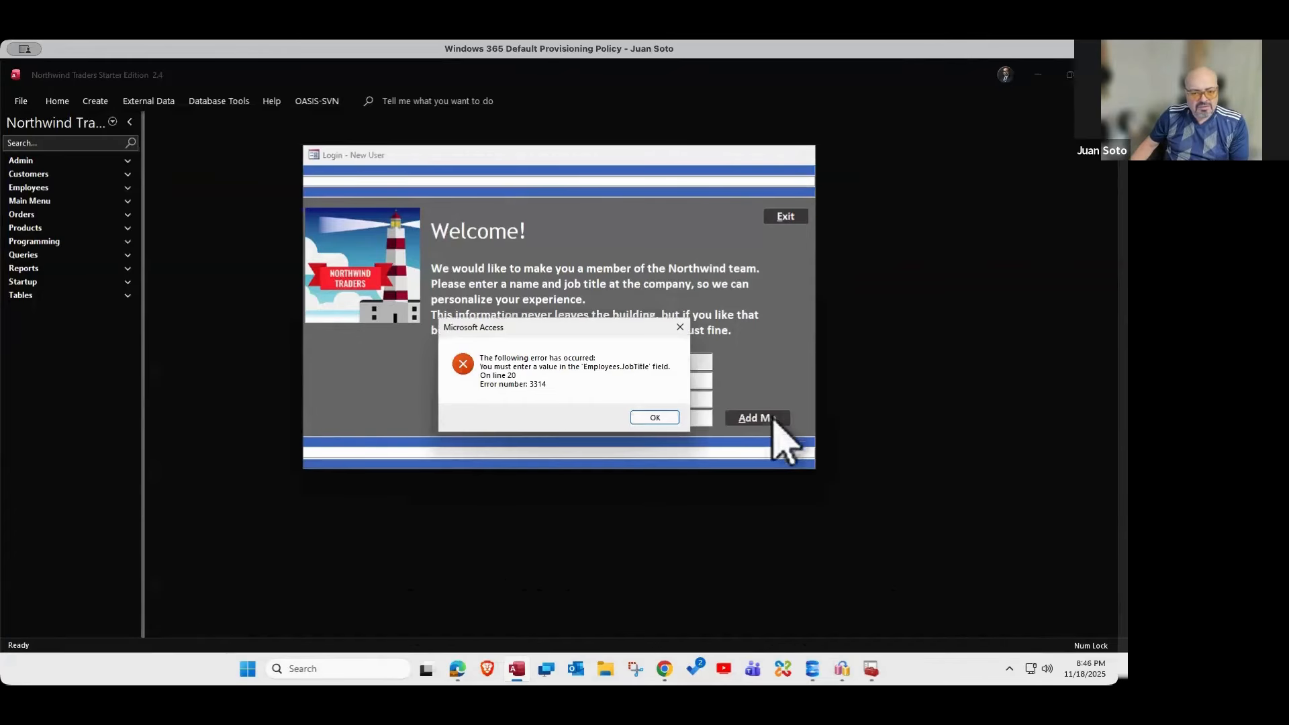
left_click(651, 417)
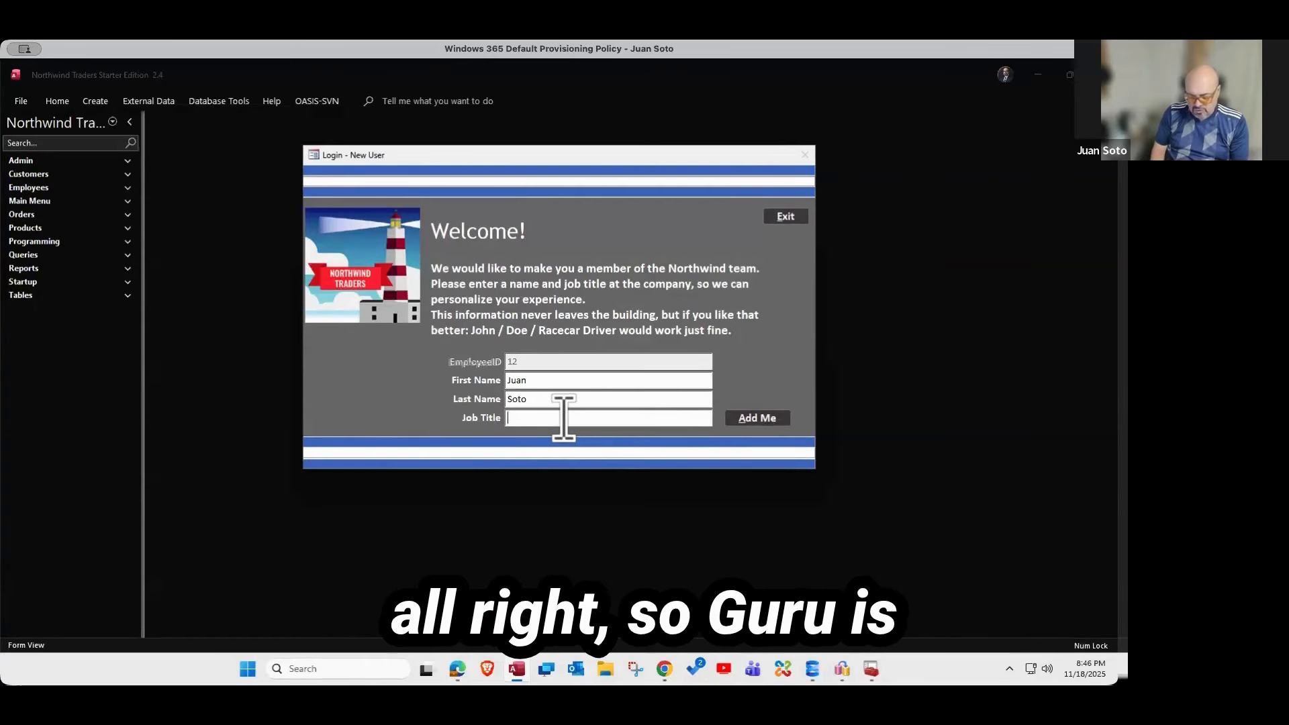
type("Guru")
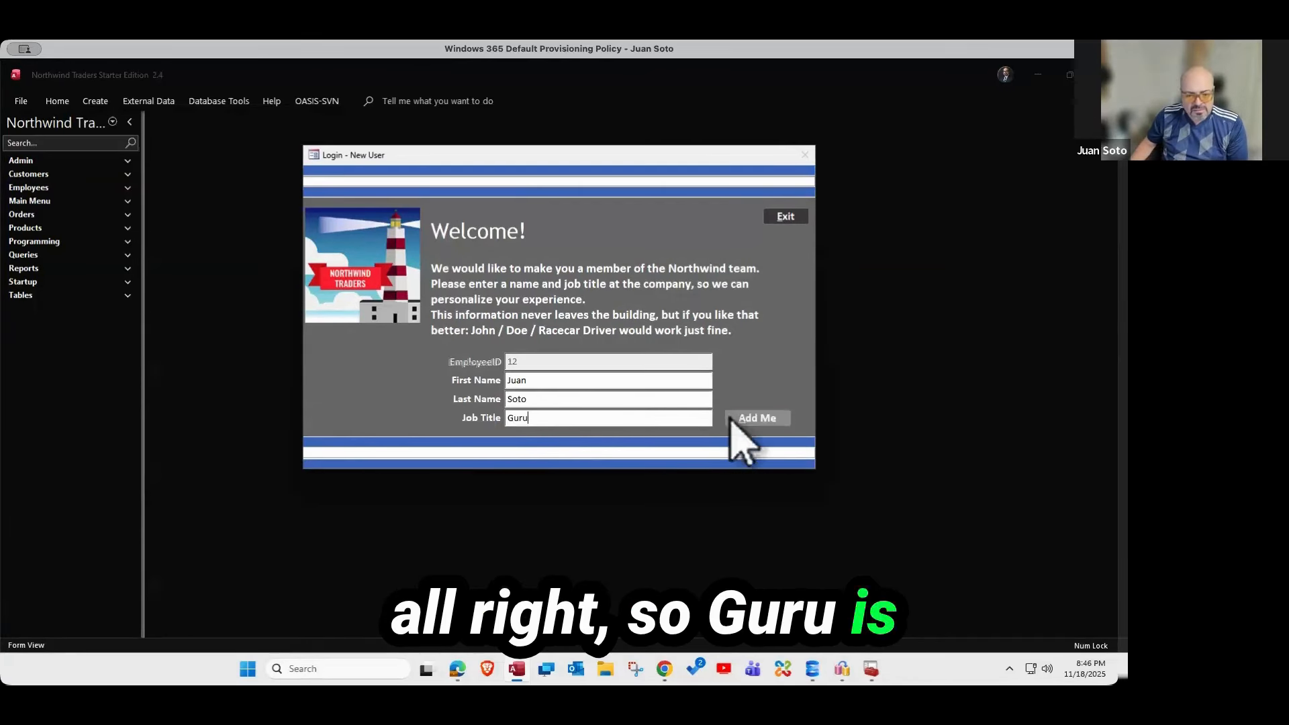
left_click(756, 417)
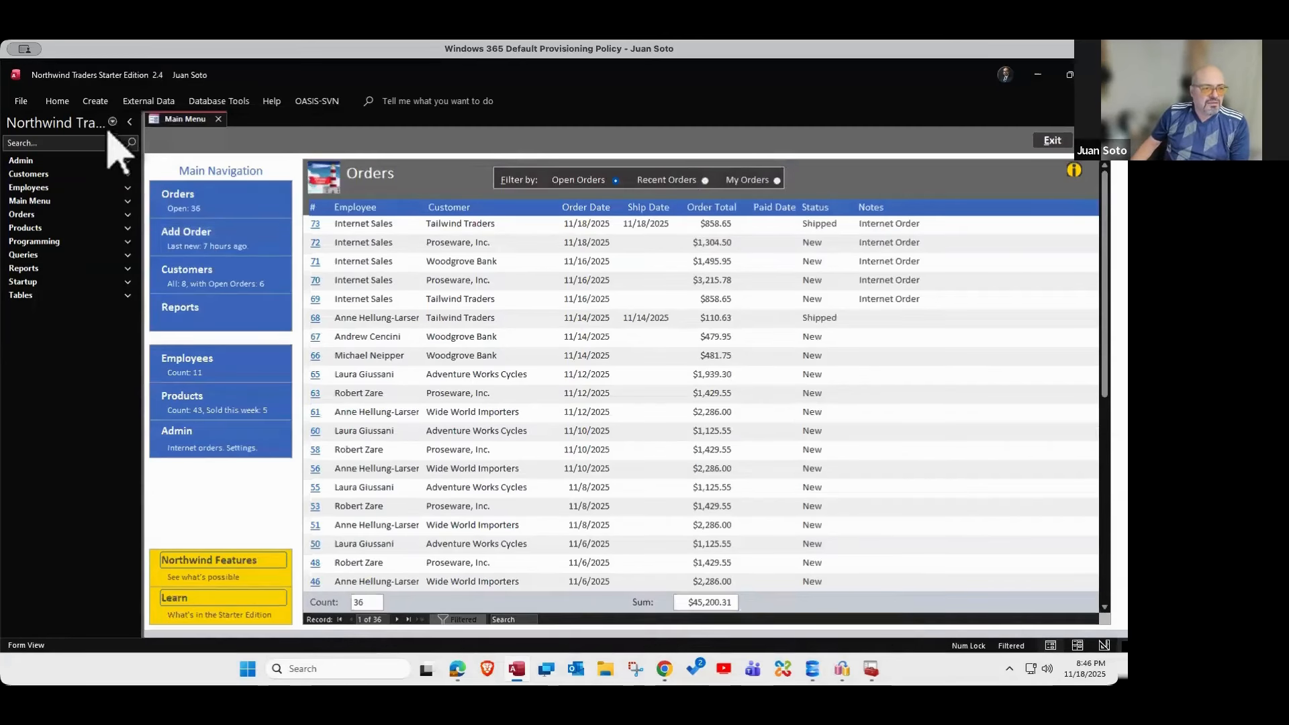
- Group the Access database objects by object type and recheck the unsupported query names in the conversion report before returning to Access
left_click(112, 122)
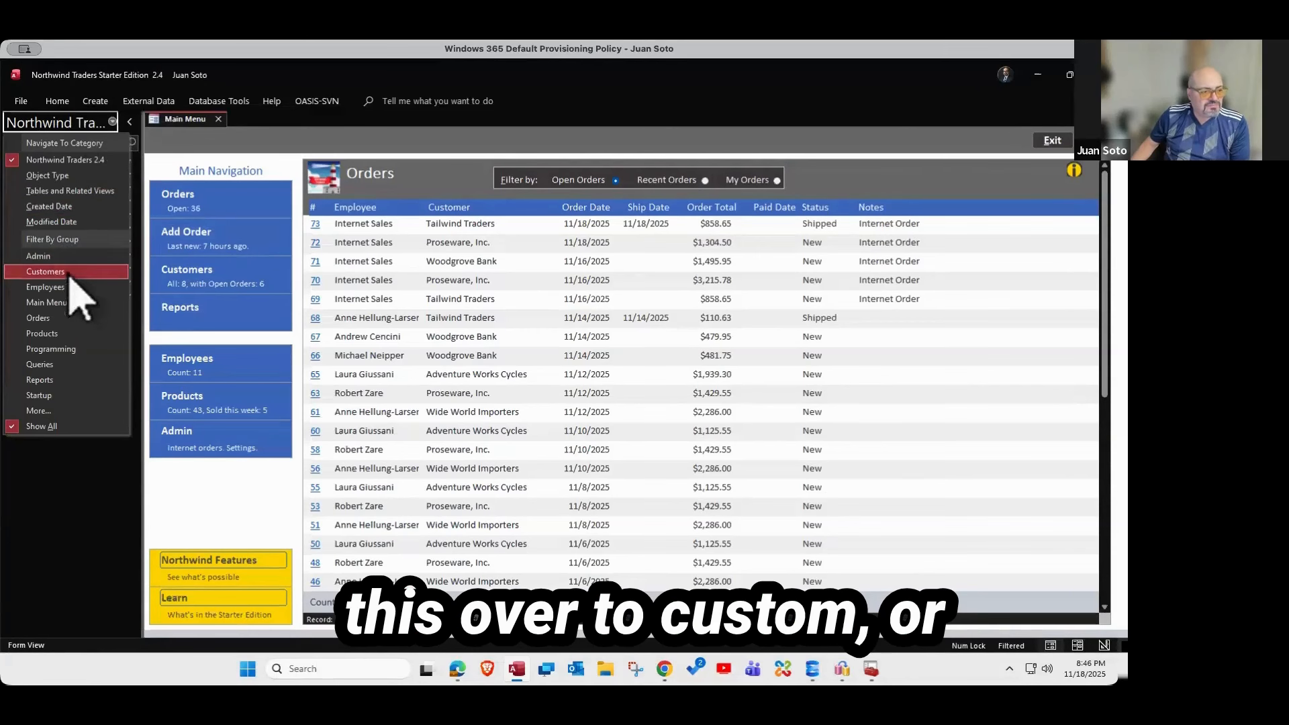
left_click(65, 177)
left_click(53, 142)
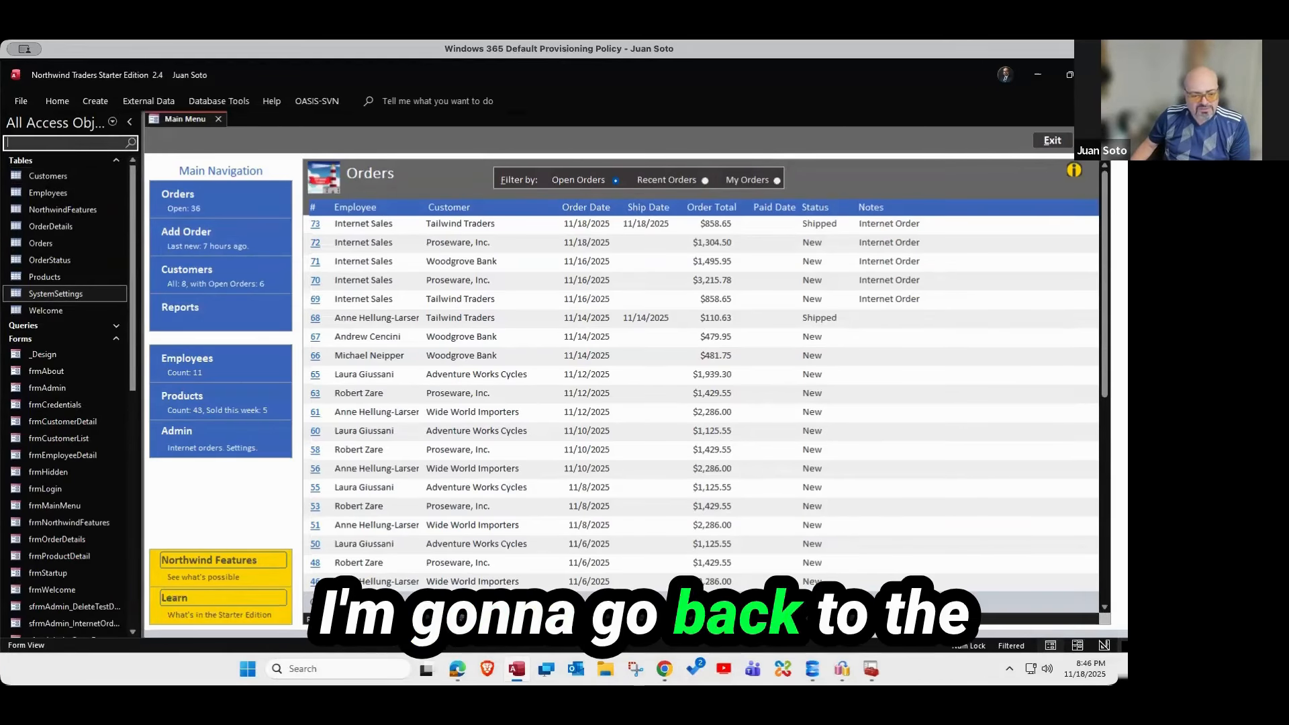
left_click(459, 673)
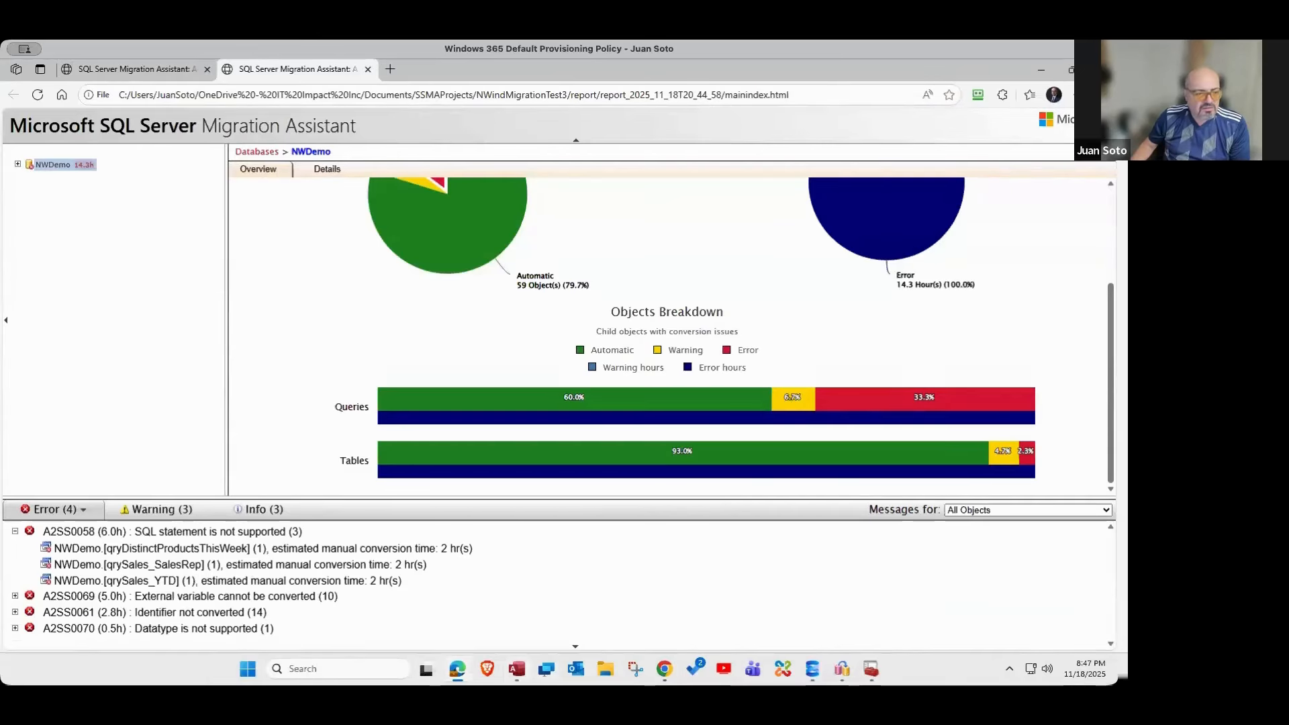
left_click(516, 669)
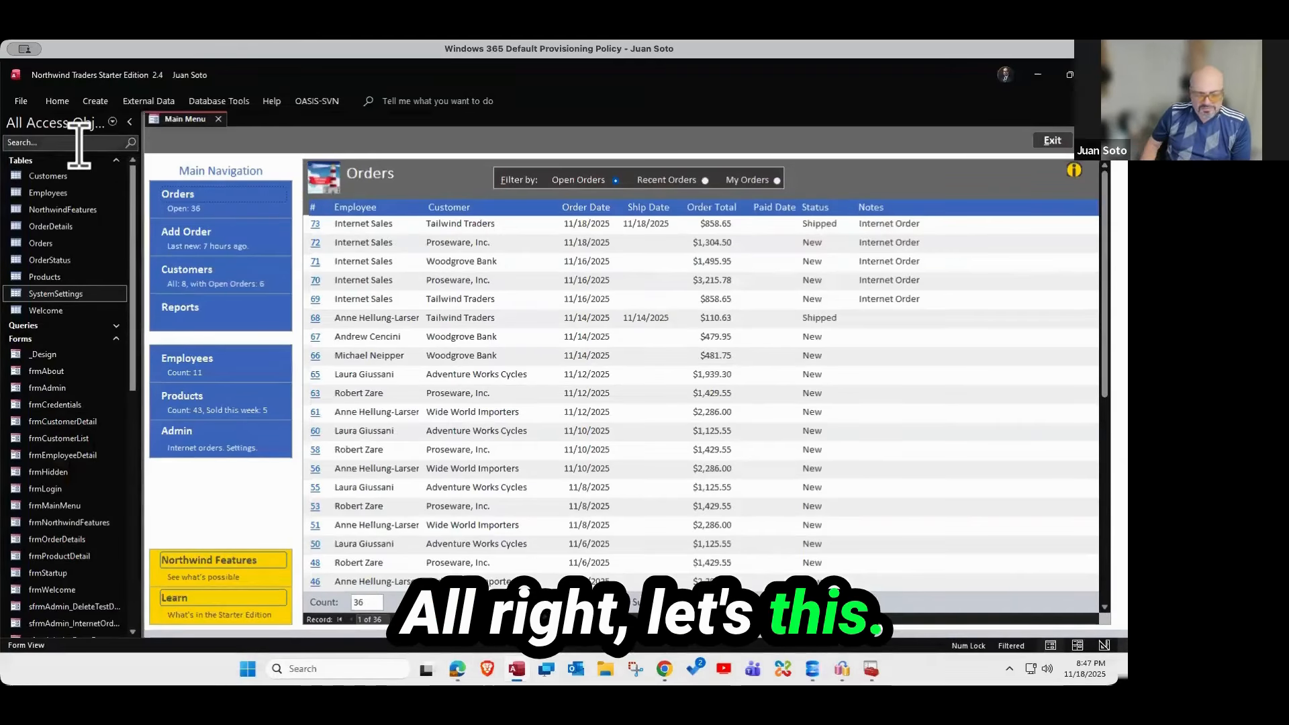
- Filter the database objects by "thisweek" and open the query qryDistinctProductsThisWeek in Design View
left_click(78, 143)
type("thisweek")
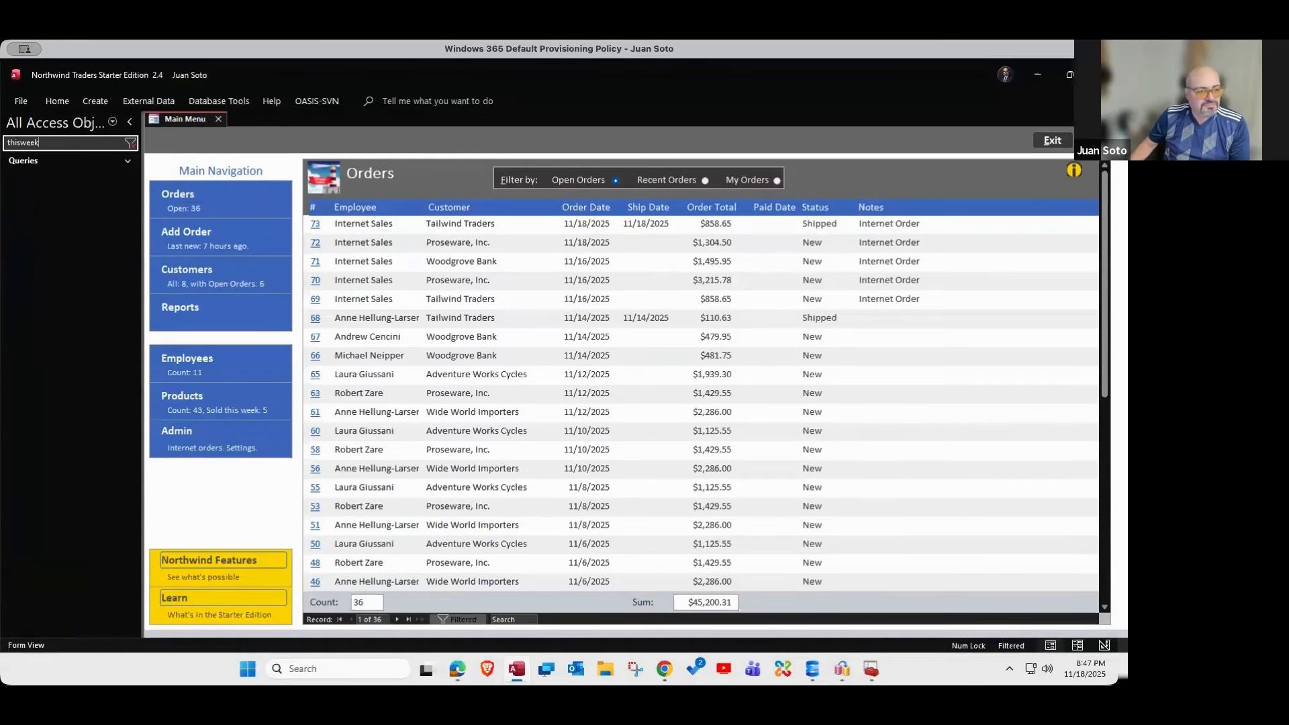
left_click(115, 162)
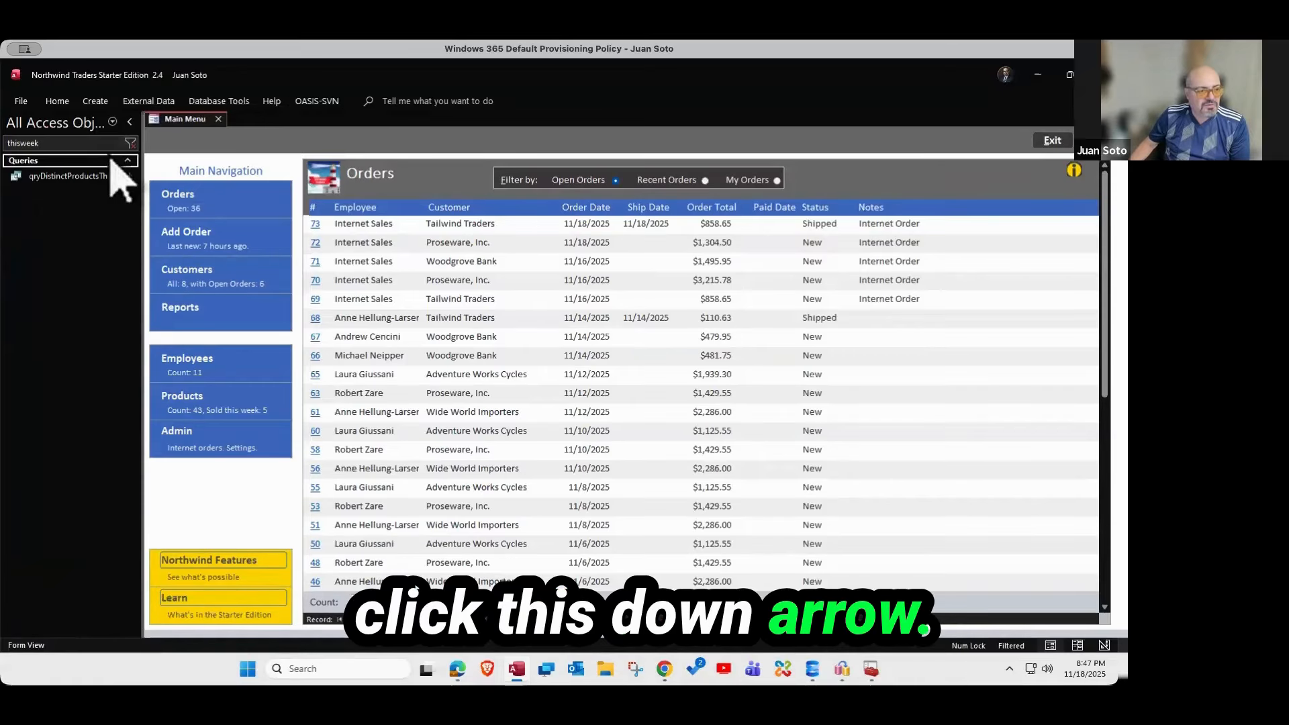
right_click(87, 176)
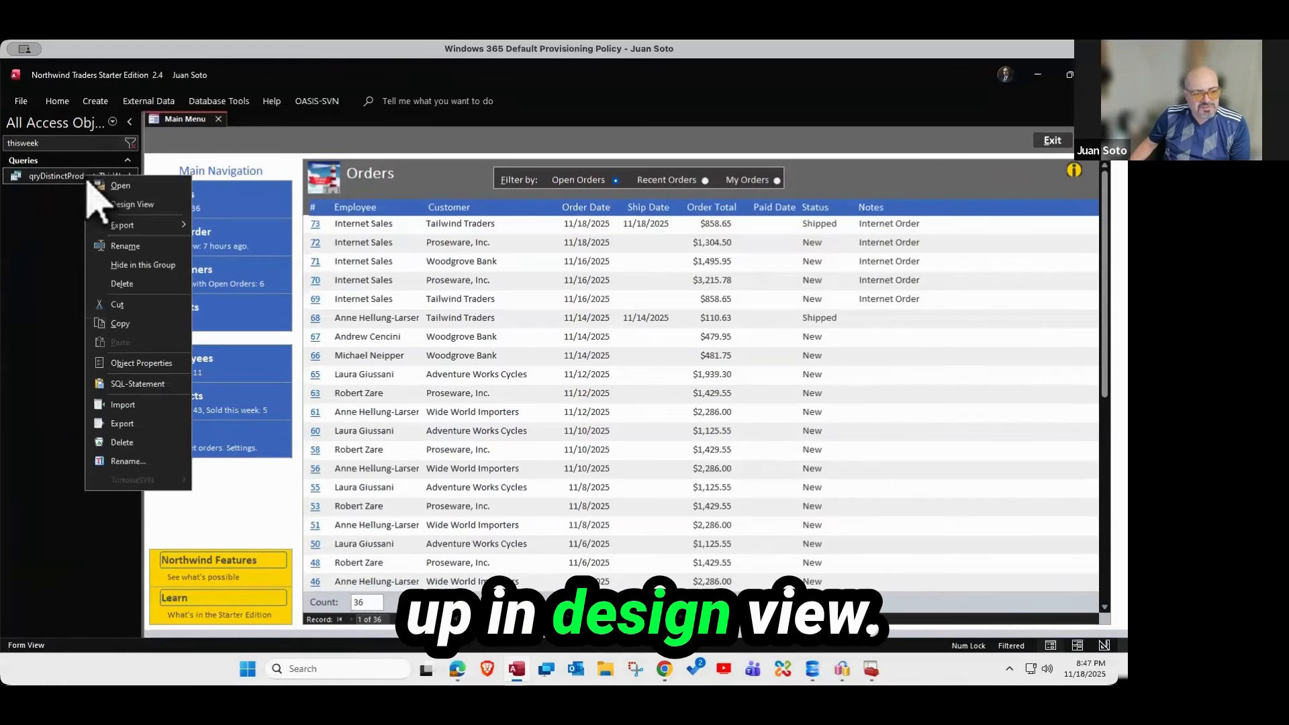
left_click(122, 204)
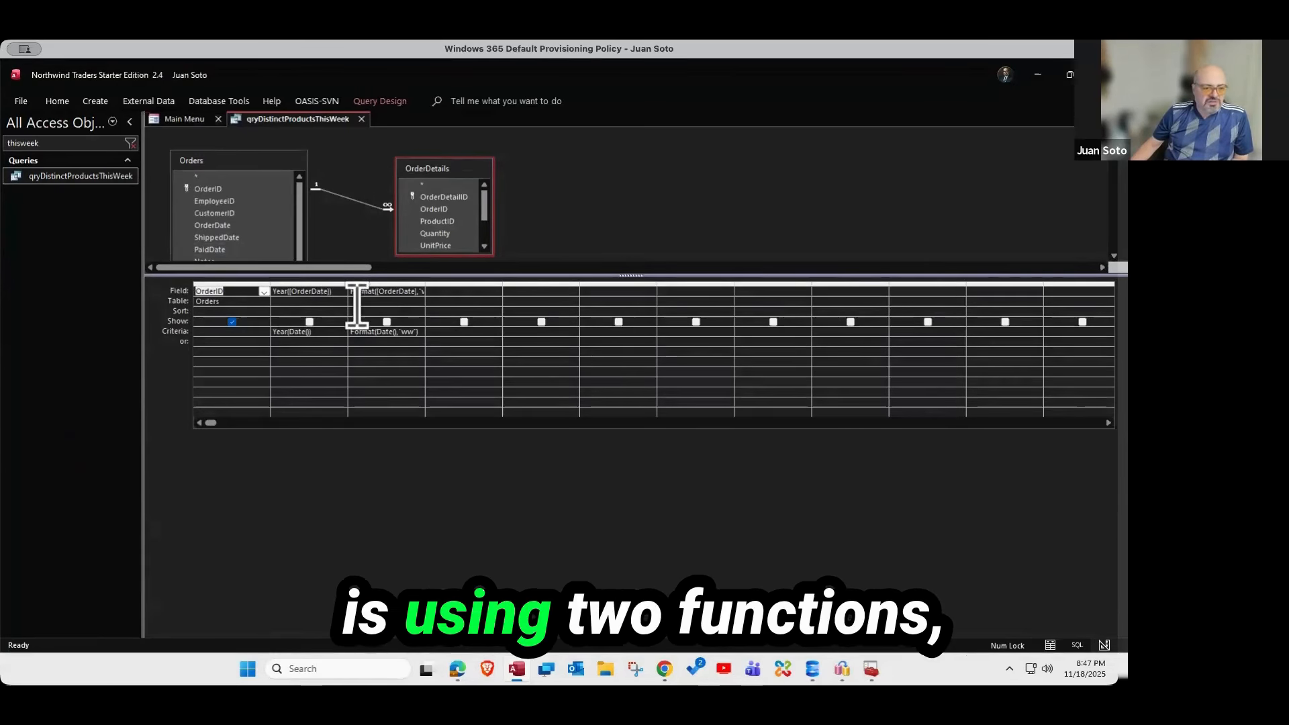
- Copy the Year(Date()) criterion from the Year([OrderDate]) column of the query
left_click_drag(320, 332, 259, 317)
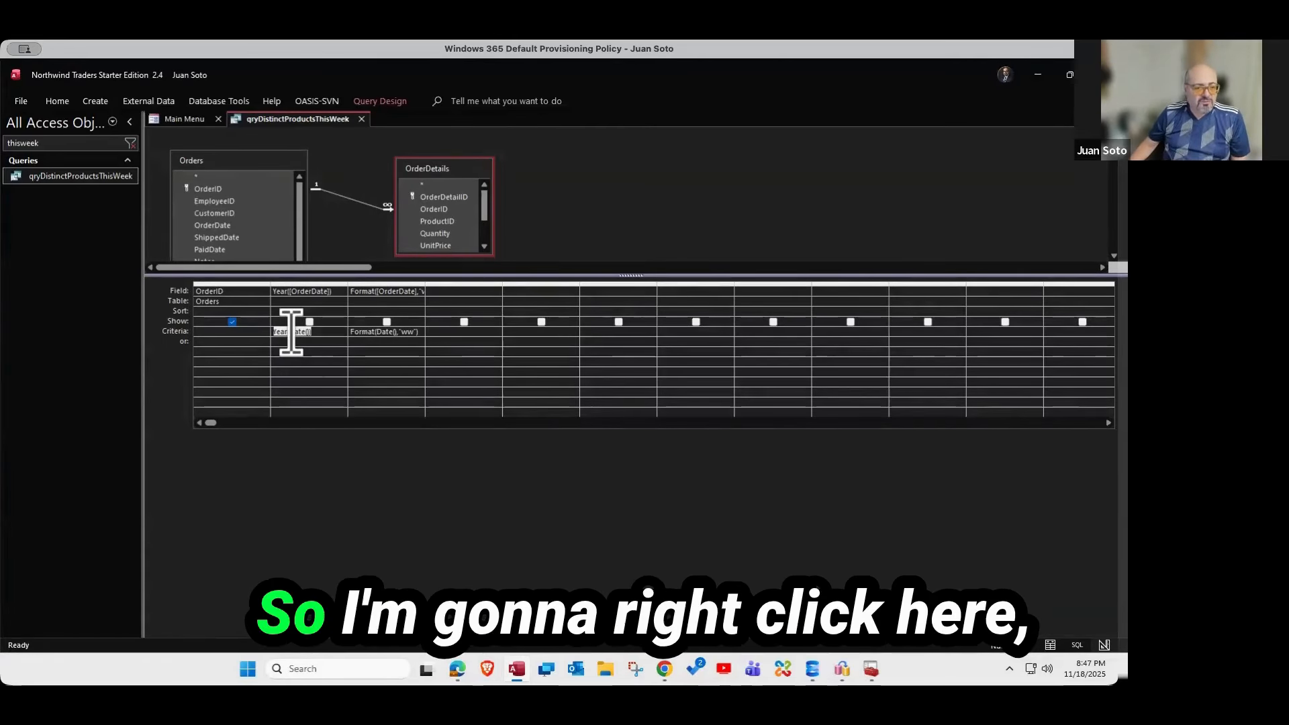
right_click(288, 333)
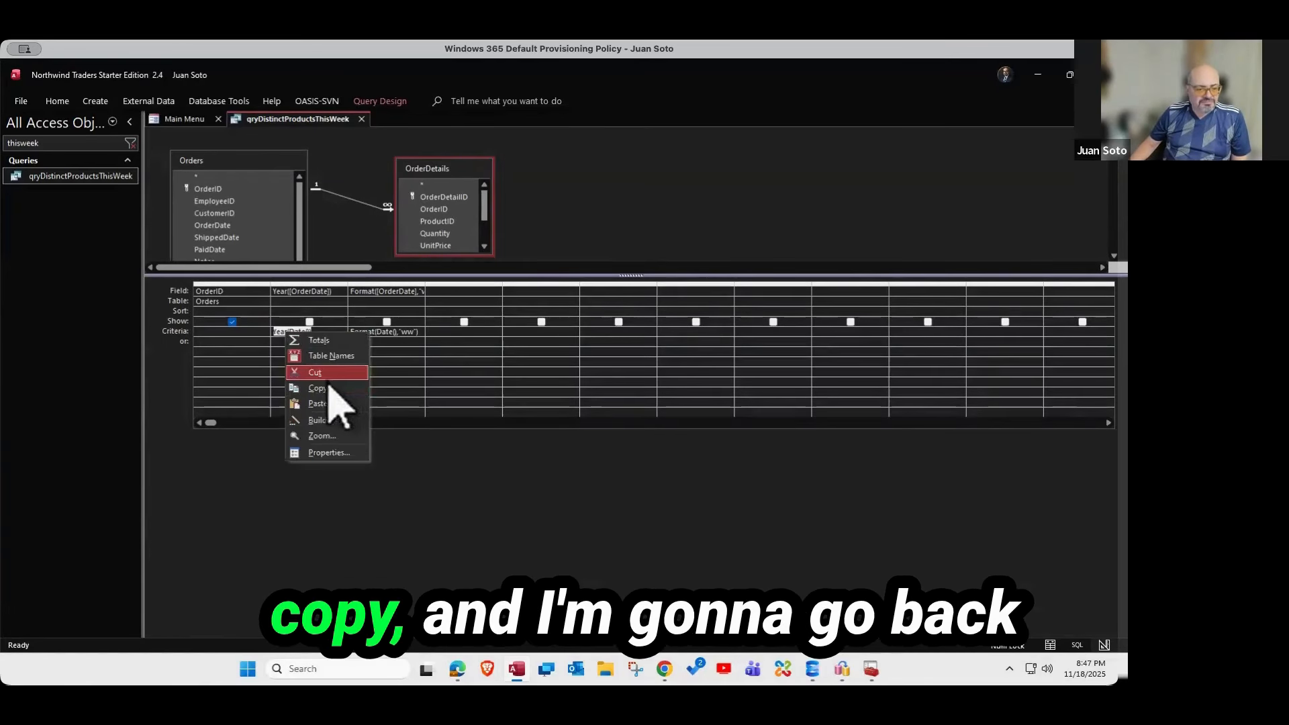
left_click(329, 388)
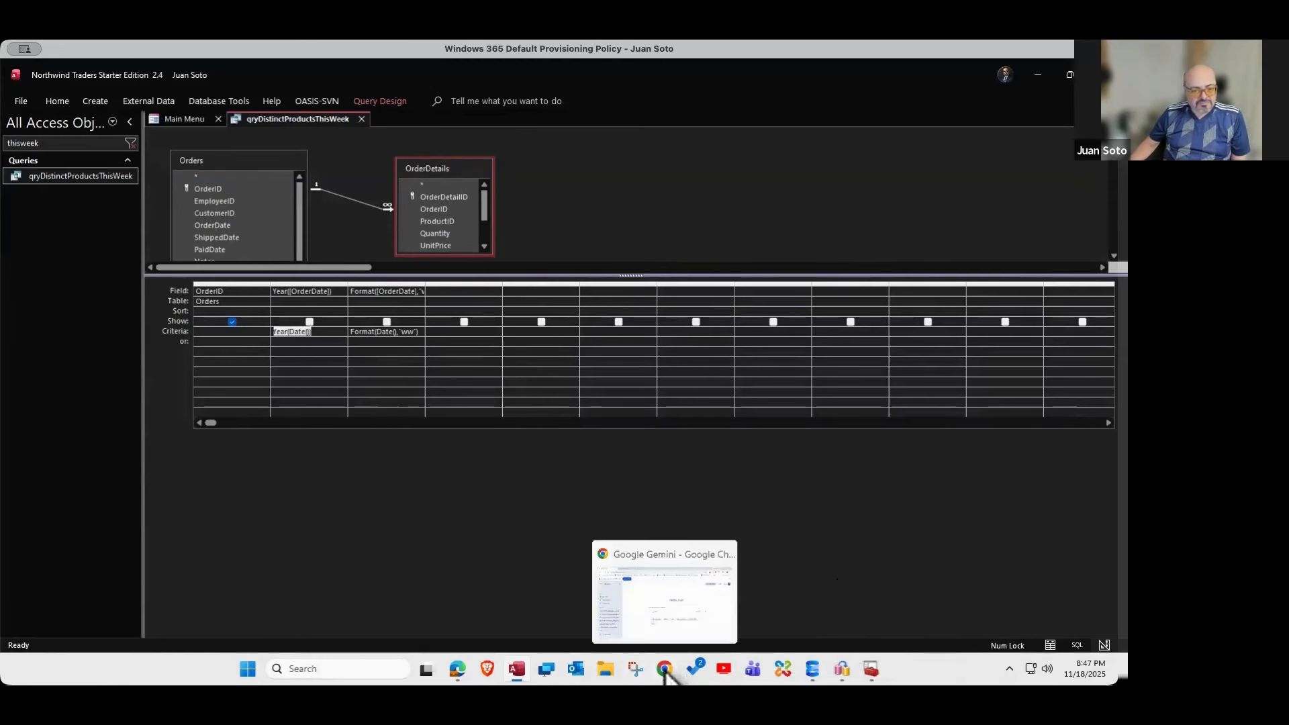
- Switch to Google Gemini in Chrome and start a prompt with "I am an Expert in Microsoft Access and SQL Server"
left_click(664, 668)
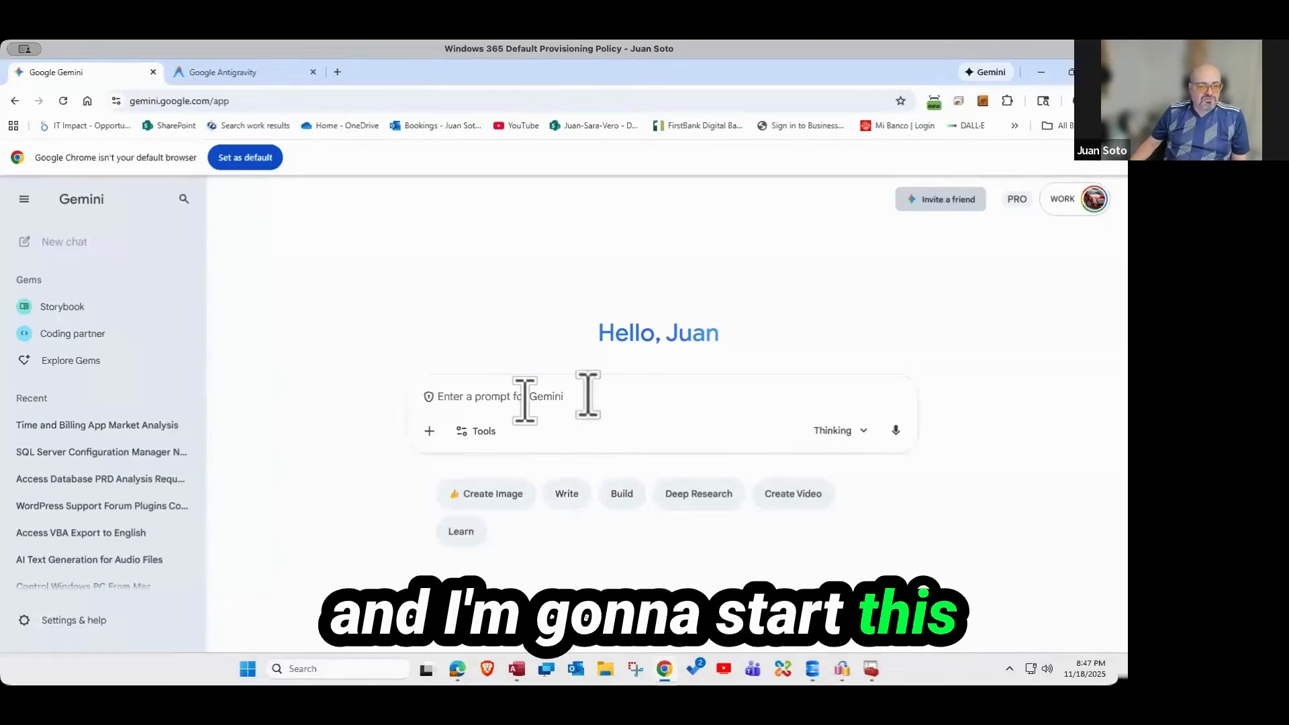
type("I am a")
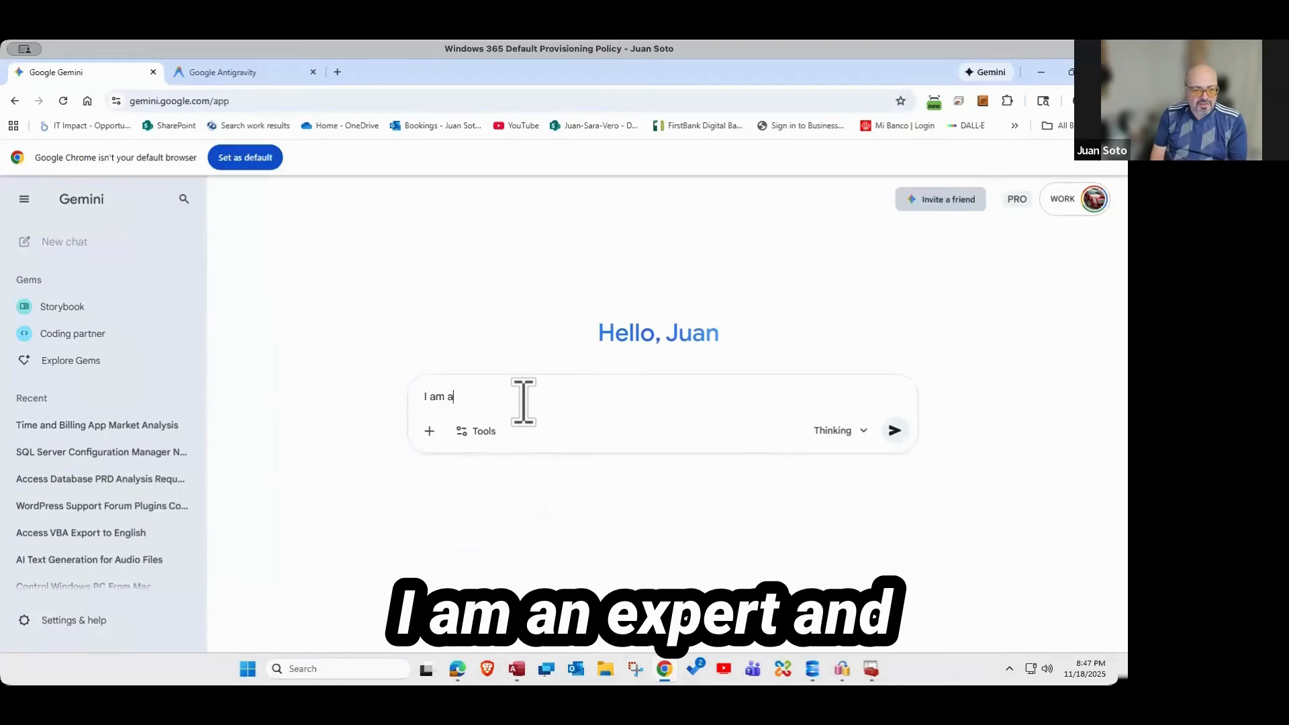
type("n Expert in ")
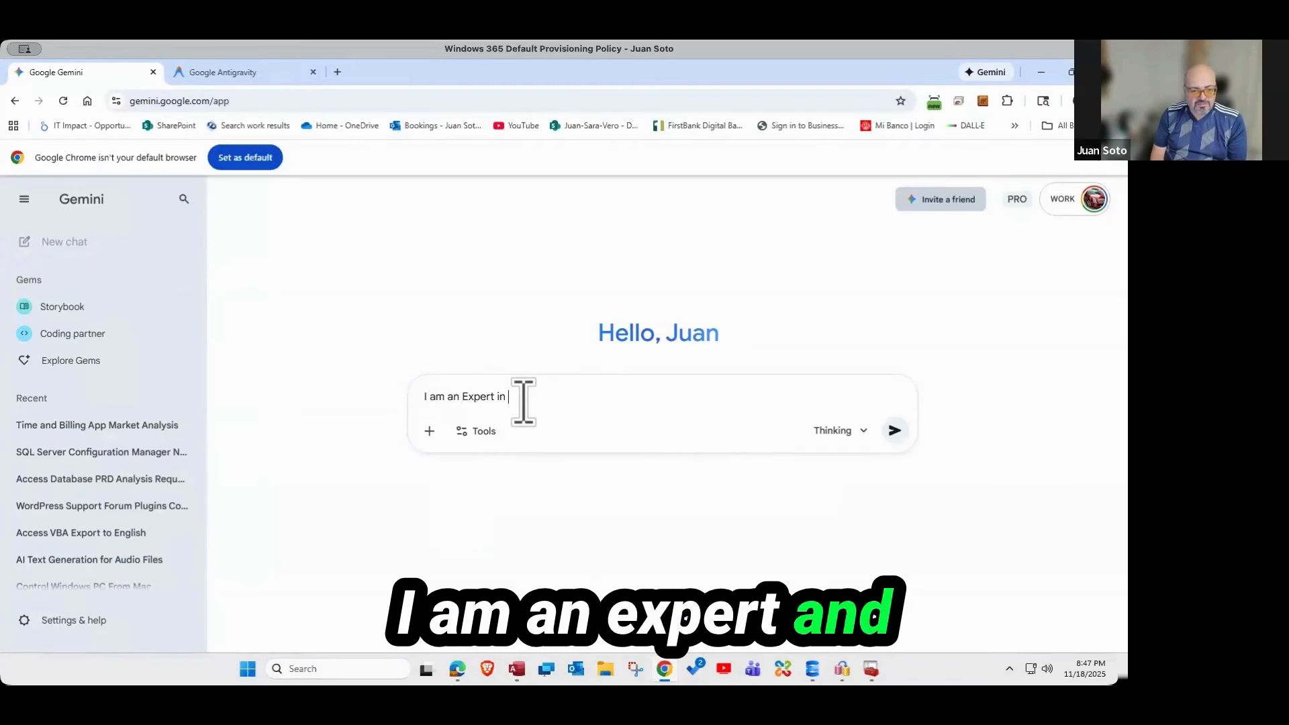
type("Microsoft Access ")
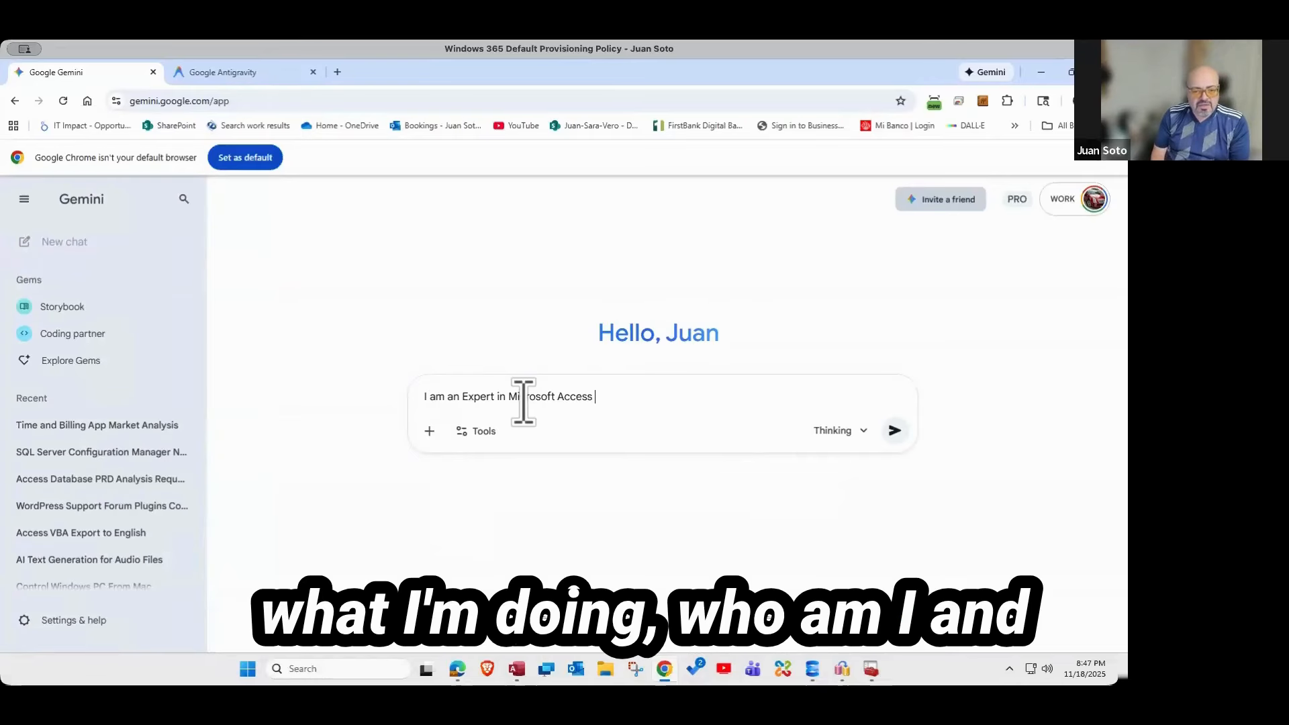
type("and SQL Server")
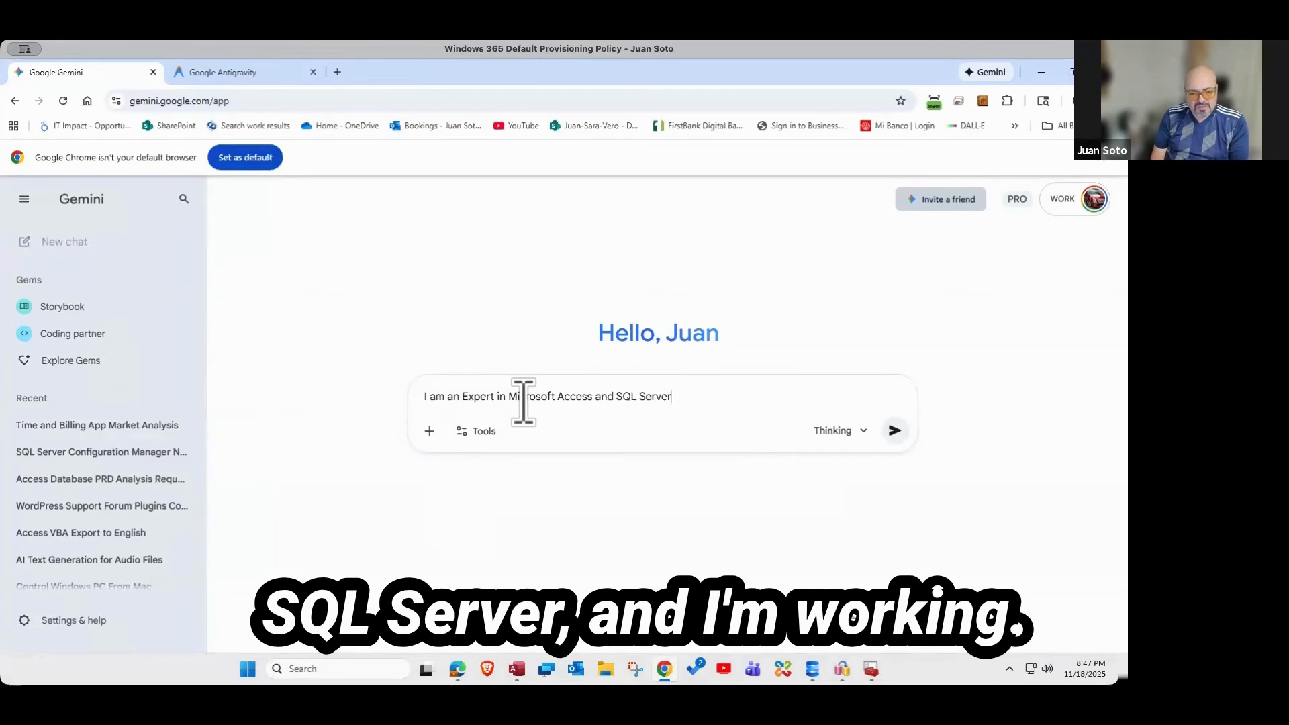
- Continue the prompt with "and I'm working on a project migrating Access 365 to SQL Server 2022"
type(" and I")
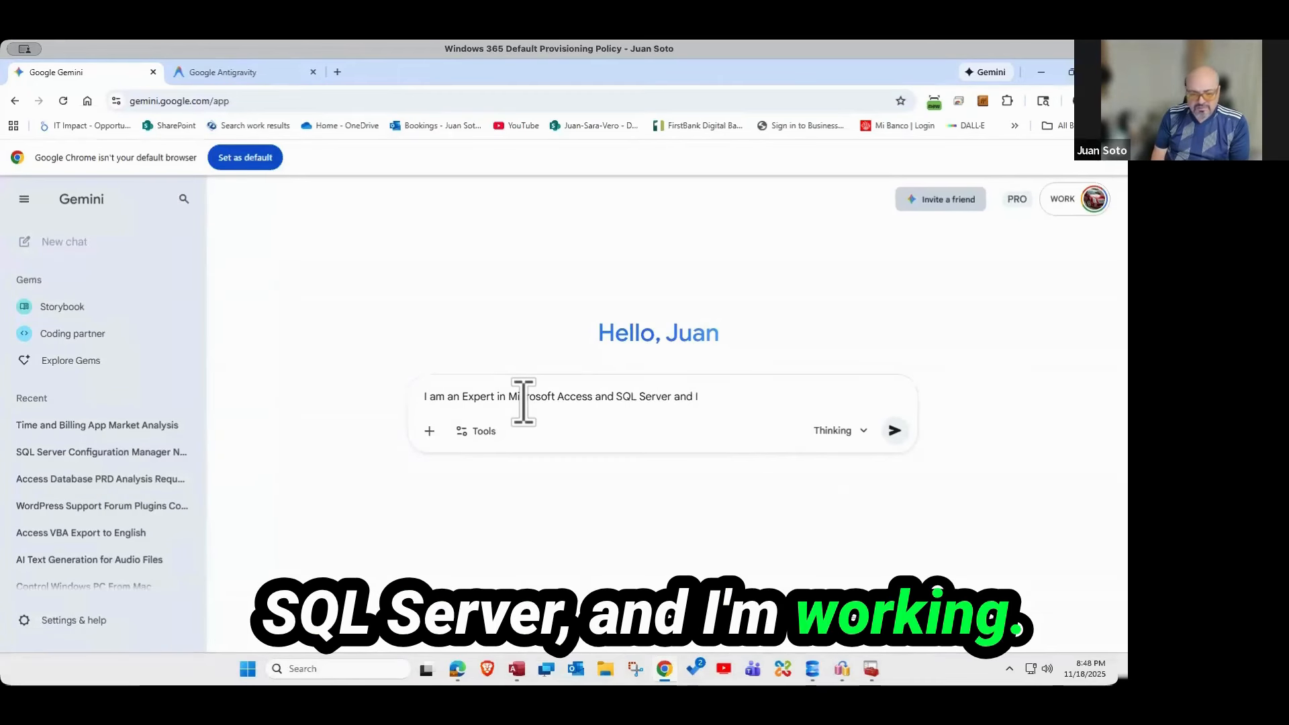
type("'m wor")
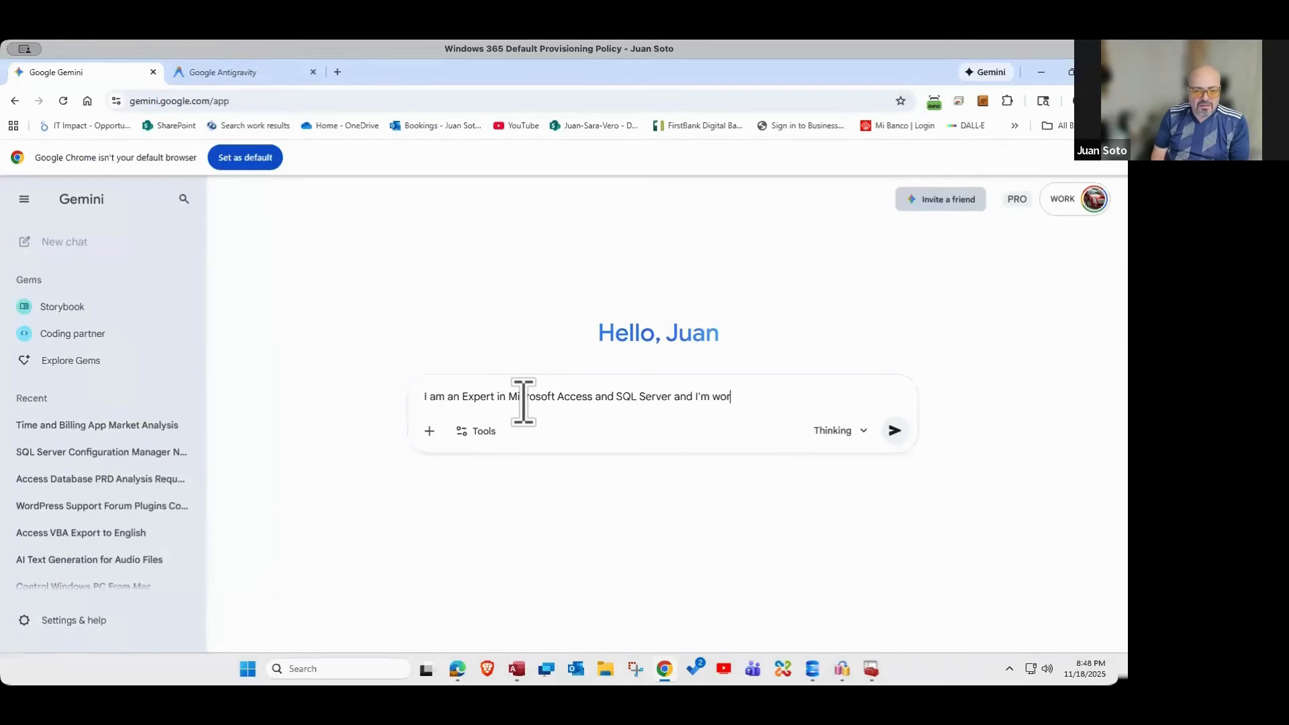
type("king on")
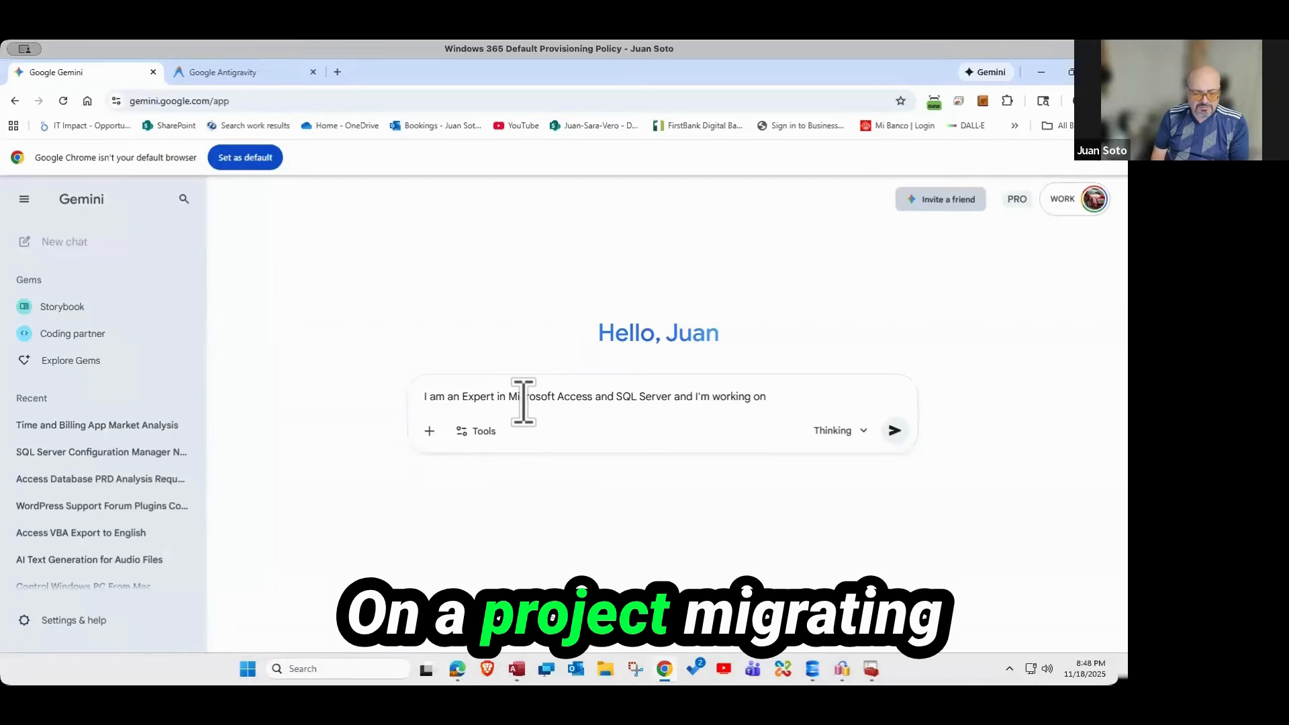
type("a a project ")
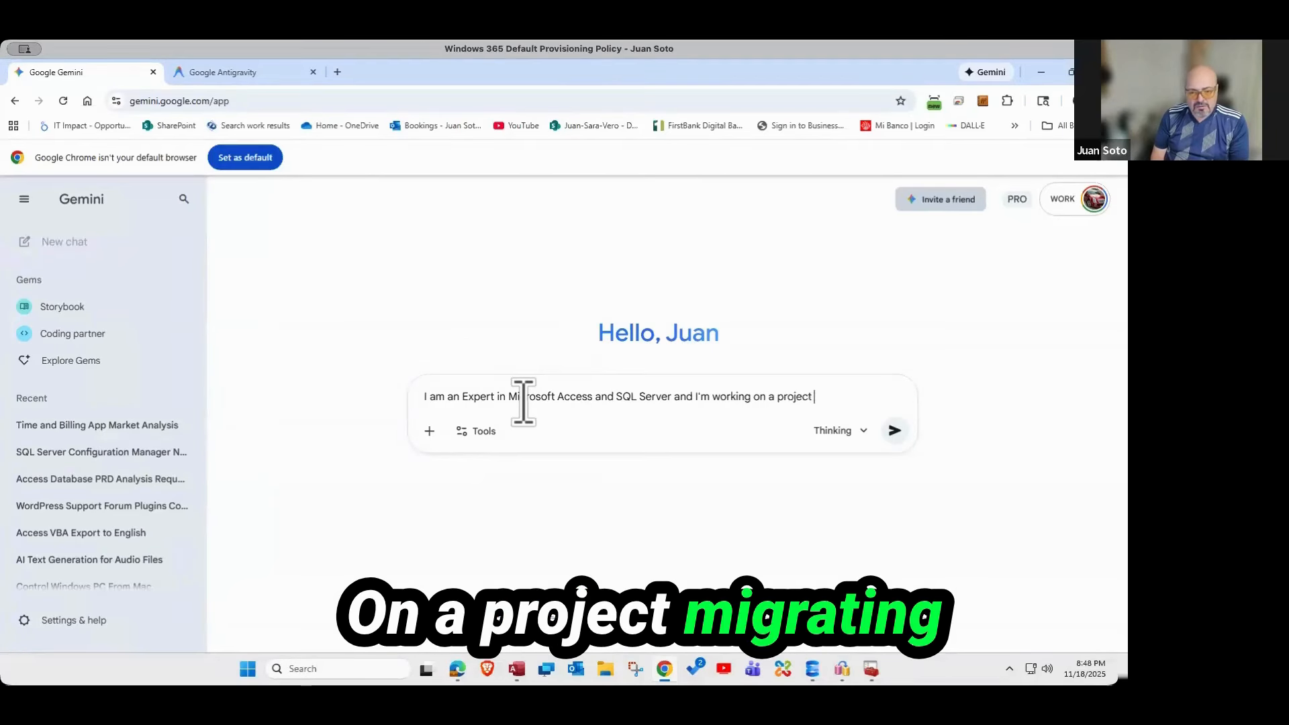
type("migrating Acce")
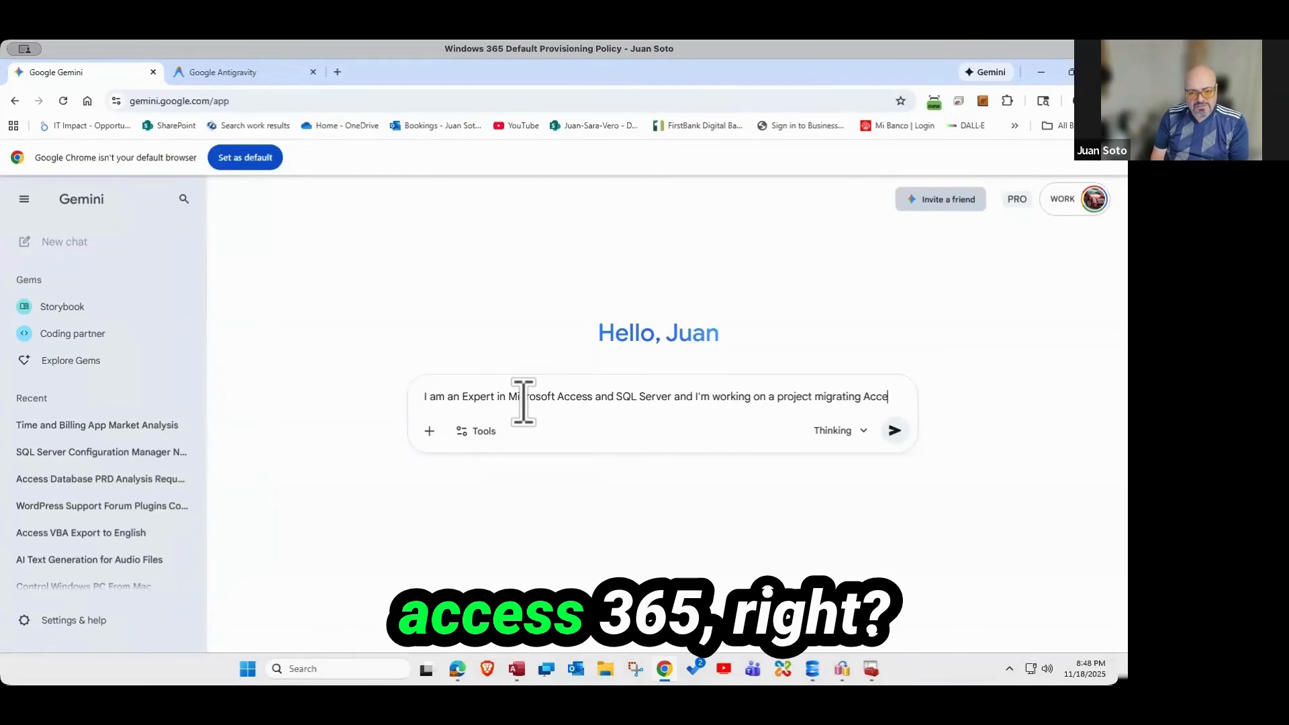
type("ss ")
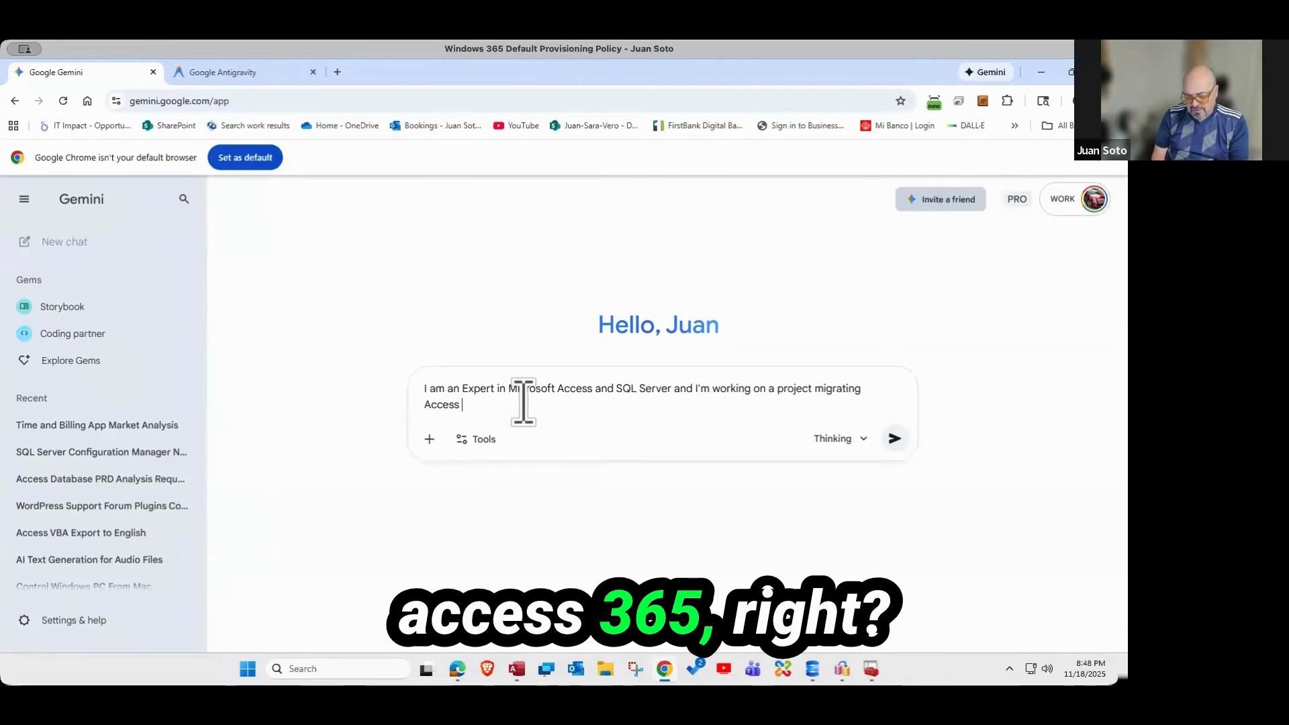
type("365")
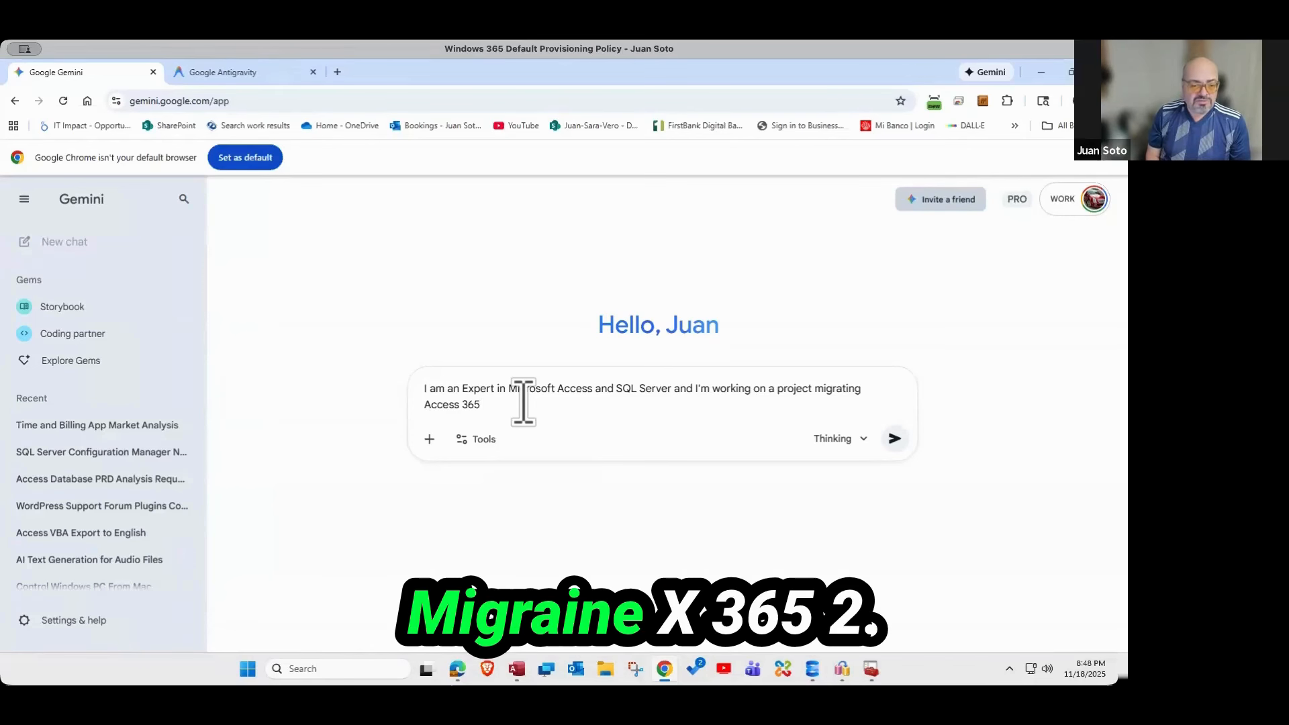
type("to")
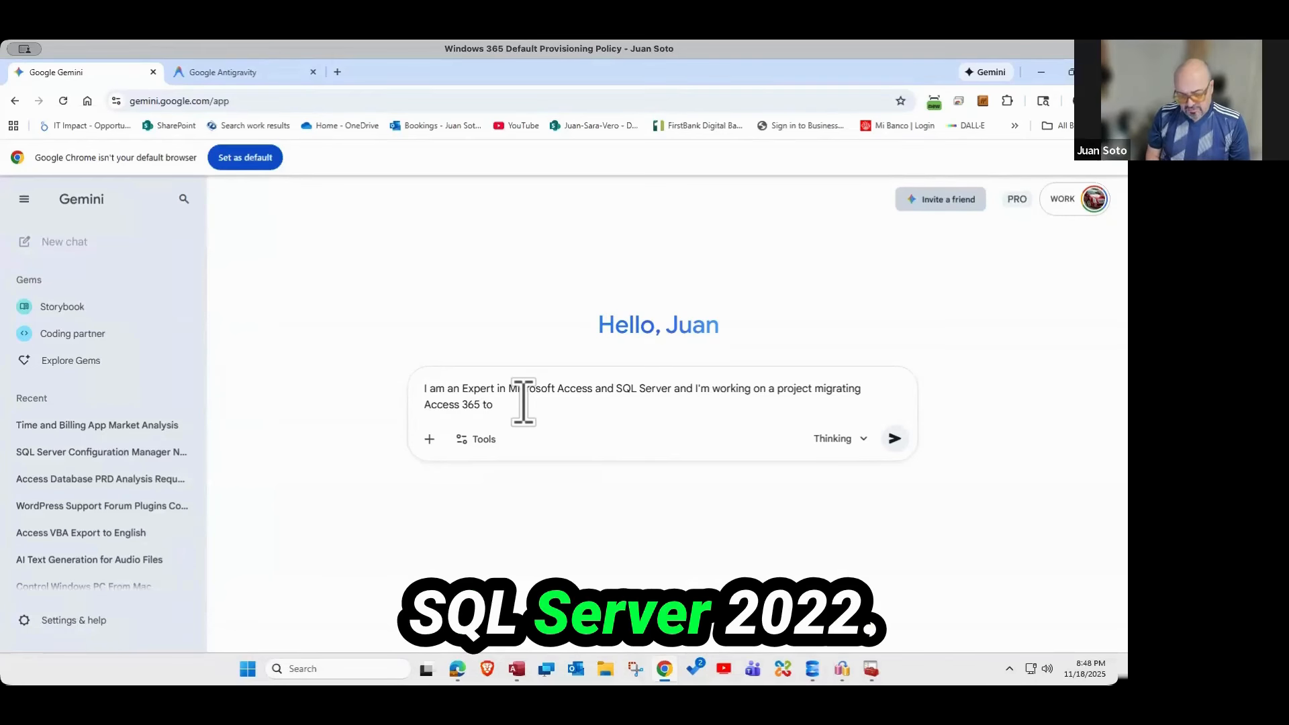
type(" SQL Server 2022")
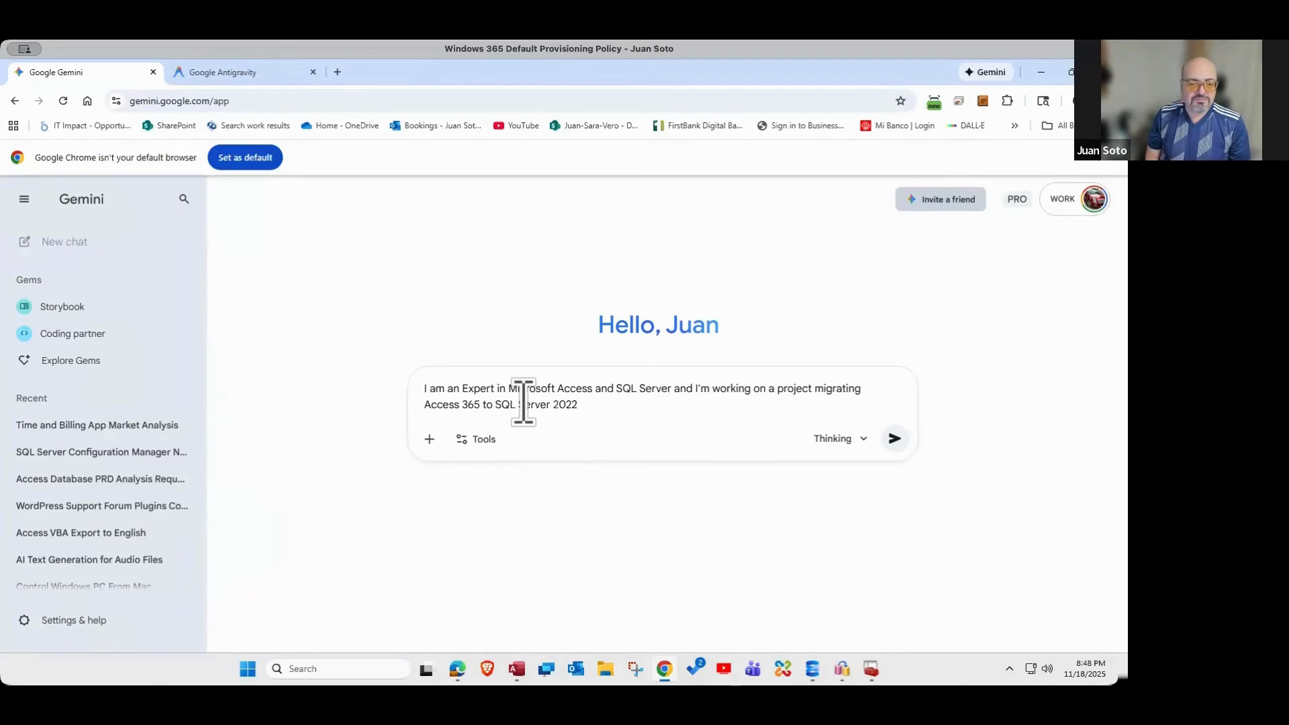
- Finish the prompt with ", I need your help. Remember this" and send it to Gemini
type(", I ne")
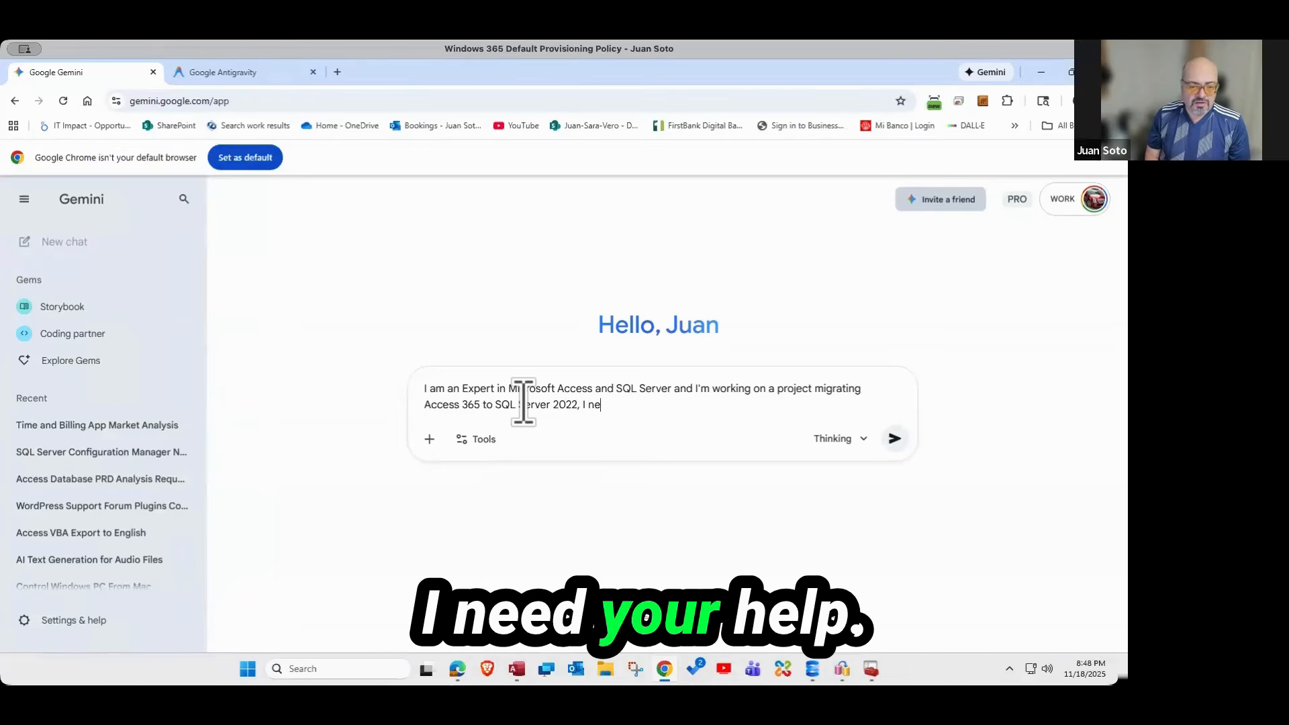
type("ed your he")
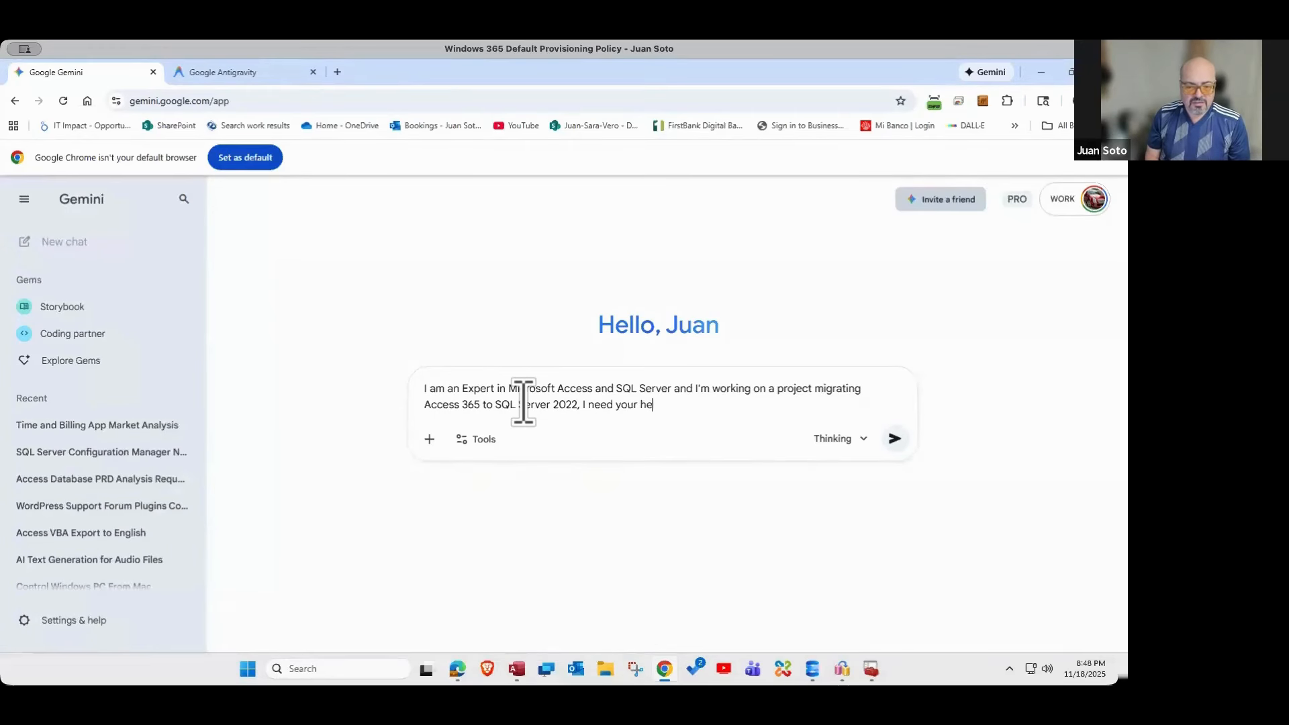
type("lp. ")
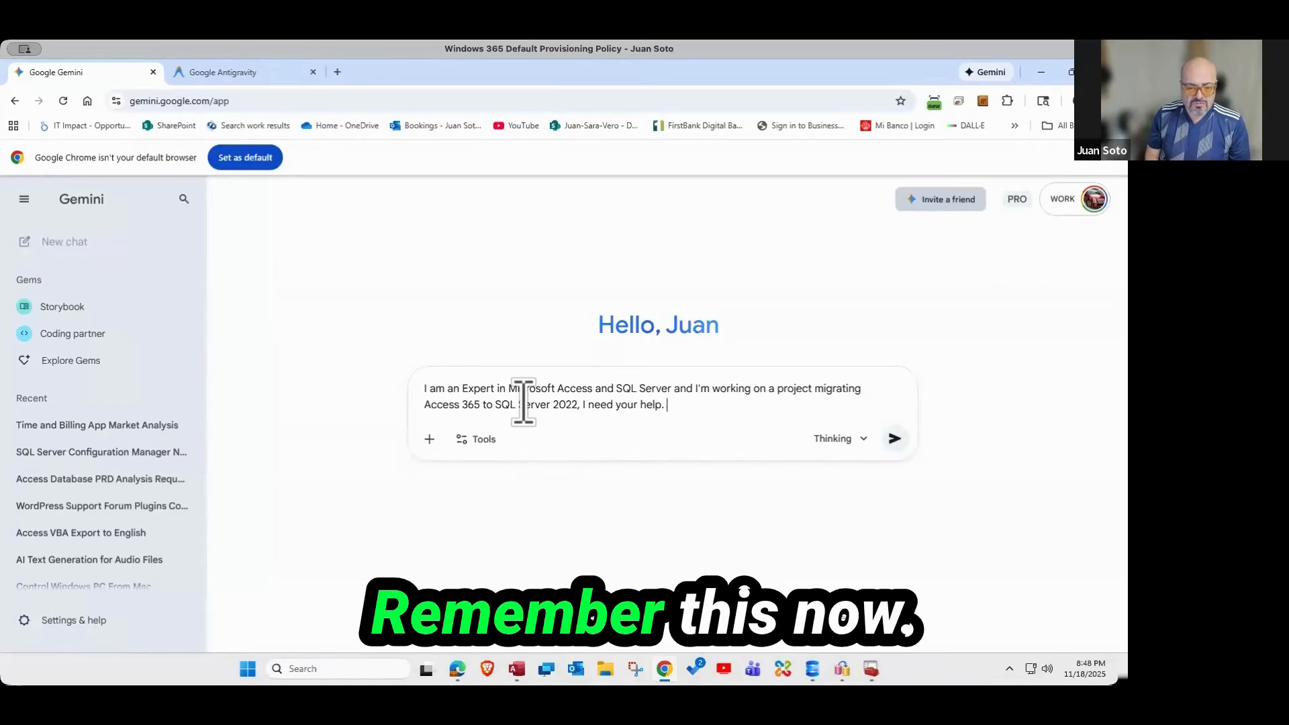
type("Remember th")
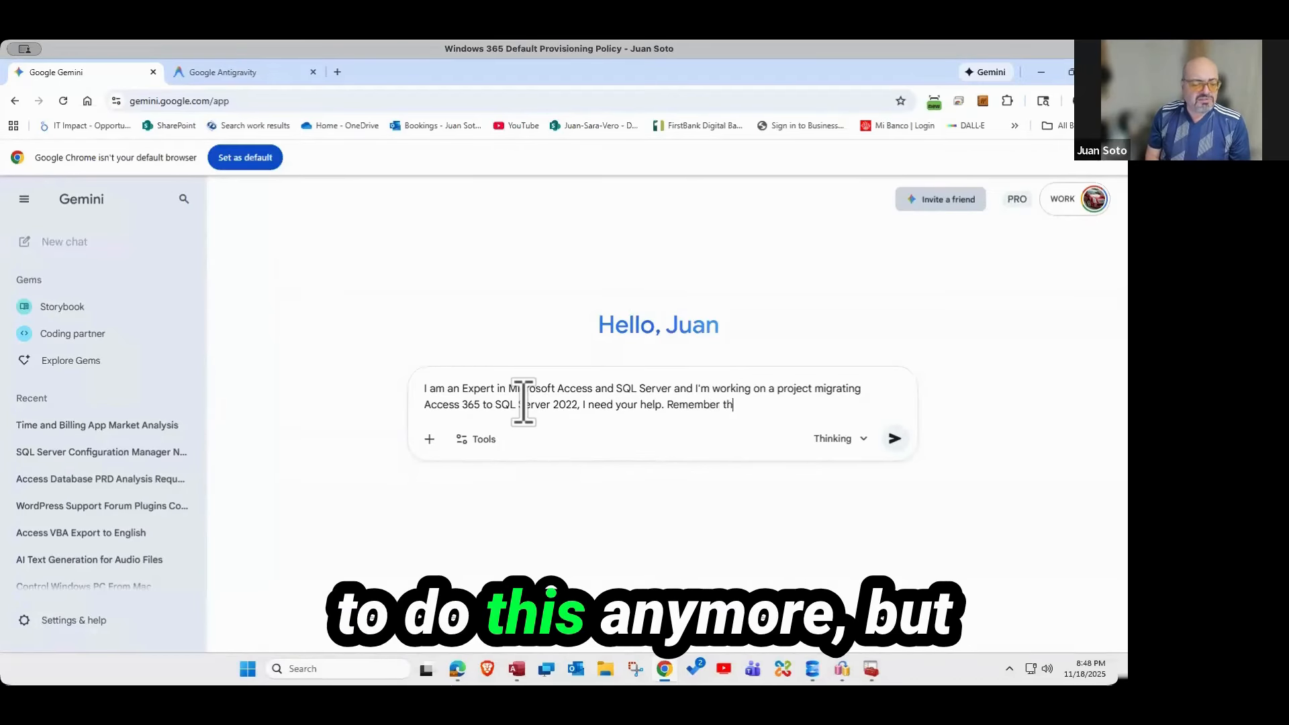
type("is")
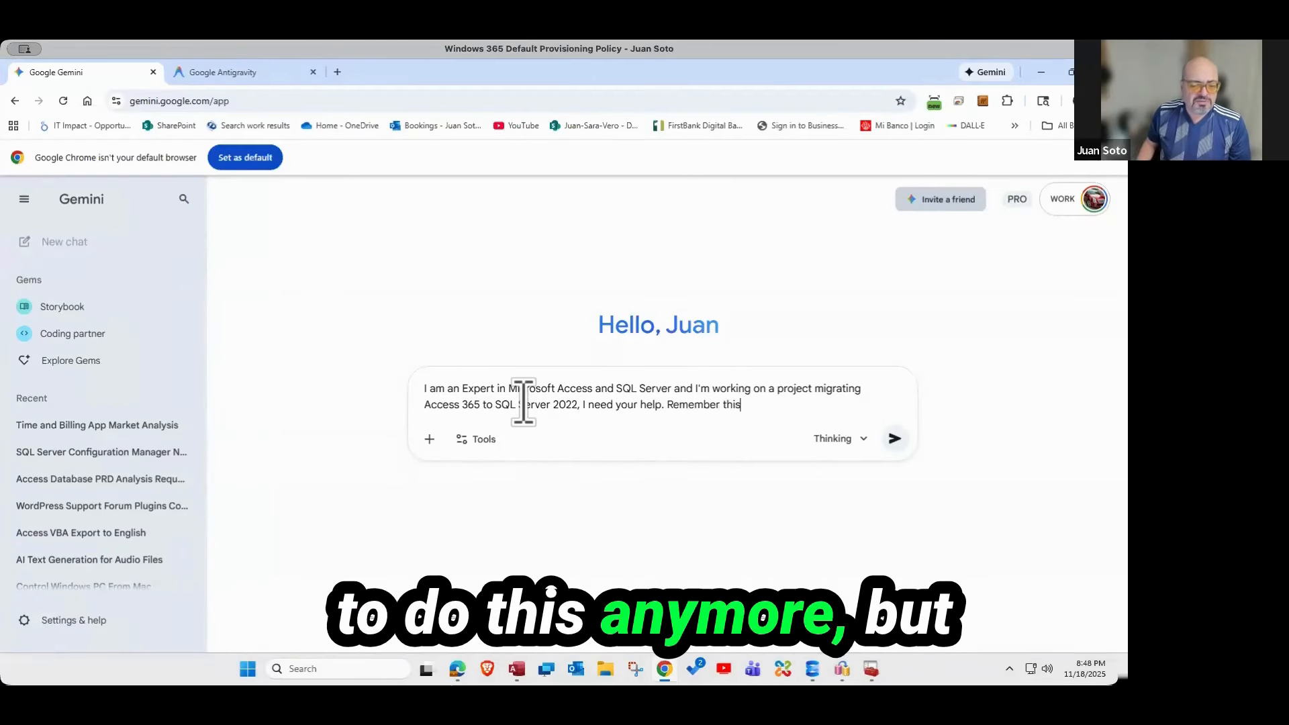
left_click(893, 441)
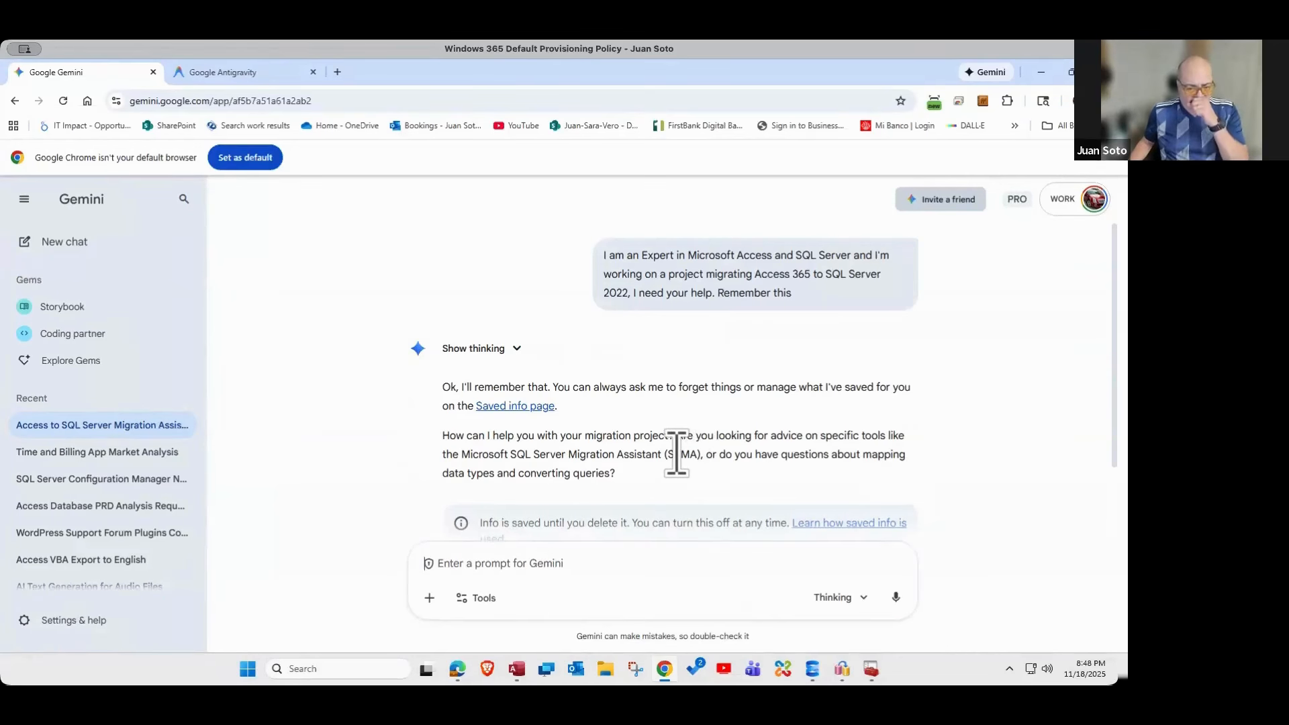
- Rename the current Gemini chat as "Access 365 to 2022 Convertion"
scroll(639, 440, "down", 2)
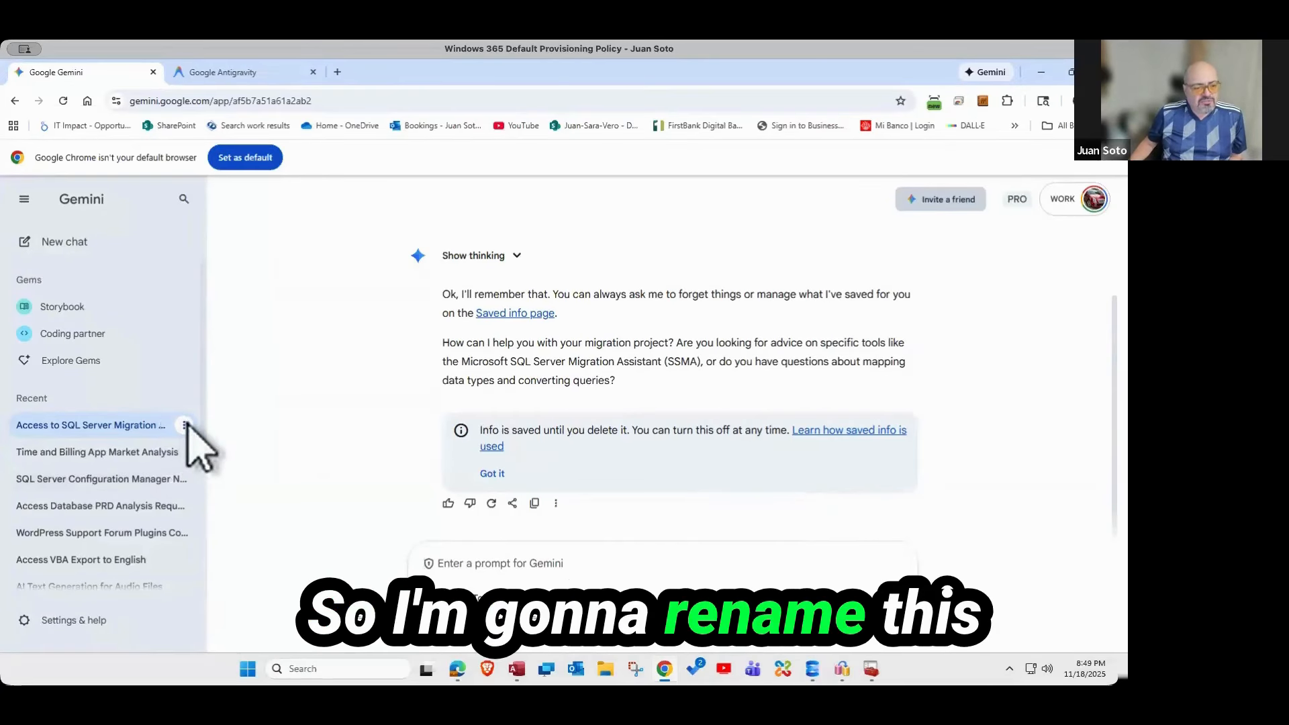
left_click(184, 425)
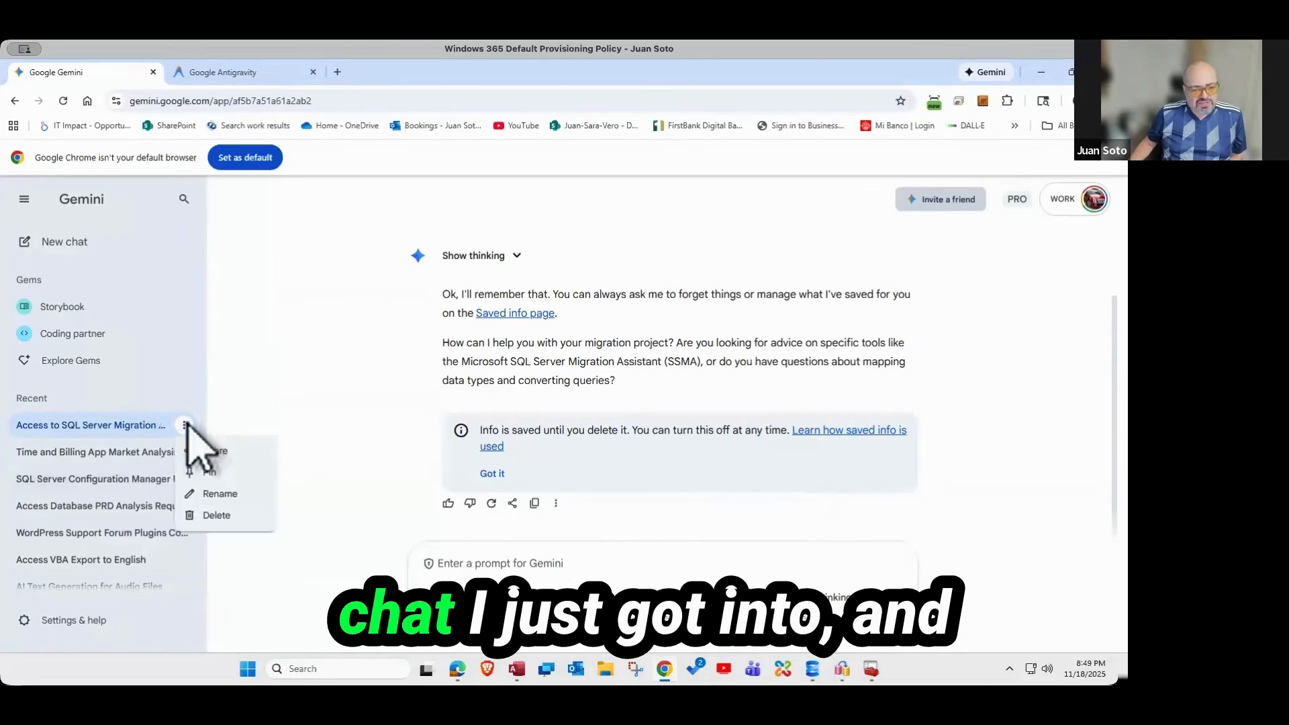
left_click(232, 494)
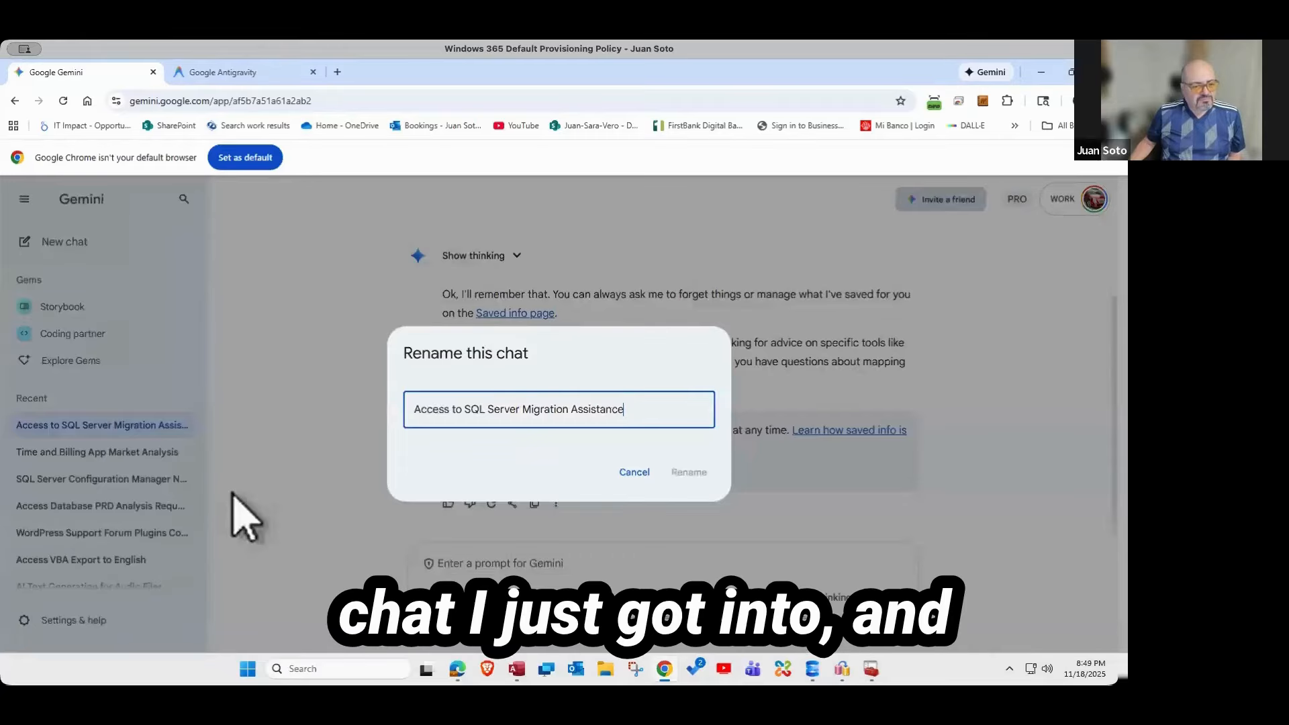
double_click(604, 405)
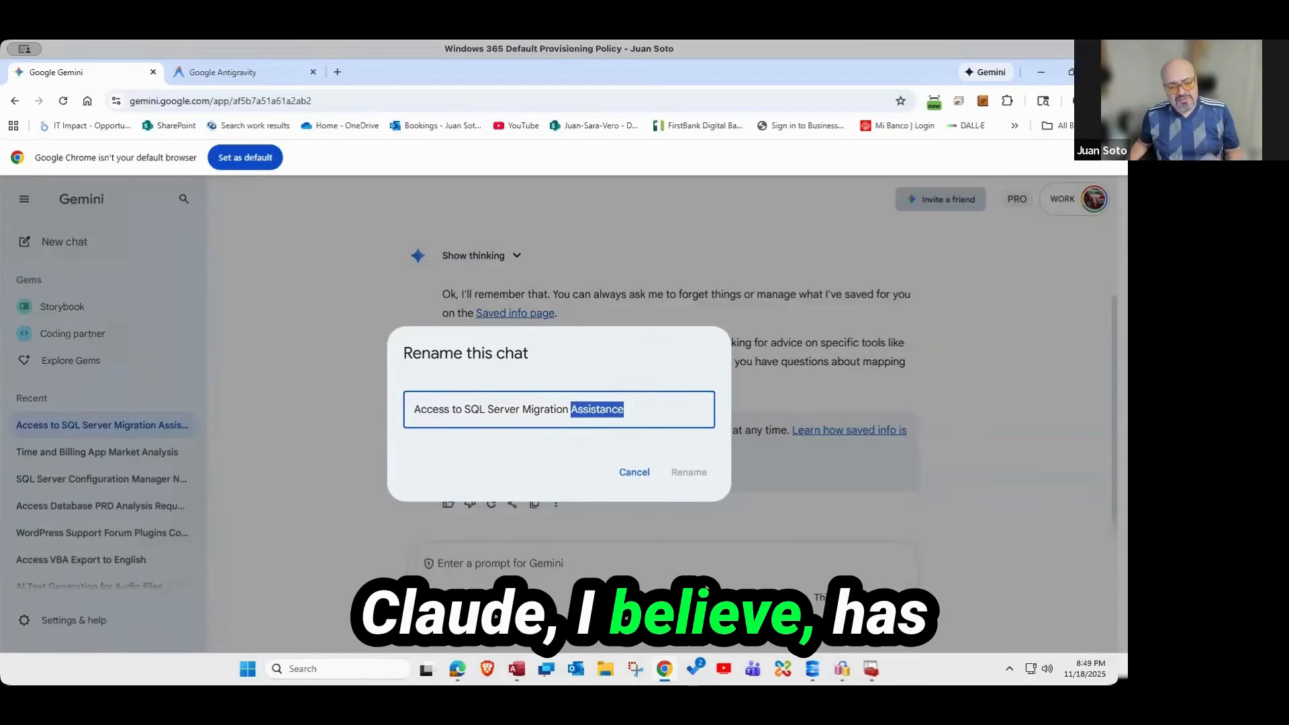
left_click_drag(604, 405, 375, 409)
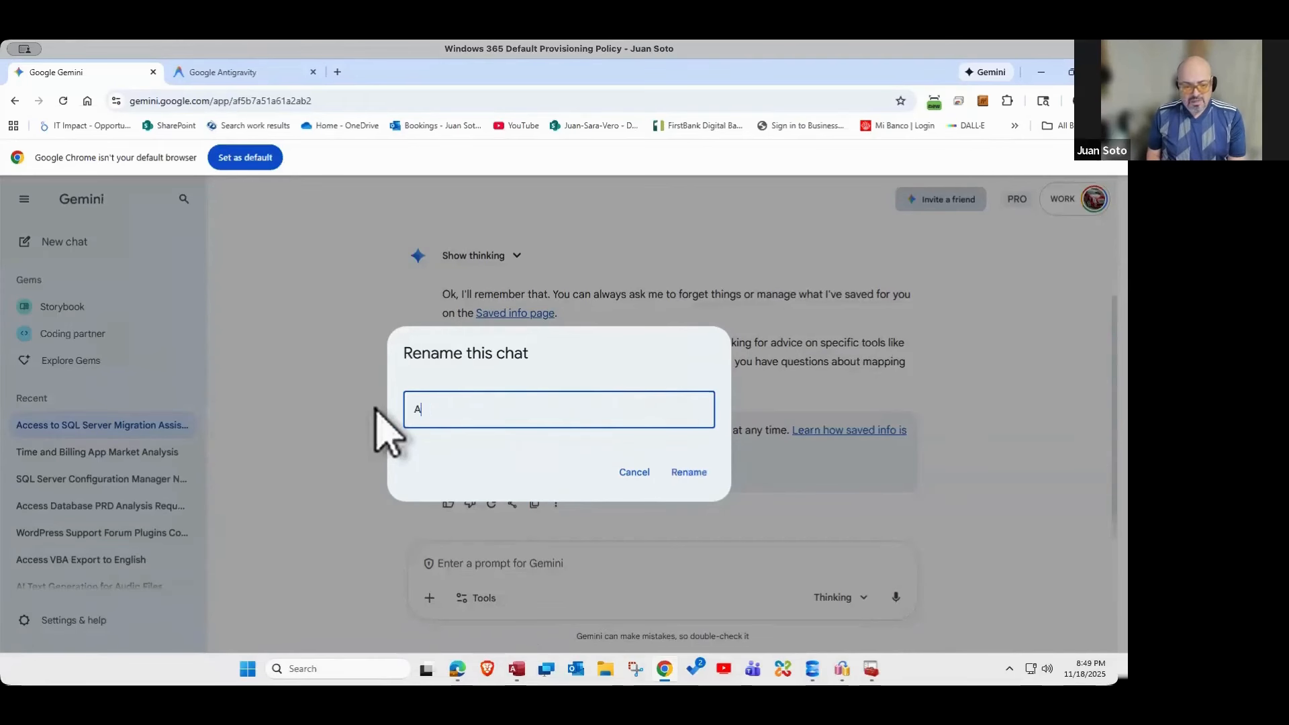
type("ccess 3")
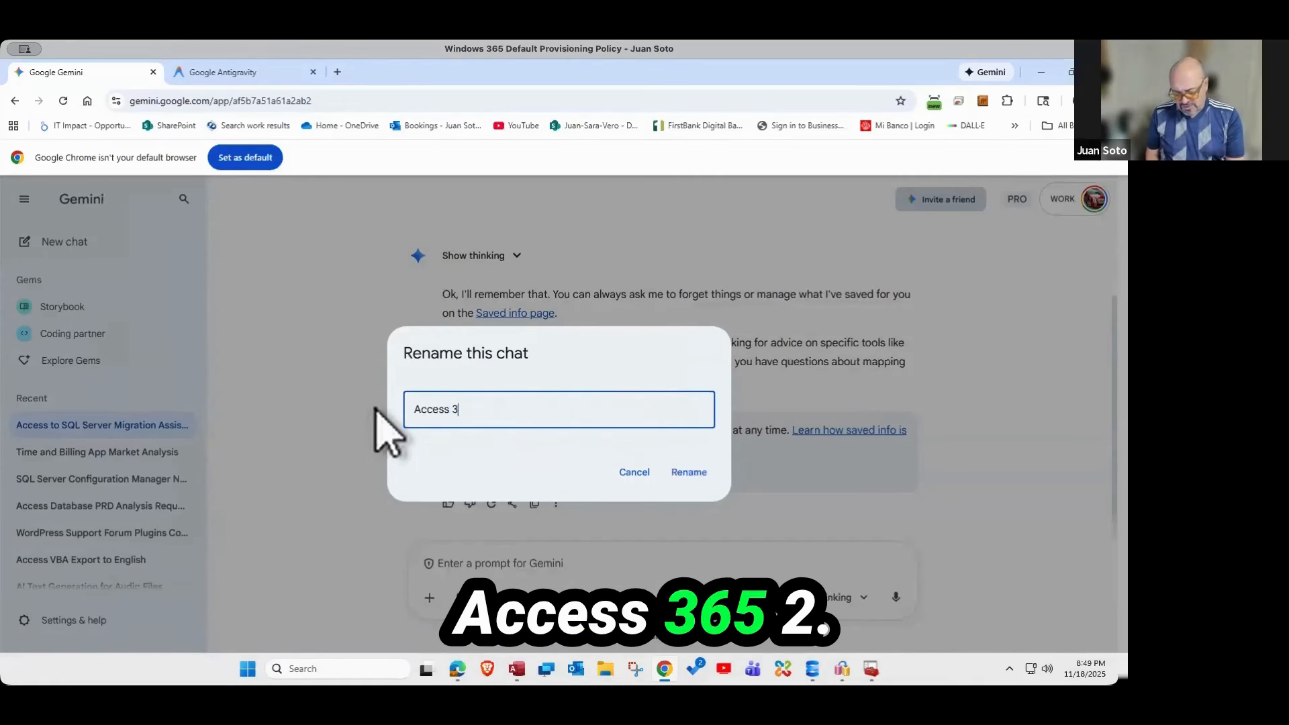
type("65 to ")
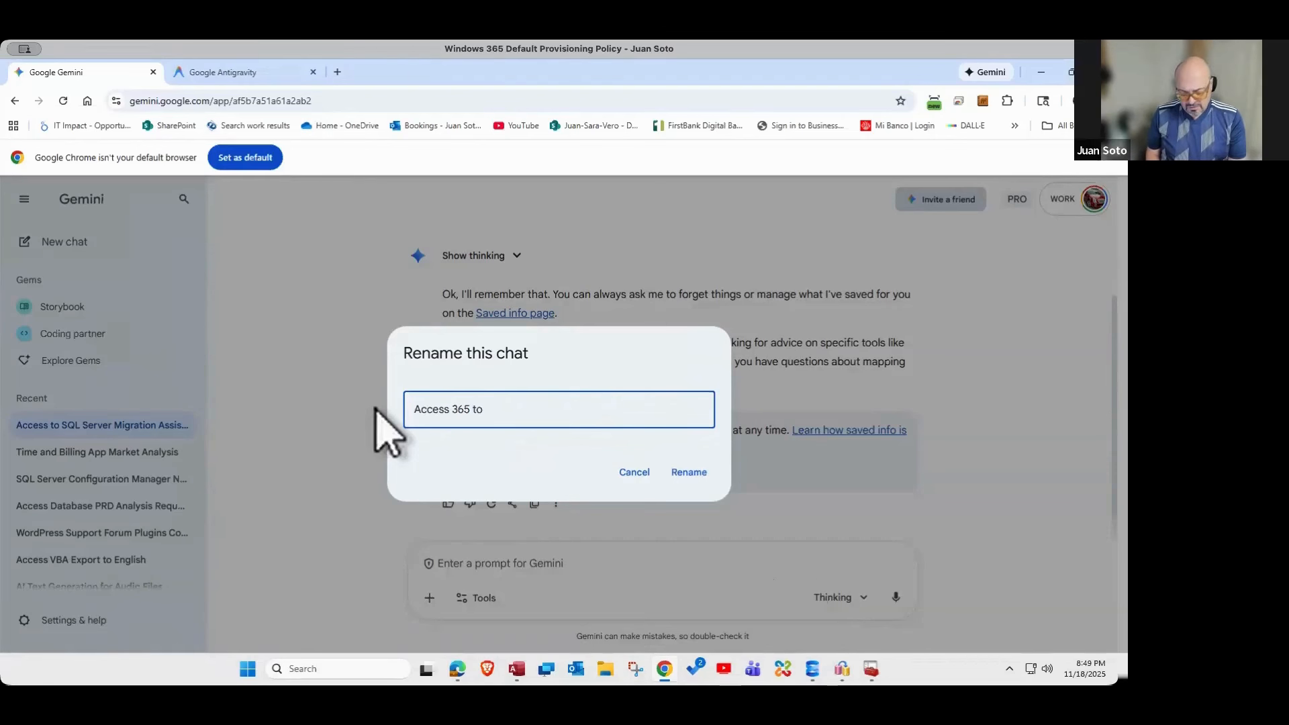
type("2022 ")
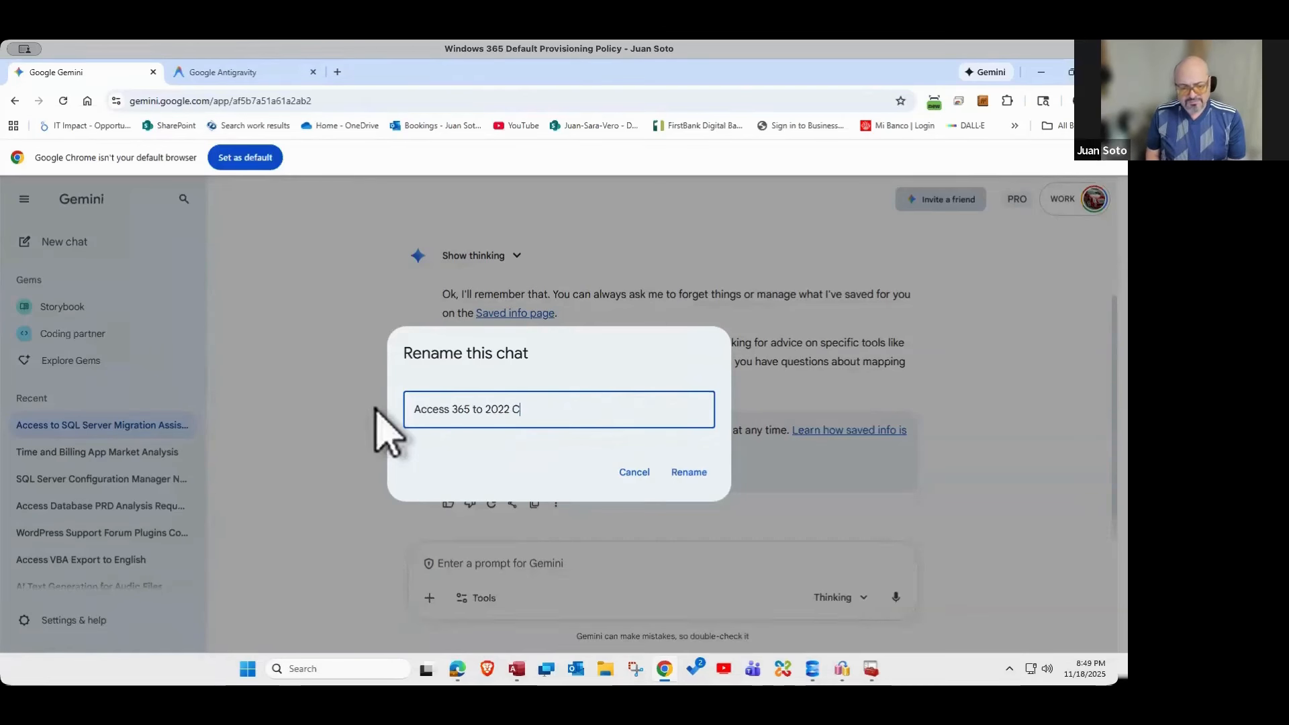
type("Convertion")
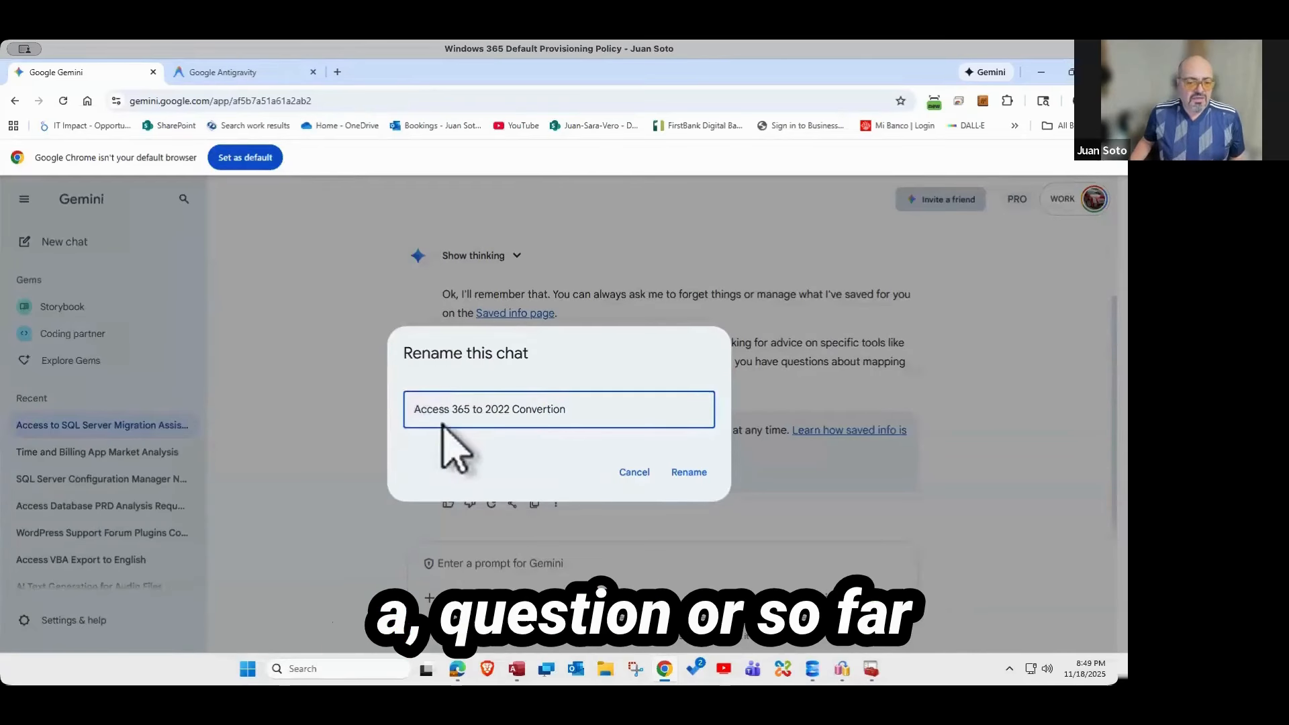
left_click(706, 473)
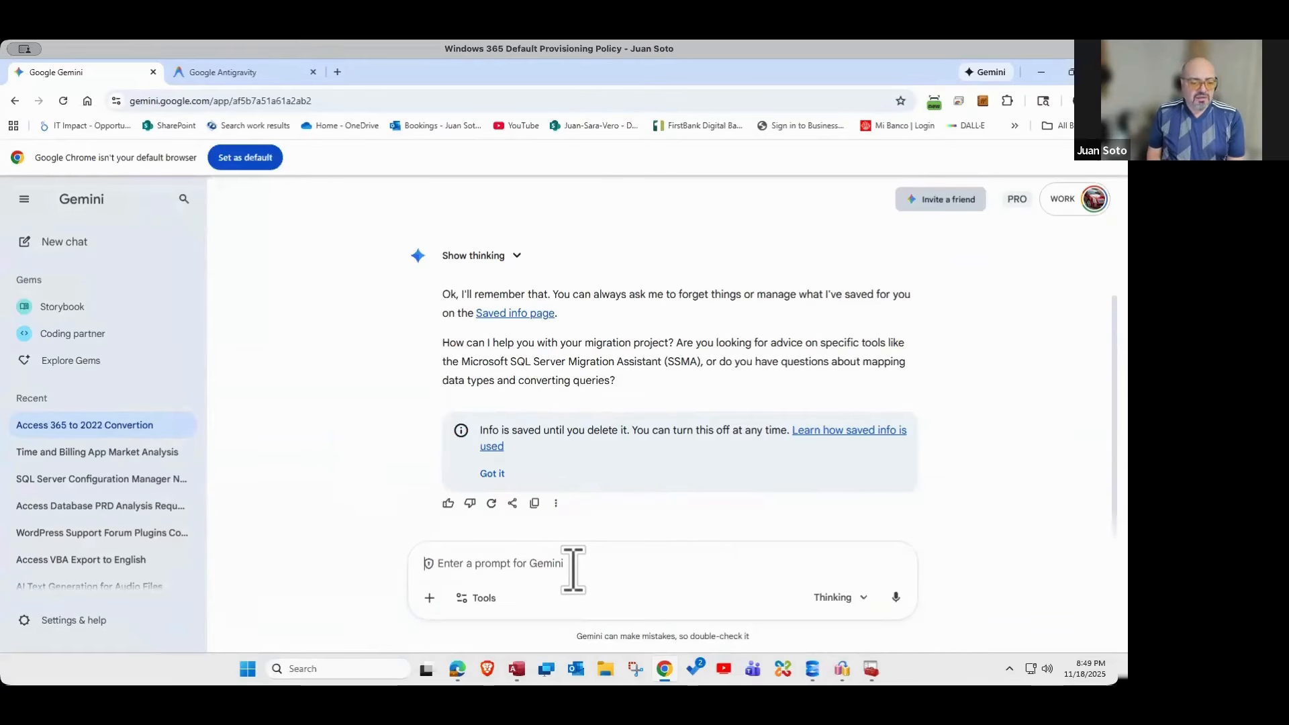
- Send Gemini the prompt "I am also using SSMA to create and upload the data to SQL Server"
type("I a")
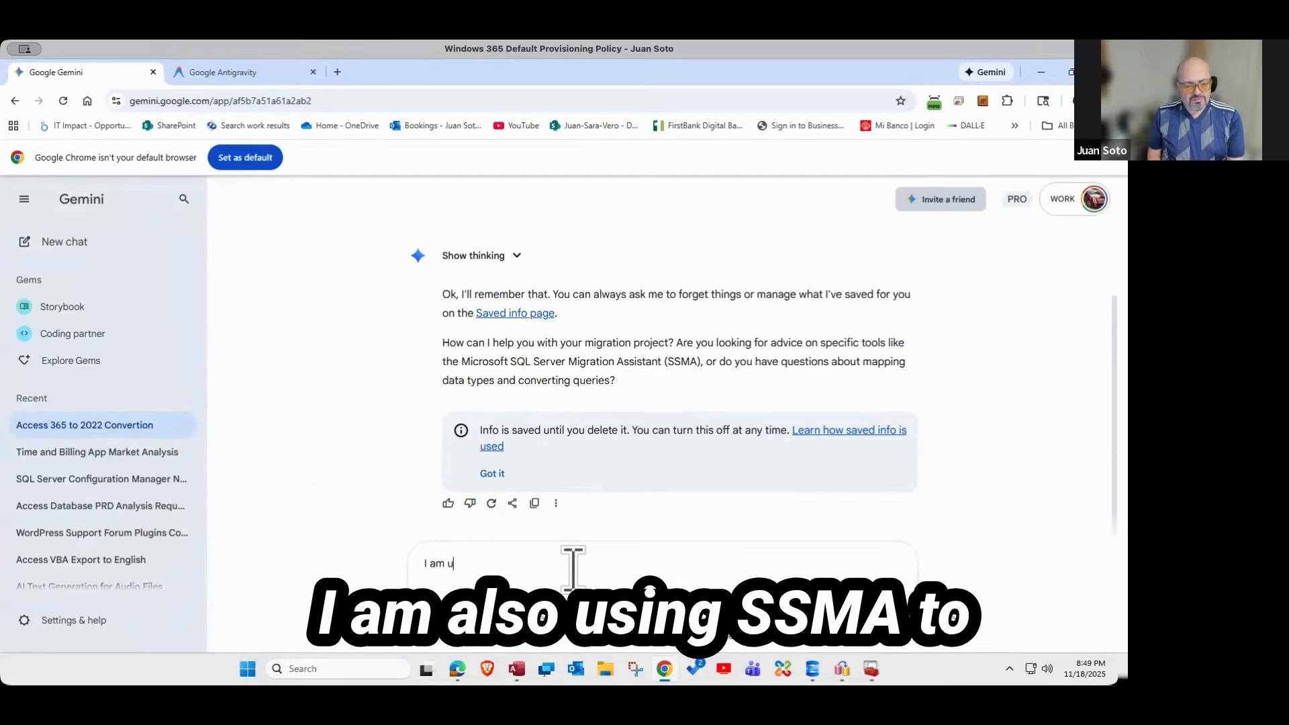
type("m also uss")
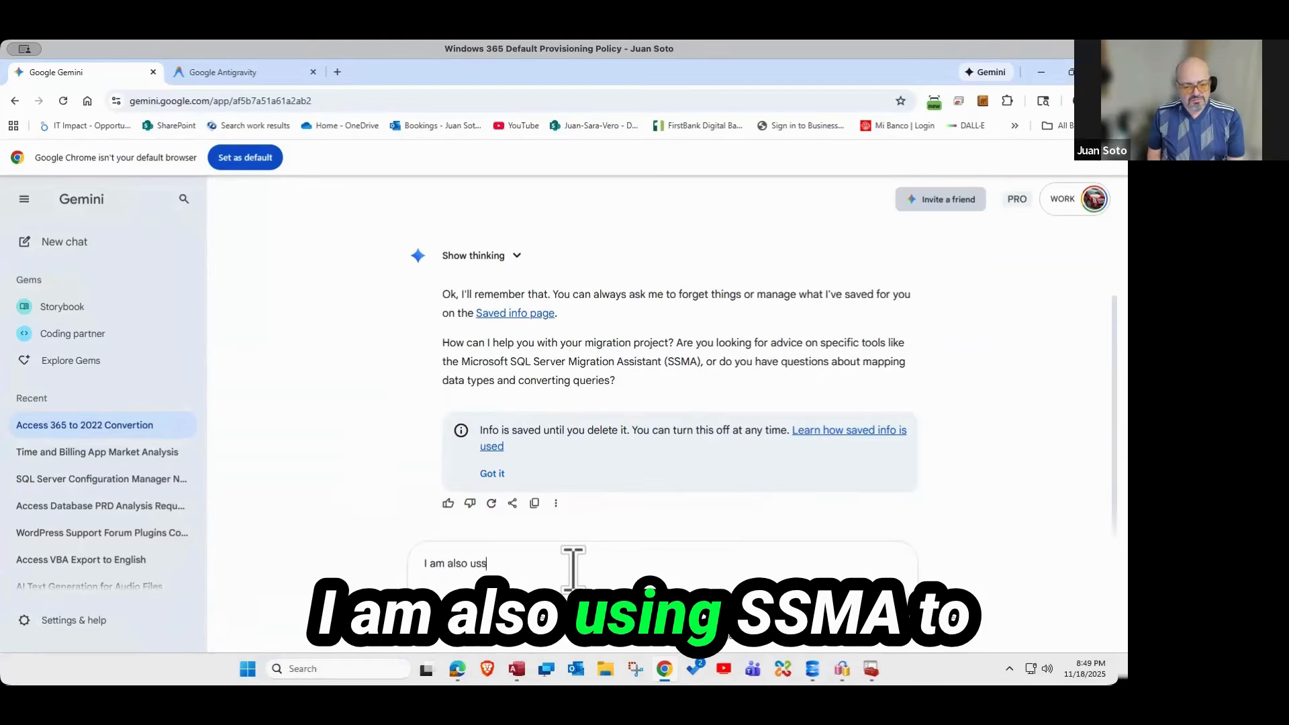
key("BackSpace")
type("ing SSMA ")
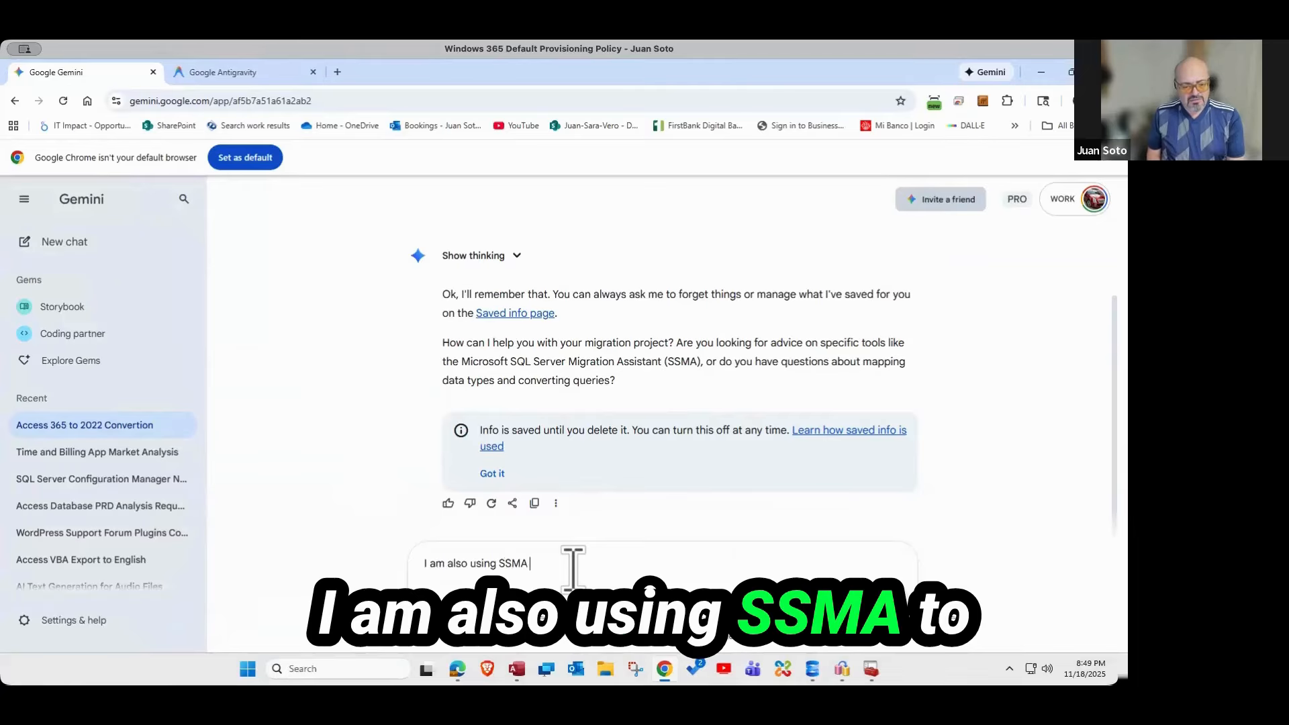
type("to")
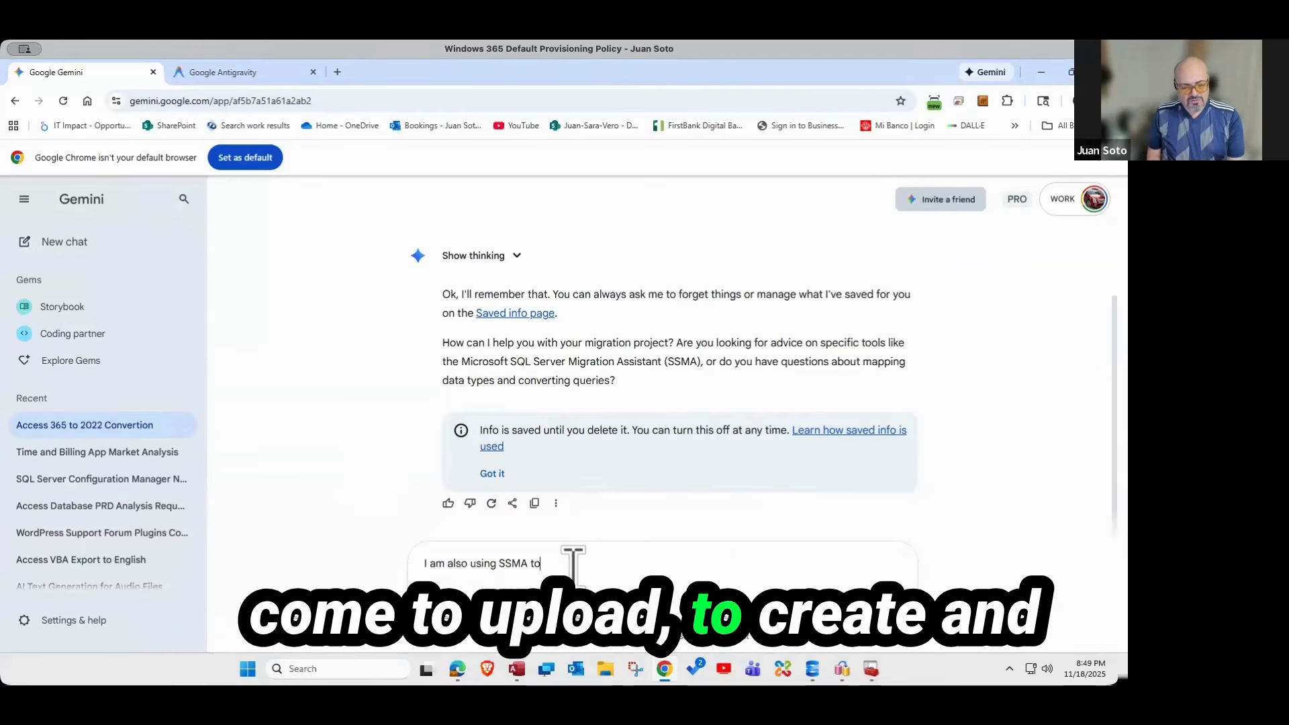
type(" create and u")
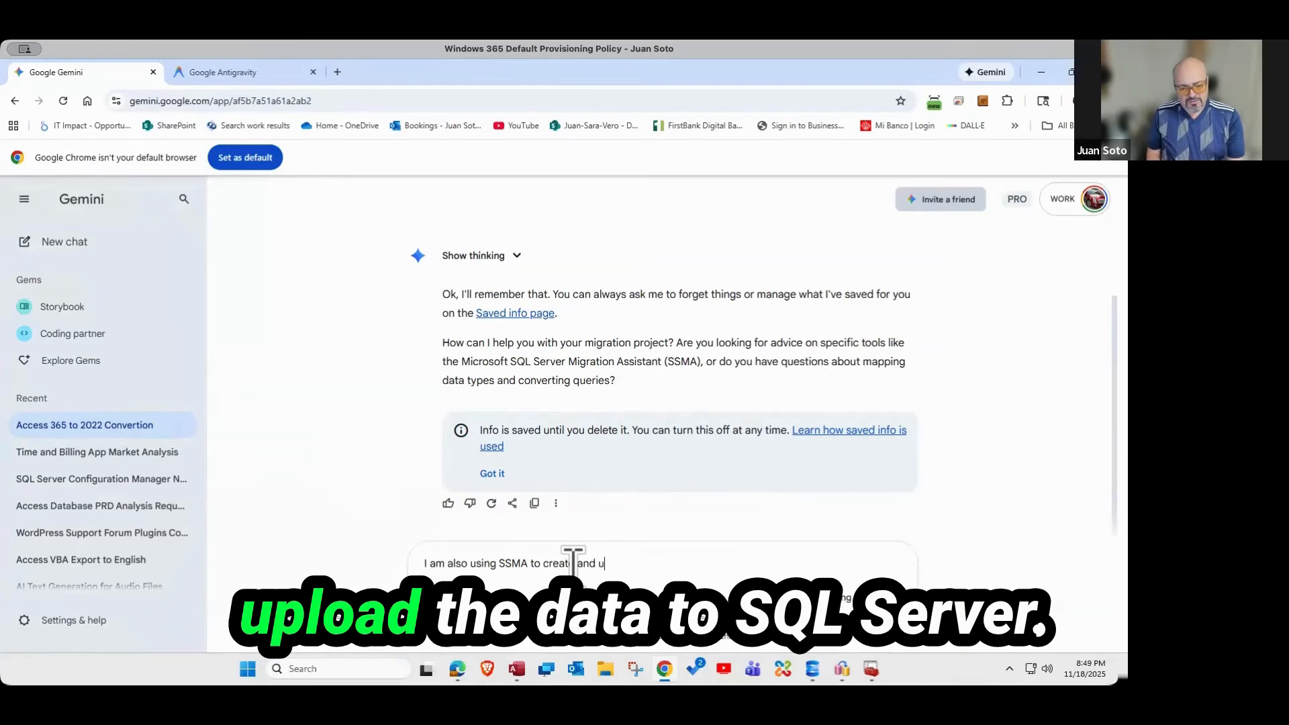
type("pload the data to ")
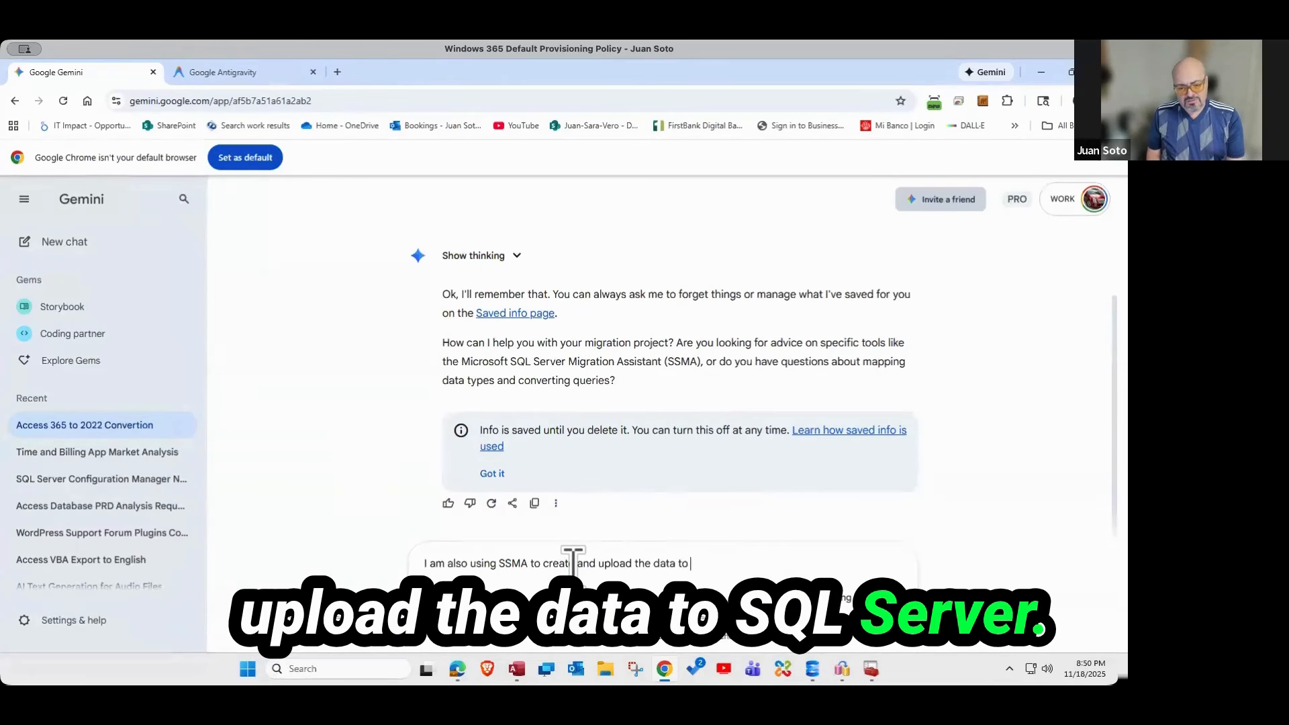
type("SQL Server")
key("Return")
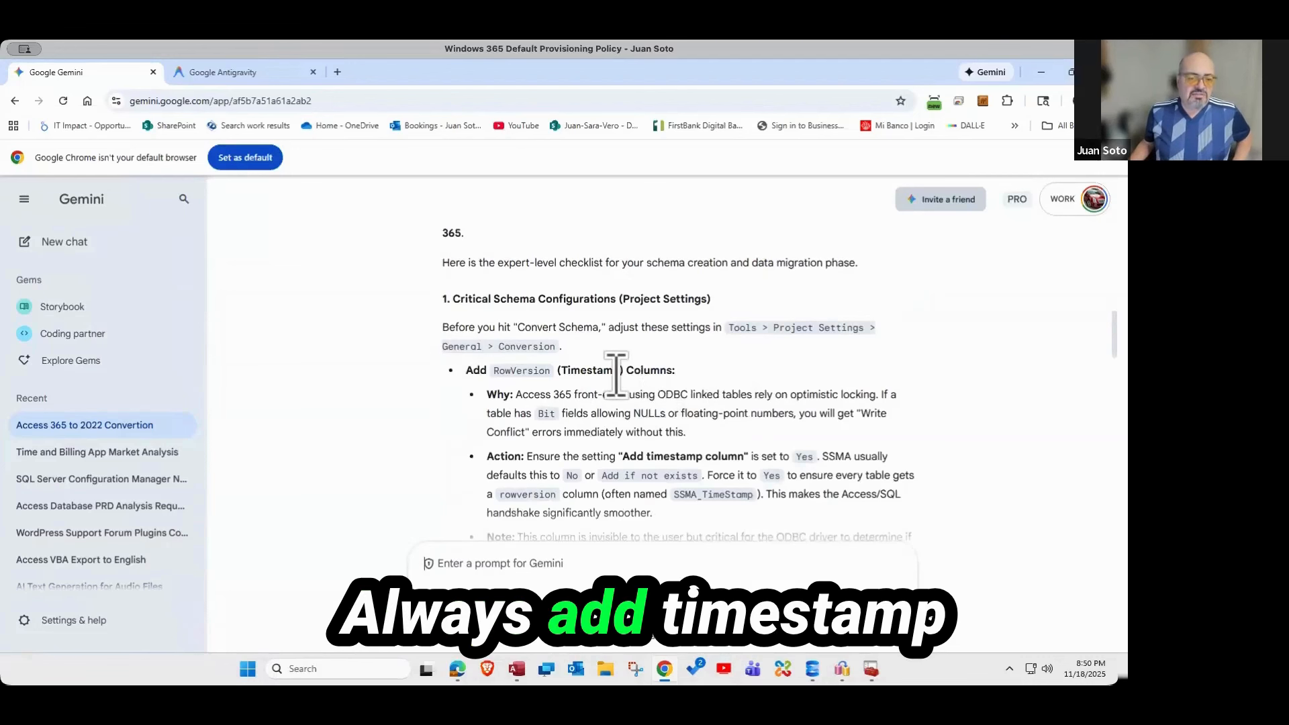
- Read Gemini's advice on timestamp columns and data type mappings, and switch to SQL Server Migration Assistant for Access
scroll(695, 383, "down", 1)
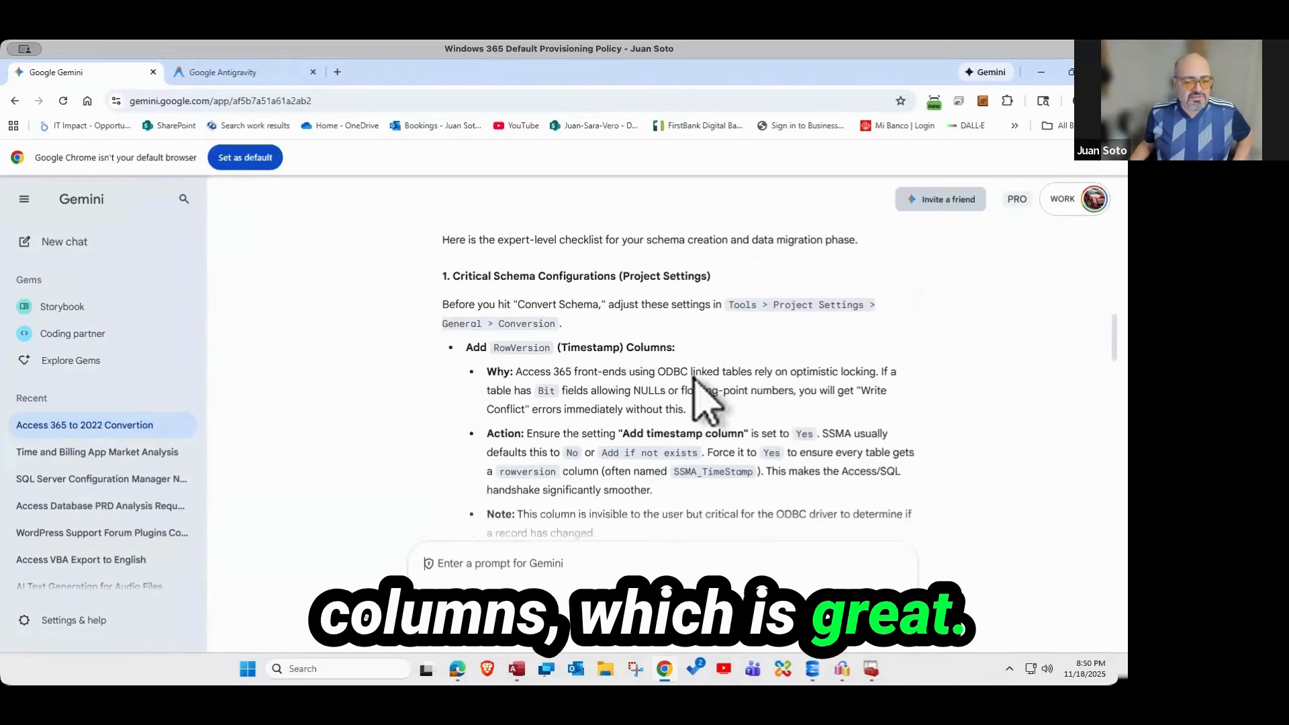
scroll(695, 383, "down", 2)
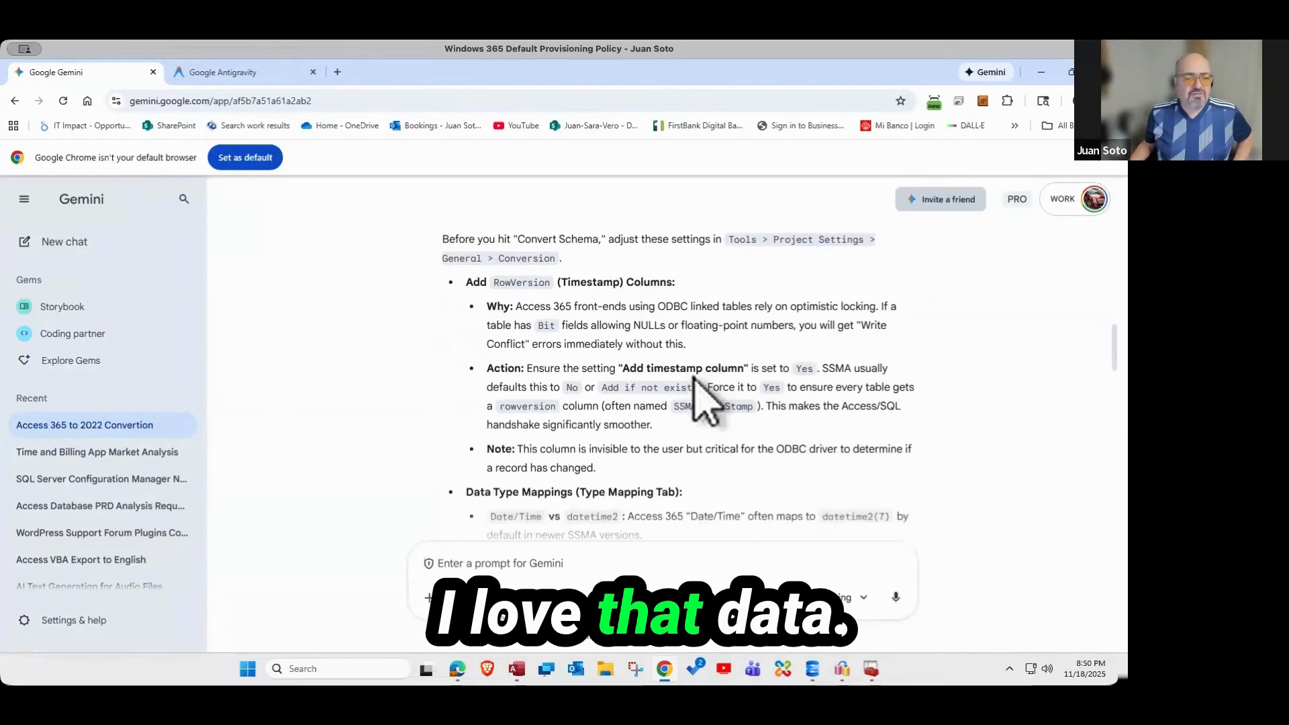
scroll(667, 436, "down", 3)
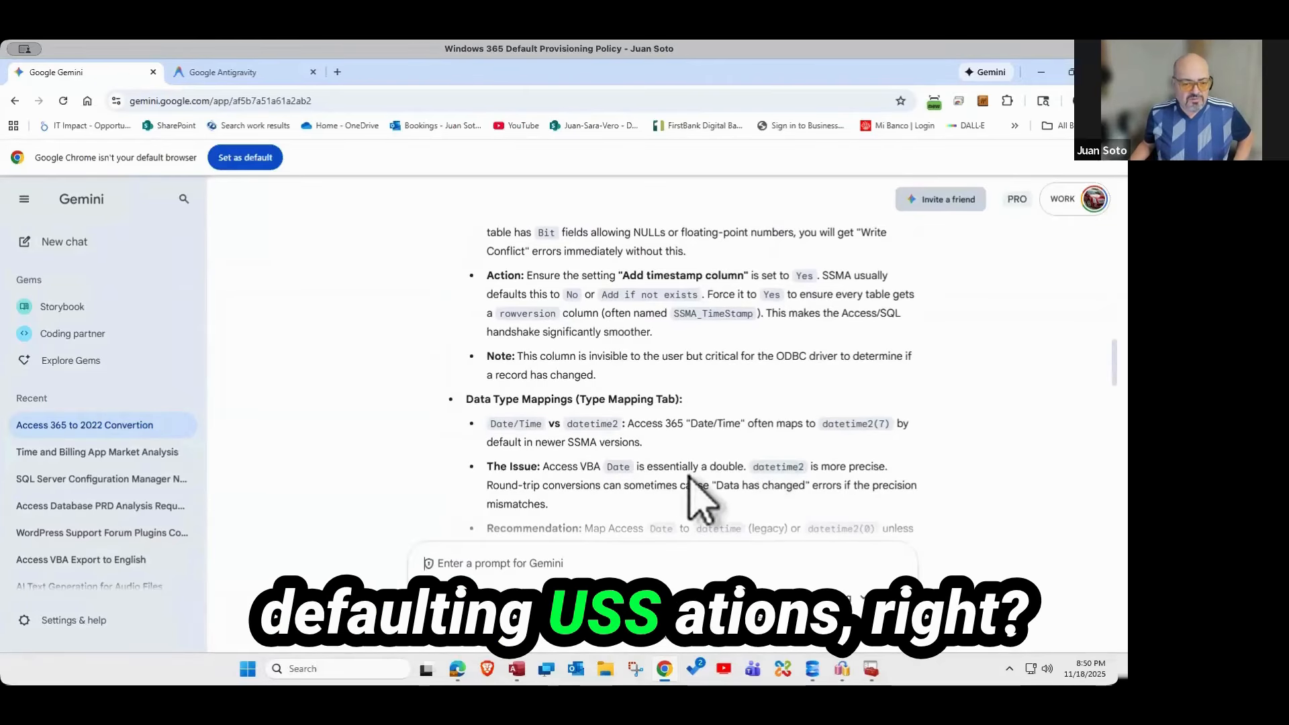
scroll(689, 476, "down", 3)
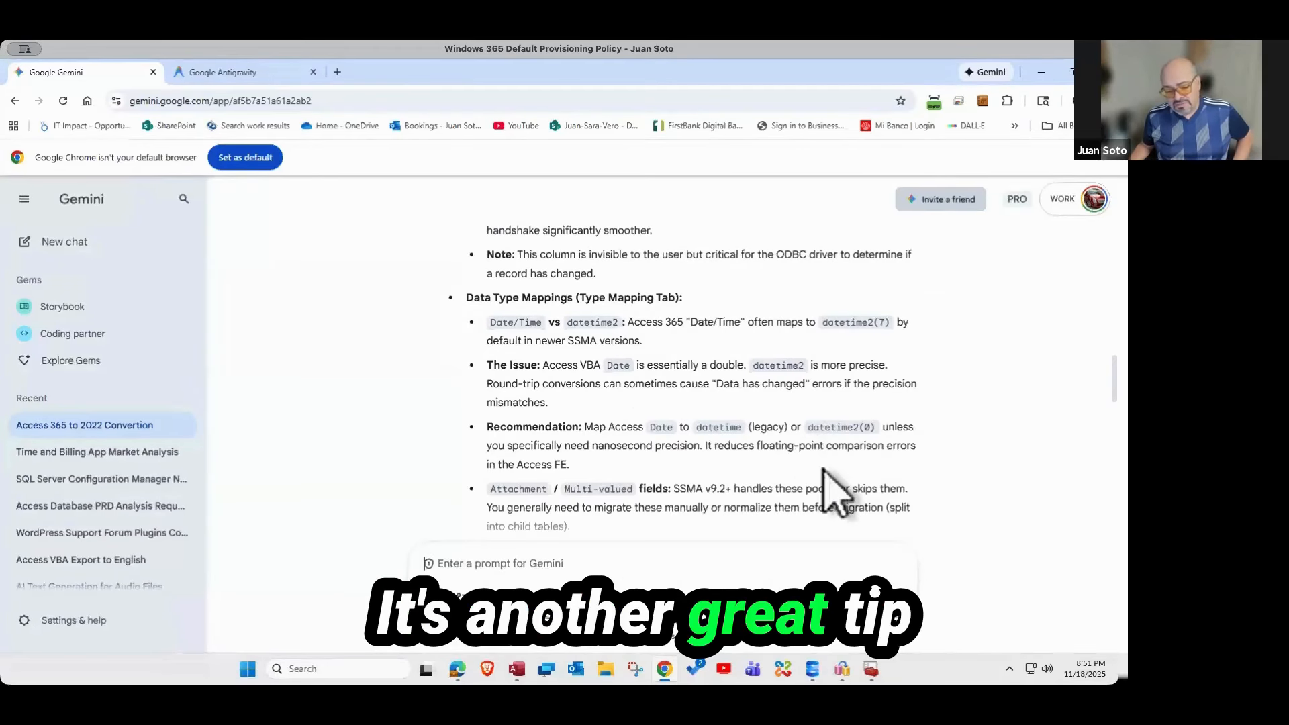
scroll(834, 486, "down", 1)
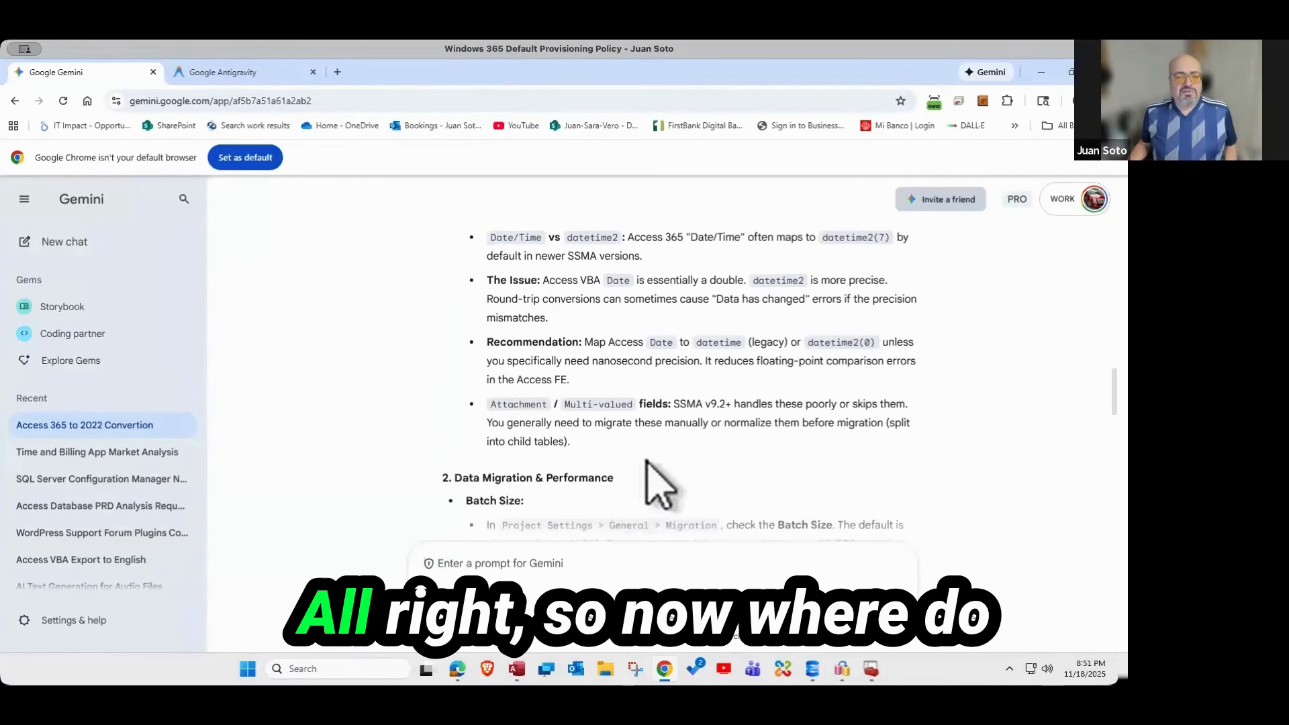
scroll(684, 455, "up", 1)
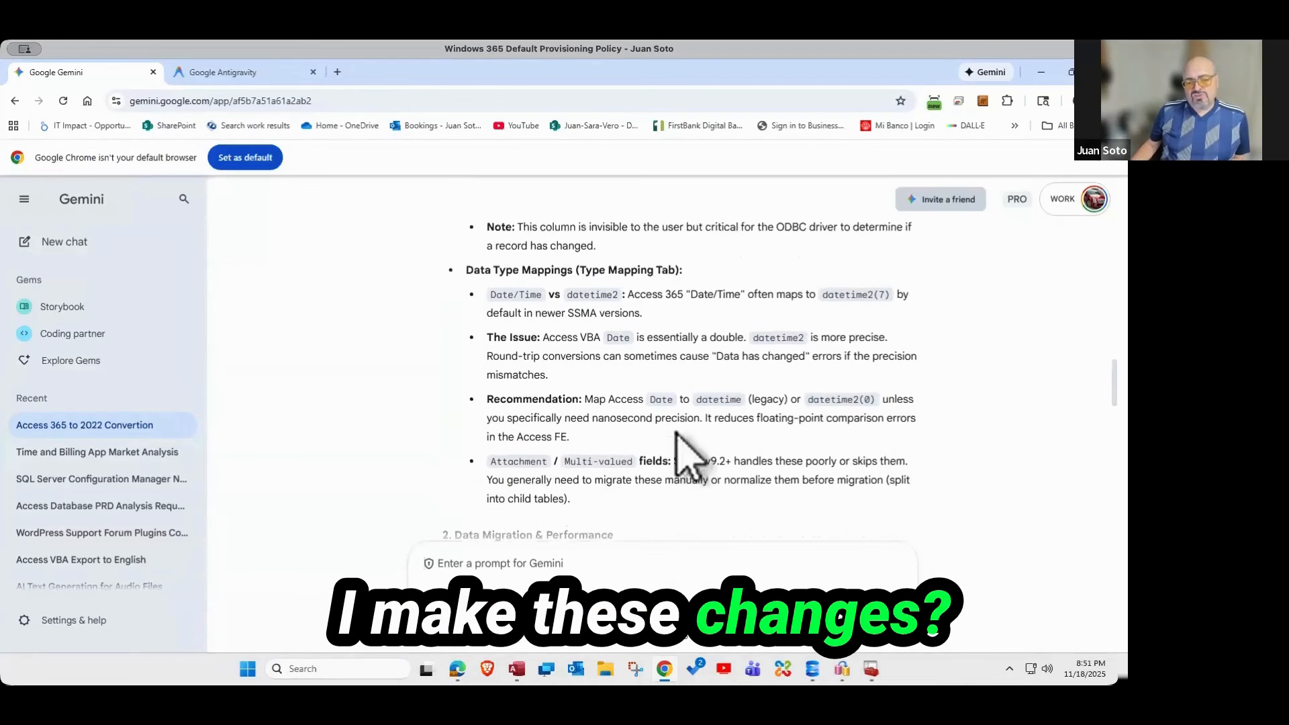
scroll(677, 433, "up", 1)
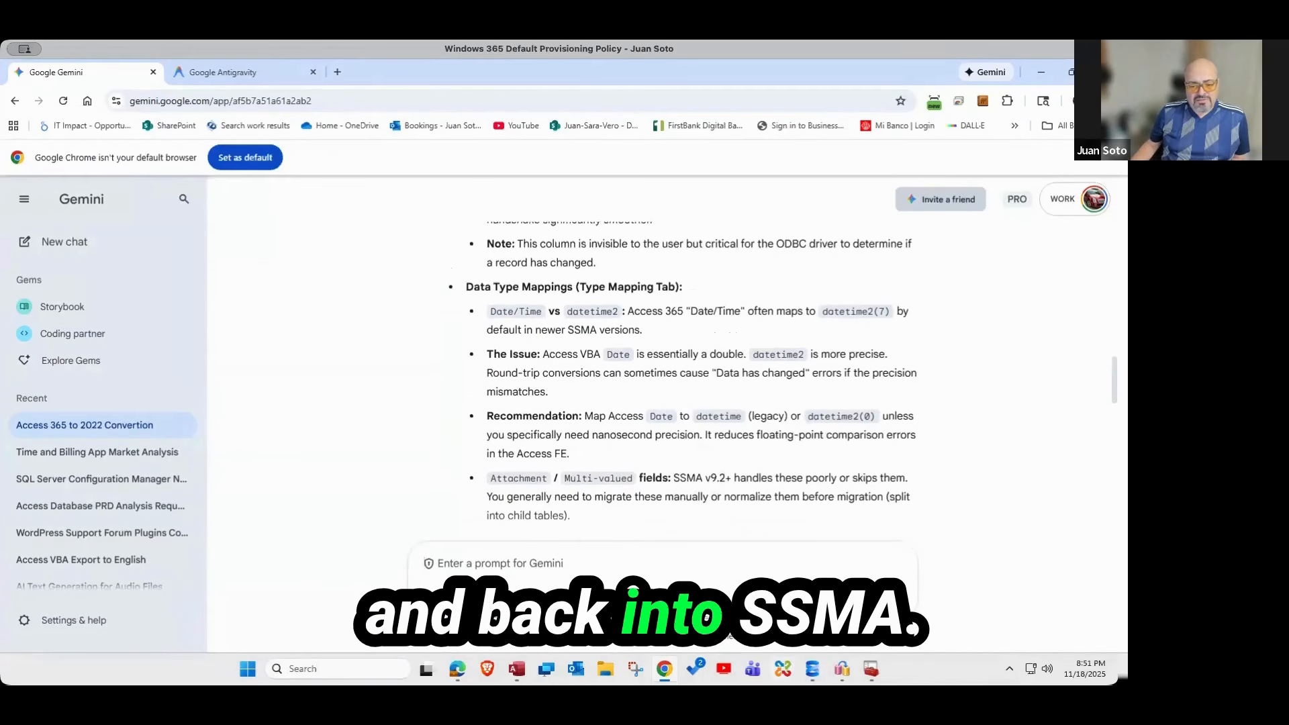
left_click(842, 678)
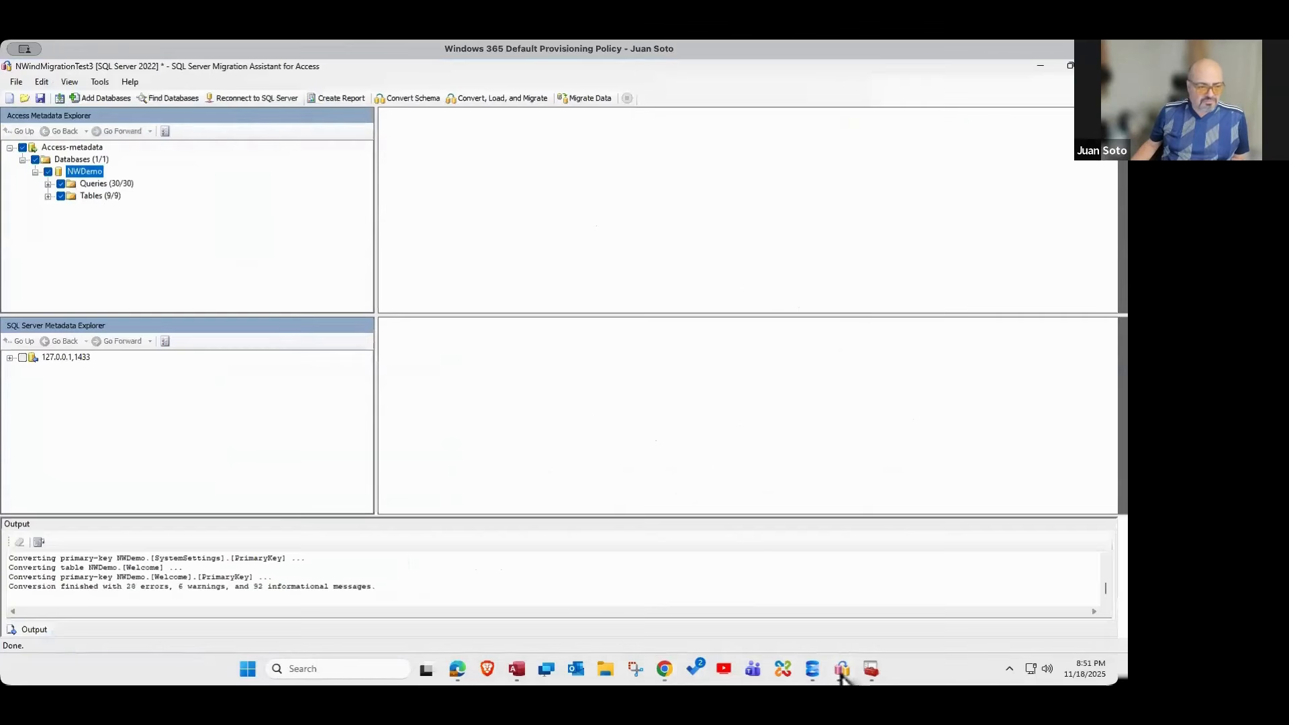
left_click(100, 82)
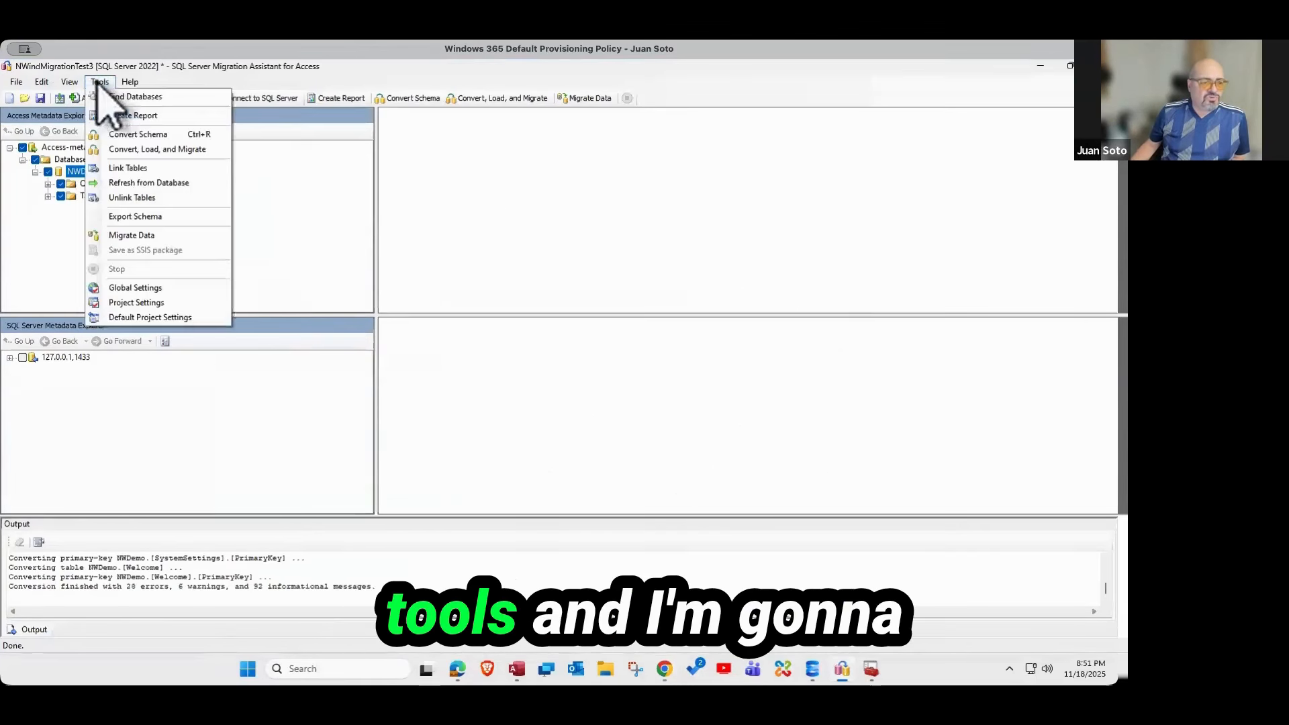
left_click(140, 289)
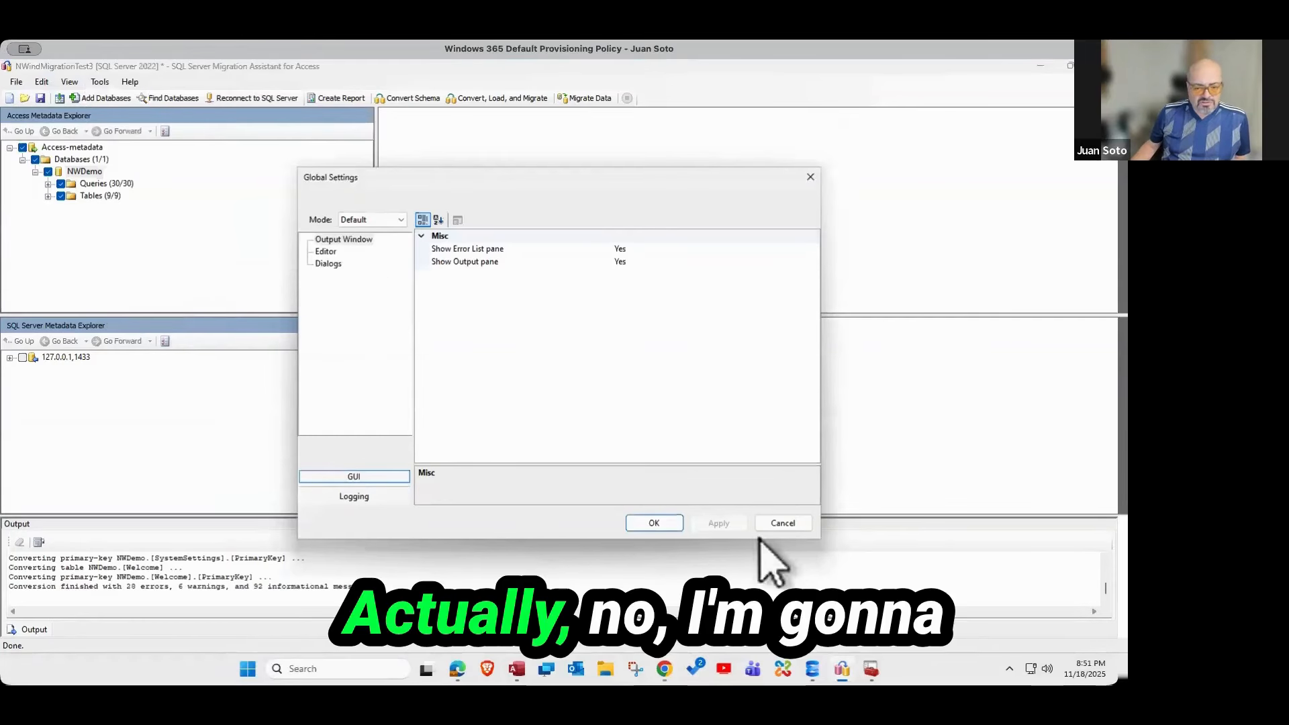
left_click(776, 524)
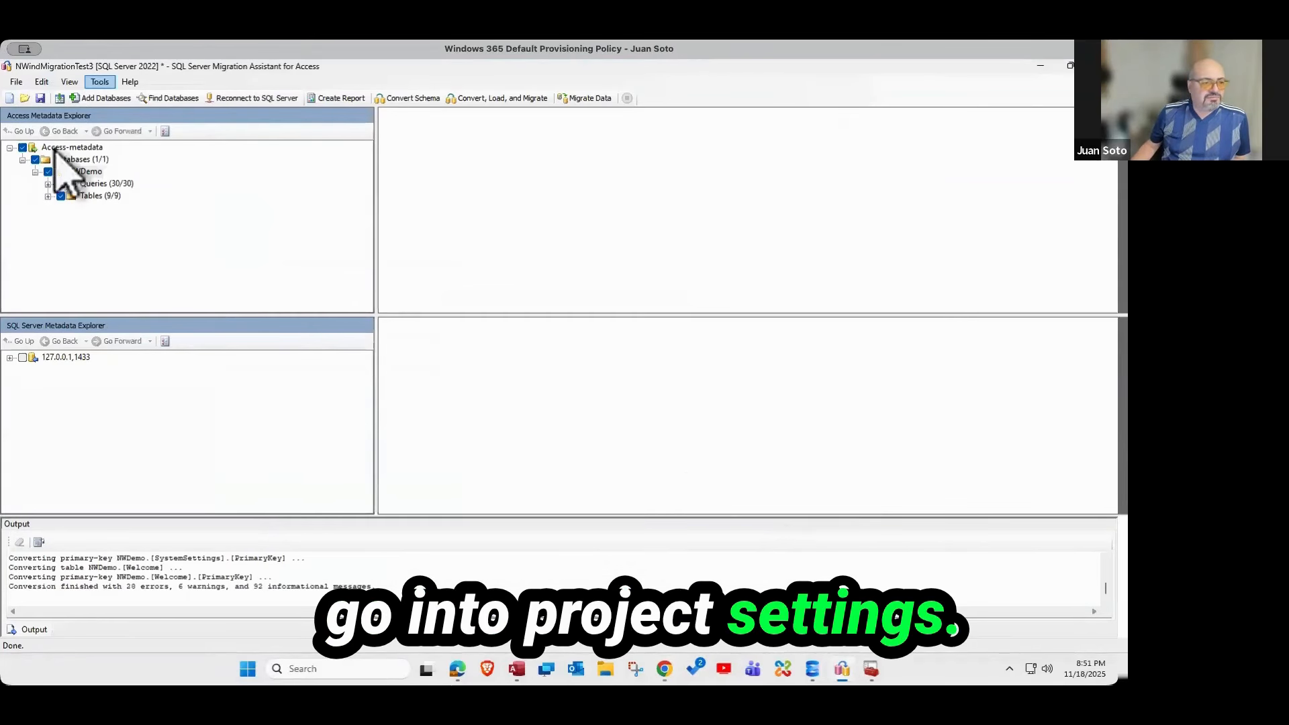
- Open the project settings and look through the general Conversion and Migration options
left_click(99, 81)
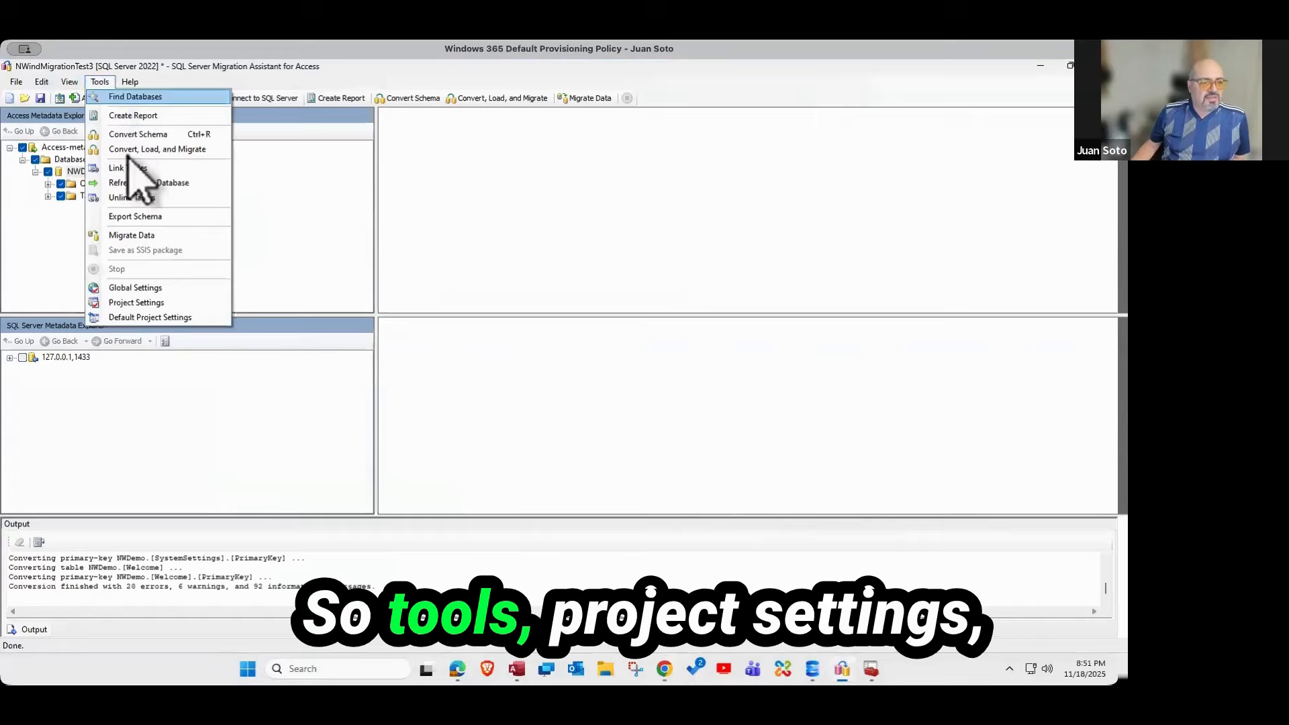
left_click(139, 303)
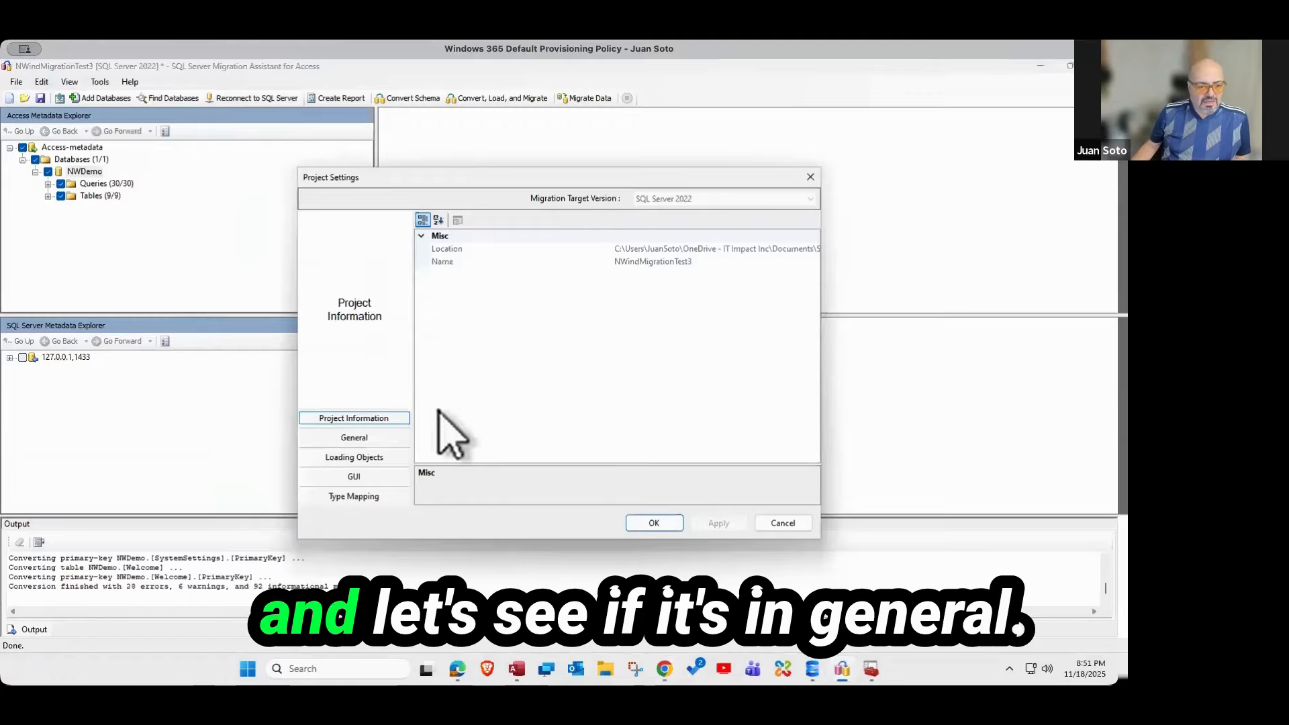
left_click(363, 437)
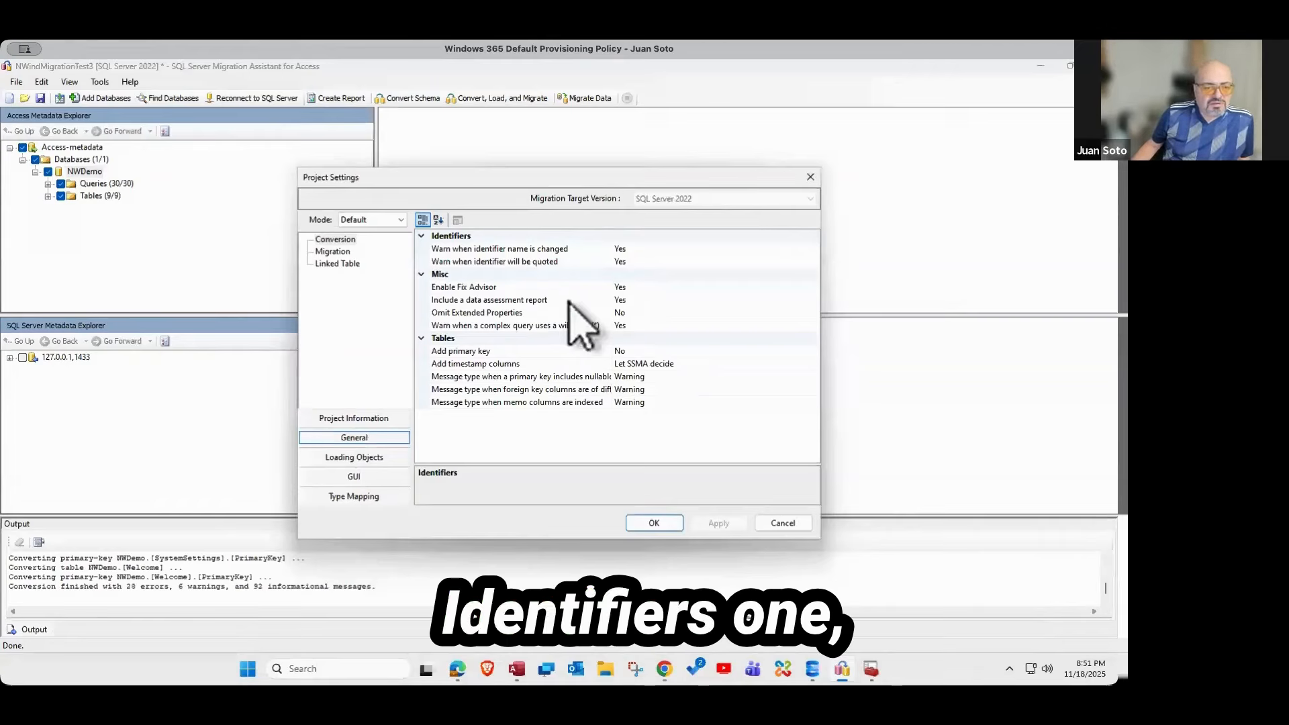
left_click(334, 253)
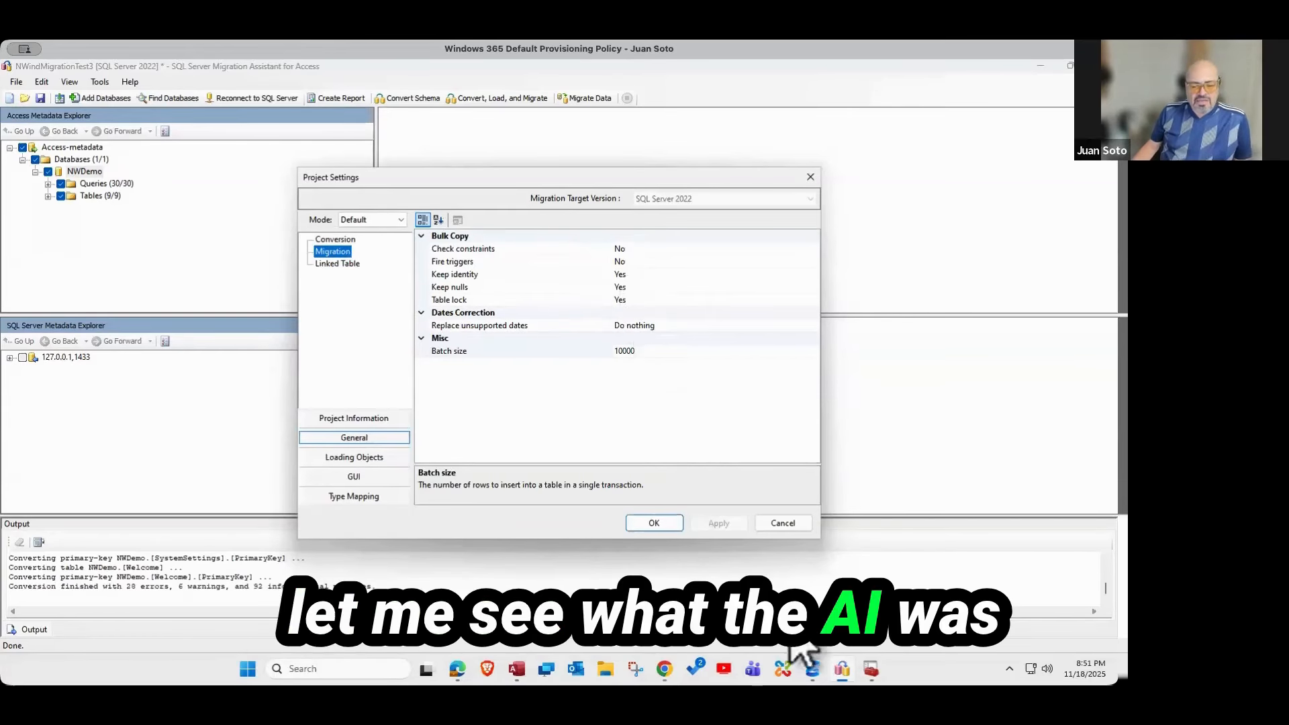
- Switch back to Gemini in Chrome and check the settings path for timestamp columns, highlighting "Conversion" in it
left_click(665, 671)
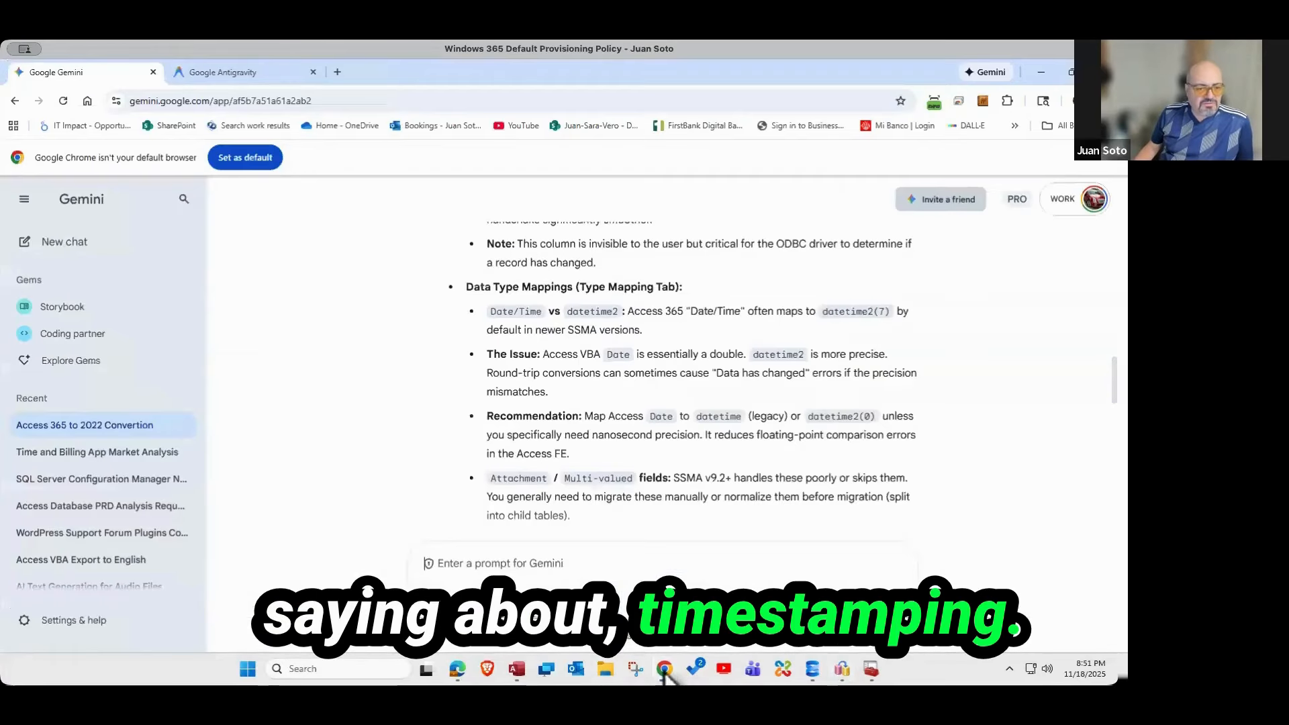
scroll(541, 319, "up", 3)
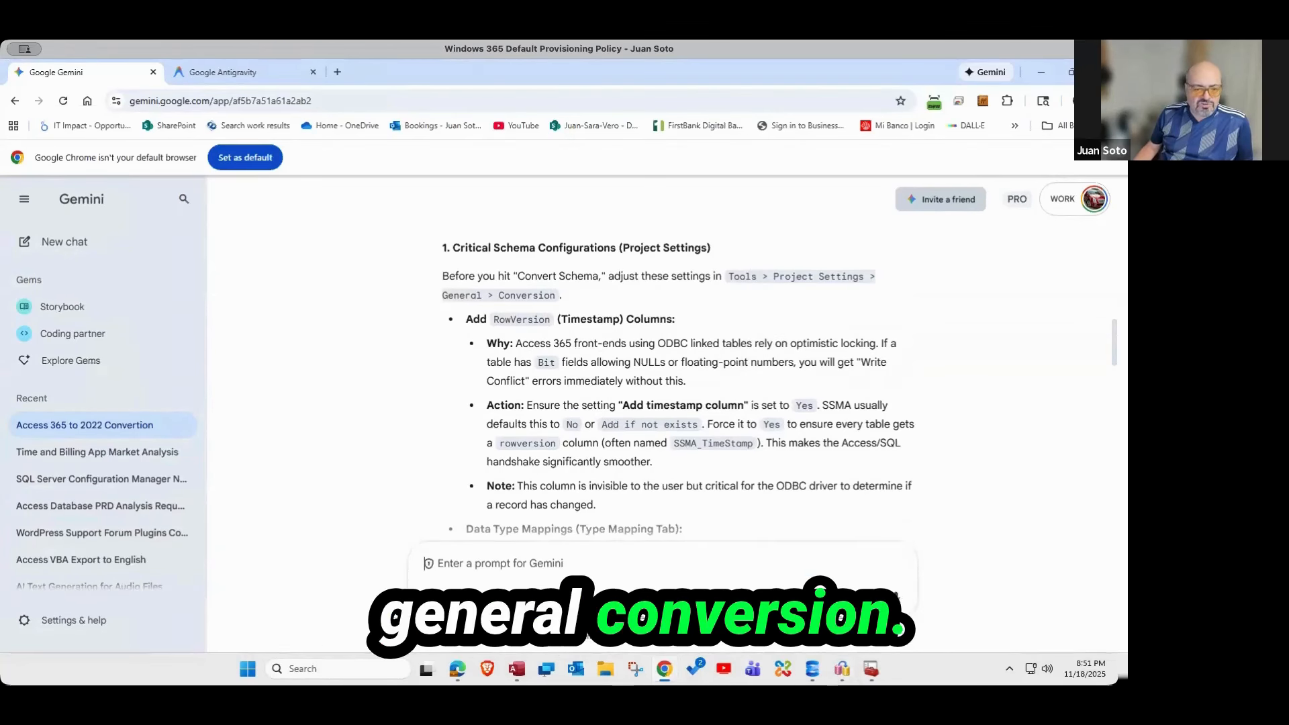
double_click(527, 295)
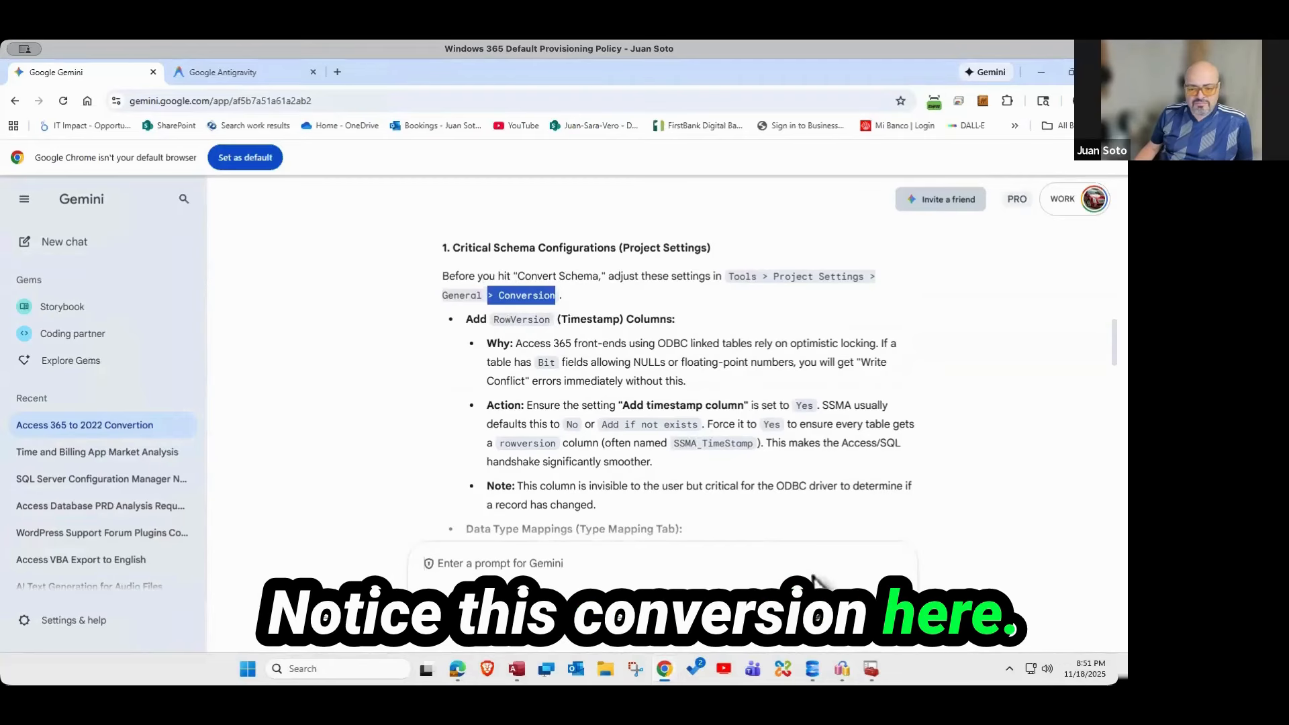
- Switch to SQL Server Migration Assistant for Access and set the Add timestamp columns conversion option to Always
left_click(842, 669)
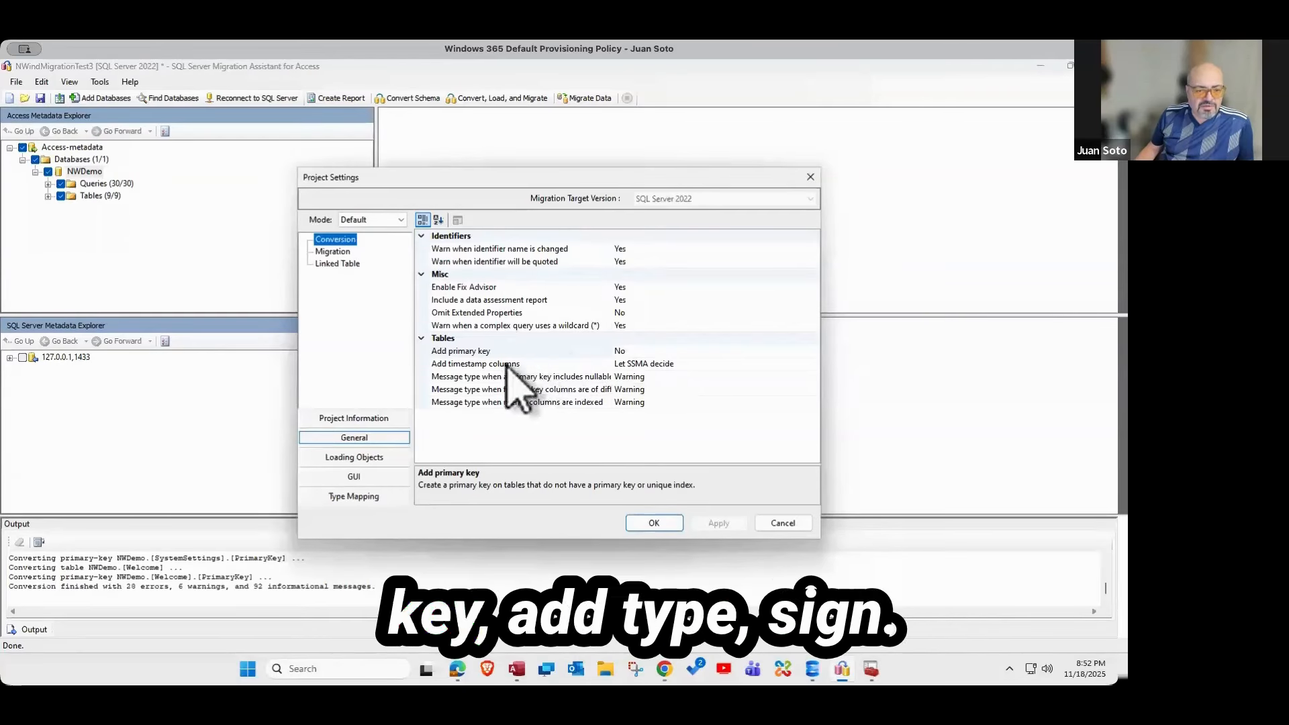
left_click(650, 363)
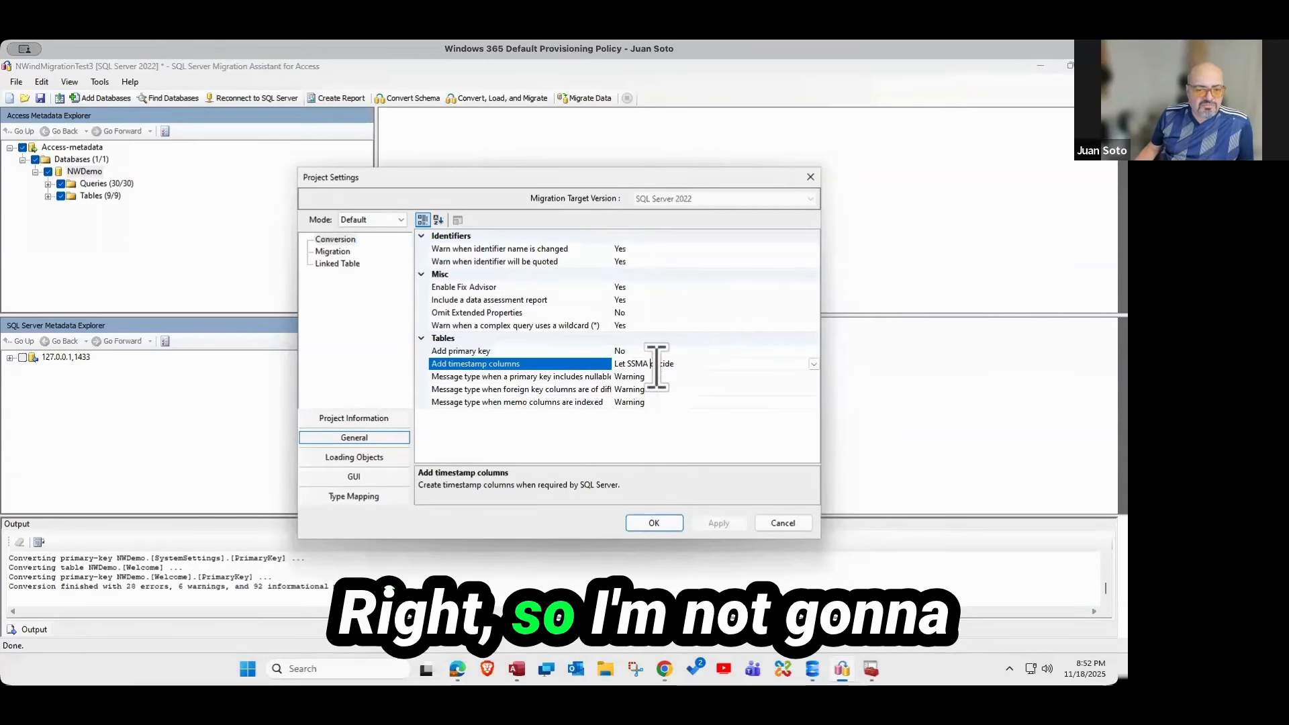
left_click(814, 364)
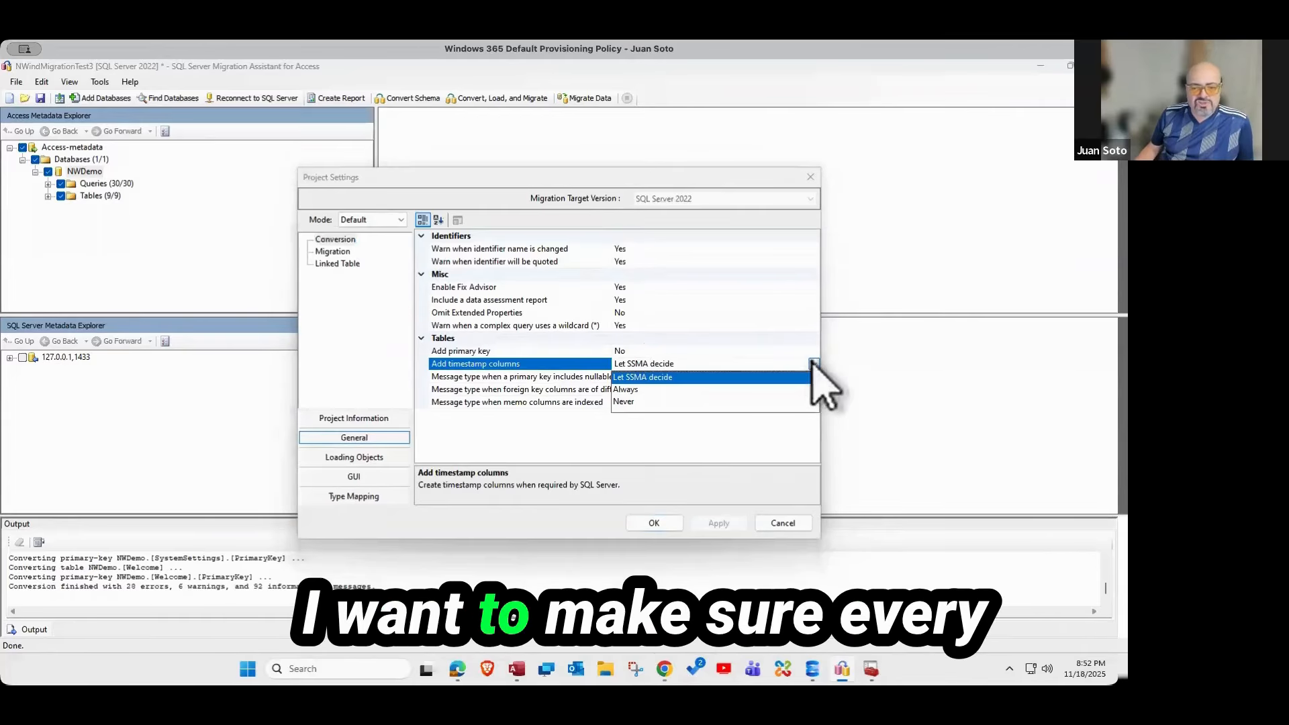
left_click(628, 390)
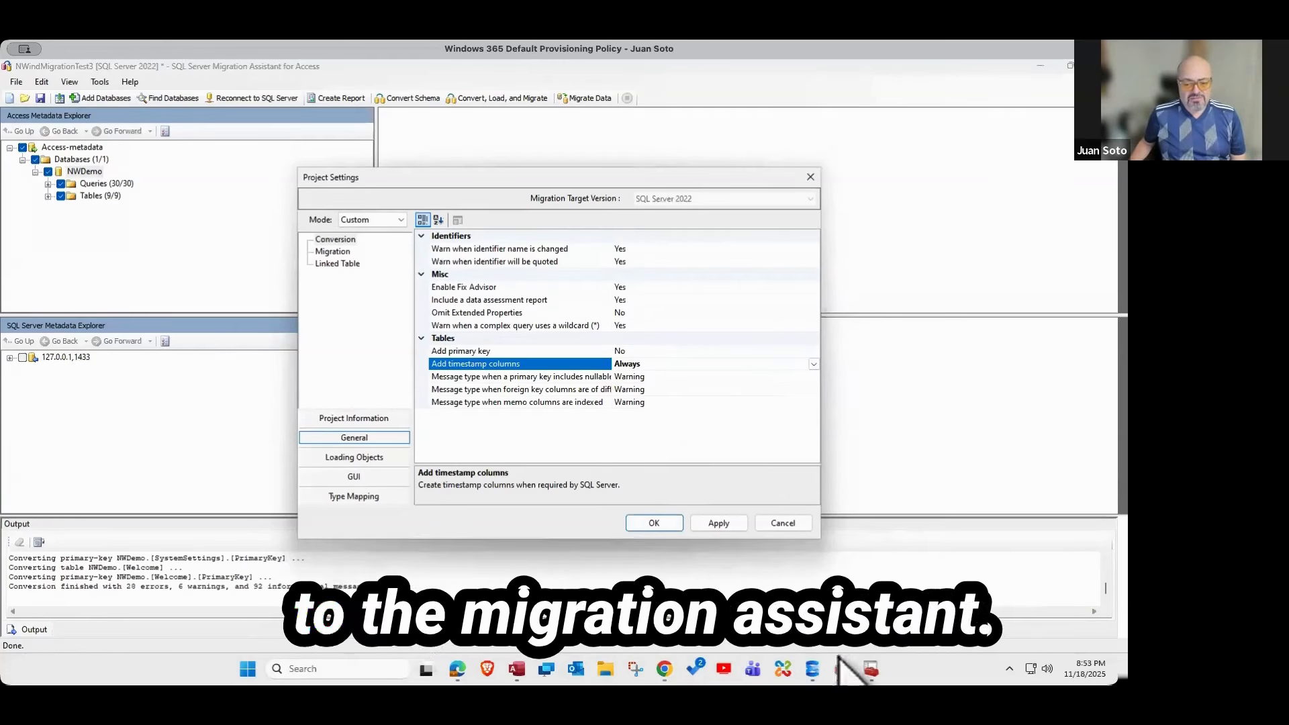
- Switch back to Gemini in Chrome and read the data type mapping advice, highlighting the recommended datetime2(0) type
mouse_move(873, 673)
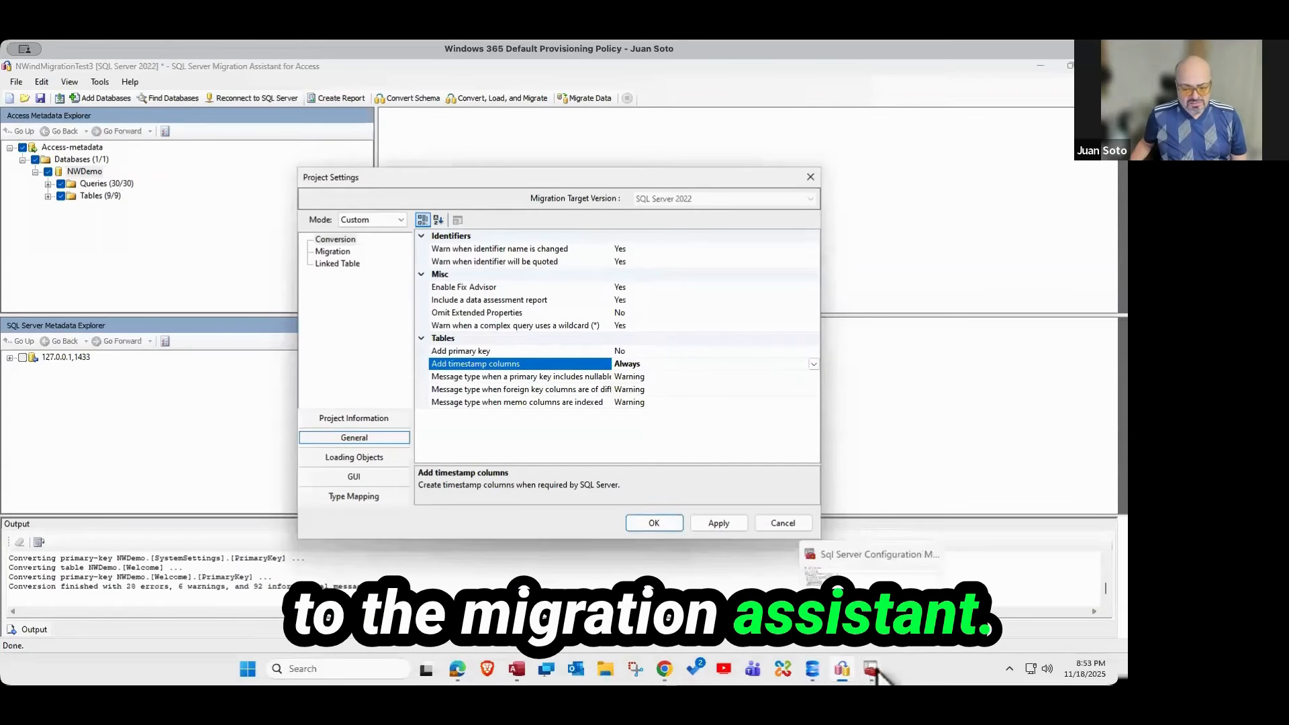
left_click(662, 676)
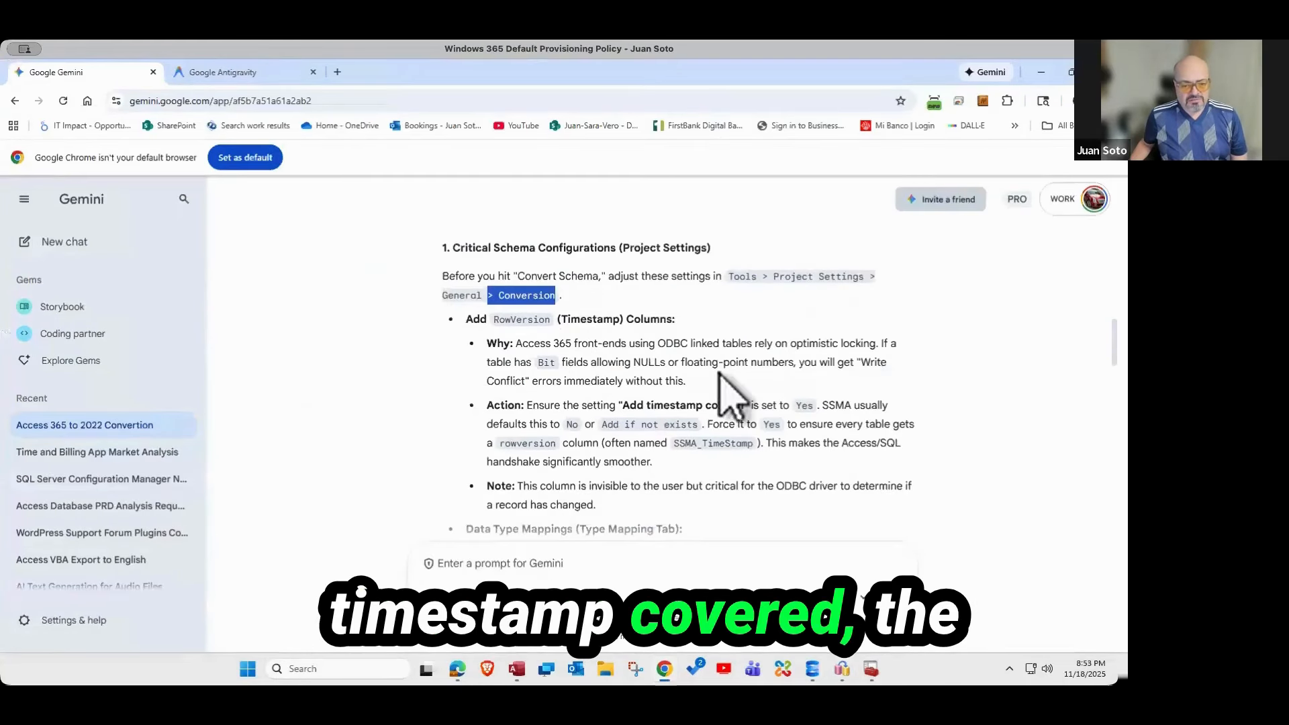
scroll(729, 396, "down", 3)
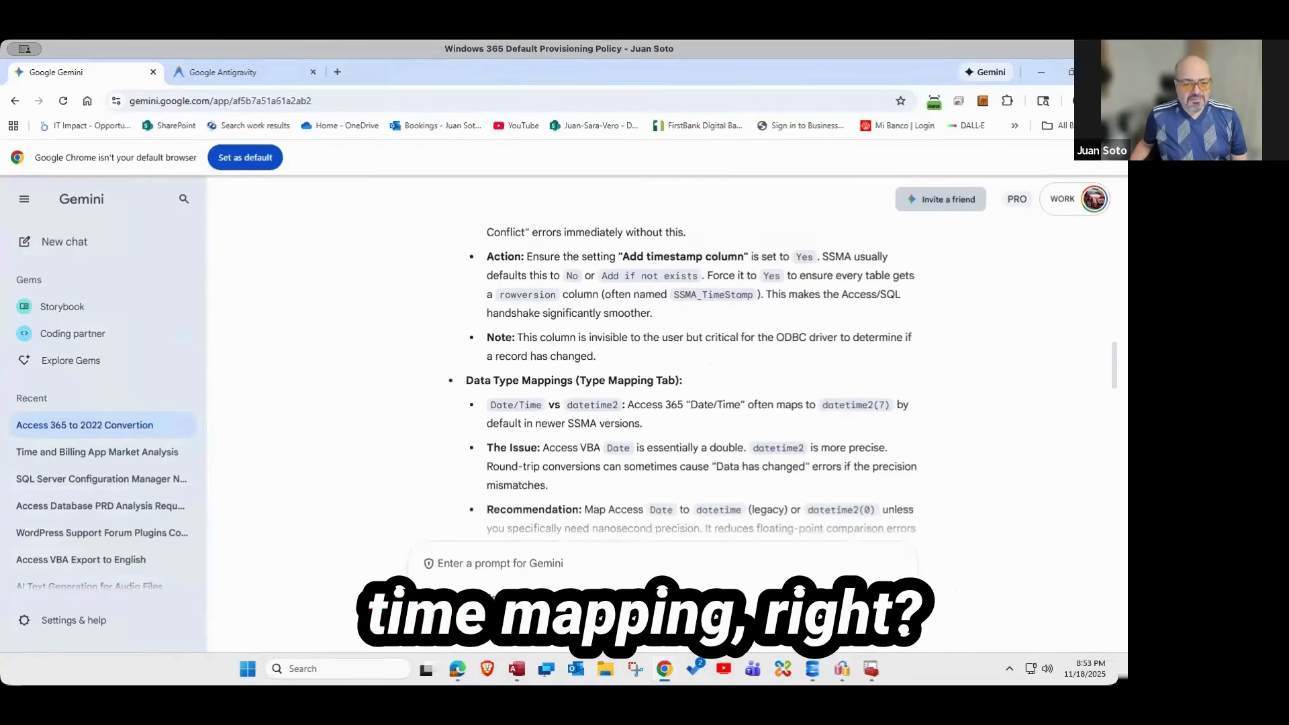
scroll(727, 451, "down", 1)
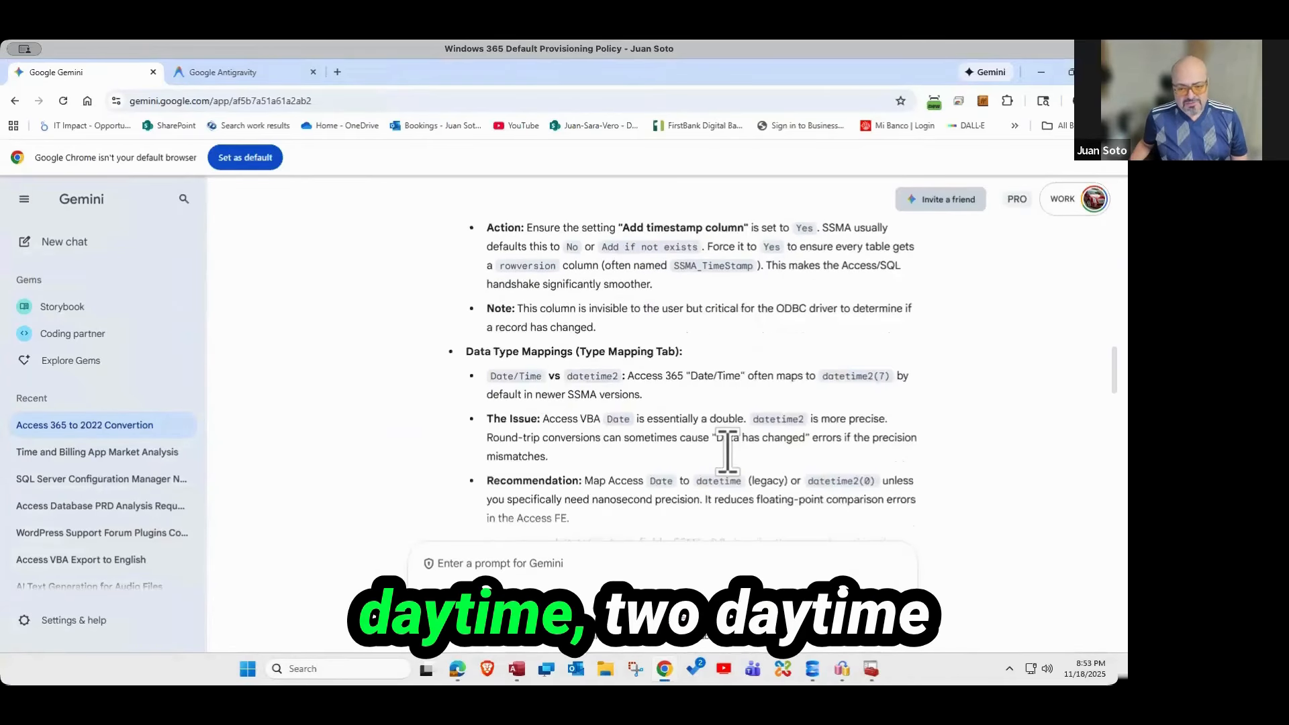
scroll(727, 451, "down", 1)
left_click_drag(808, 454, 854, 454)
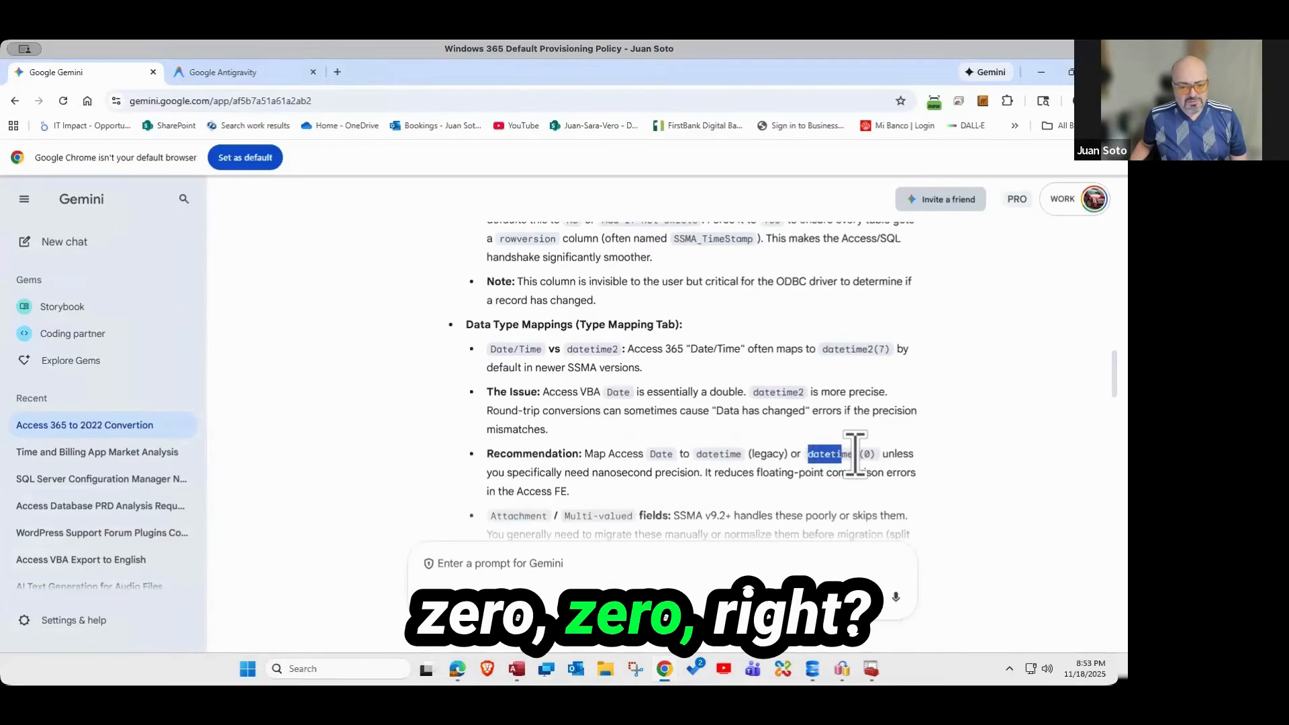
scroll(855, 455, "down", 1)
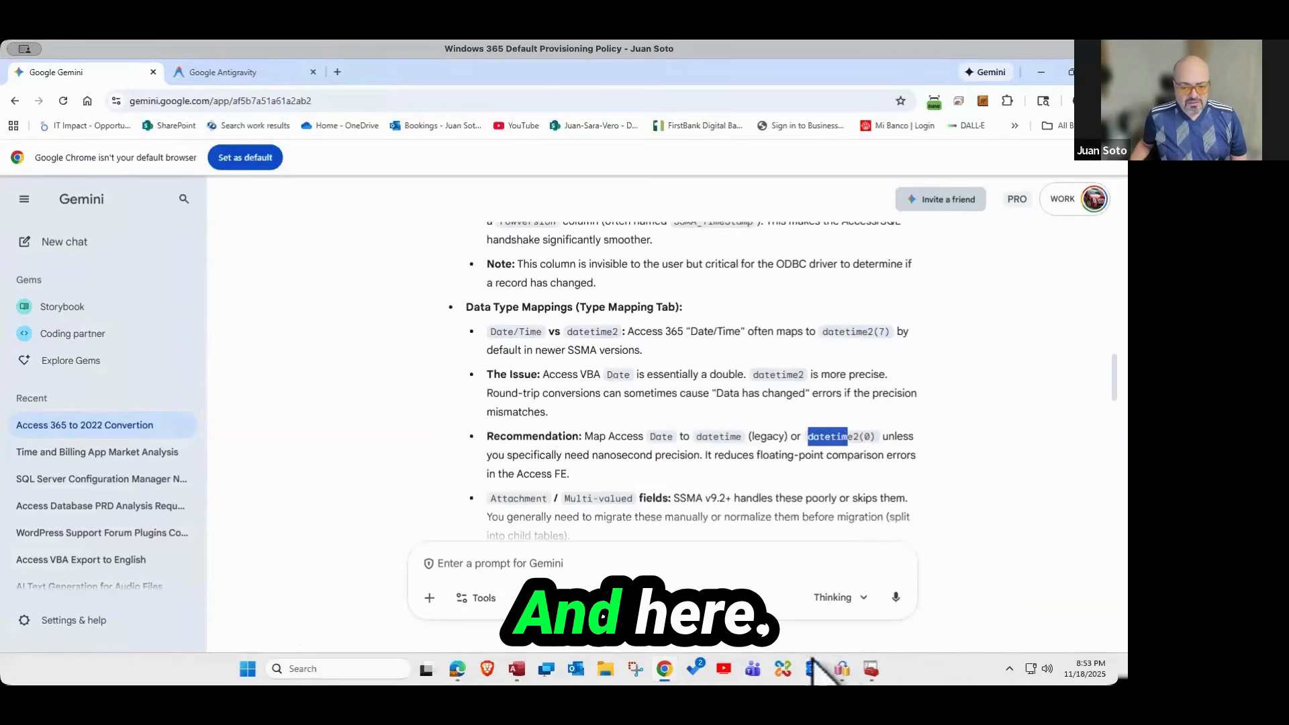
- Switch to SQL Server Migration Assistant and check the choices for replacing unsupported dates and the type mapping for the date source type
left_click(841, 669)
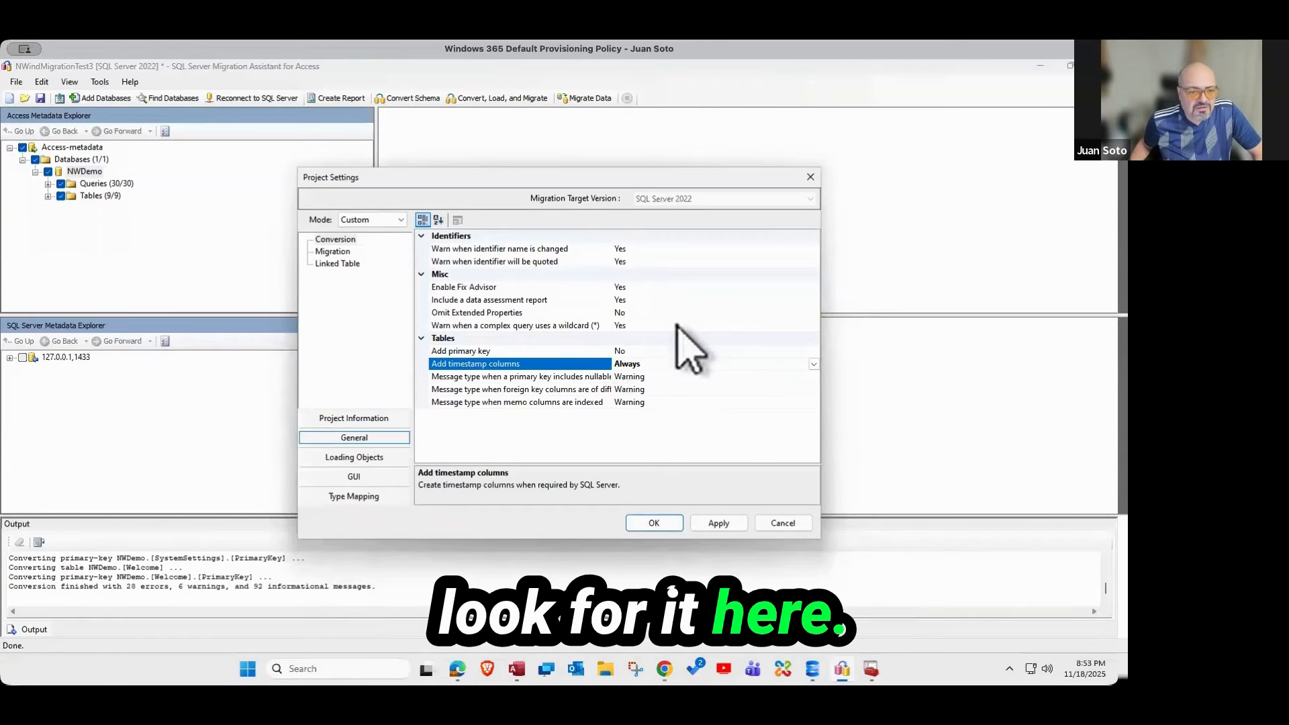
left_click(339, 258)
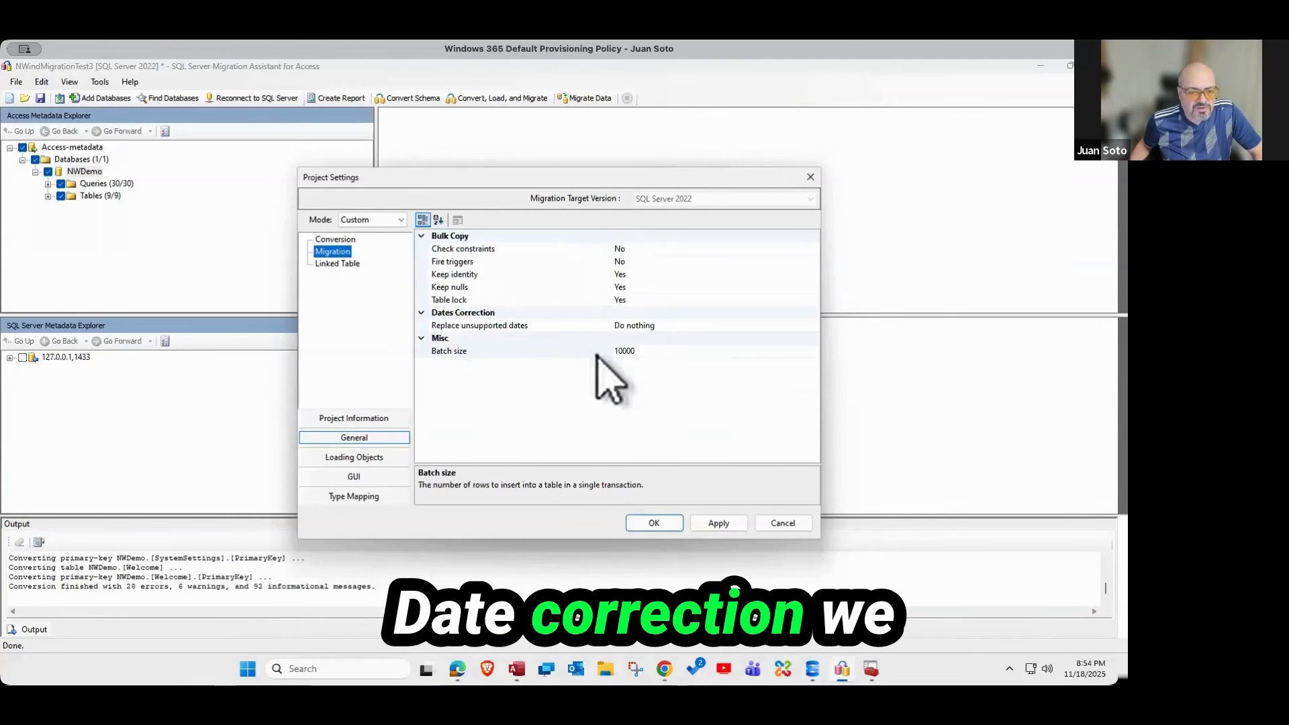
left_click(661, 326)
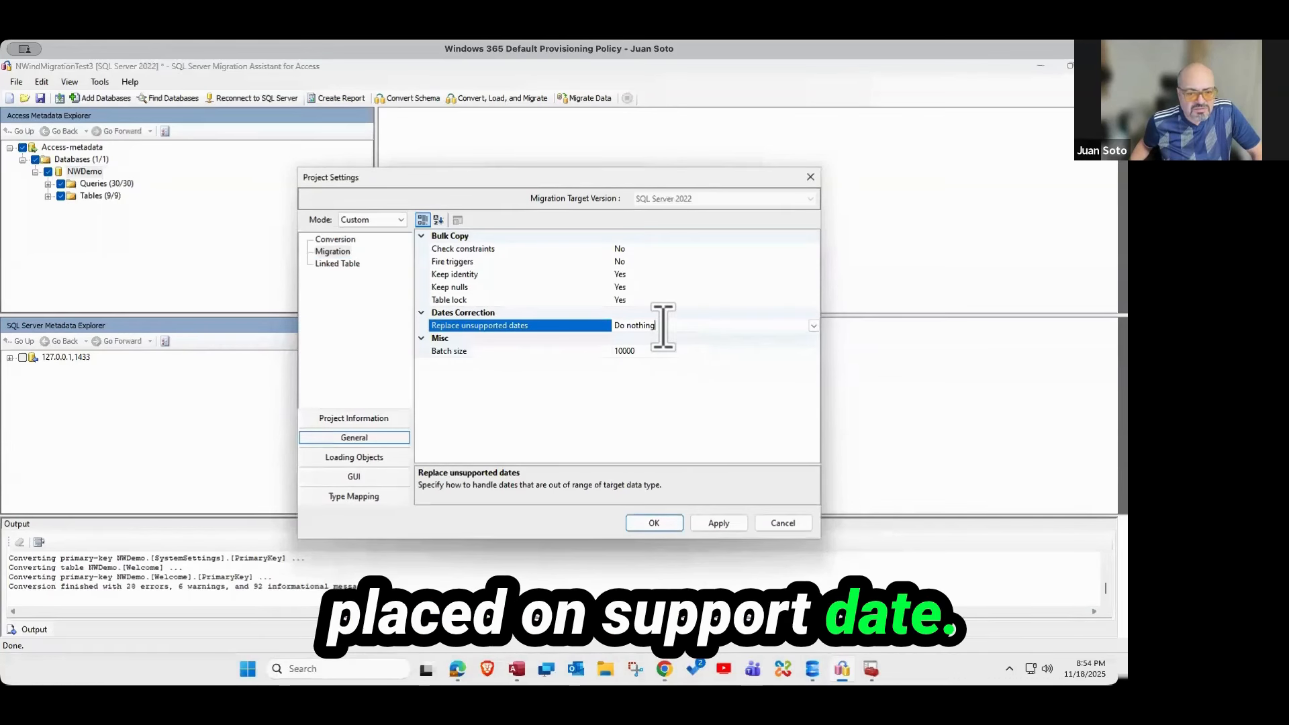
left_click(814, 326)
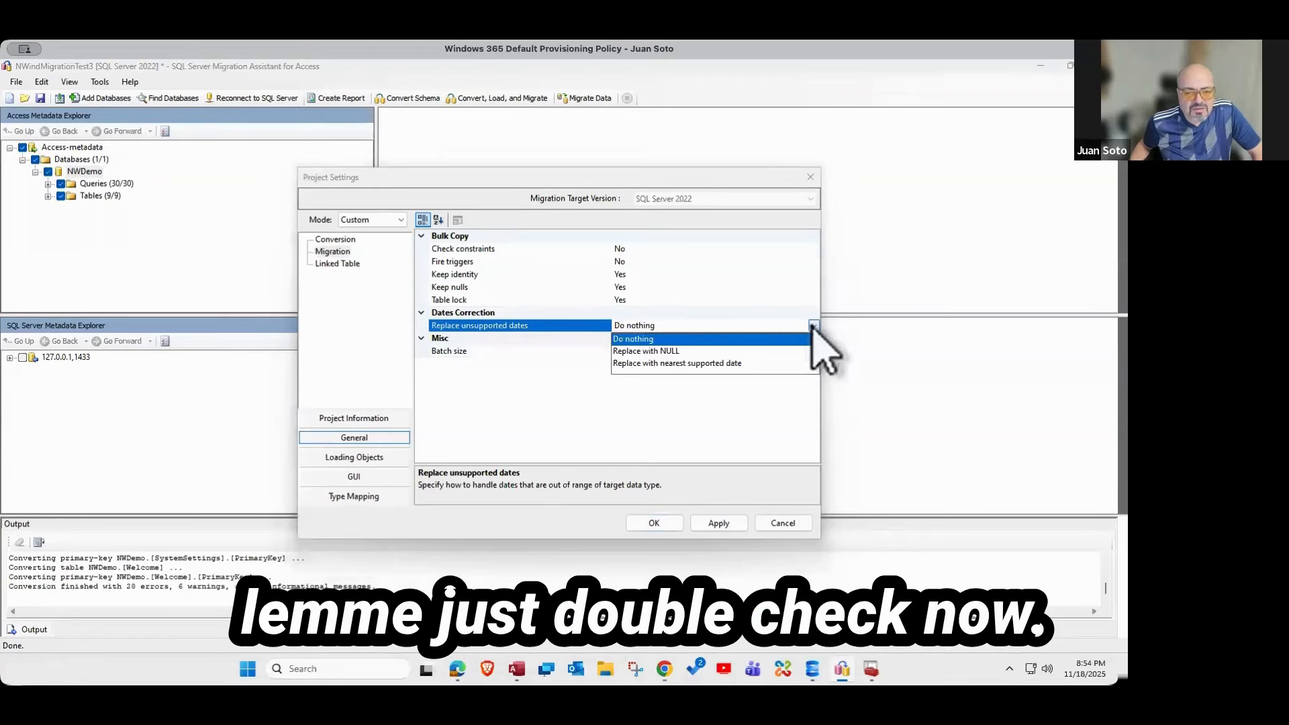
left_click(814, 326)
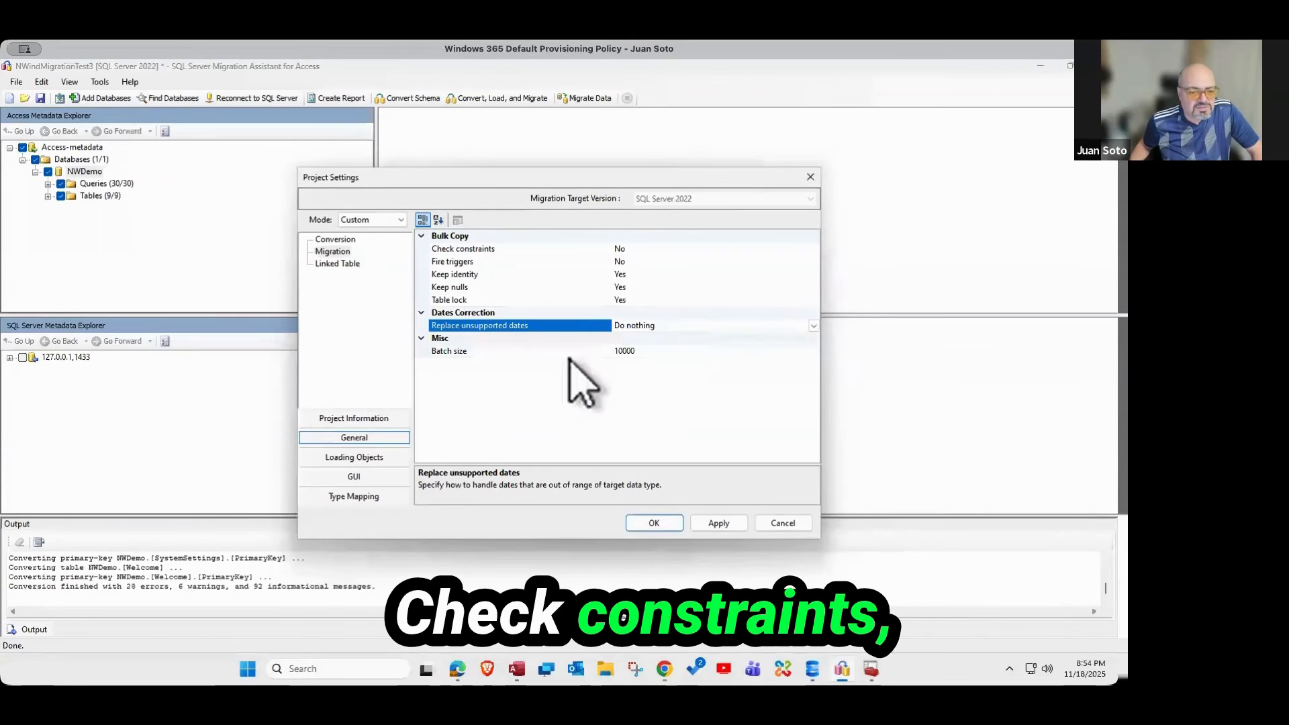
left_click(354, 498)
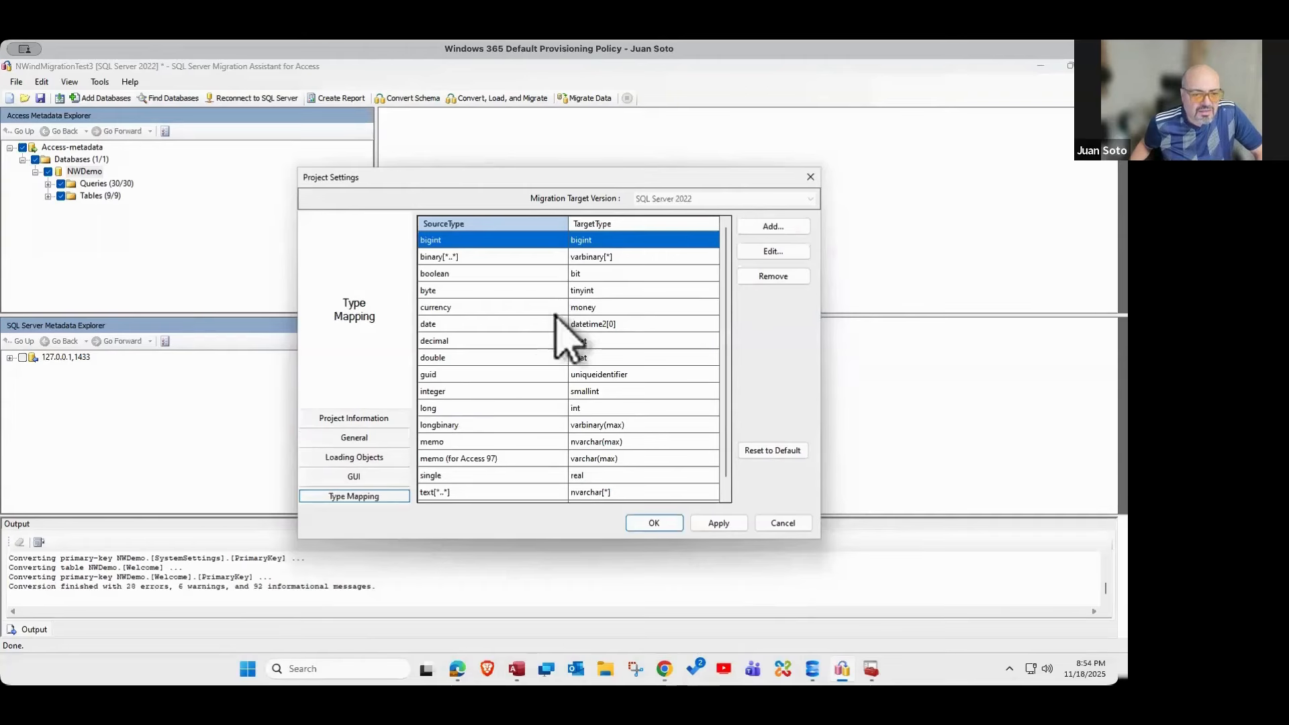
left_click(614, 325)
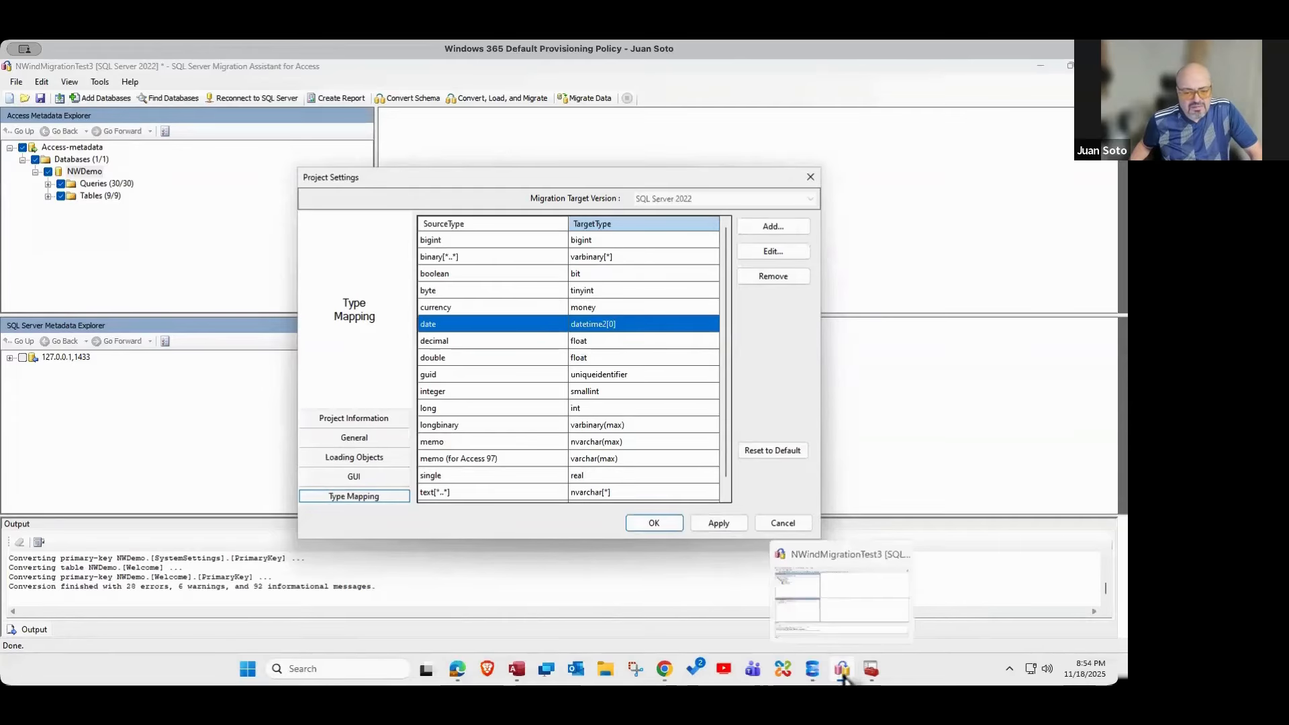
- Return to Gemini in Chrome and read the data migration and performance advice on batch size and identity inserts
left_click(659, 674)
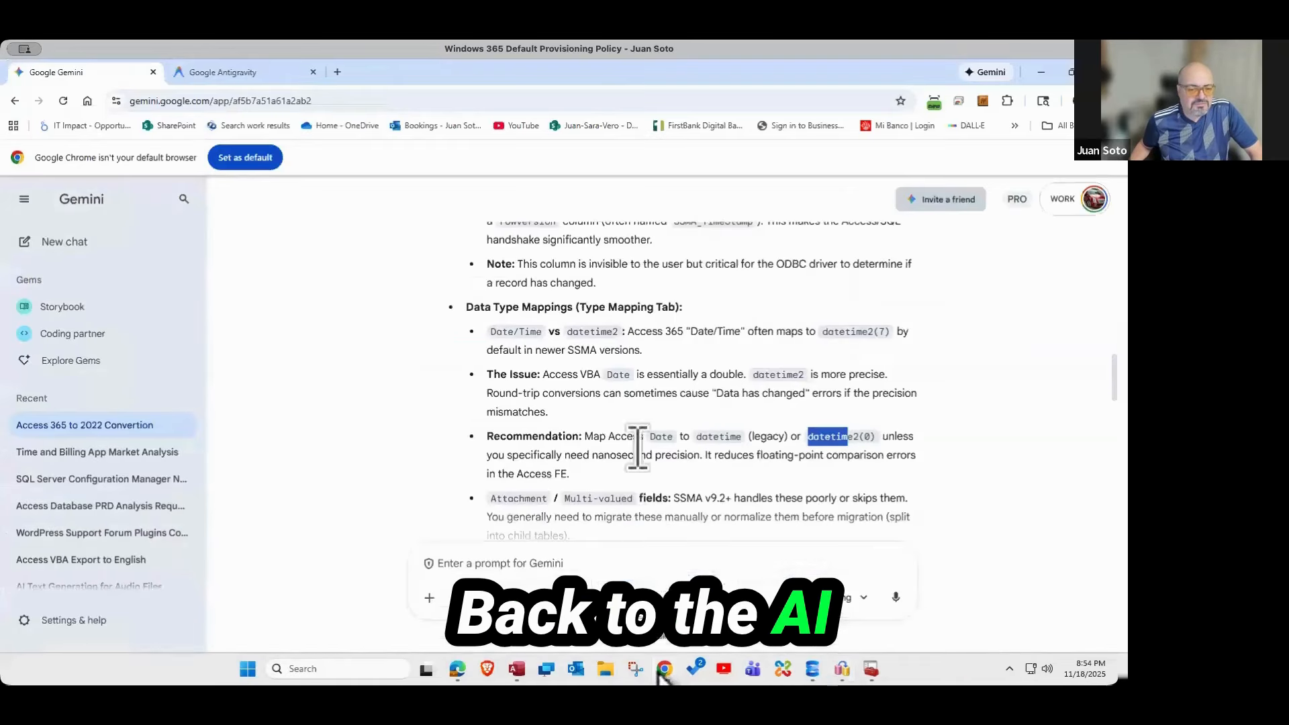
scroll(639, 463, "down", 3)
scroll(647, 470, "down", 3)
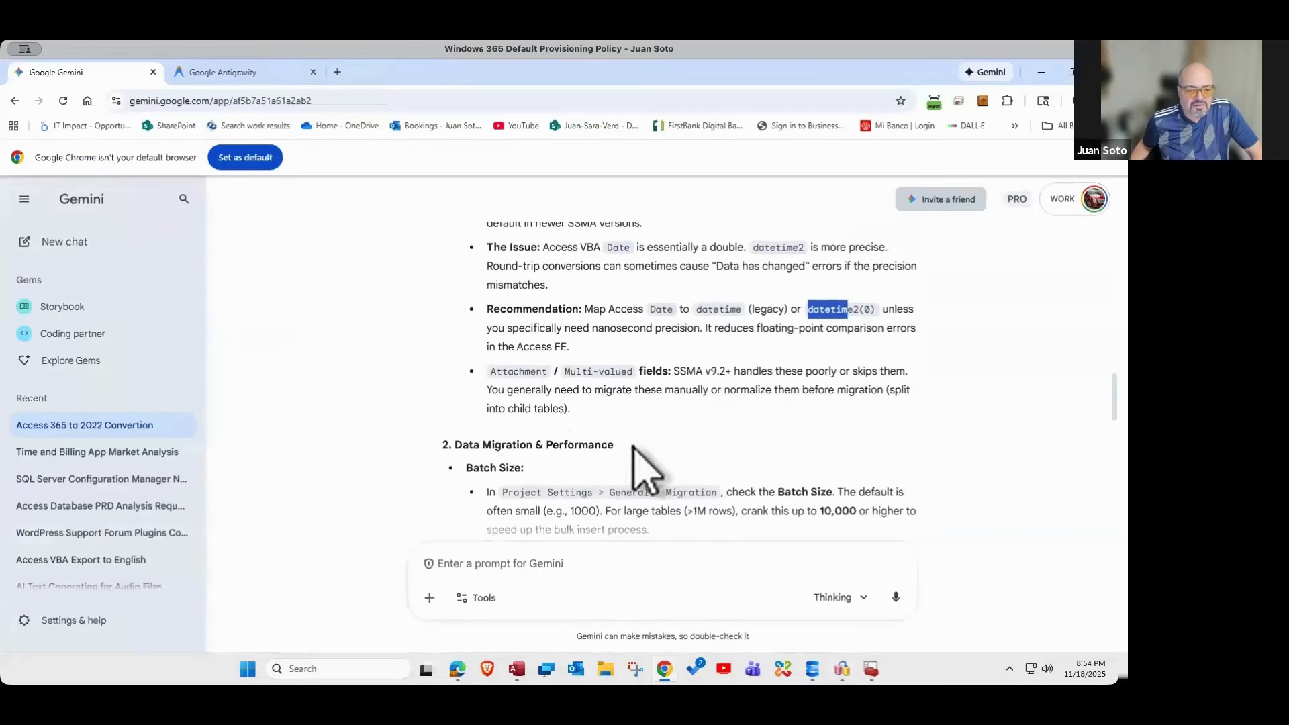
scroll(637, 449, "down", 1)
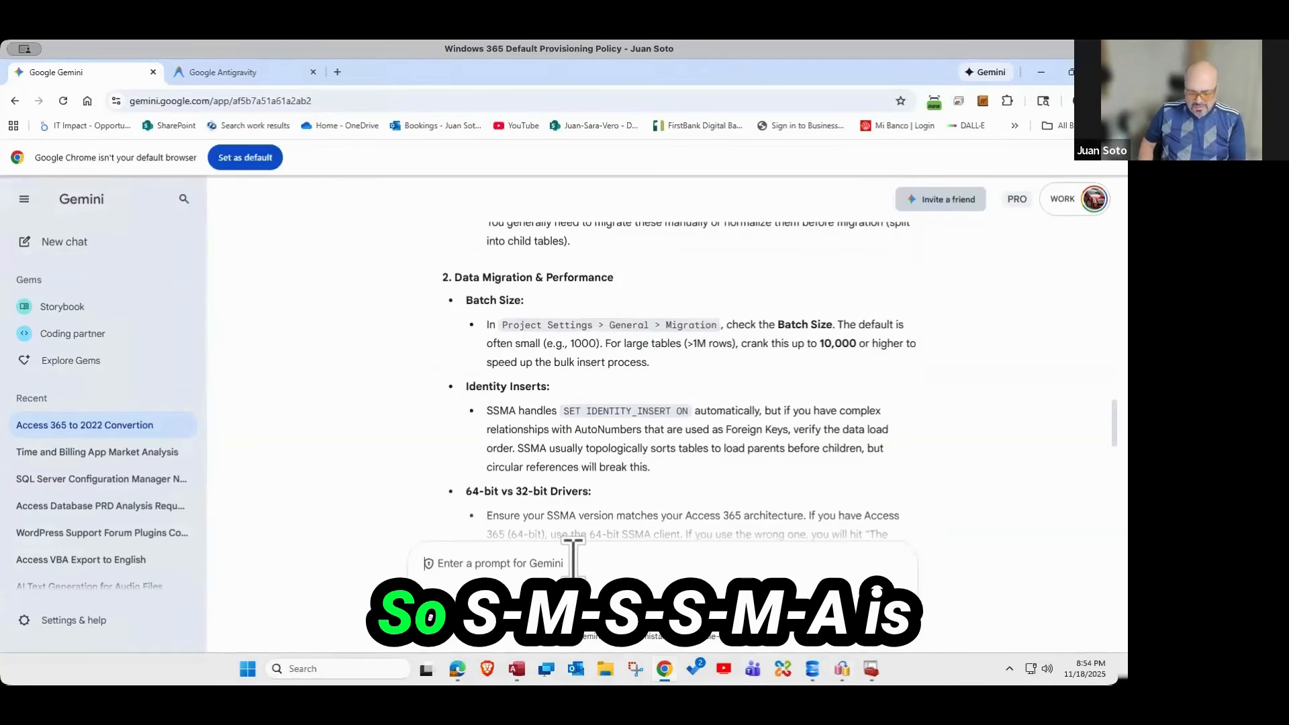
- Send Gemini the prompt "SSMA is telling me that a query using the function Year(date()) can't be converted, why?"
type("ss")
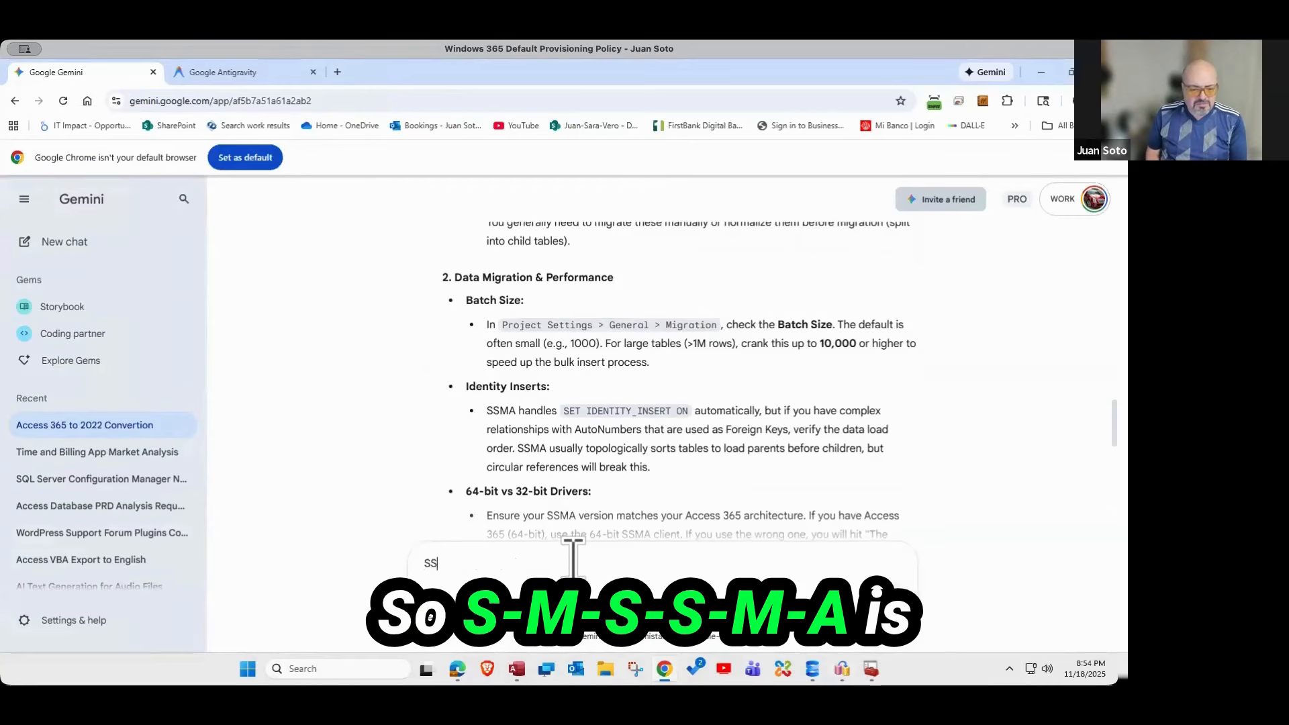
type("MA is t")
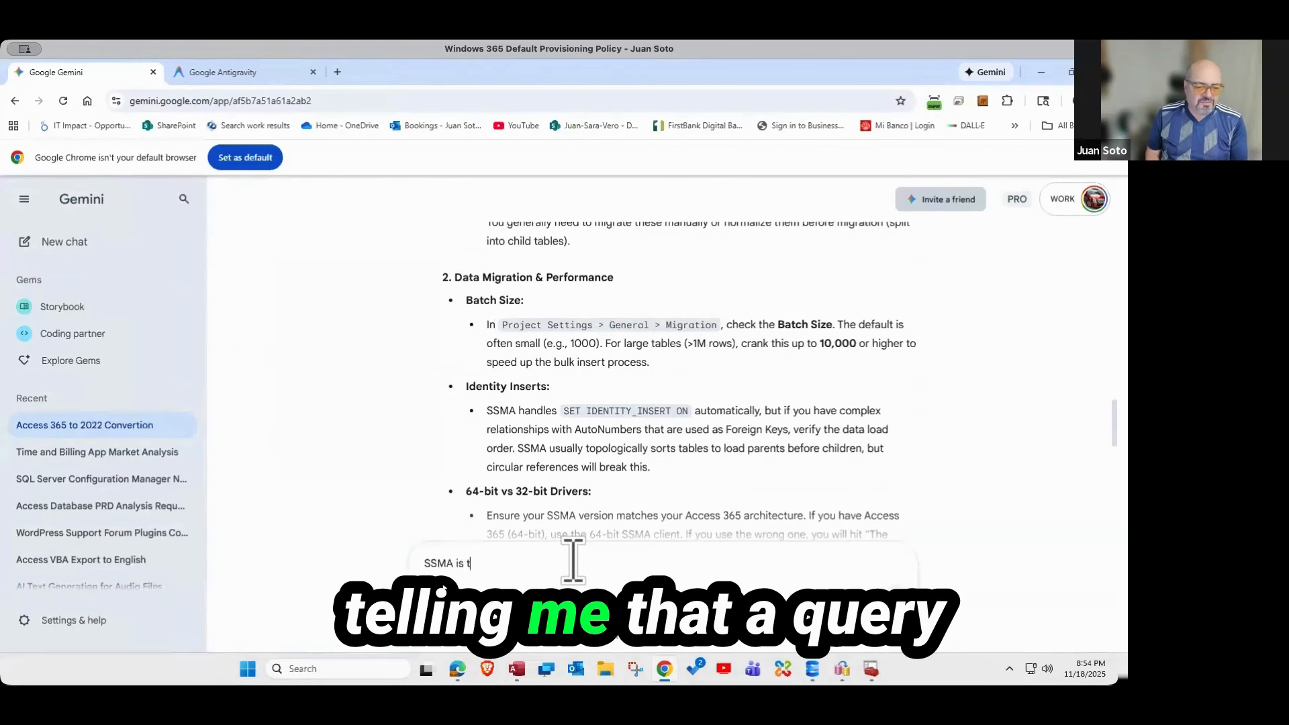
type("elling me that ")
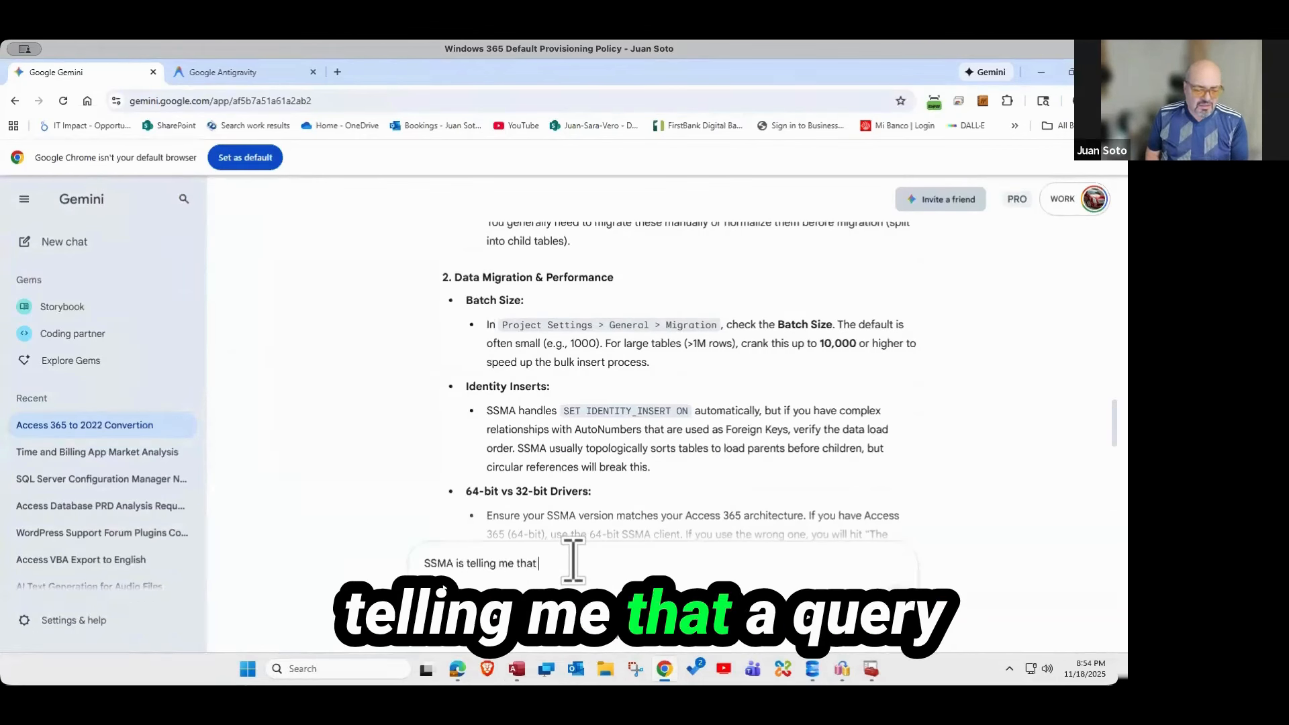
type("a query usi")
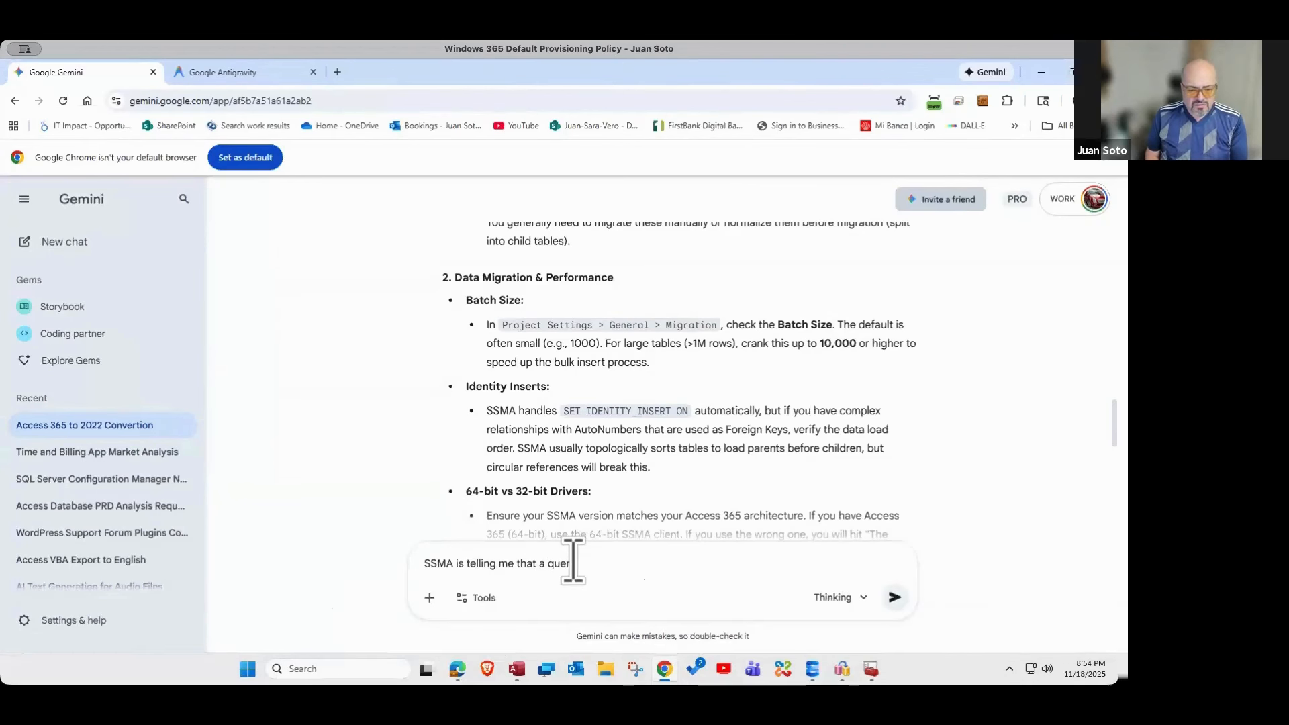
type("ng the function Year")
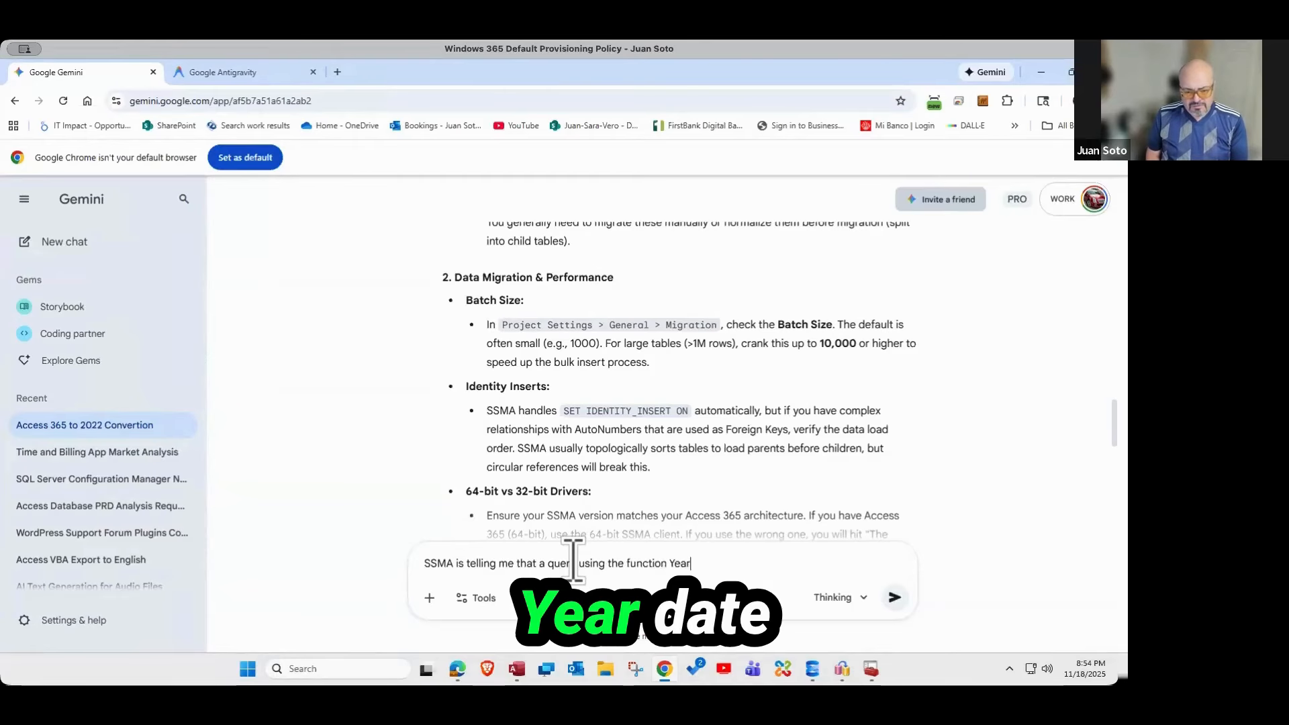
type("(date")
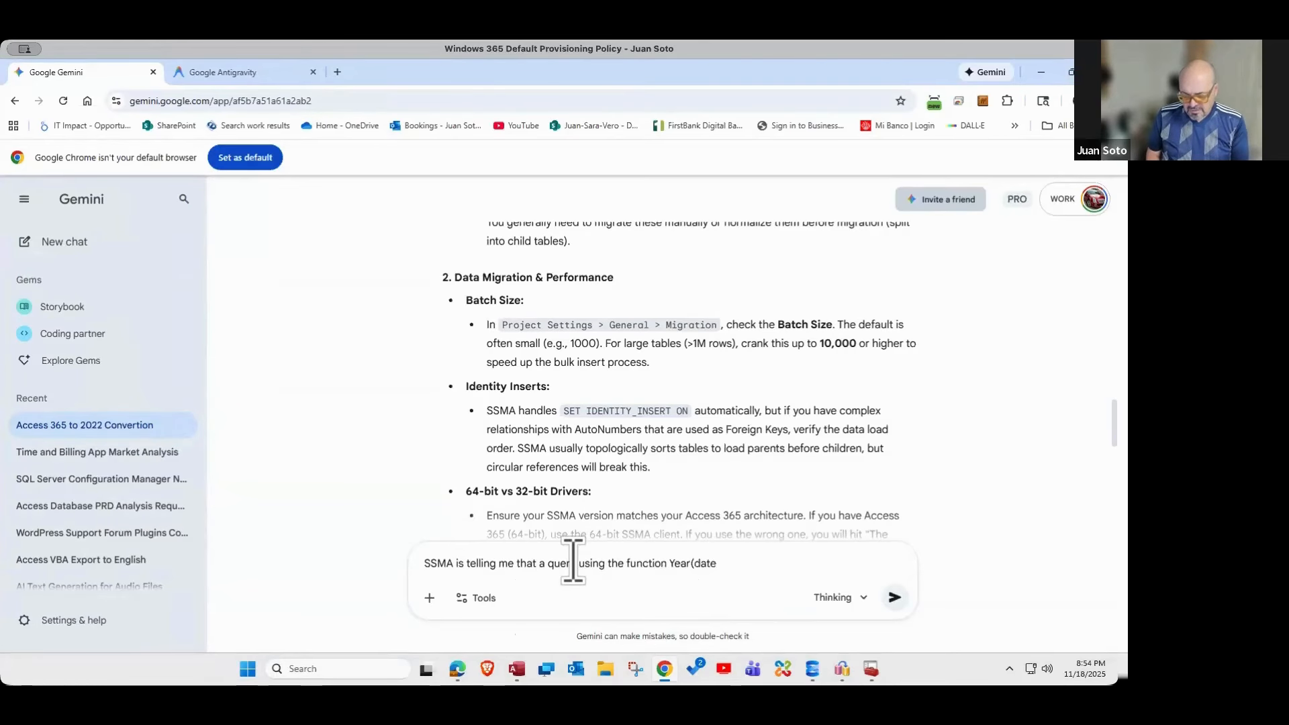
type("()) ")
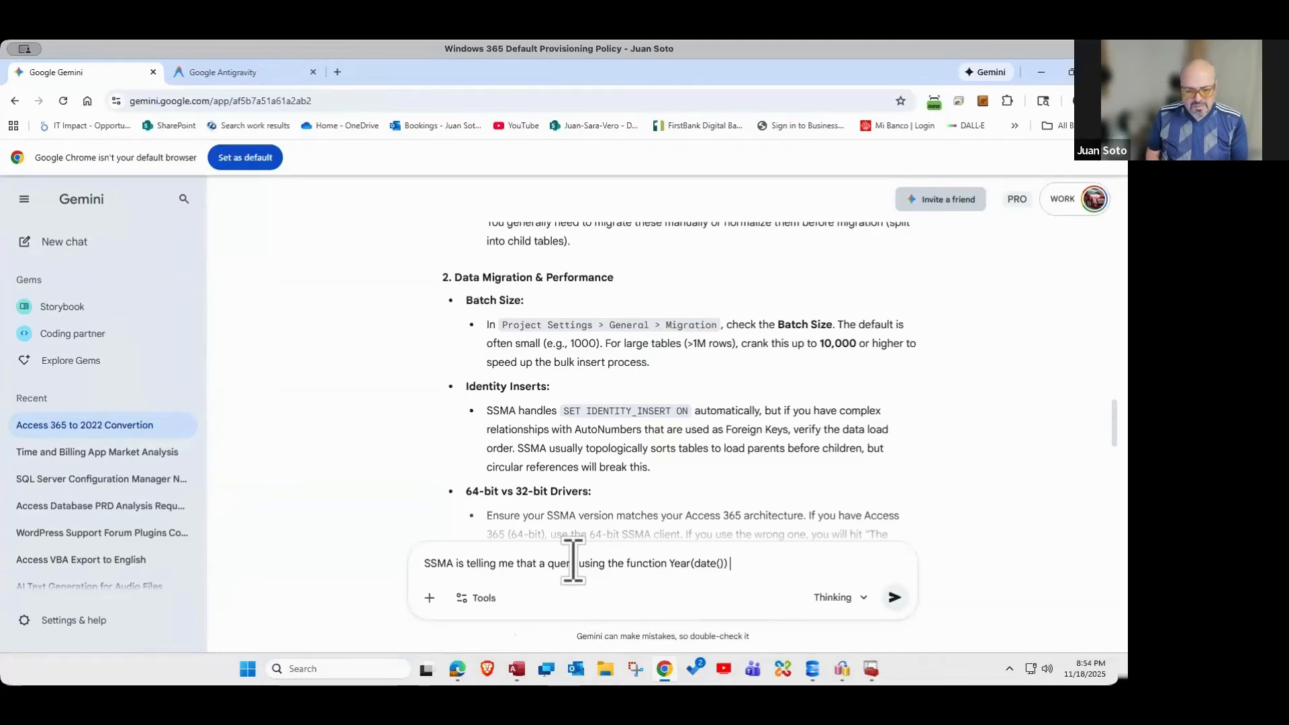
type("can't be c")
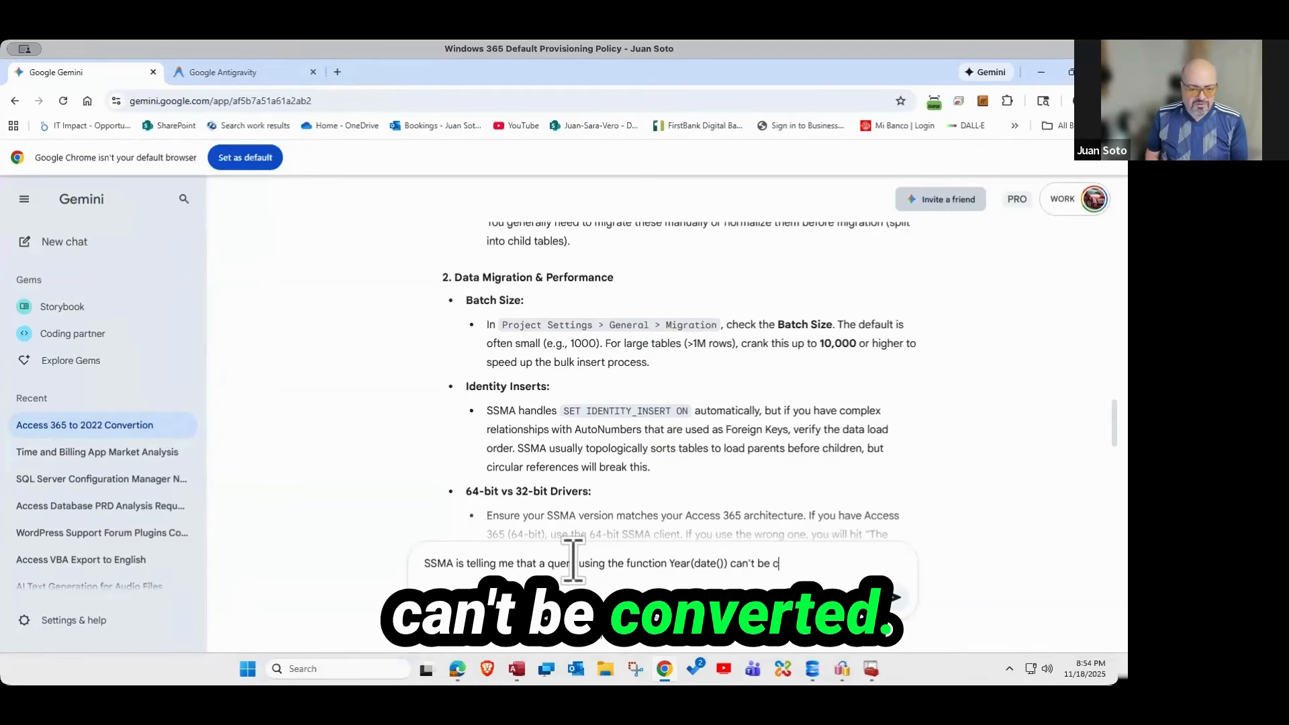
type("onverted, wh")
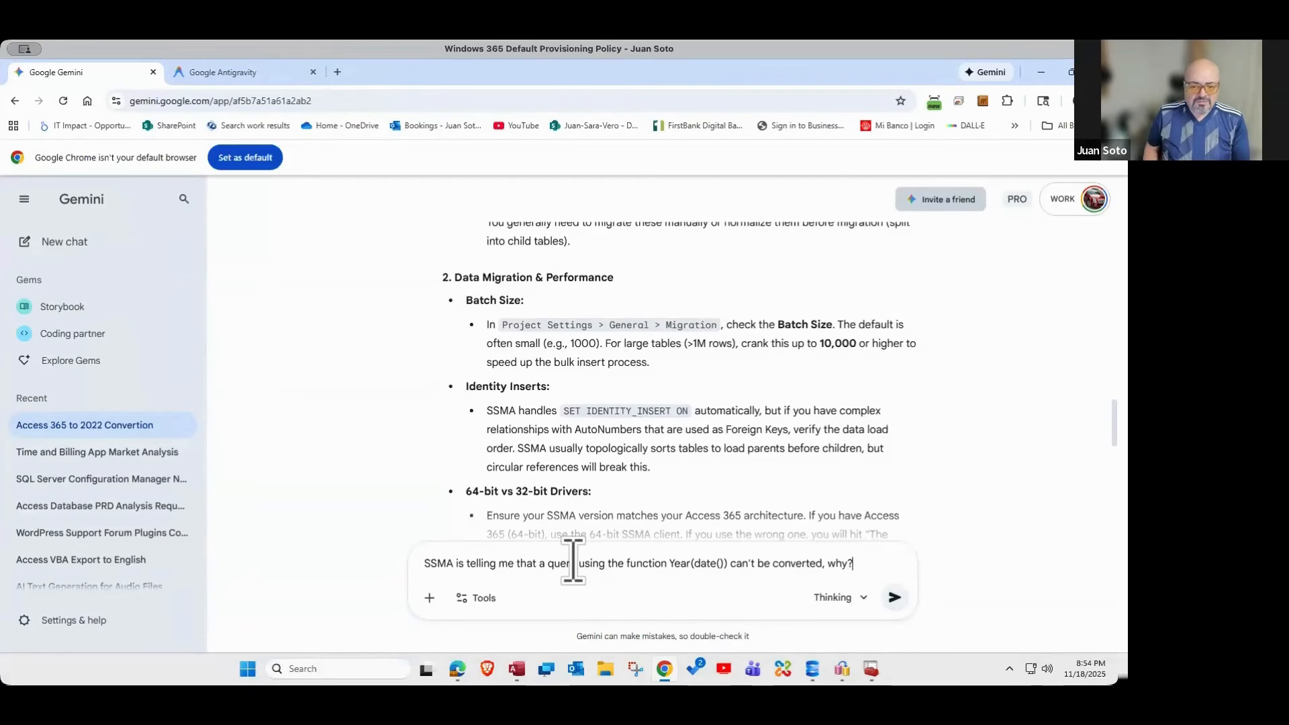
type("y?")
key("Return")
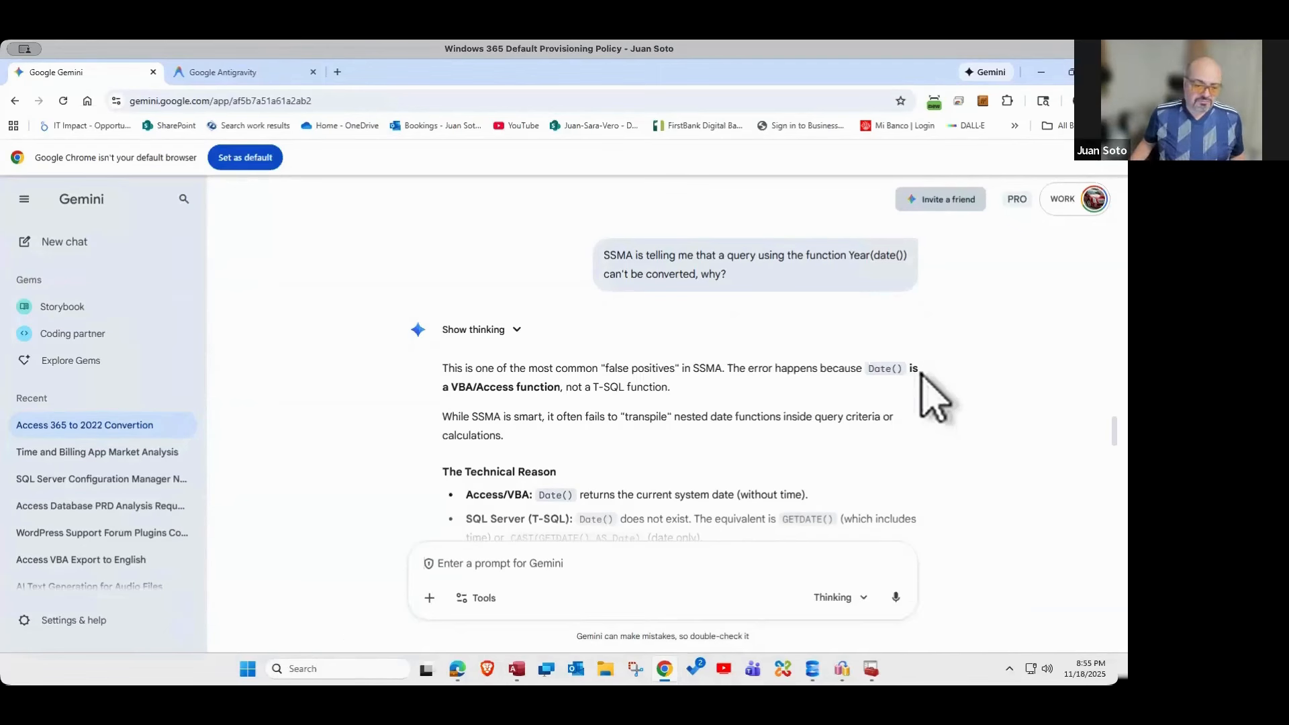
- Read Gemini's technical reason for the Date() conversion error, highlighting the note on Date() in SQL Server
scroll(921, 373, "down", 2)
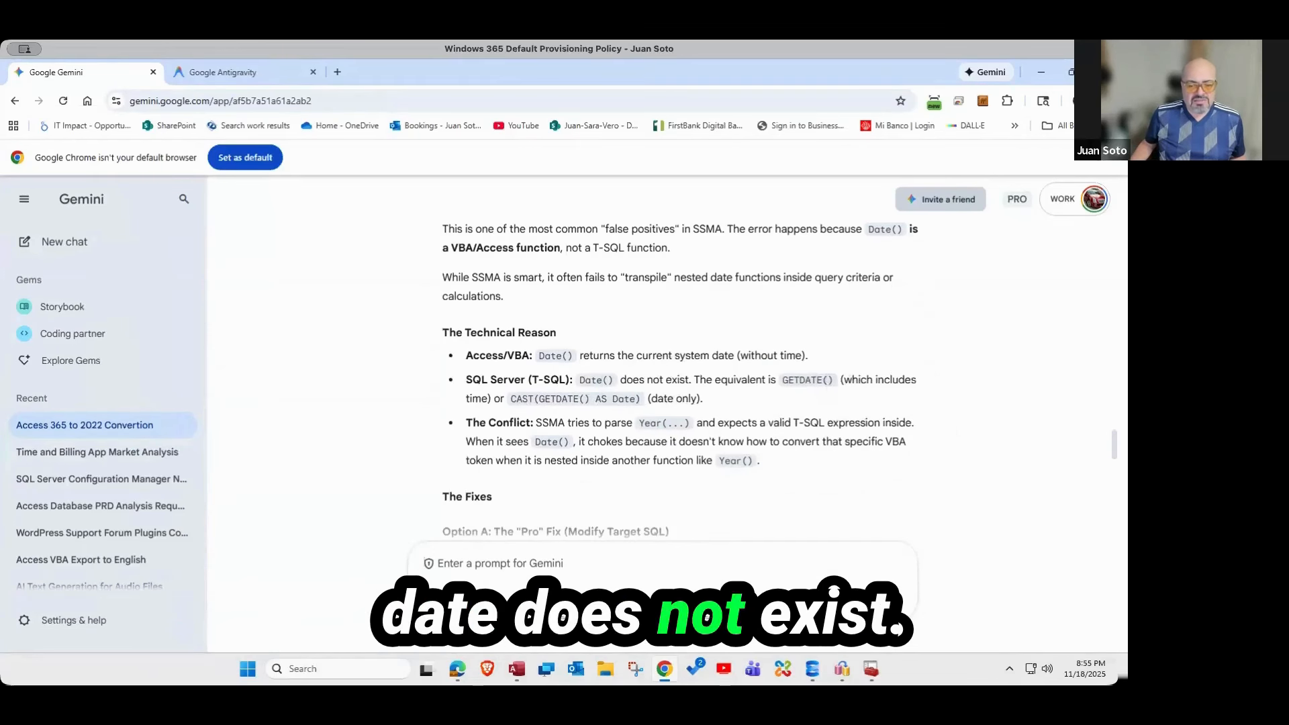
left_click_drag(577, 380, 673, 378)
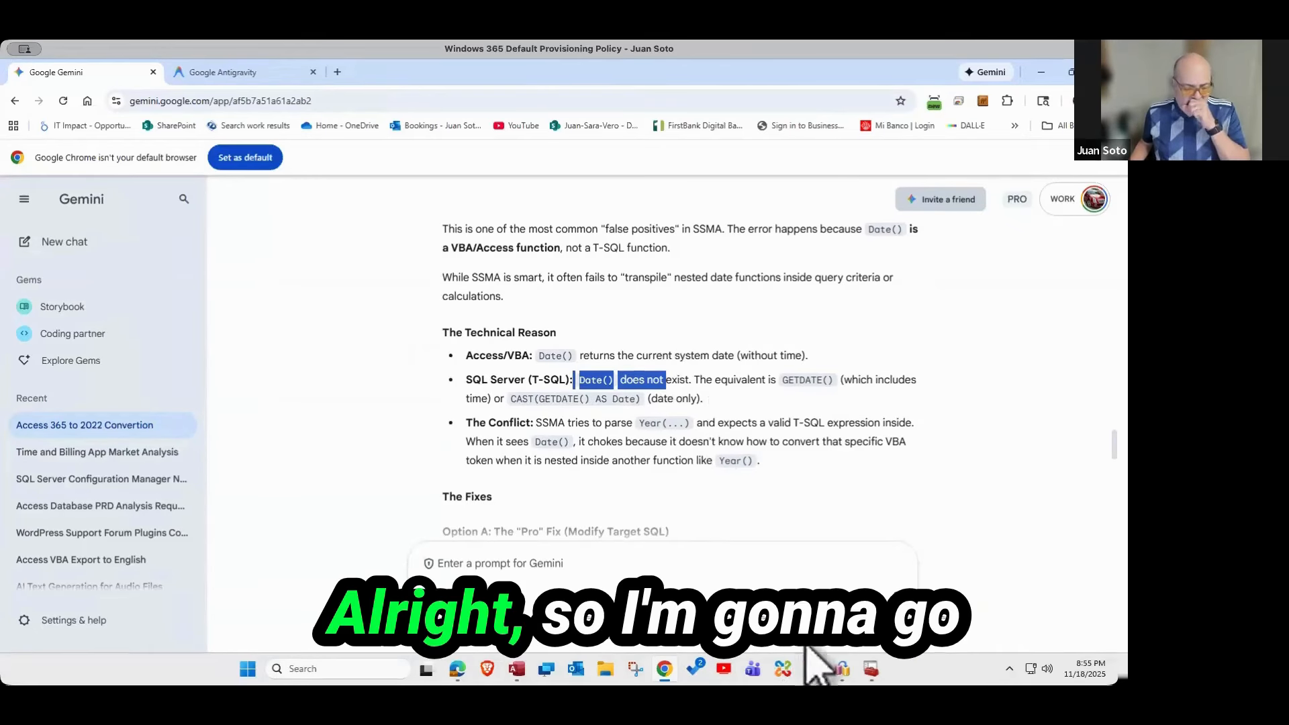
- Switch to SQL Server Migration Assistant, accept the project settings and create a new NWDemo conversion report with Queries excluded
left_click(844, 671)
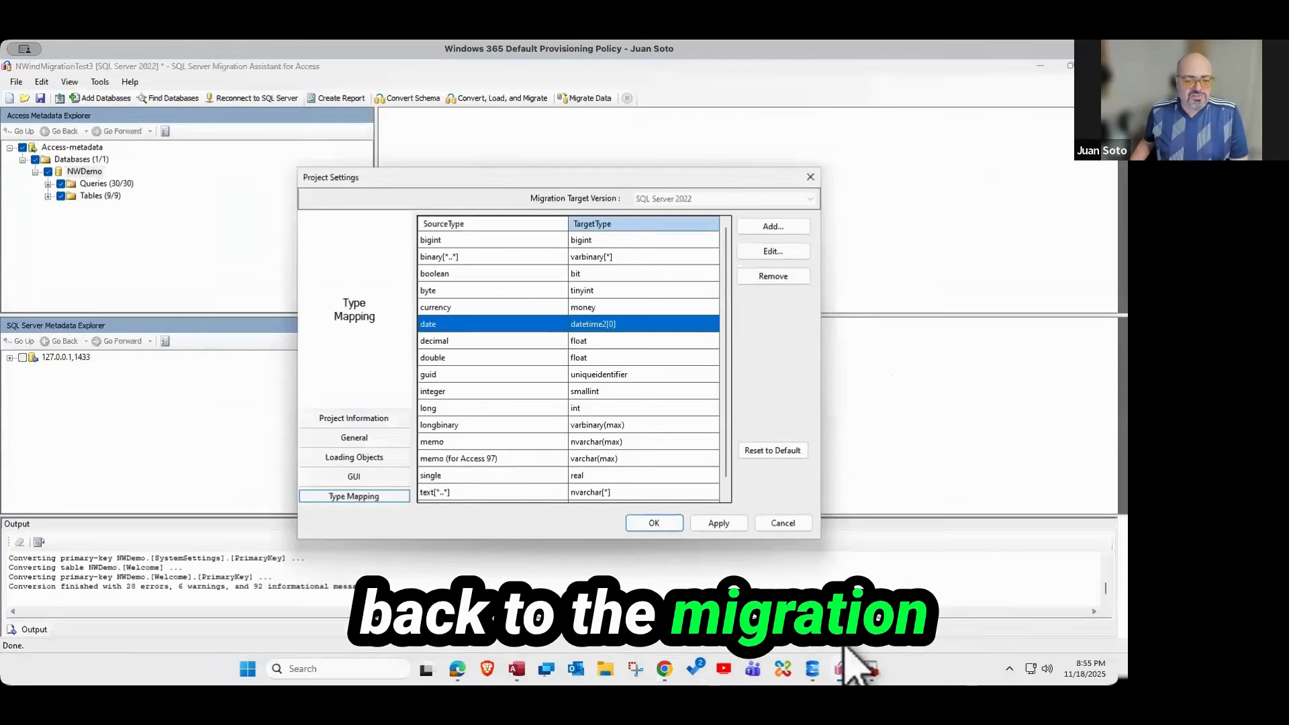
left_click(655, 524)
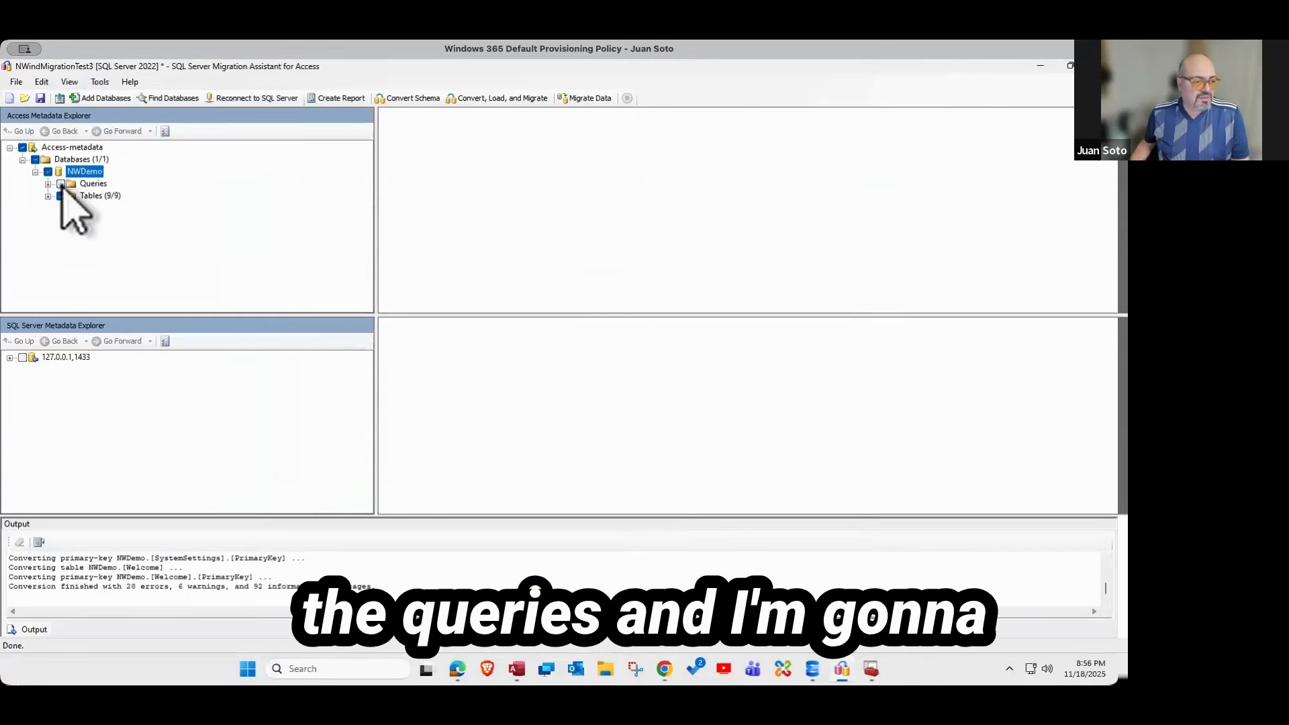
right_click(83, 171)
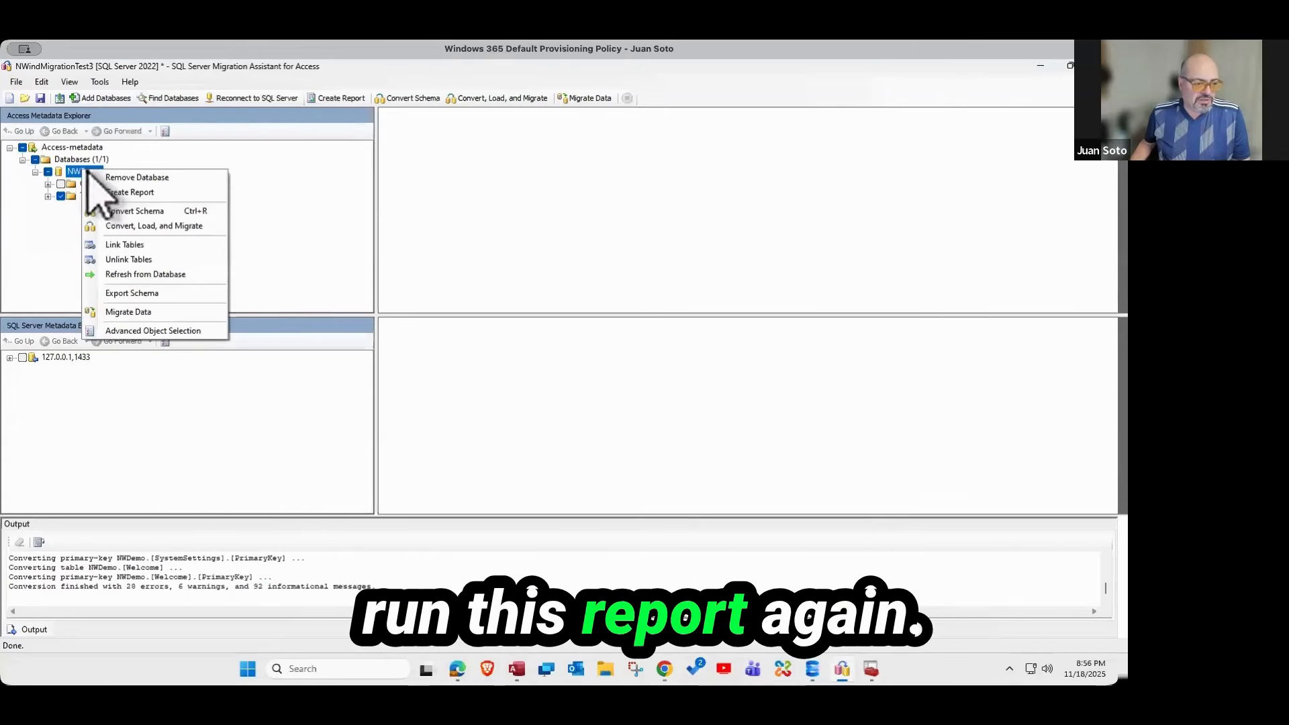
left_click(160, 193)
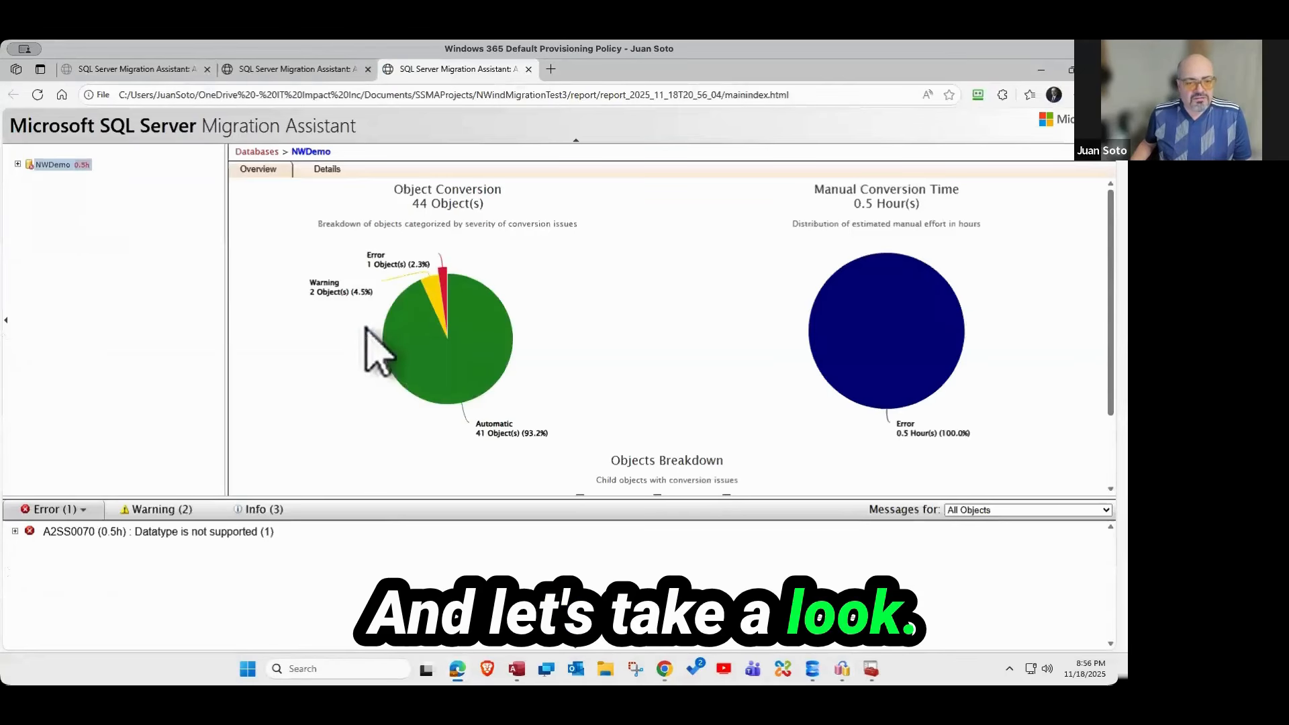
- Examine the warning, info and error messages in the new report's object conversion chart, including the unsupported datatype error's affected table
left_click(433, 285)
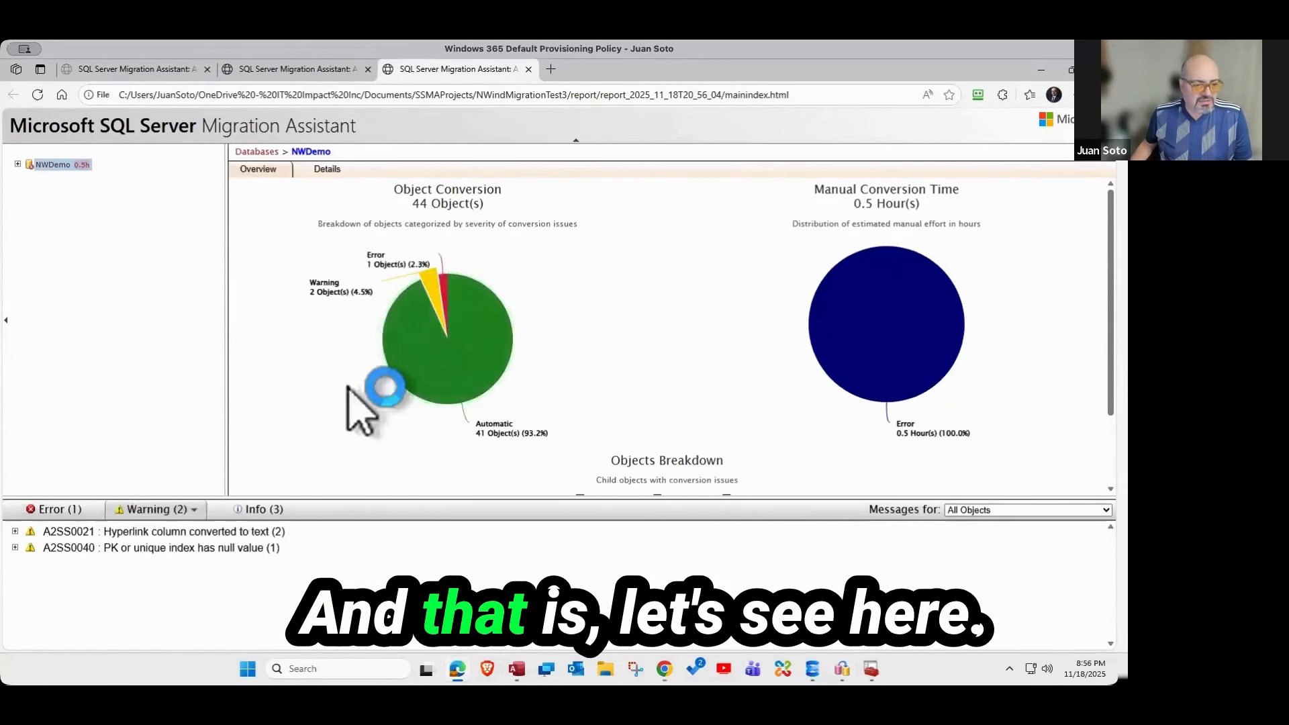
left_click(417, 309)
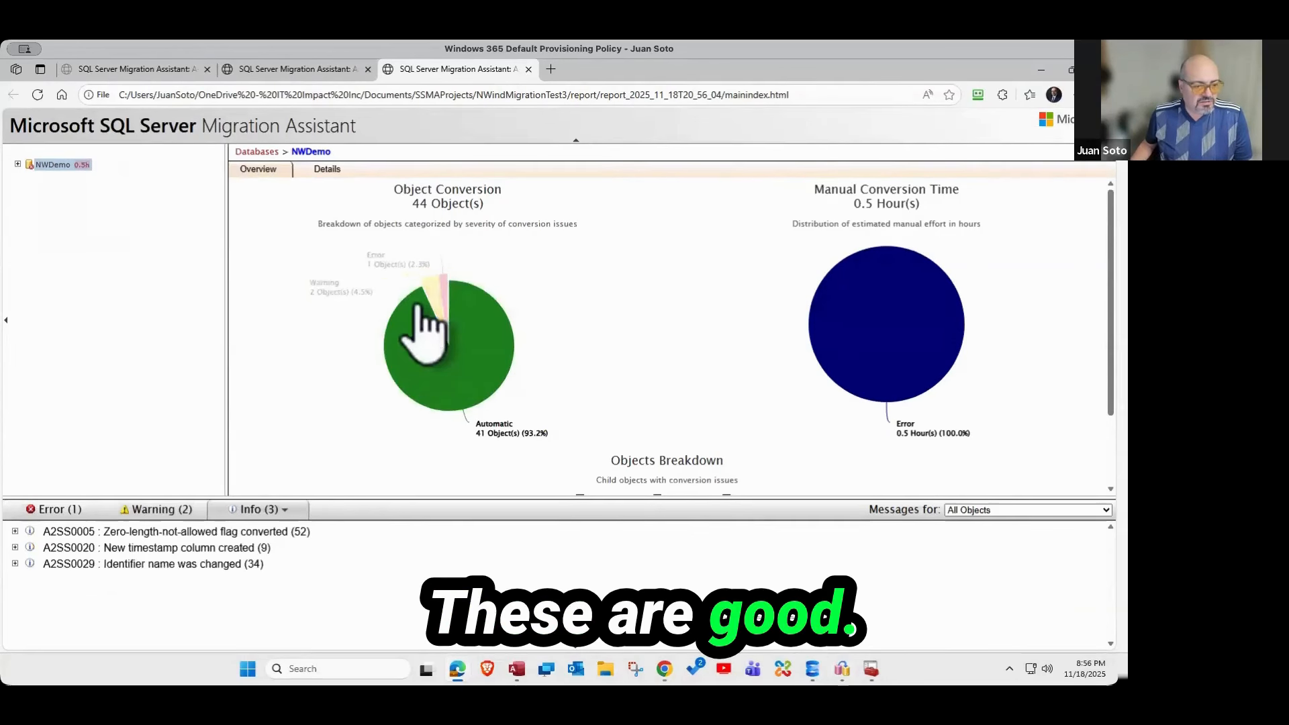
left_click(433, 285)
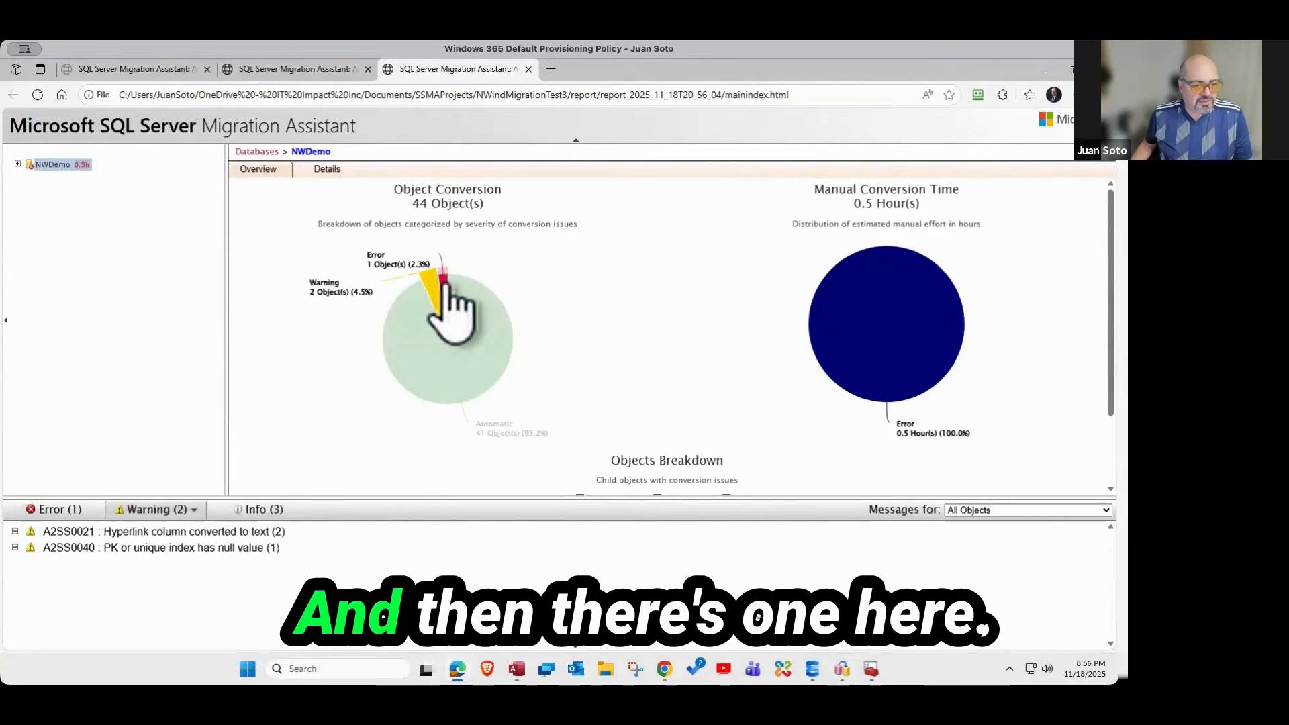
left_click(443, 278)
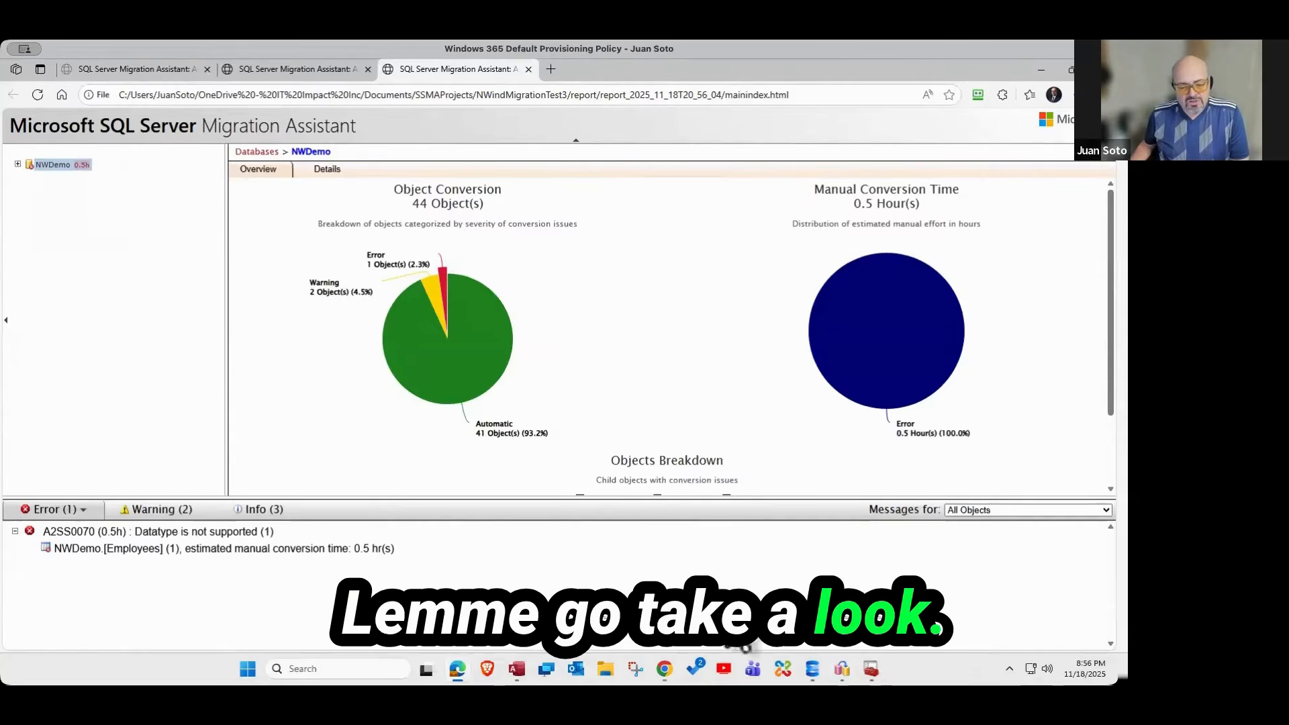
- Switch to Access, close the qryDistinctProductsThisWeek design and filter the database objects by "employee"
left_click(517, 668)
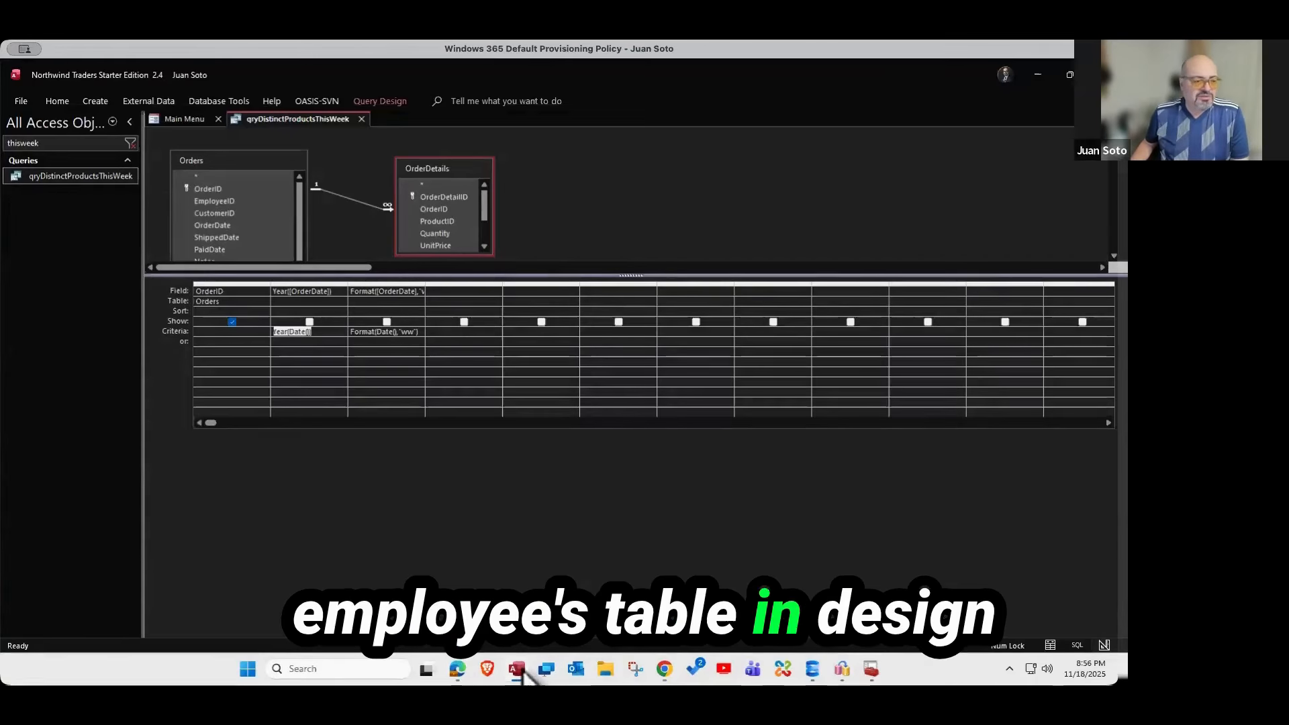
left_click(362, 119)
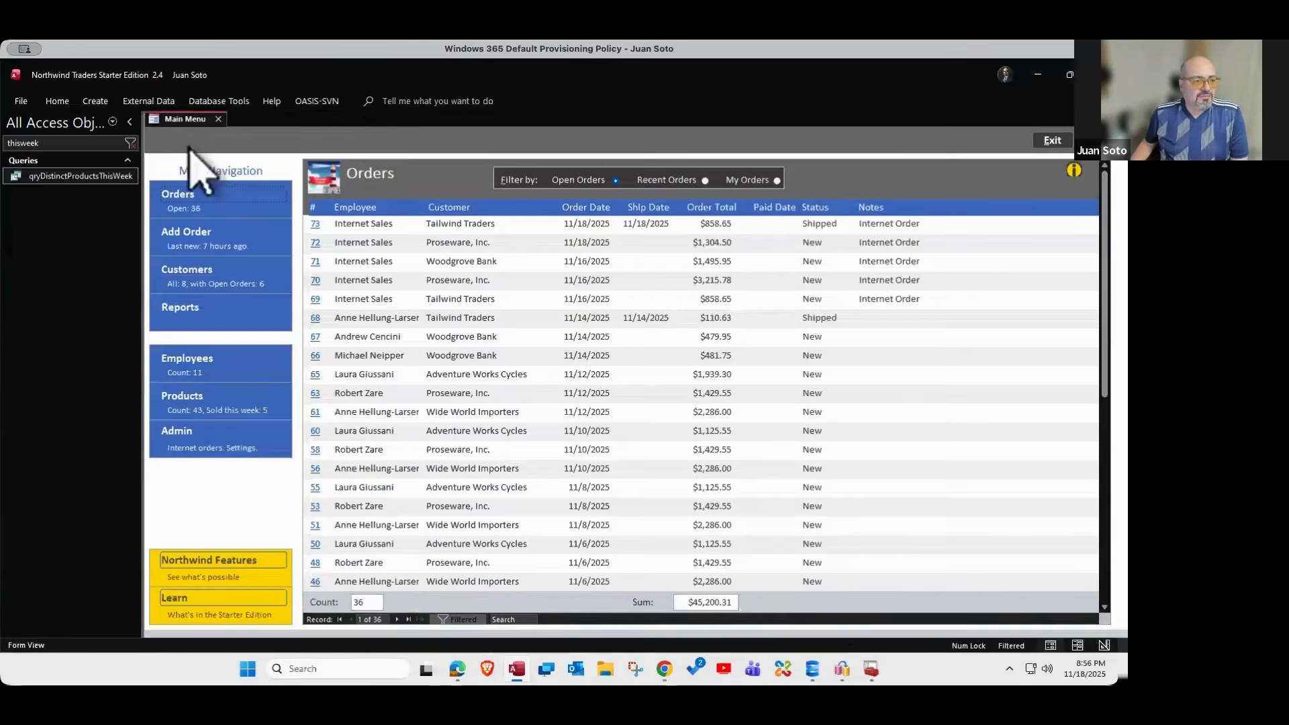
left_click(130, 143)
type("employ")
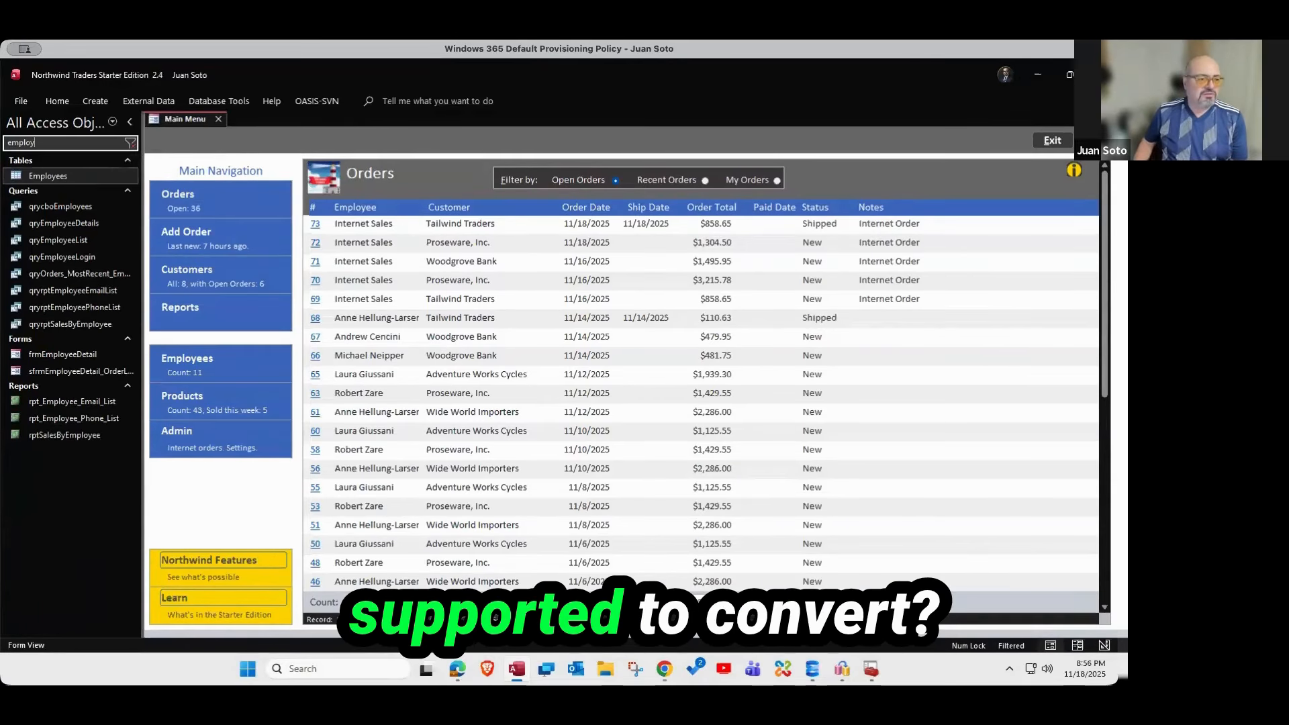
type("ee")
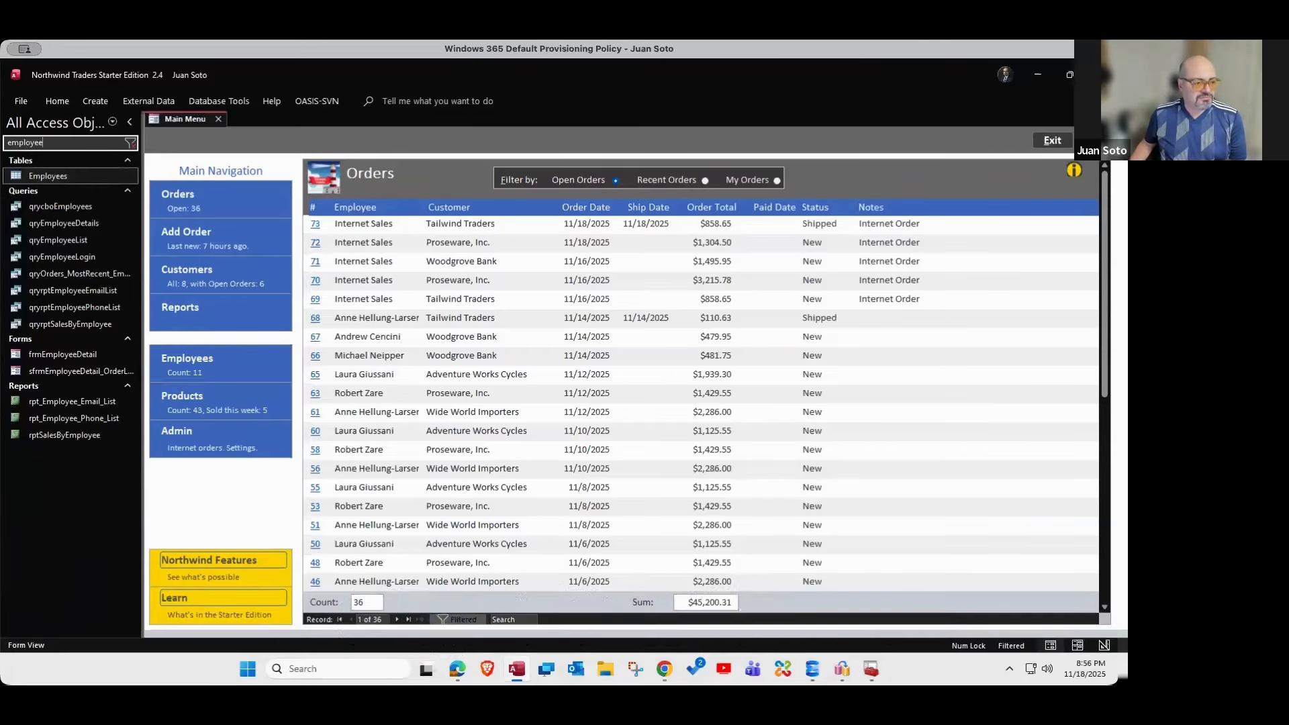
- Open the Employees table's design as read-only and check the data type of the Attachments field
right_click(39, 179)
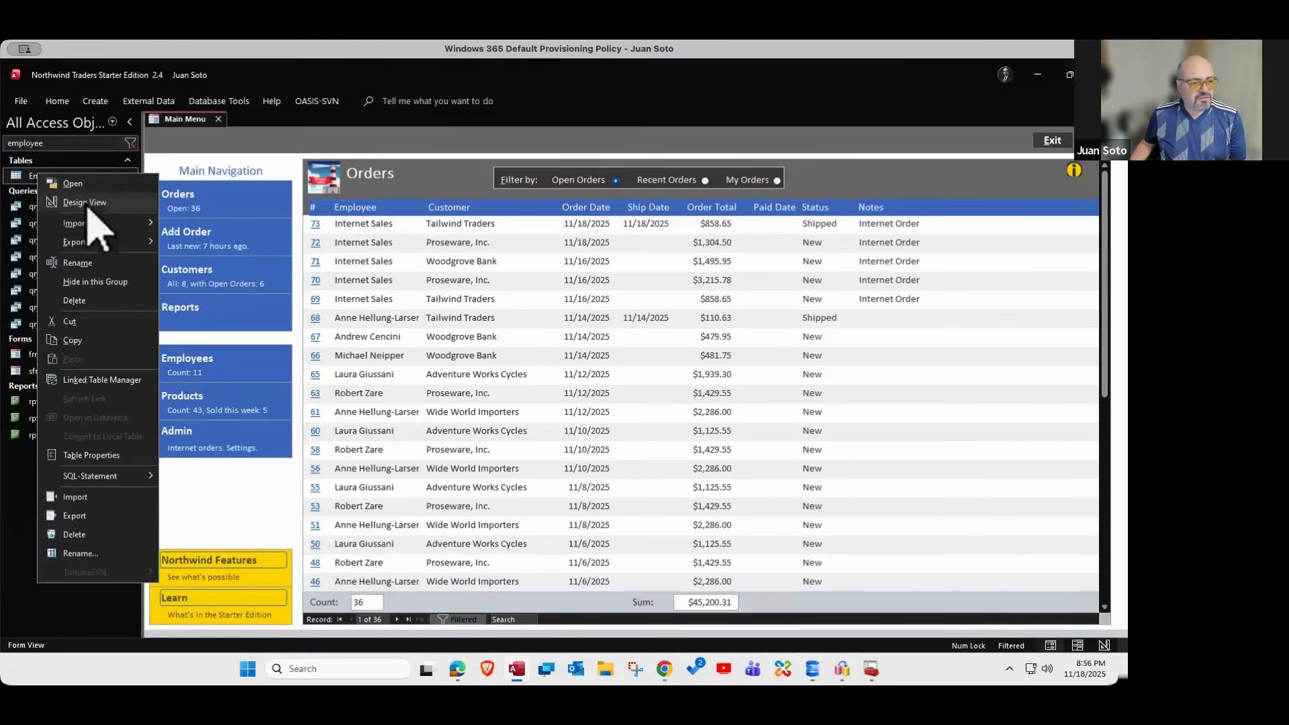
left_click(88, 204)
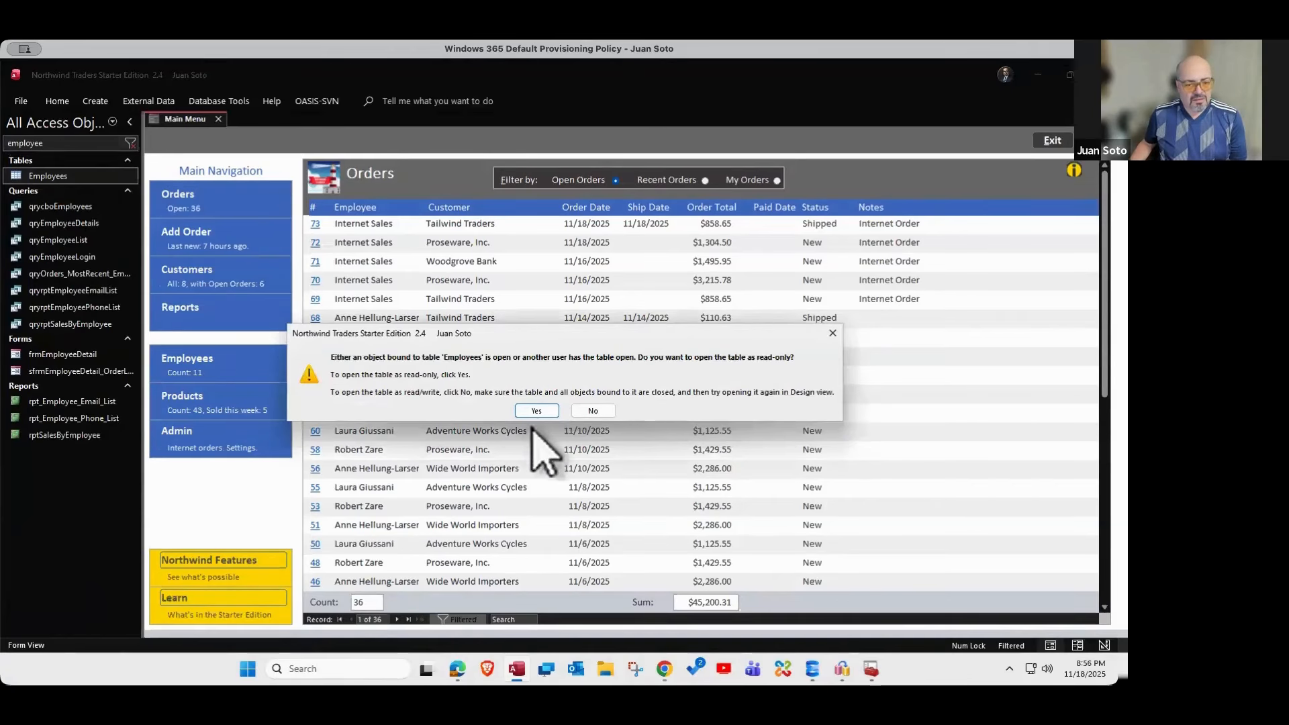
left_click(536, 411)
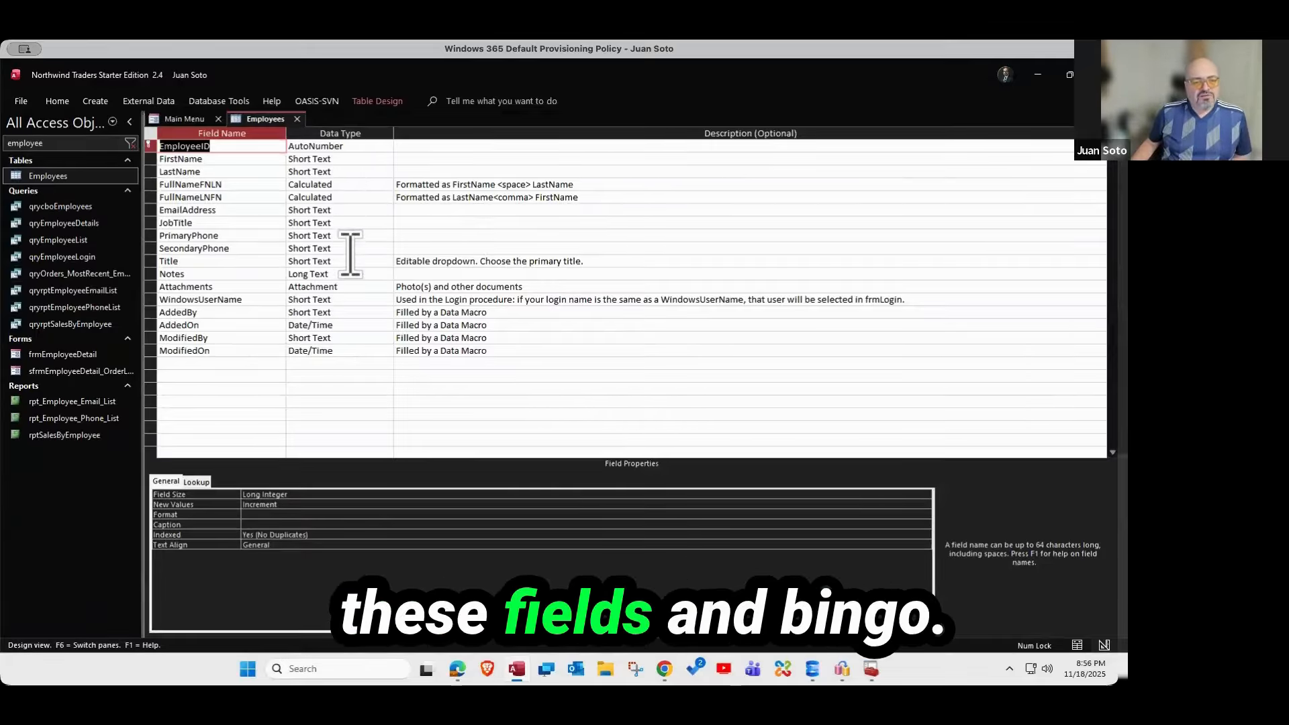
left_click(355, 284)
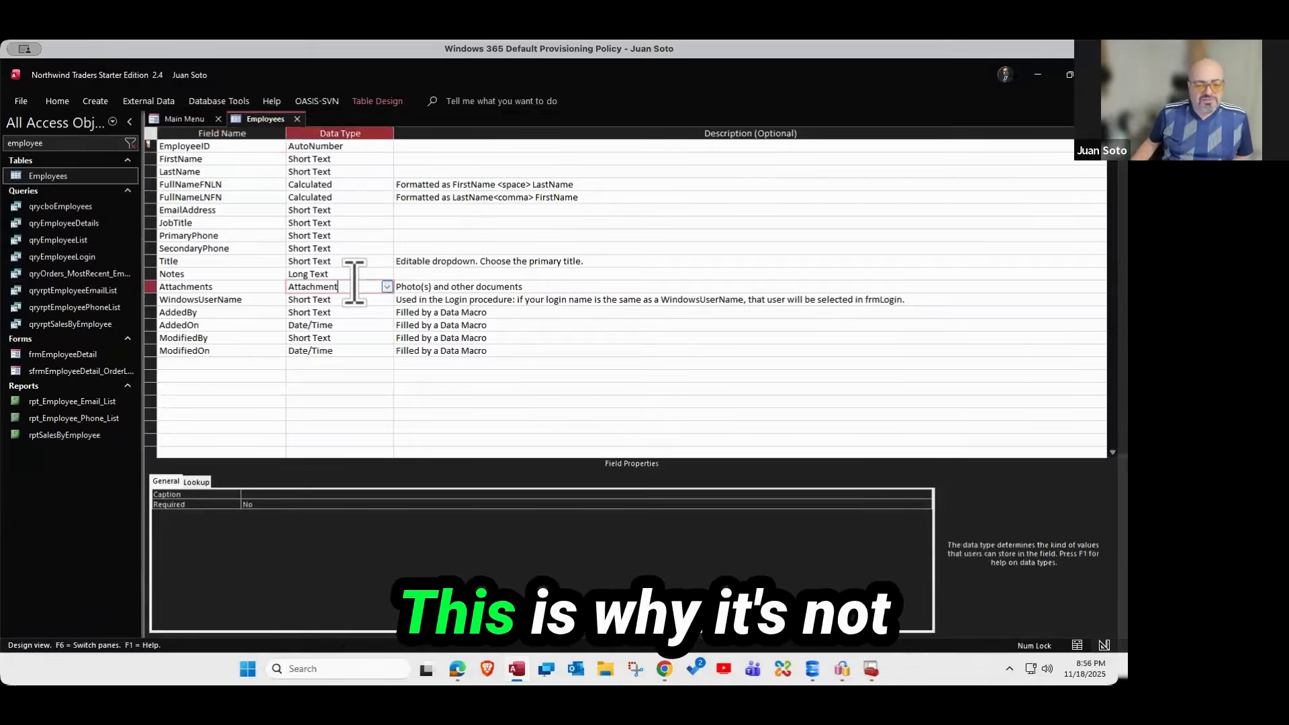
left_click_drag(352, 284, 260, 280)
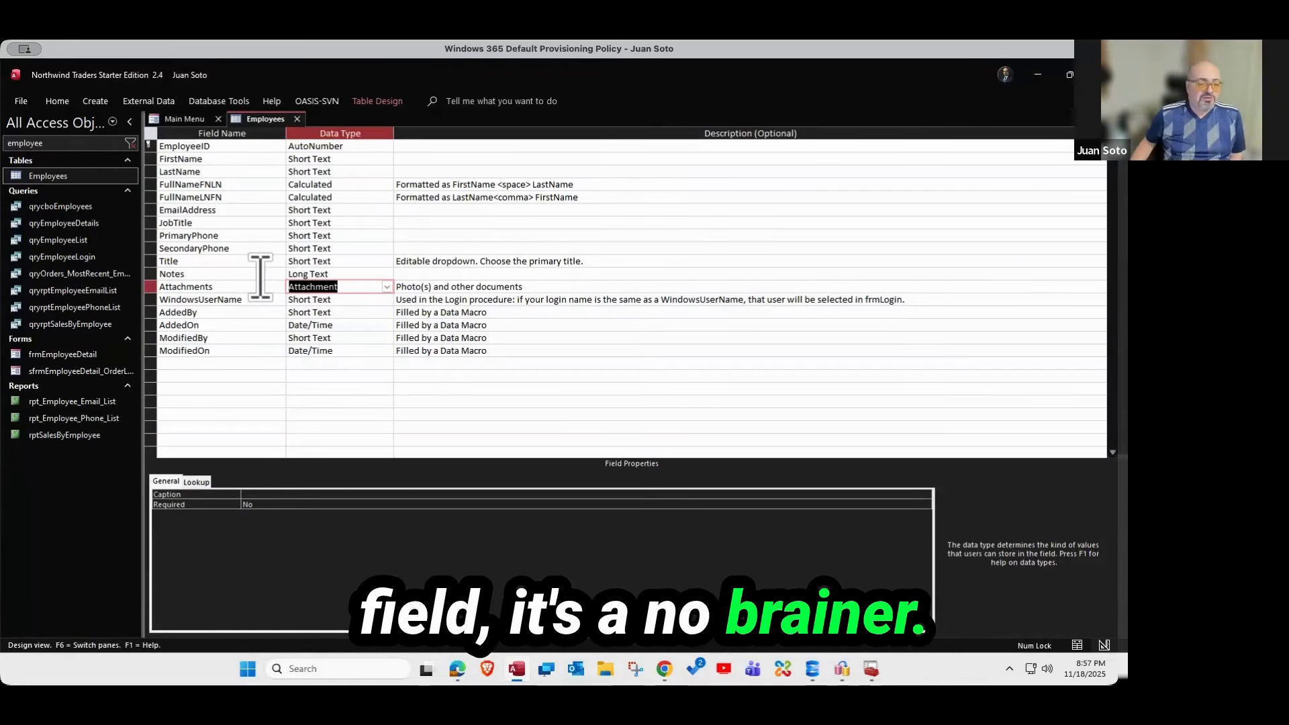
- Try cutting the Attachments field from the Employees table, then close the design without saving
left_click(157, 288)
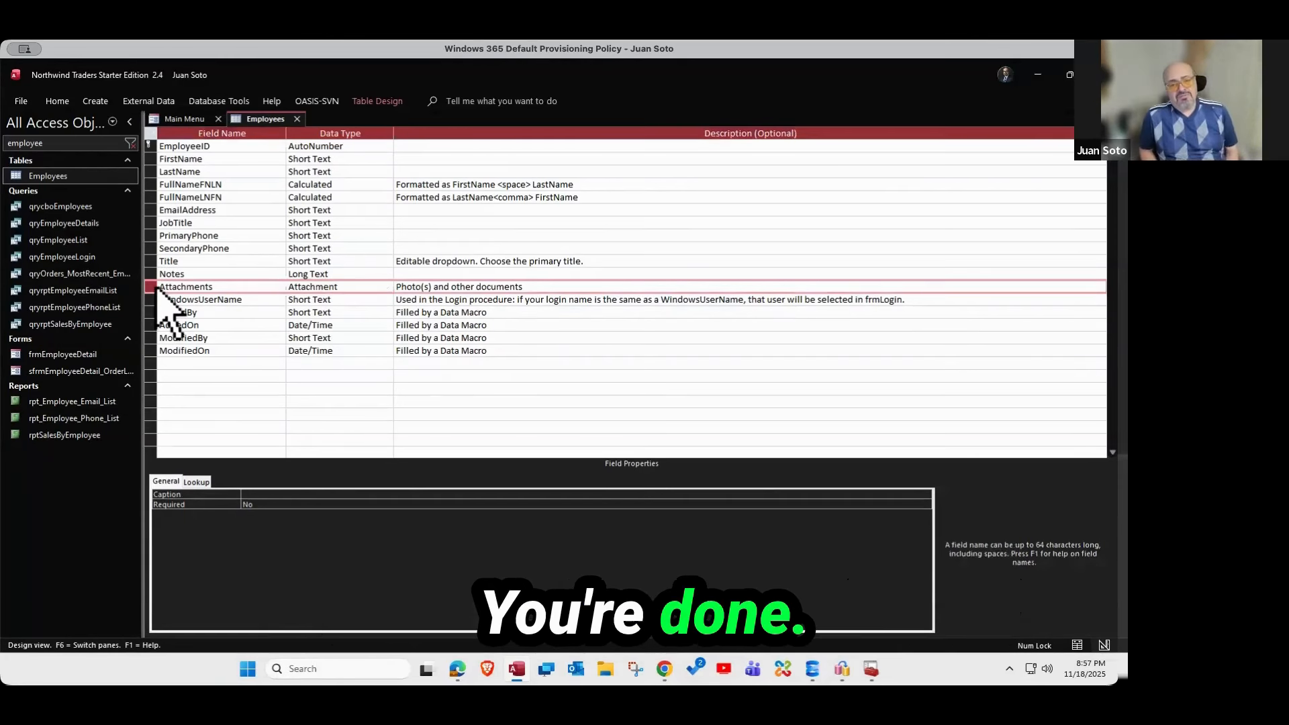
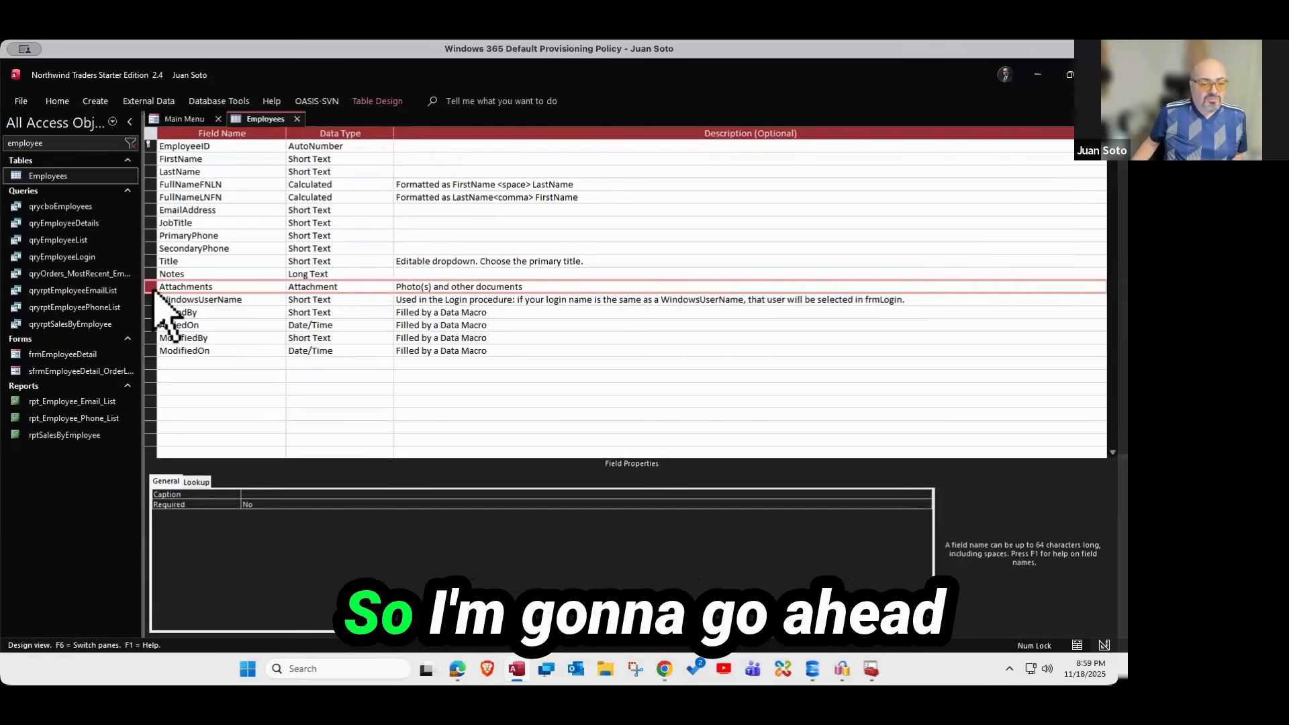
right_click(151, 288)
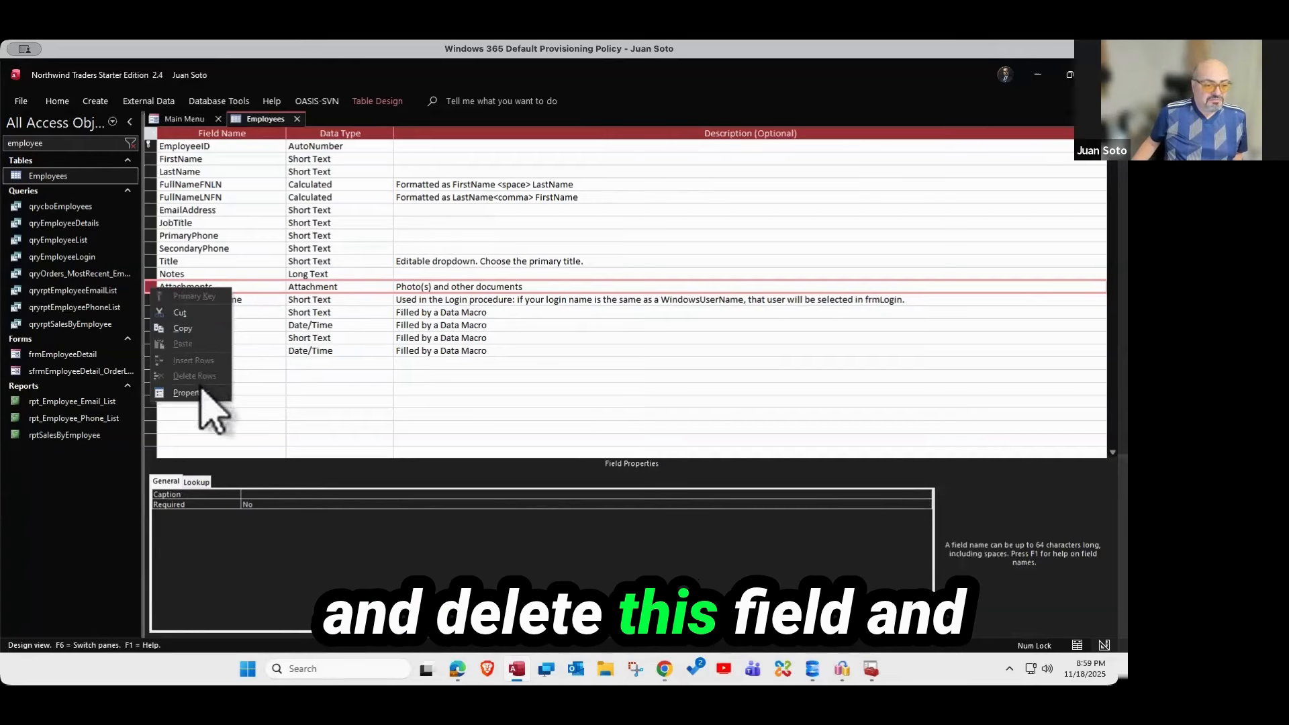
left_click(182, 312)
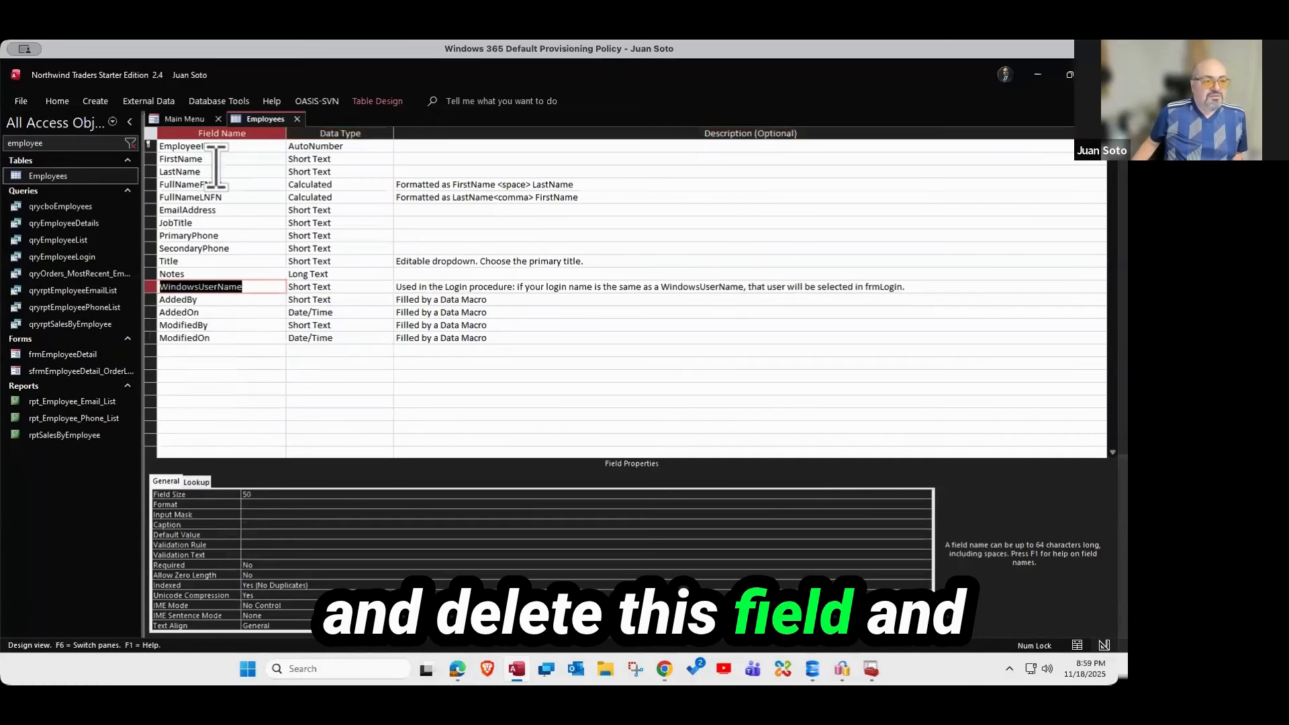
left_click(296, 119)
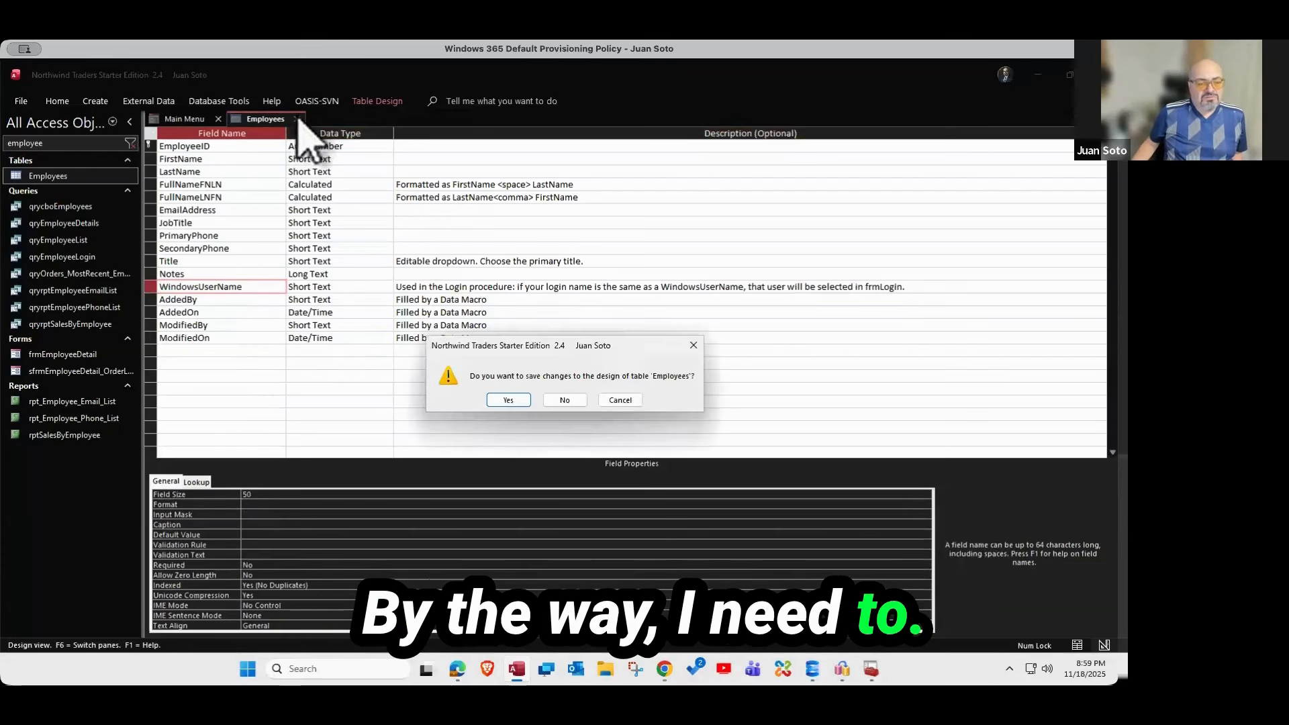
left_click(572, 399)
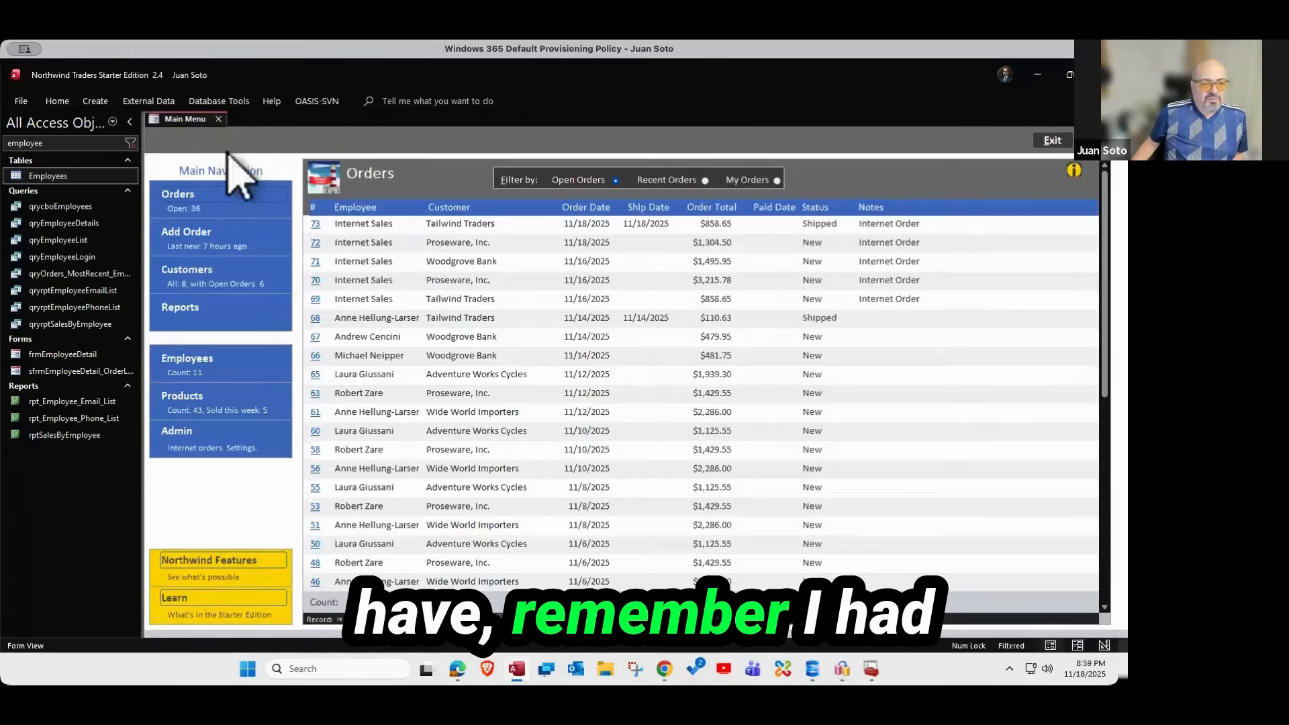
- Close the Main Menu form, confirming the closure, and open the Employees table in Design View
left_click(218, 119)
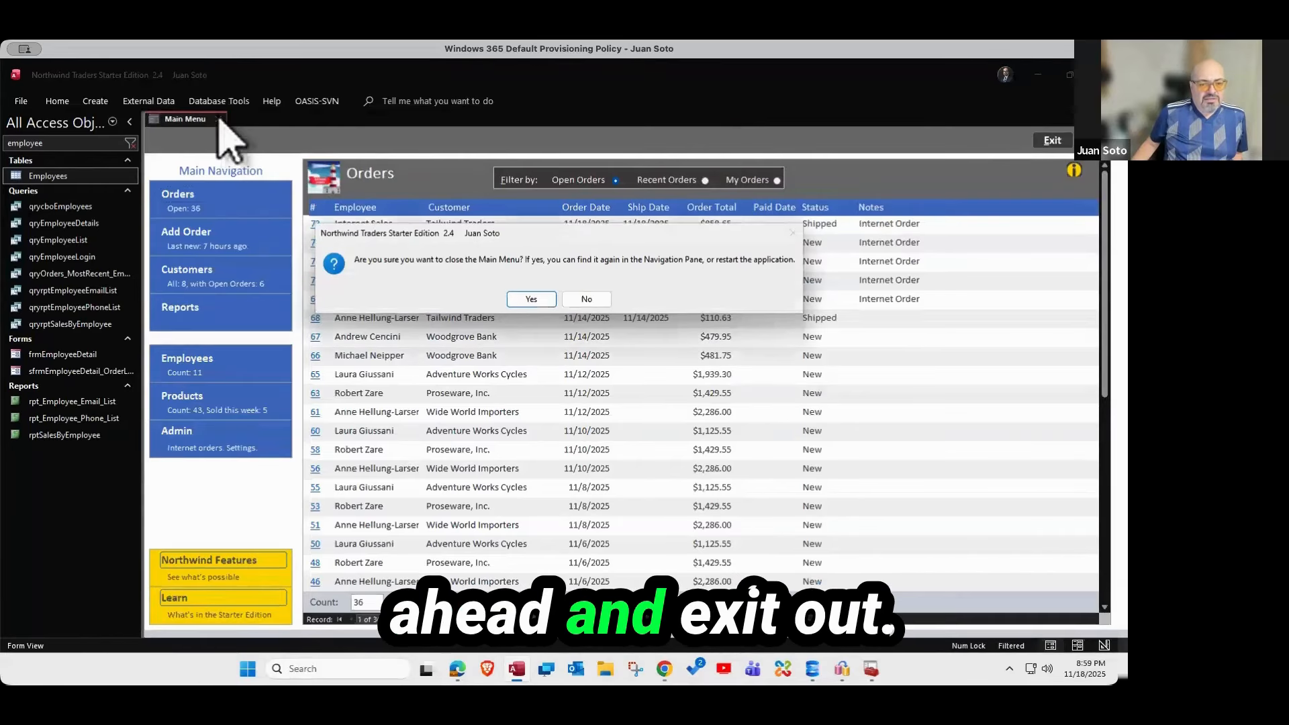
left_click(531, 298)
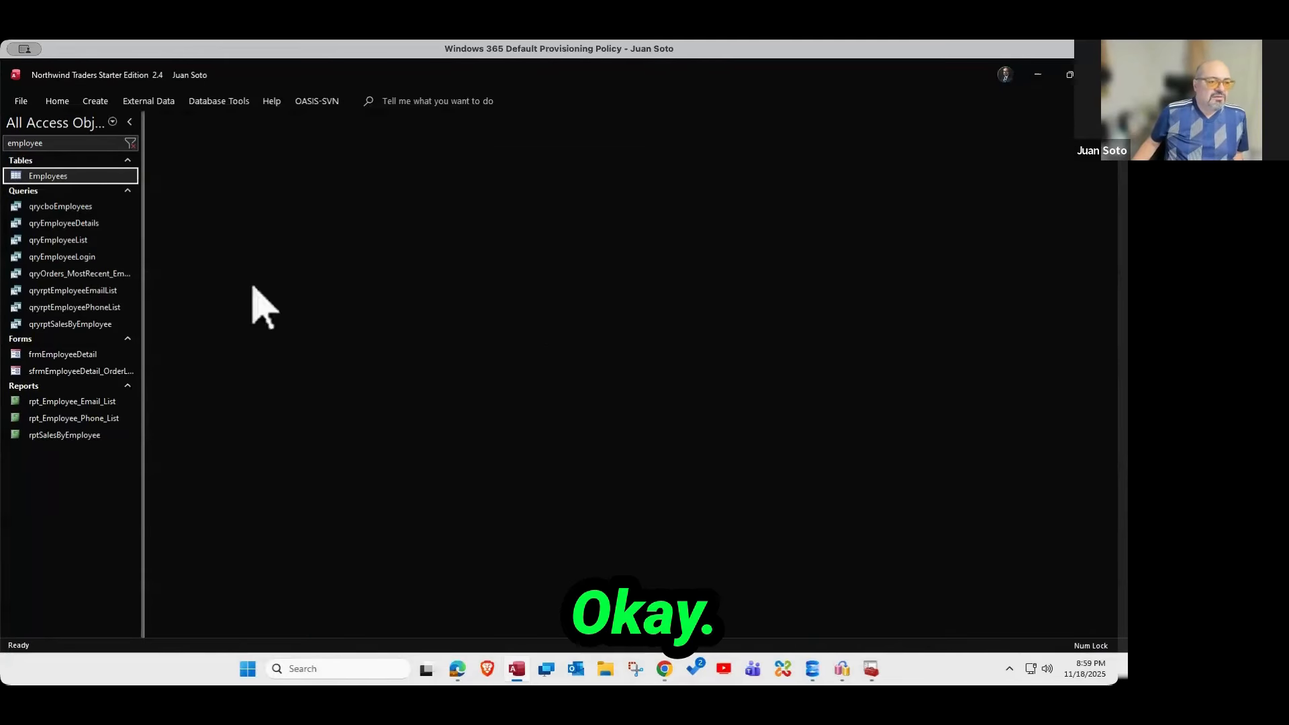
right_click(78, 178)
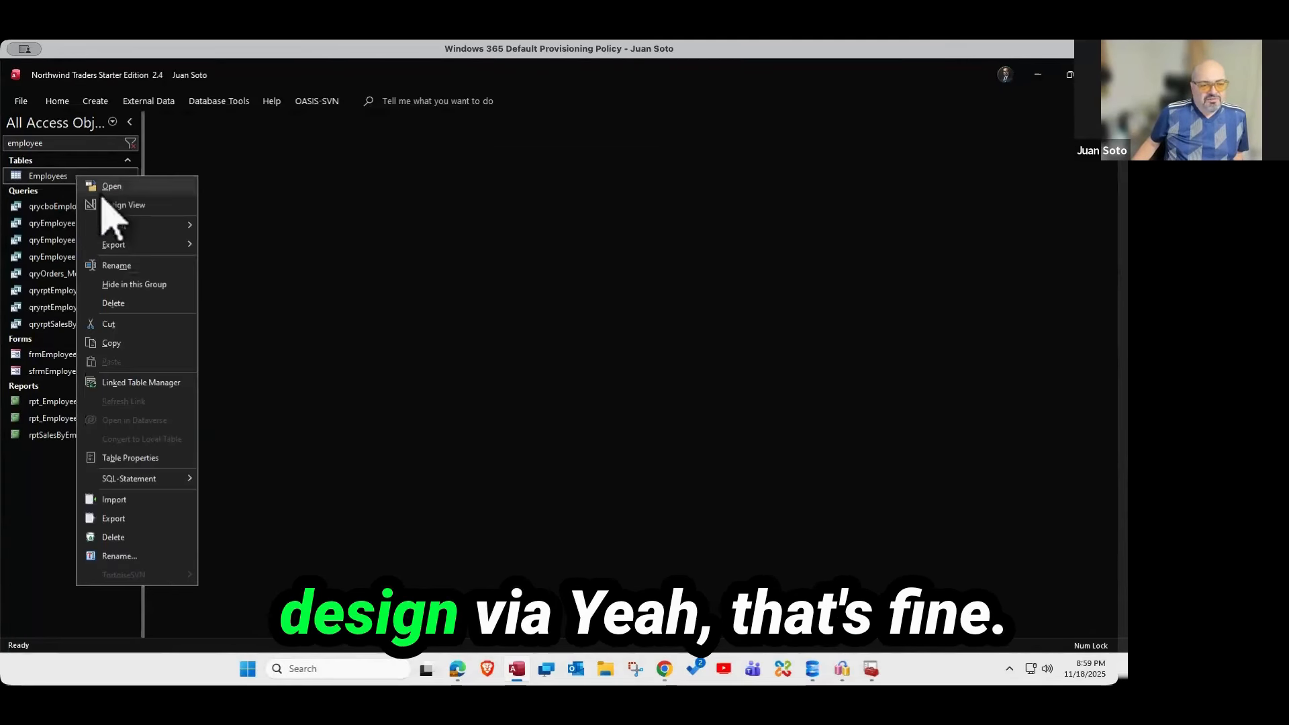
left_click(124, 205)
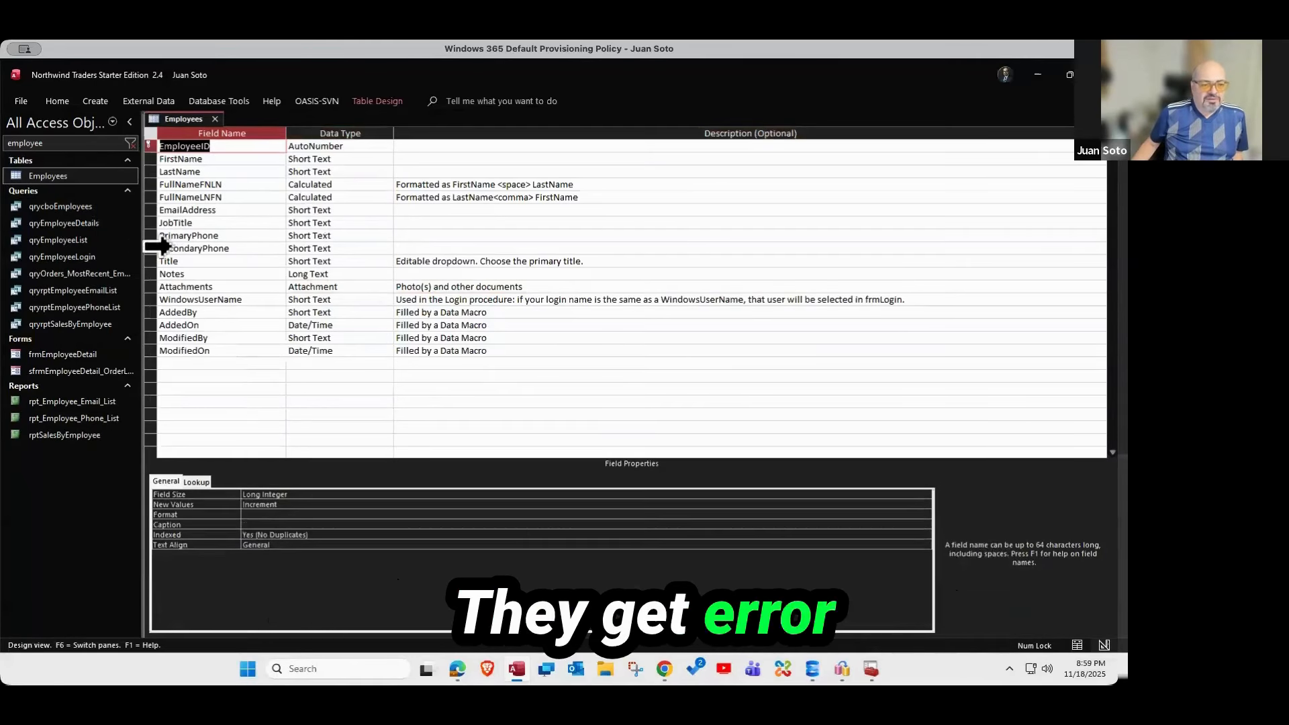
- Permanently delete the Attachments field from the Employees table, then close the table and save its design changes
left_click(152, 287)
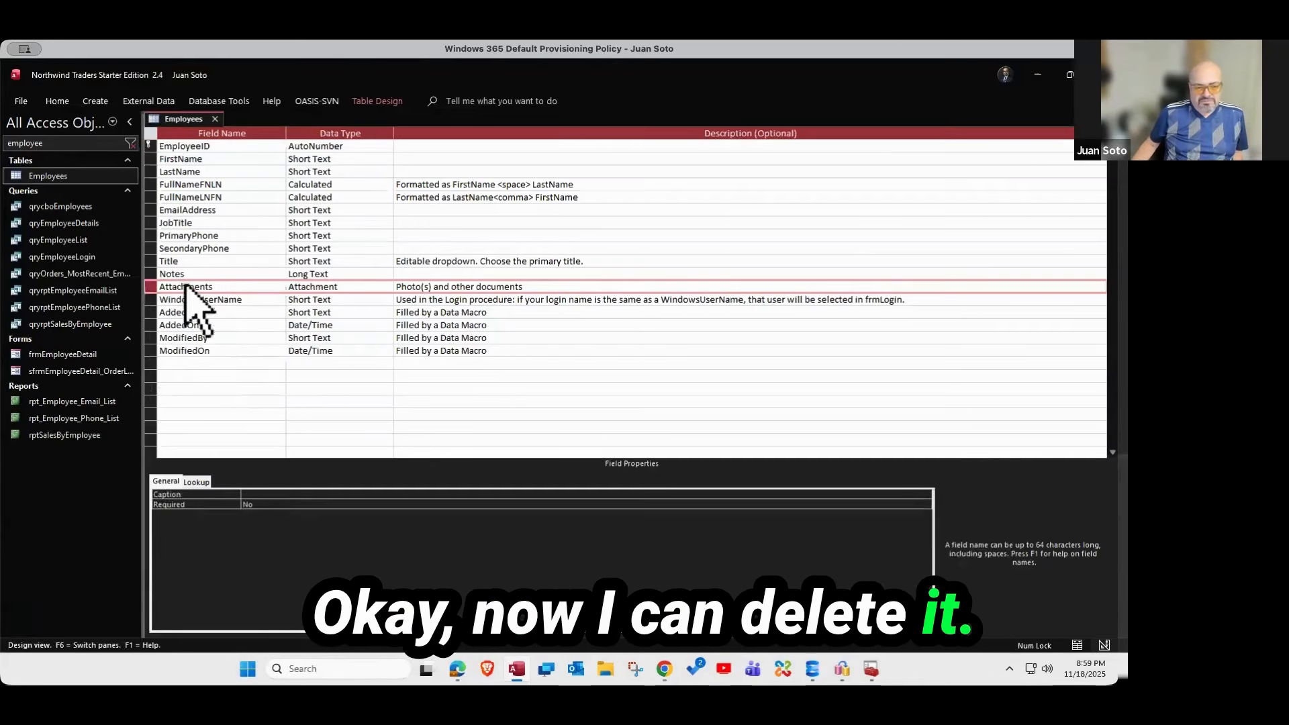
key("Delete")
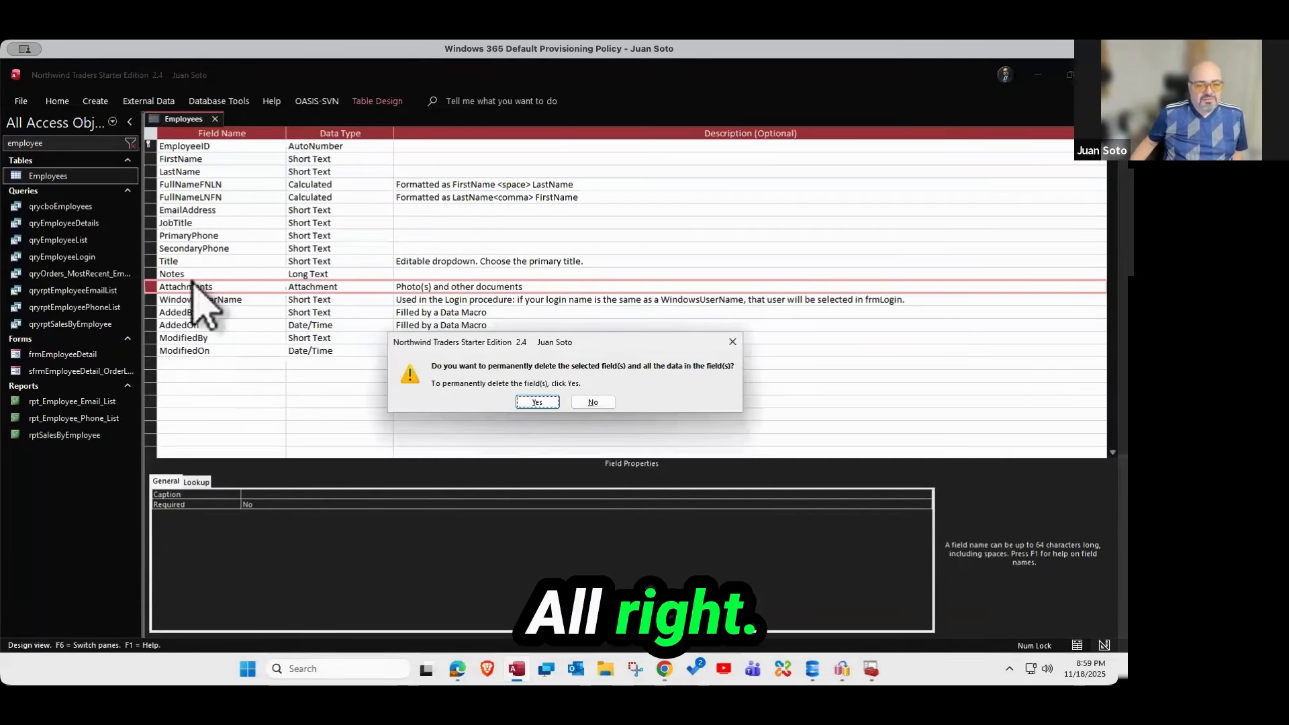
left_click(537, 402)
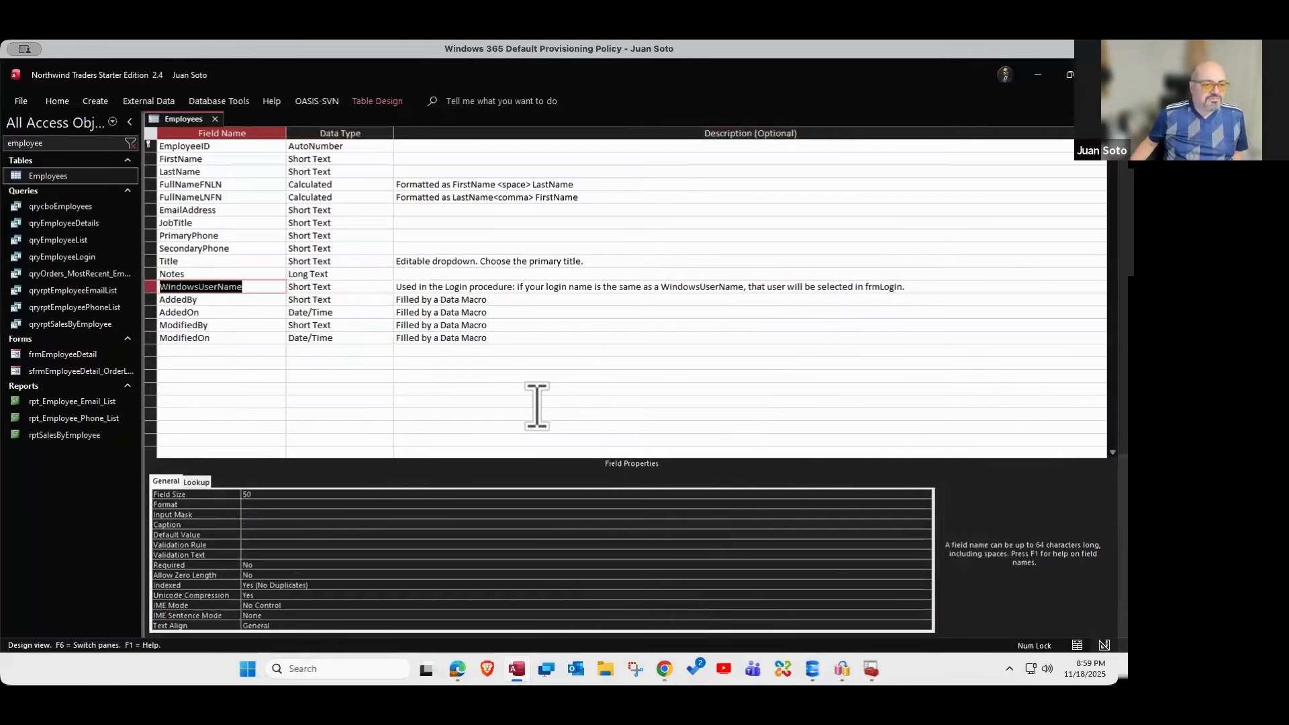
left_click(215, 119)
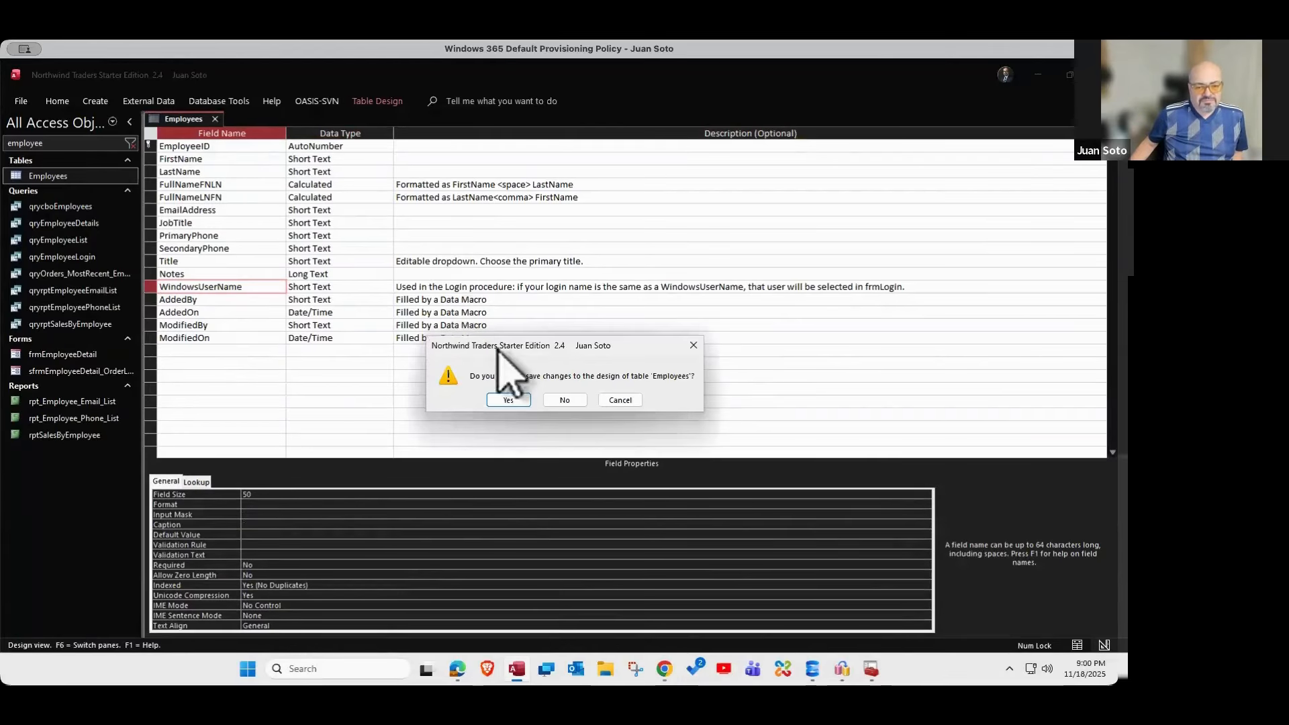
left_click(508, 401)
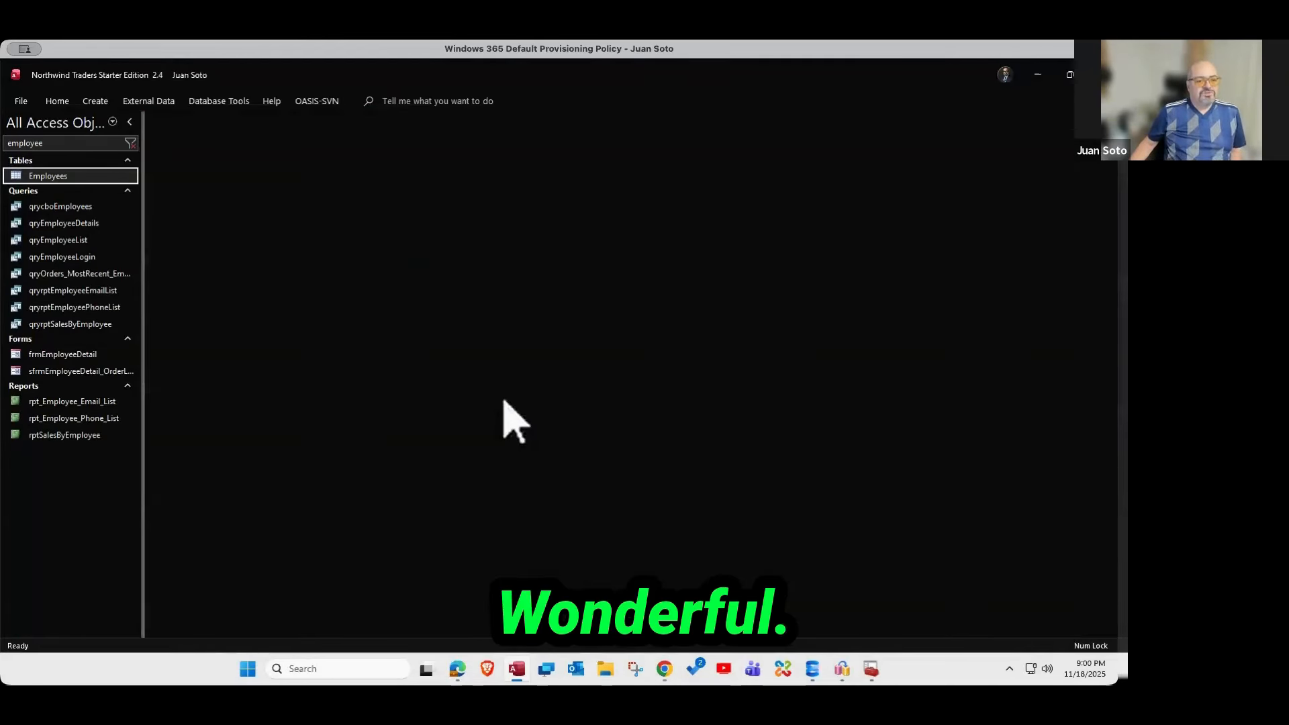
- Switch to SQL Server Migration Assistant, create a report for the NWDemo database, and examine the object behind its unsupported datatype error
left_click(842, 669)
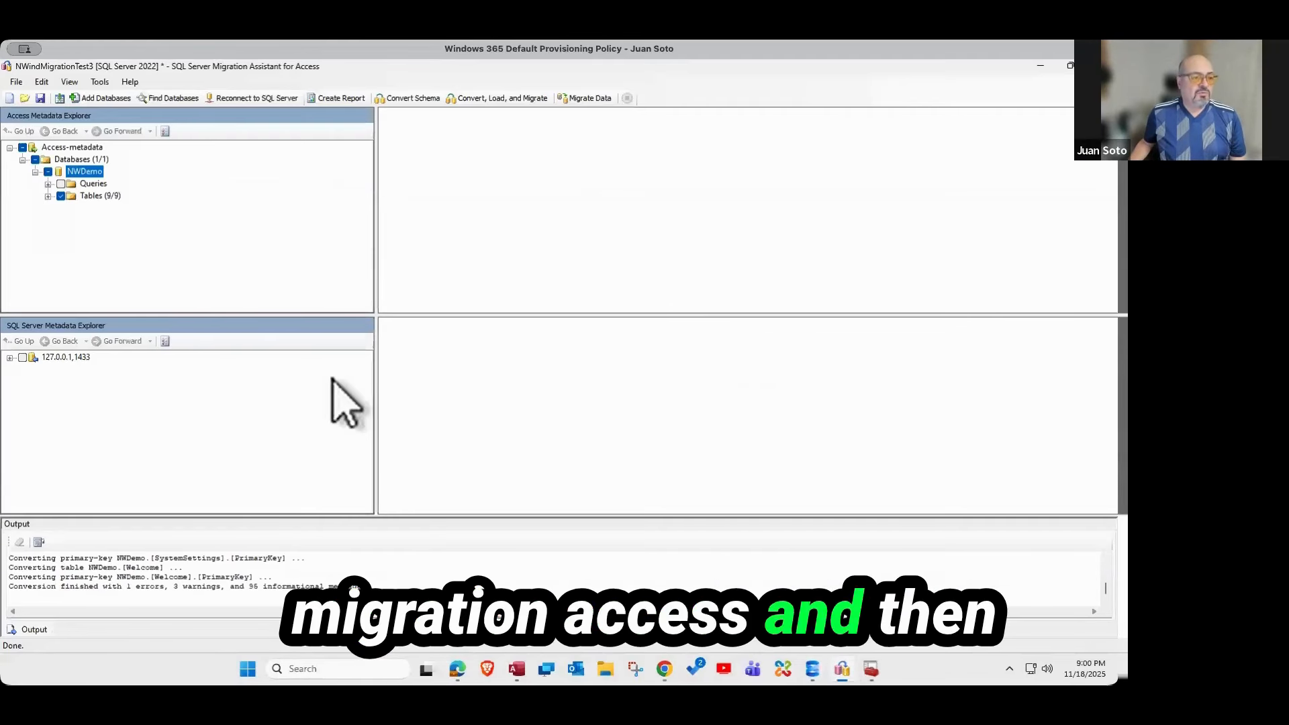
right_click(86, 173)
left_click(132, 195)
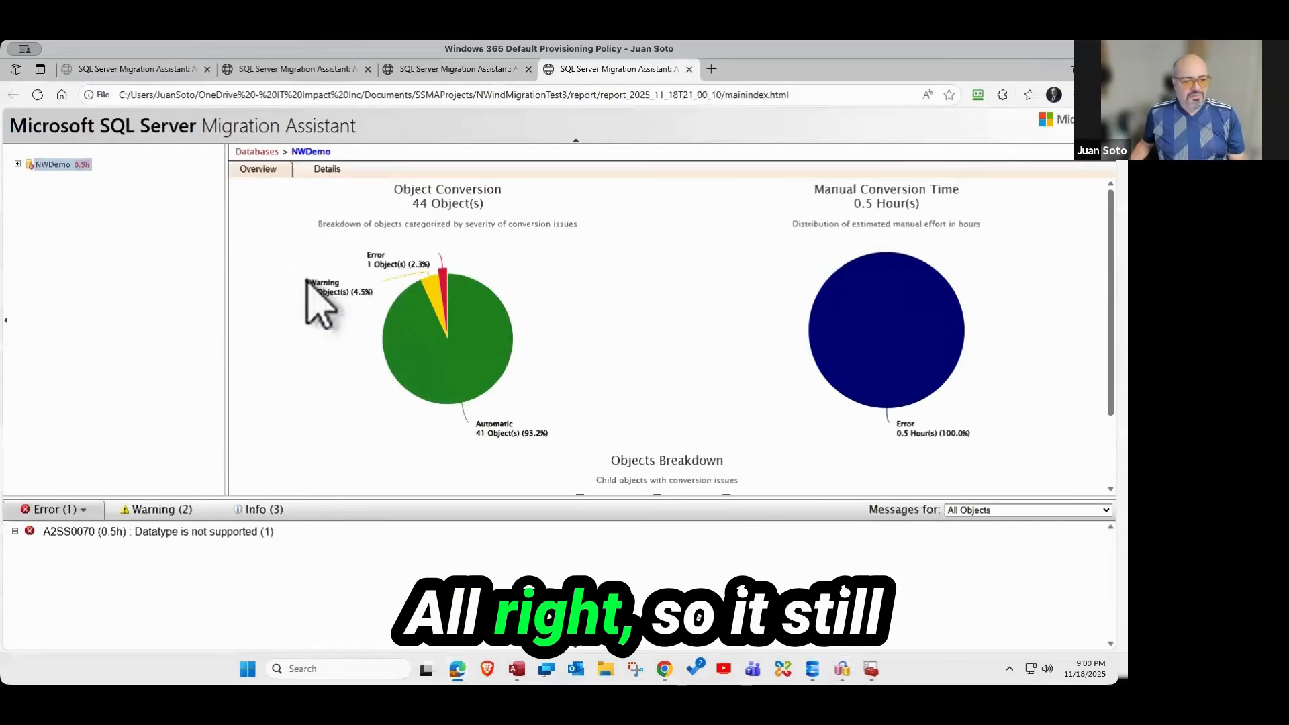
left_click(15, 532)
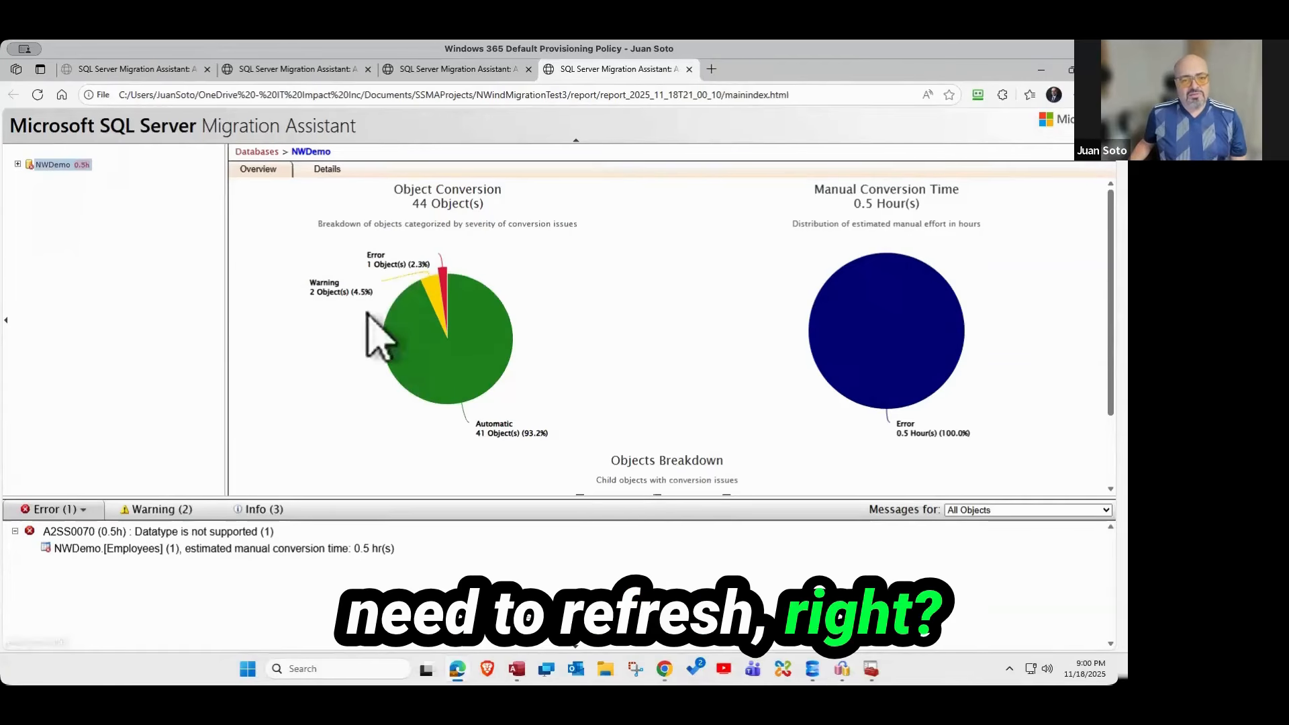
left_click(1102, 69)
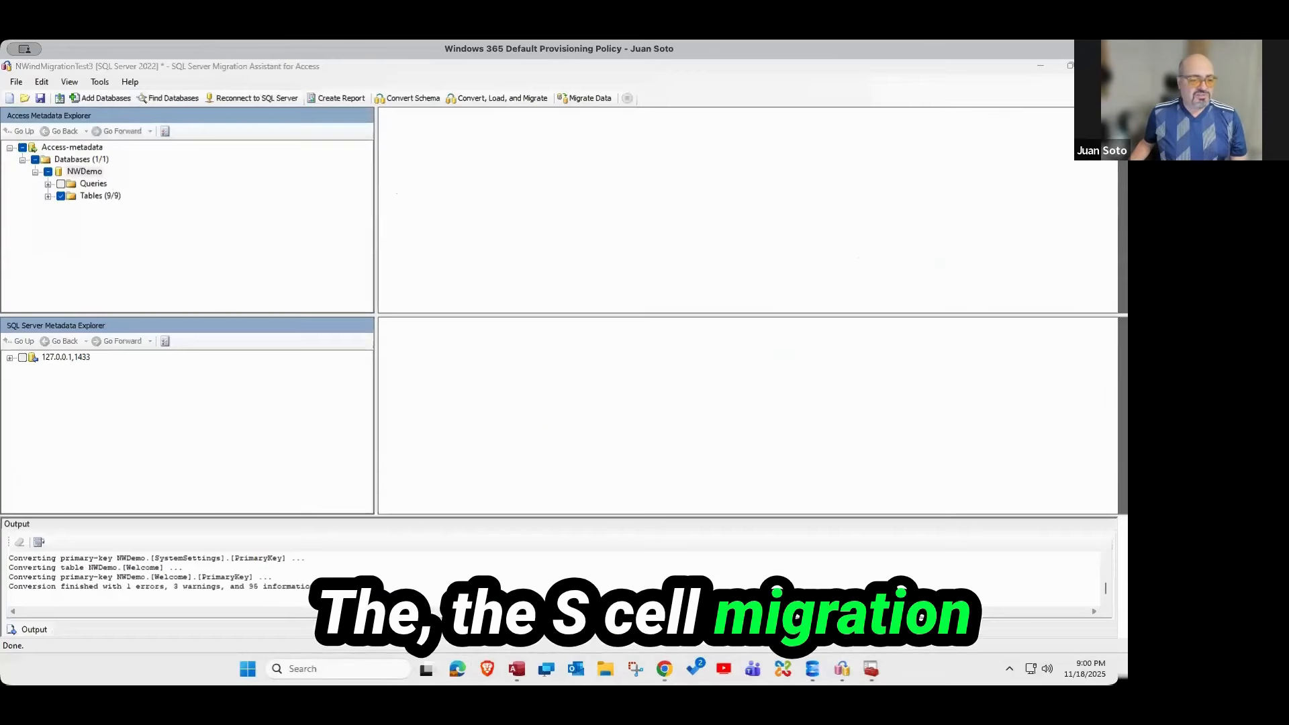
right_click(86, 196)
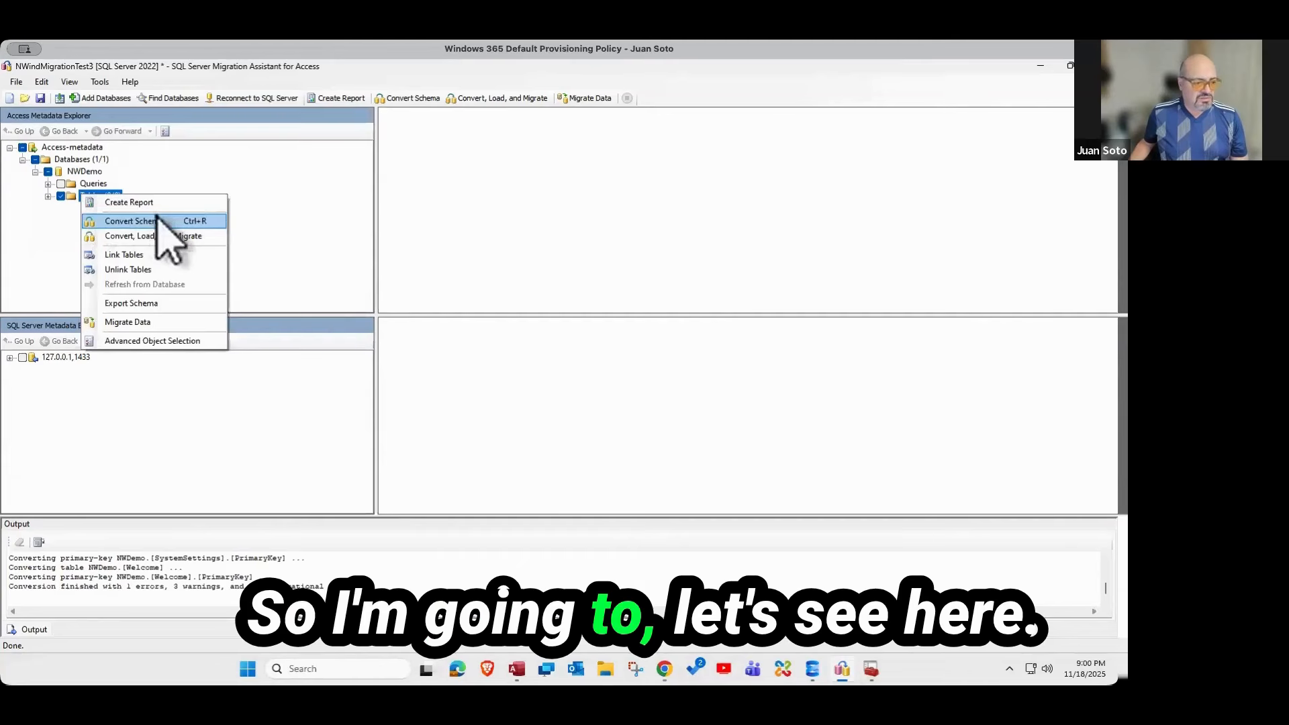
left_click(288, 244)
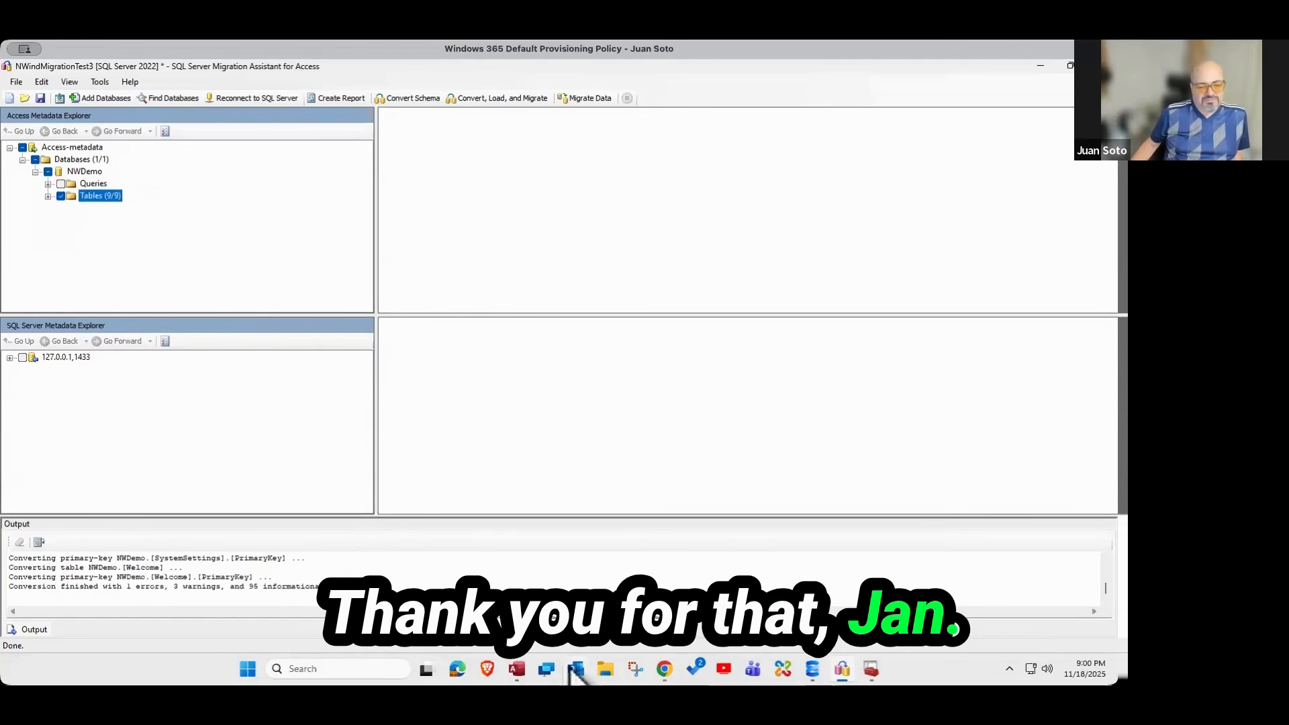
- Switch to Access, evaluate ?currentproject.Path in the Immediate window, and copy the returned folder path
left_click(519, 672)
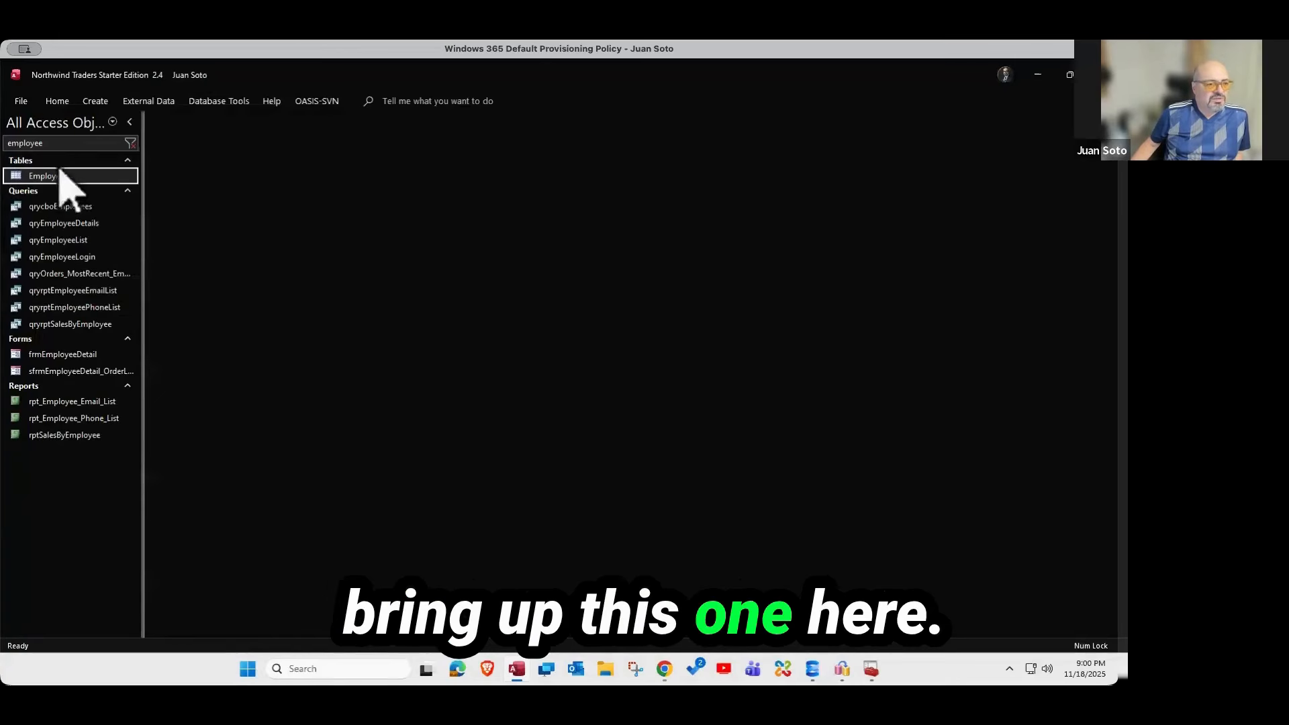
left_click(16, 101)
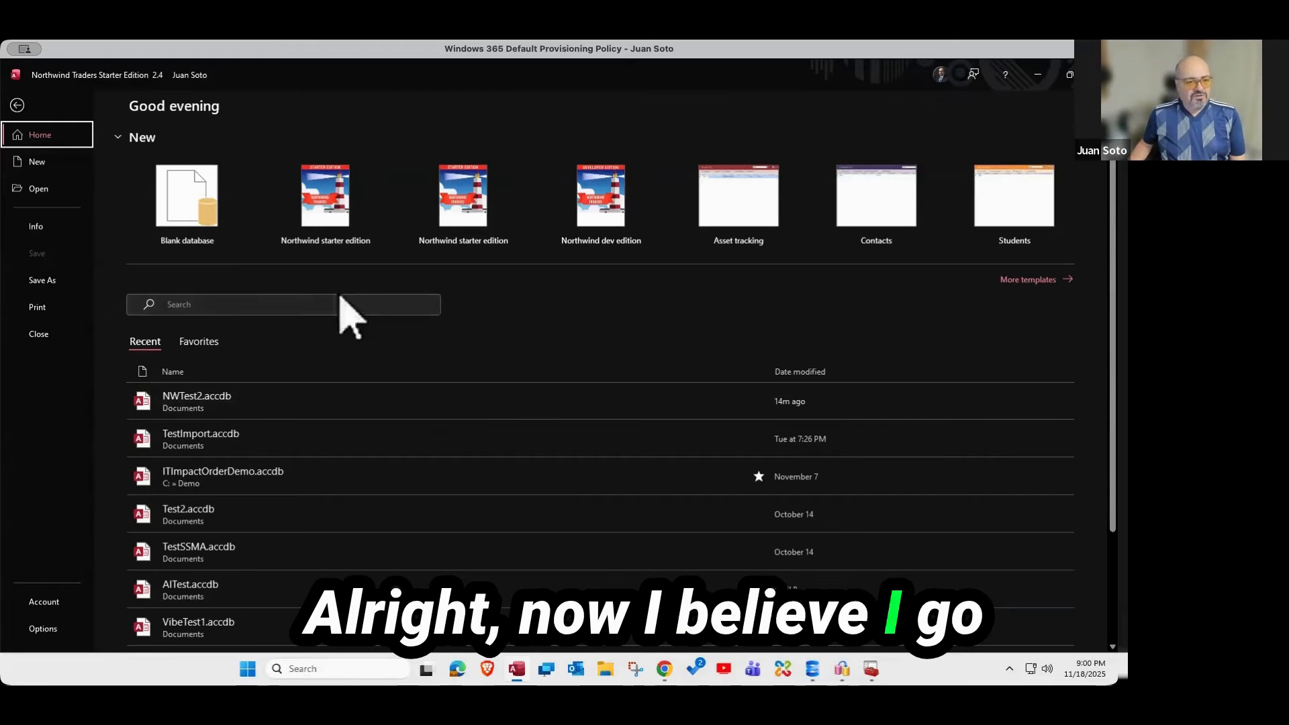
key("ctrl+g")
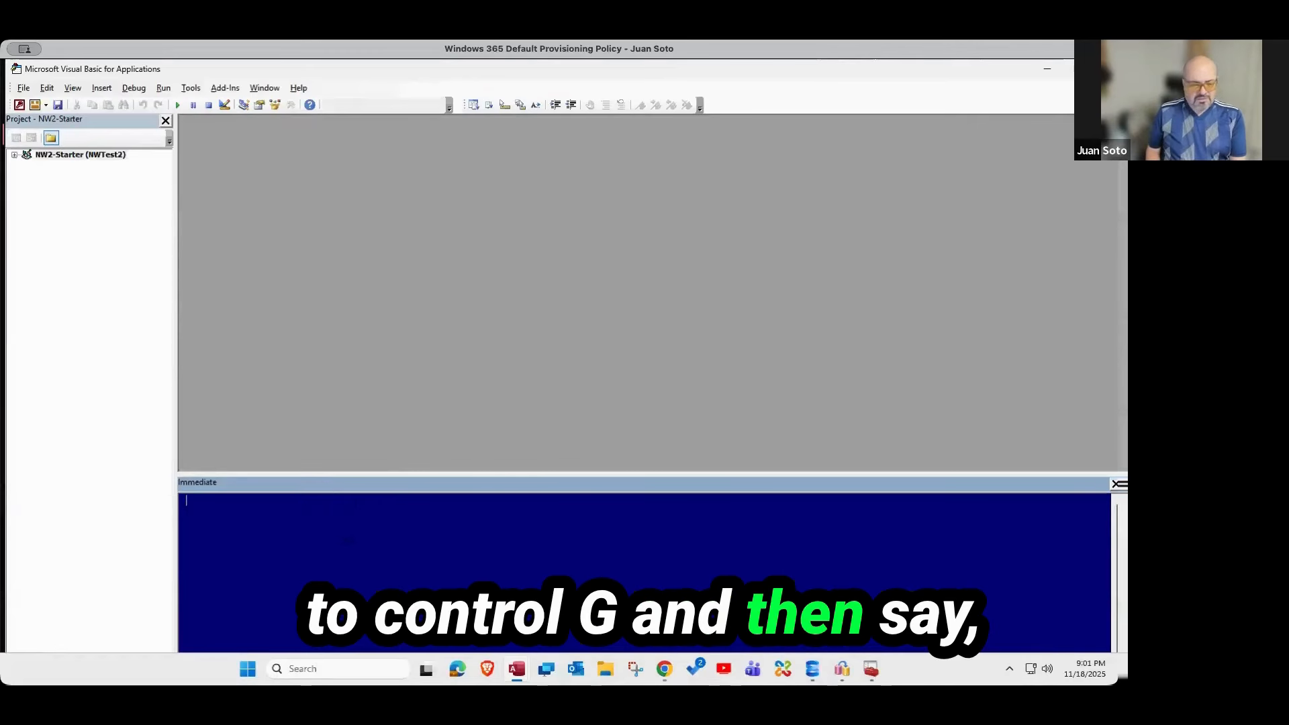
type("?currentp")
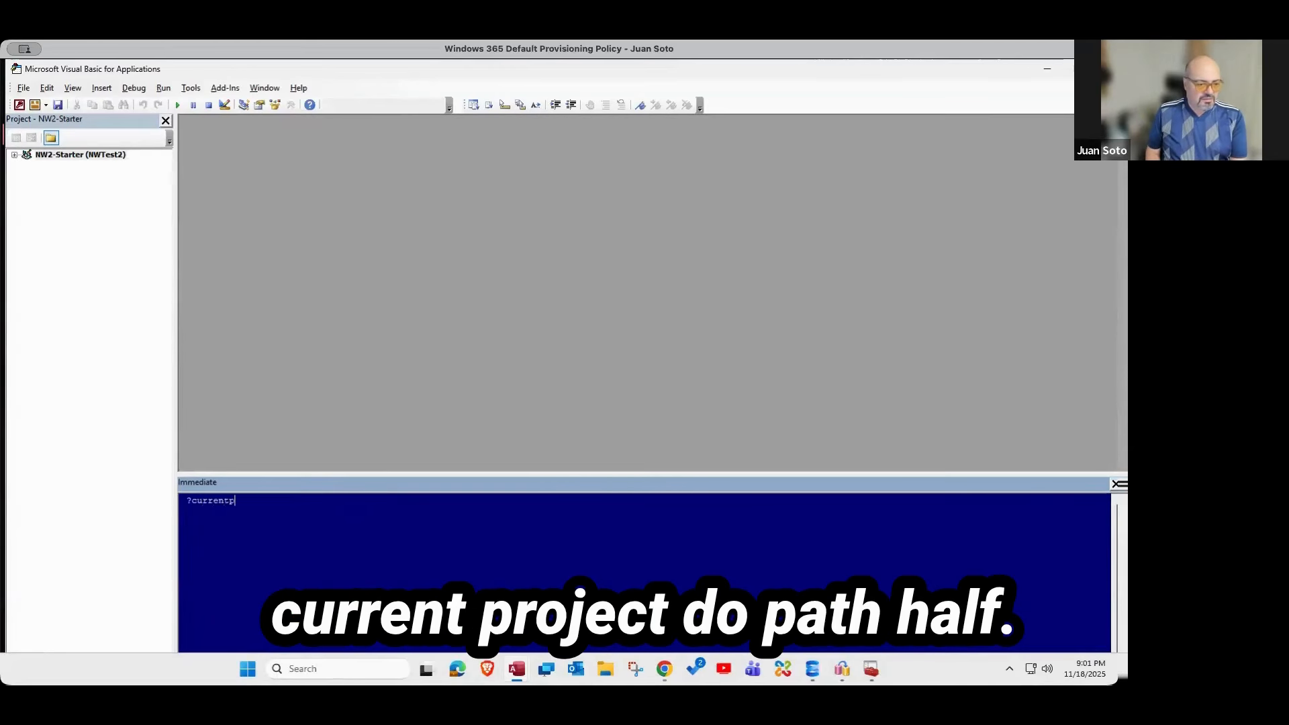
type("roject.p")
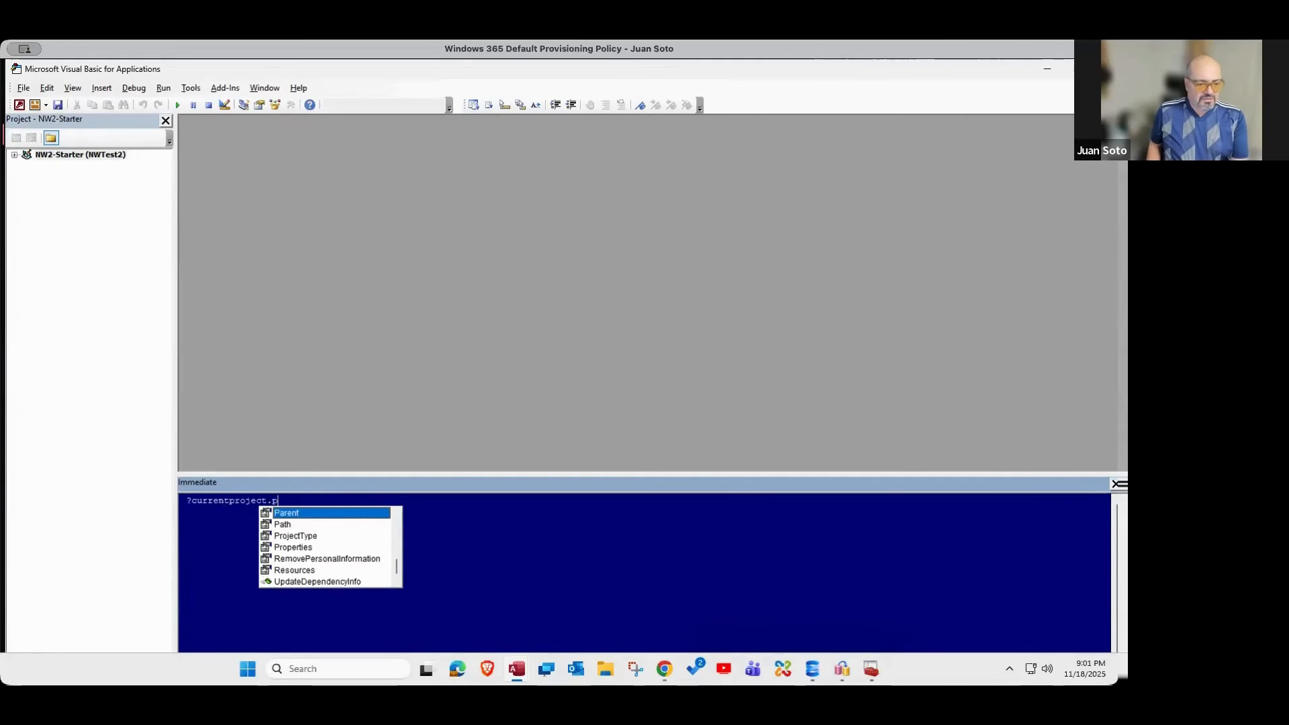
double_click(314, 522)
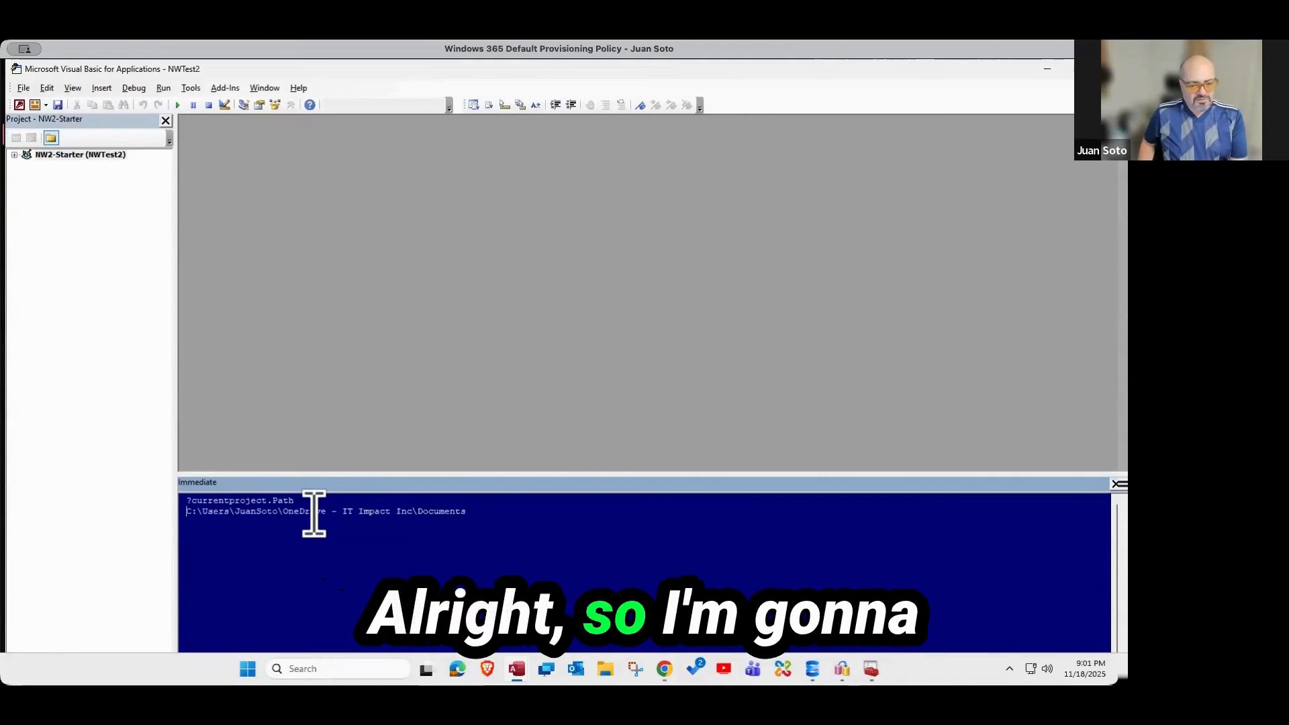
key("shift+Up")
key("ctrl+c")
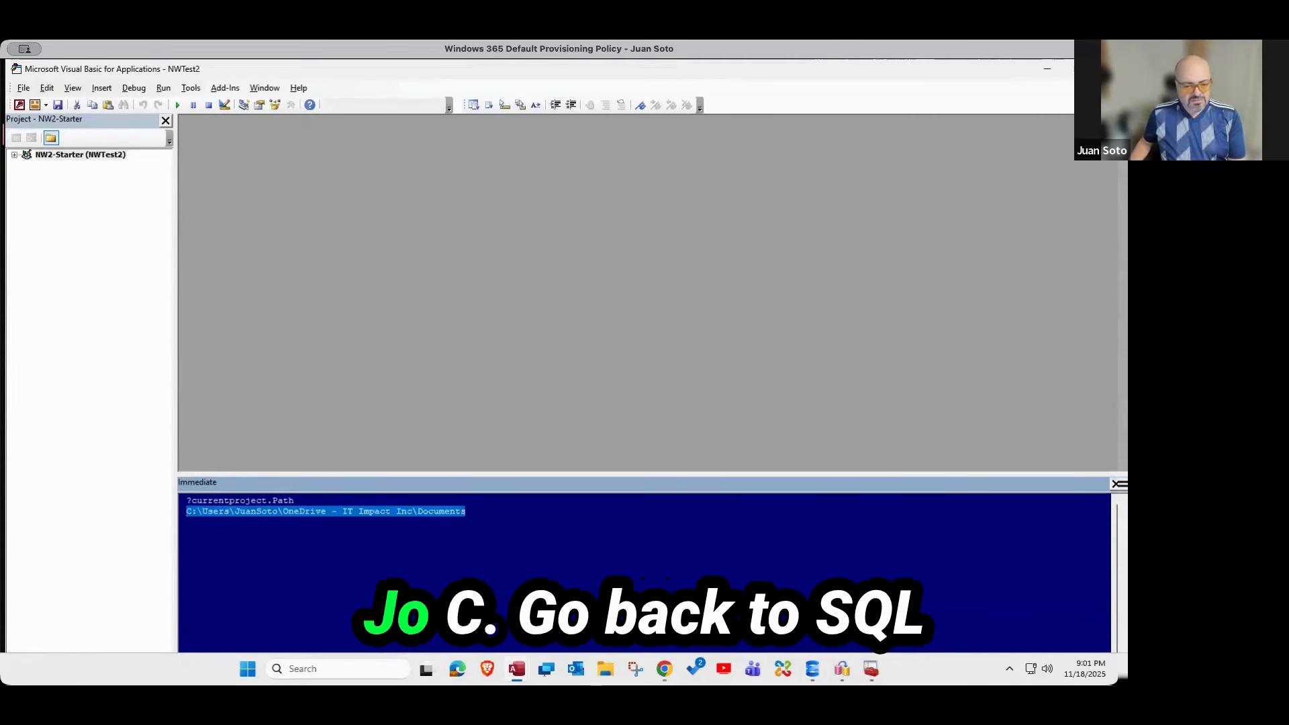
- Switch back to SQL Server Migration Assistant and remove the NWDemo database from the Access metadata
left_click(842, 668)
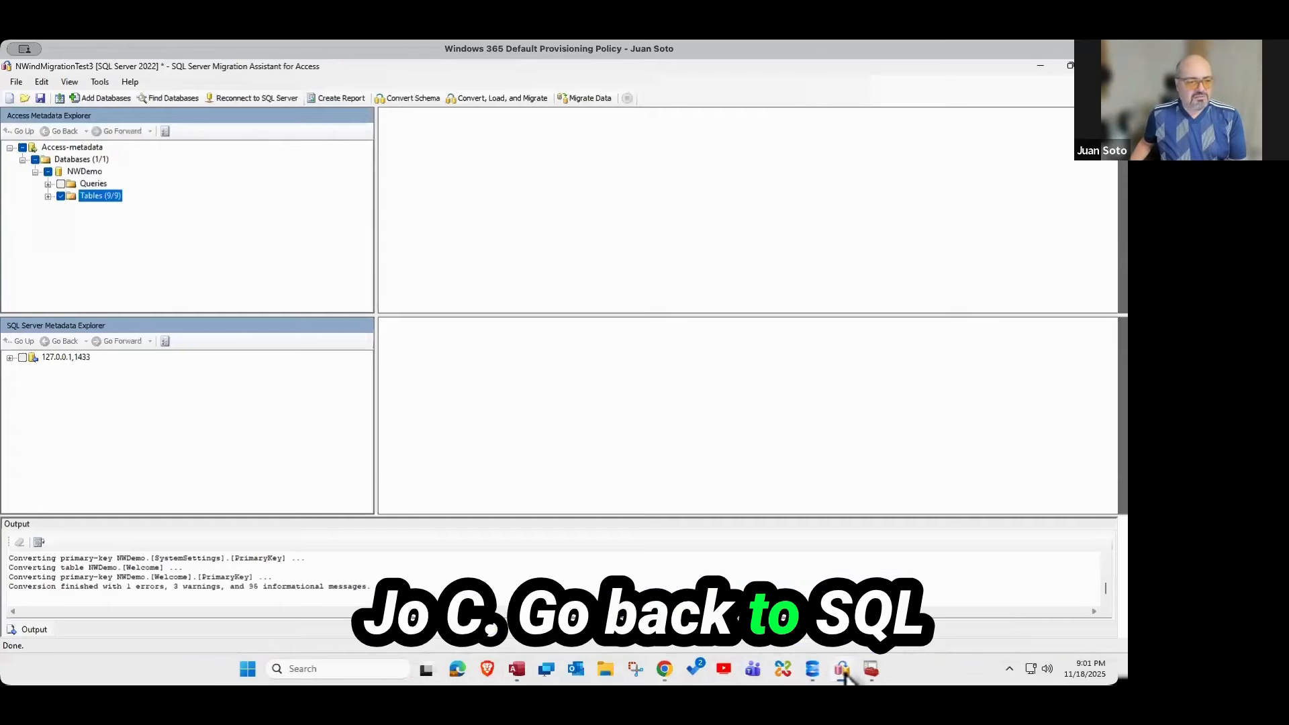
right_click(76, 173)
left_click(100, 177)
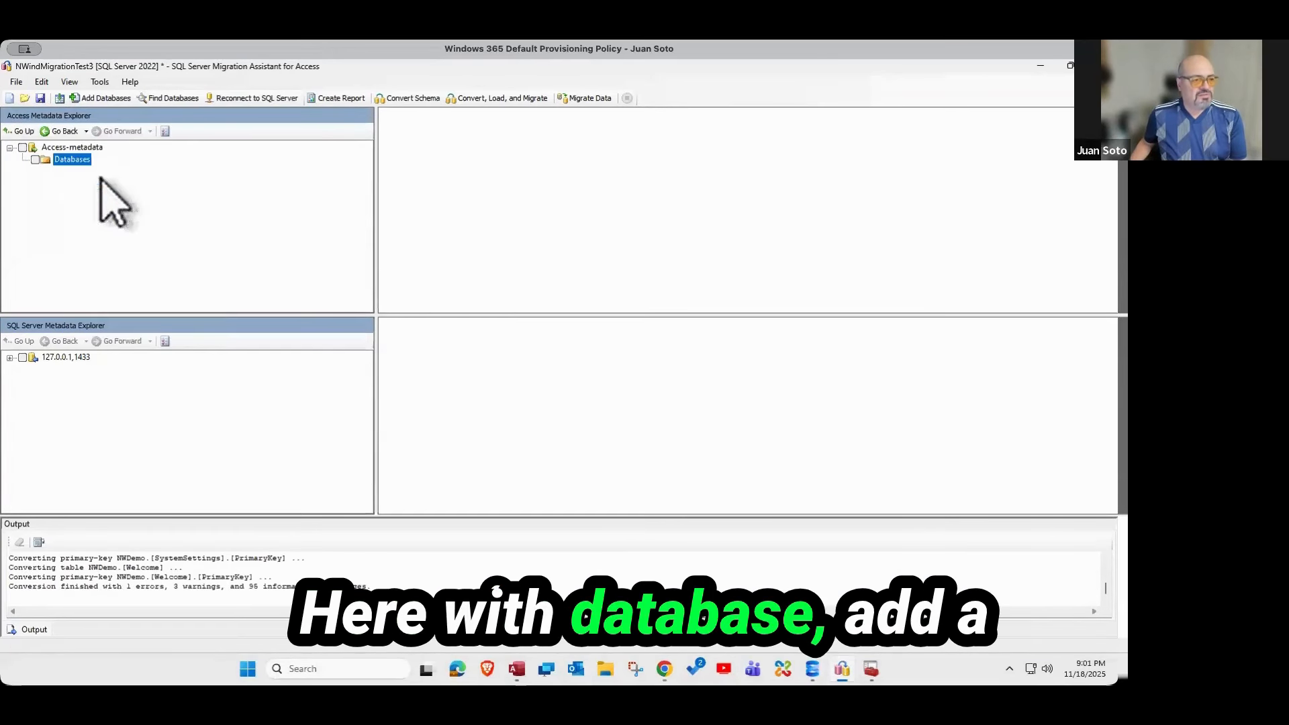
- Add the NWTest2.accdb database to the migration project from the copied folder path
left_click(106, 98)
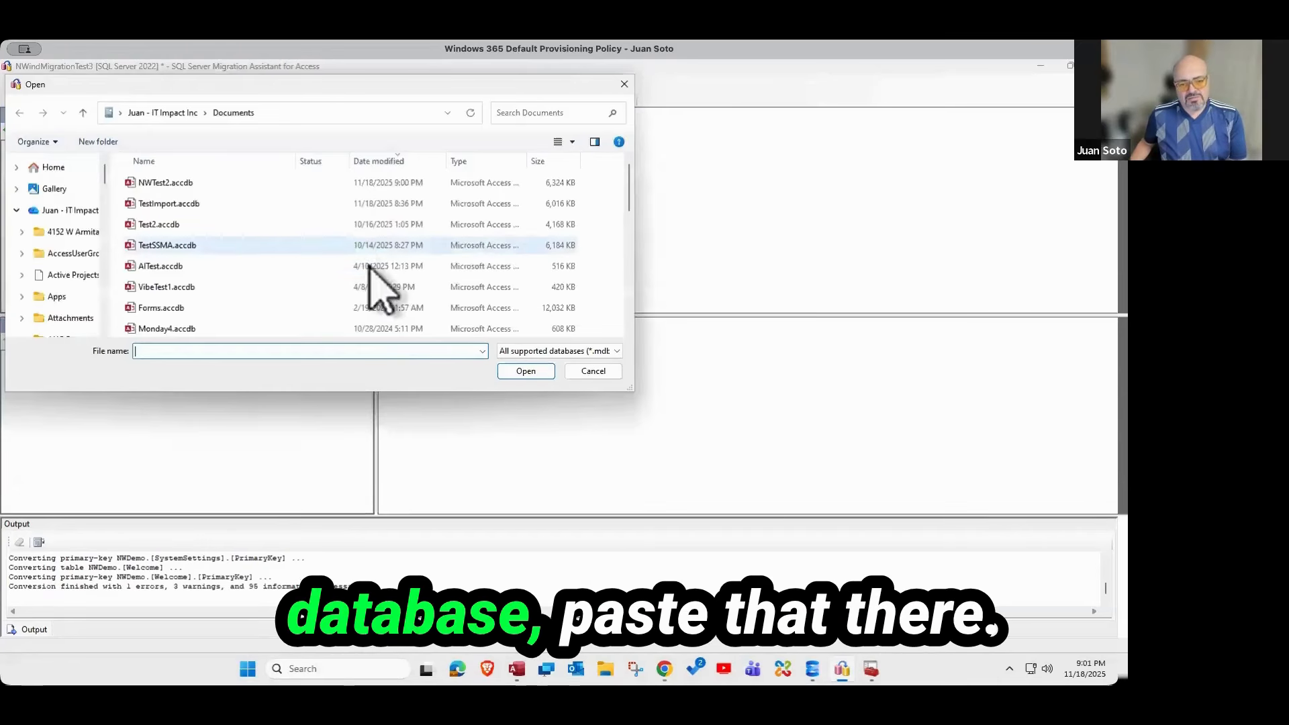
key("ctrl+v")
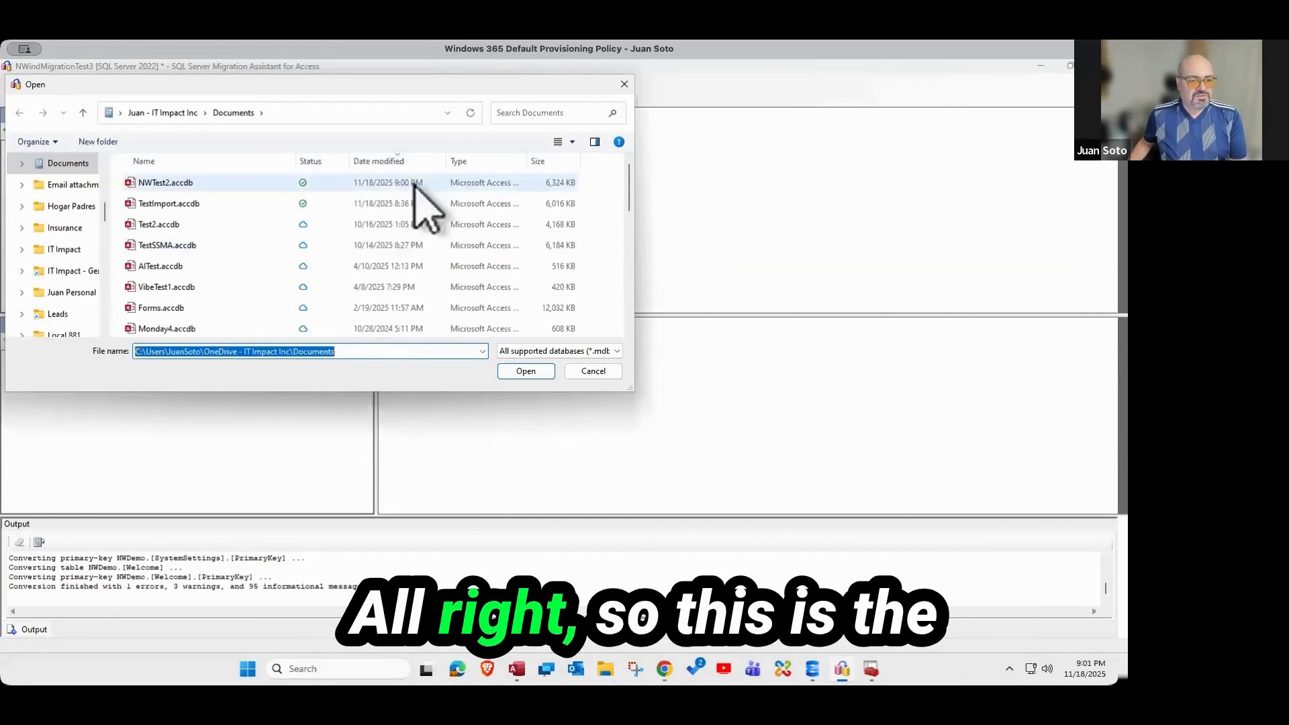
double_click(181, 186)
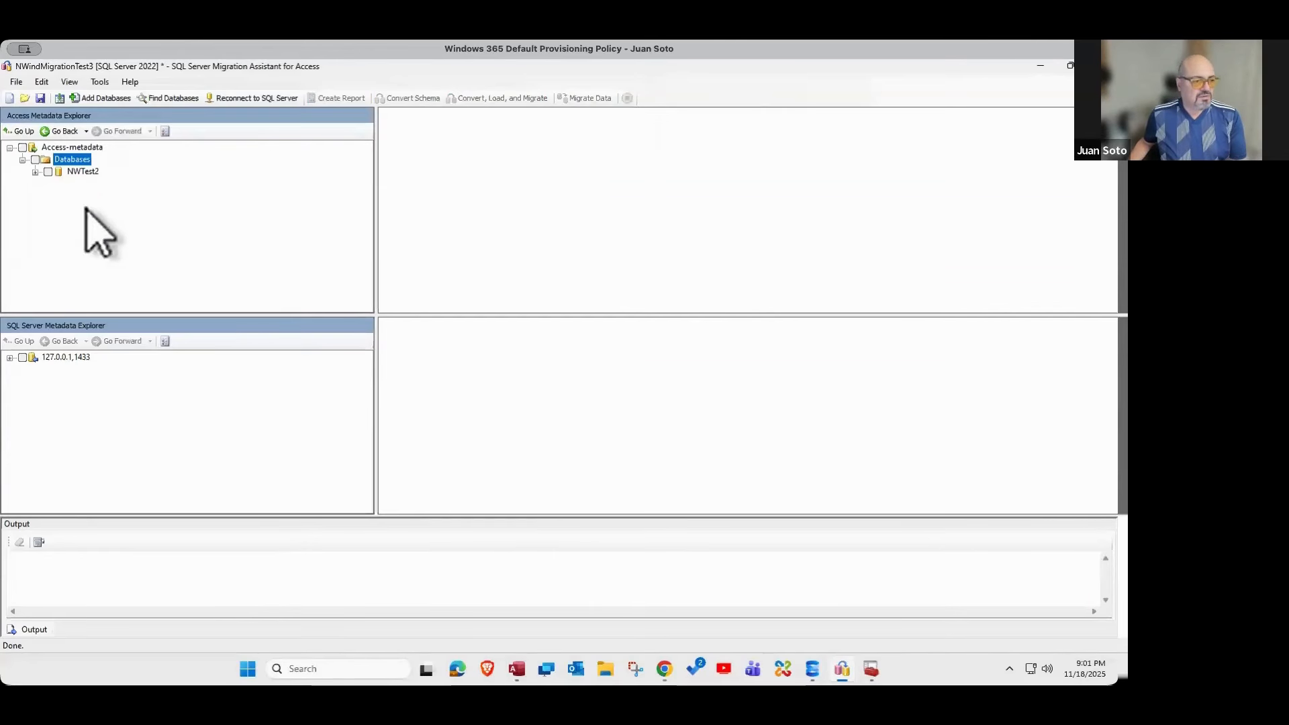
- Include all tables of the NWTest2 database and create its conversion assessment report
left_click(71, 173)
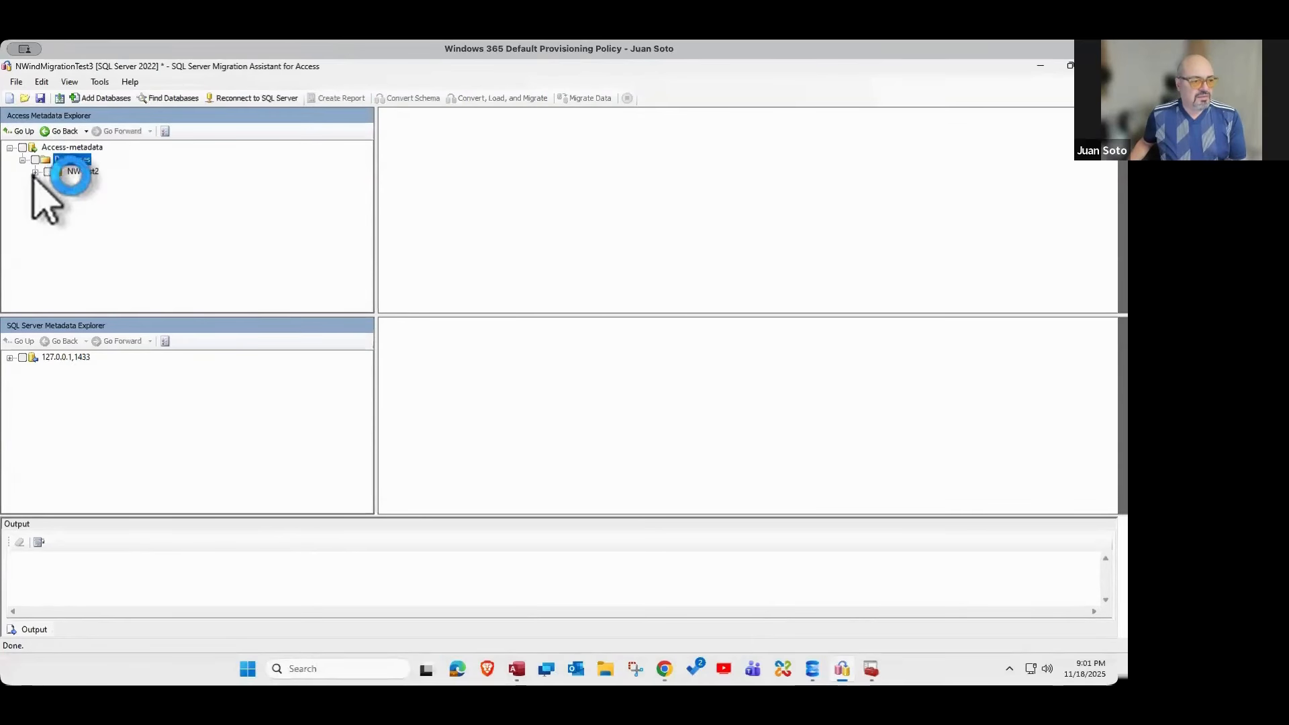
left_click(35, 172)
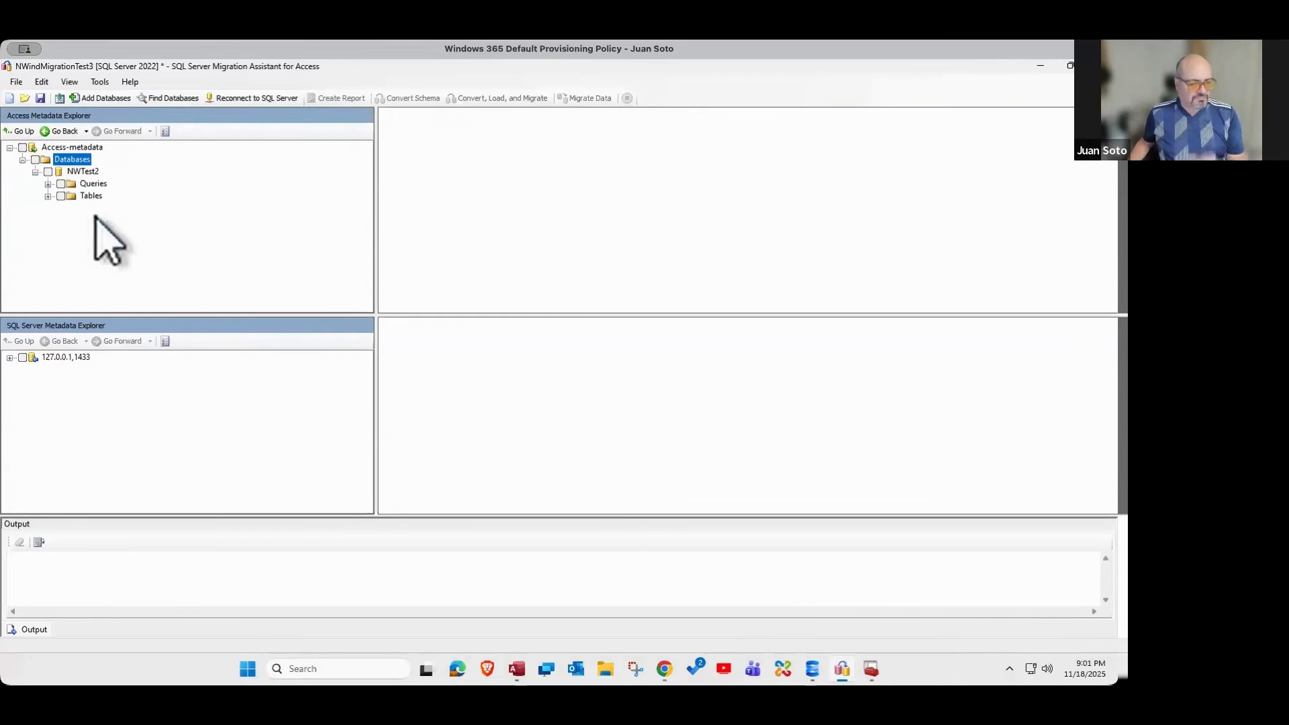
left_click(61, 196)
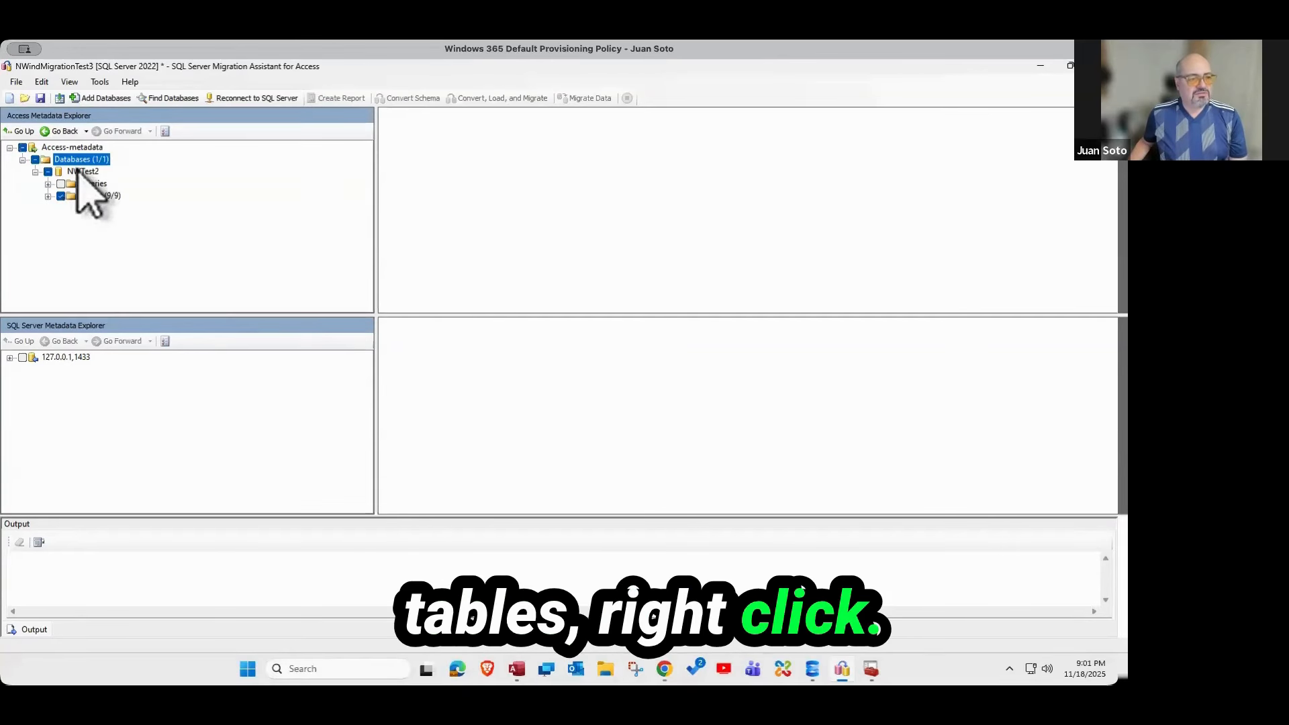
right_click(77, 172)
left_click(118, 193)
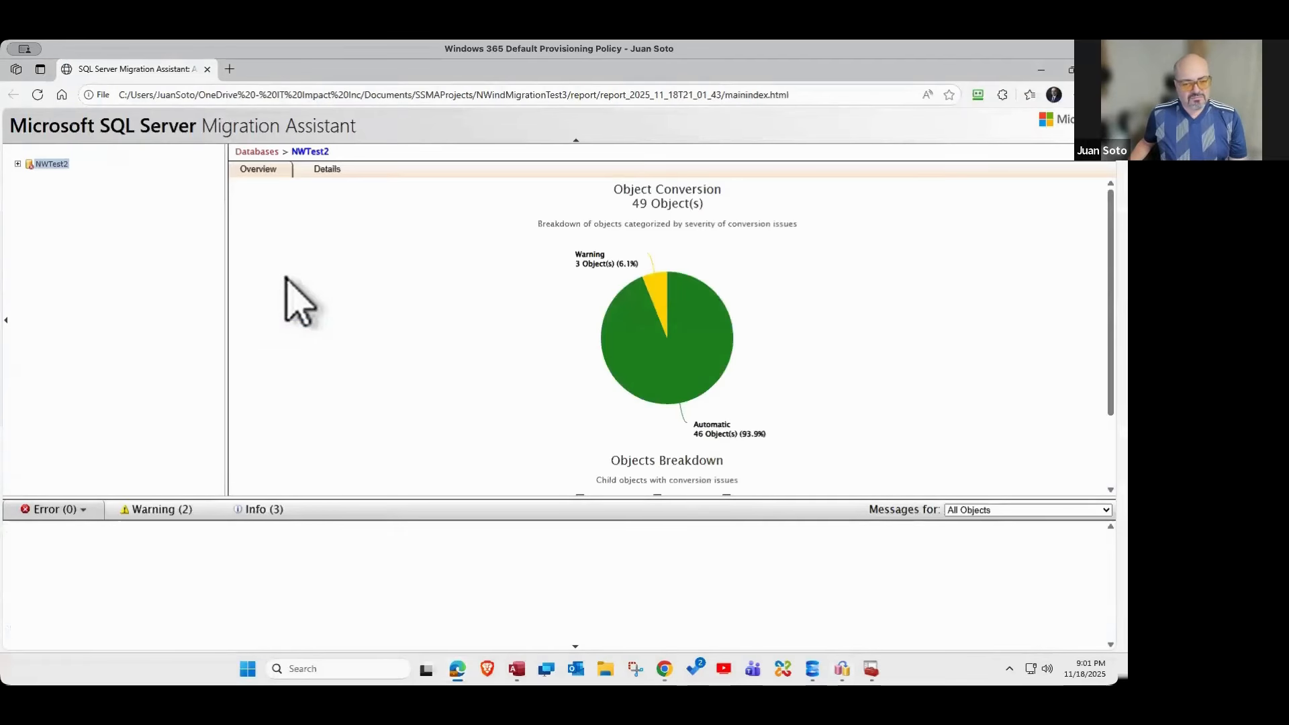
- Review the report's warnings and expand A2SS0040, PK or unique index has null value, to identify the table concerned
left_click(660, 284)
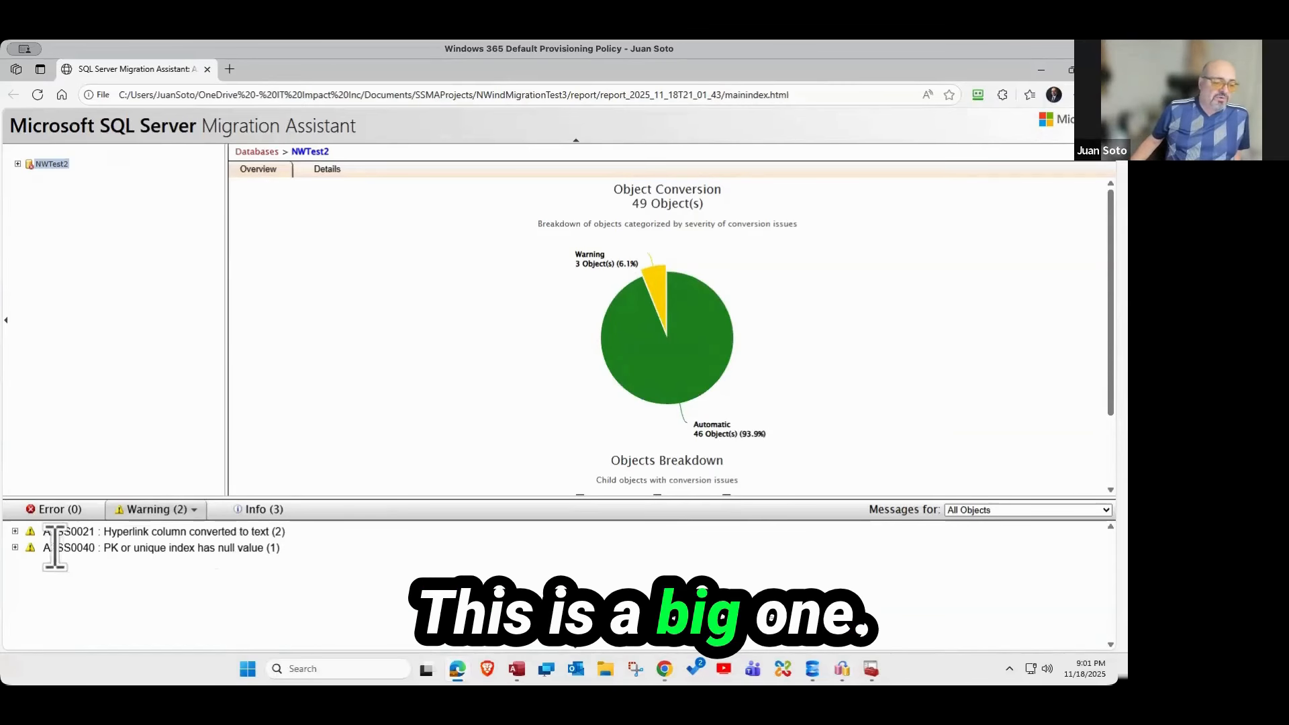
left_click(15, 548)
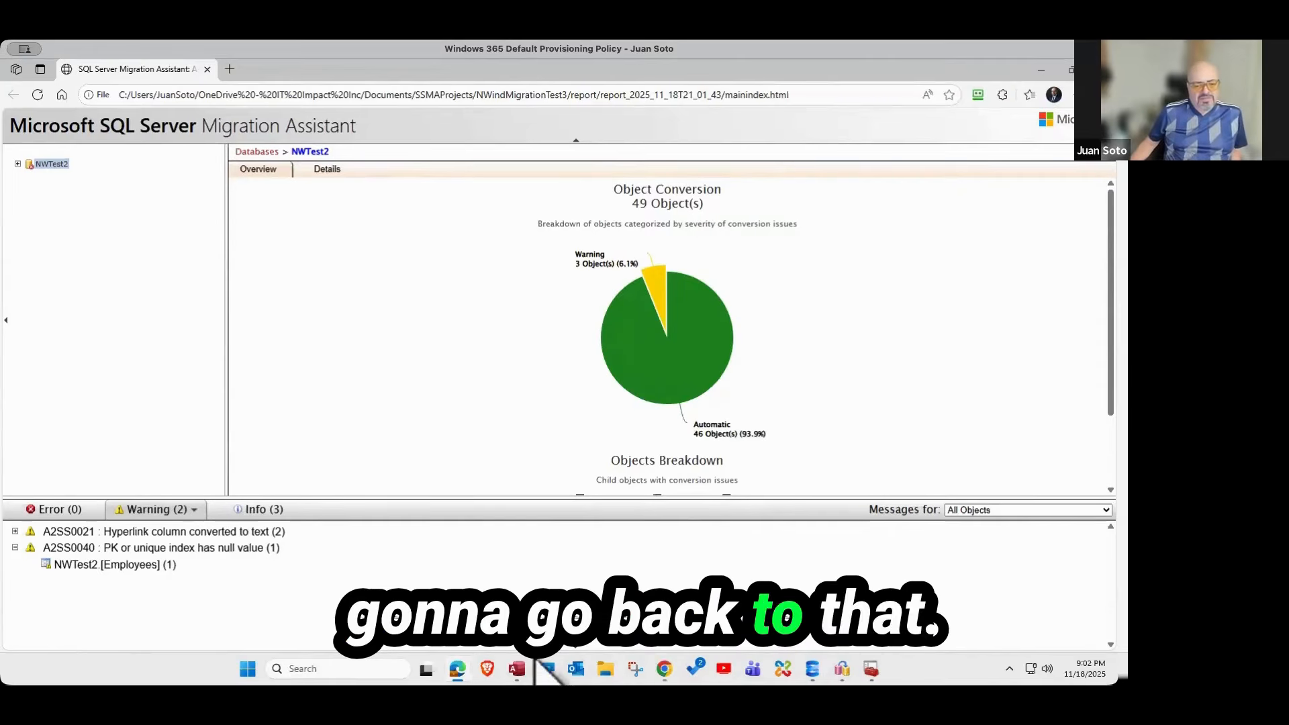
- Switch to the Northwind database in Access and check the Employees table's records and field design for a null key, then close the table
mouse_move(517, 668)
left_click(462, 642)
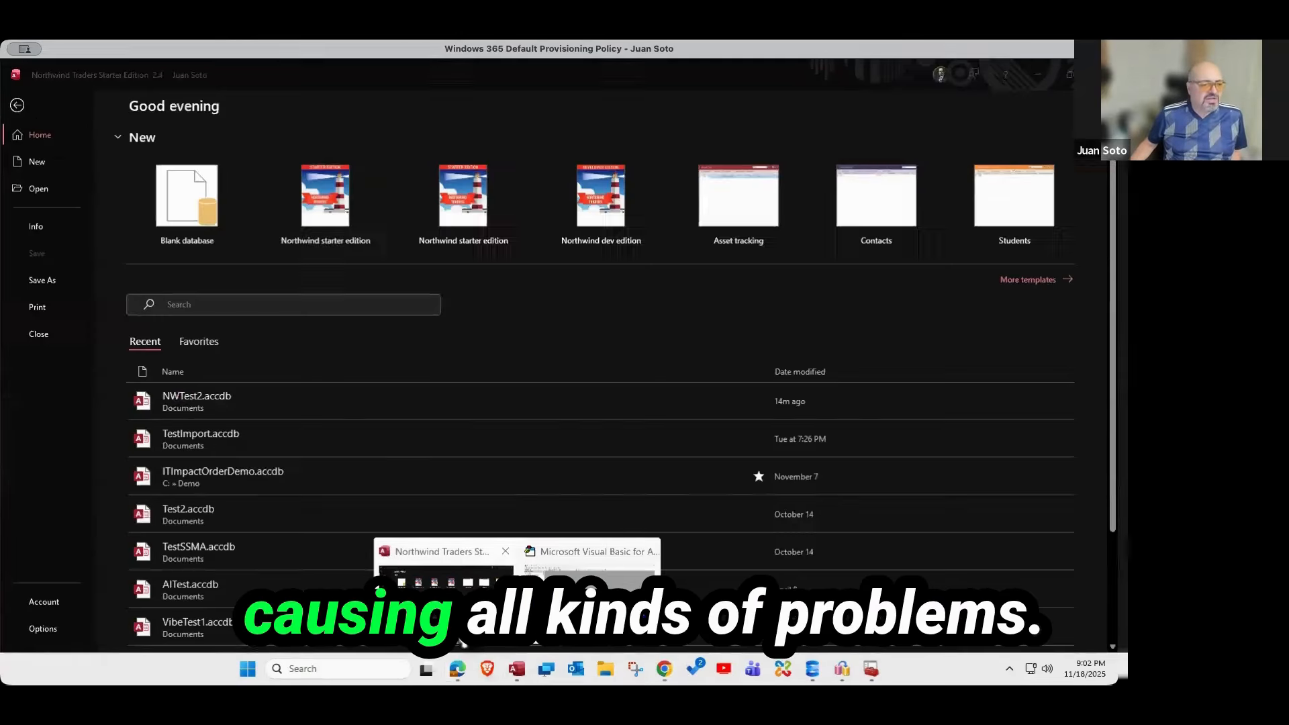
left_click(17, 108)
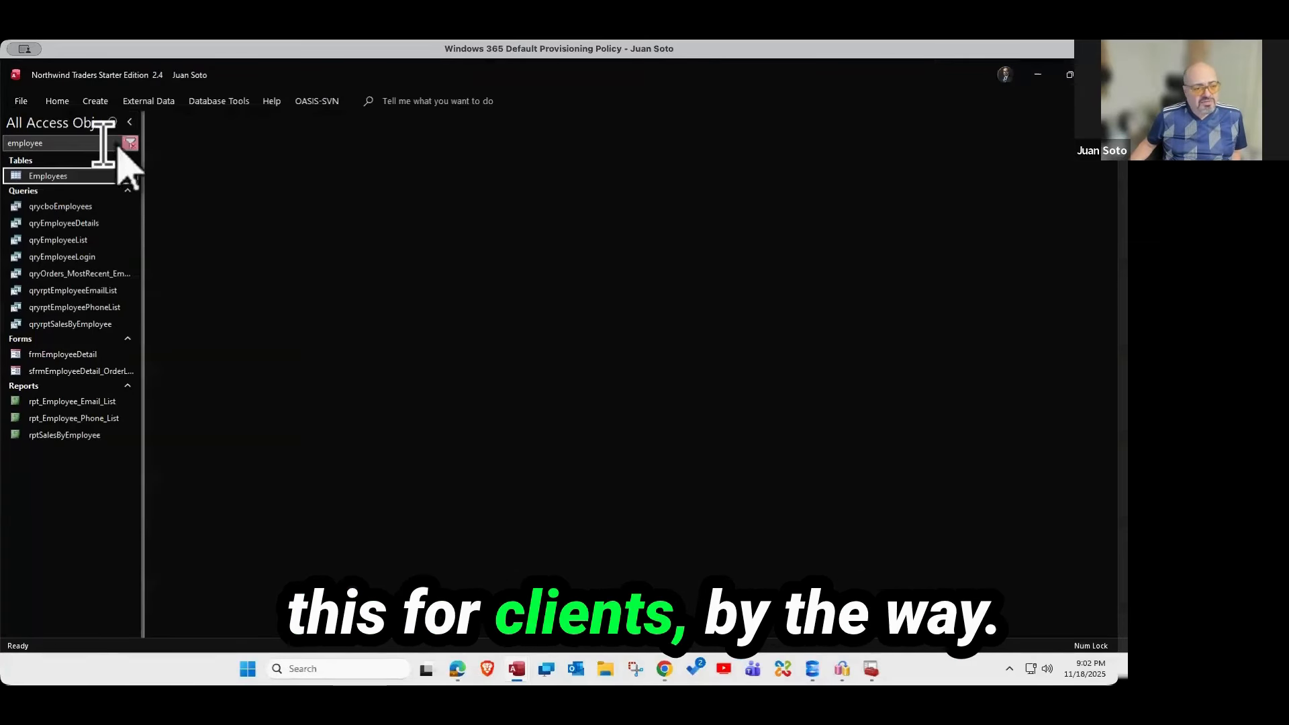
double_click(59, 176)
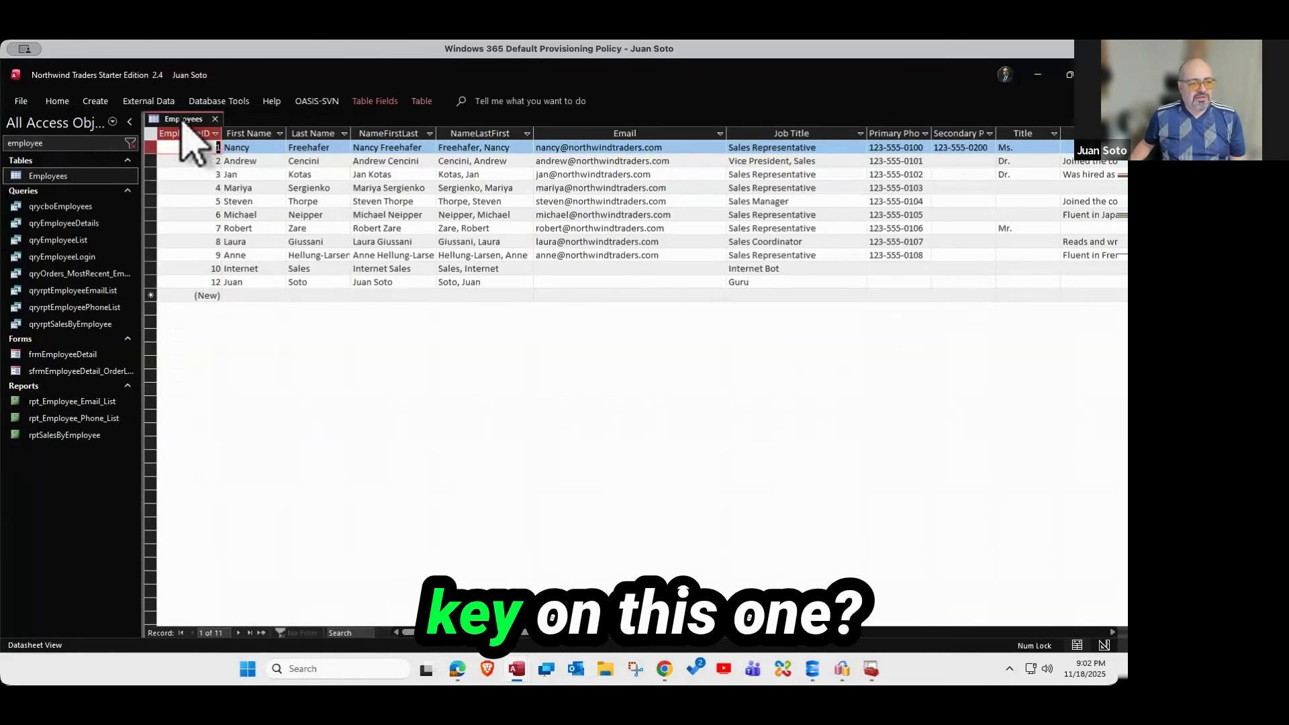
right_click(183, 121)
left_click(227, 188)
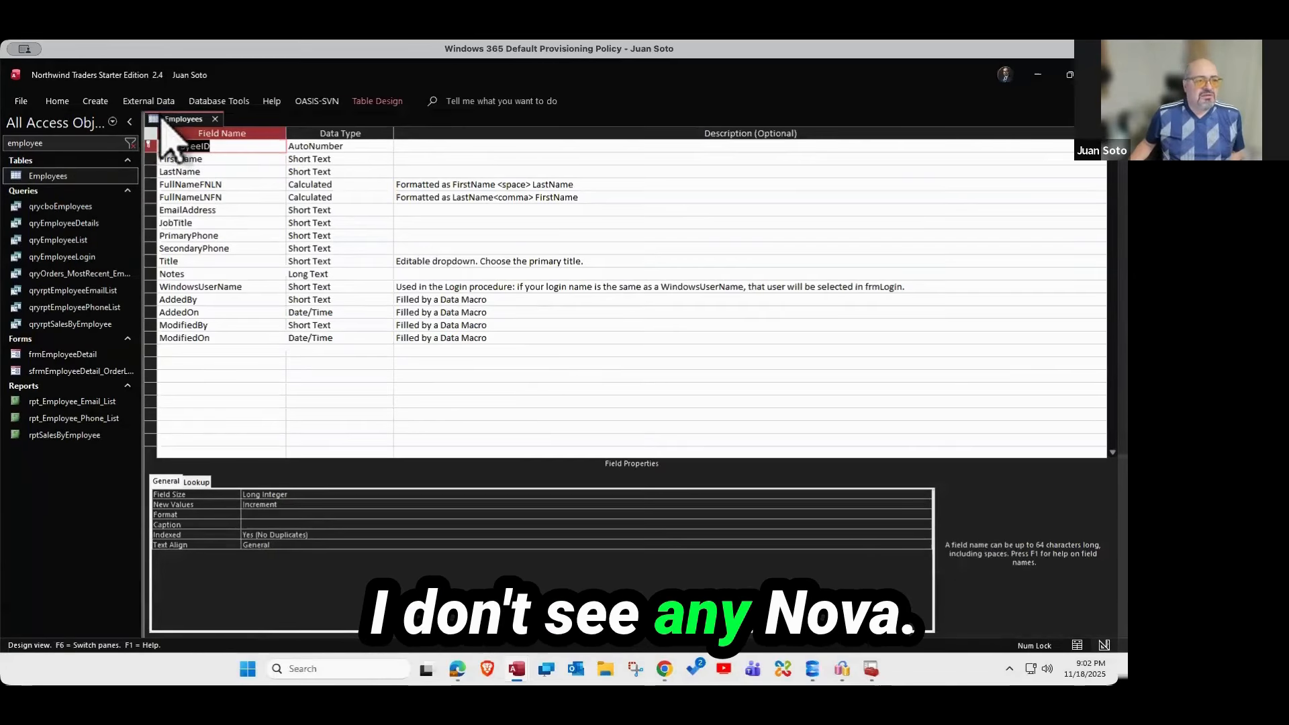
right_click(163, 119)
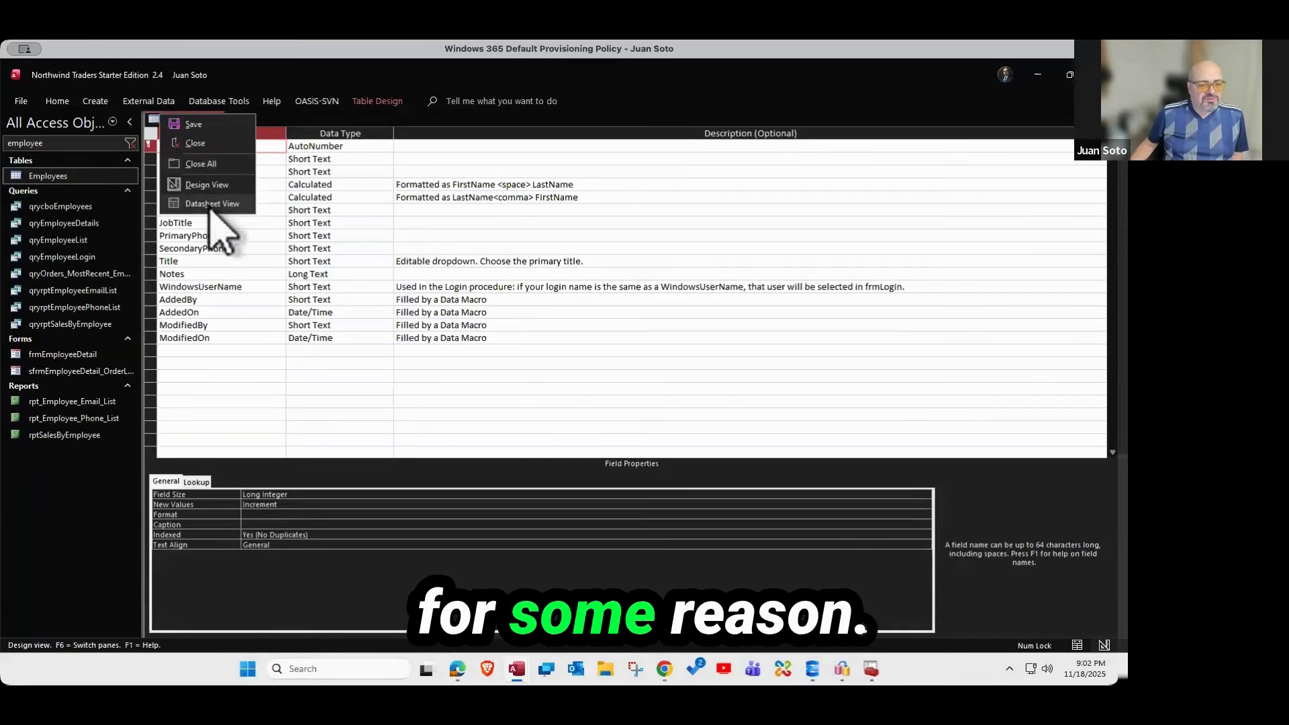
left_click(231, 204)
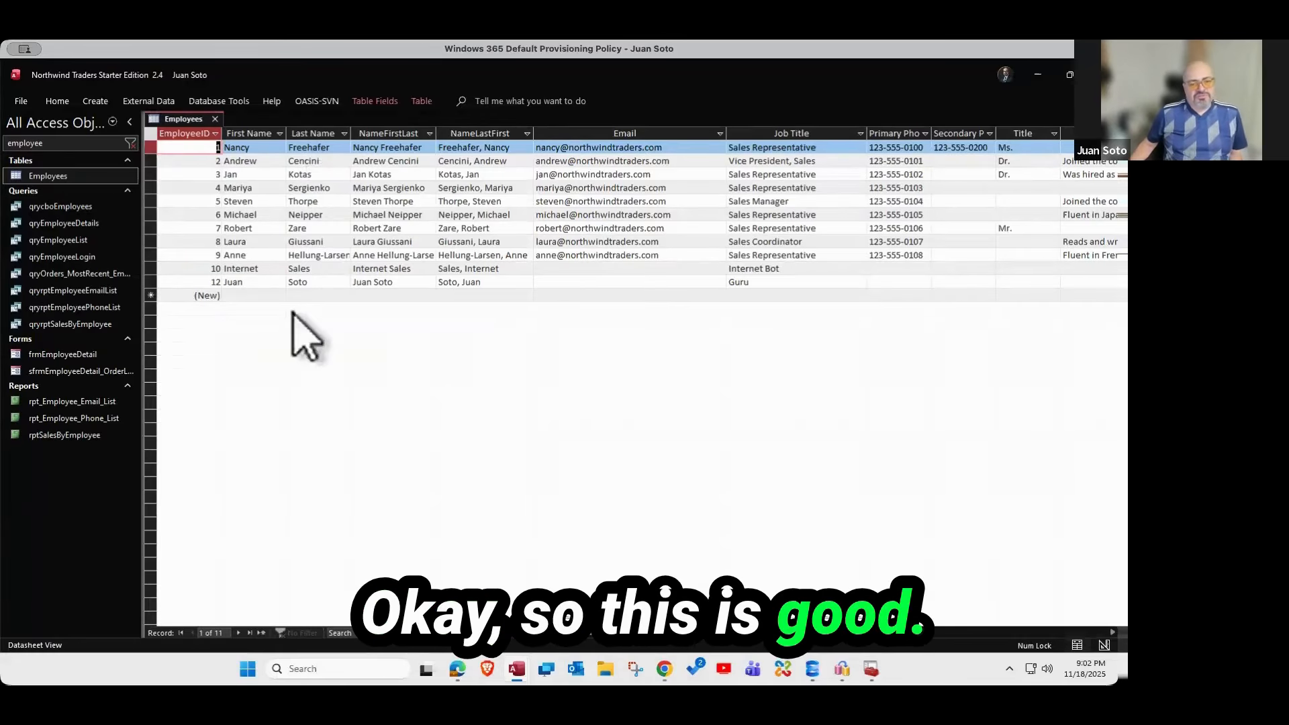
left_click(215, 120)
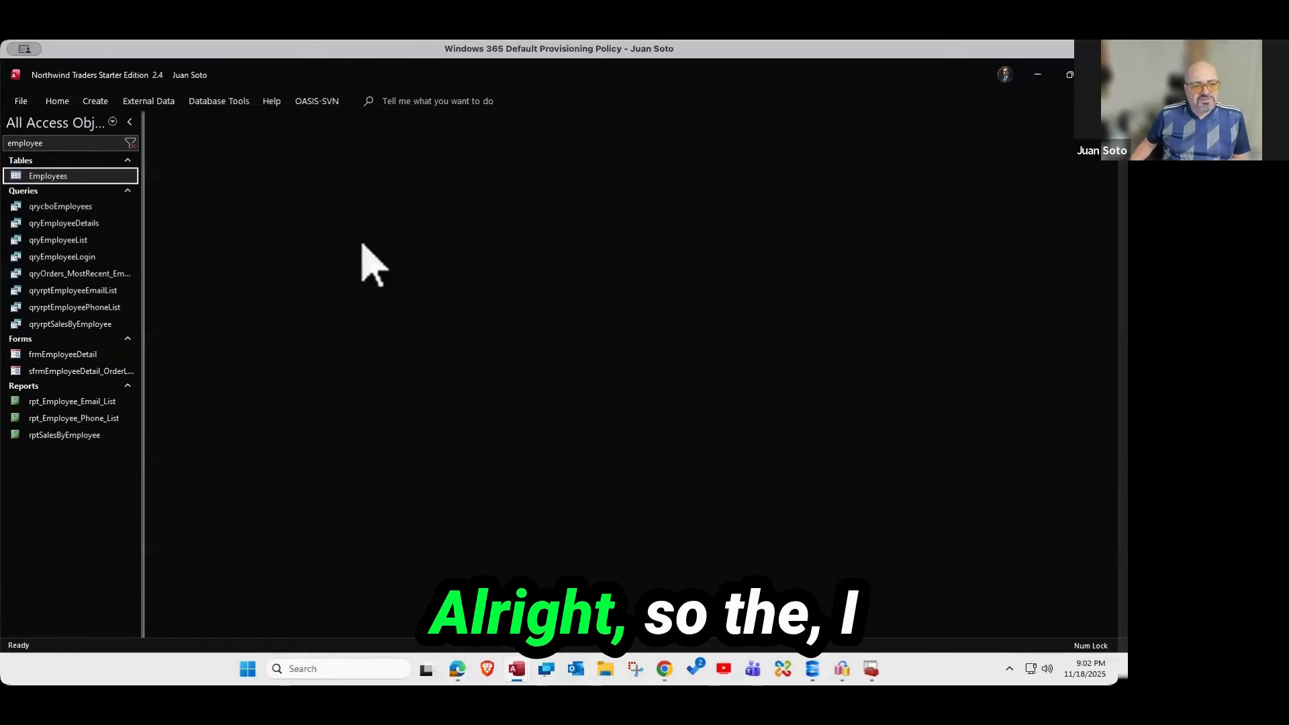
- Switch to SQL Server Migration Assistant and convert, load and migrate the NWTest2 database, accepting the synchronization of its tables
left_click(843, 670)
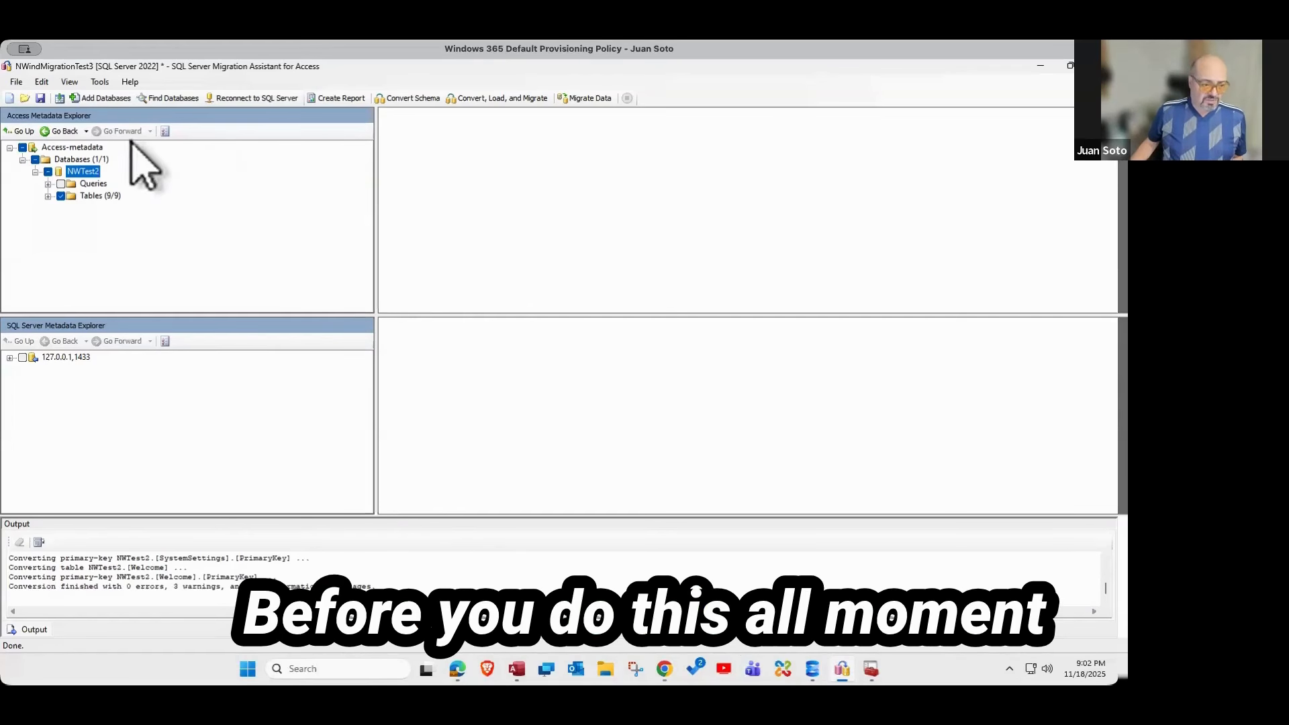
right_click(87, 174)
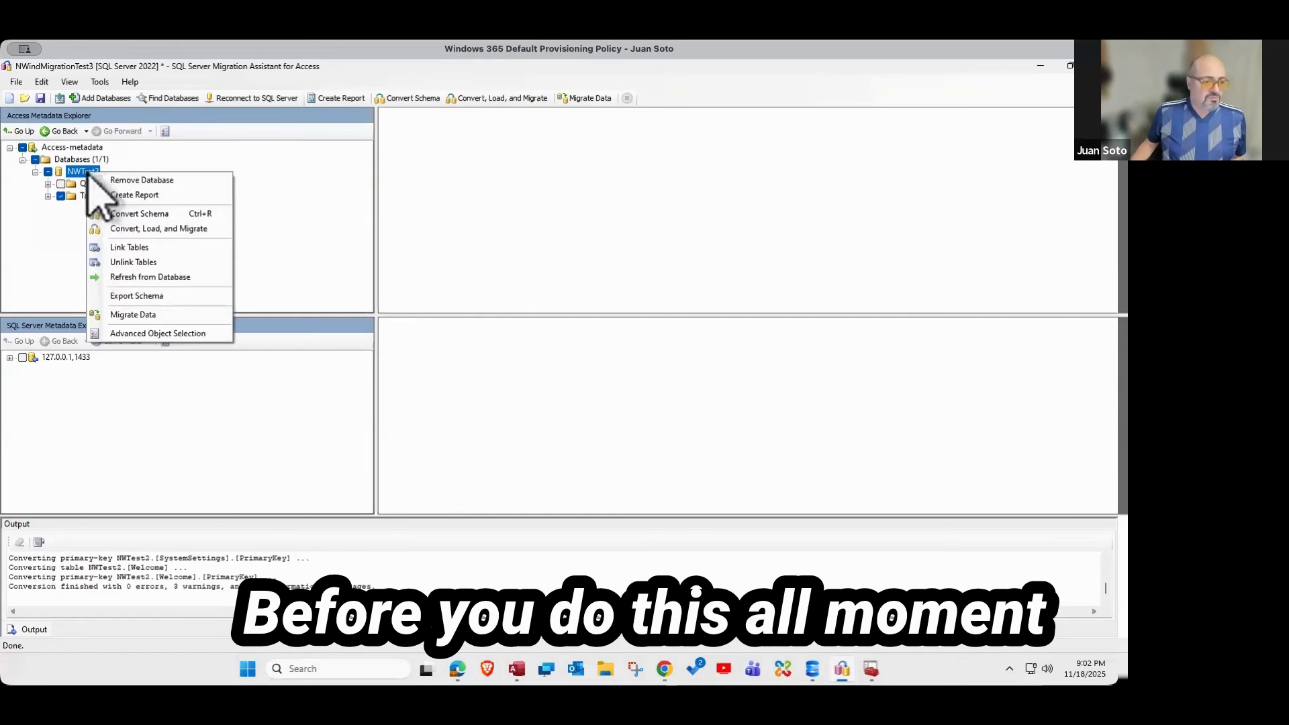
left_click(194, 231)
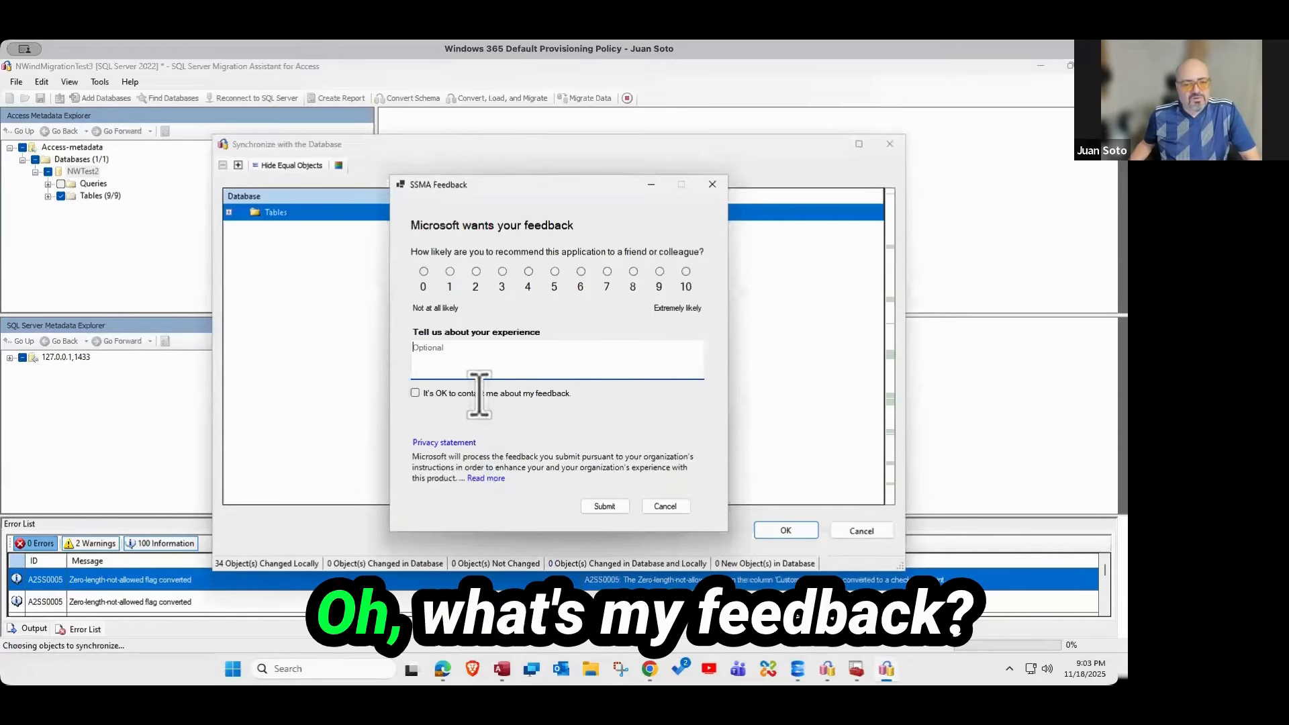
left_click(713, 185)
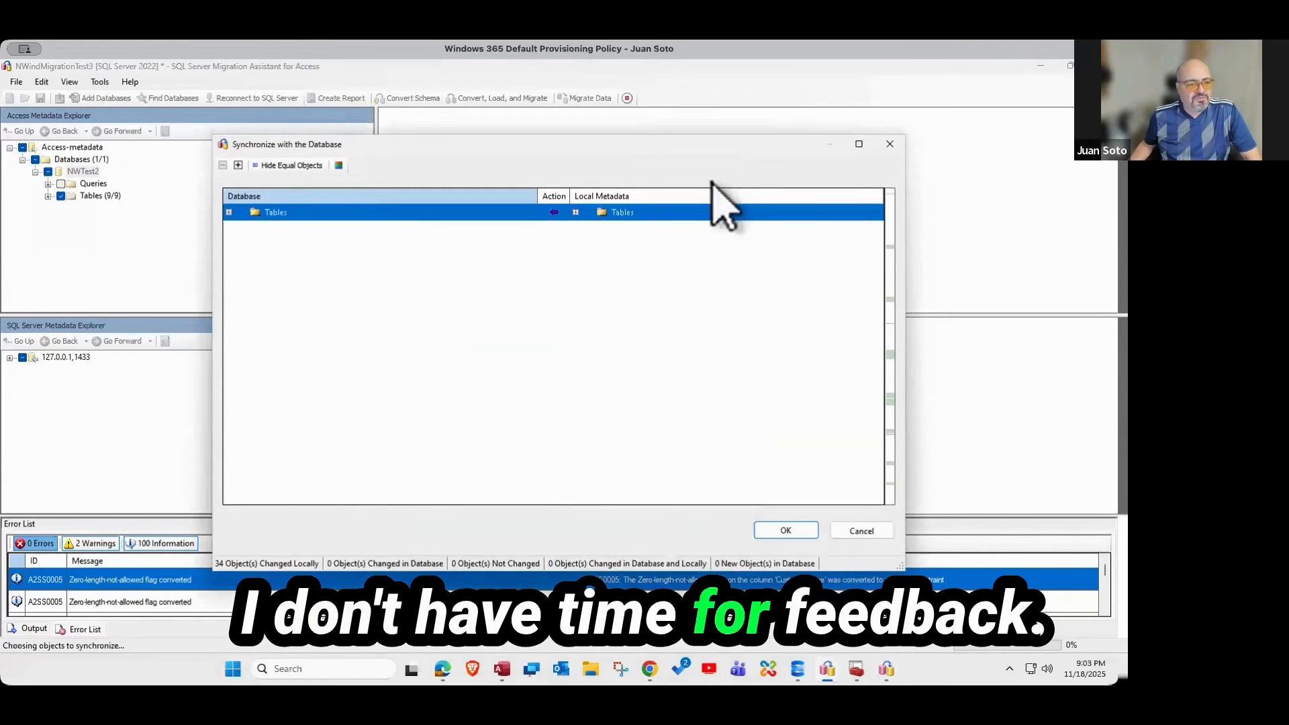
left_click(228, 212)
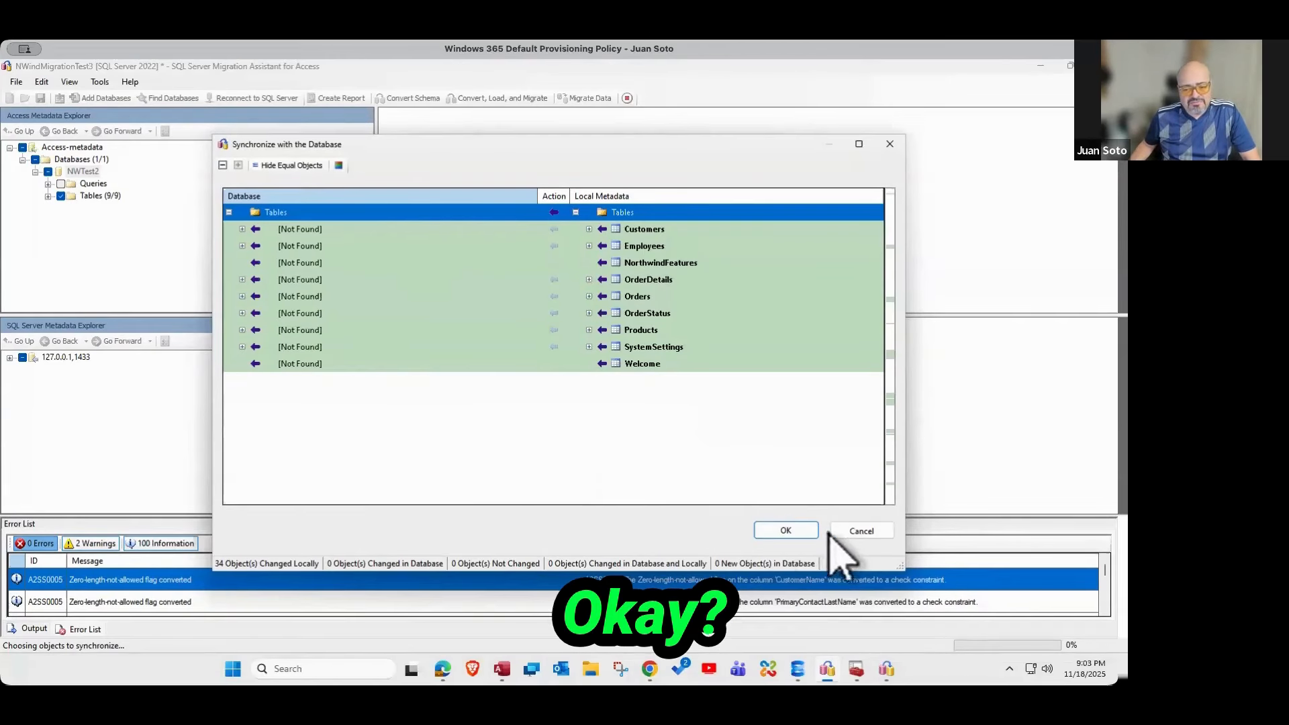
left_click(799, 531)
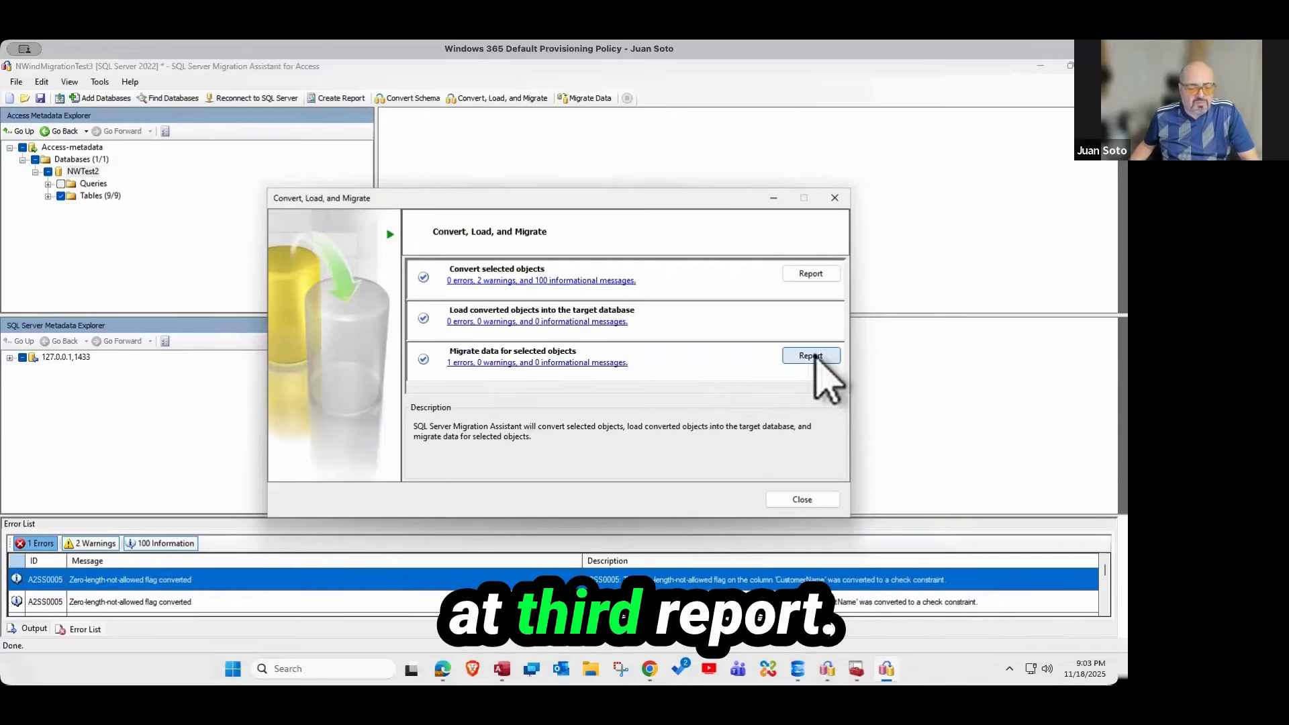
- Review the data migration report for the Employees table's migrated rows, then close the report and the migration summary
left_click(811, 356)
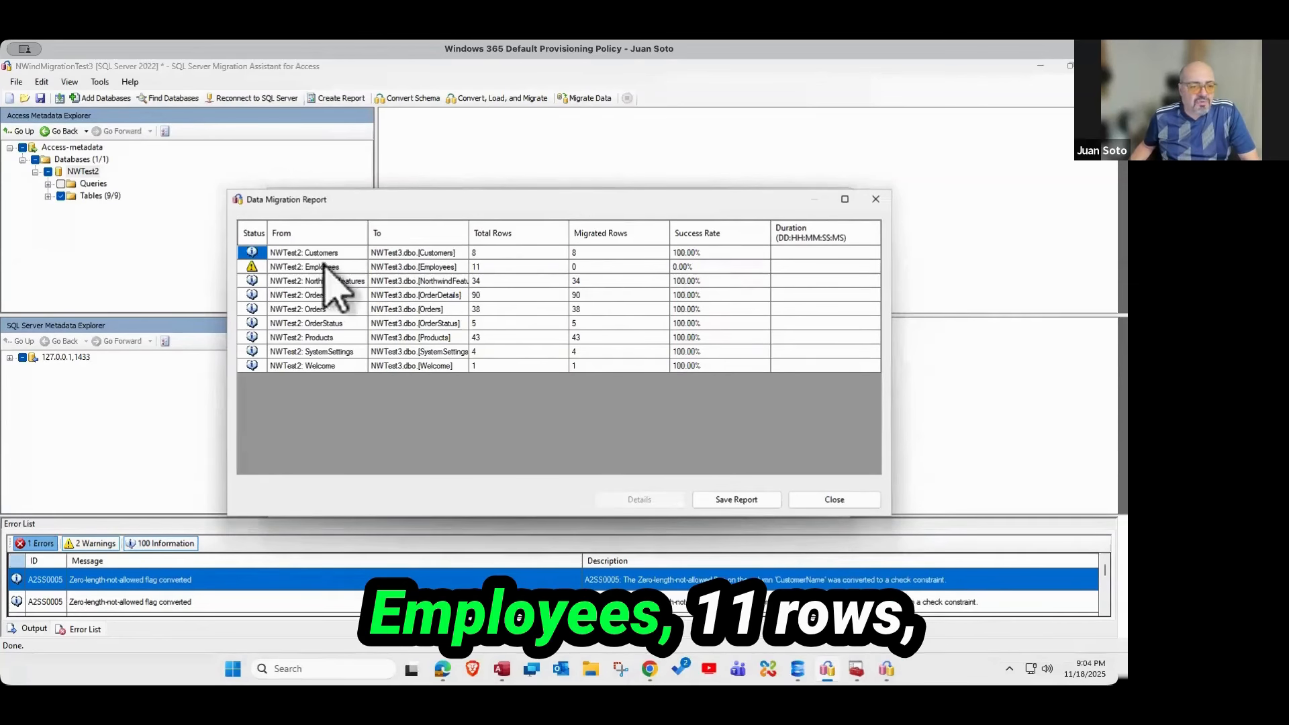
left_click(619, 267)
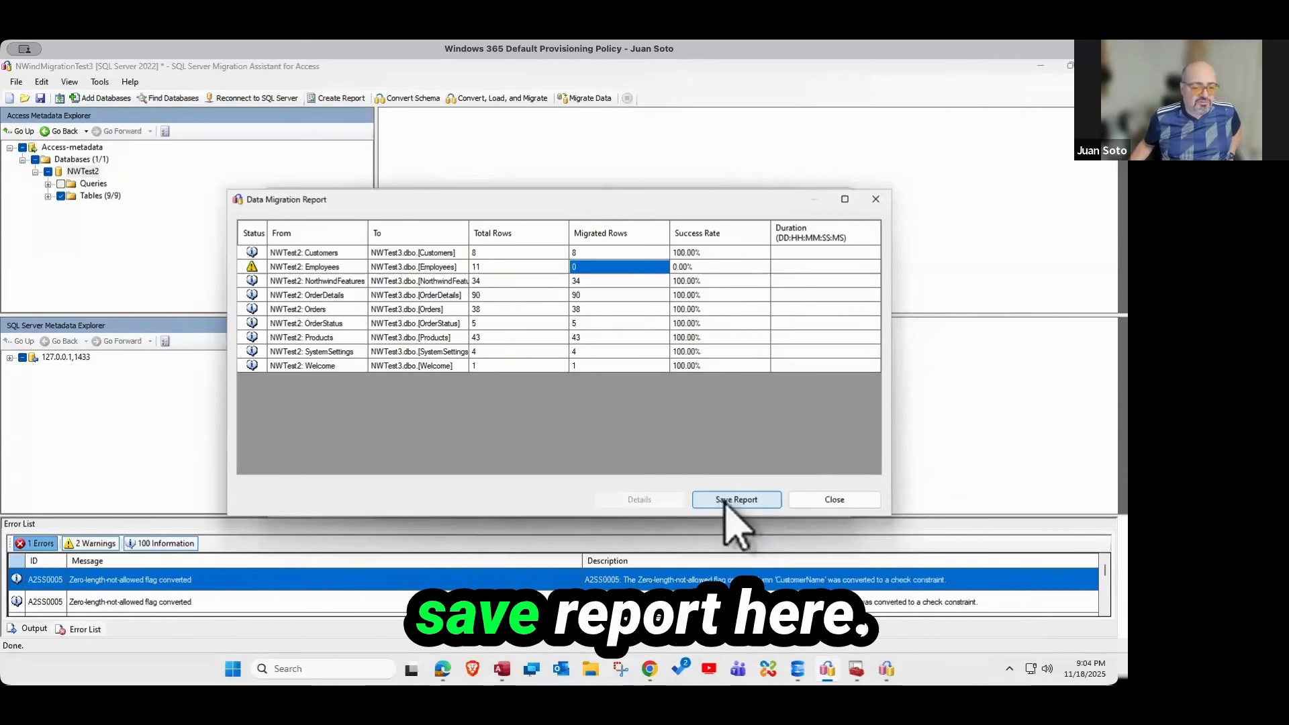
left_click(834, 499)
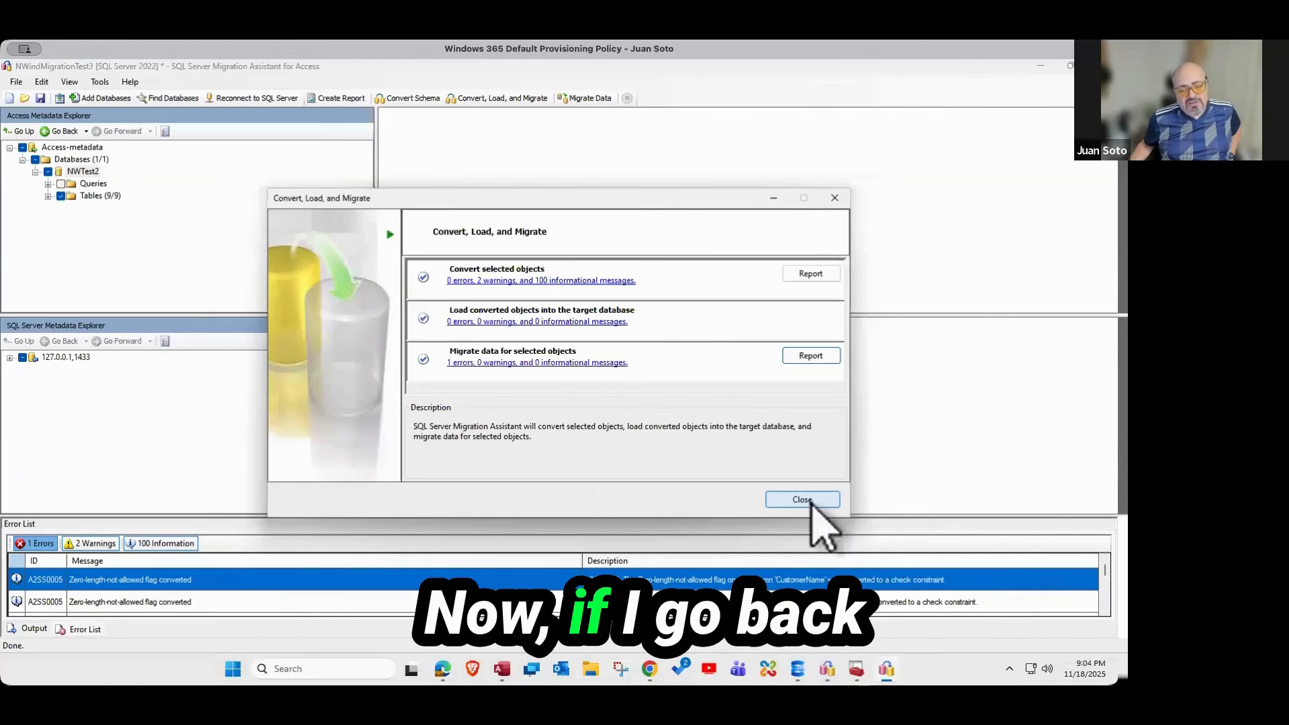
left_click(806, 502)
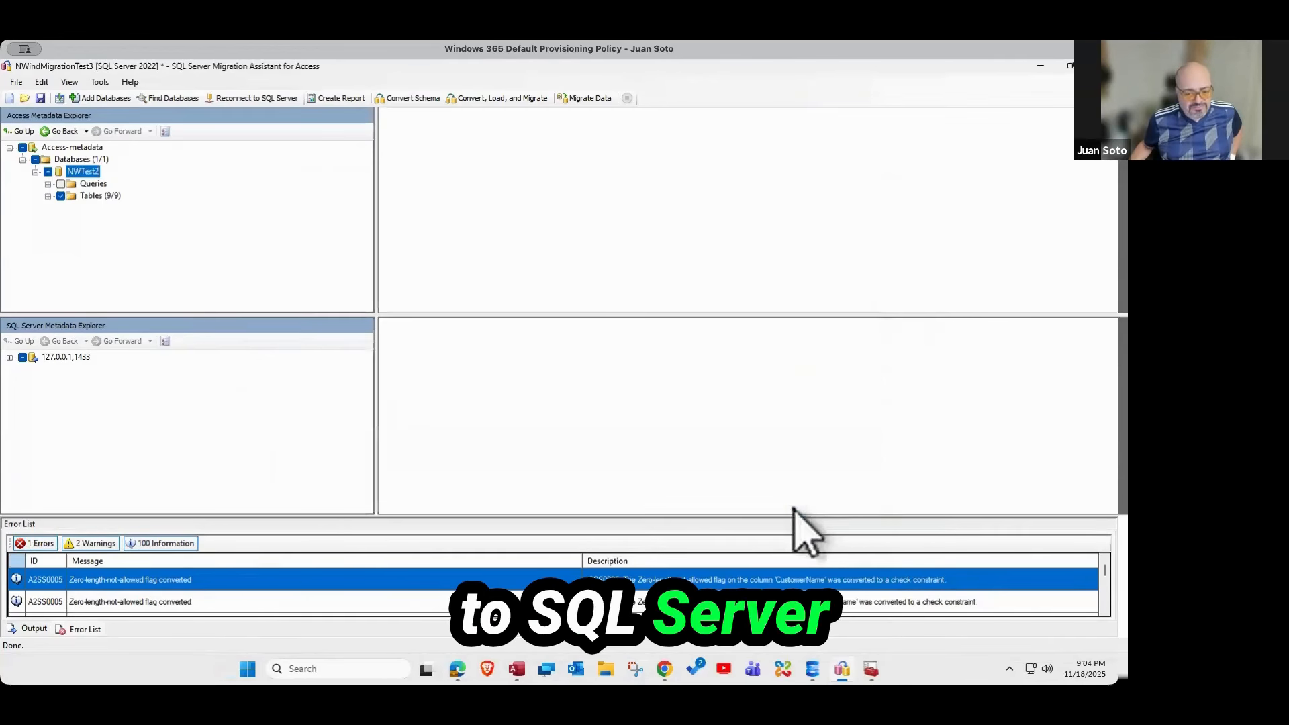
- Switch to SQL Server Management Studio, refresh the server's databases and expand the tables of NWTest3
mouse_move(871, 677)
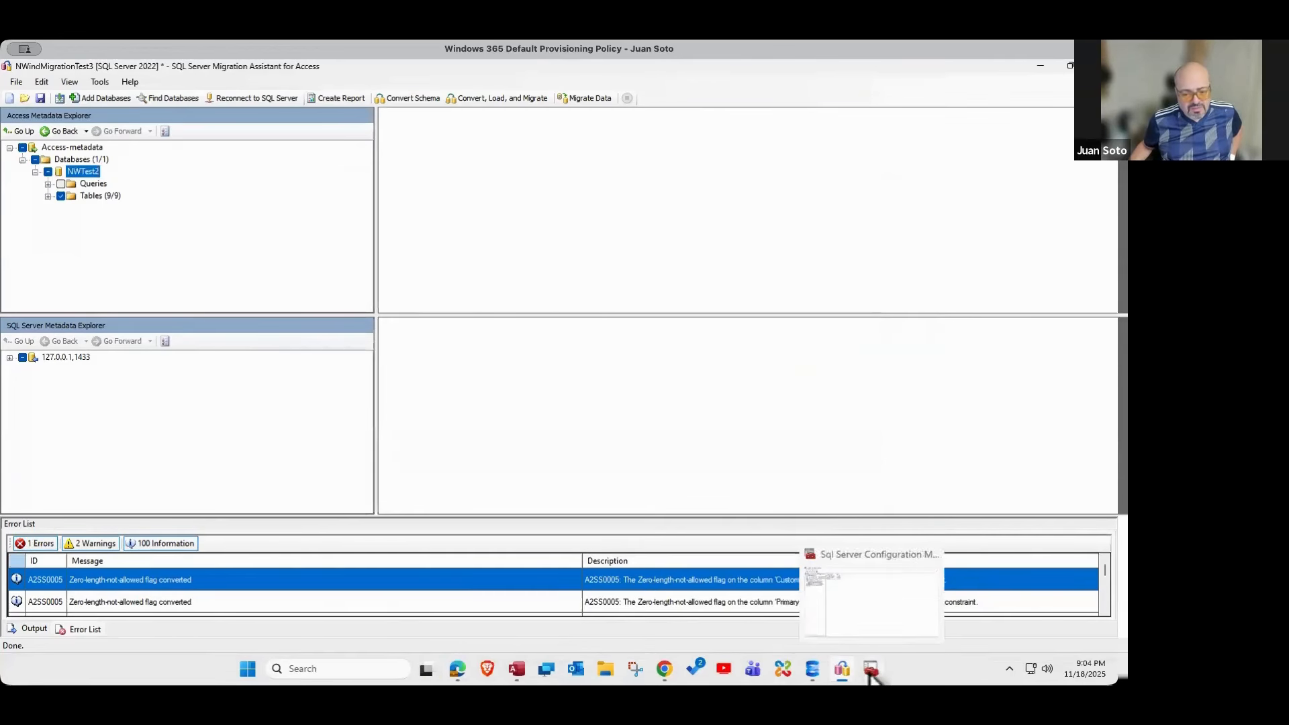
left_click(815, 672)
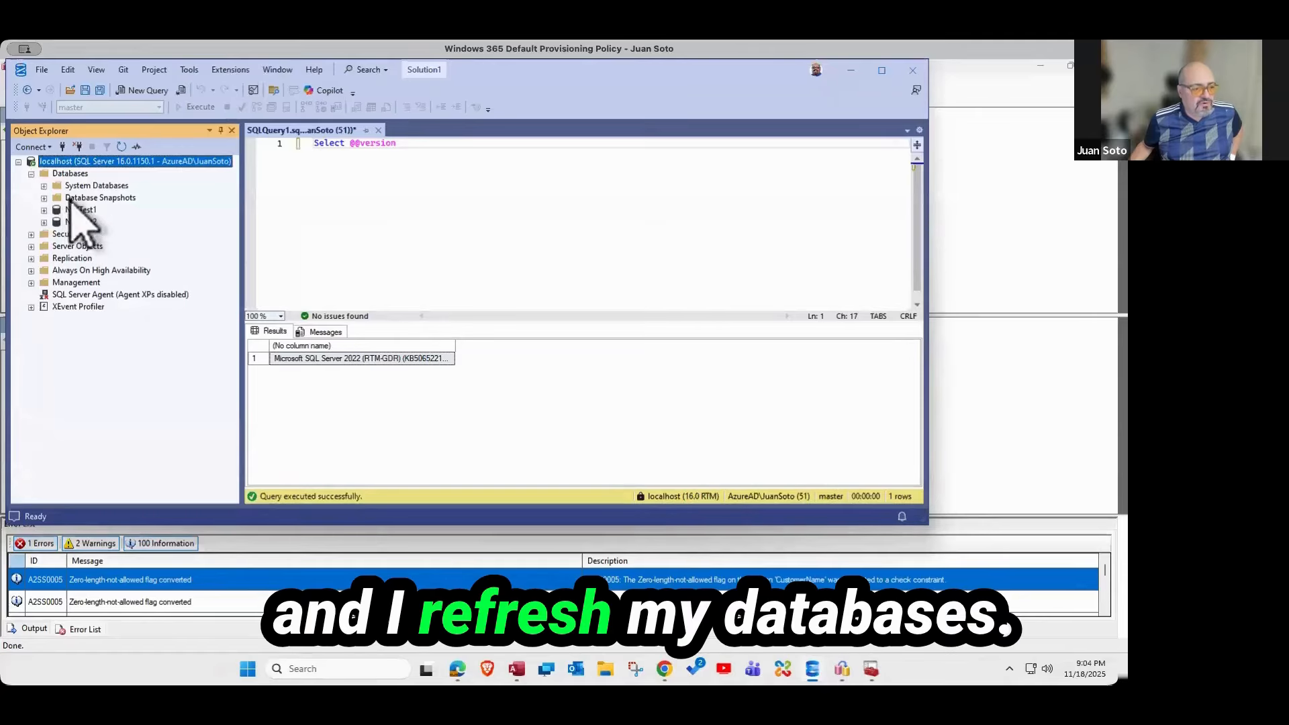
right_click(69, 176)
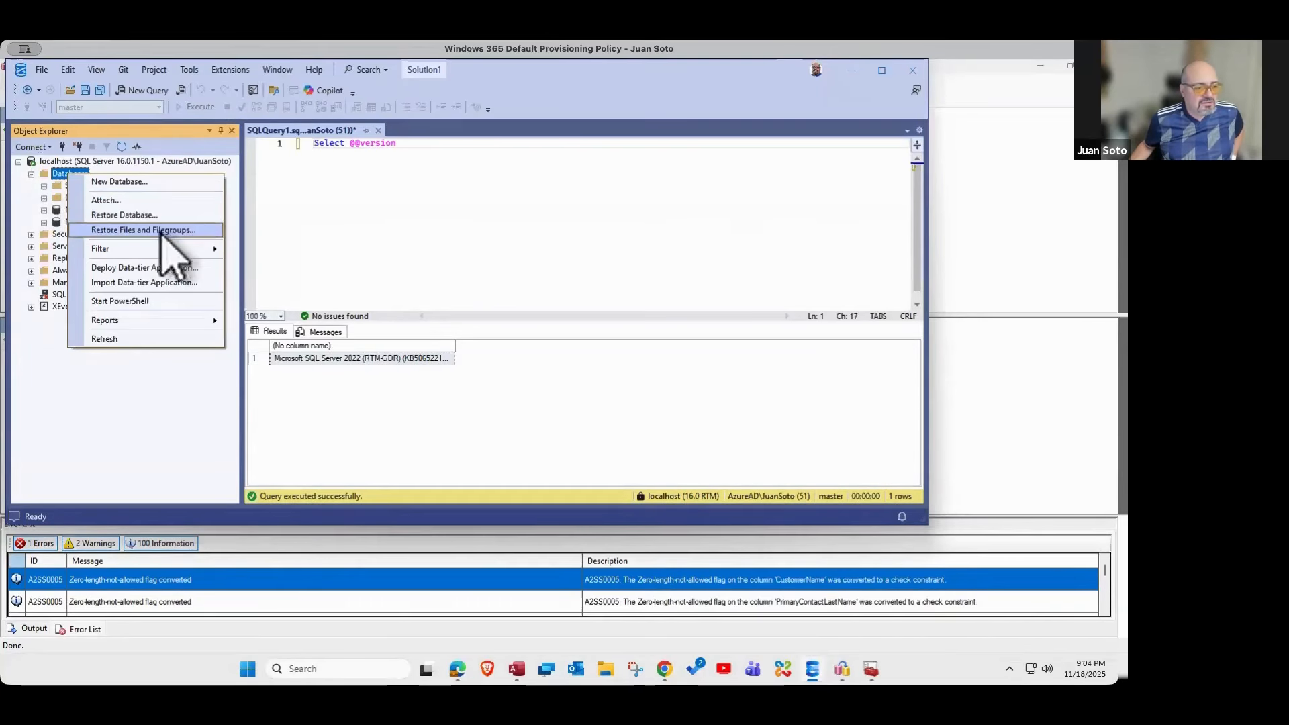
left_click(167, 338)
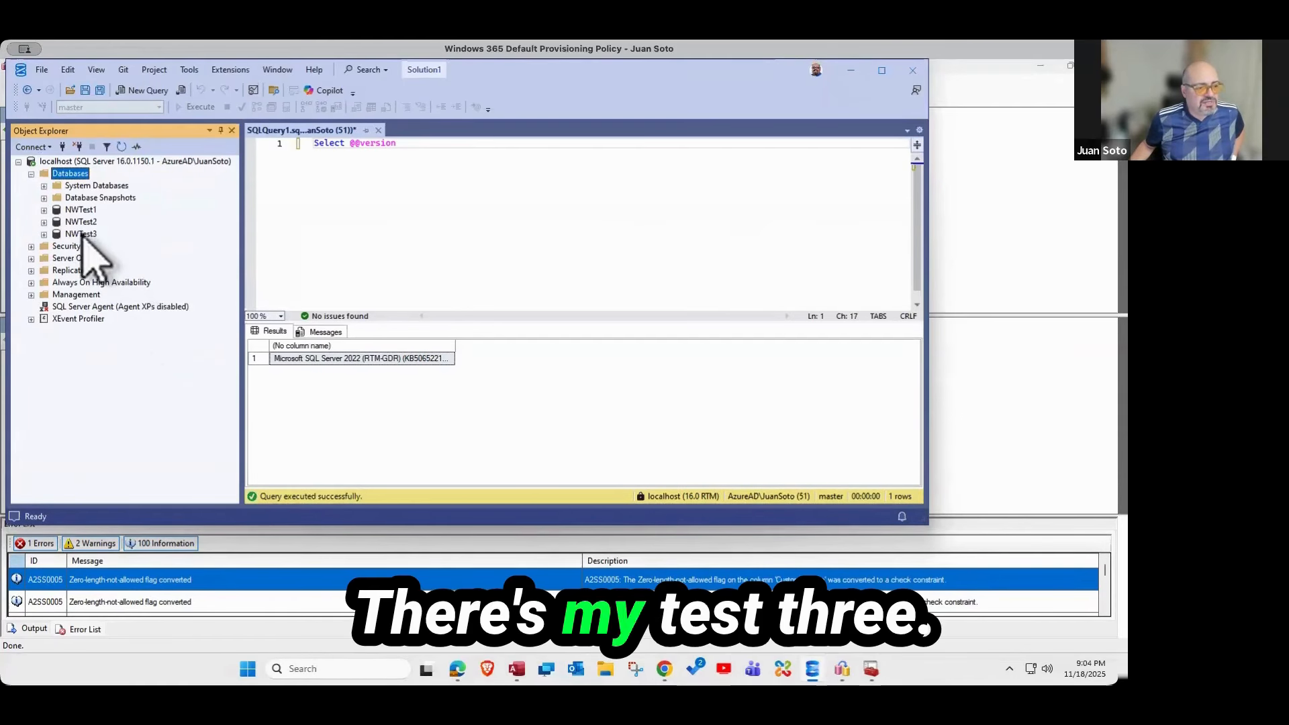
double_click(82, 234)
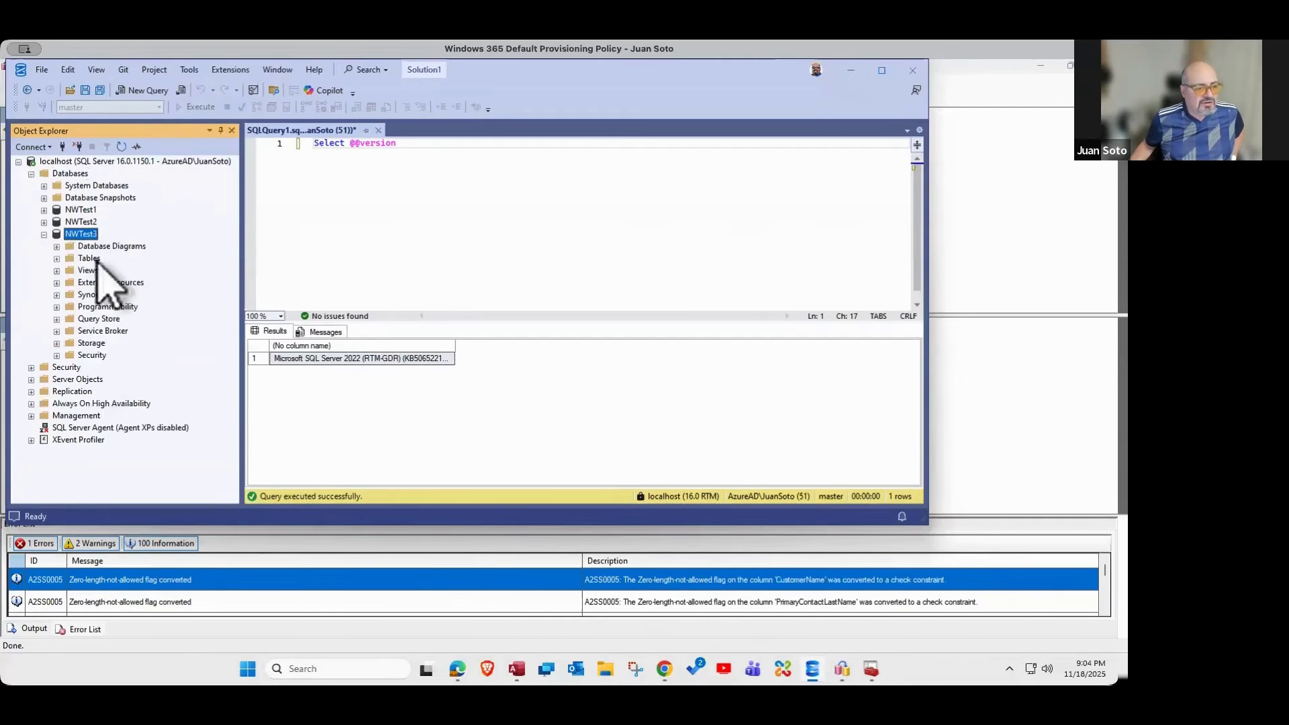
double_click(87, 259)
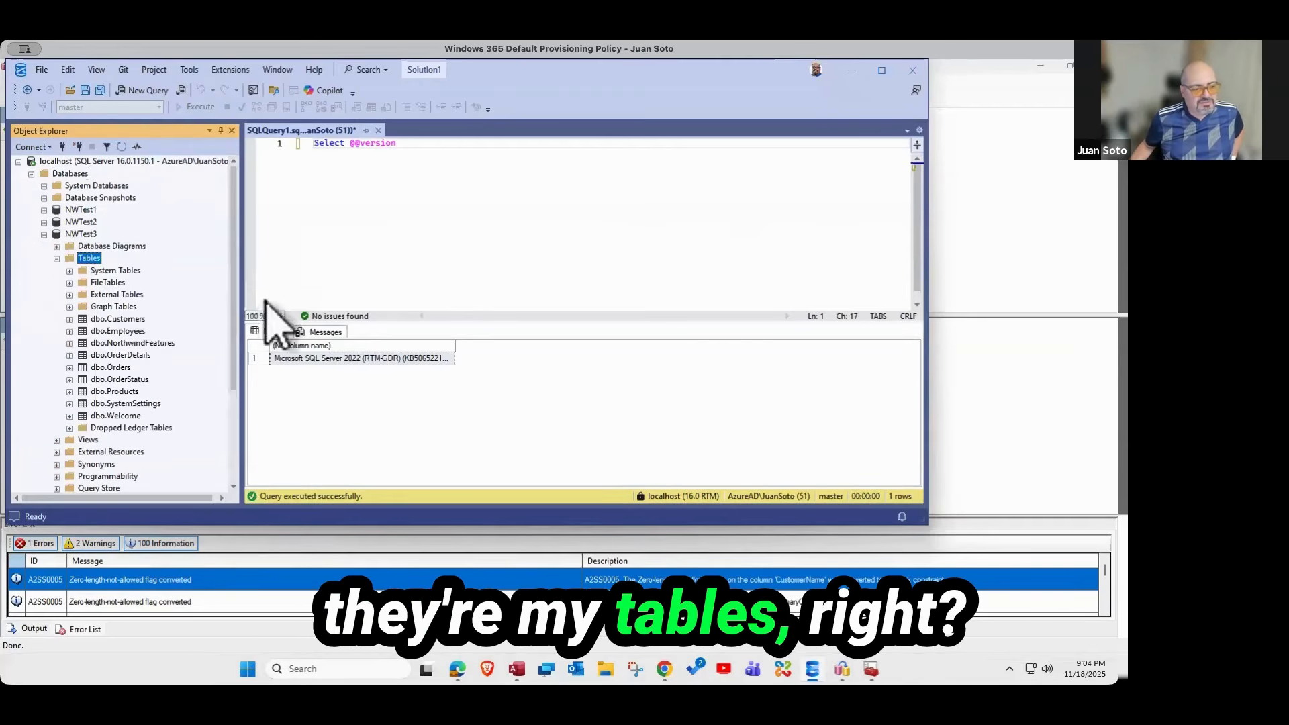
- Query the top 1000 rows of dbo.Employees in NWTest3, then close both open queries without saving
right_click(119, 332)
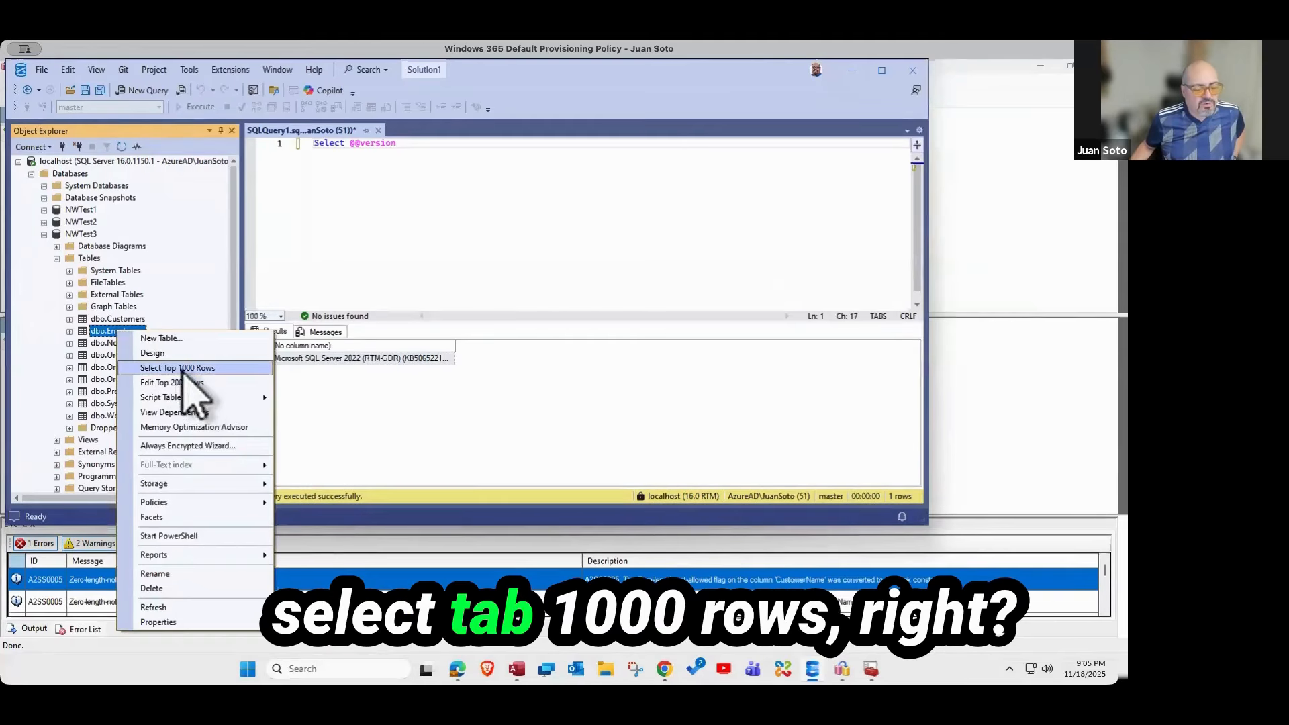
left_click(181, 369)
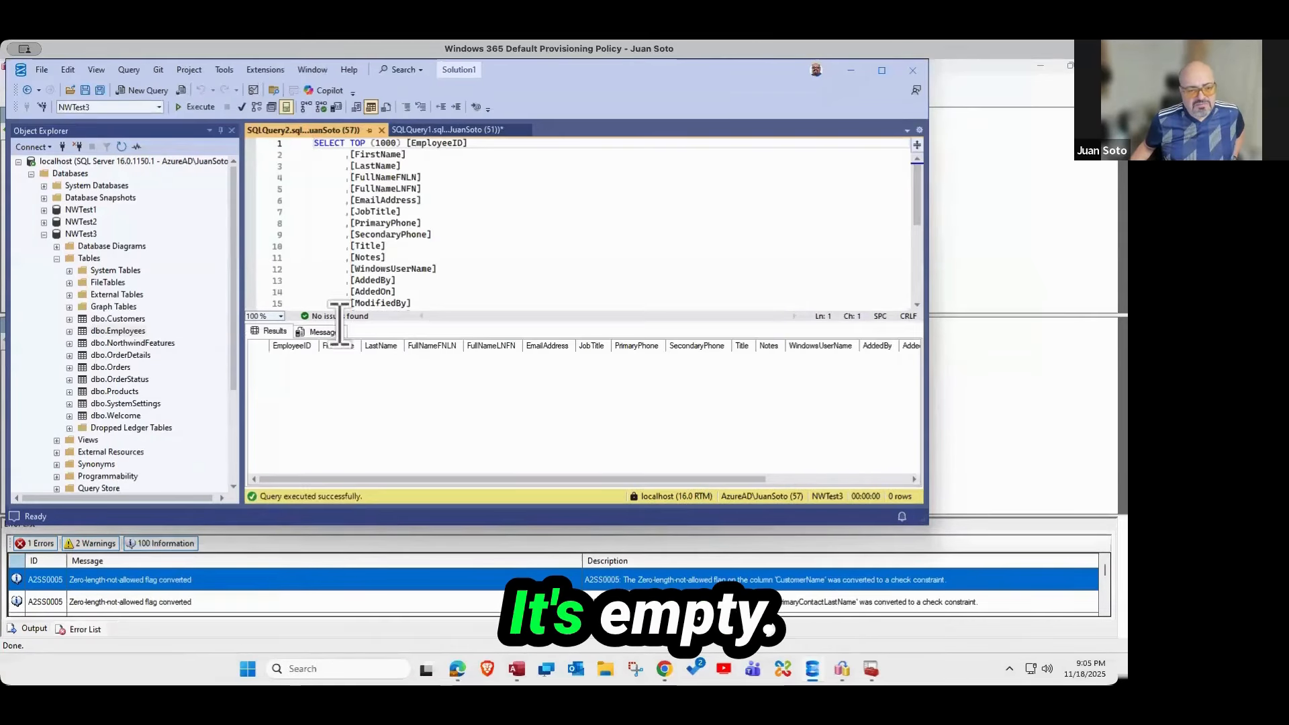
left_click(381, 130)
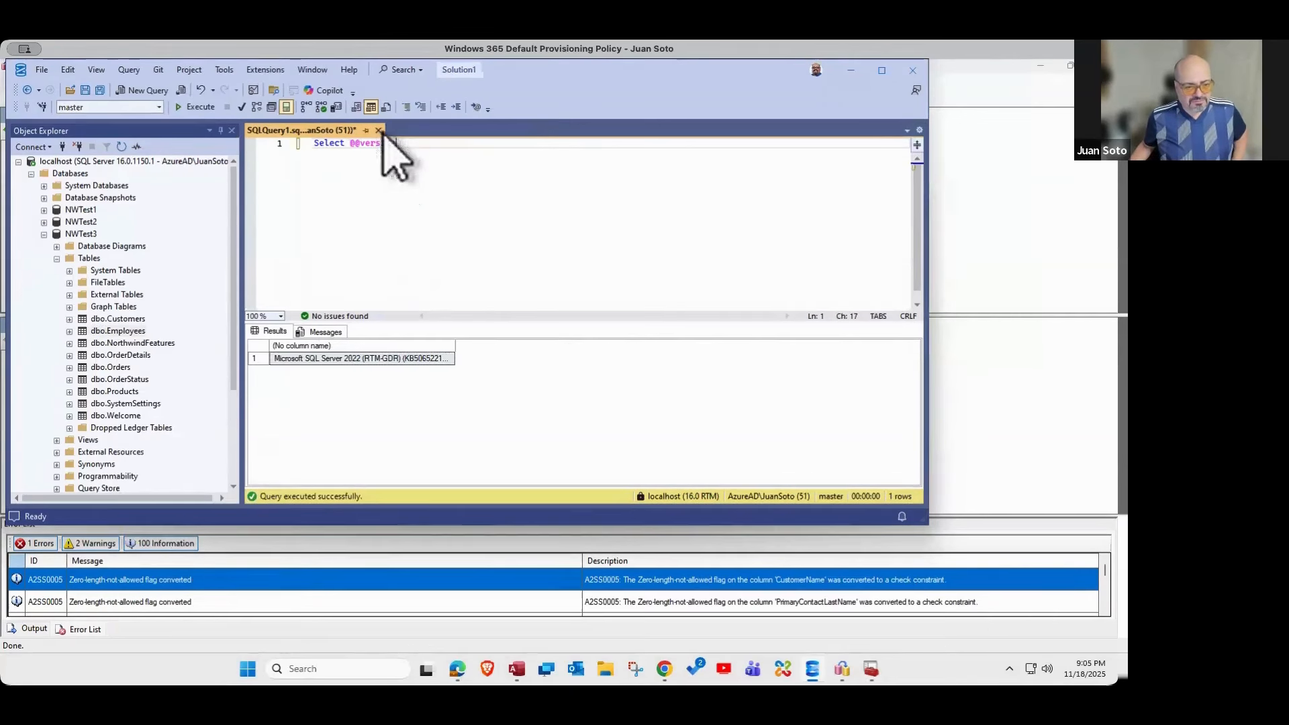
left_click(379, 130)
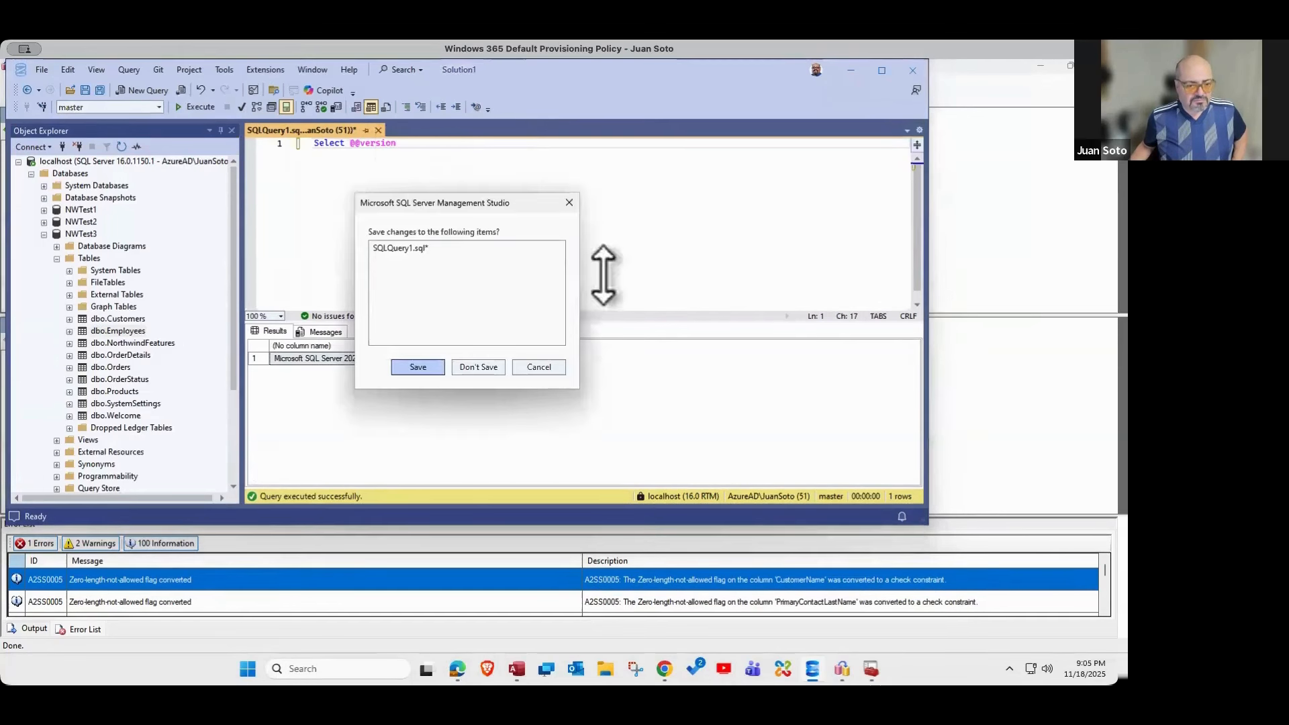
left_click(498, 368)
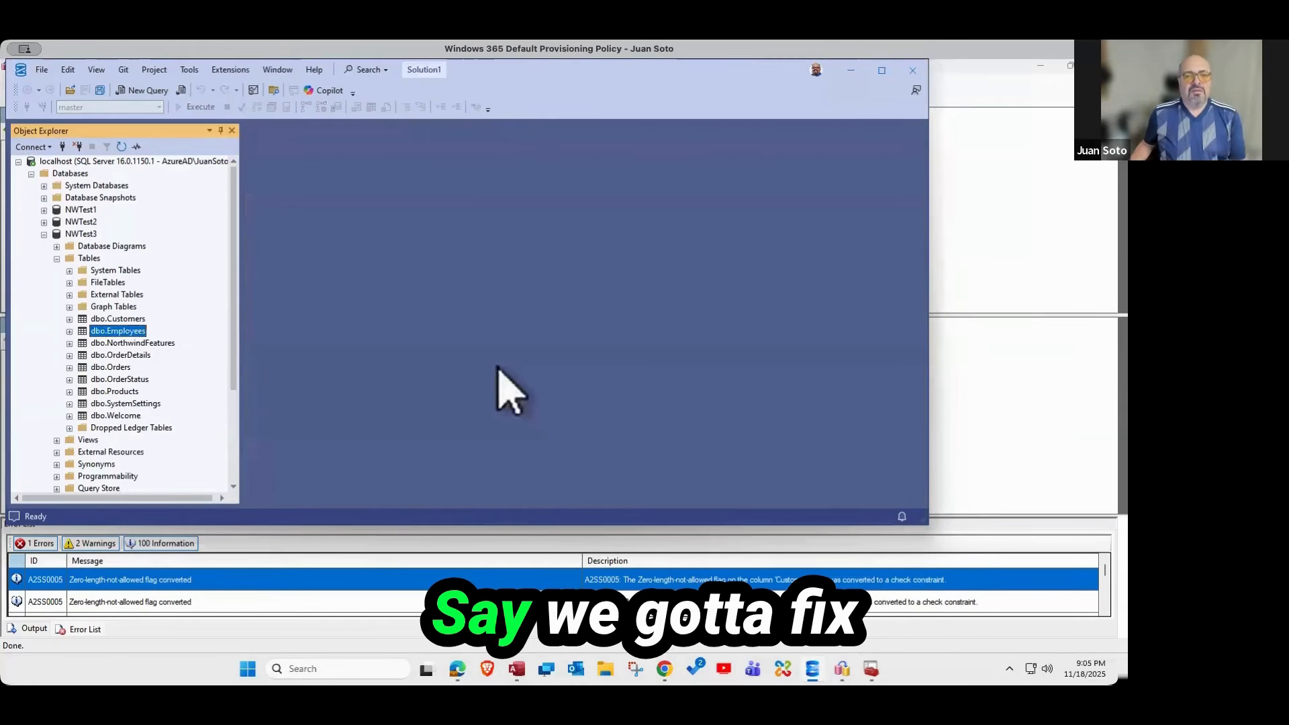
- Switch to the Northwind Traders database in Access and open the Employees table's records
left_click(1093, 430)
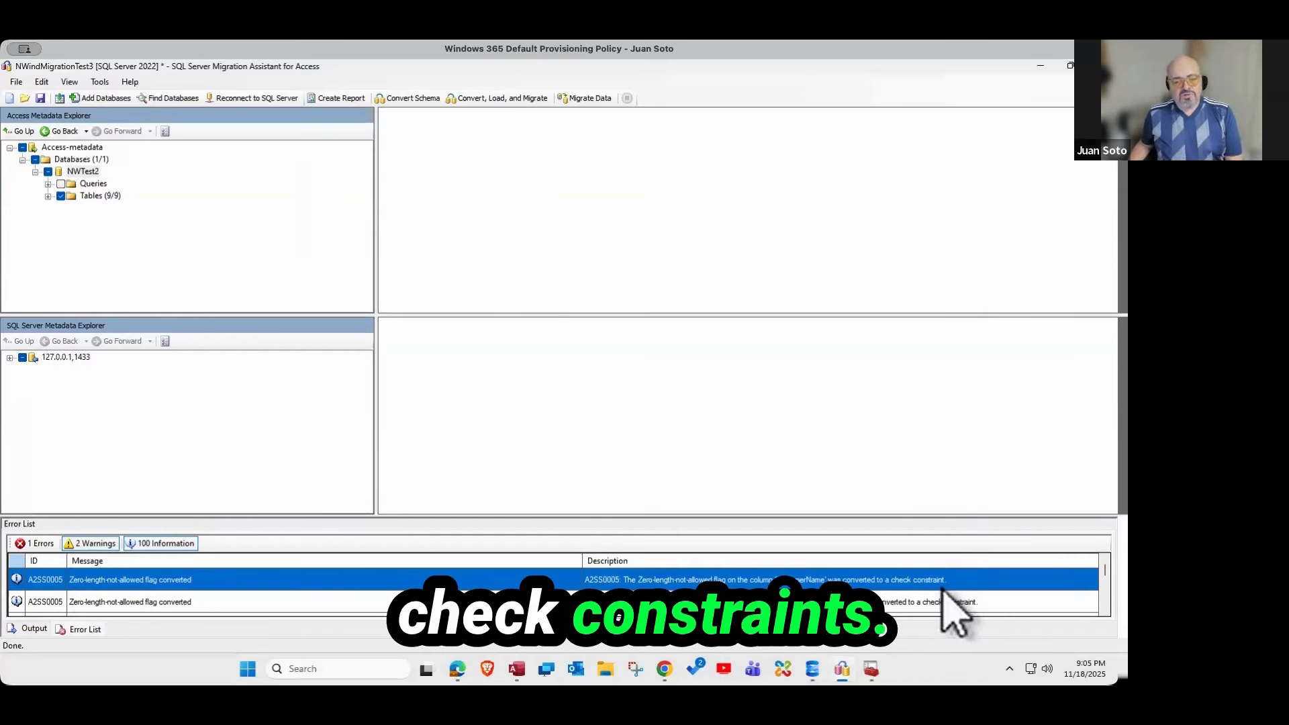
mouse_move(516, 672)
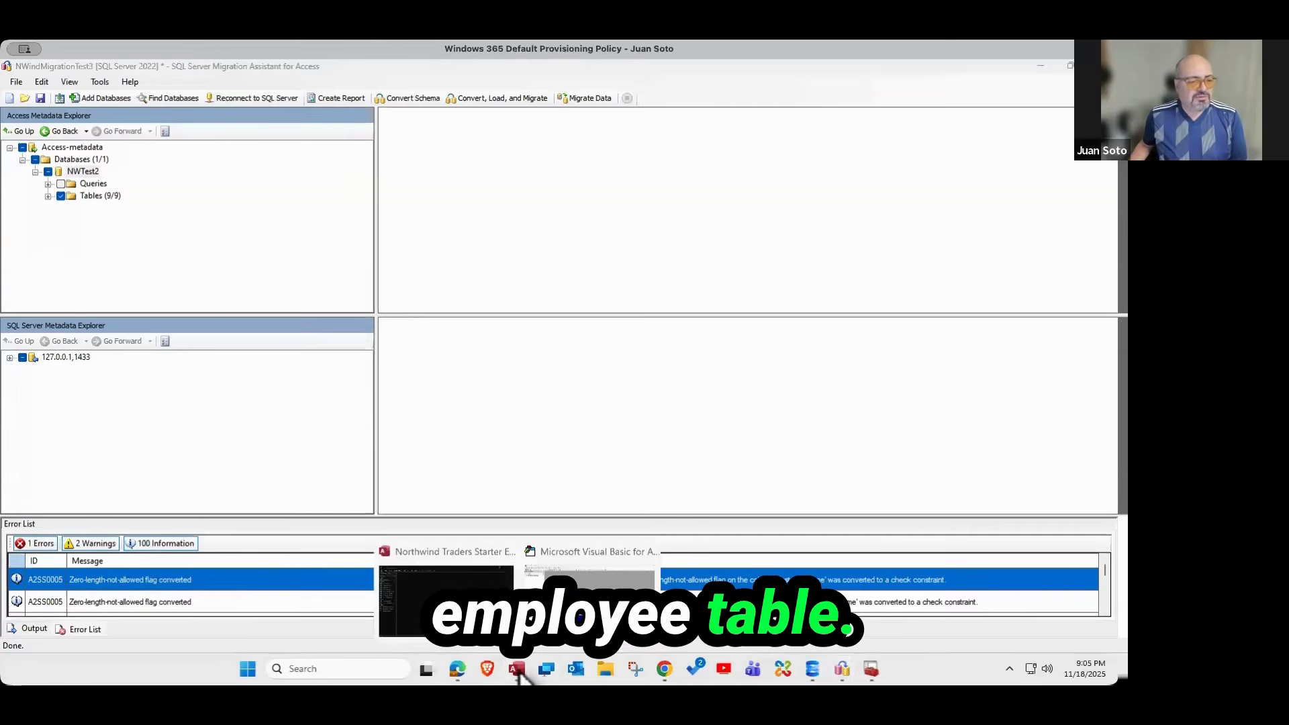
left_click(470, 596)
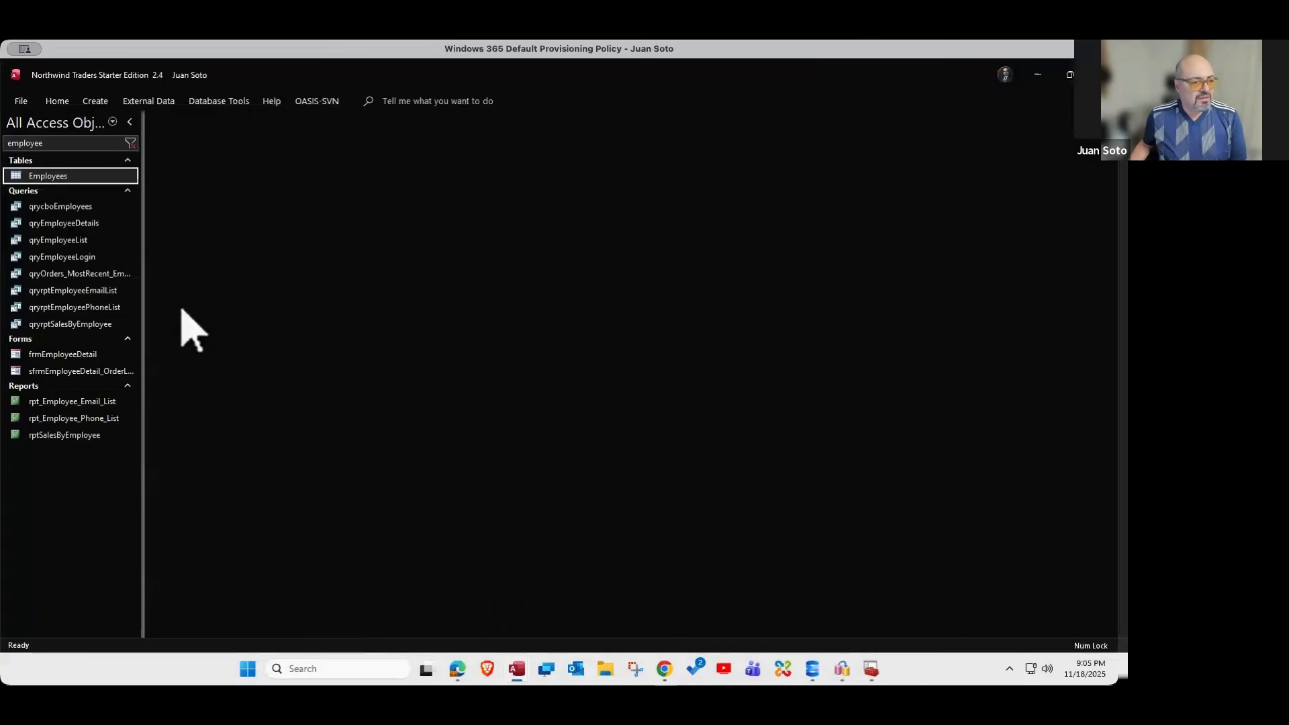
double_click(52, 175)
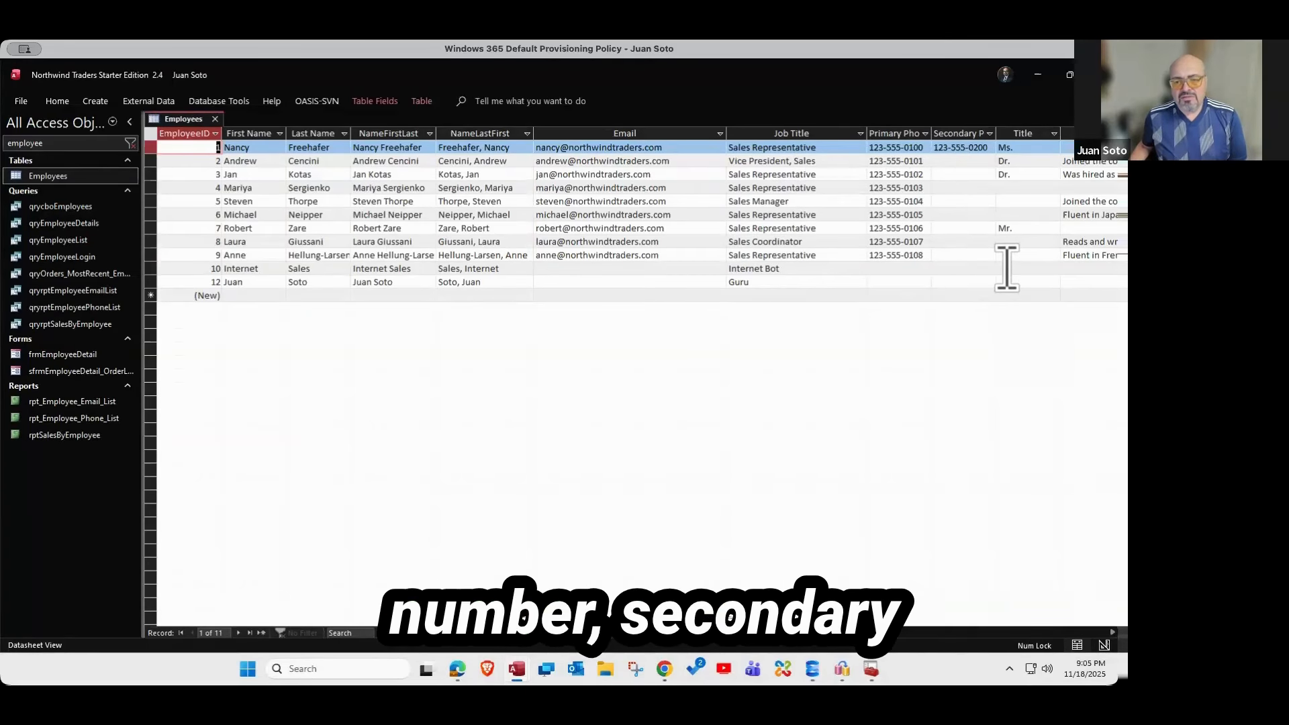
- Examine the Employees record with ID 8 field by field from Title through Notes, WindowsUserName and the audit fields to ModifiedOn
left_click(1005, 243)
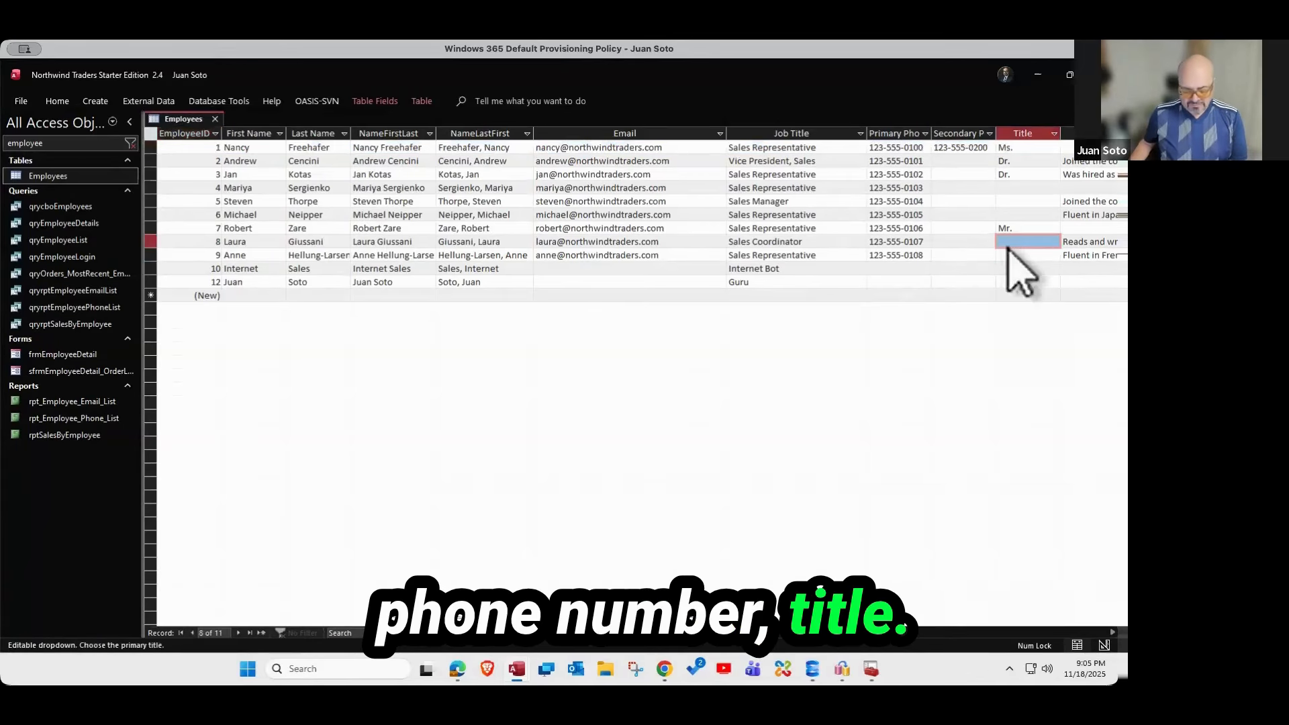
key("Tab")
key("Tab")
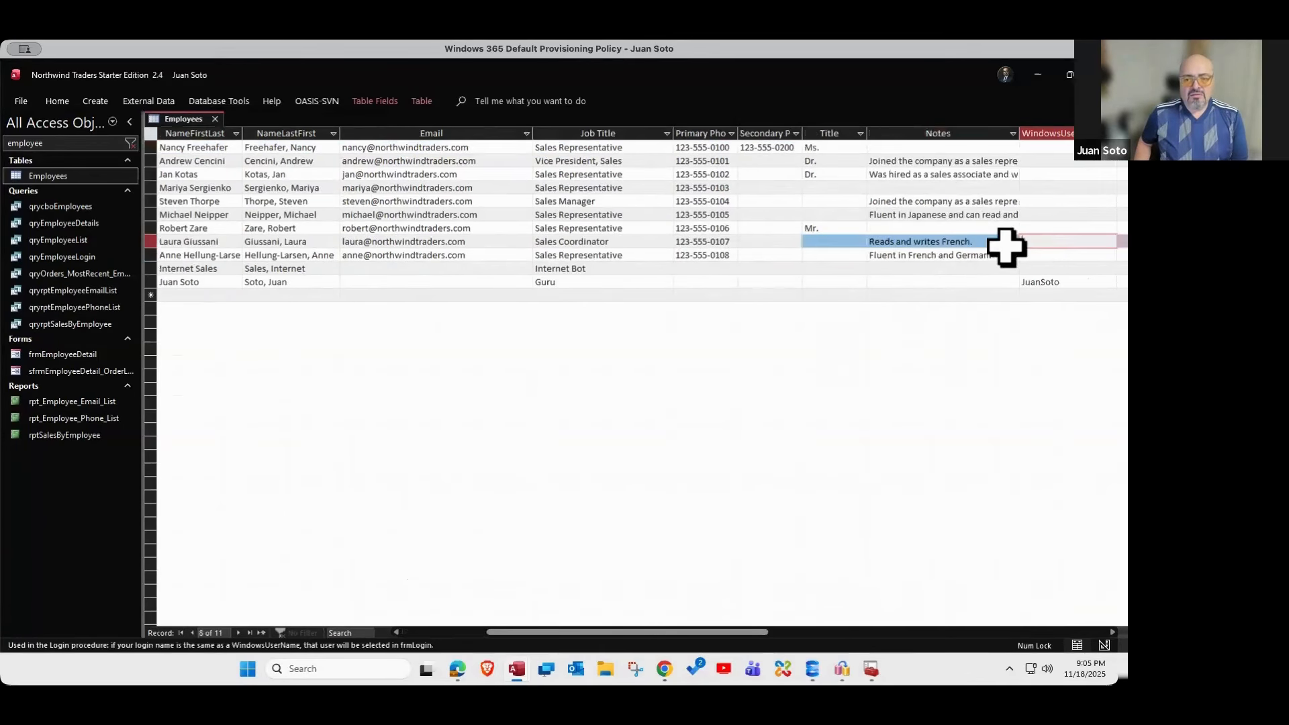
key("Tab")
key("Tab")
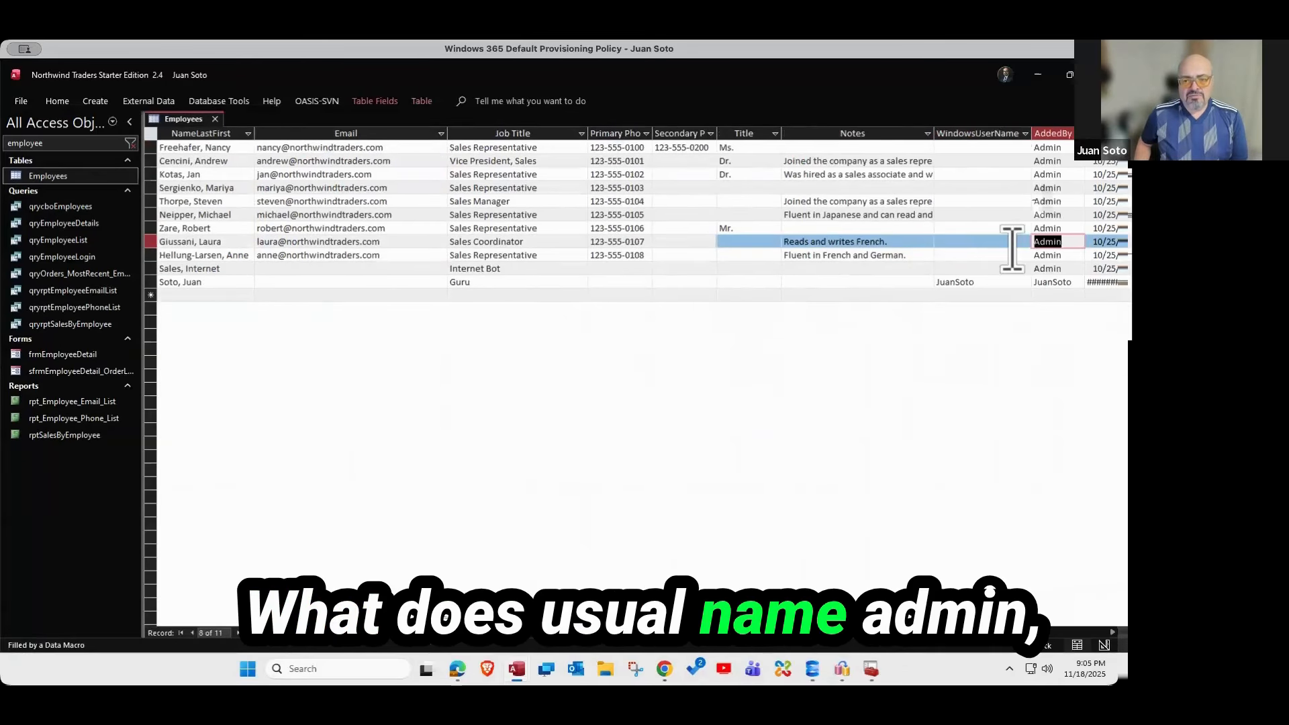
key("Tab")
key("Tab")
key("Tab")
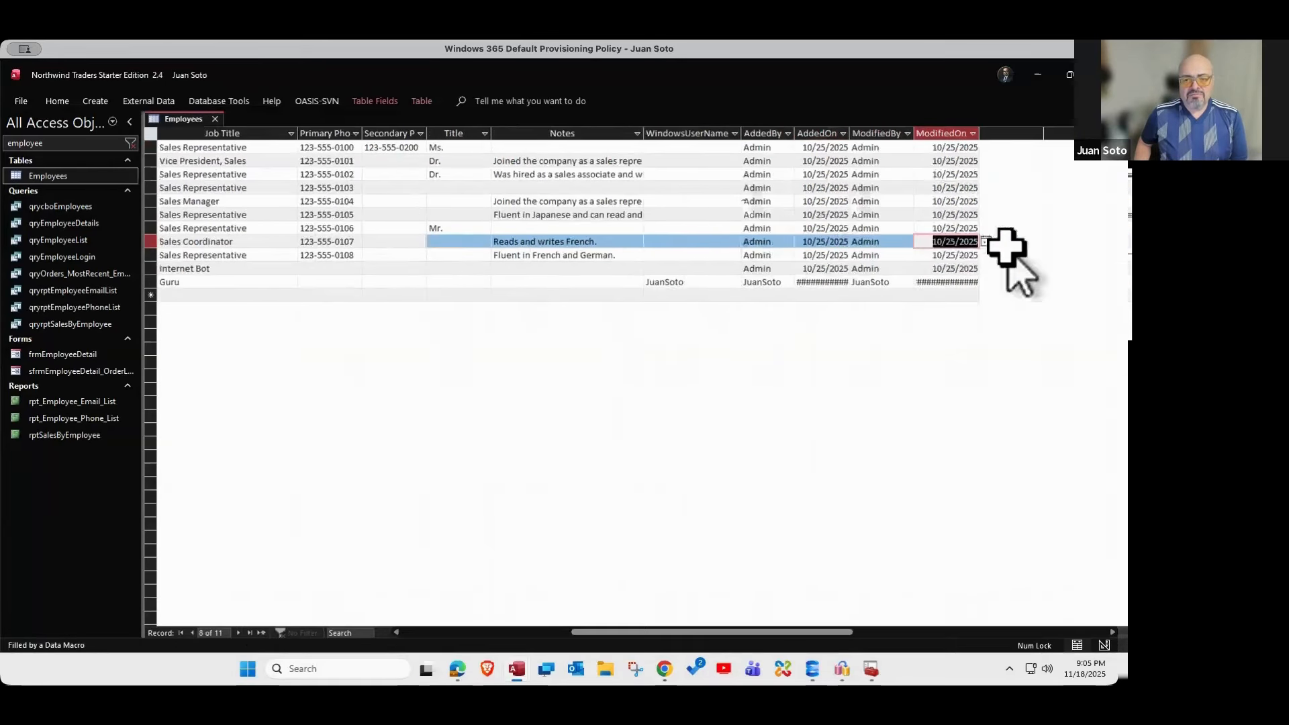
key("shift+Tab")
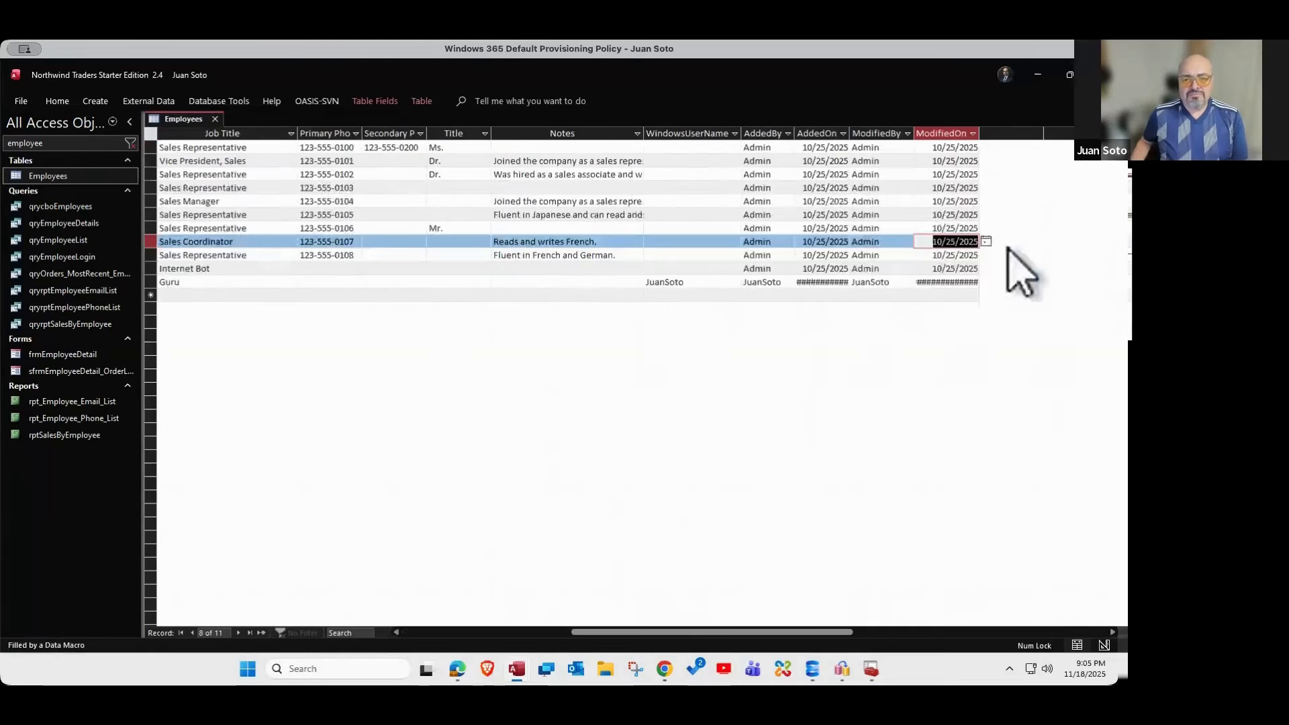
- Widen the AddedOn and ModifiedOn columns of the Employees datasheet to fit their contents
left_click(855, 242)
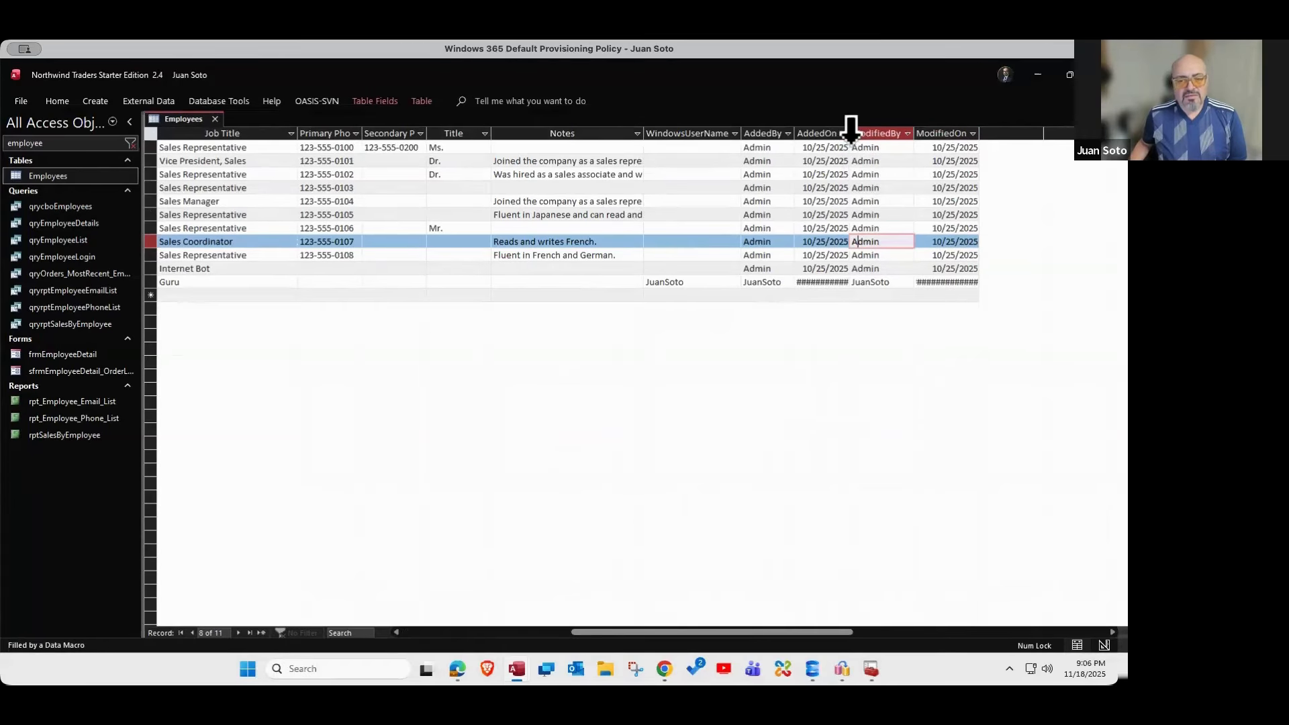
double_click(851, 132)
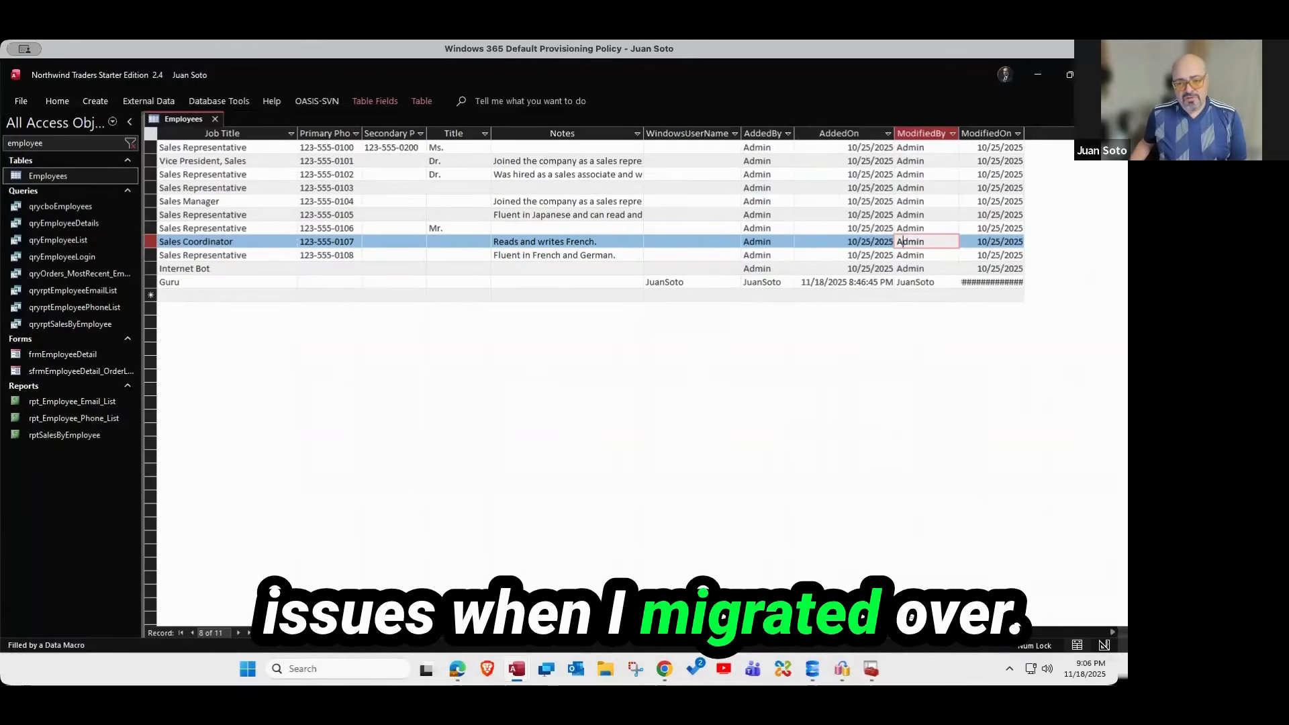
double_click(1026, 131)
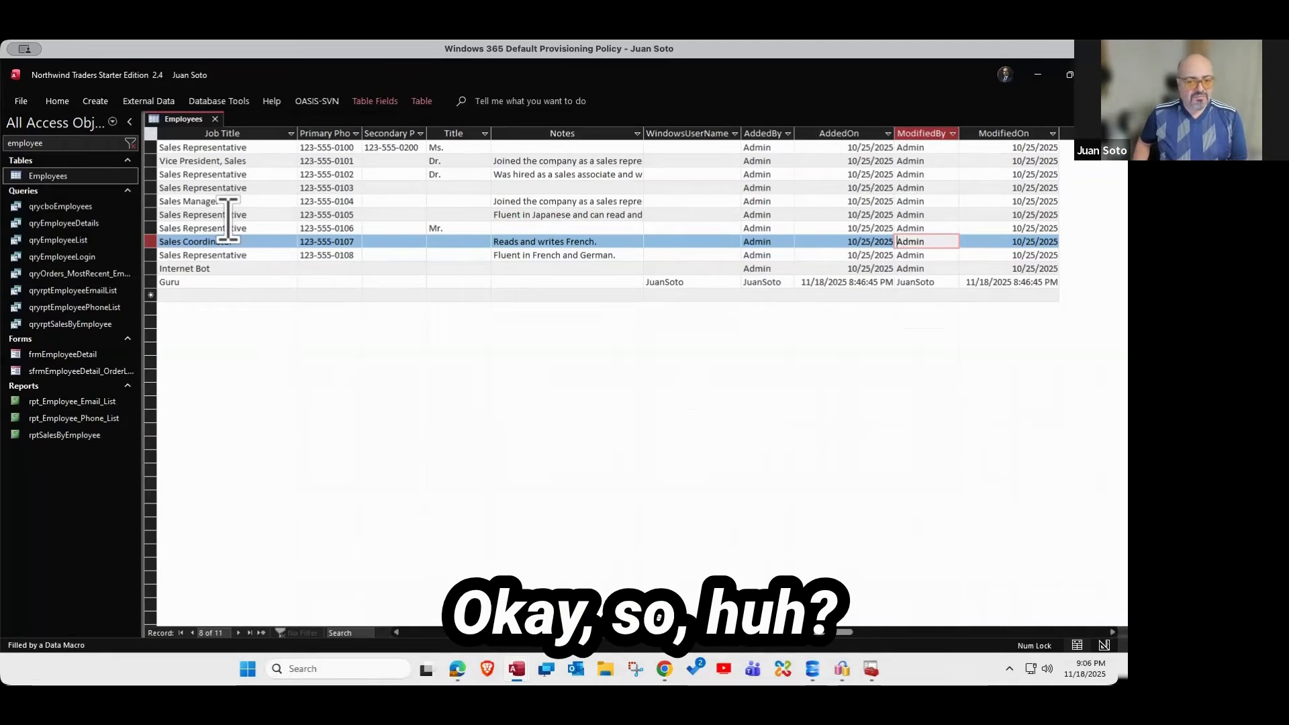
- Go back through the fields of the Employees record with ID 8 from ModifiedBy to EmployeeID, checking their contents
key("shift+Tab")
key("shift+Tab")
key("shift+Tab")
key("shift+Tab")
key("shift+Tab")
key("shift+Tab")
key("shift+Tab")
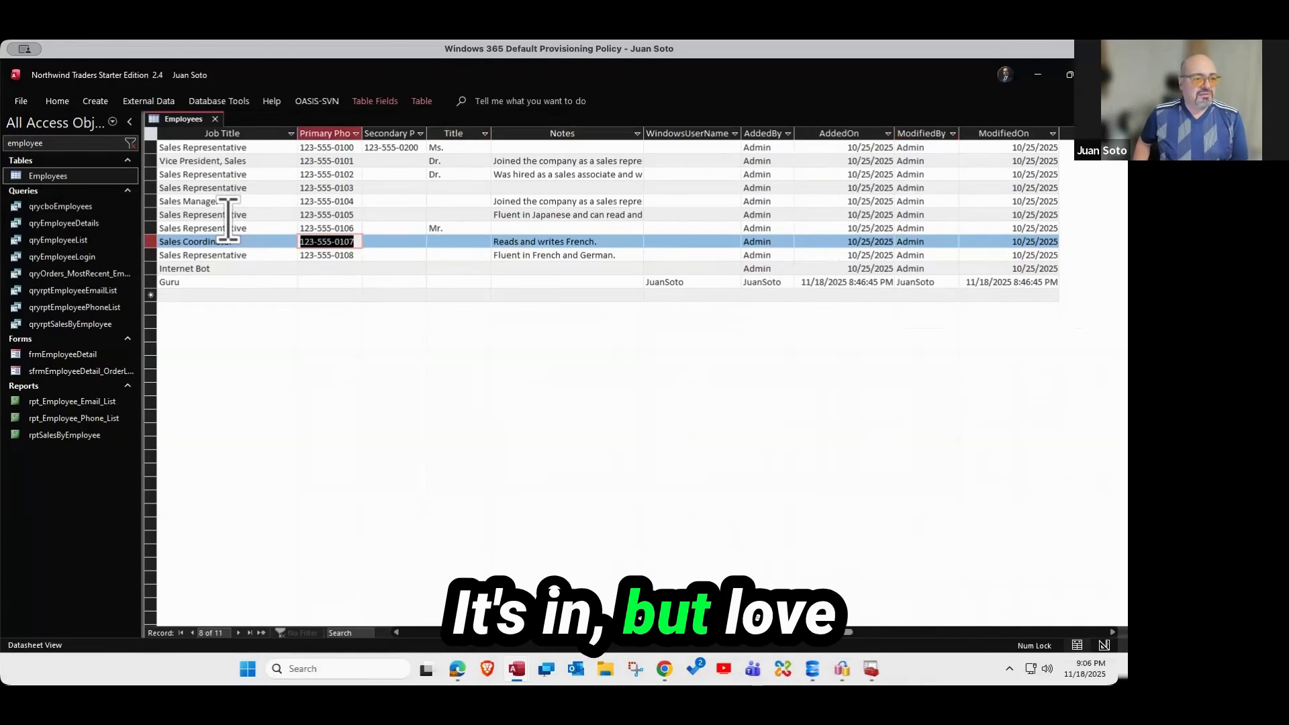
key("shift+Tab")
key("shift+Tab")
key("shift+Tab")
key("shift+Tab")
key("shift+Tab")
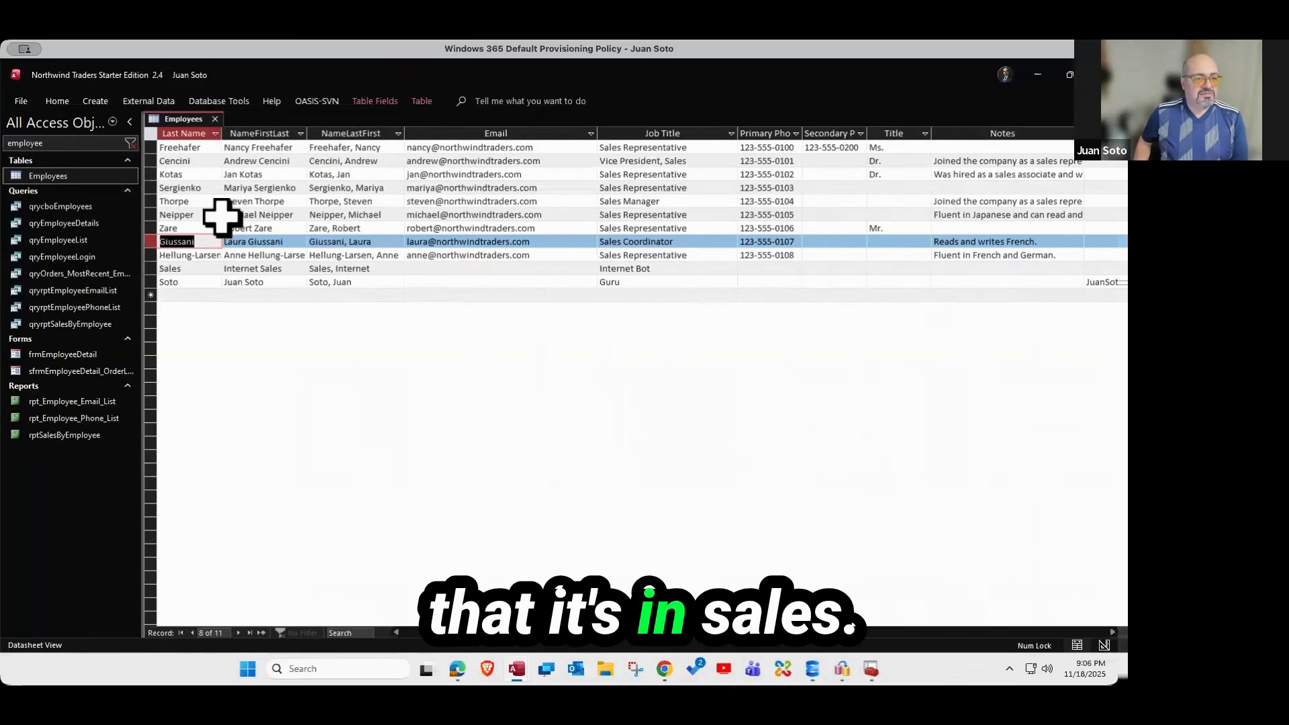
key("shift+Tab")
key("shift+Tab")
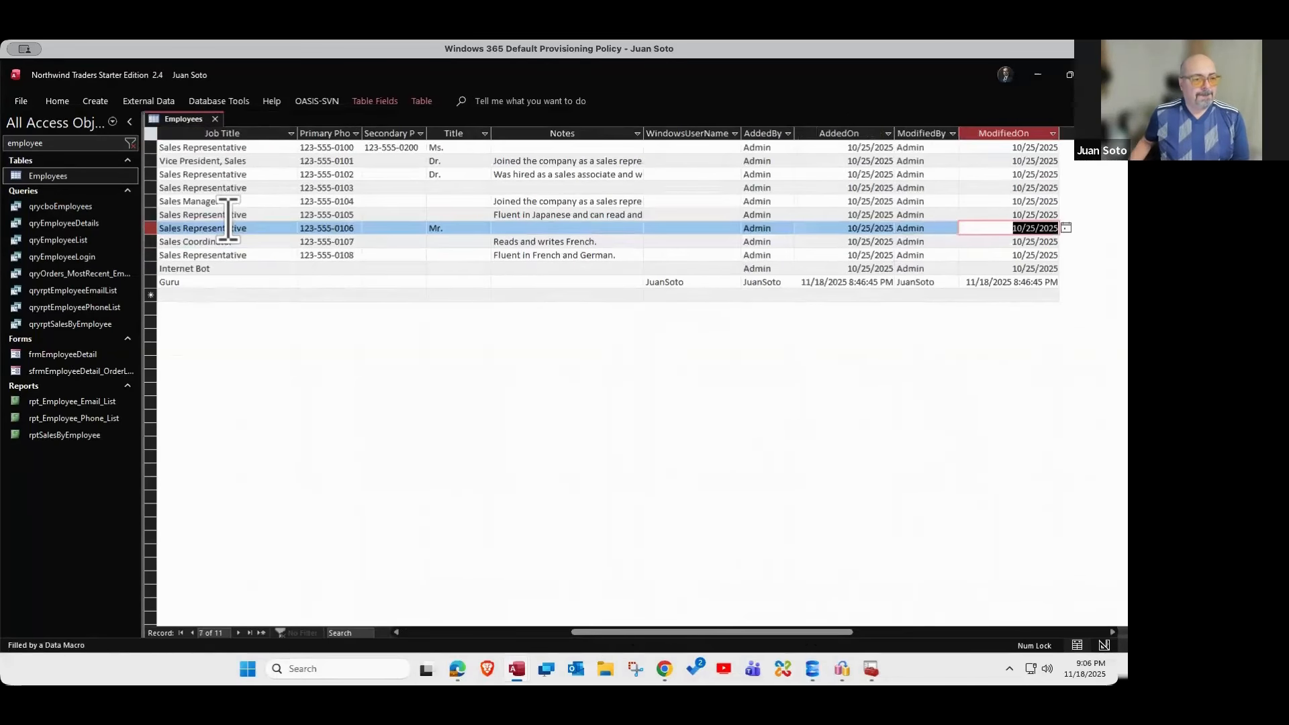
key("Tab")
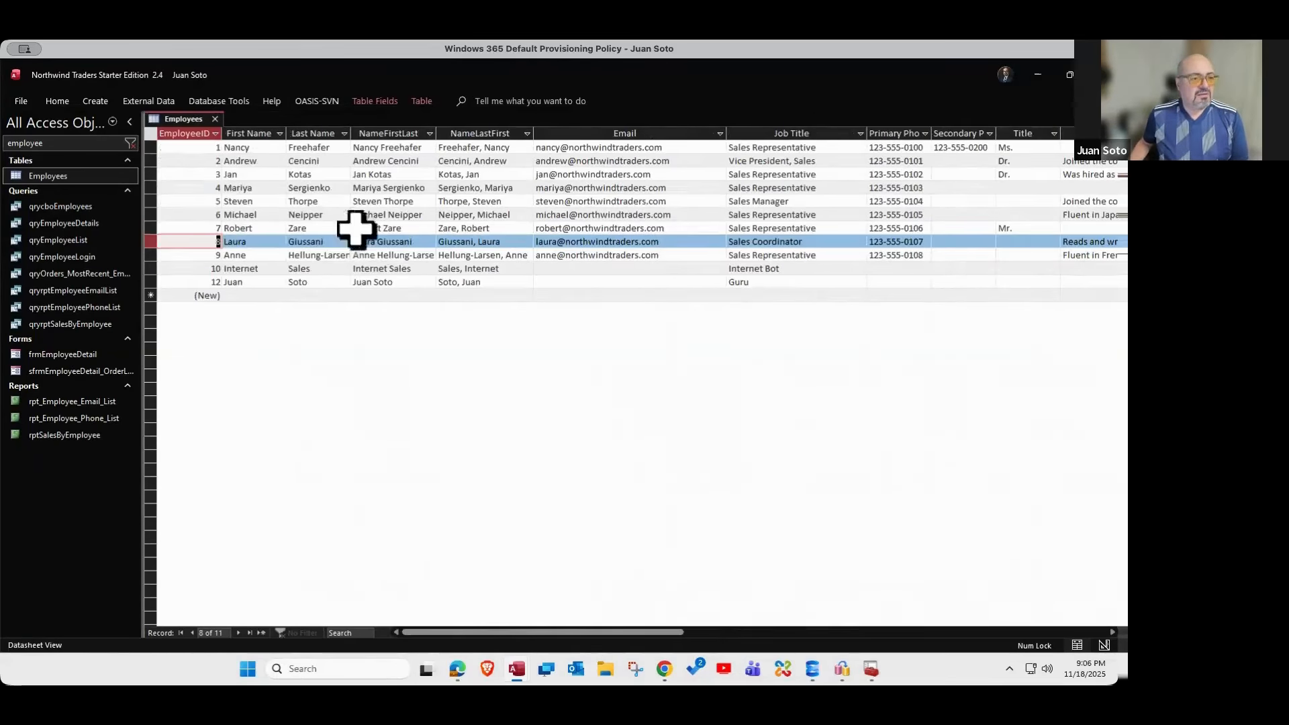
- Switch to the SSMA report in the browser and open the Employees table under the "PK or unique index has null value" warning
left_click(457, 668)
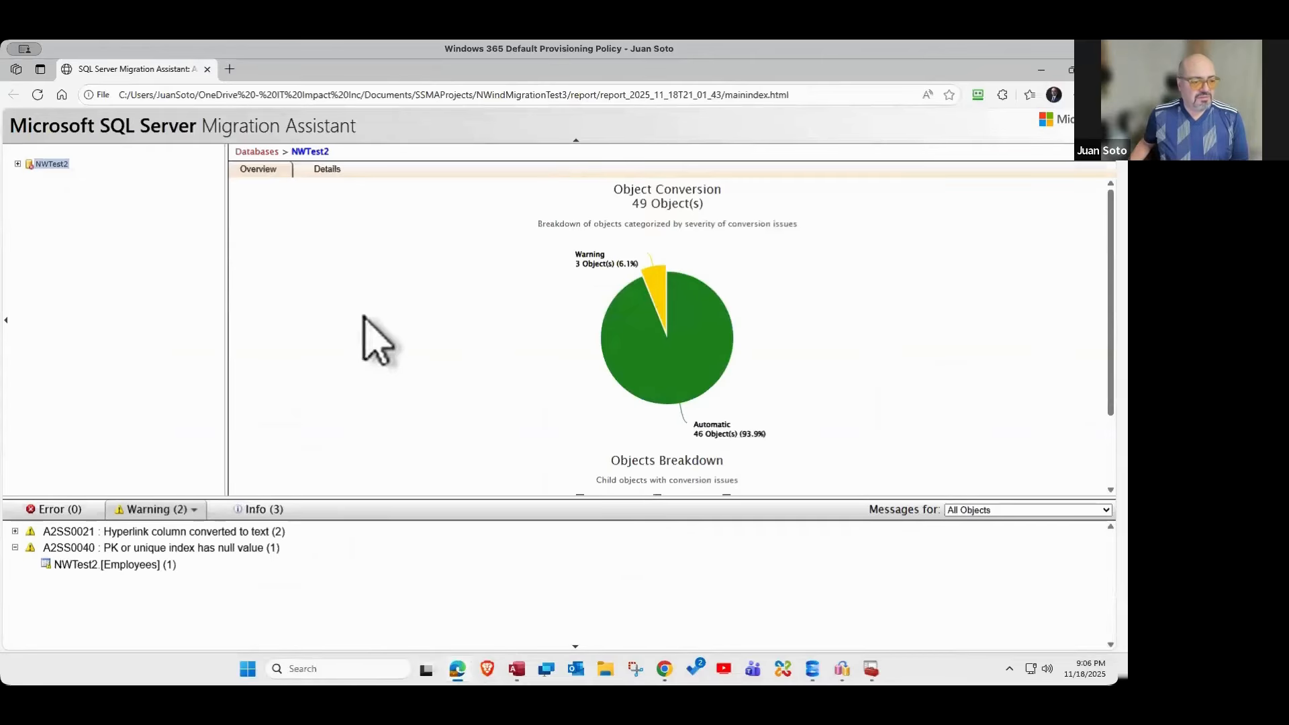
left_click(100, 569)
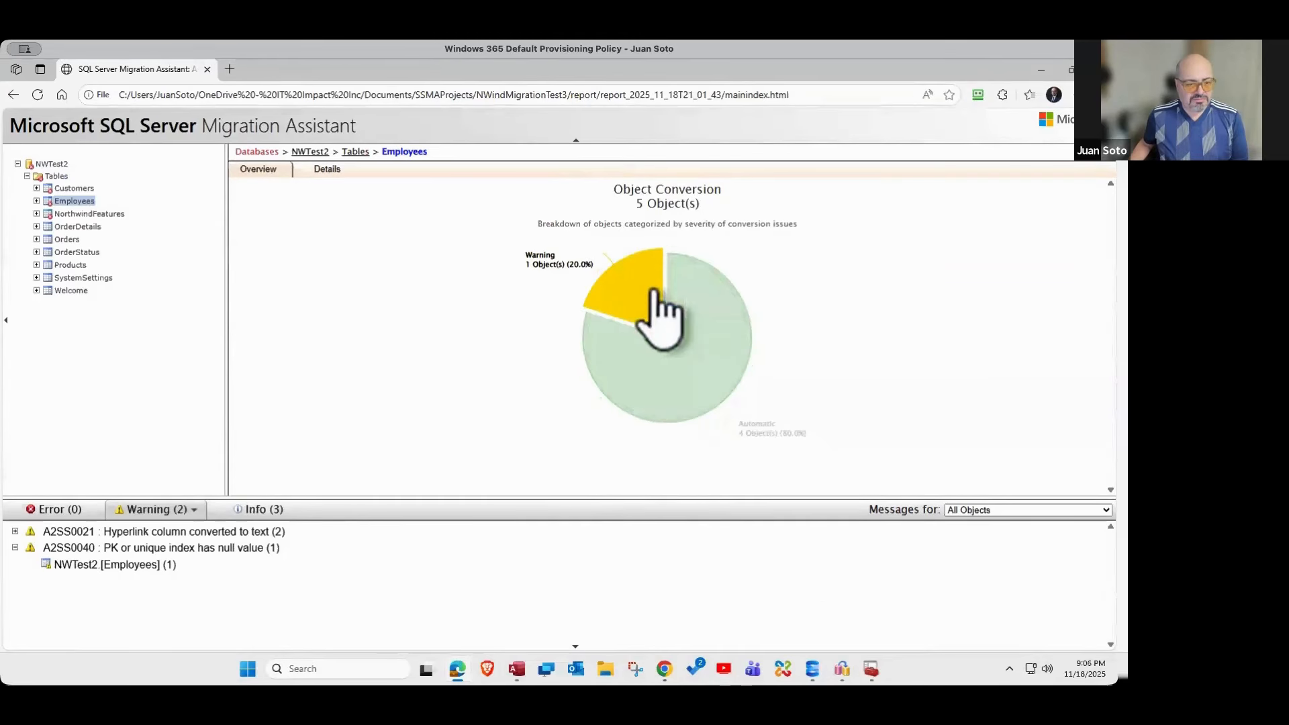
left_click(136, 513)
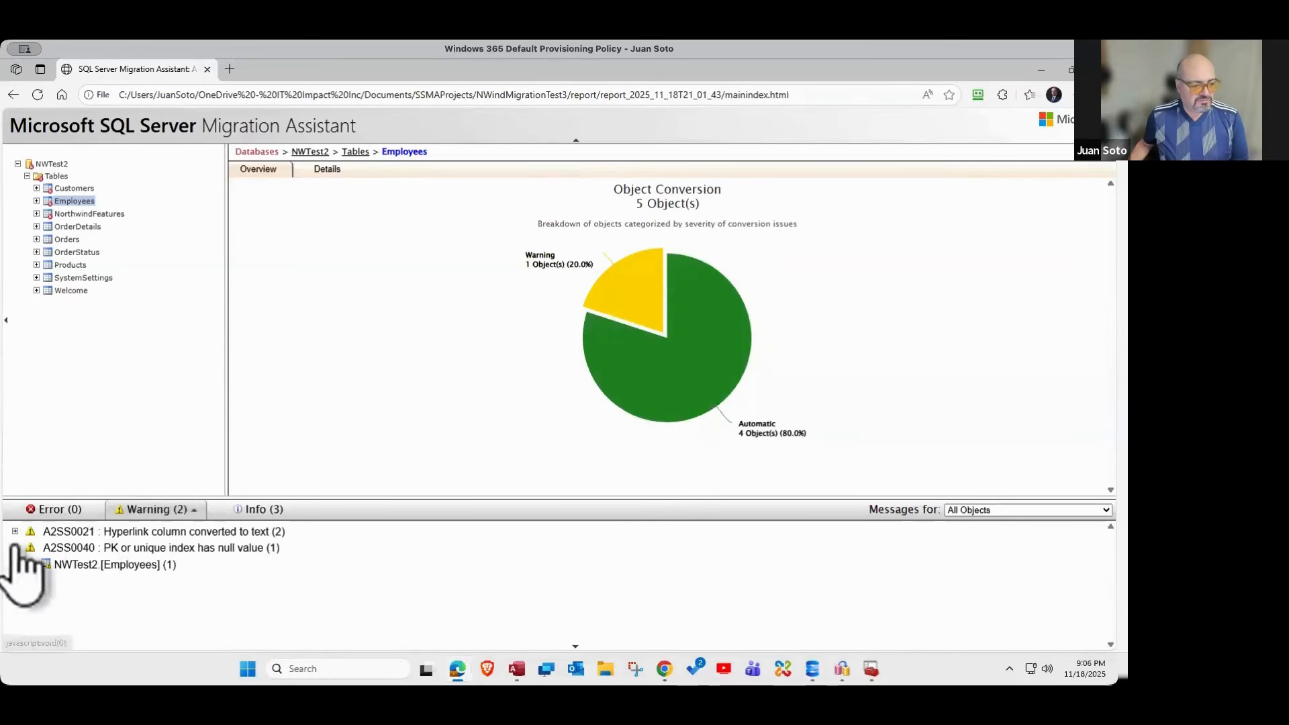
- Show the report's Info messages, expand "Zero-length-not-allowed flag converted" and examine the tables listed under it
left_click(252, 511)
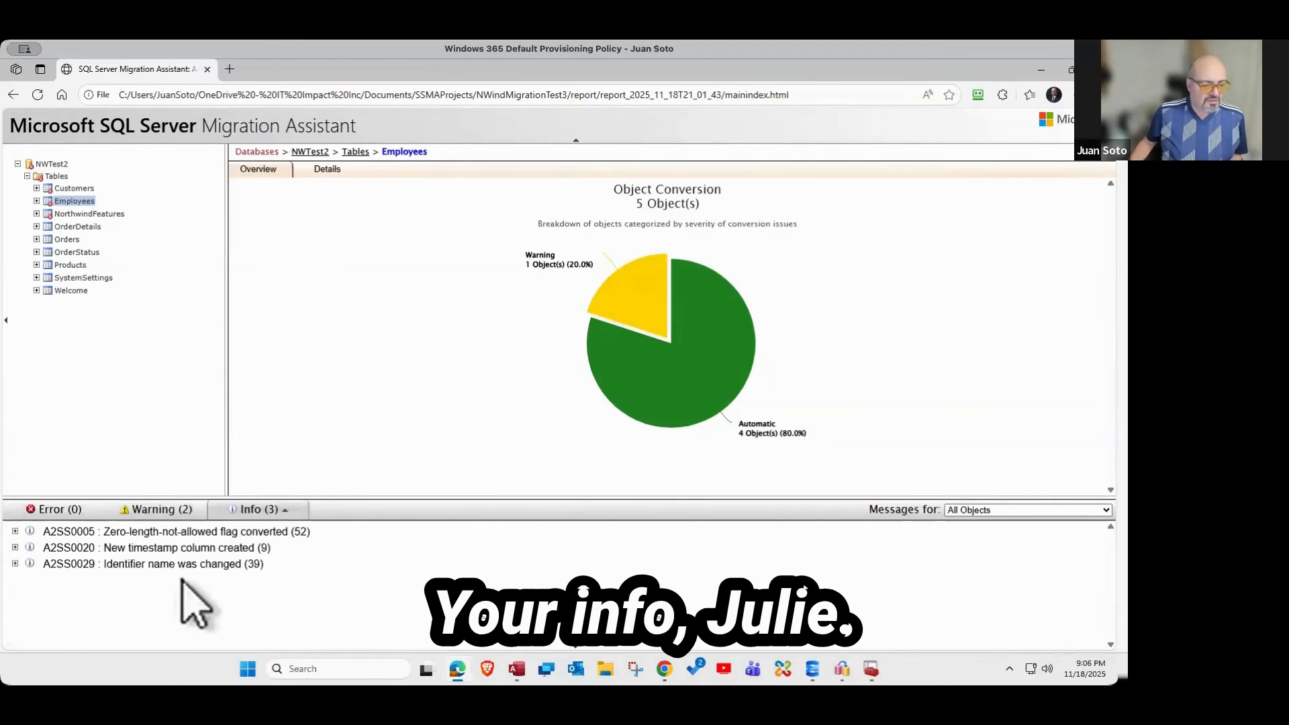
left_click(15, 531)
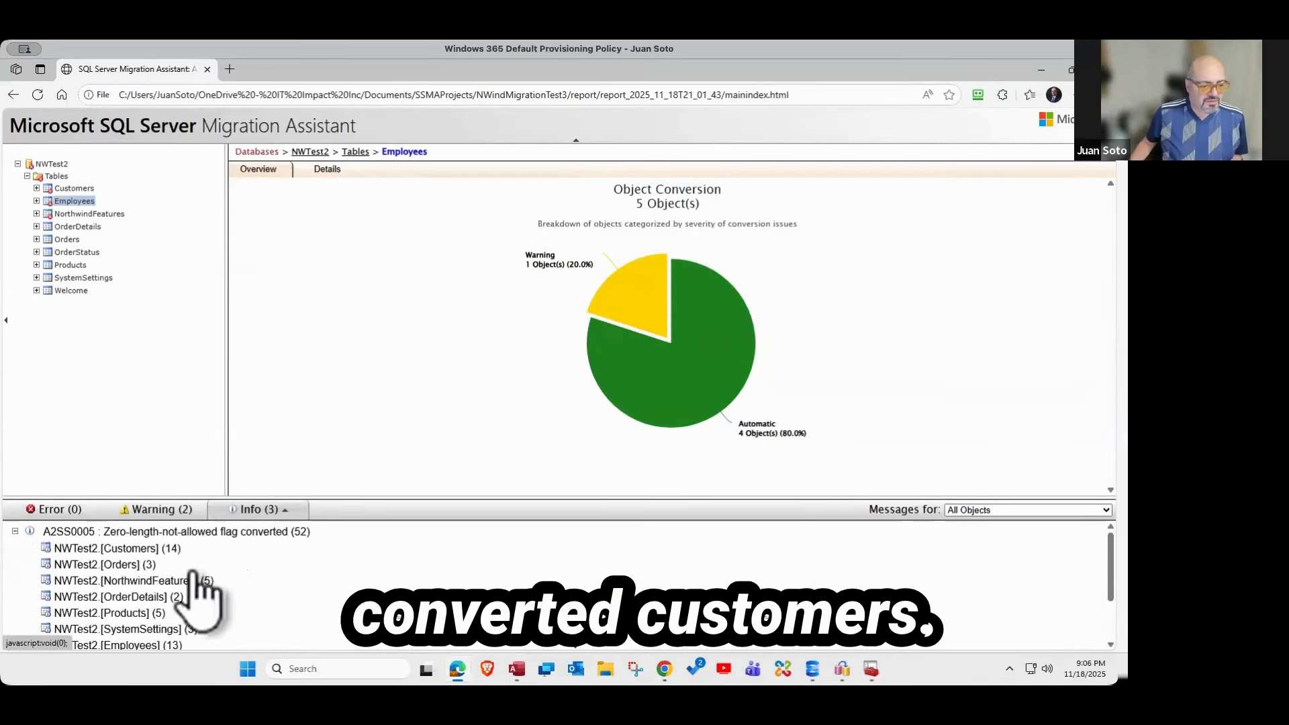
scroll(198, 591, "down", 4)
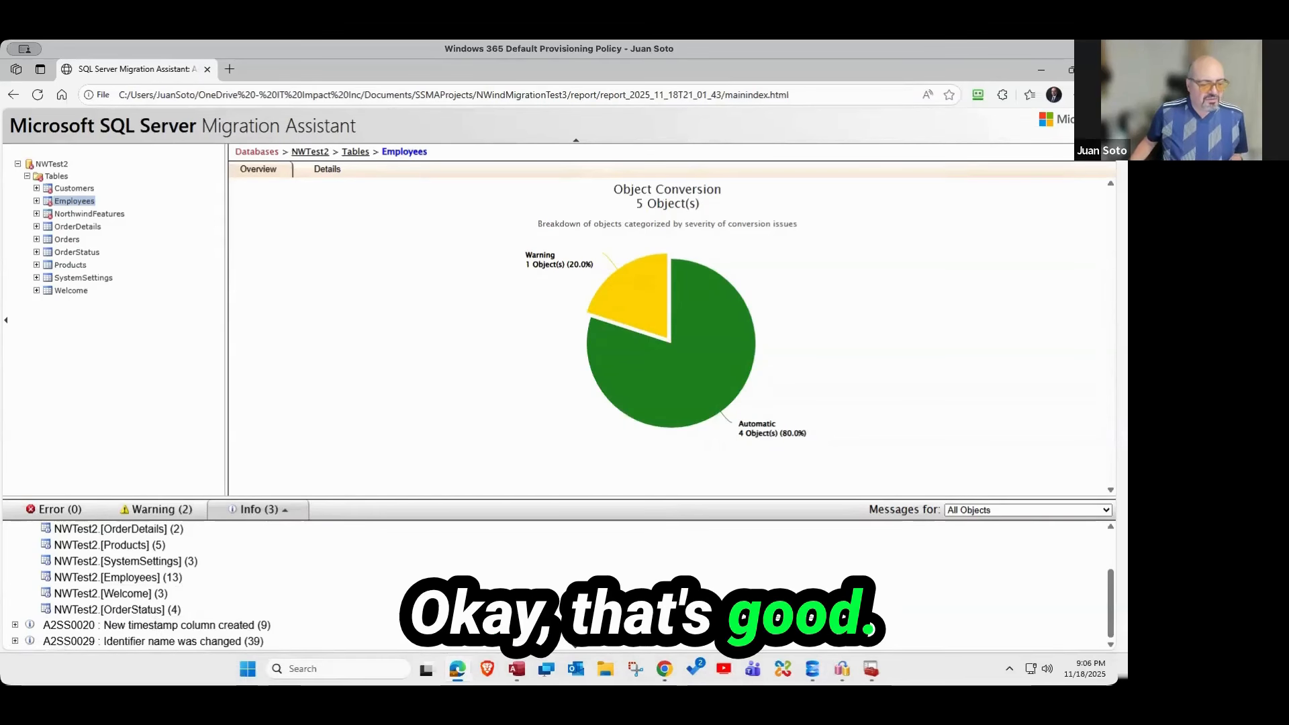
scroll(148, 604, "up", 2)
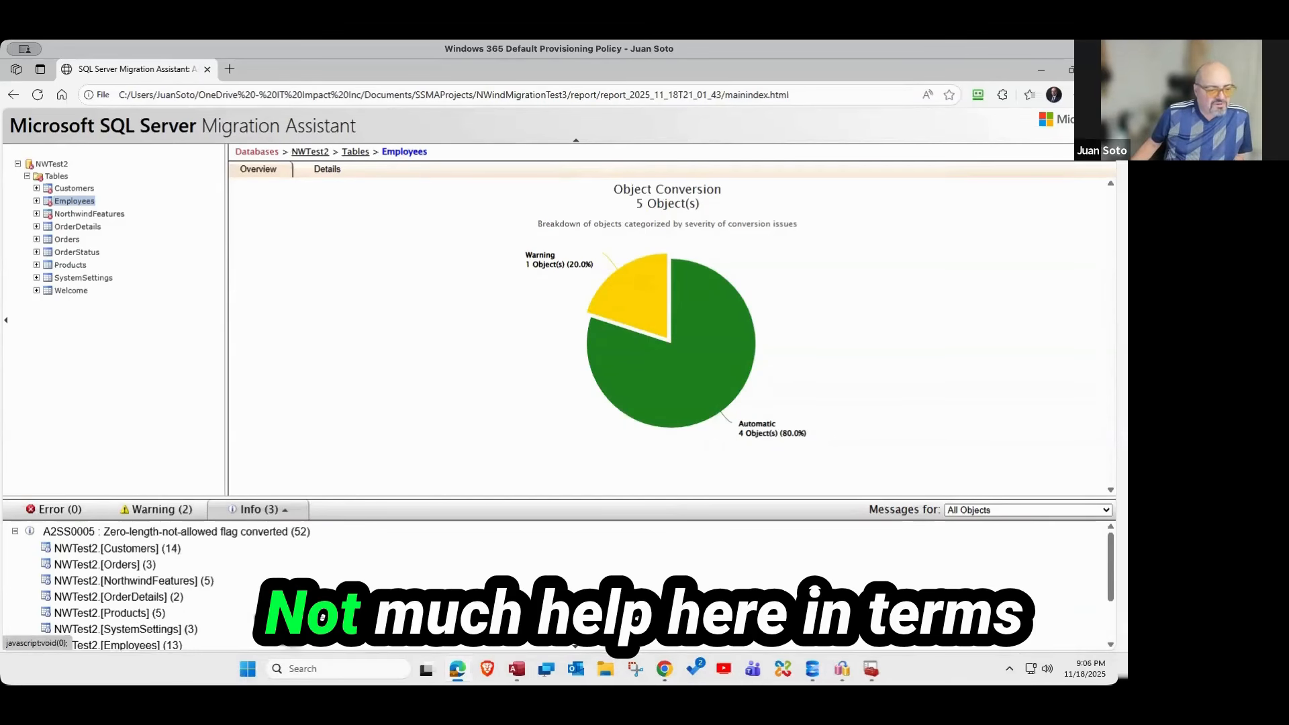
scroll(320, 568, "down", 1)
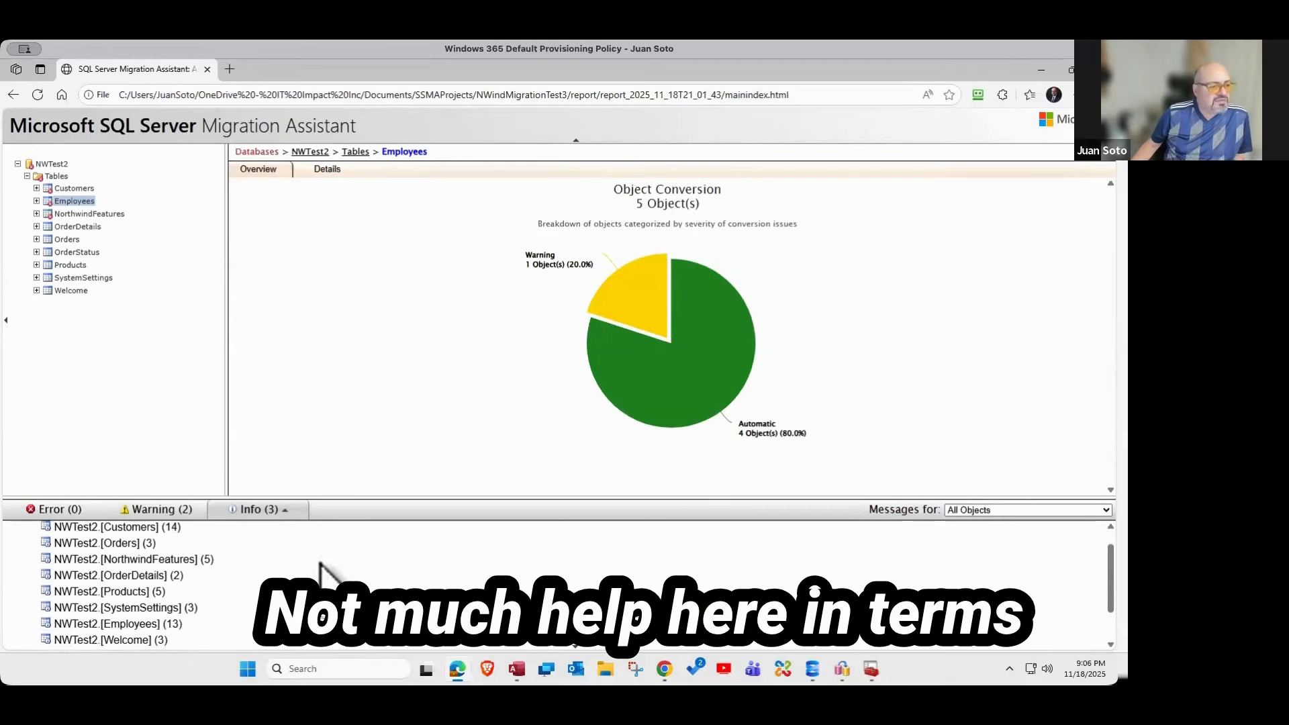
scroll(320, 567, "down", 3)
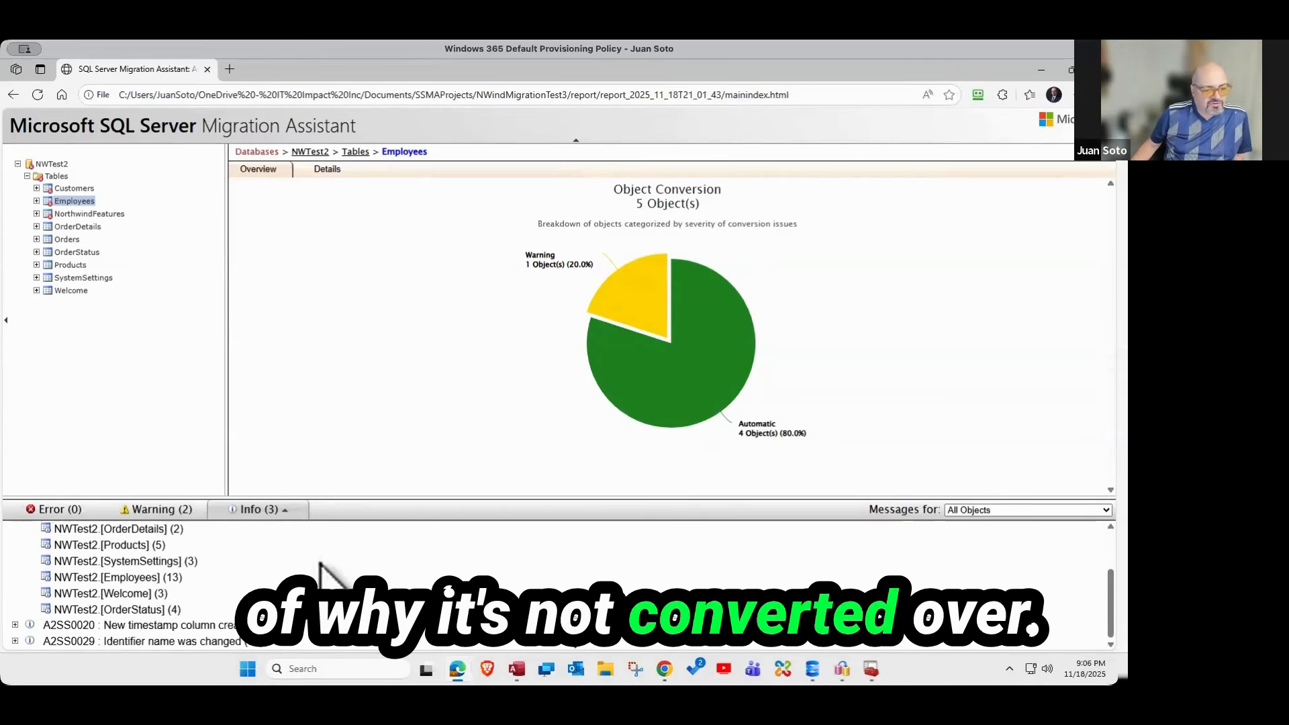
scroll(321, 567, "up", 3)
scroll(321, 564, "up", 1)
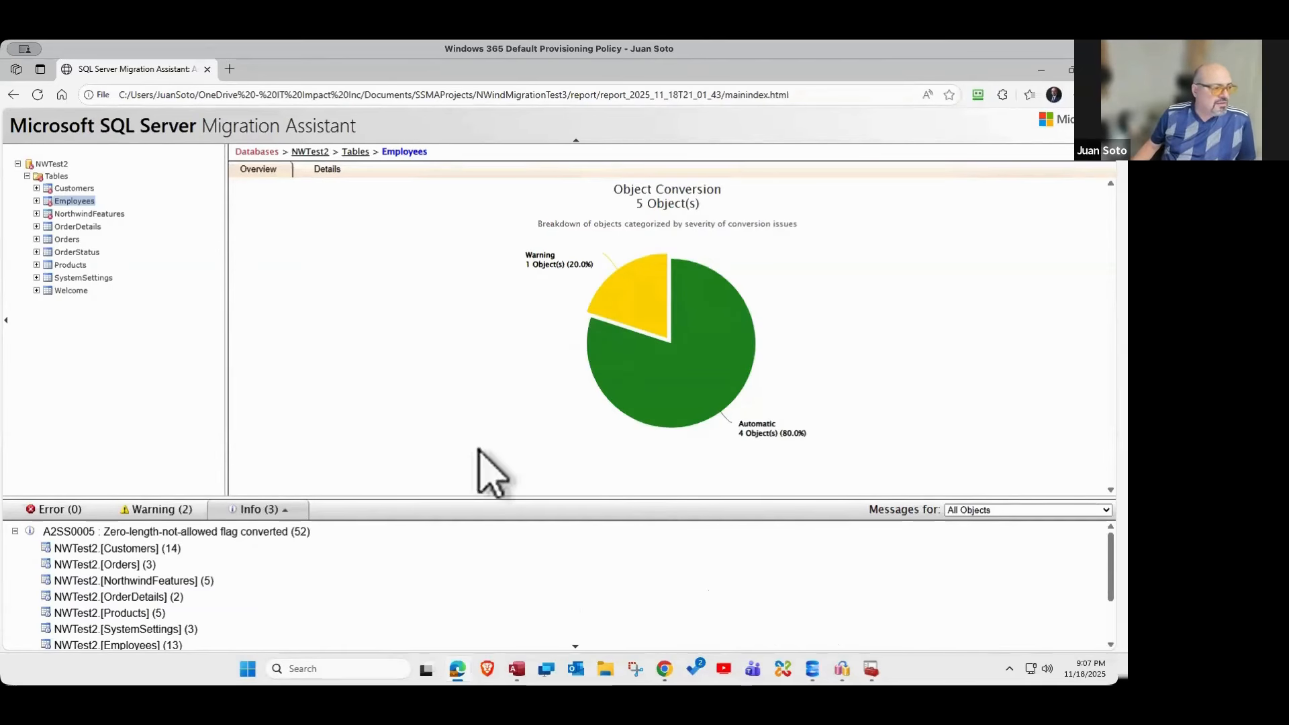
- Switch back to the Northwind Traders database in Access and open the Employees table in Design View
mouse_move(518, 675)
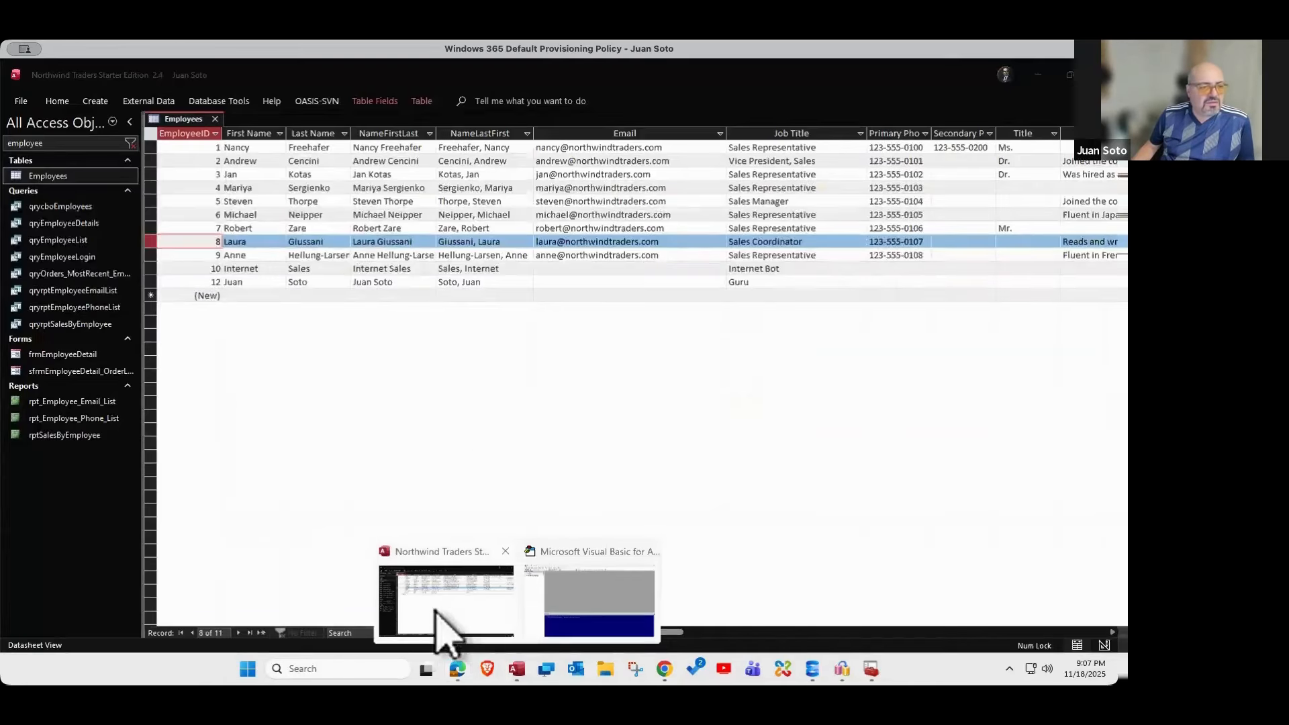
left_click(436, 613)
left_click(188, 133)
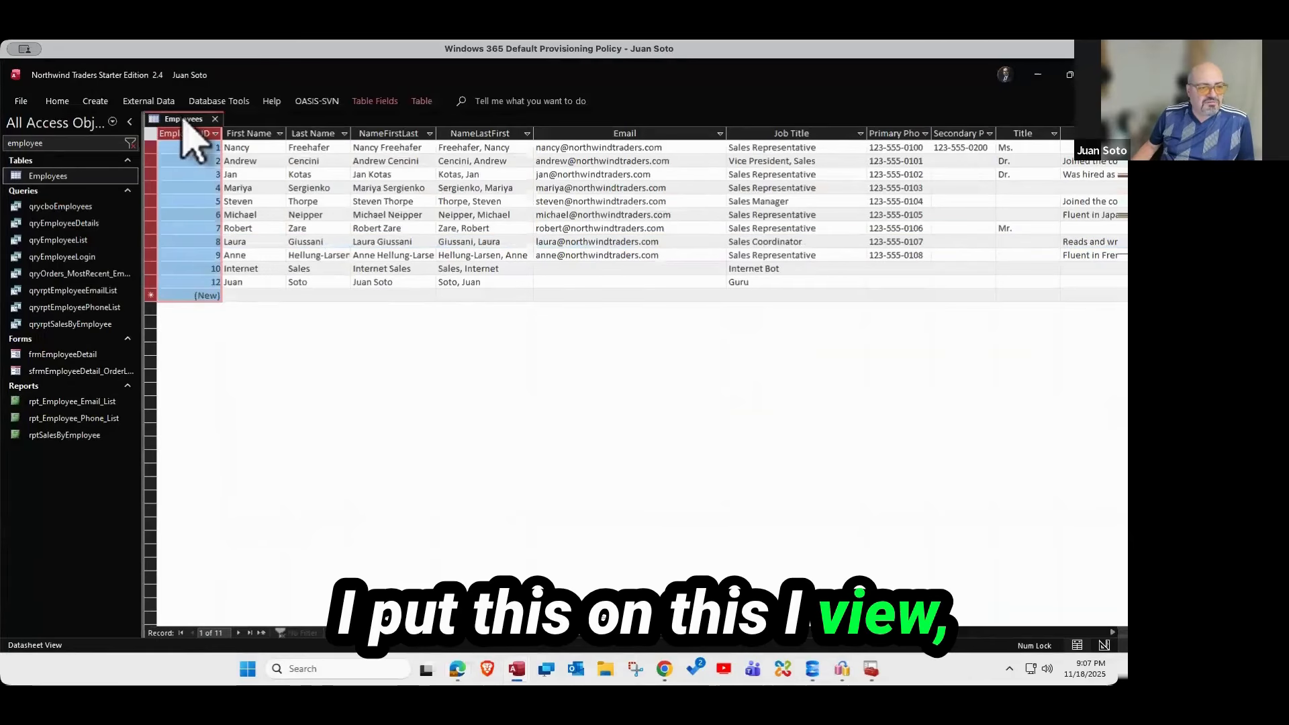
right_click(184, 118)
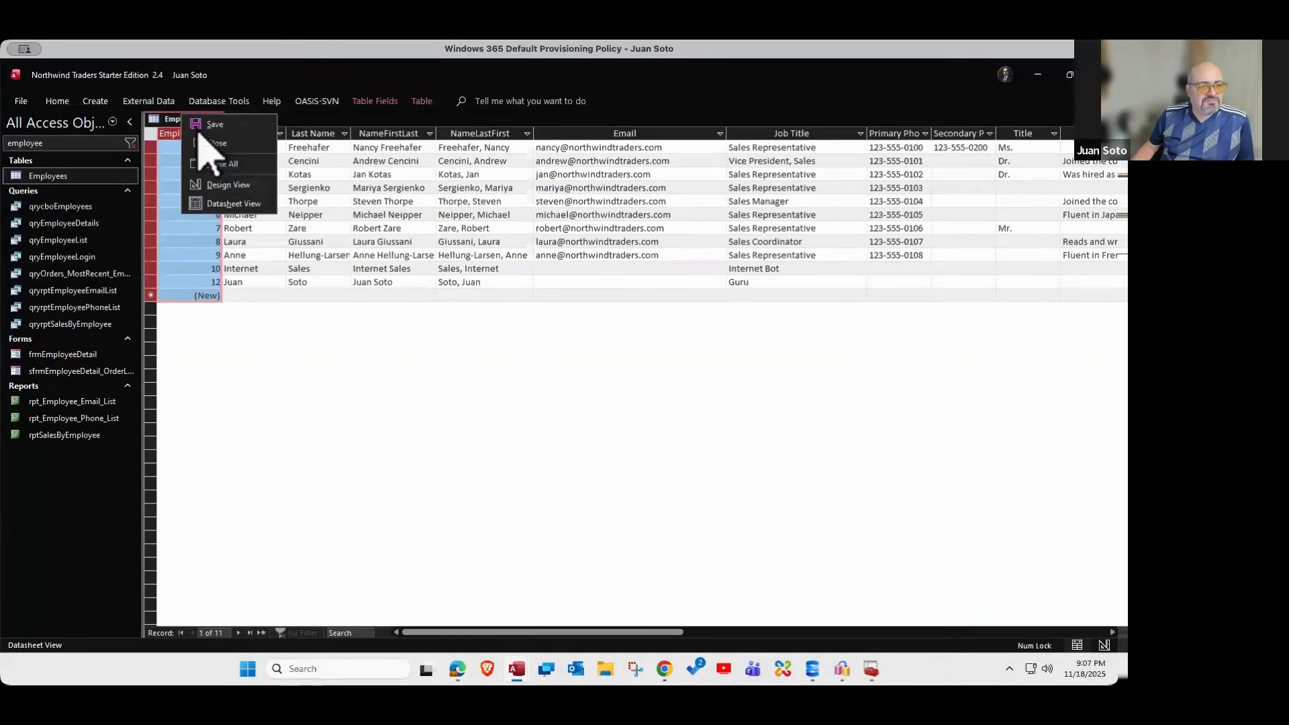
left_click(236, 195)
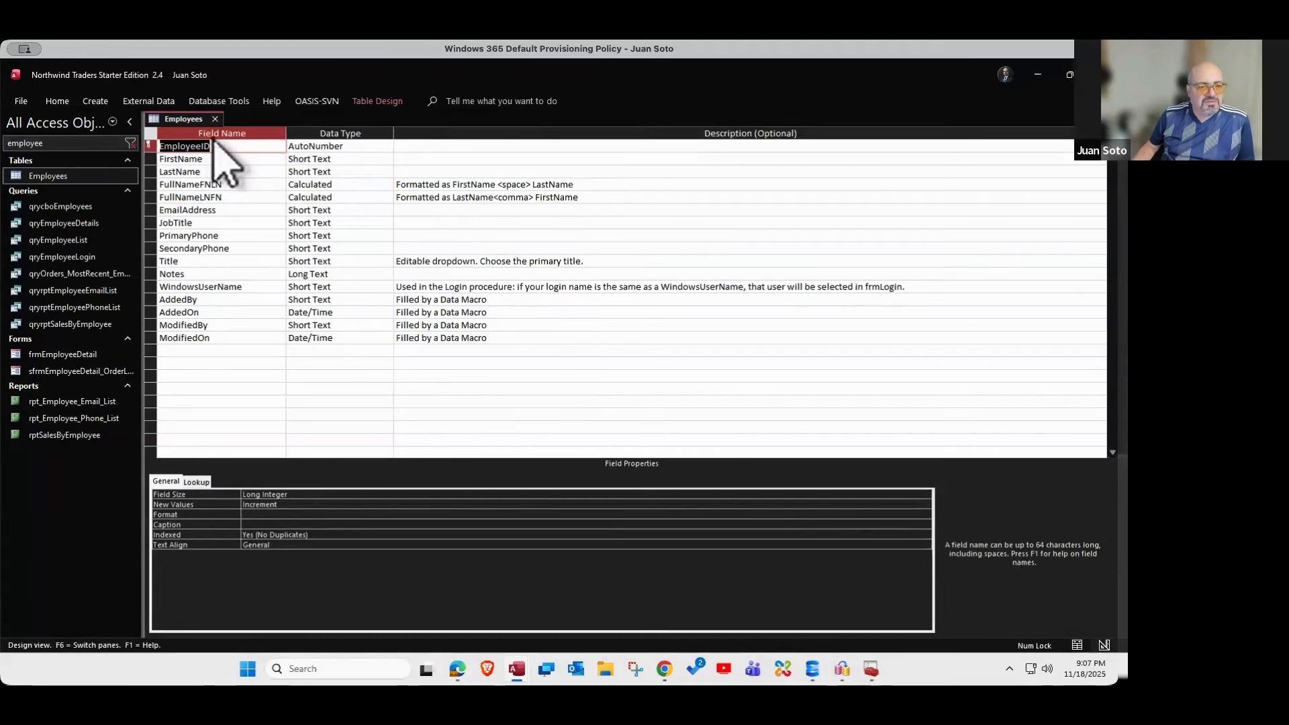
- Select the EmployeeID field and check its Primary Key setting among the table design tools
left_click(152, 146)
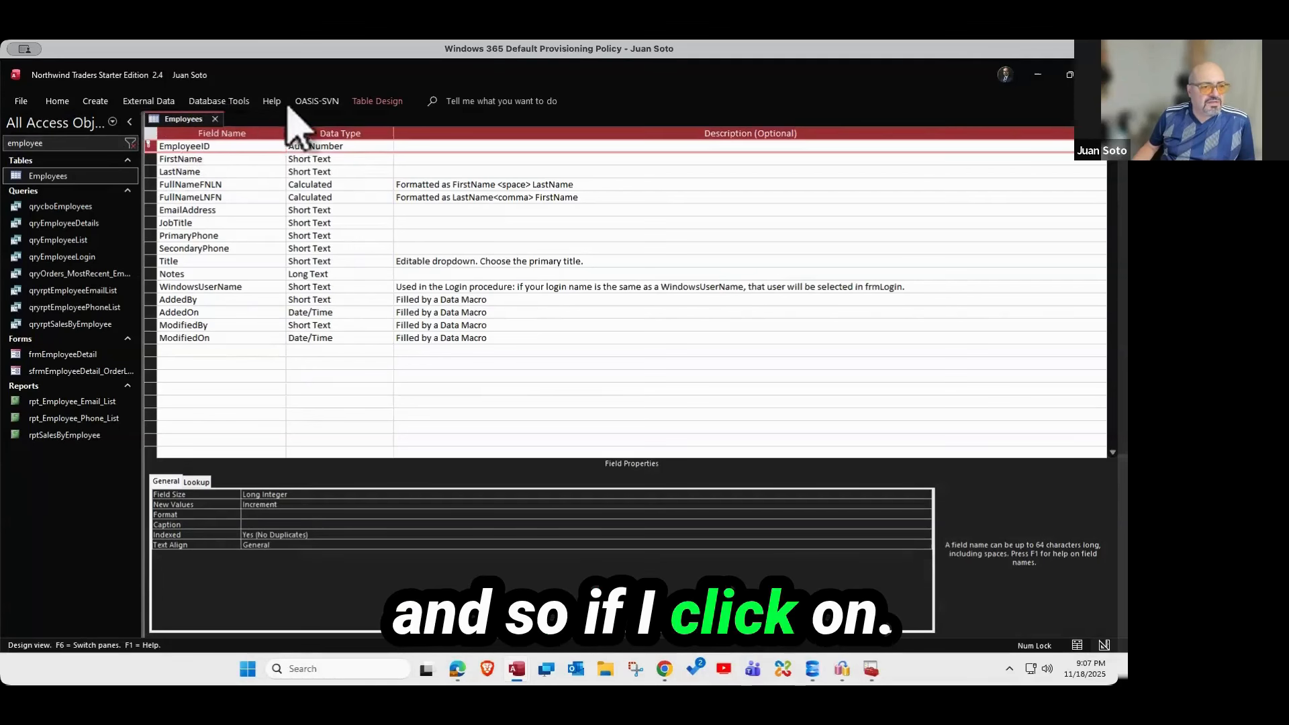
left_click(97, 102)
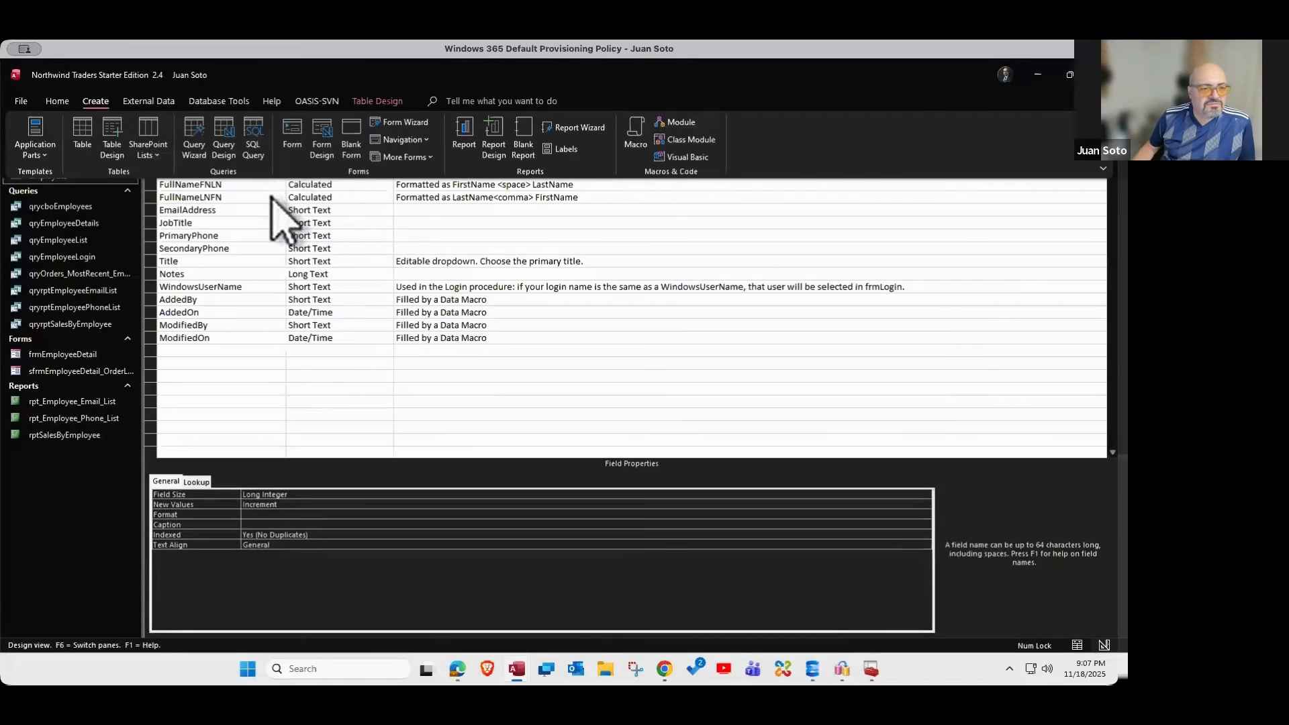
left_click(55, 99)
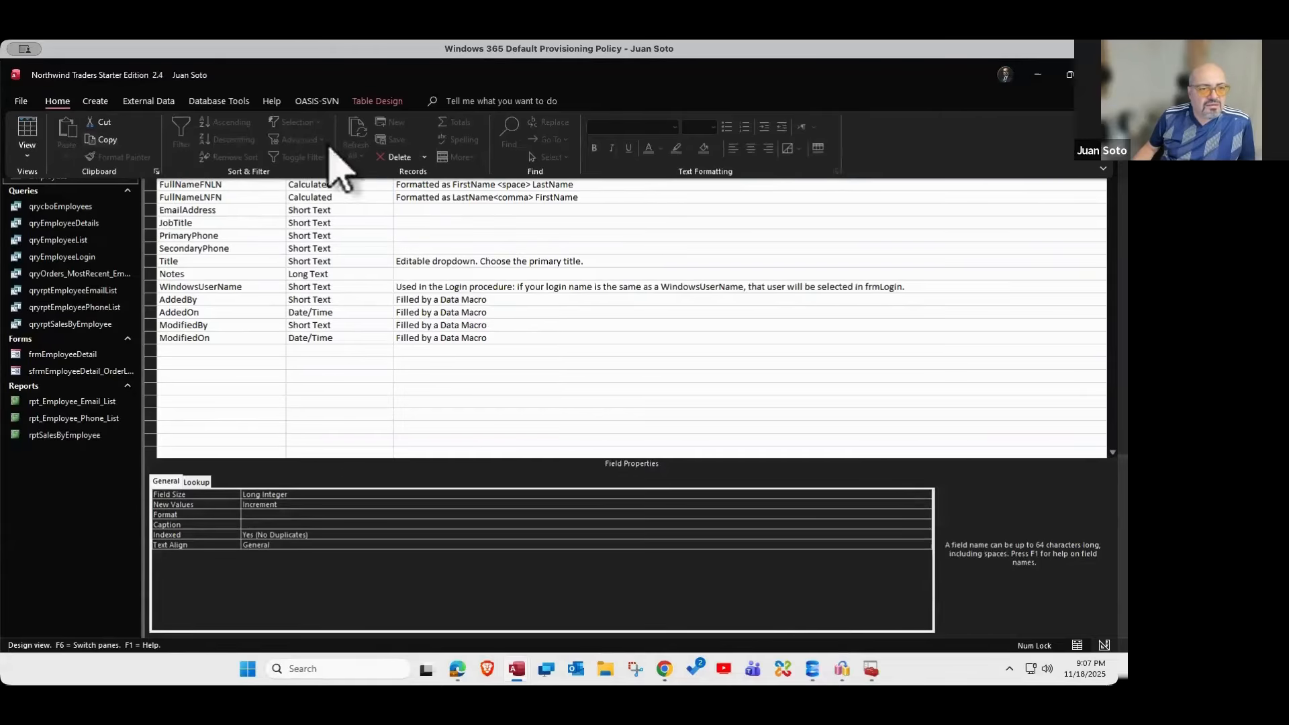
left_click(371, 101)
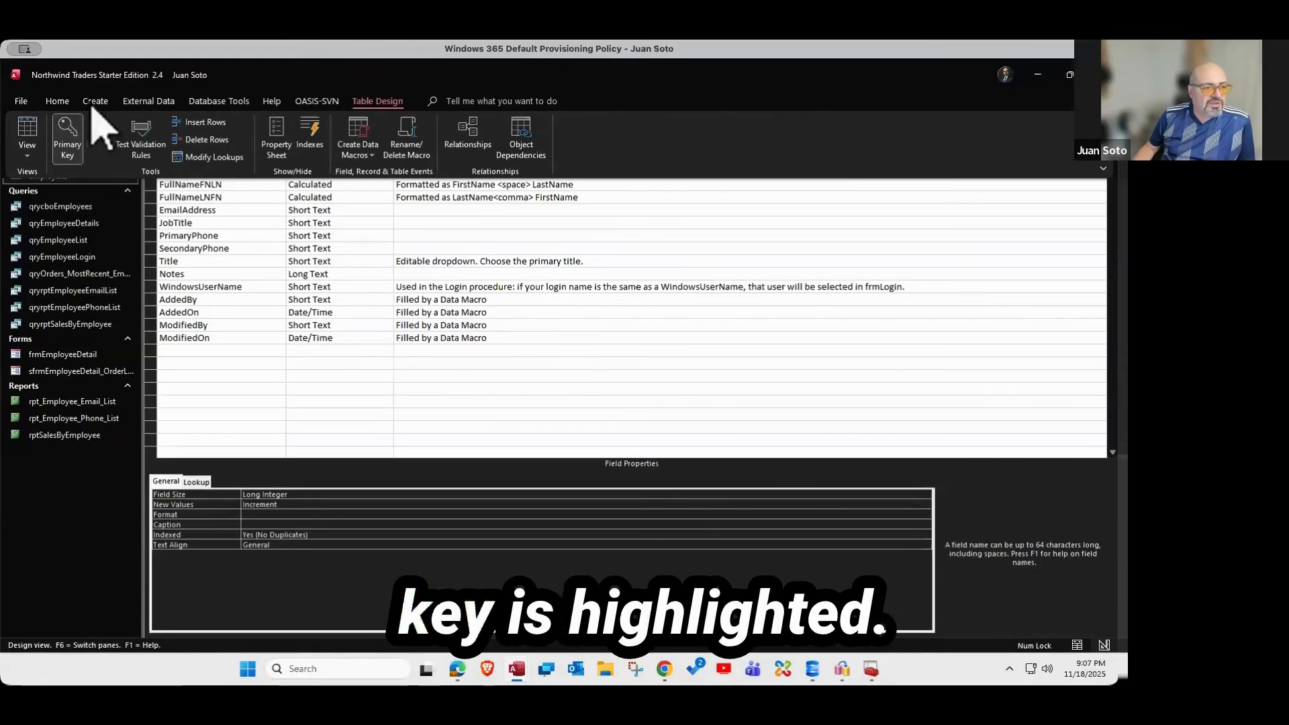
- Set the ribbon to always show, and open the Employees table's Indexes window enlarged enough to show every index
left_click(1103, 170)
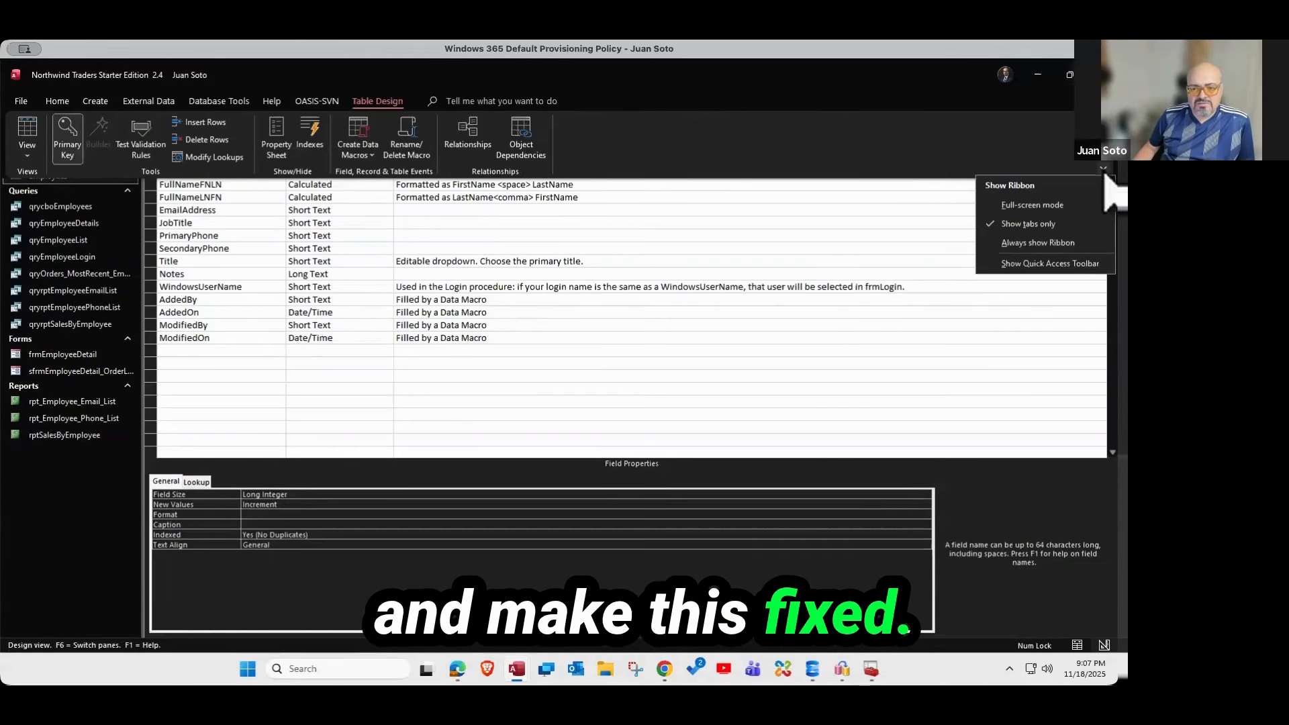
left_click(1046, 250)
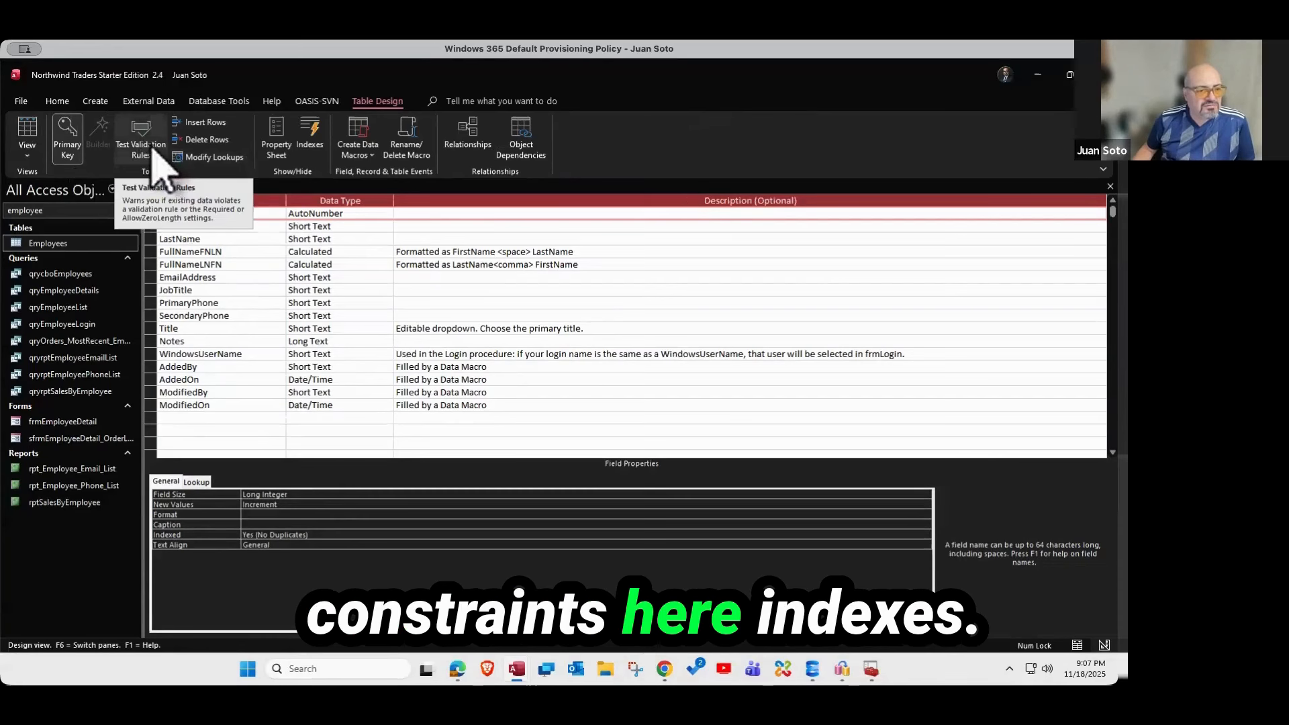
left_click(317, 136)
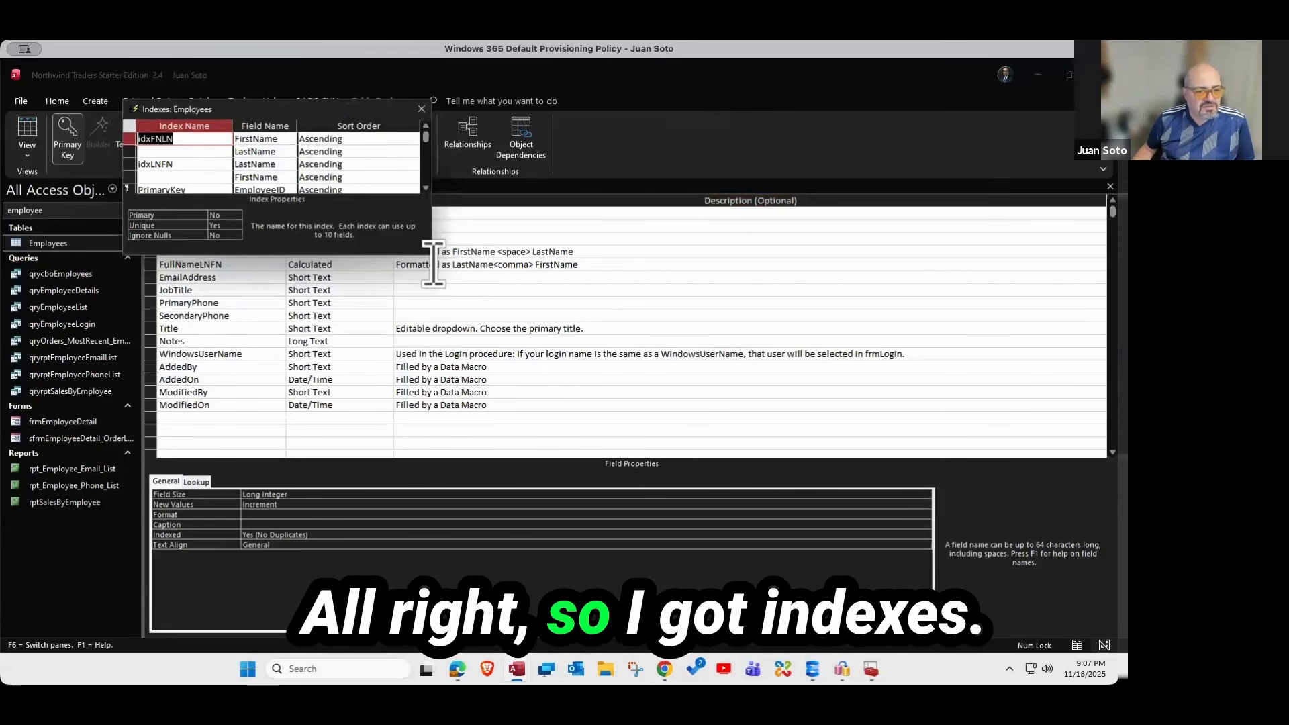
left_click_drag(429, 255, 722, 401)
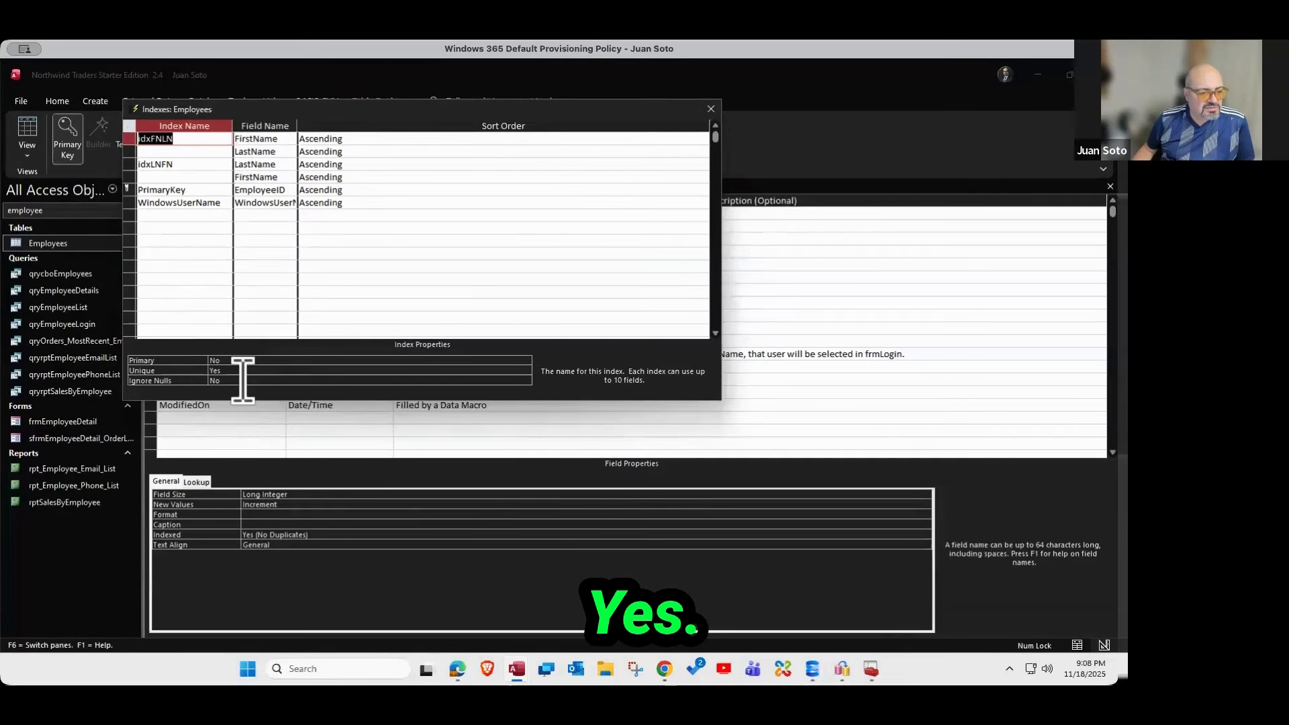
- Check the fields and Unique settings of the idxFNLN, idxLNFN, PrimaryKey and WindowsUserName indexes, and close the Indexes window
left_click(264, 141)
left_click(259, 151)
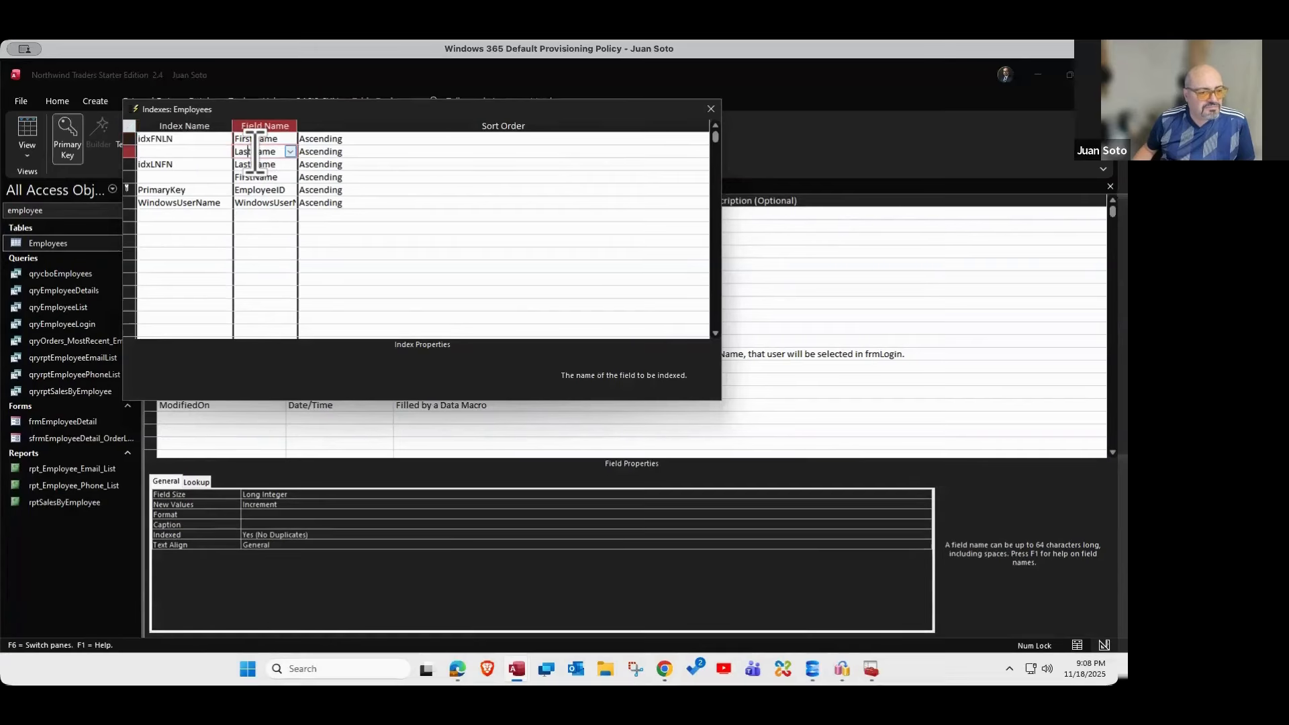
left_click(243, 163)
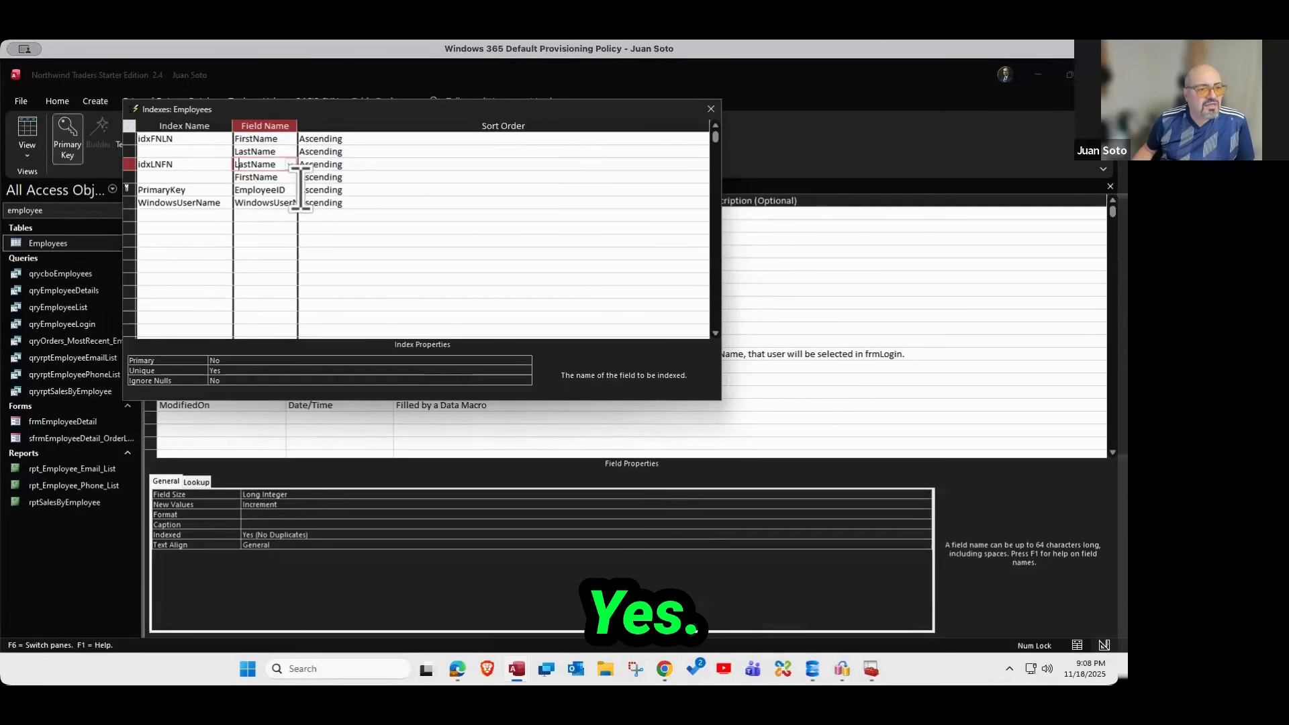
left_click(262, 190)
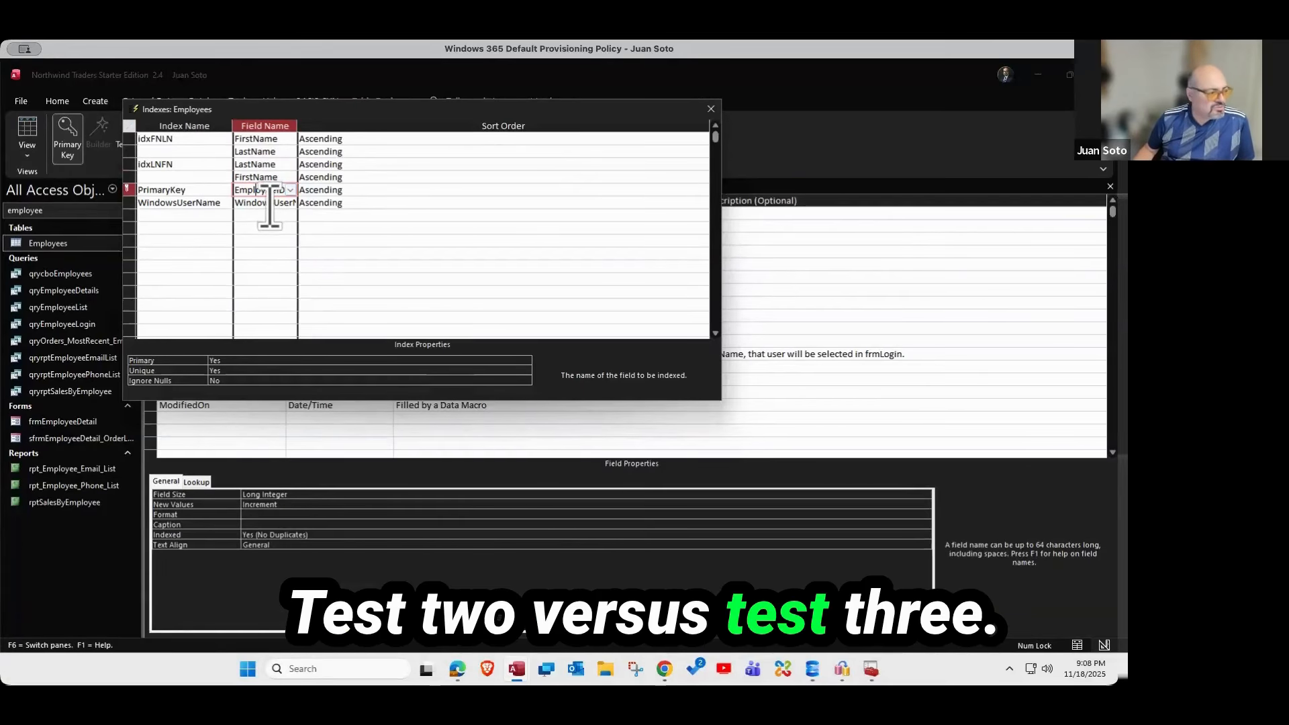
left_click(272, 205)
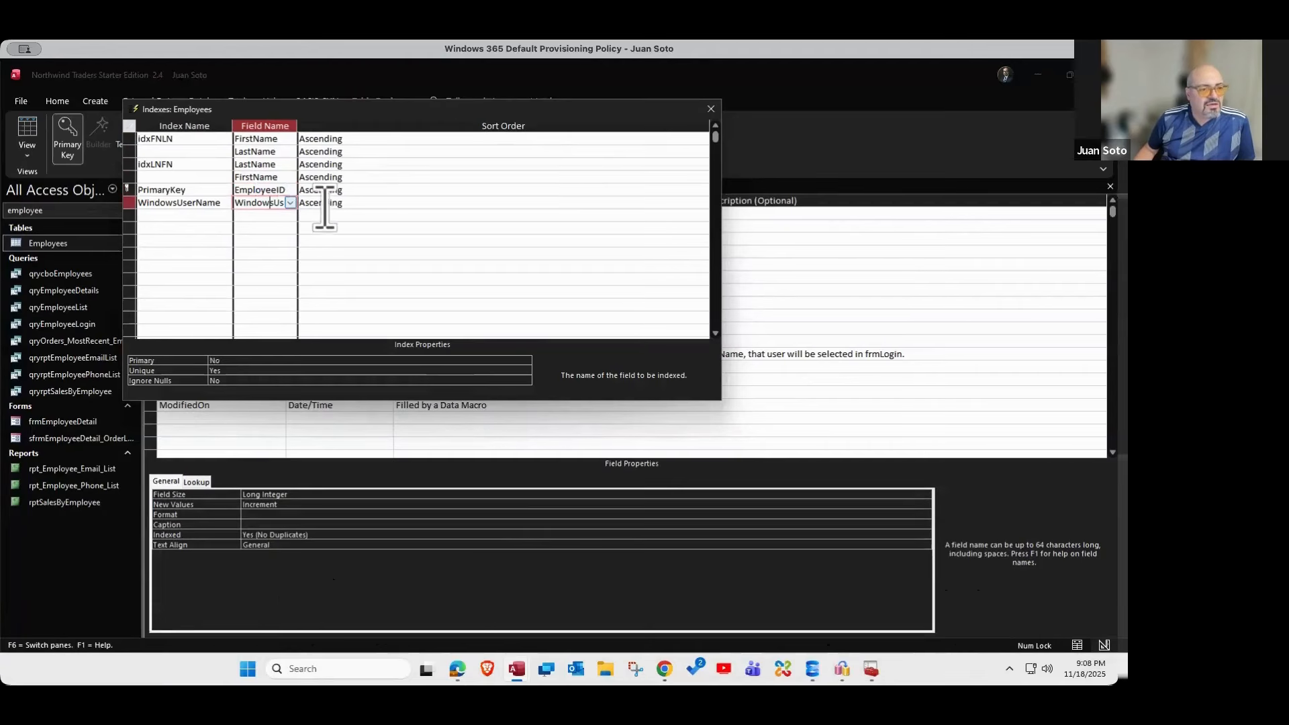
left_click(712, 108)
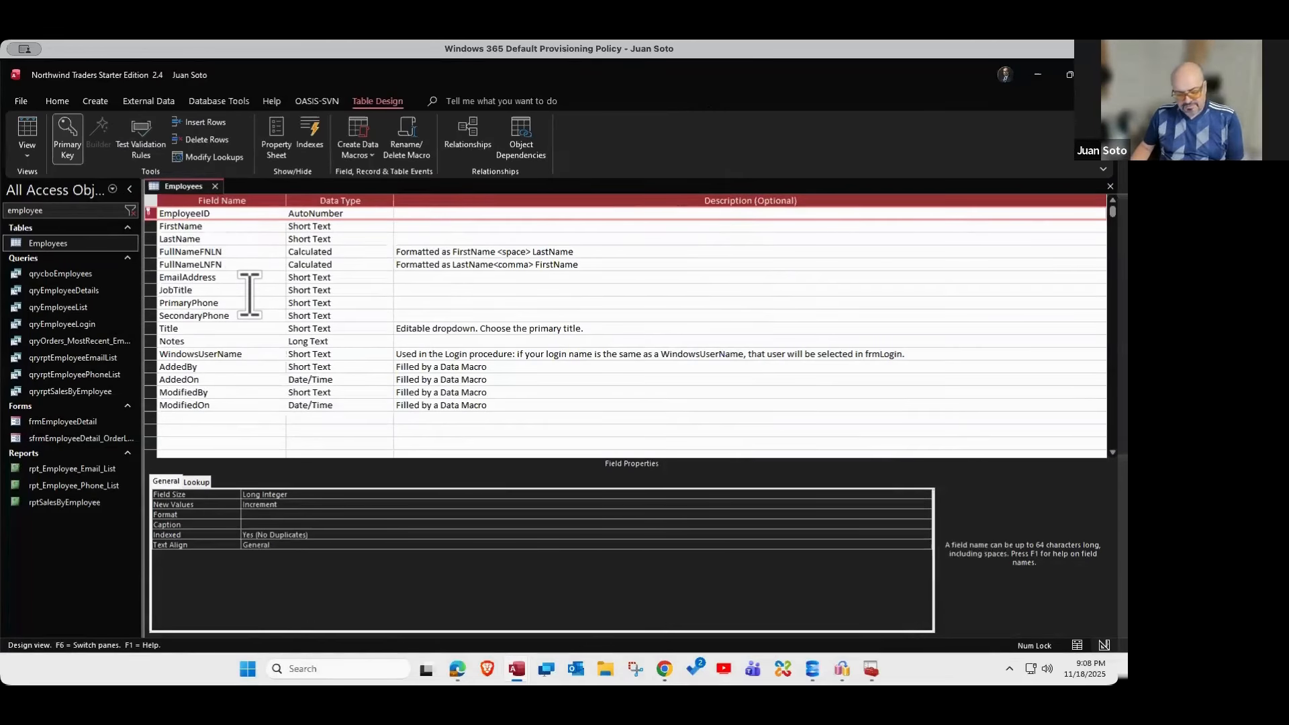
- Print currentproject.Name in the Visual Basic Immediate window and compare the file name with the database loaded in SSMA
key("alt+F11")
left_click(286, 542)
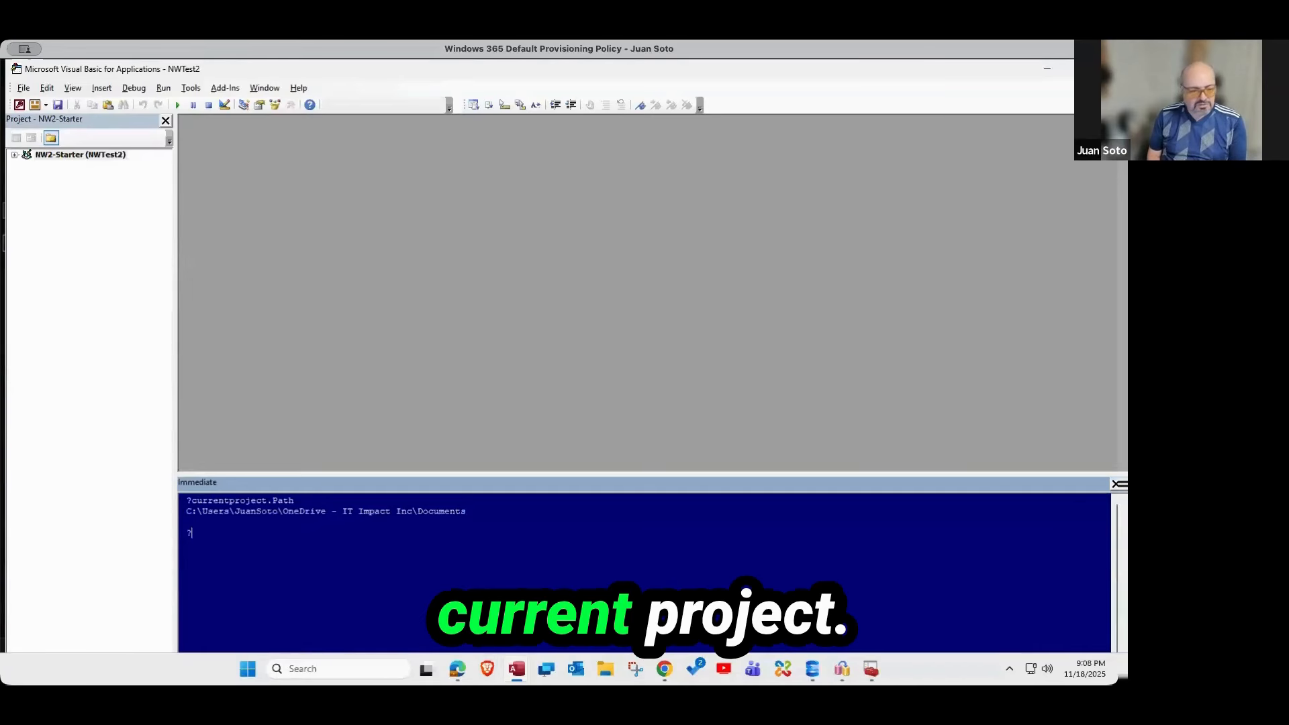
type("currentproject")
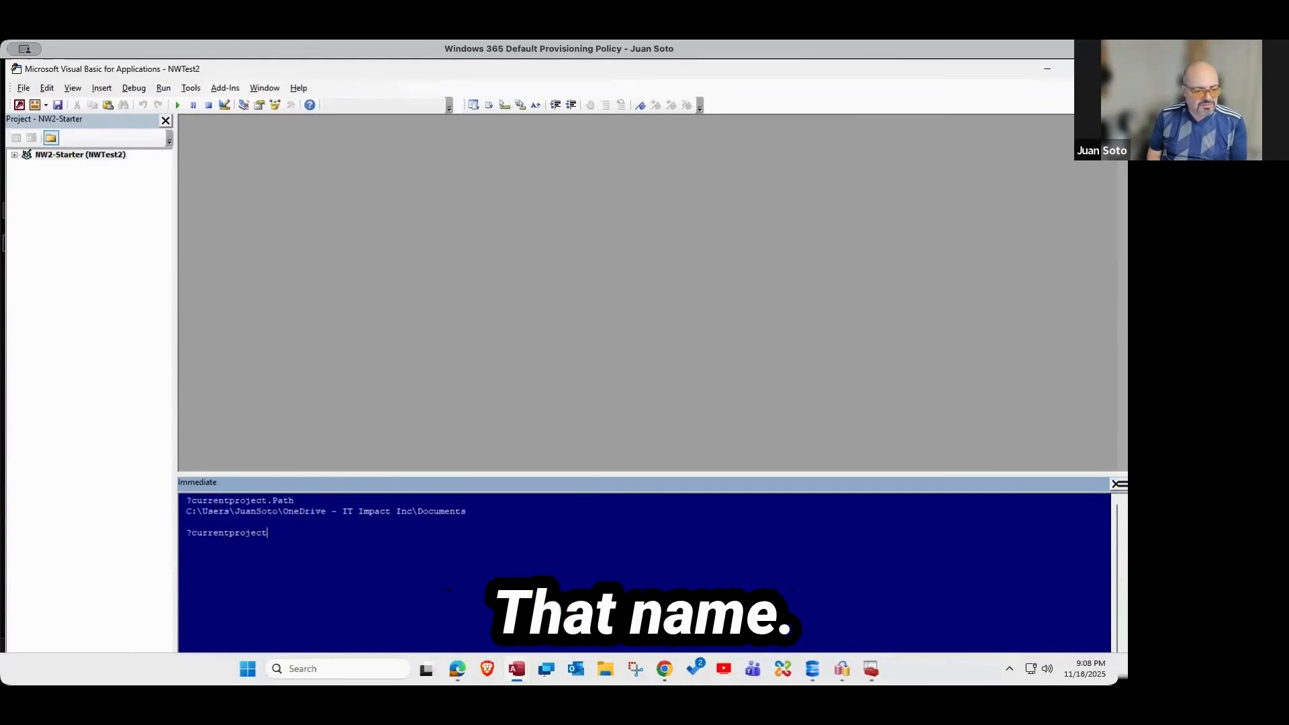
type(".nam")
key("Tab")
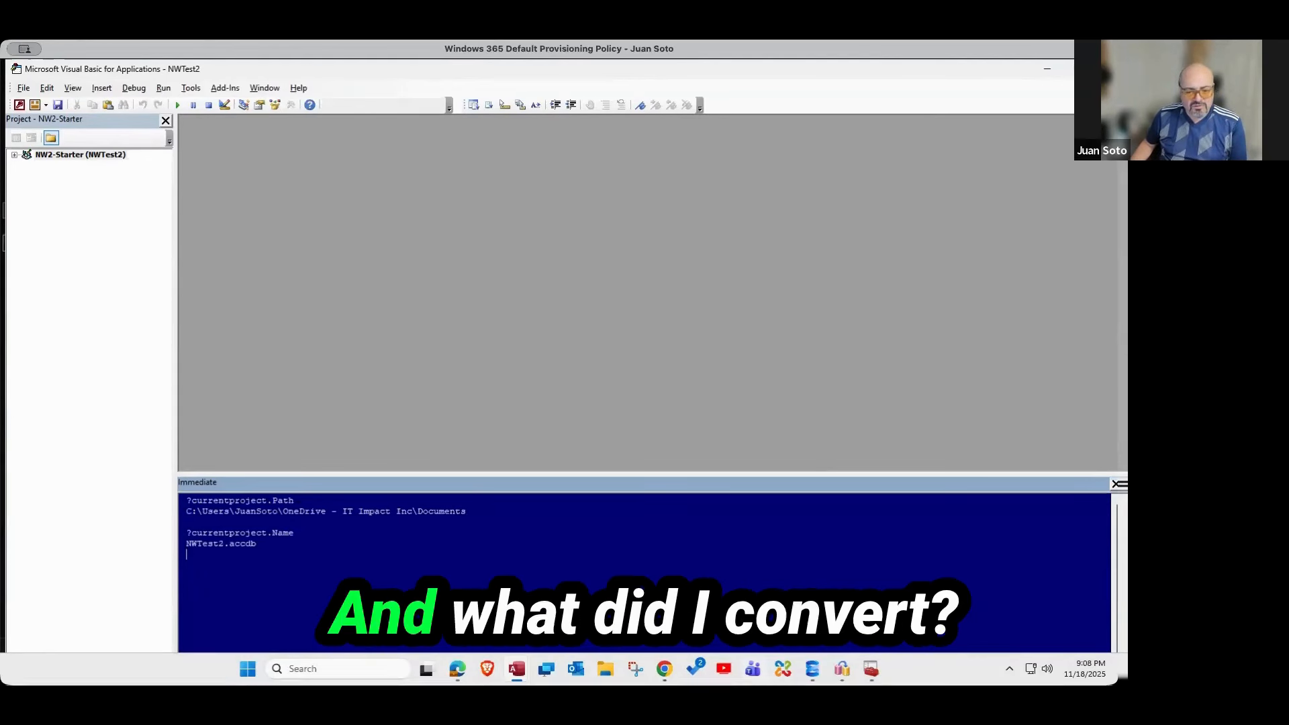
left_click(841, 669)
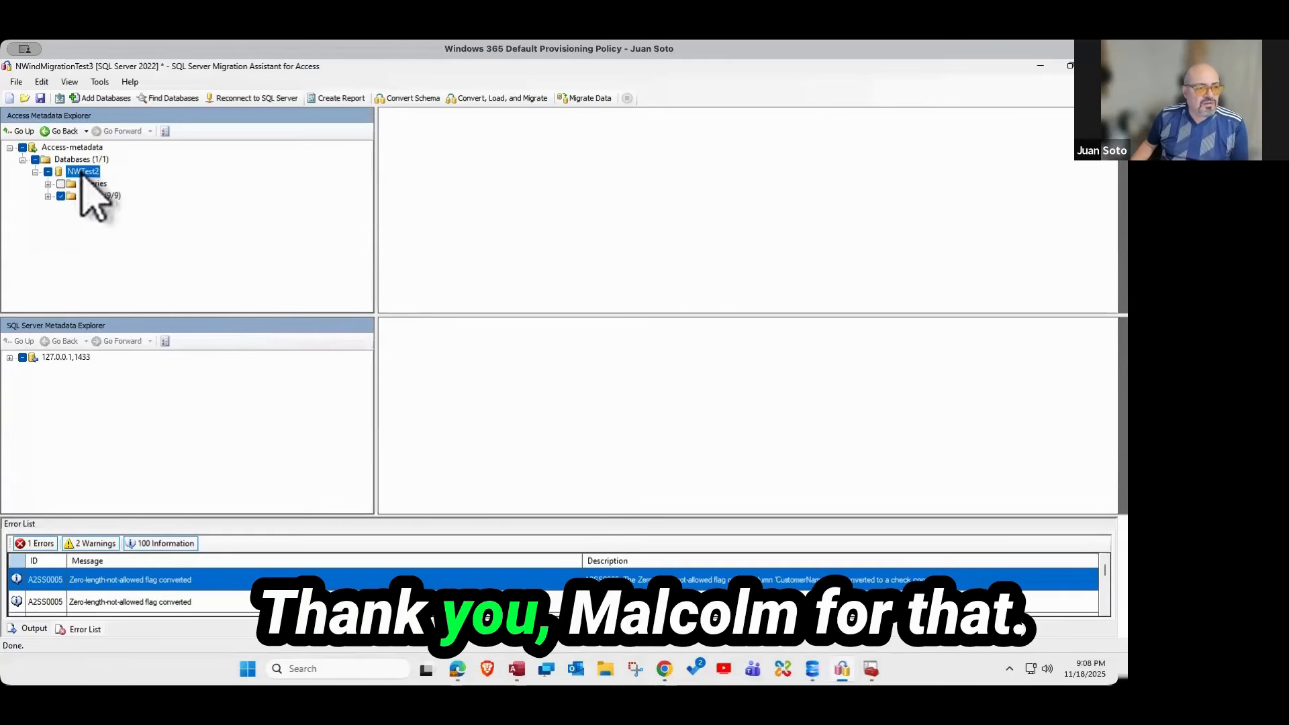
right_click(82, 172)
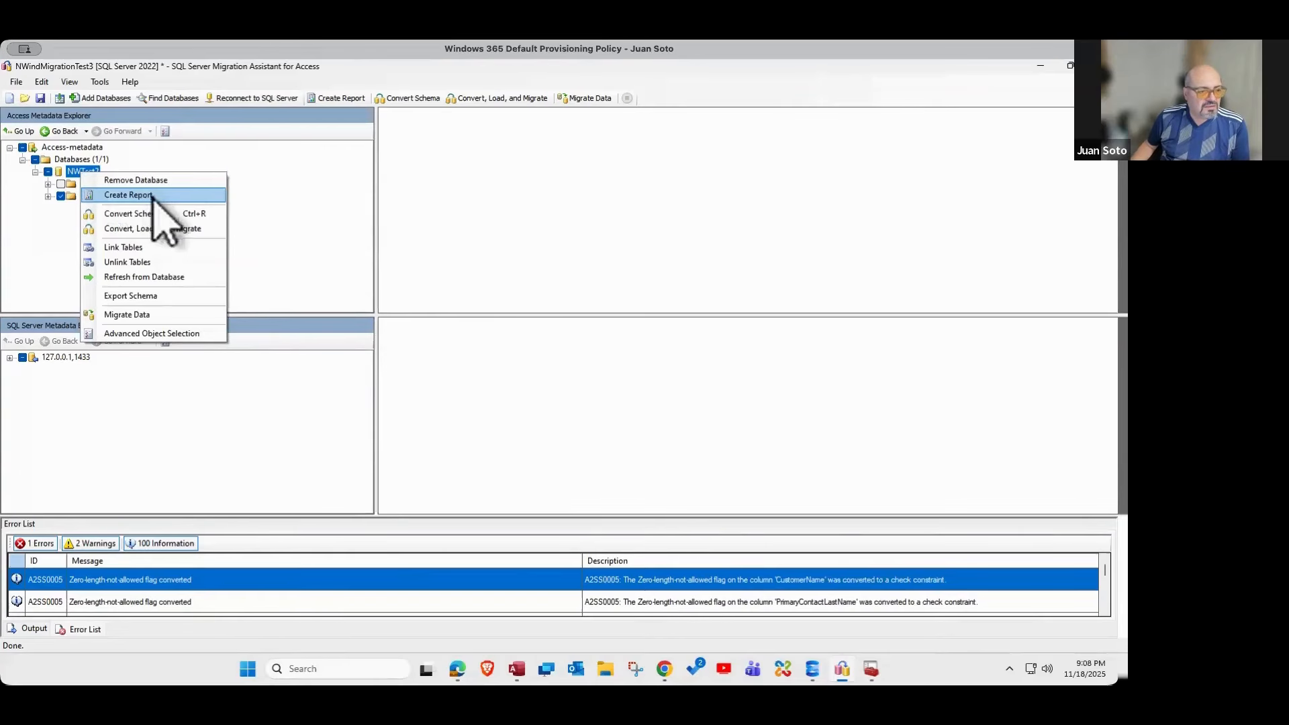
- Switch to the SSMA report in the browser, review the remaining Info messages and show the Employees table's conversion details
left_click(461, 677)
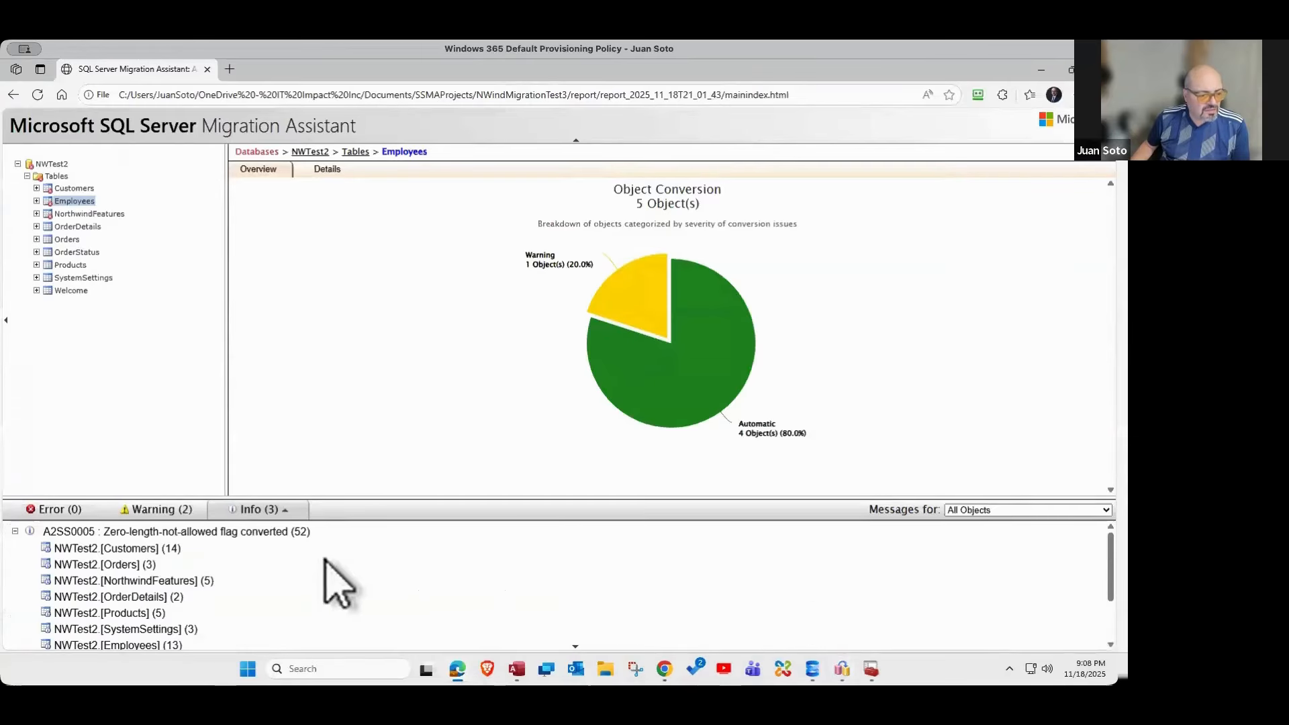
scroll(333, 582, "down", 1)
scroll(333, 582, "down", 1)
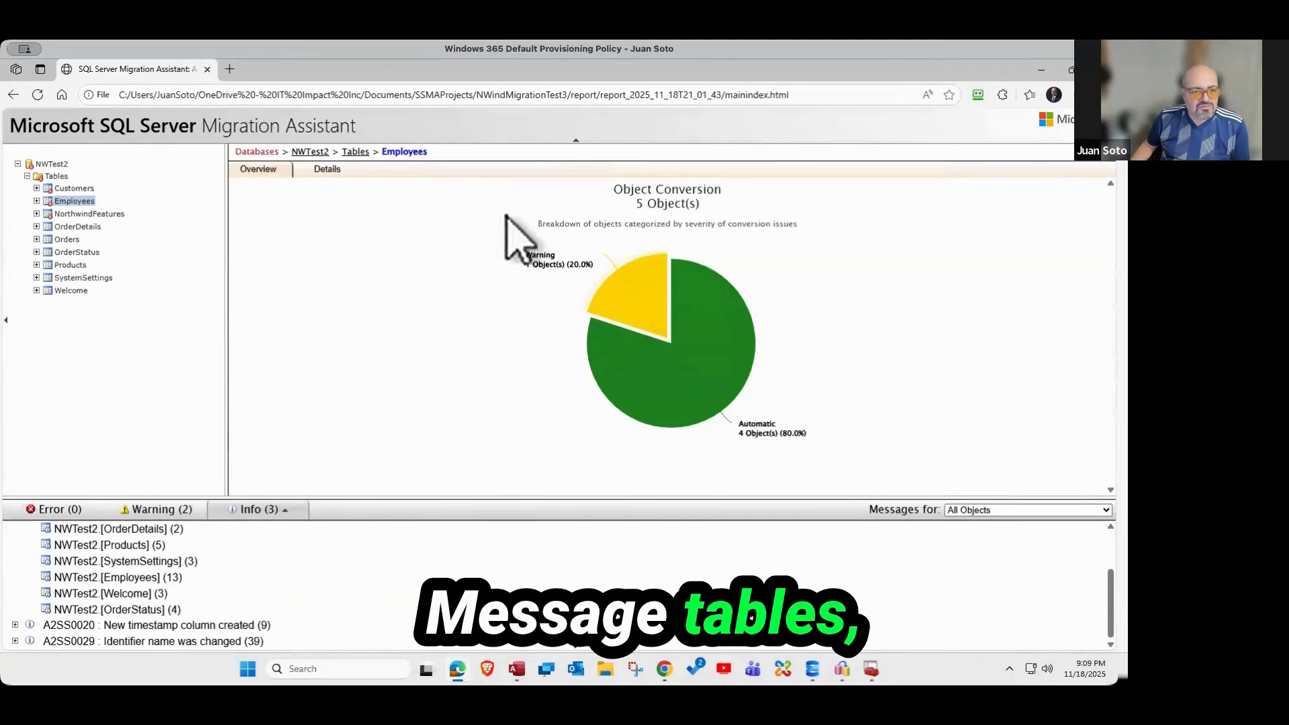
left_click(327, 171)
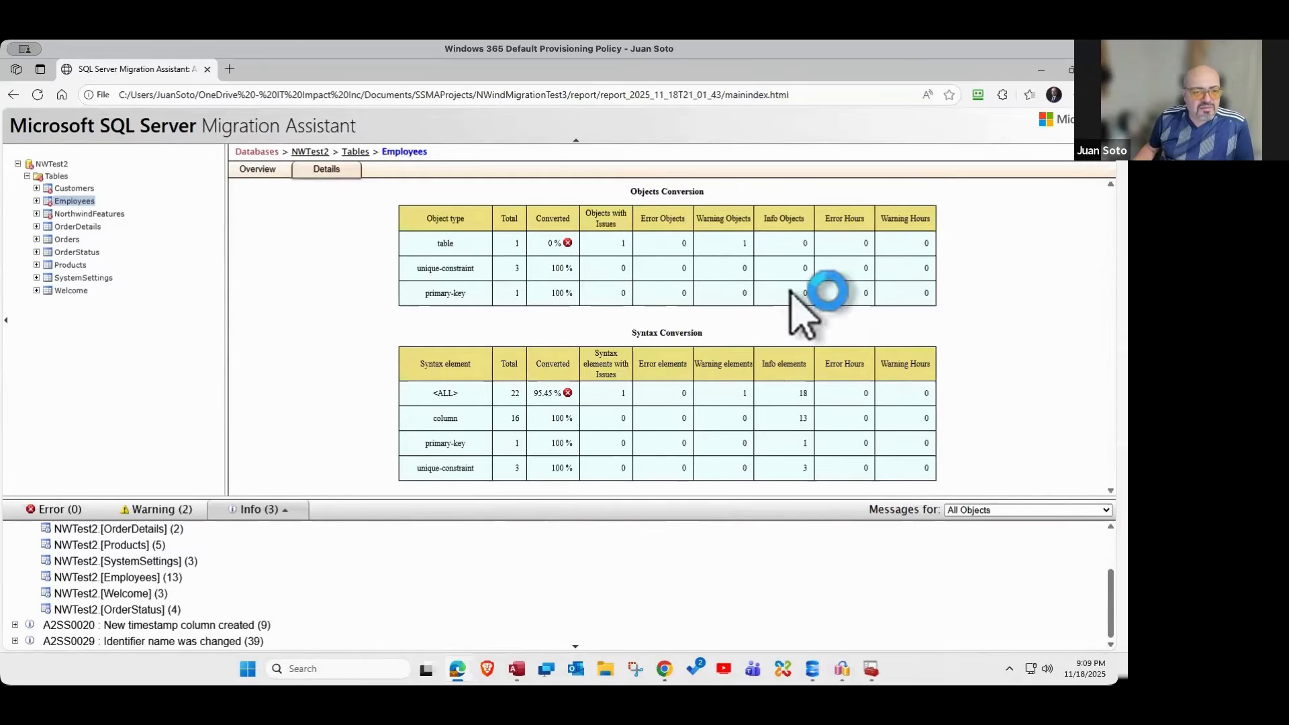
- Switch to Access, delete the record with EmployeeID 12 in the Employees datasheet, and close the table, saving its layout
mouse_move(517, 669)
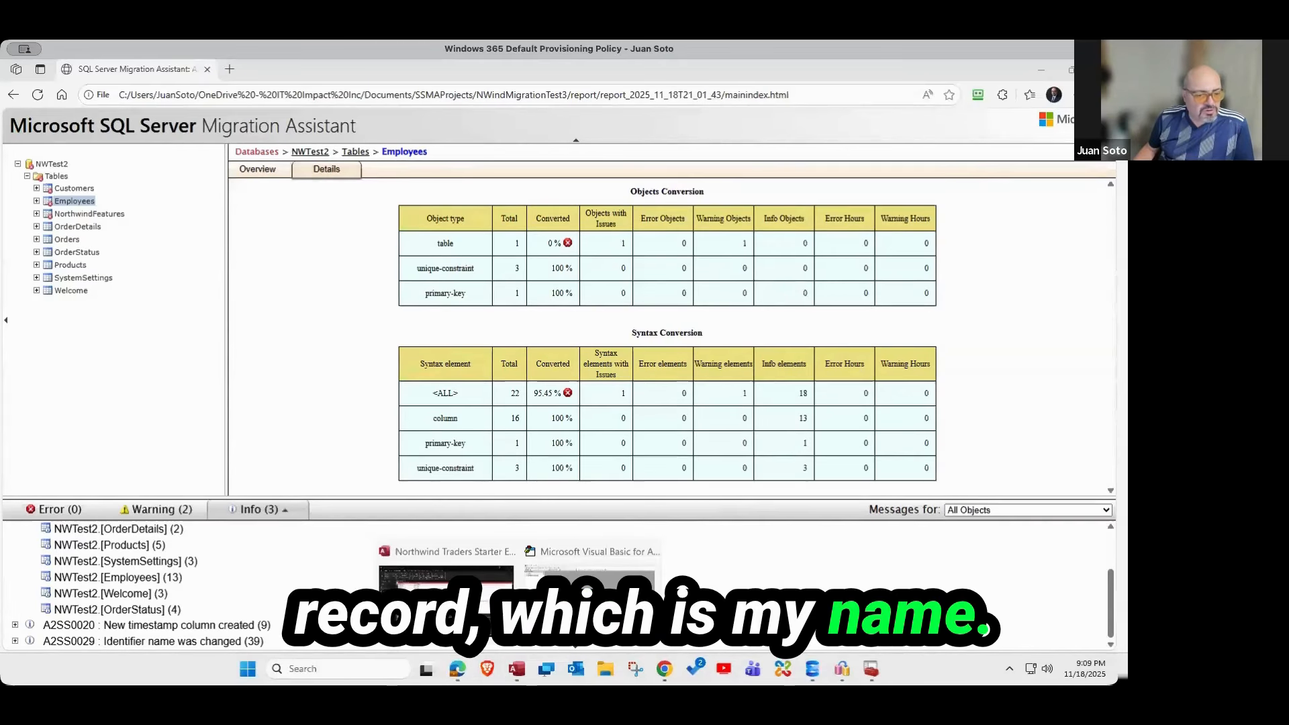
left_click(445, 577)
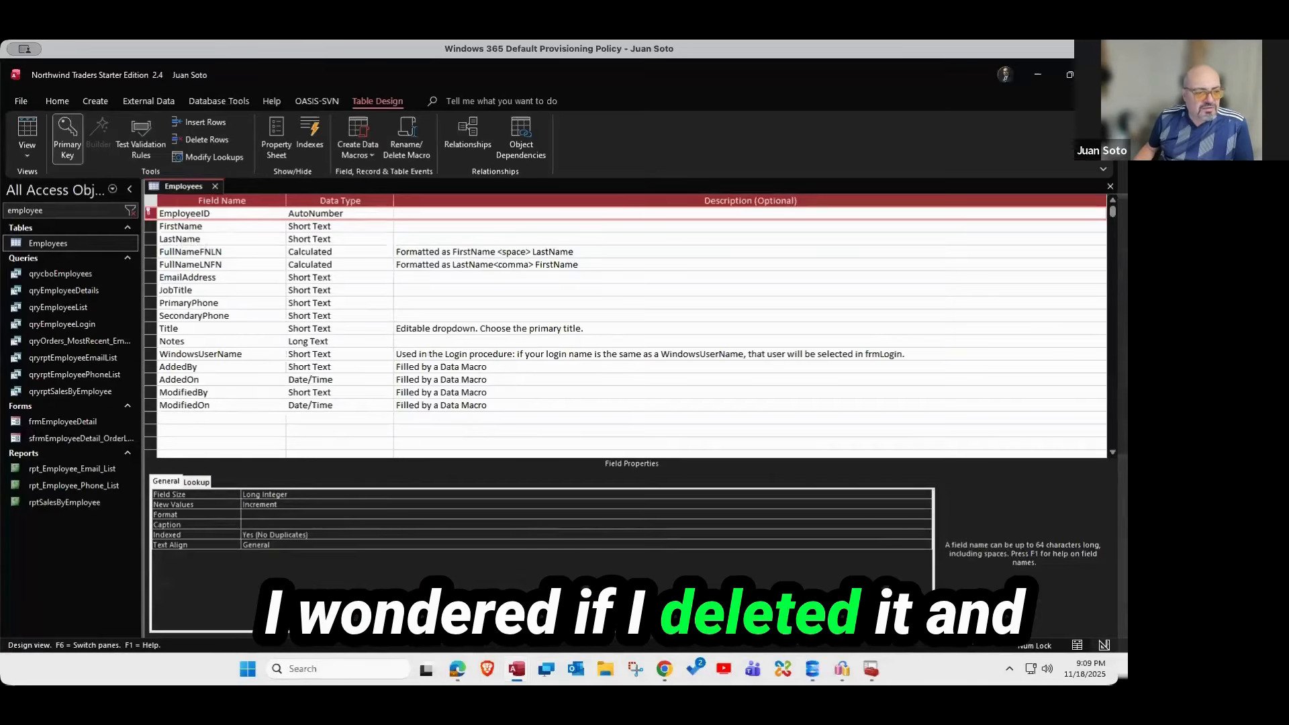
left_click(25, 124)
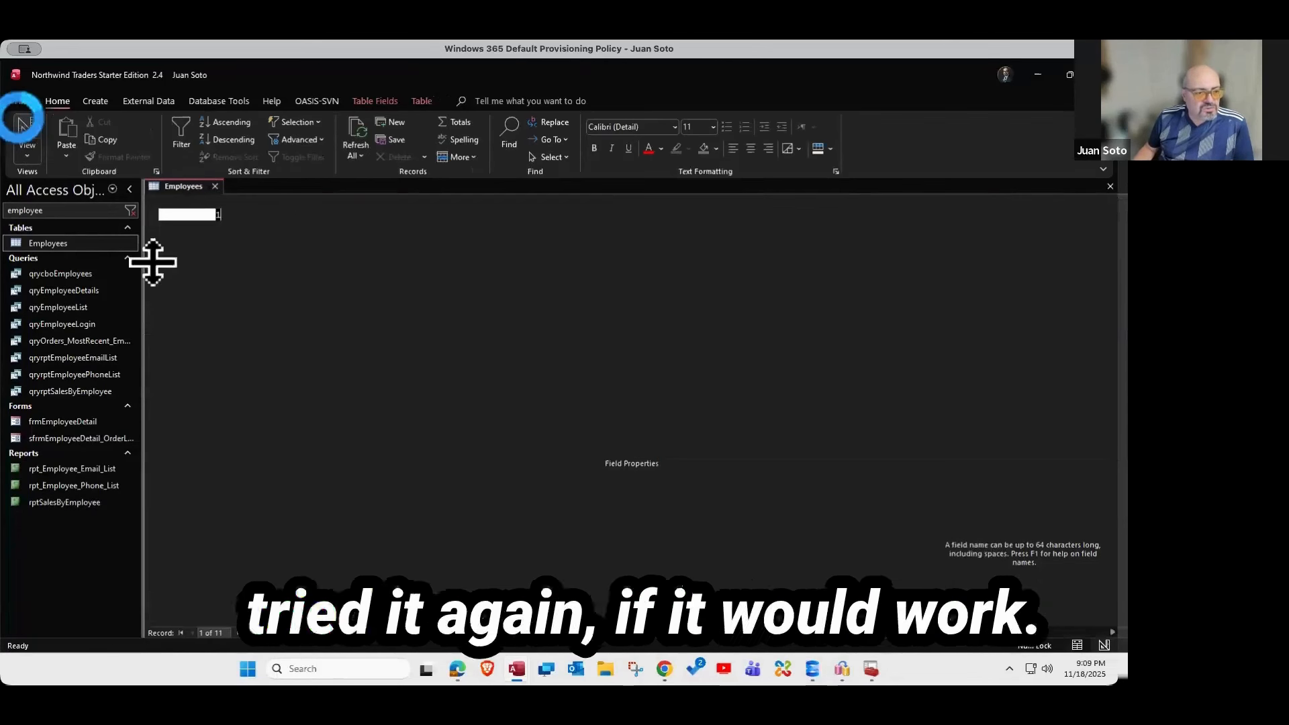
left_click(151, 349)
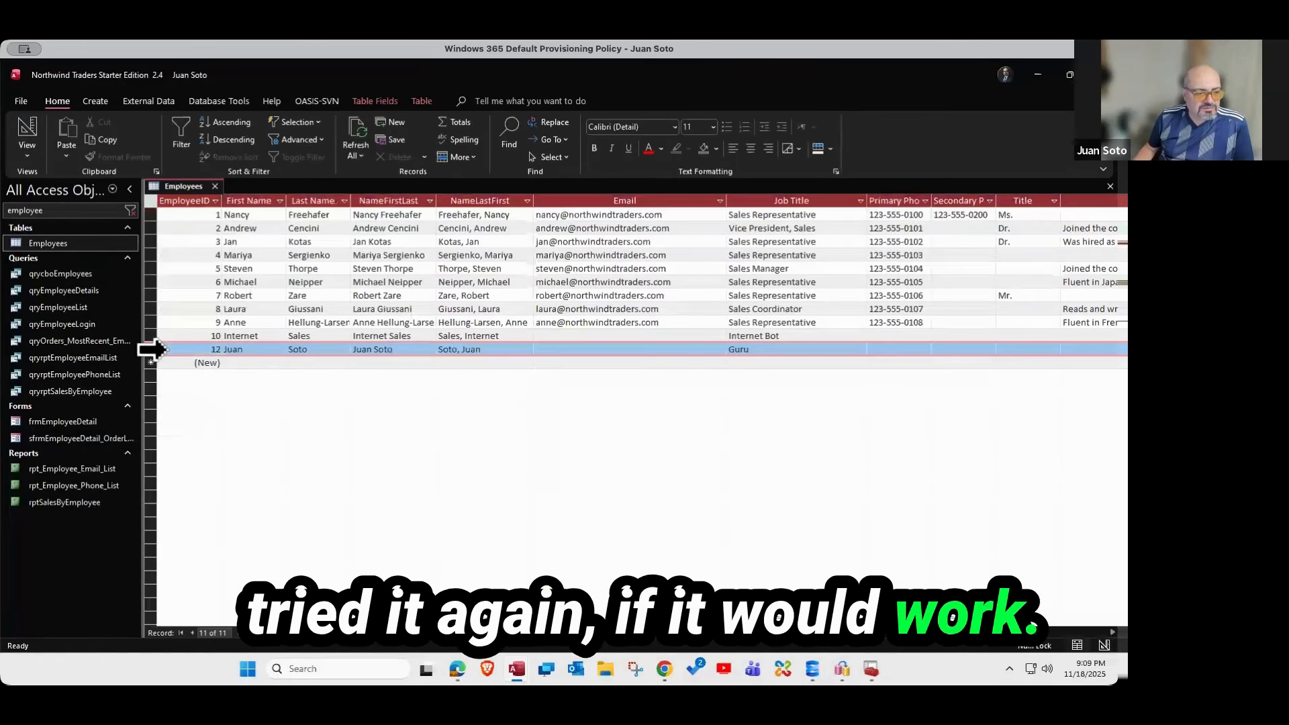
key("Delete")
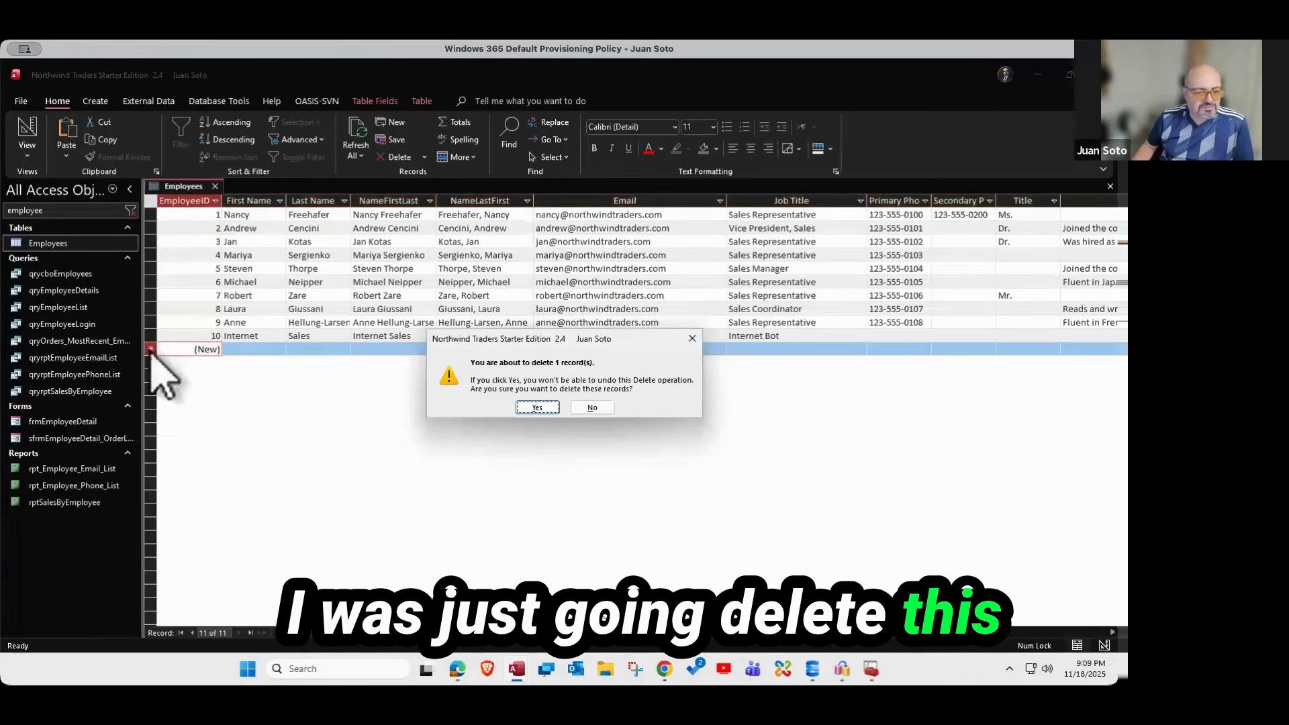
left_click(537, 408)
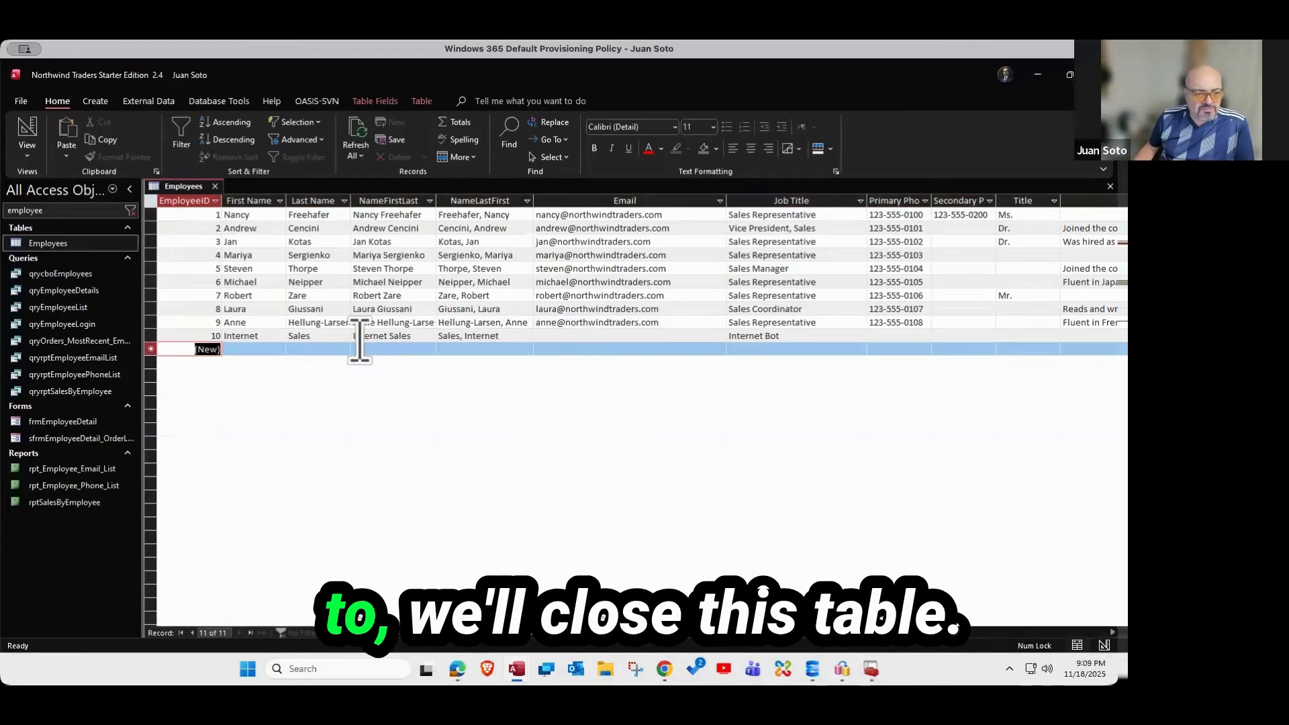
left_click(215, 187)
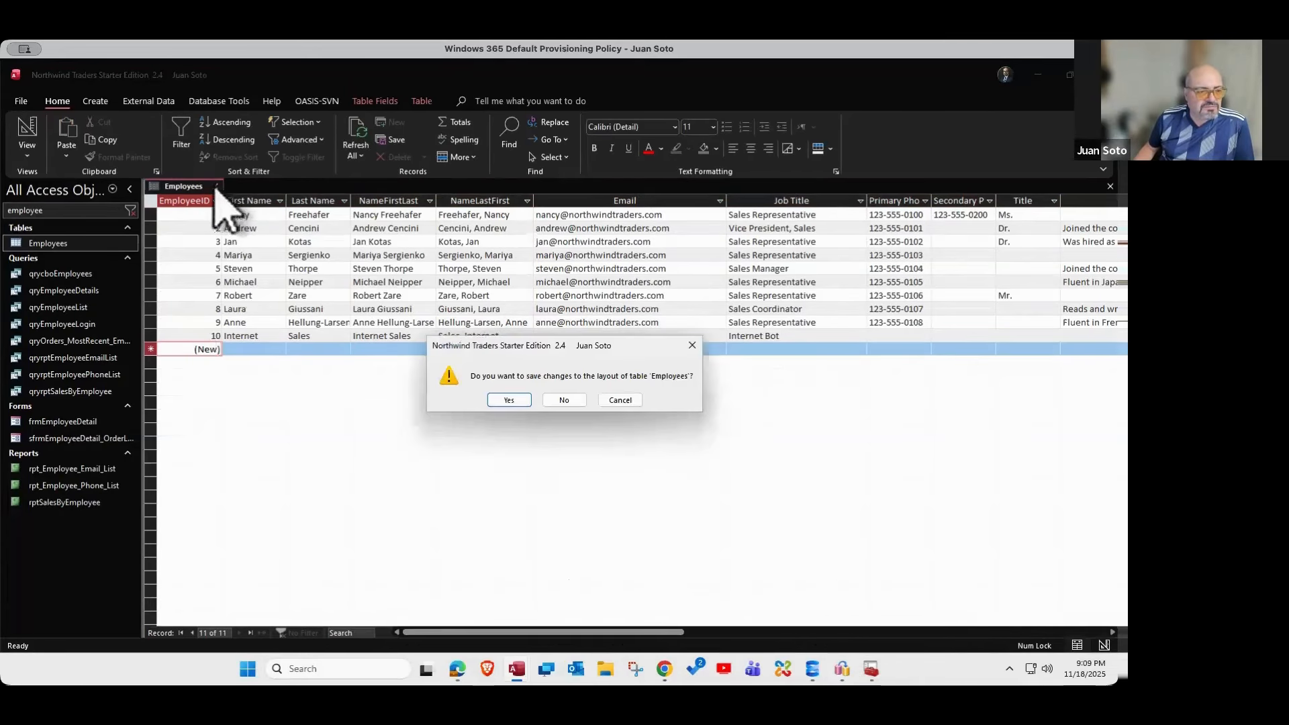
left_click(509, 401)
- Switch to SSMA and include only the Employees table among the NWTest2 tables for migration
left_click(842, 669)
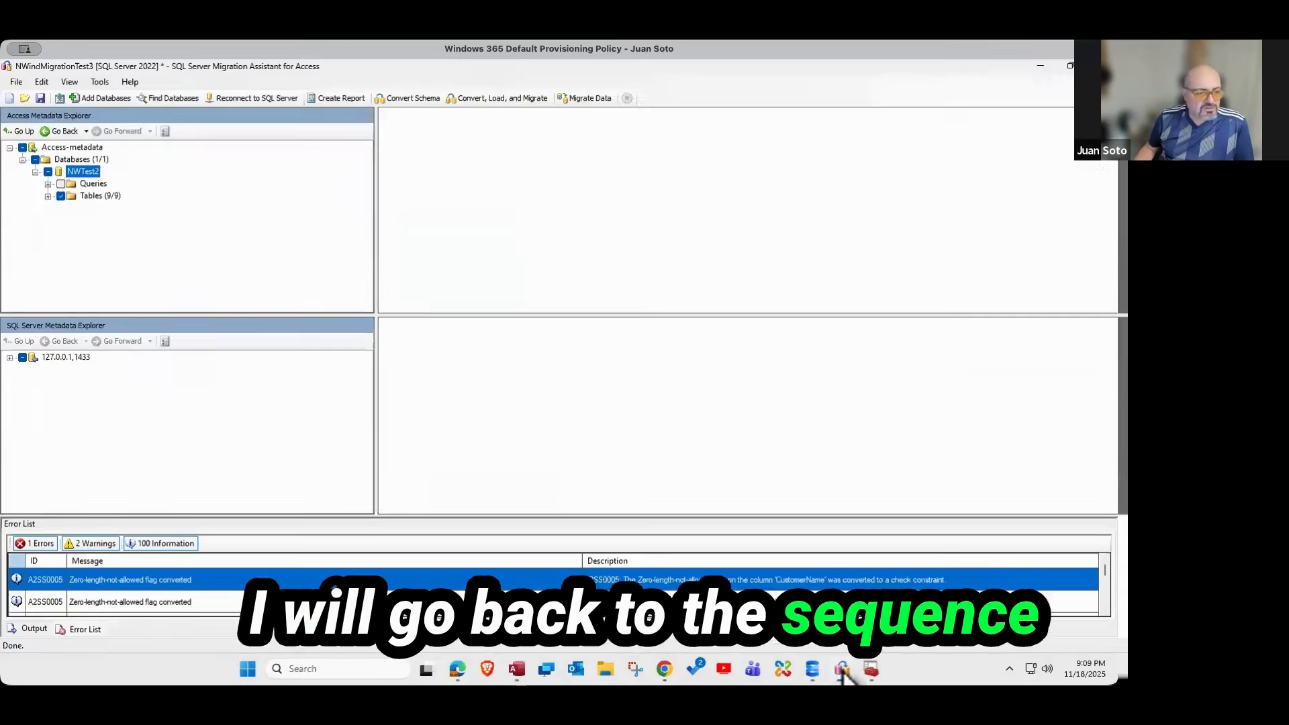
left_click(48, 196)
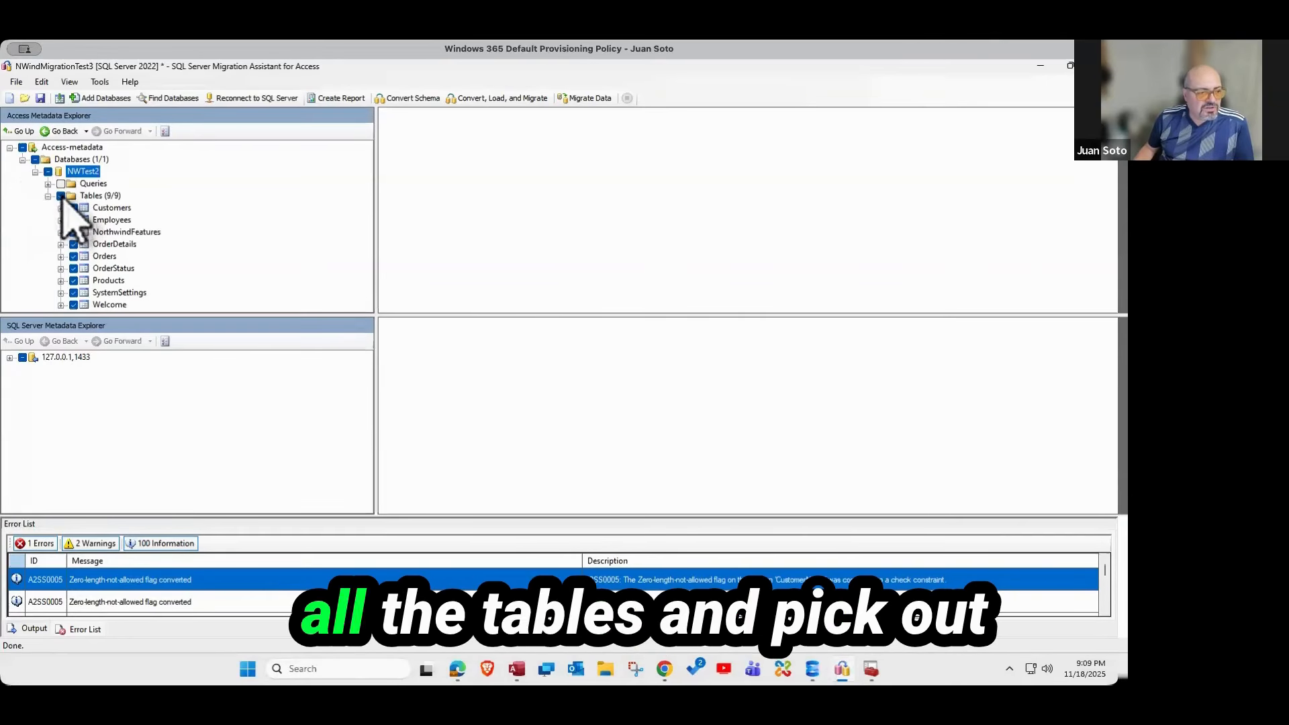
left_click(61, 195)
left_click(74, 220)
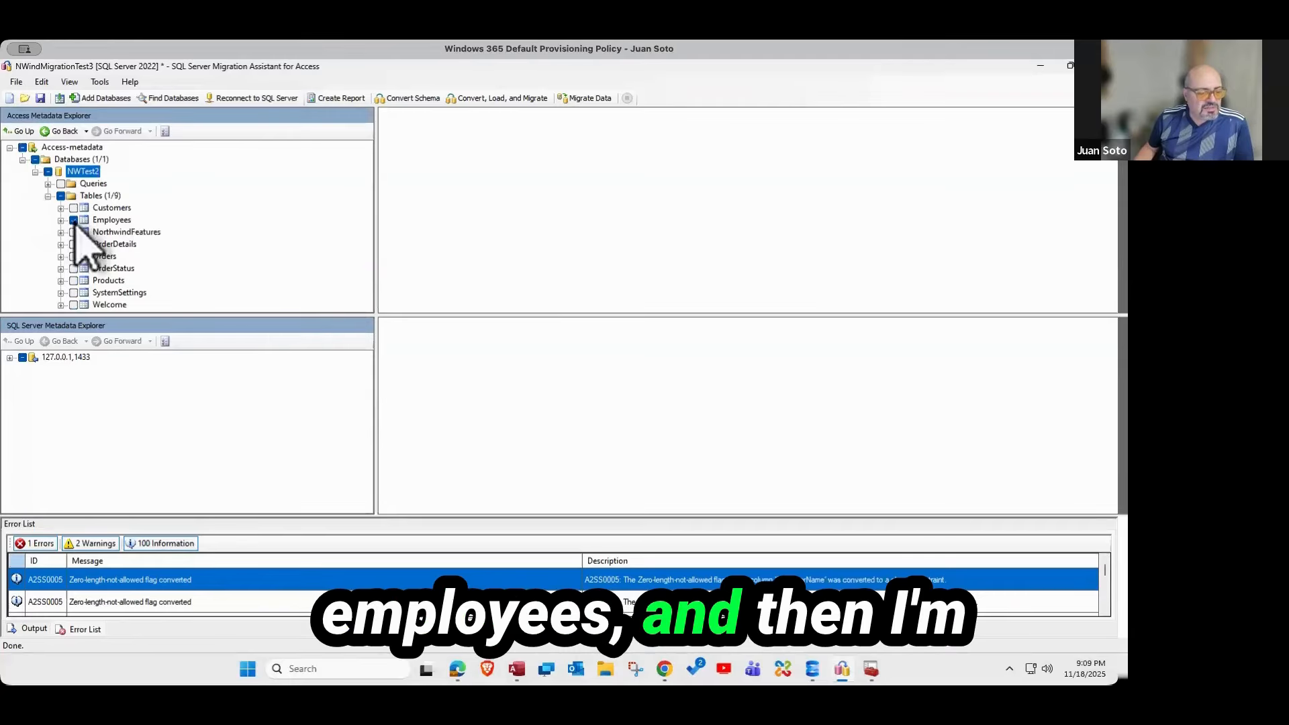
- Migrate the data of the Employees table and close the Data Migration Report
right_click(127, 221)
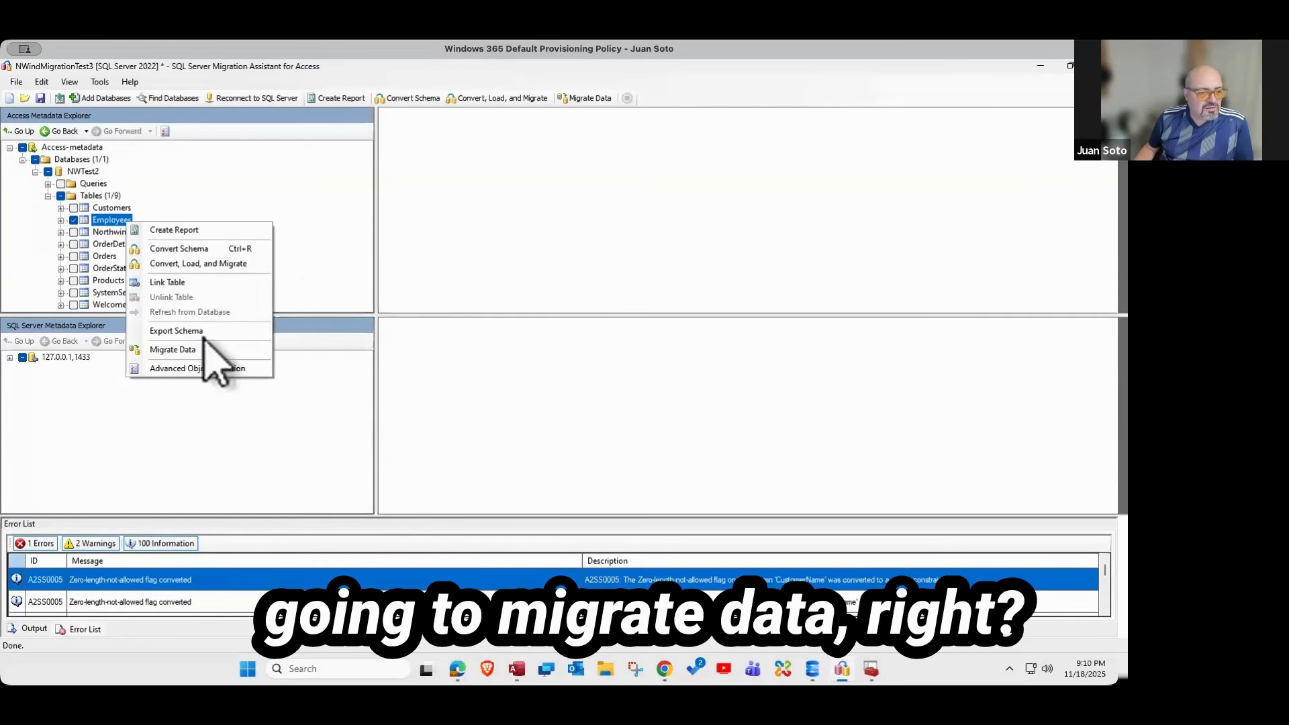
left_click(164, 351)
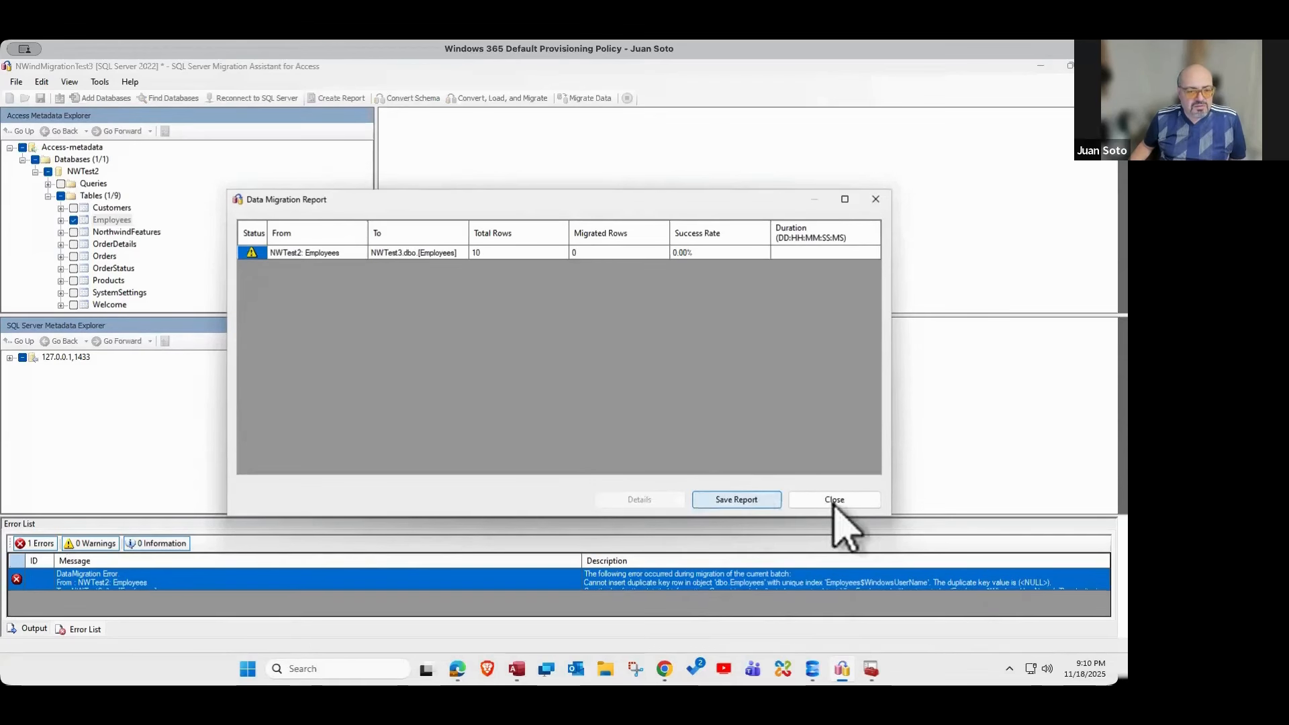
left_click(859, 504)
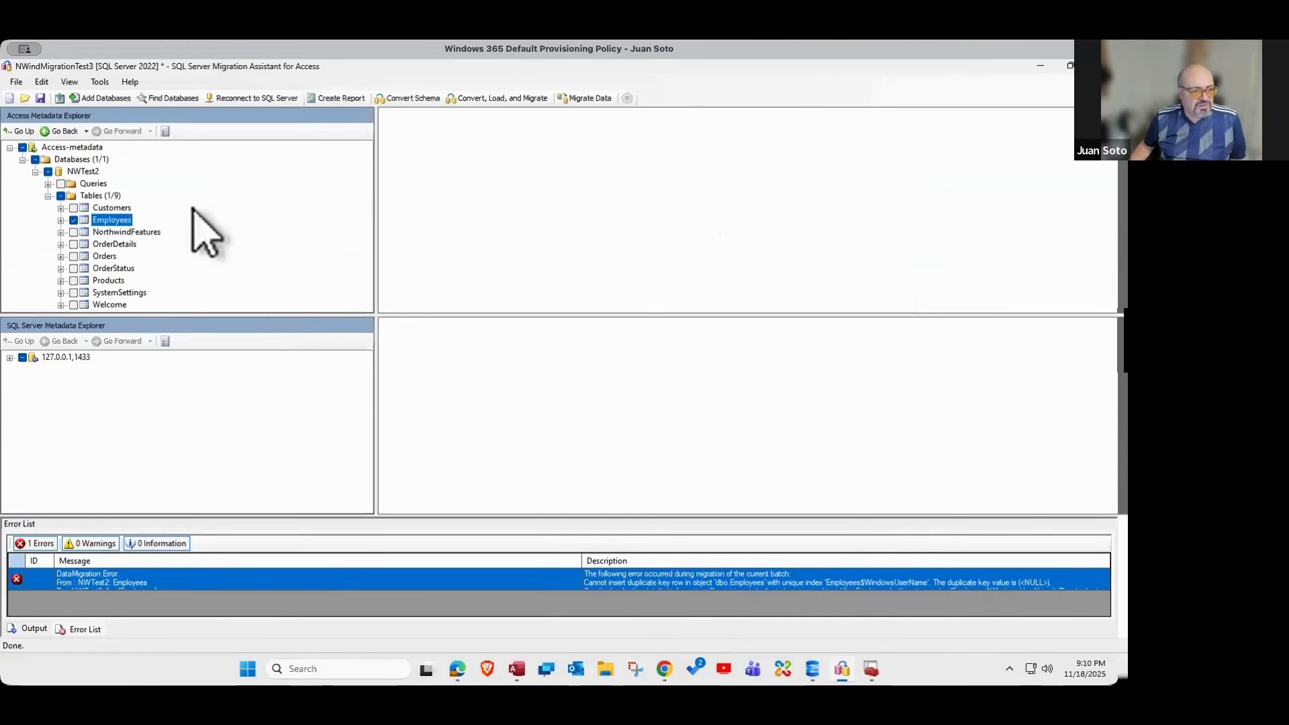
- Retry the Employees data migration and close its report again
right_click(111, 219)
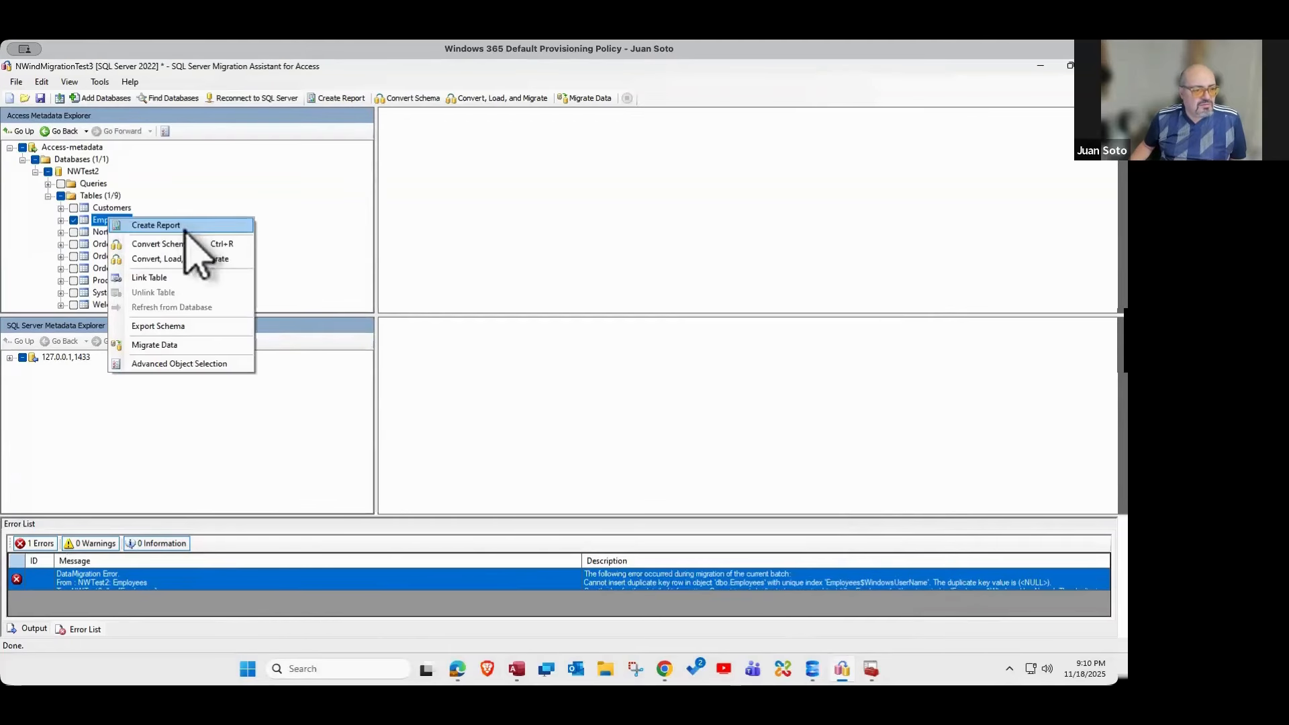
left_click(180, 345)
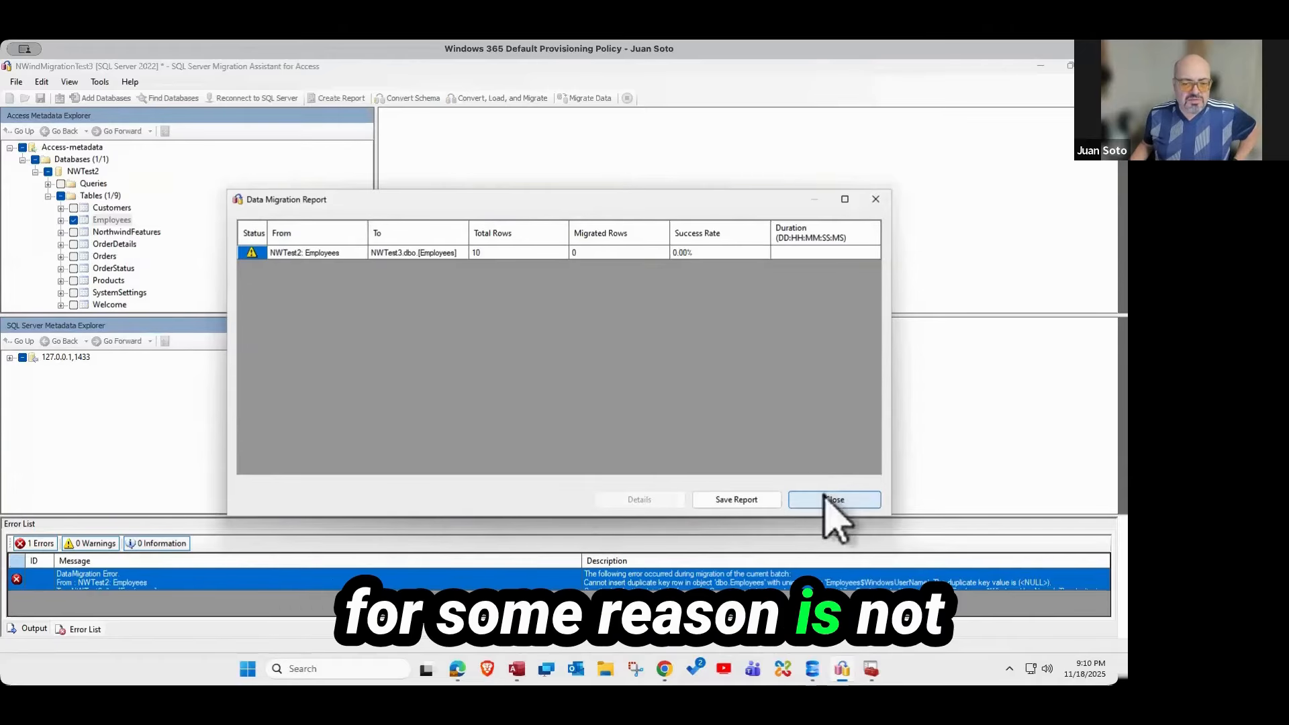
left_click(849, 502)
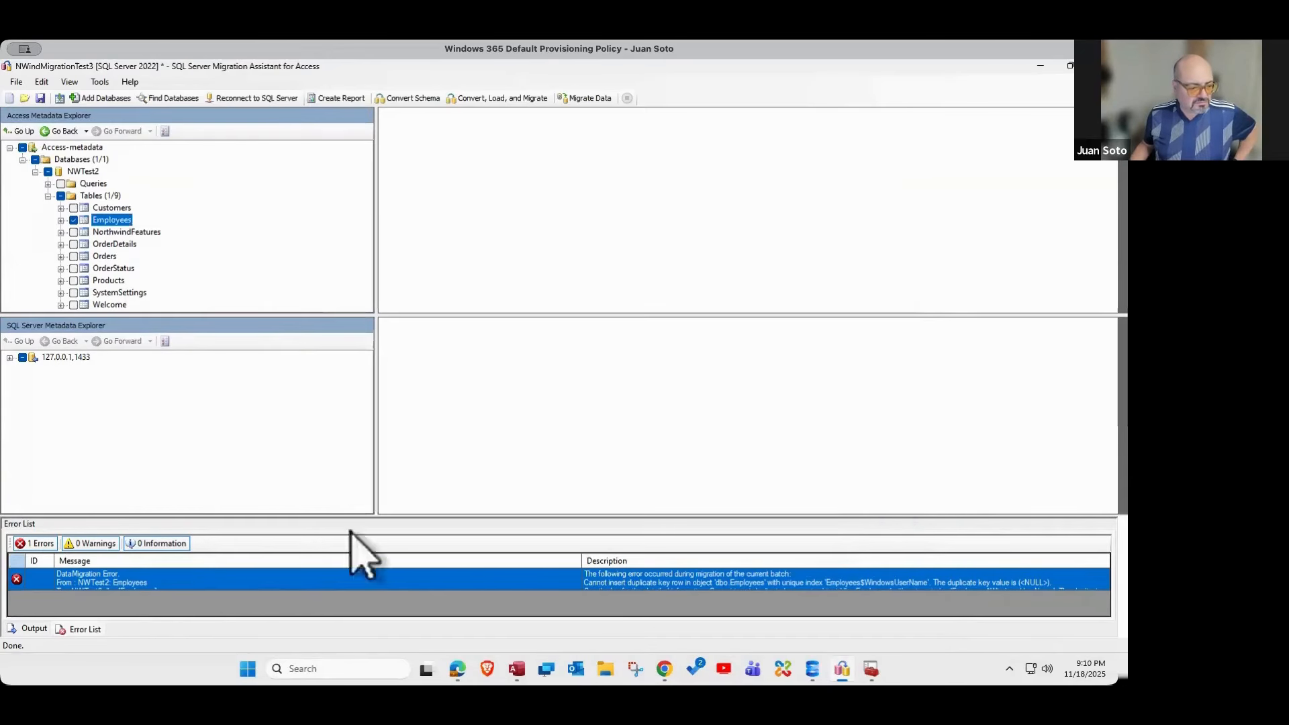
- Open the Employees table behind the data migration error, and switch to Access to open its Employees table
double_click(128, 578)
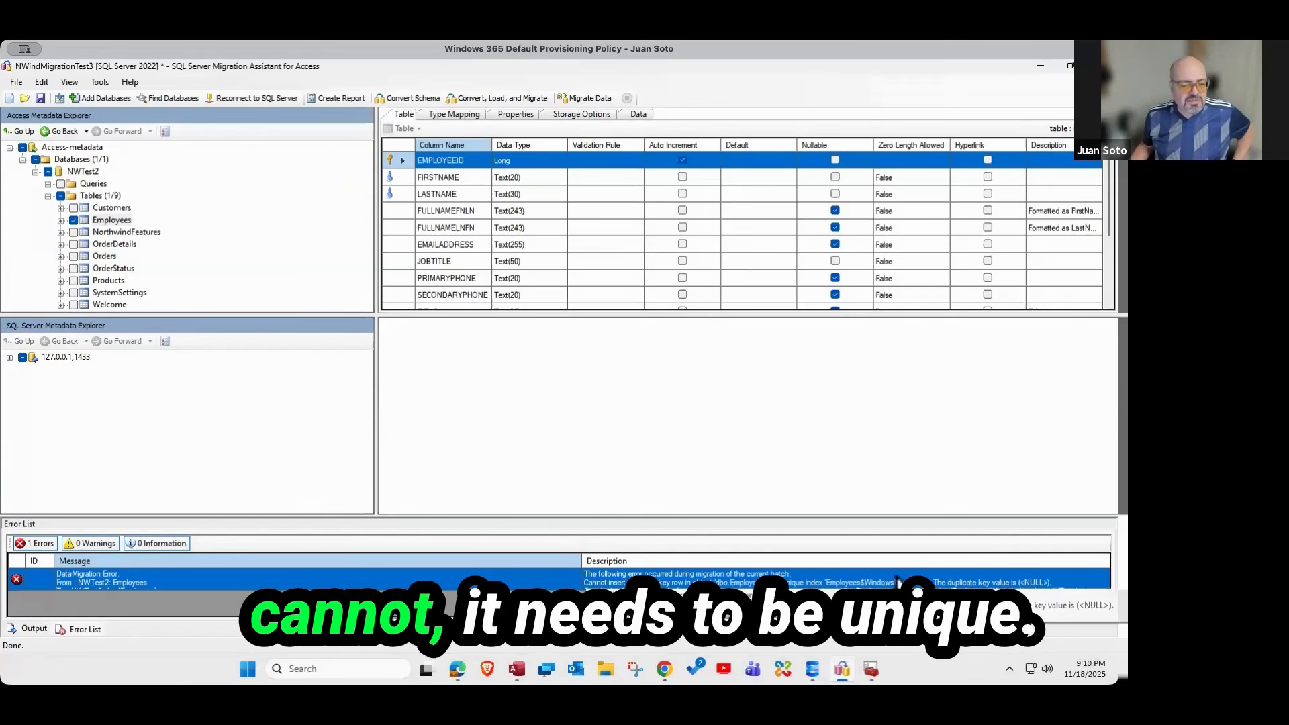
mouse_move(515, 672)
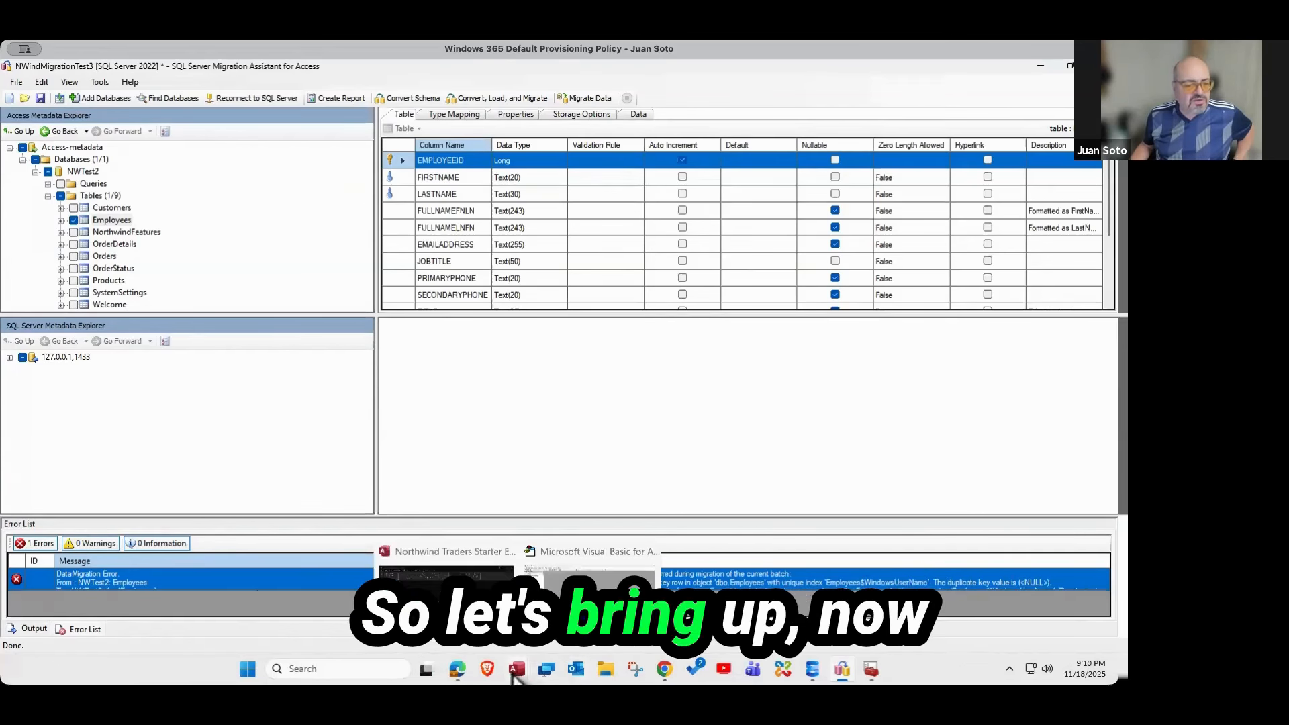
left_click(455, 639)
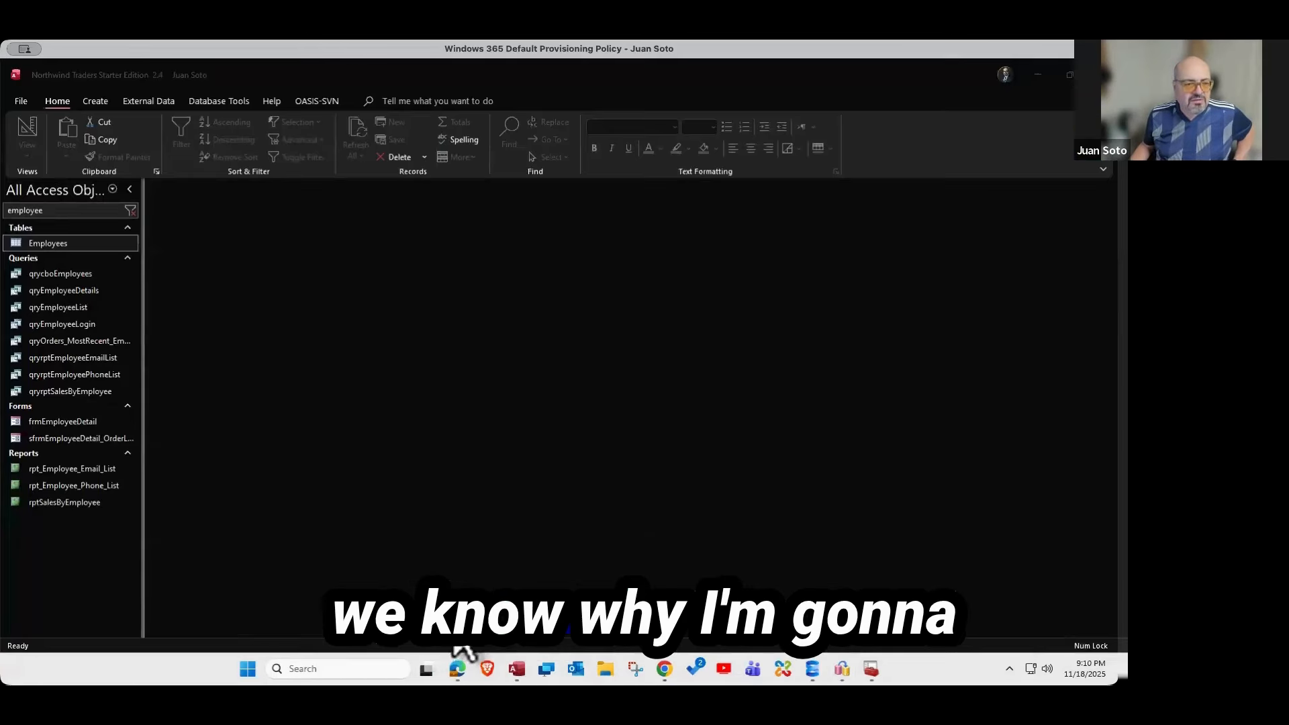
double_click(62, 245)
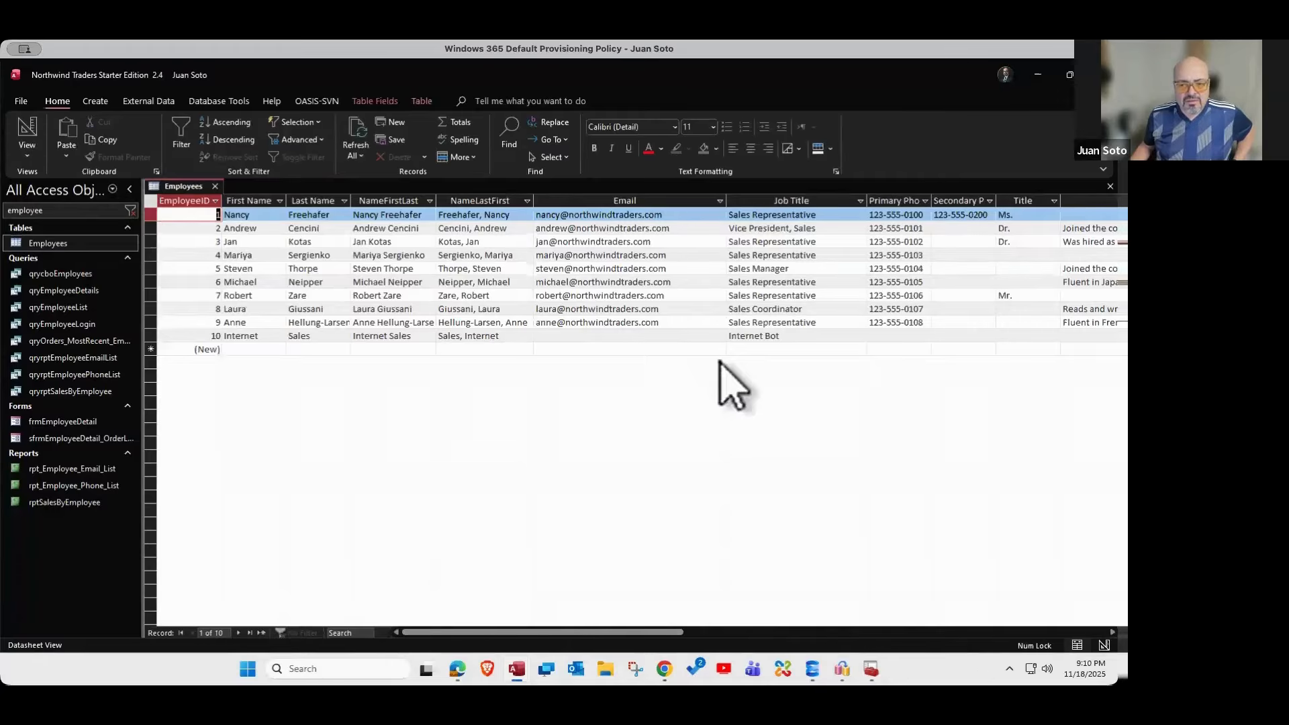
- Enter the first employee's first name as the WindowsUserName in the Employees datasheet and dismiss the error message
key("Down")
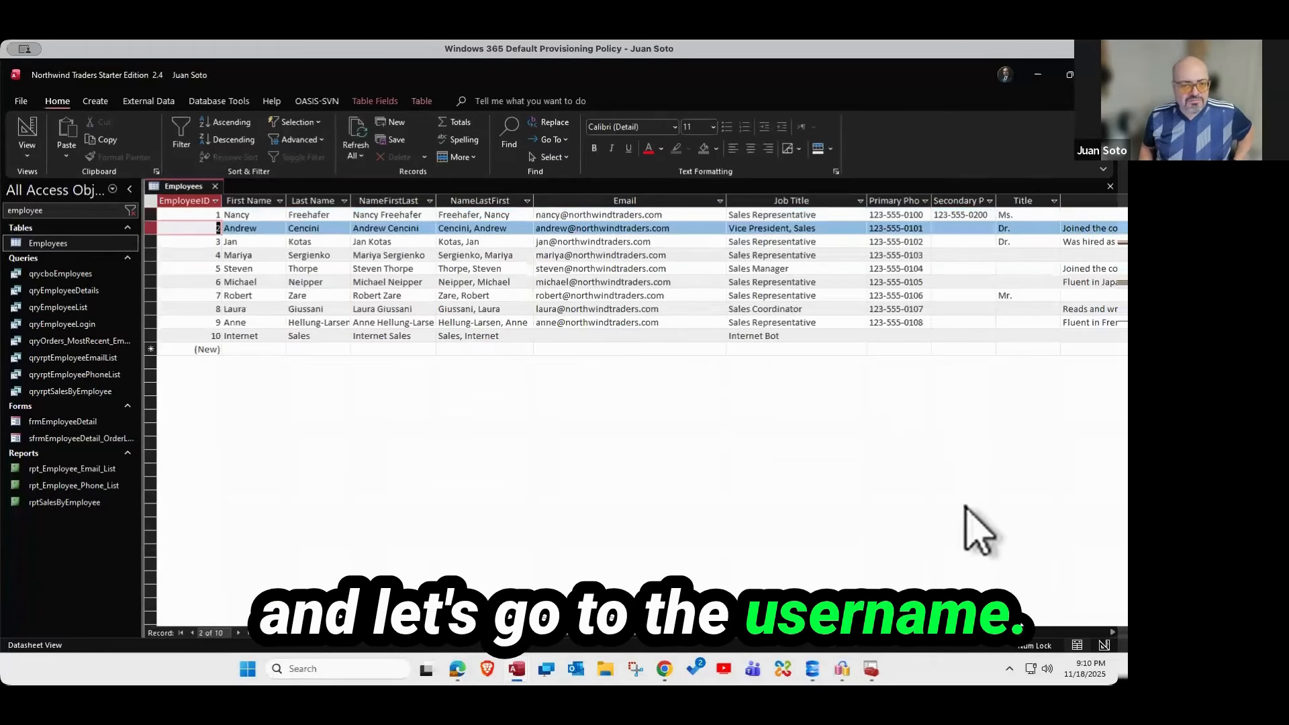
key("shift+Tab")
key("shift+Tab")
key("shift+Tab")
key("shift+Tab")
key("shift+Tab")
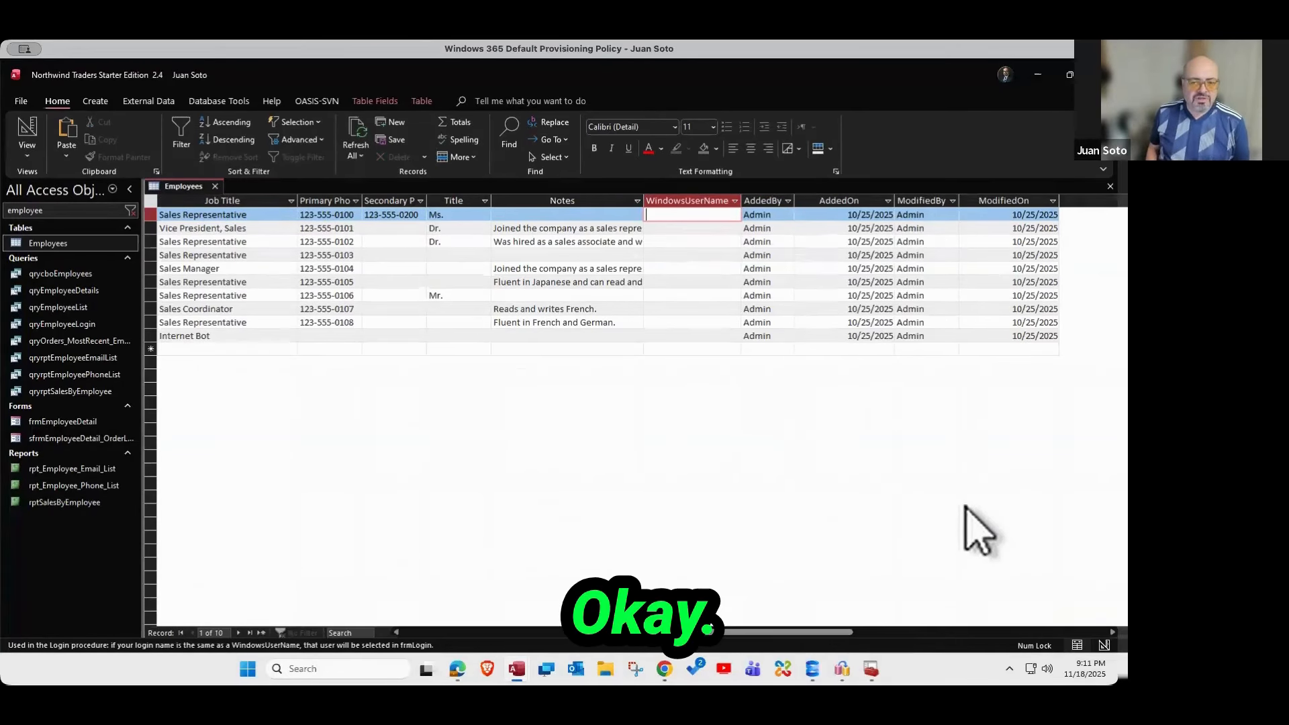
key("Home")
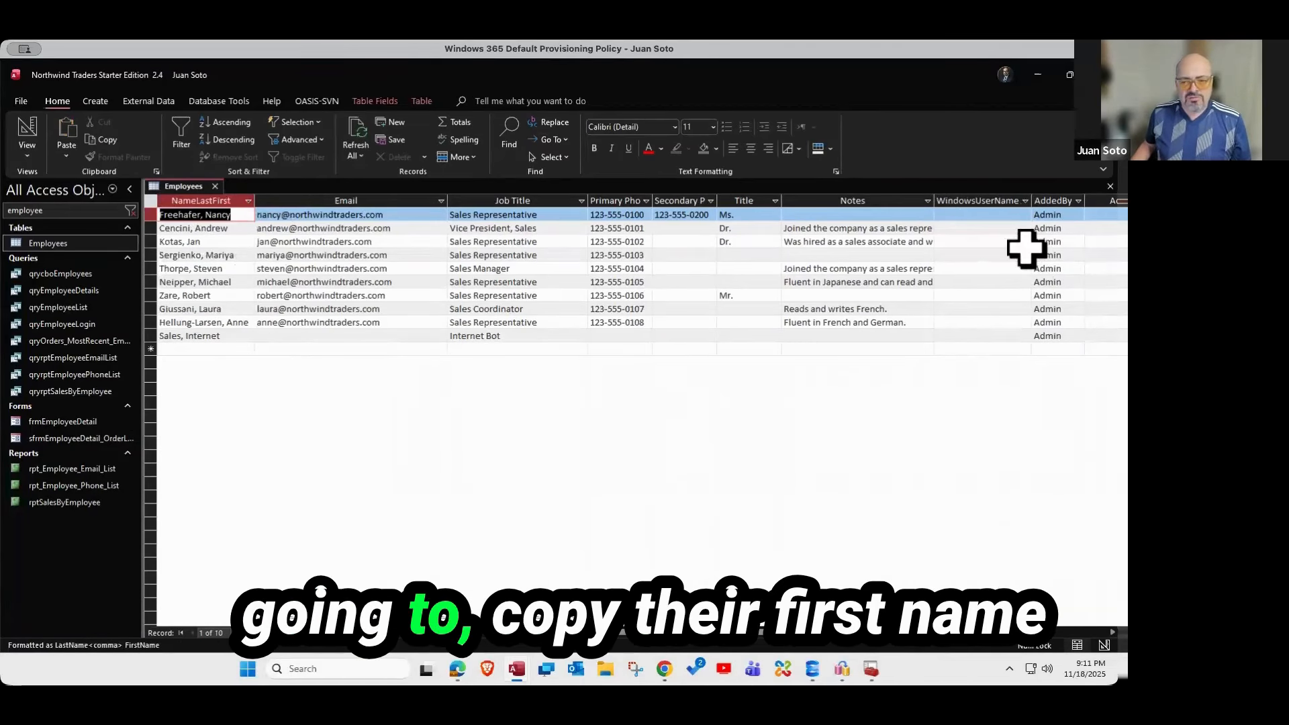
left_click(1002, 215)
type("N")
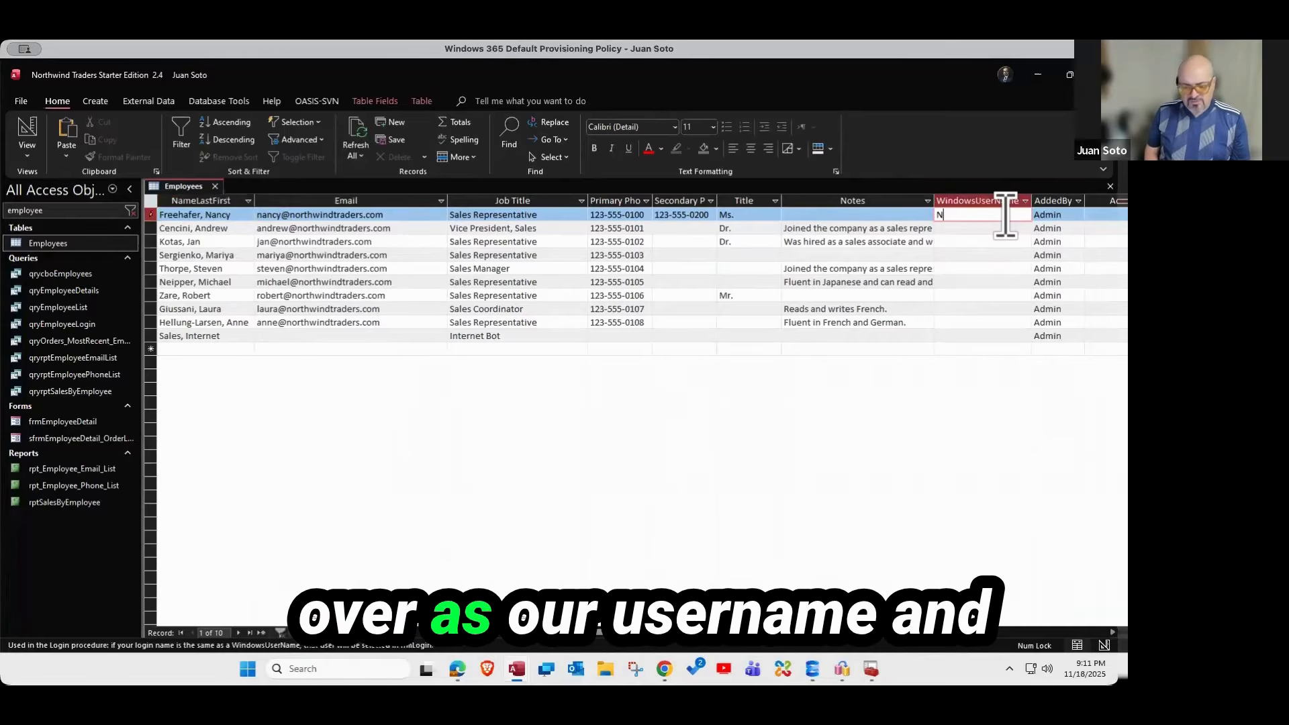
type("ancy")
key("Return")
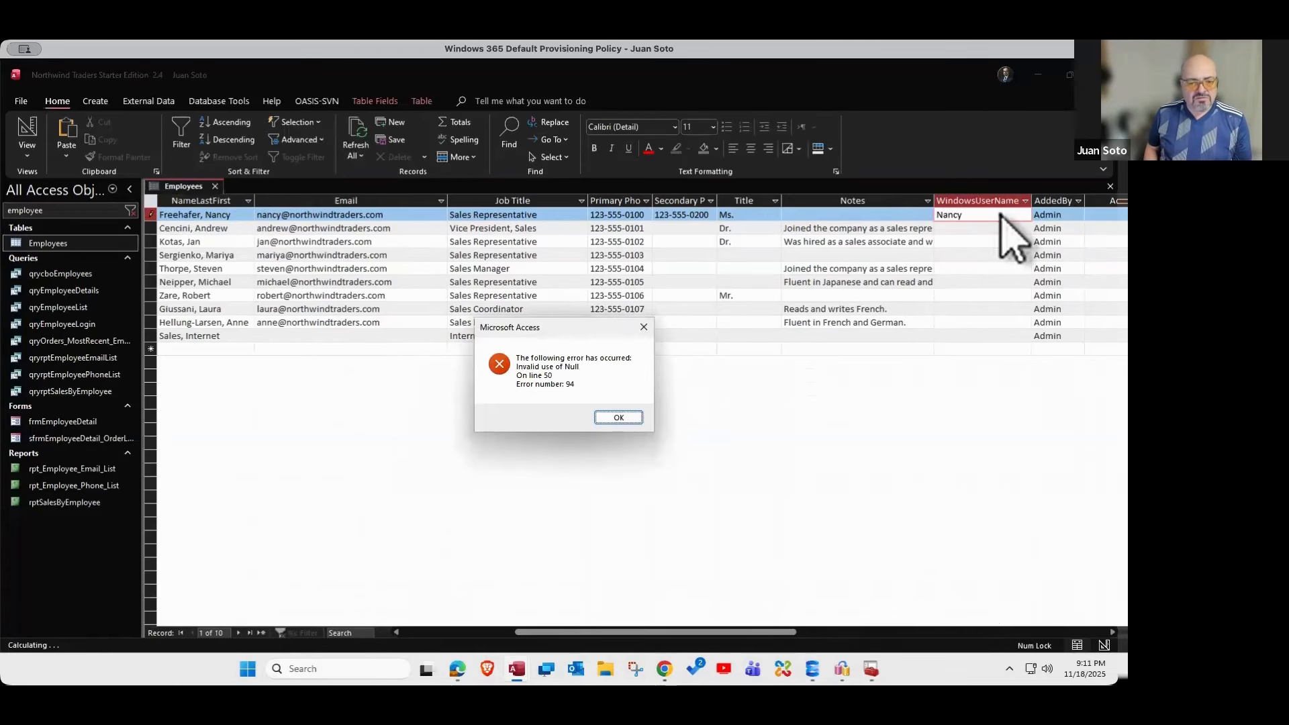
key("Return")
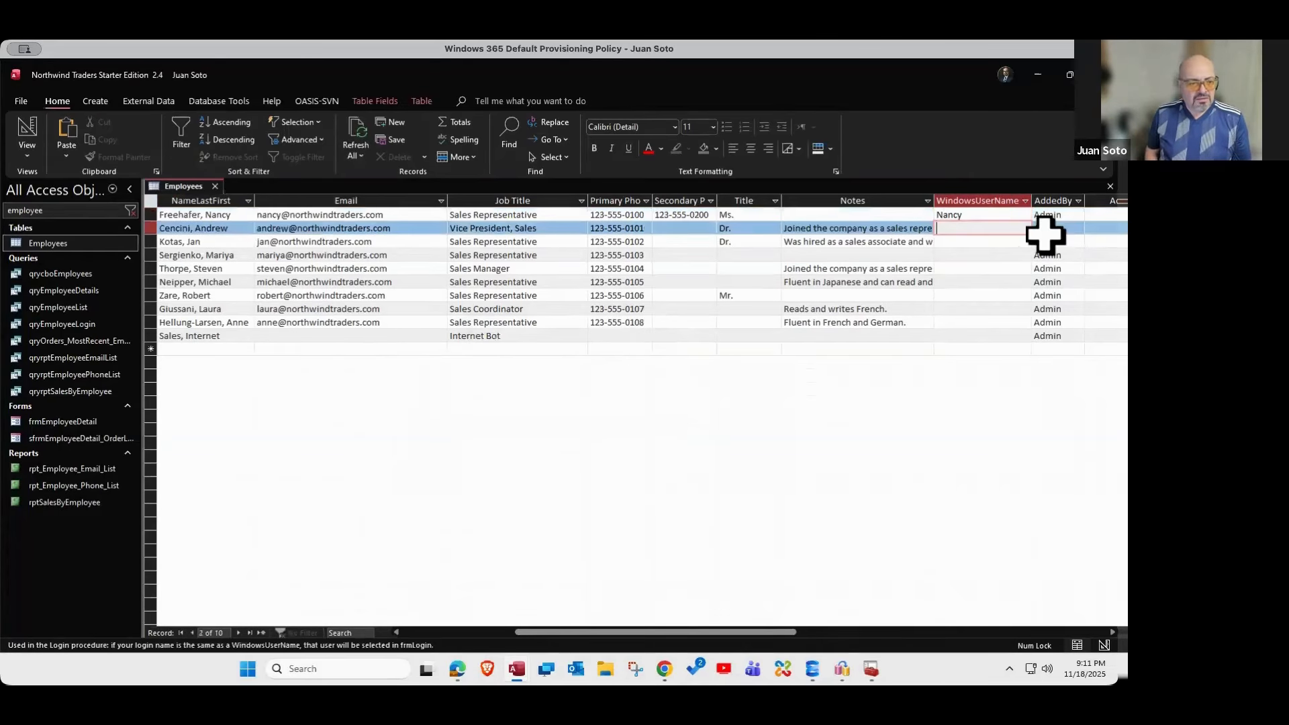
- Fill in WindowsUserName for the second and third employees with their first names, dismissing the error messages
type("Andrew")
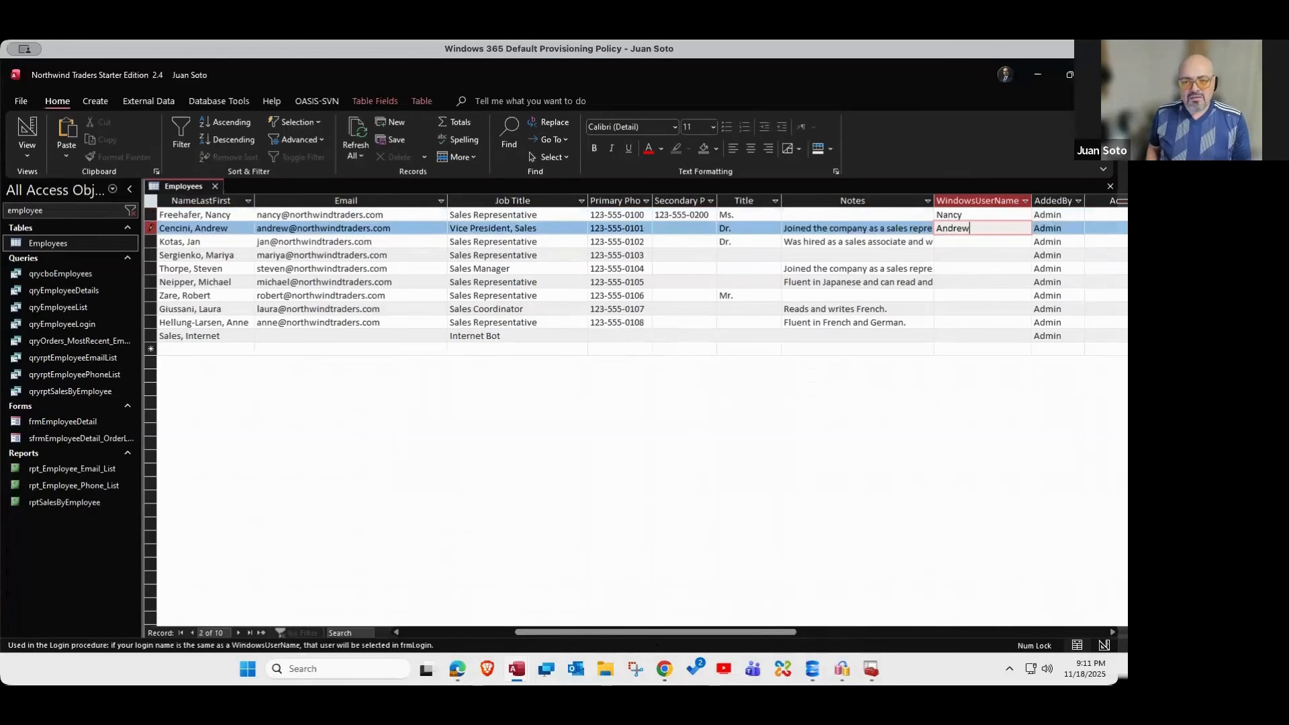
key("Down")
key("Return")
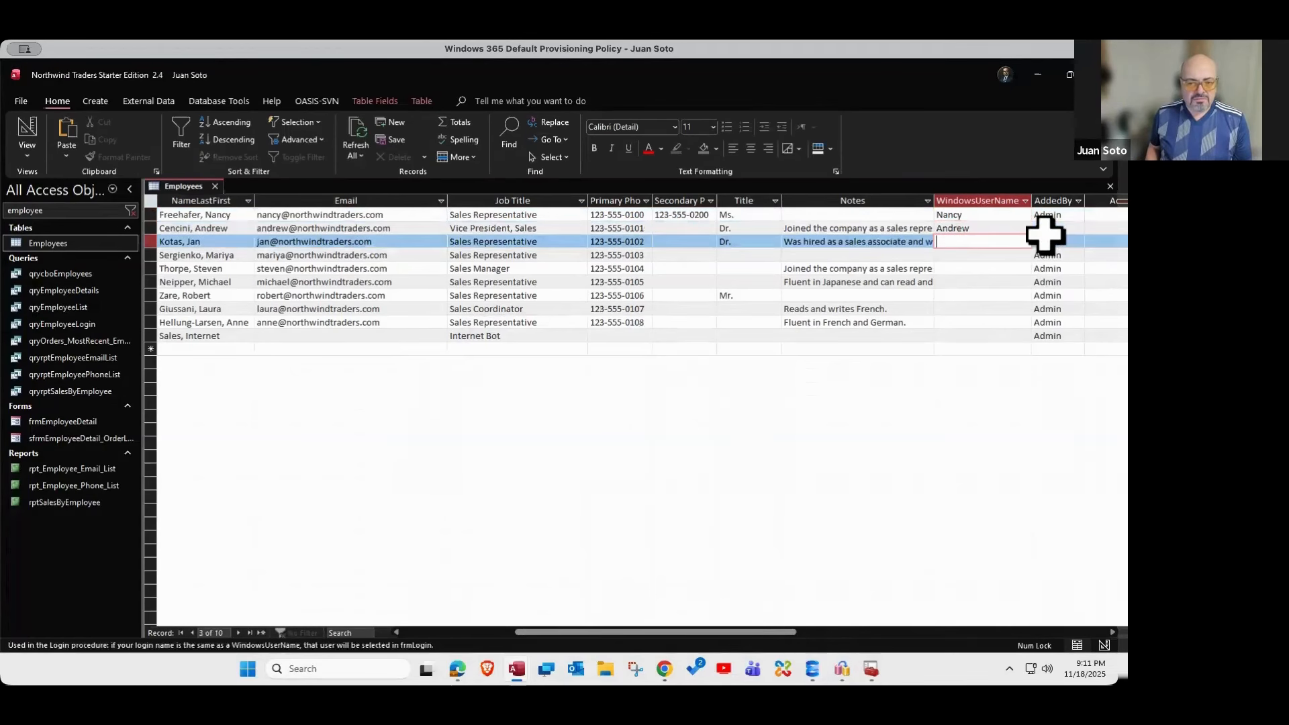
key("Down")
key("Up")
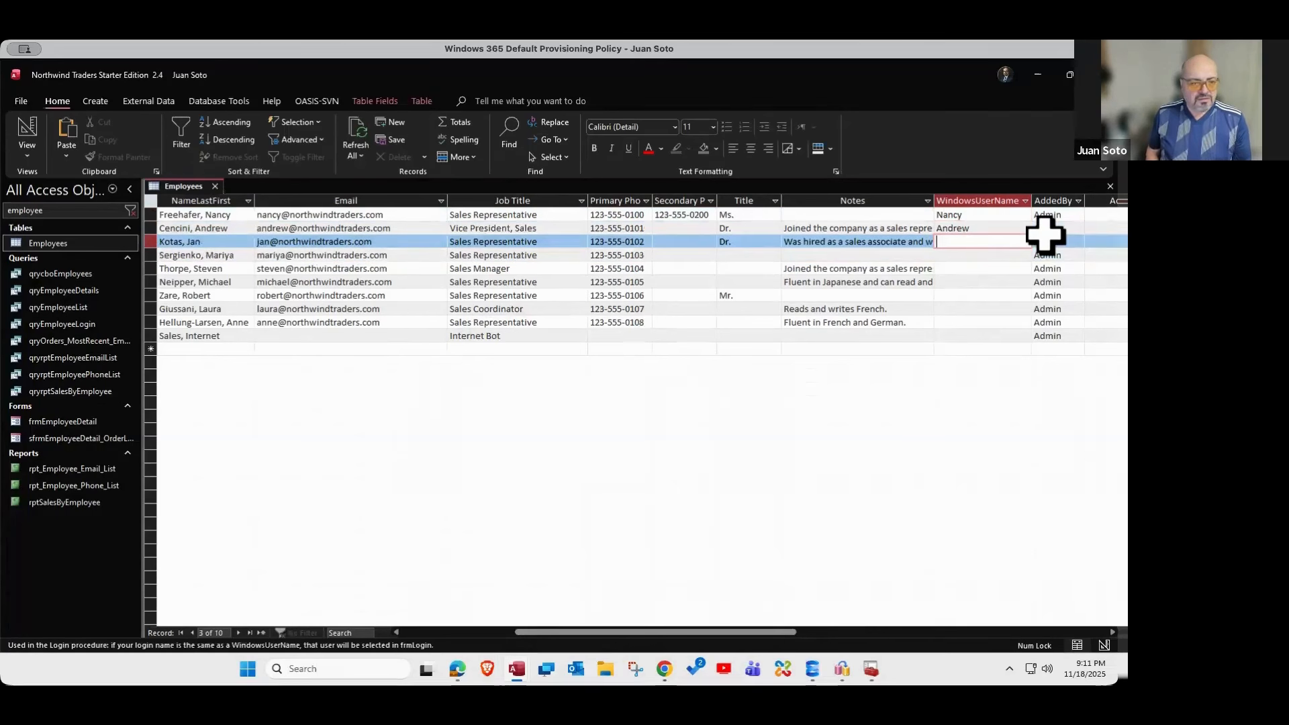
type("Jan")
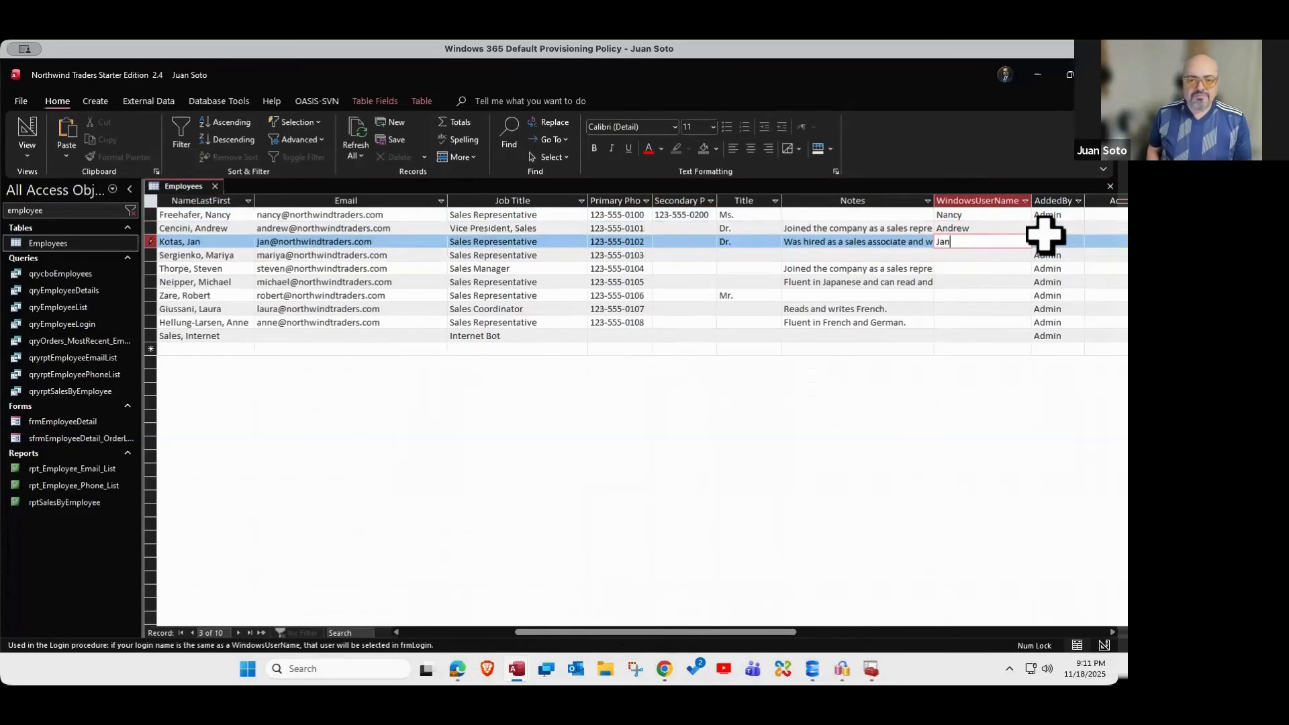
key("Tab")
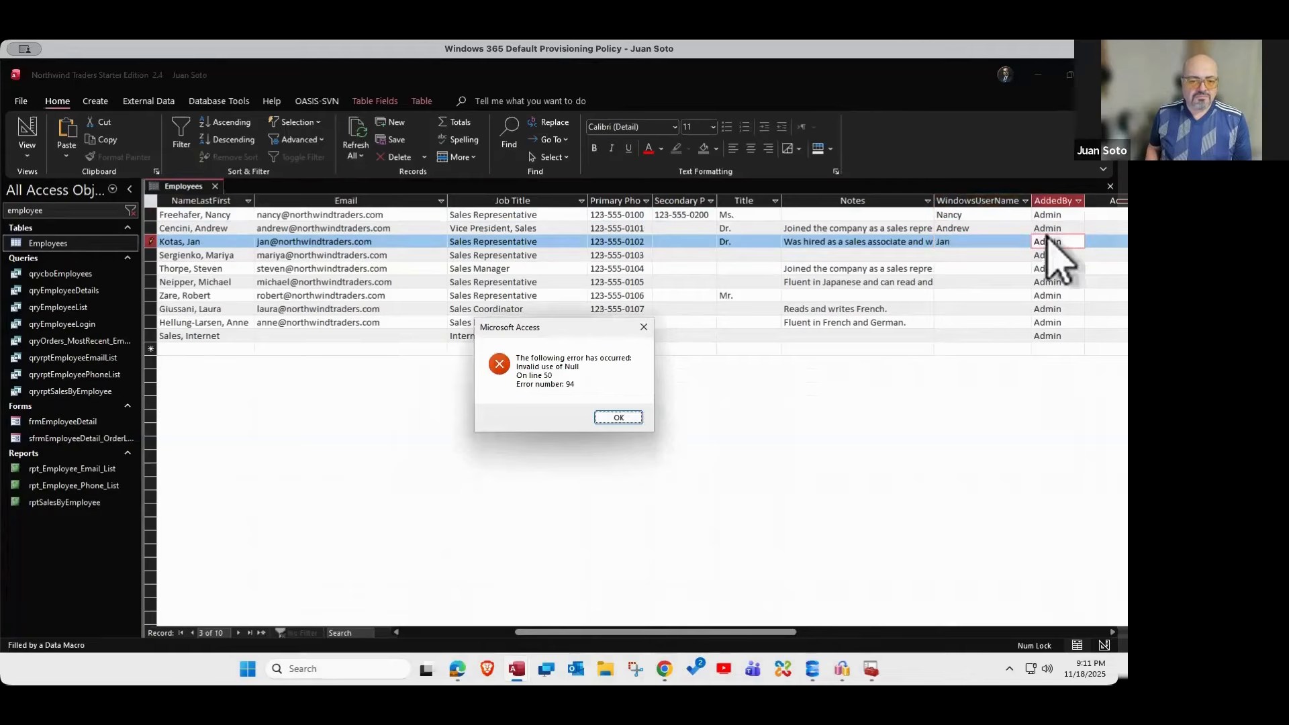
key("Return")
key("shift+Tab")
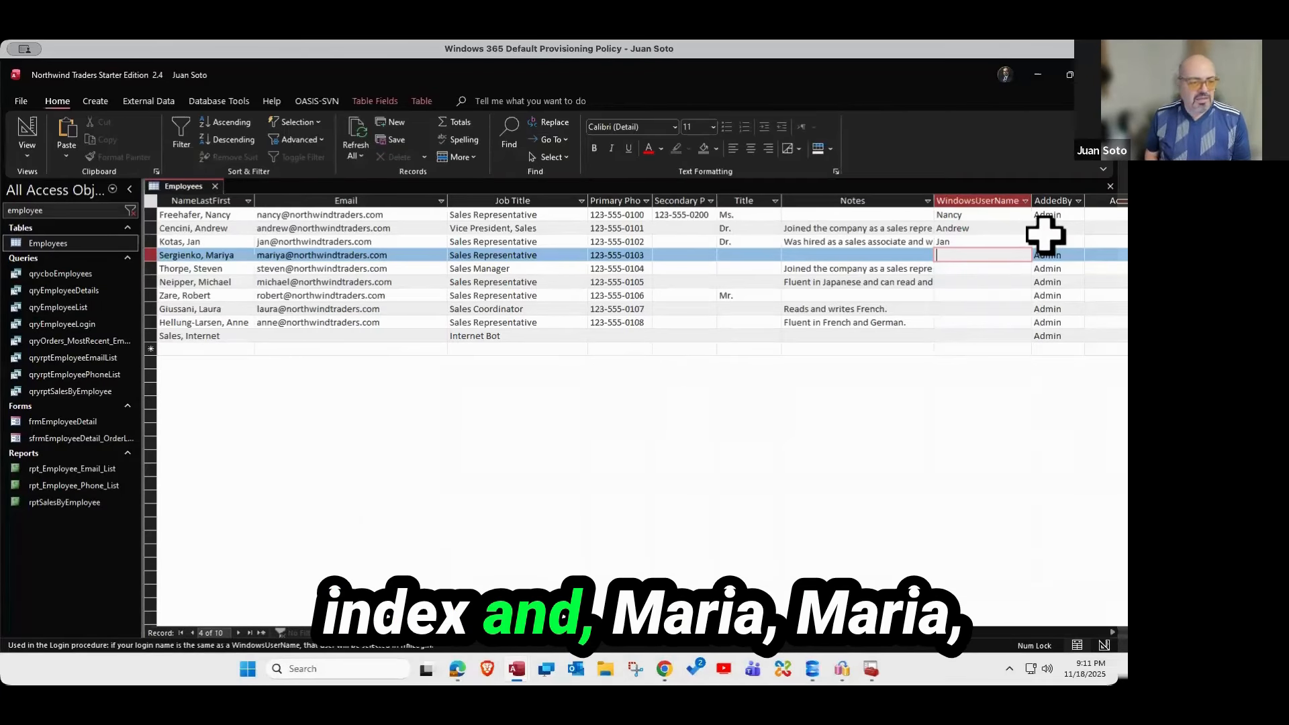
- Enter the fourth and fifth employees' first names as their WindowsUserName values, dismissing the error messages
type("Mariya")
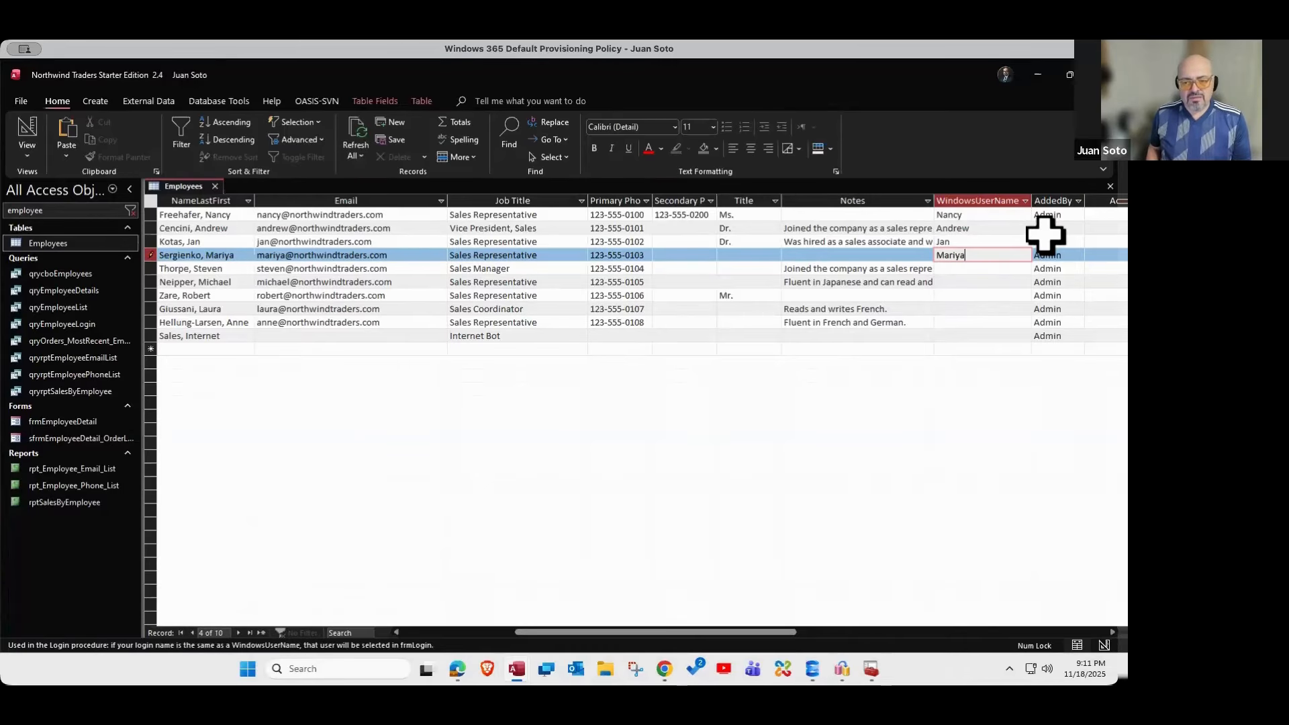
key("Tab")
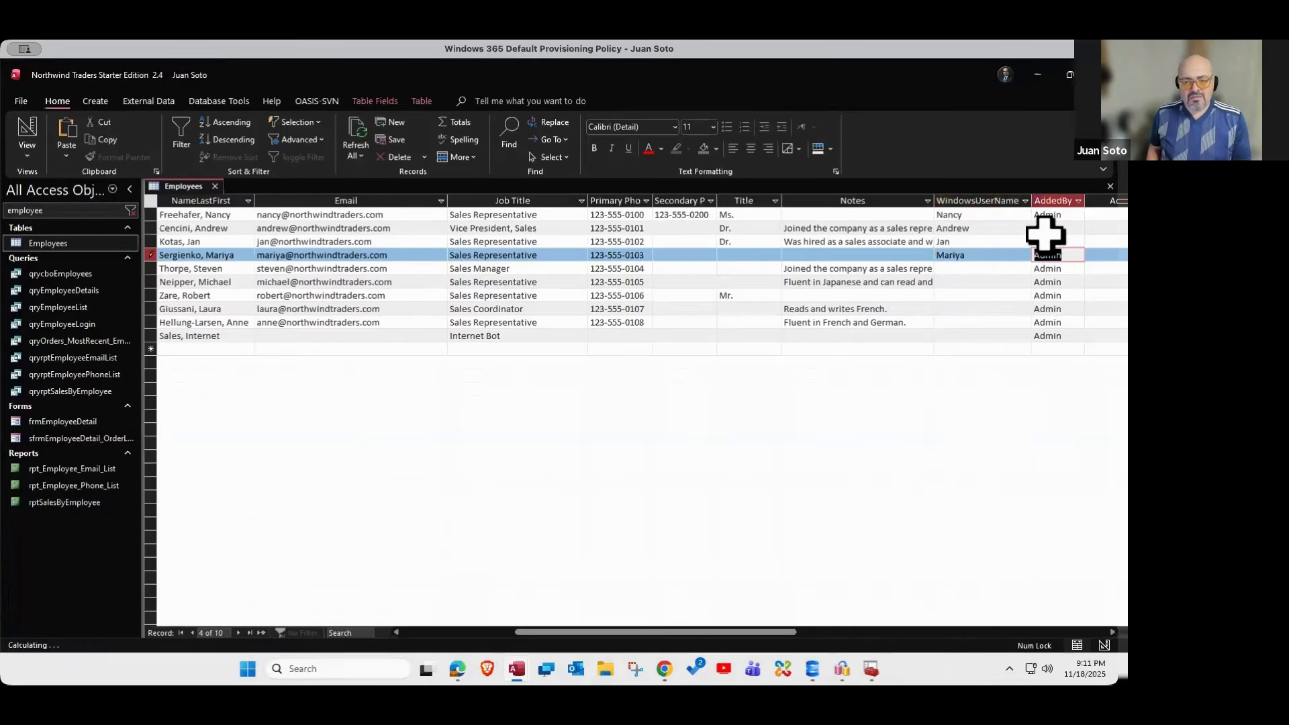
key("Return")
key("Down")
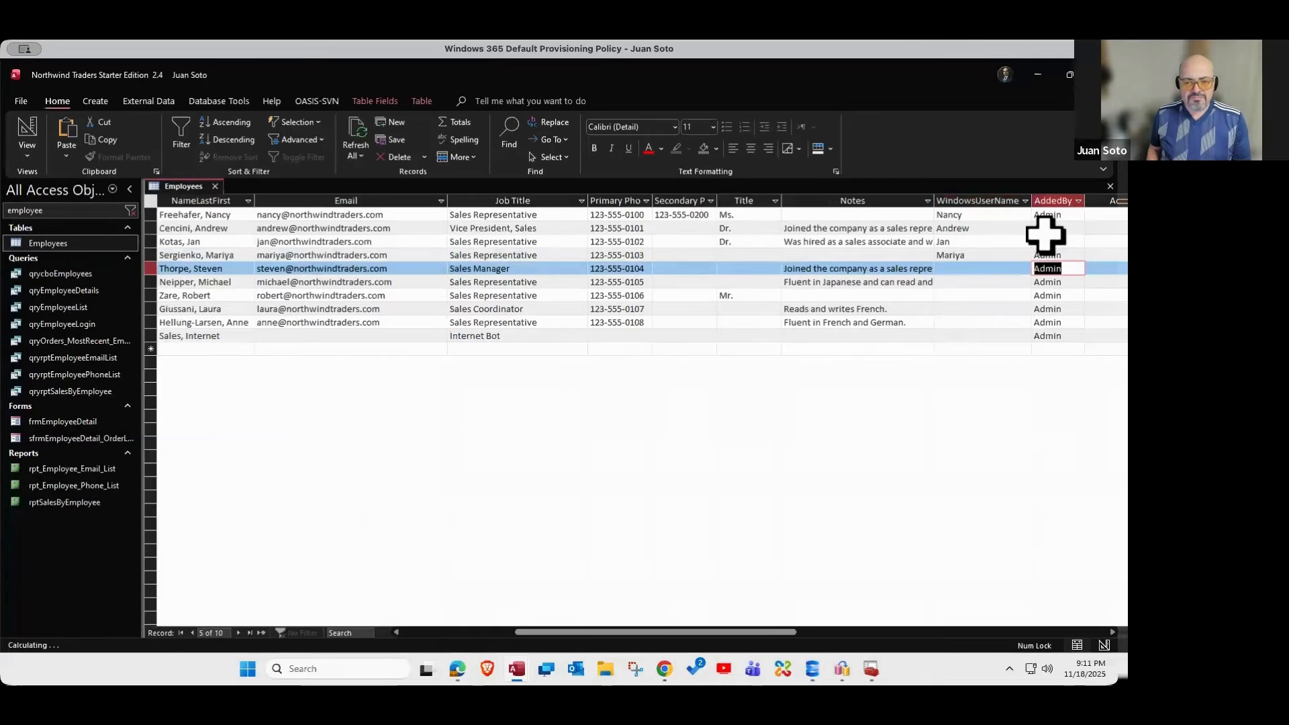
key("shift+Tab")
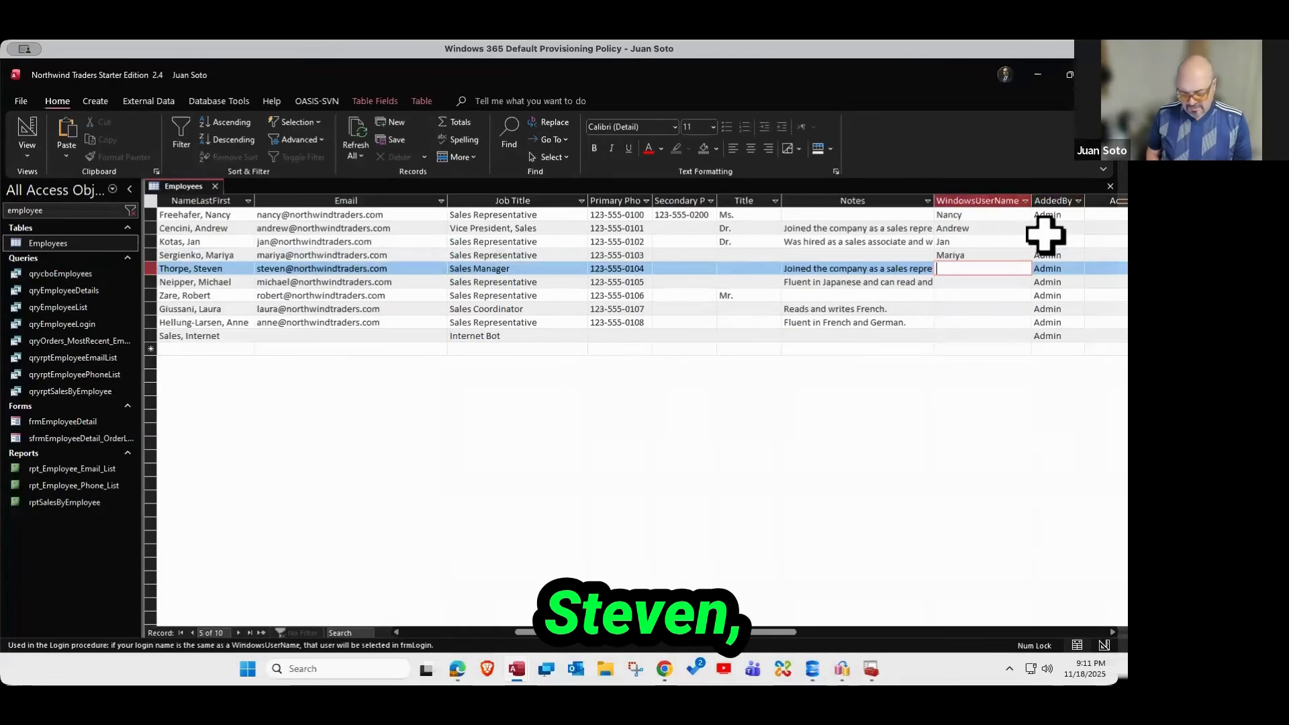
type("Steven")
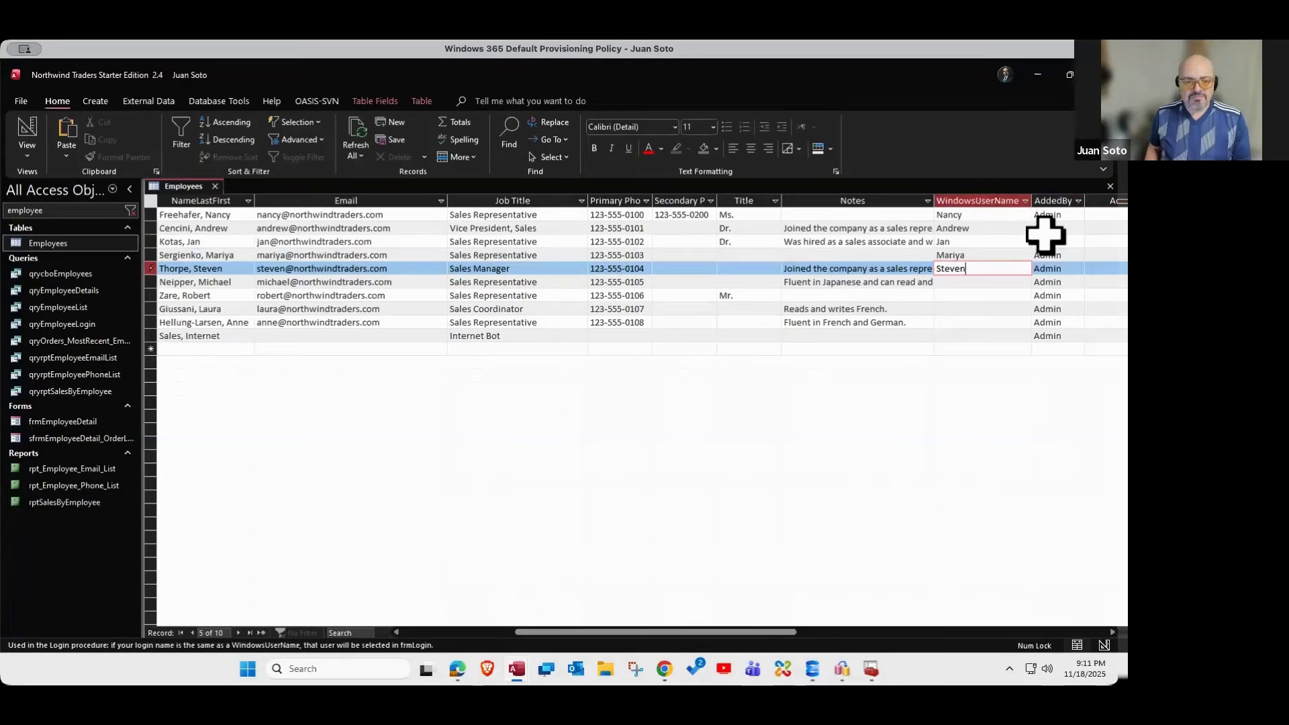
key("Down")
key("Return")
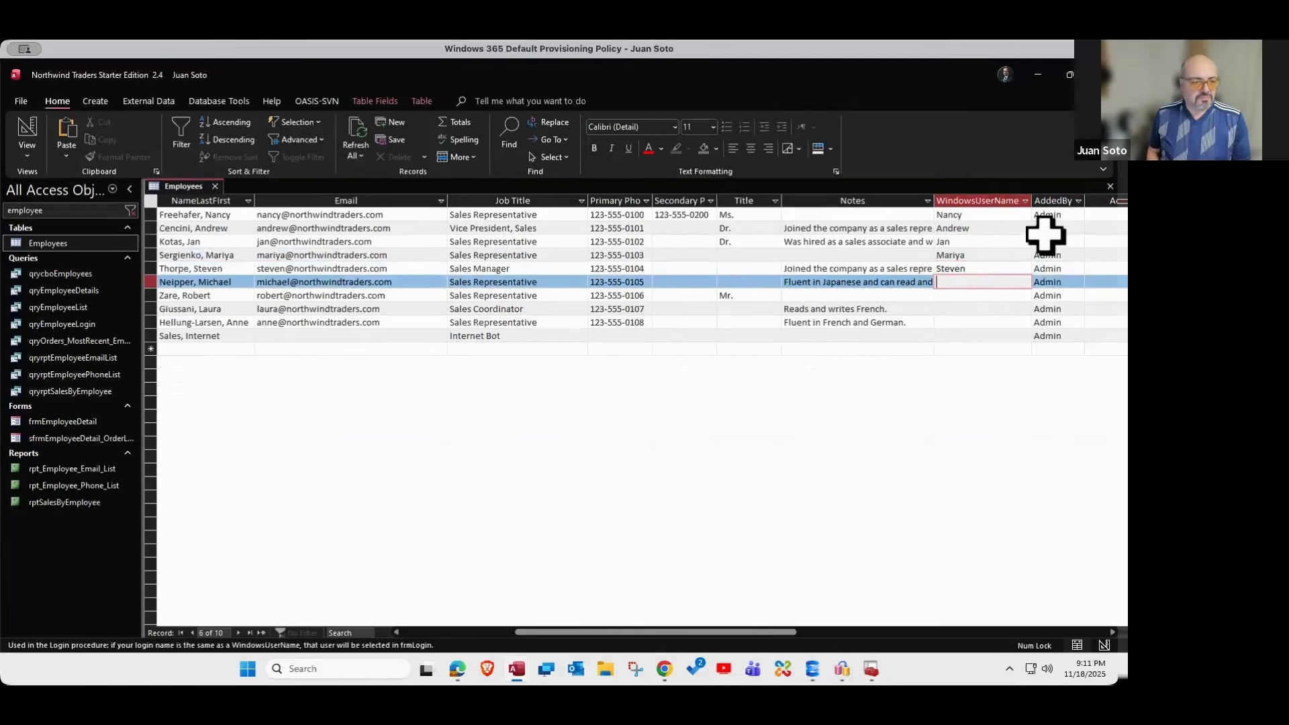
- Set WindowsUserName to the first name for the sixth and seventh employees, dismissing the error messages
type("Michael")
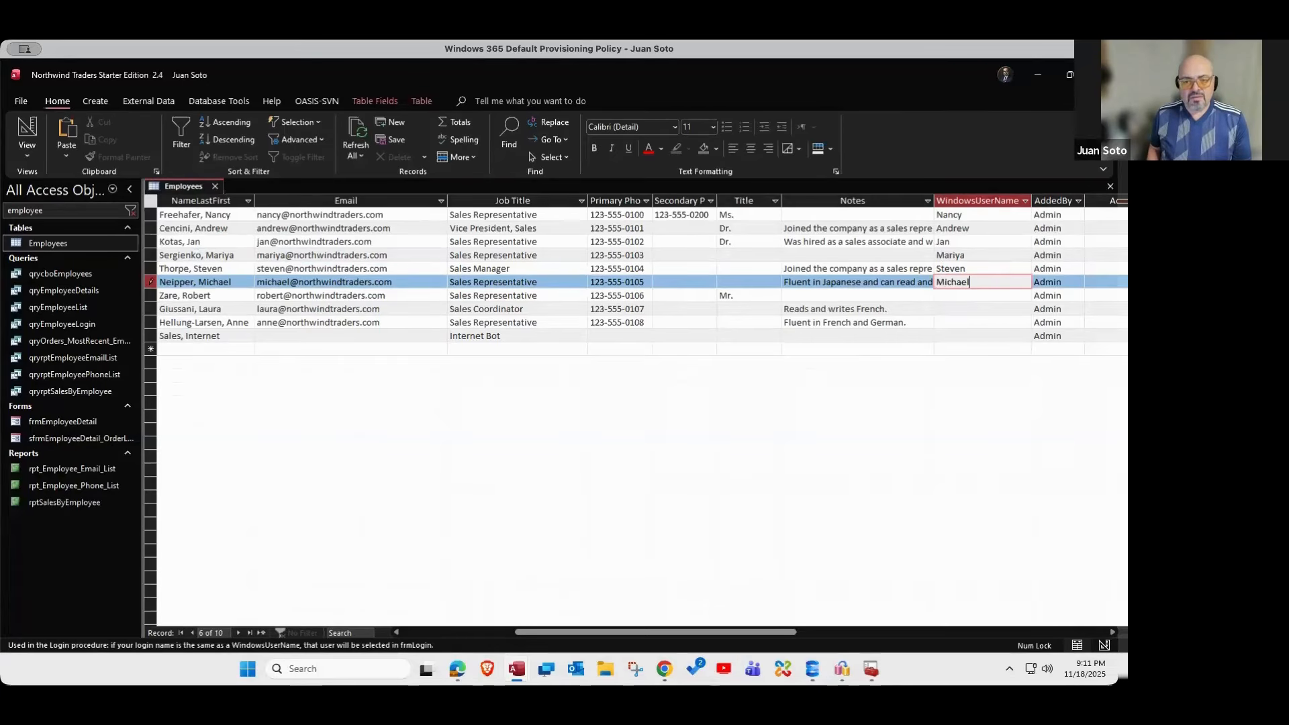
key("Down")
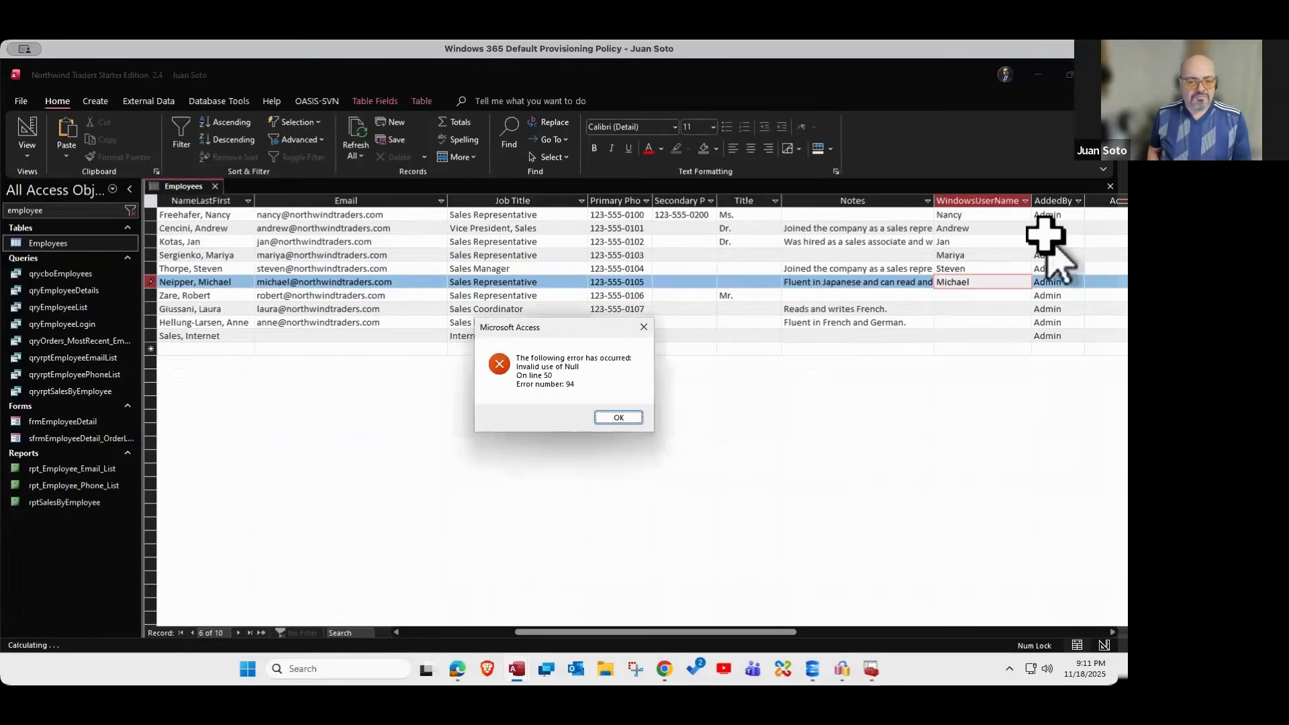
key("Return")
type("Ro")
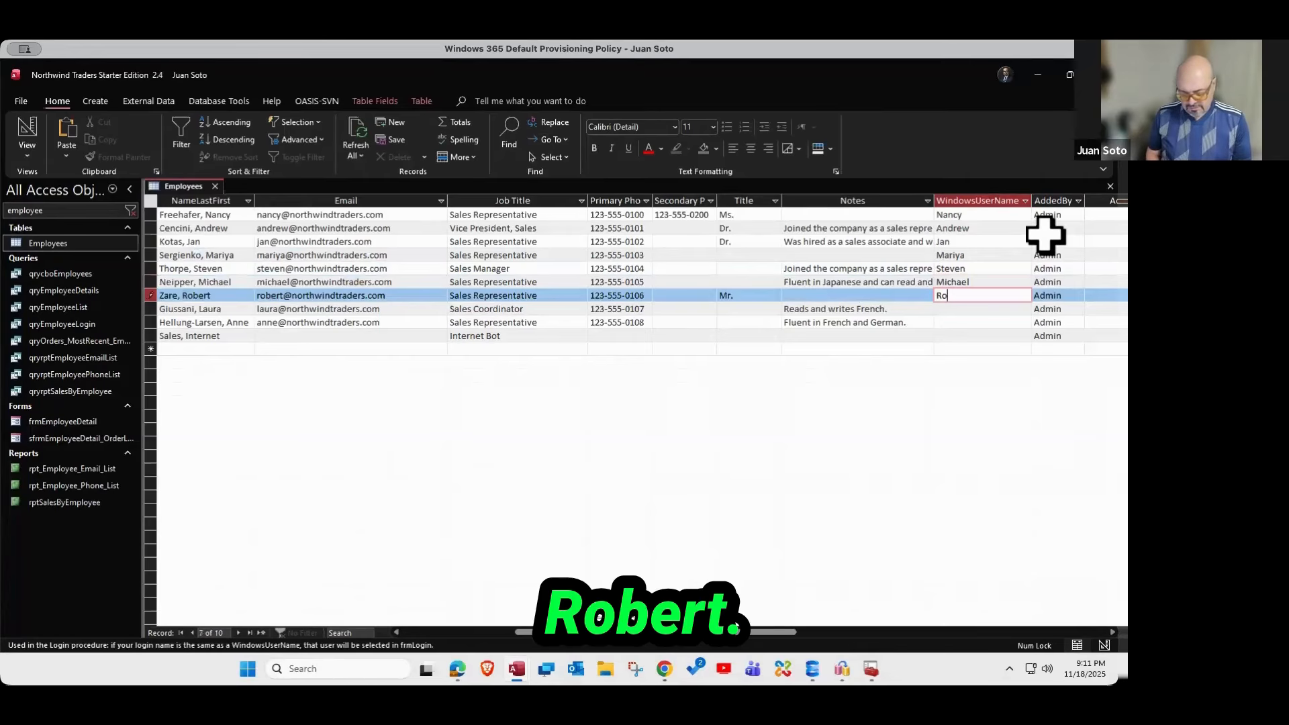
type("bert")
key("Tab")
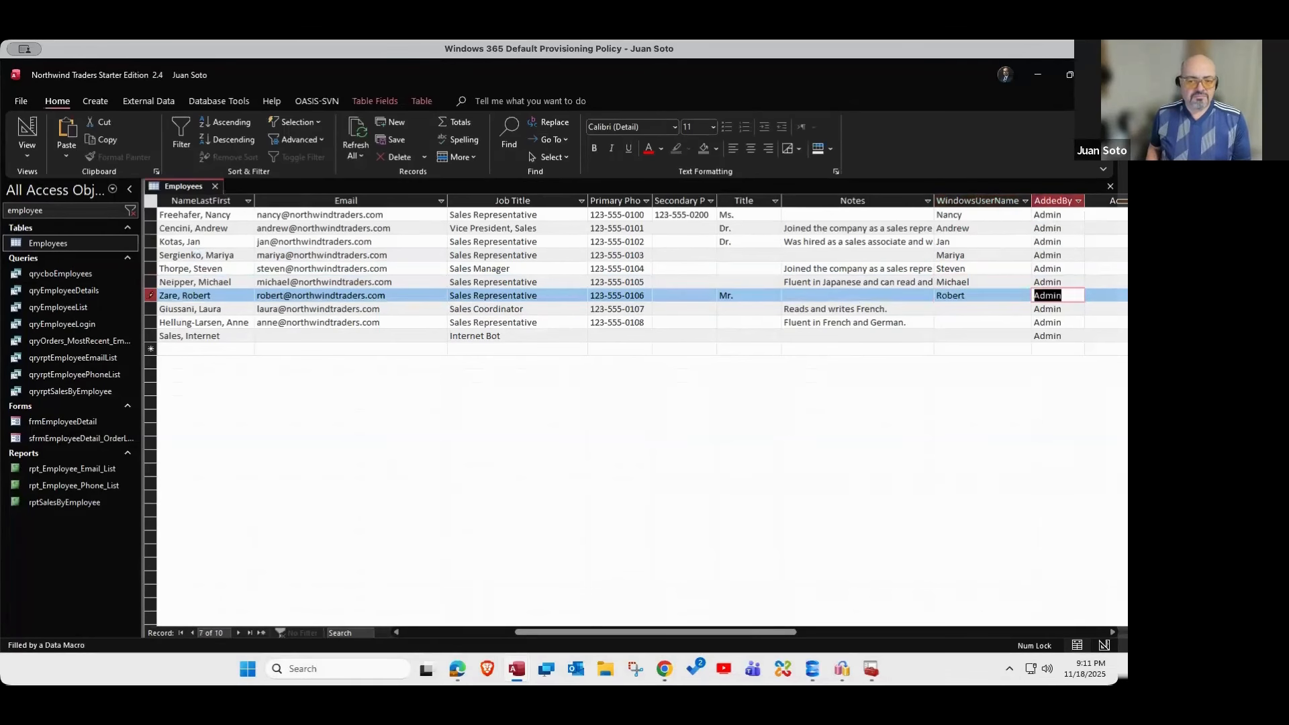
key("Down")
key("Return")
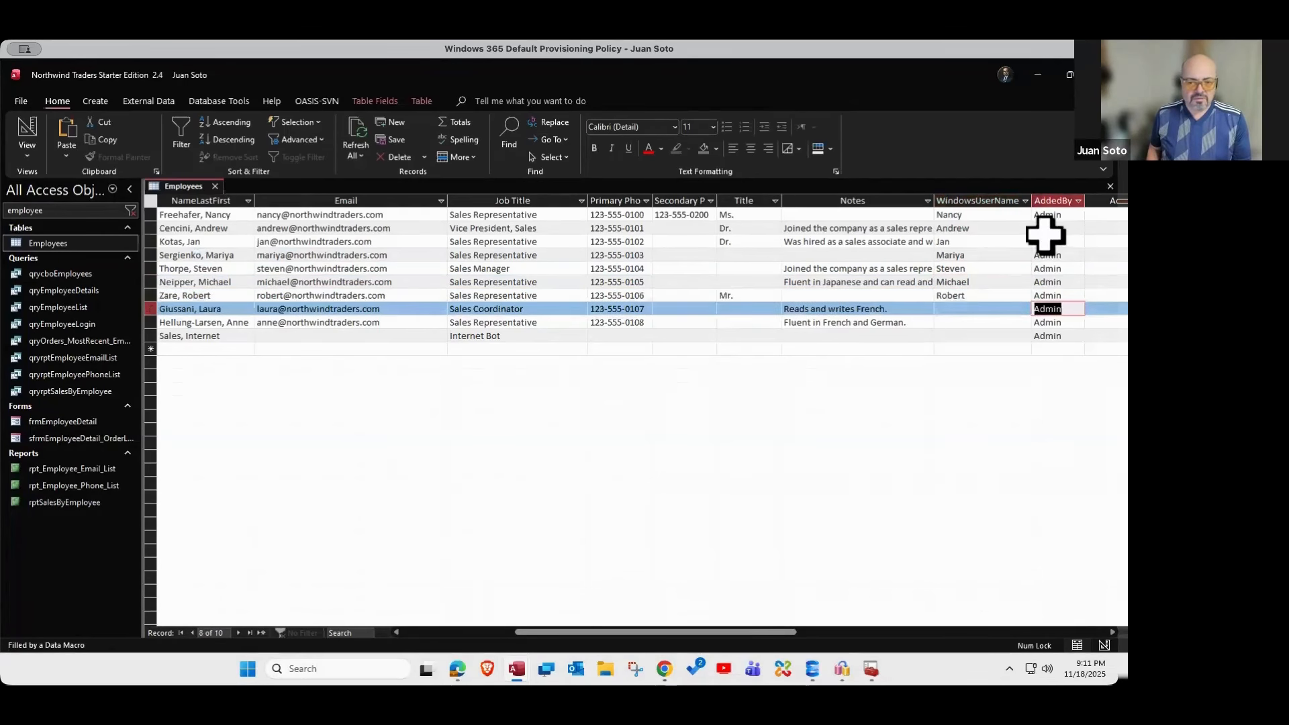
- Enter the eighth employee's first name as the WindowsUserName and dismiss the error message
key("shift+Tab")
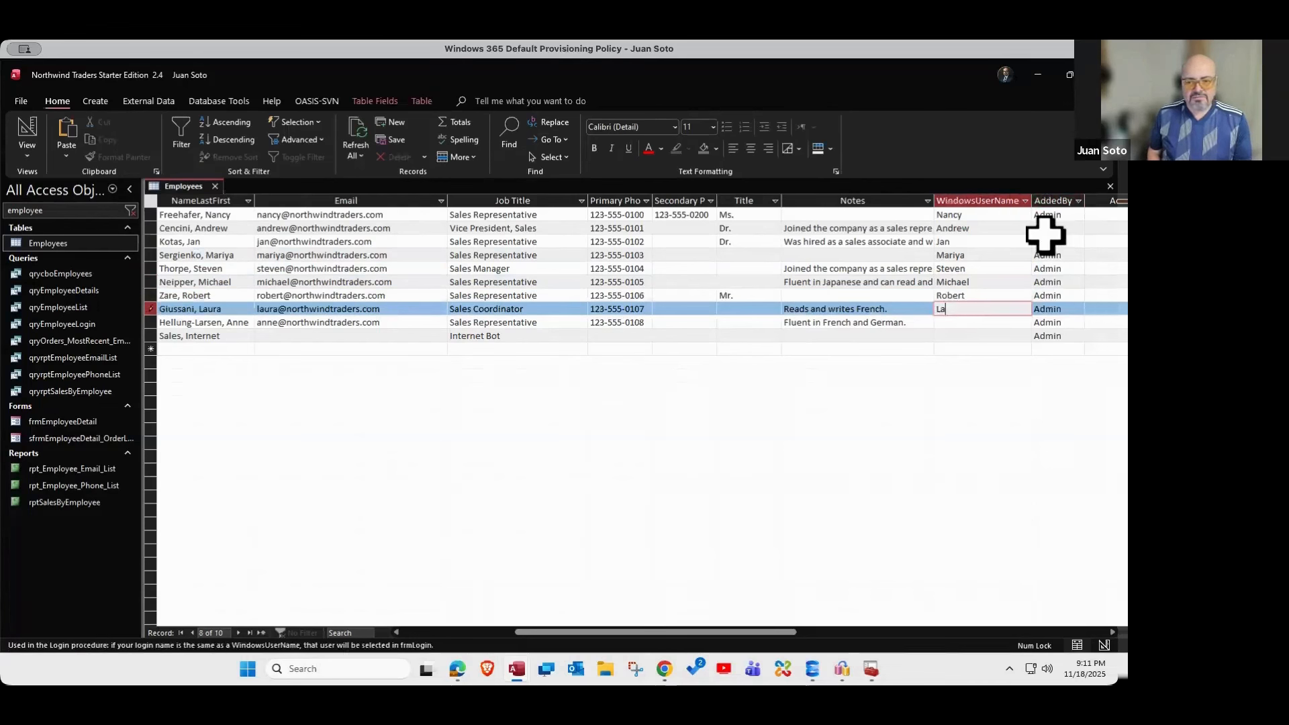
type("Laura")
key("Tab")
key("Down")
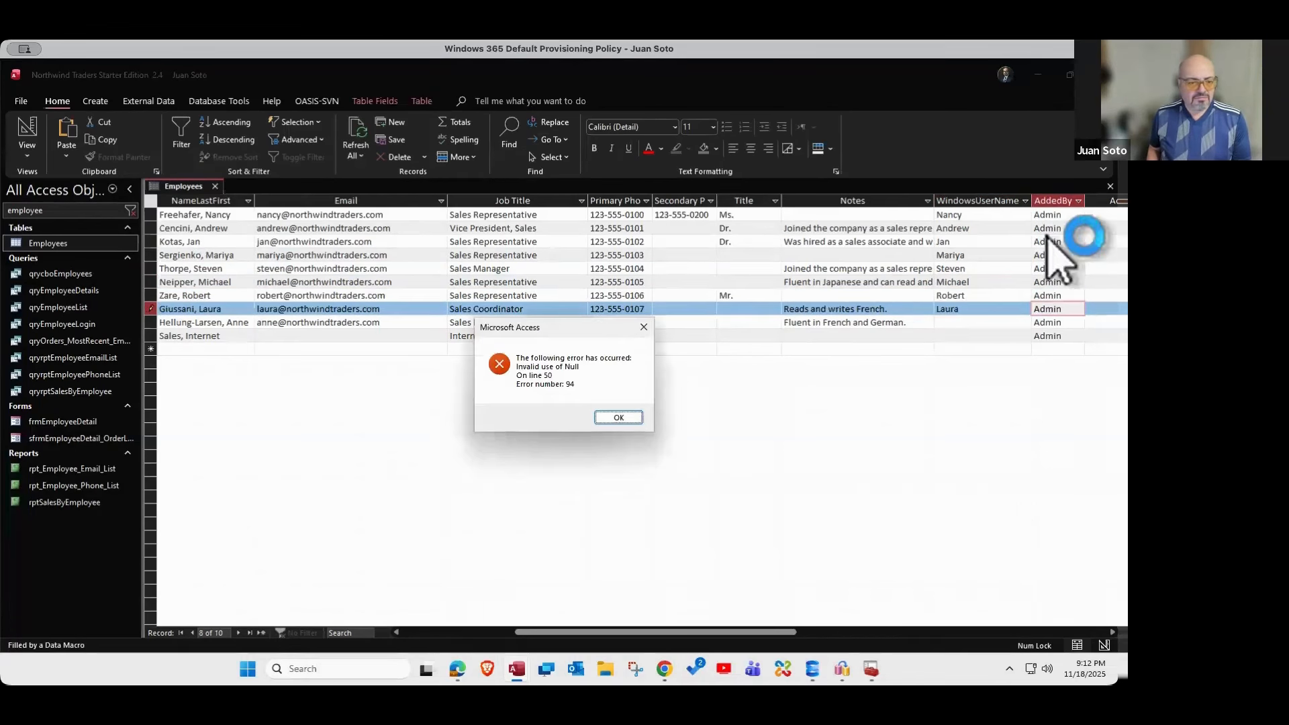
key("Return")
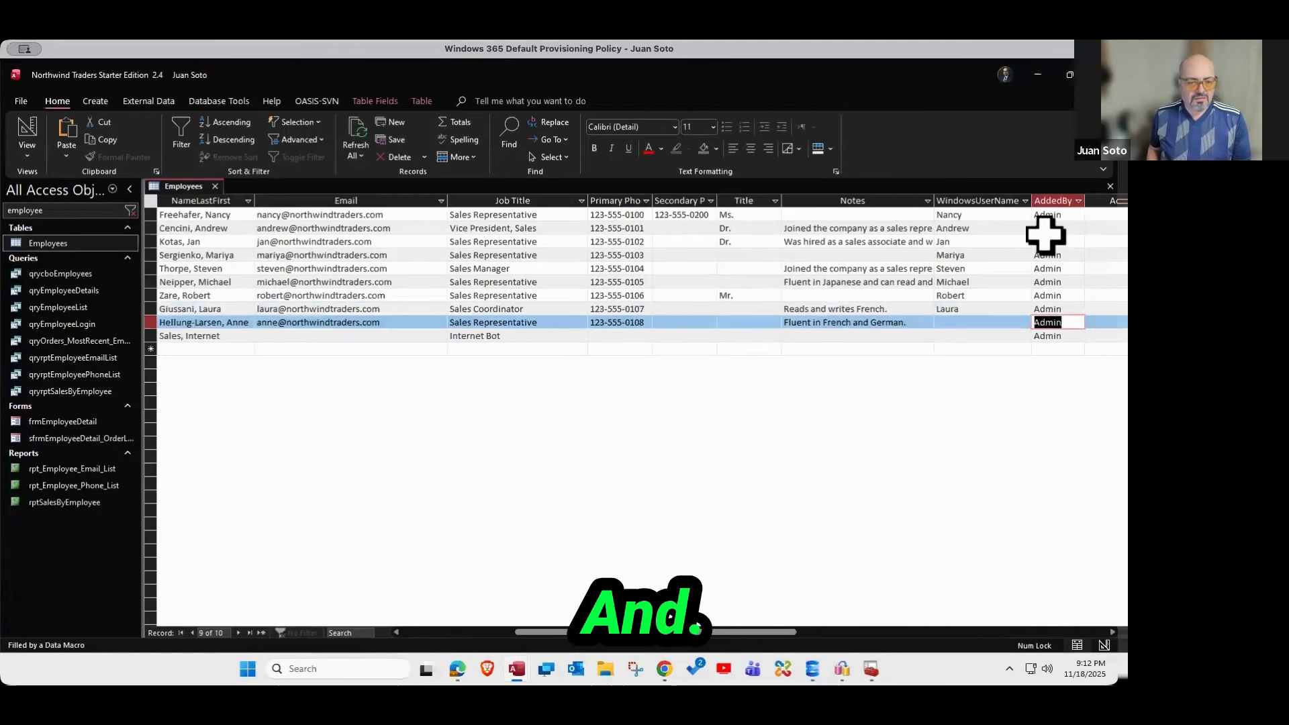
- Enter the ninth employee's first name as the WindowsUserName and dismiss the error message
key("shift+Tab")
type("An")
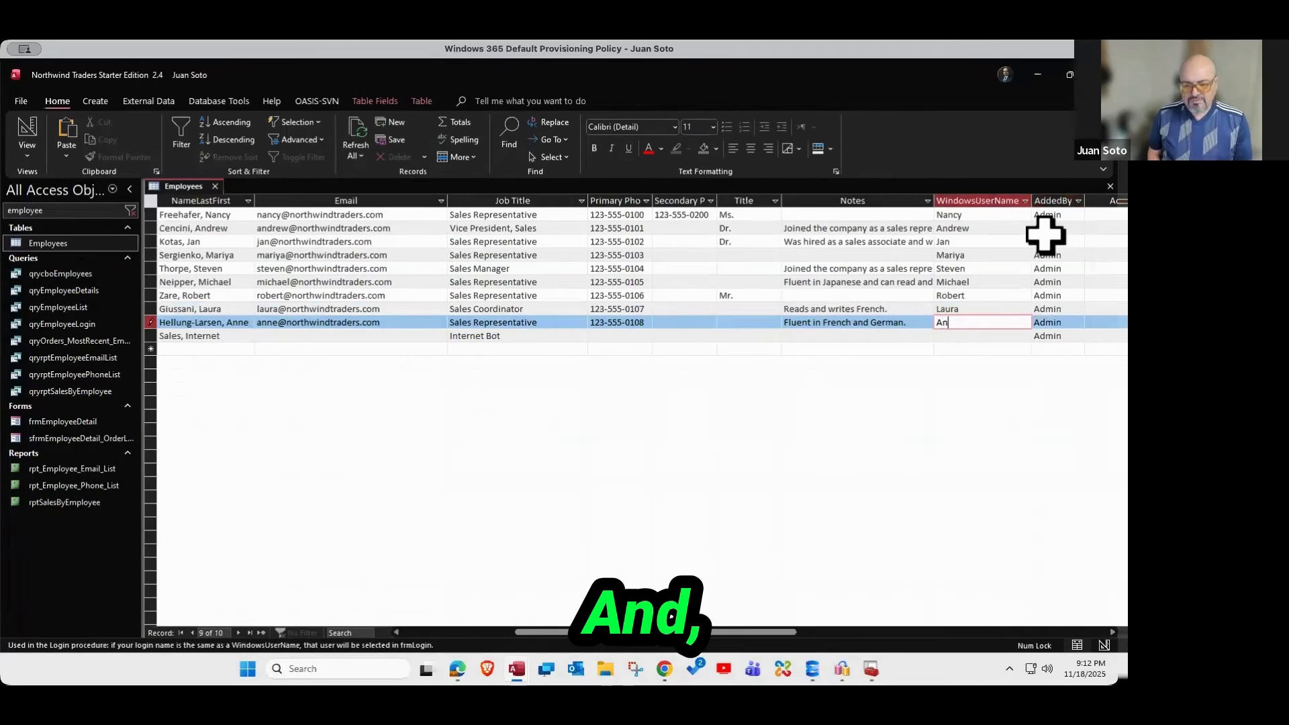
type("ne")
key("Tab")
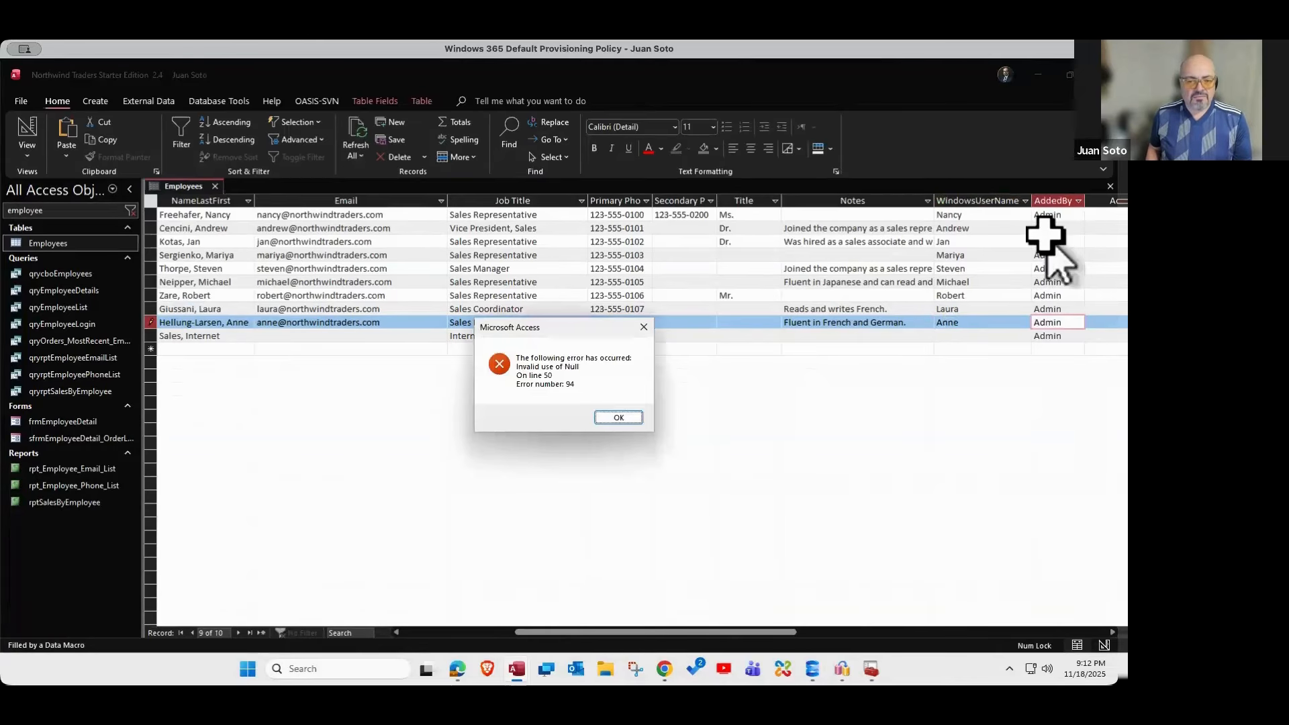
key("Return")
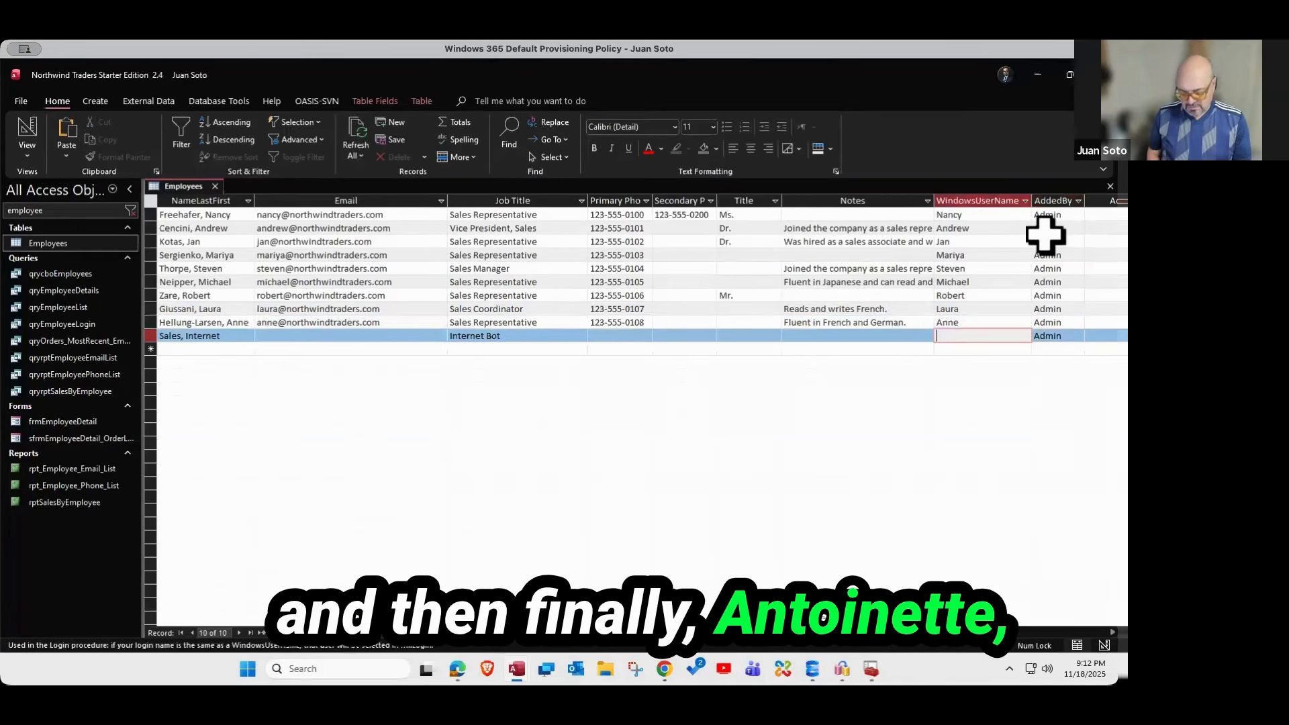
- Set WindowsUserName to Internet for the Internet Bot record, dismiss the error message, and close the Employees table
type("ternet")
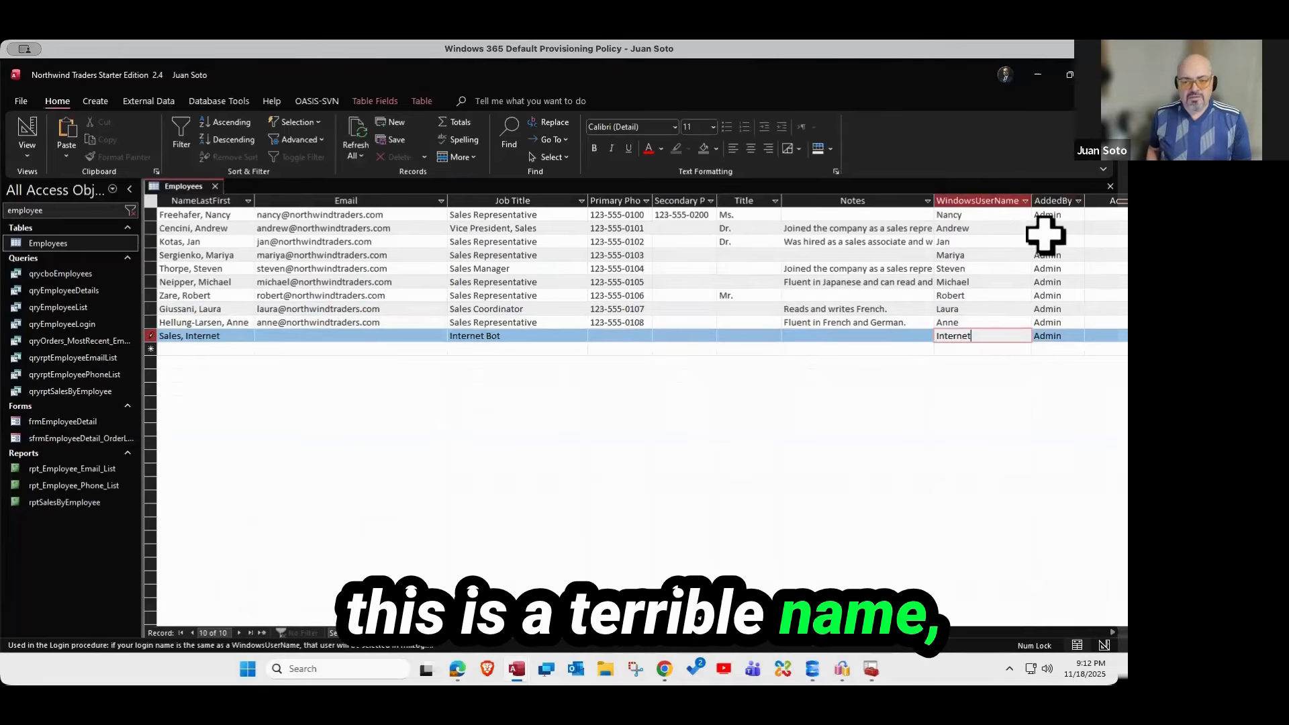
key("Return")
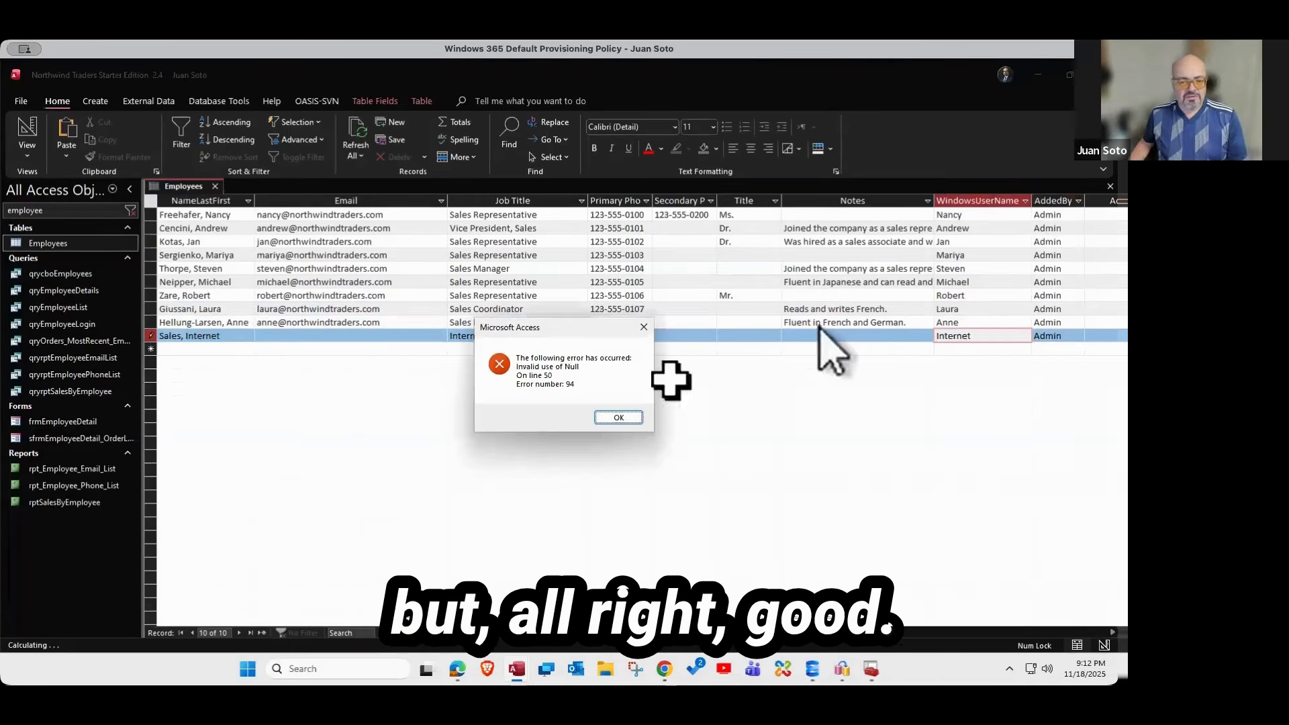
left_click(618, 417)
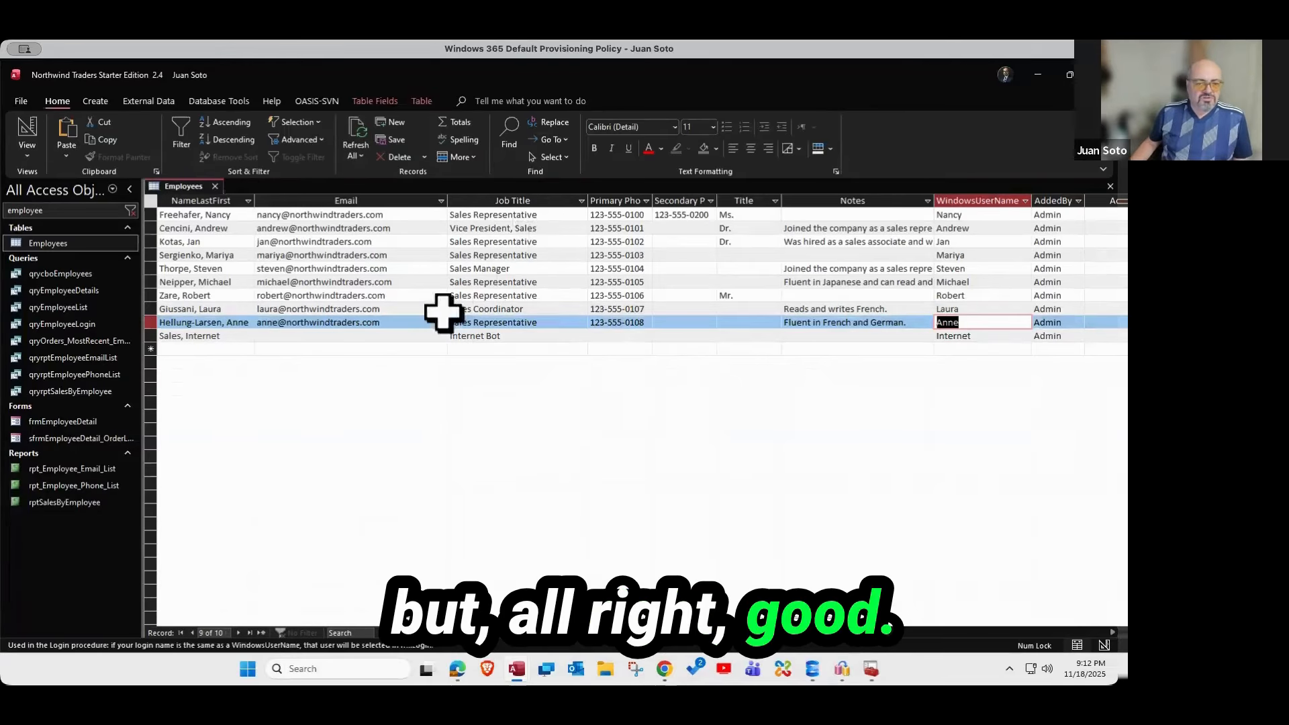
left_click(215, 186)
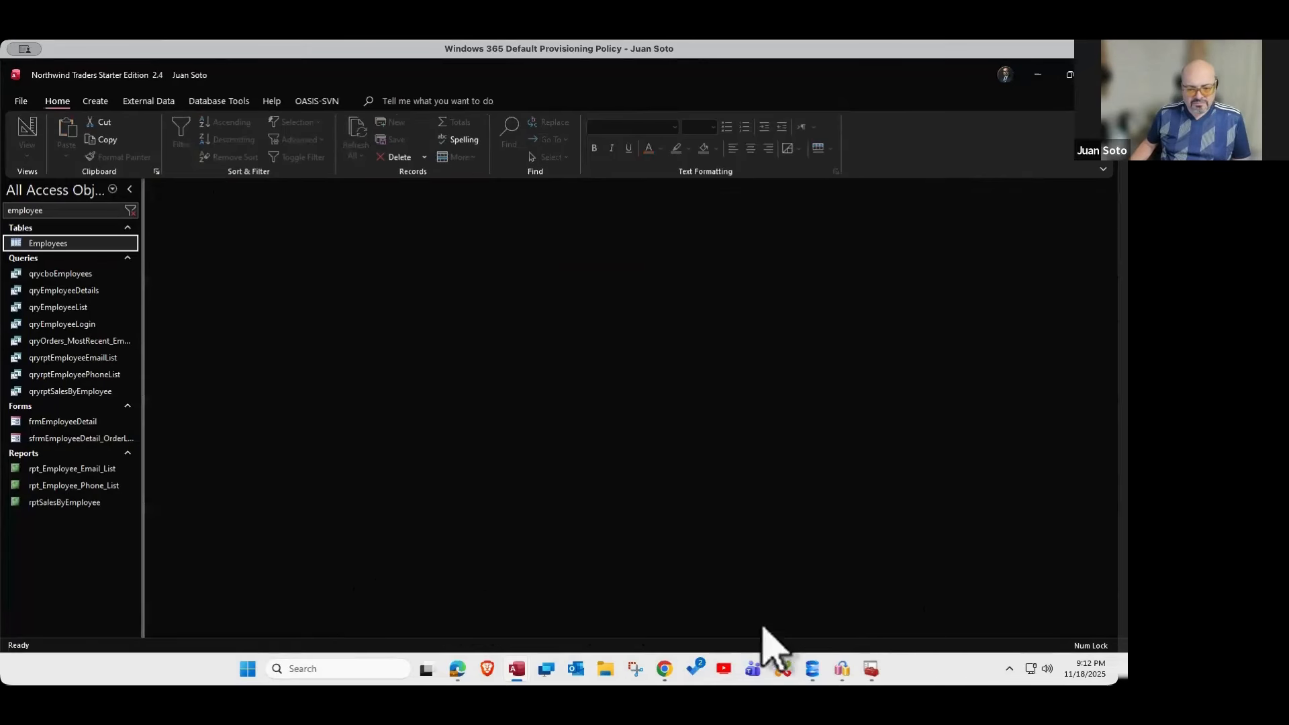
- Switch to SQL Server Migration Assistant, migrate only the data of the Employees table, and close the migration report
left_click(841, 670)
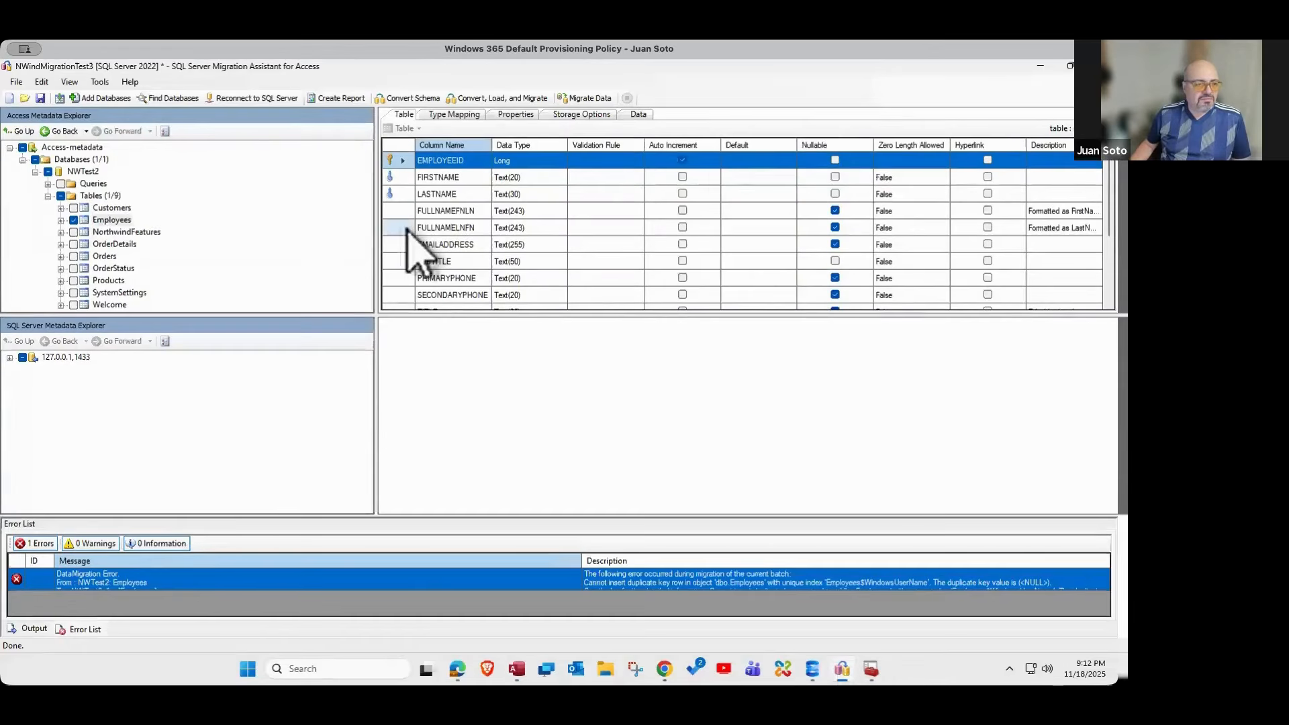
right_click(99, 220)
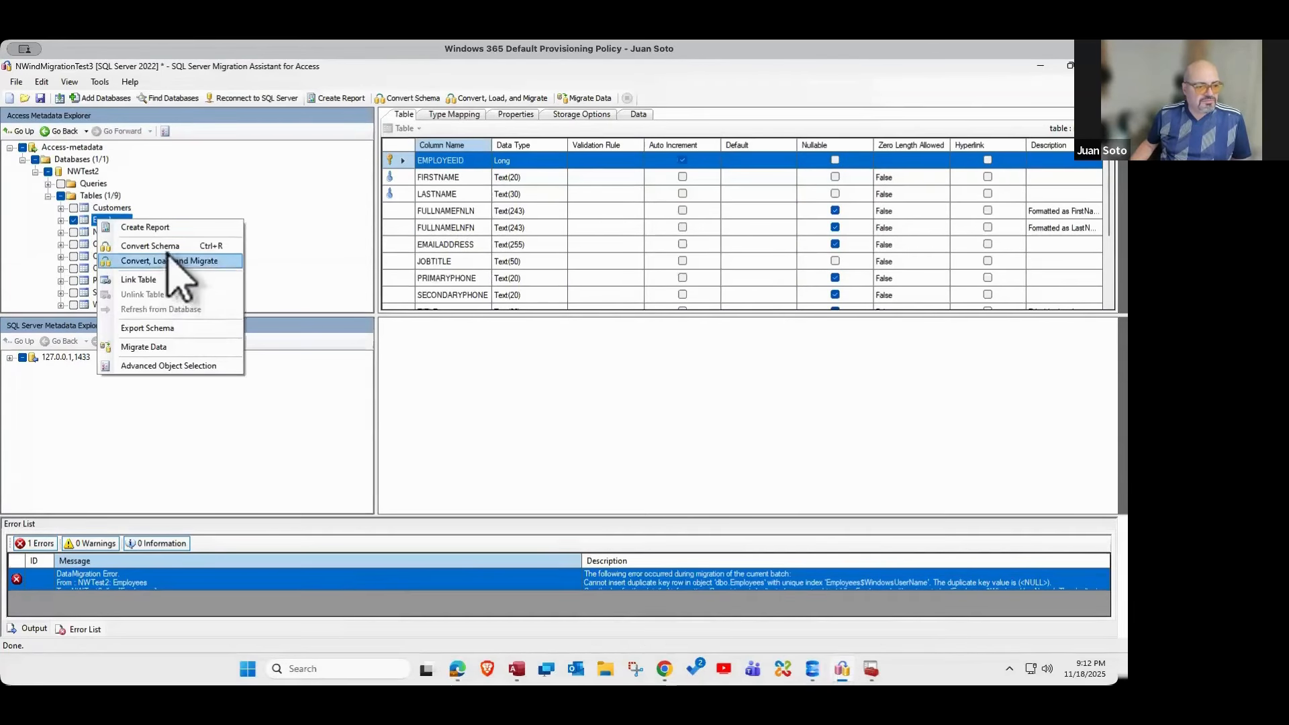
left_click(161, 346)
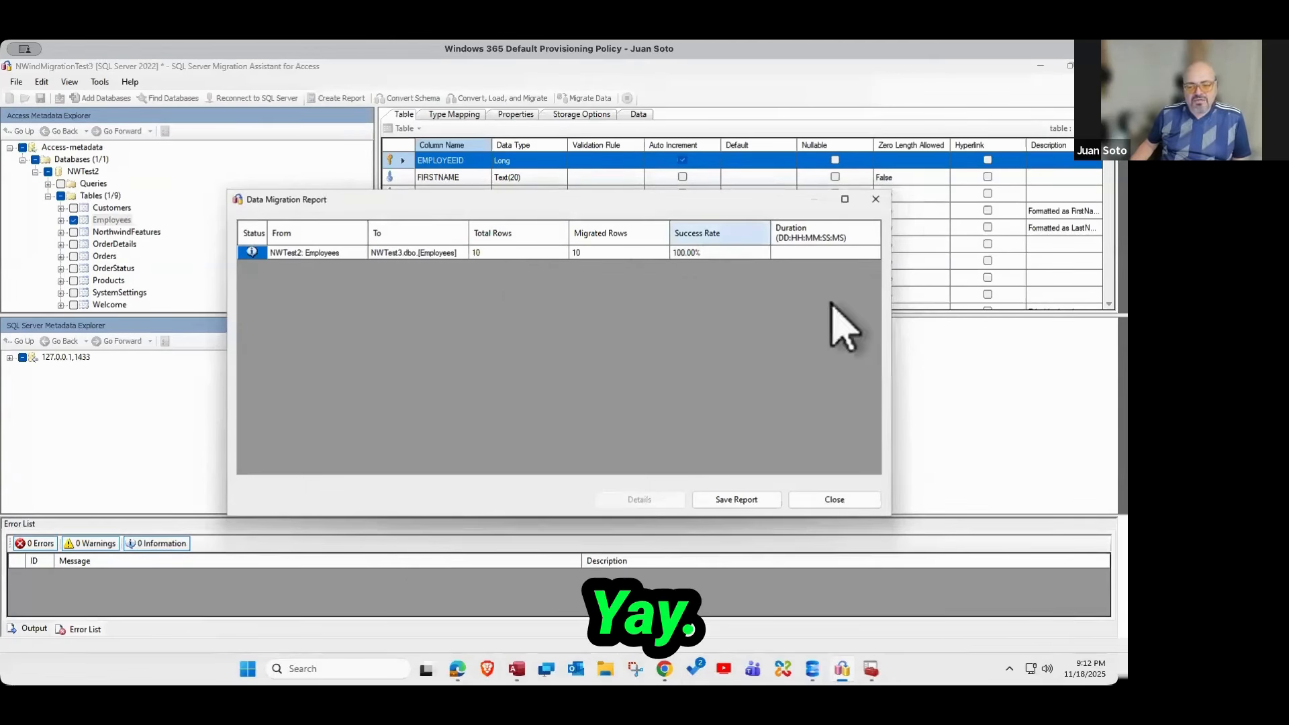
left_click(845, 500)
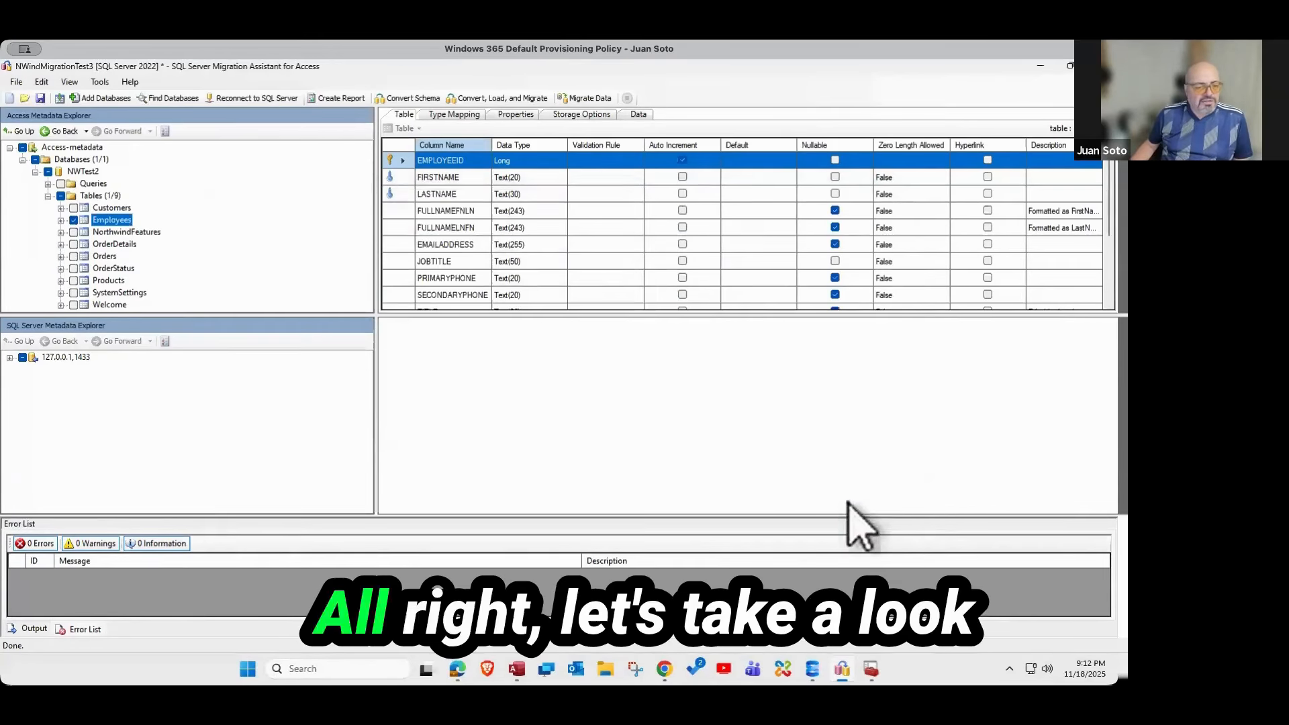
- Switch to SQL Server Management Studio and examine the full names of the constraints on dbo.Employees in NWTest3
left_click(812, 669)
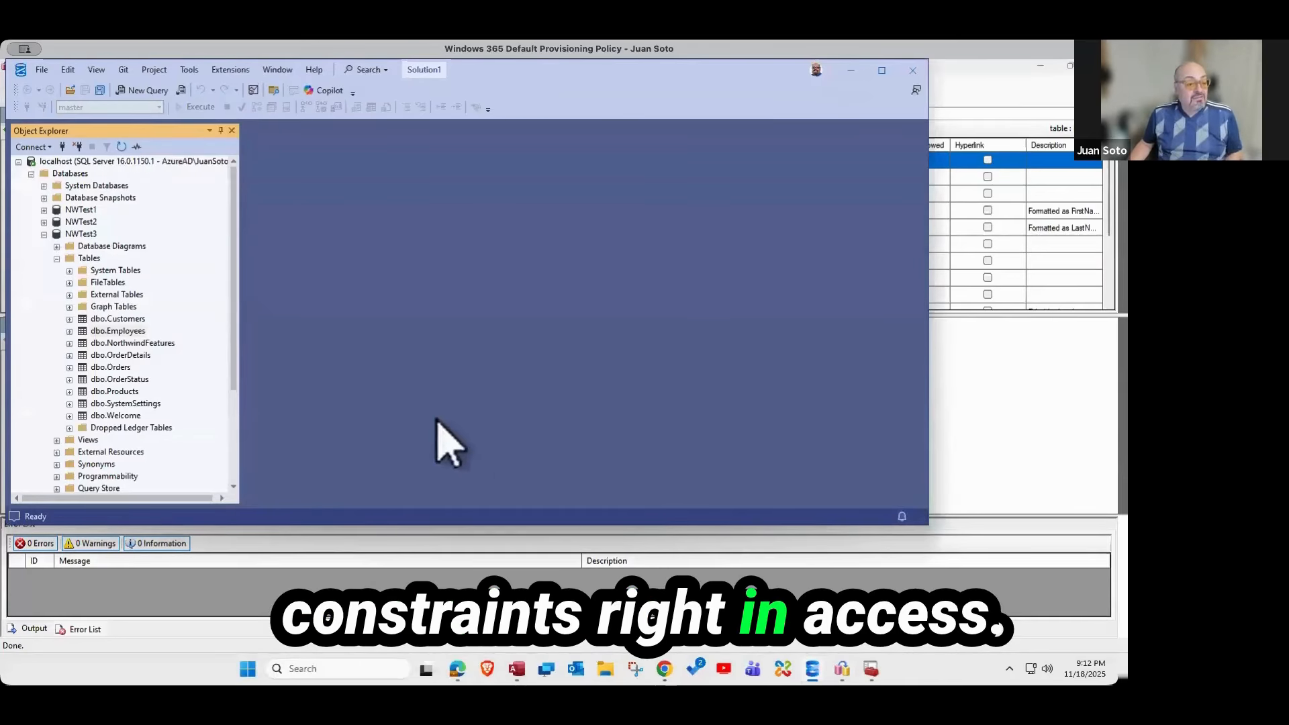
left_click(70, 331)
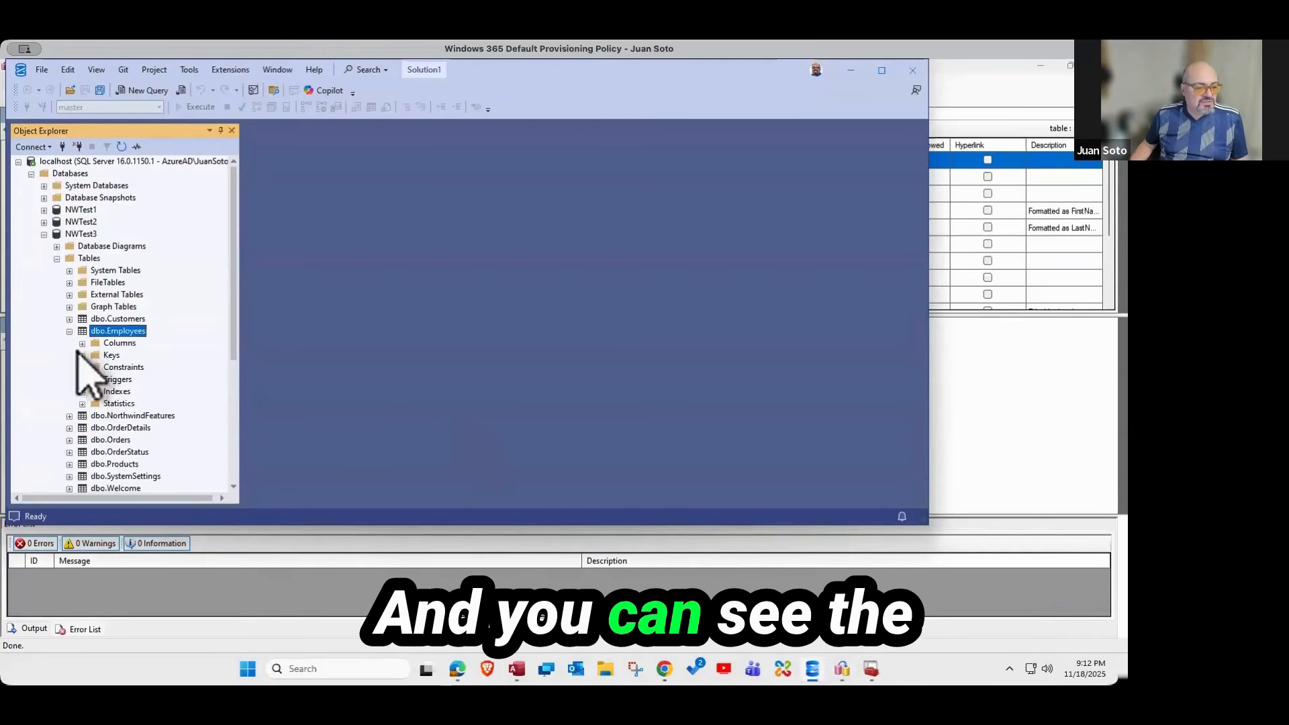
left_click(82, 367)
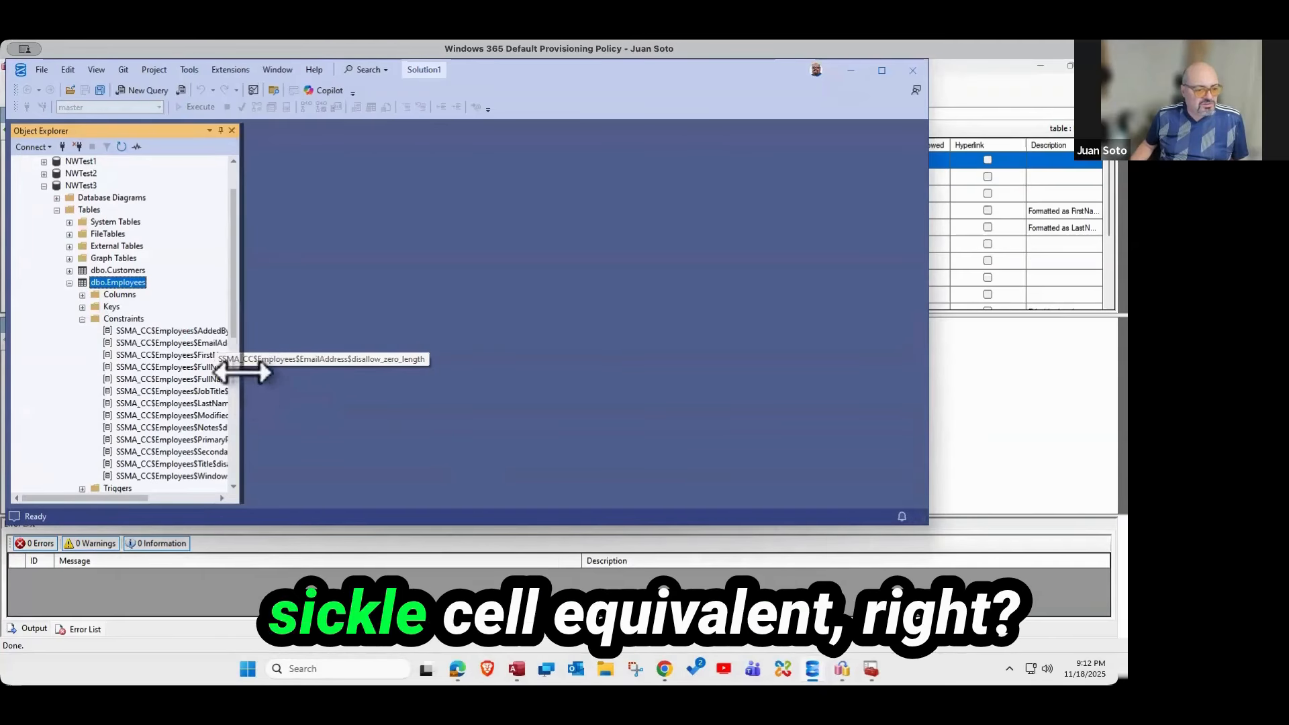
left_click_drag(243, 371, 404, 386)
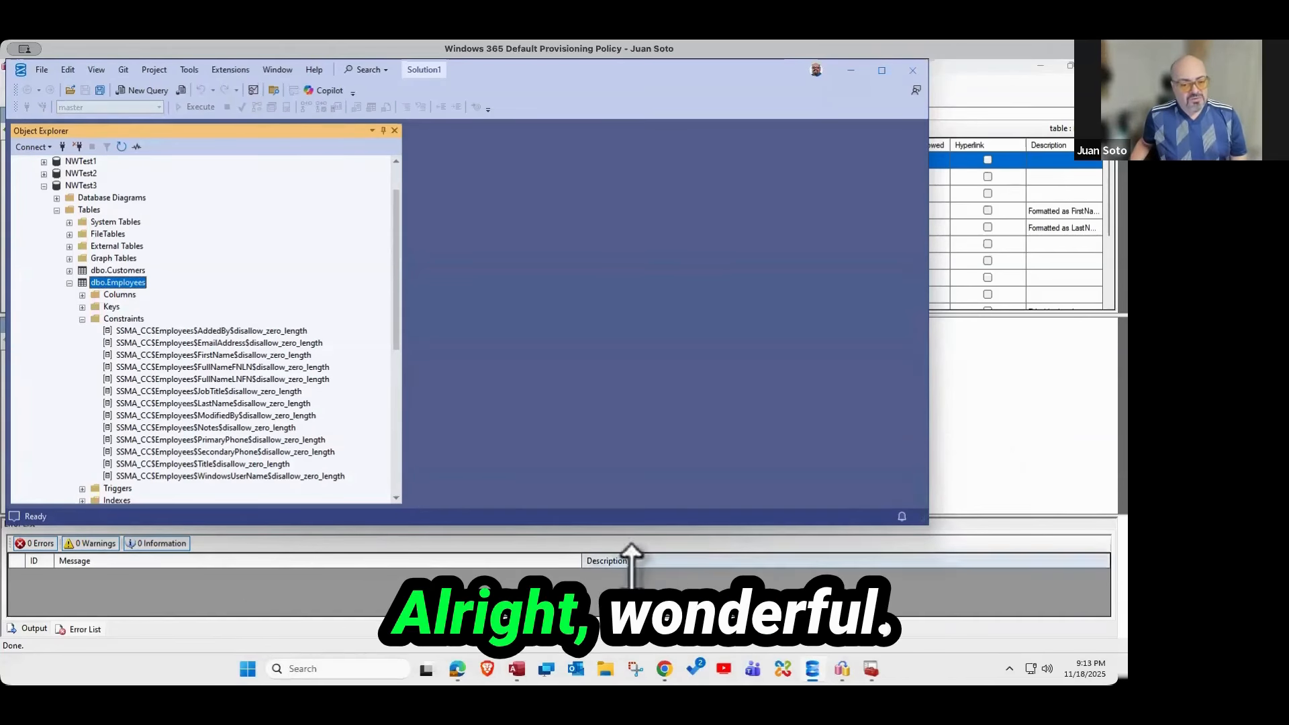
- Return to SQL Server Migration Assistant, save the project with the NWTest2 metadata included, and close the program
left_click(628, 583)
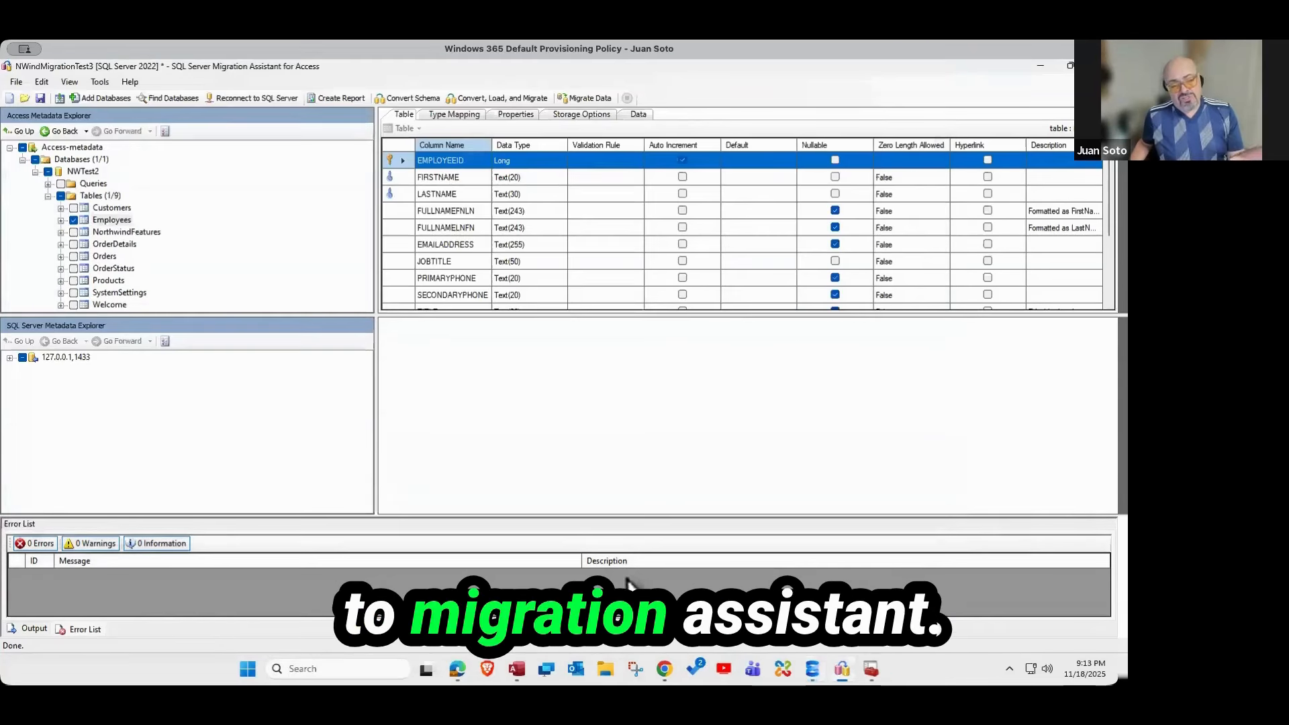
left_click(41, 98)
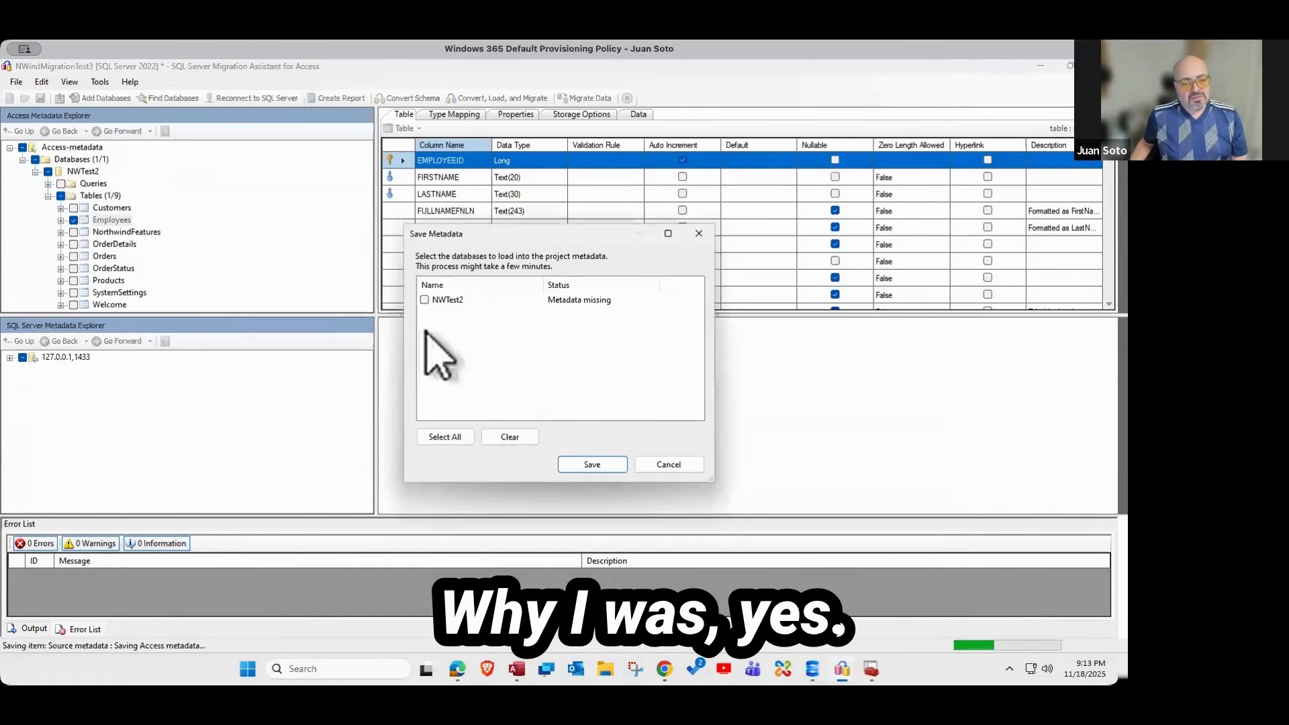
left_click(425, 301)
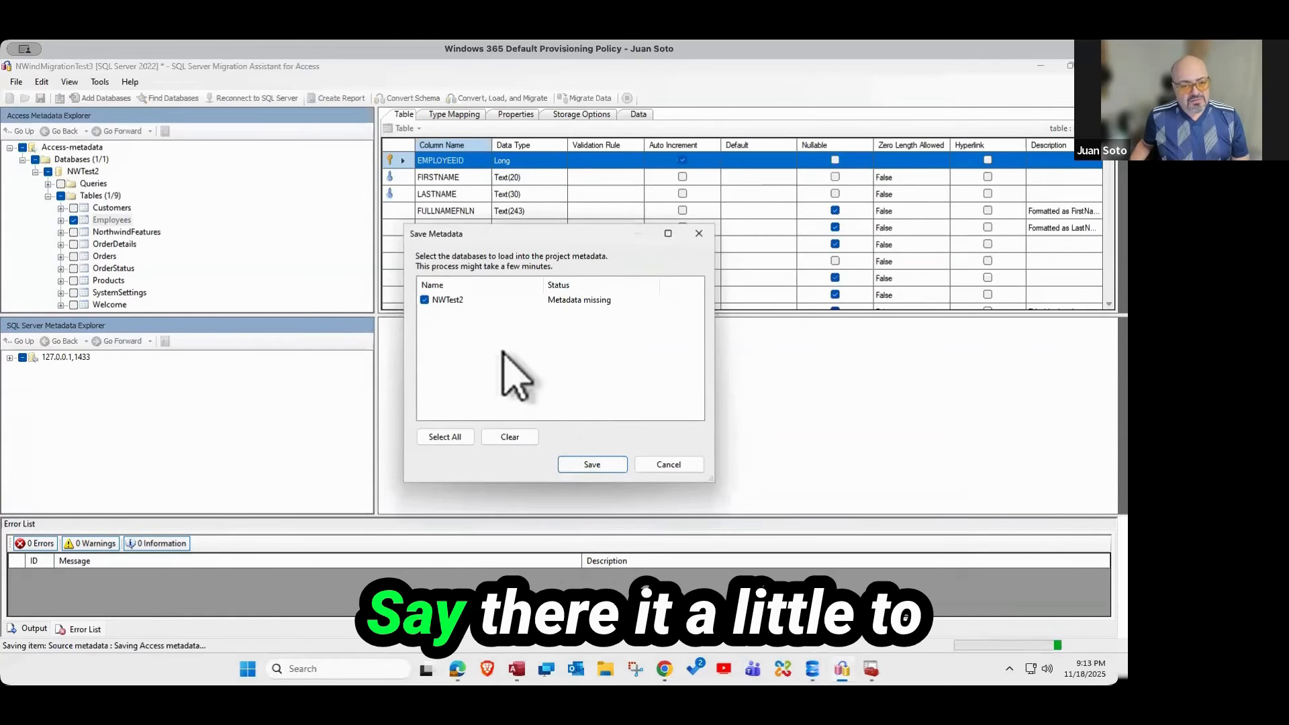
left_click(593, 465)
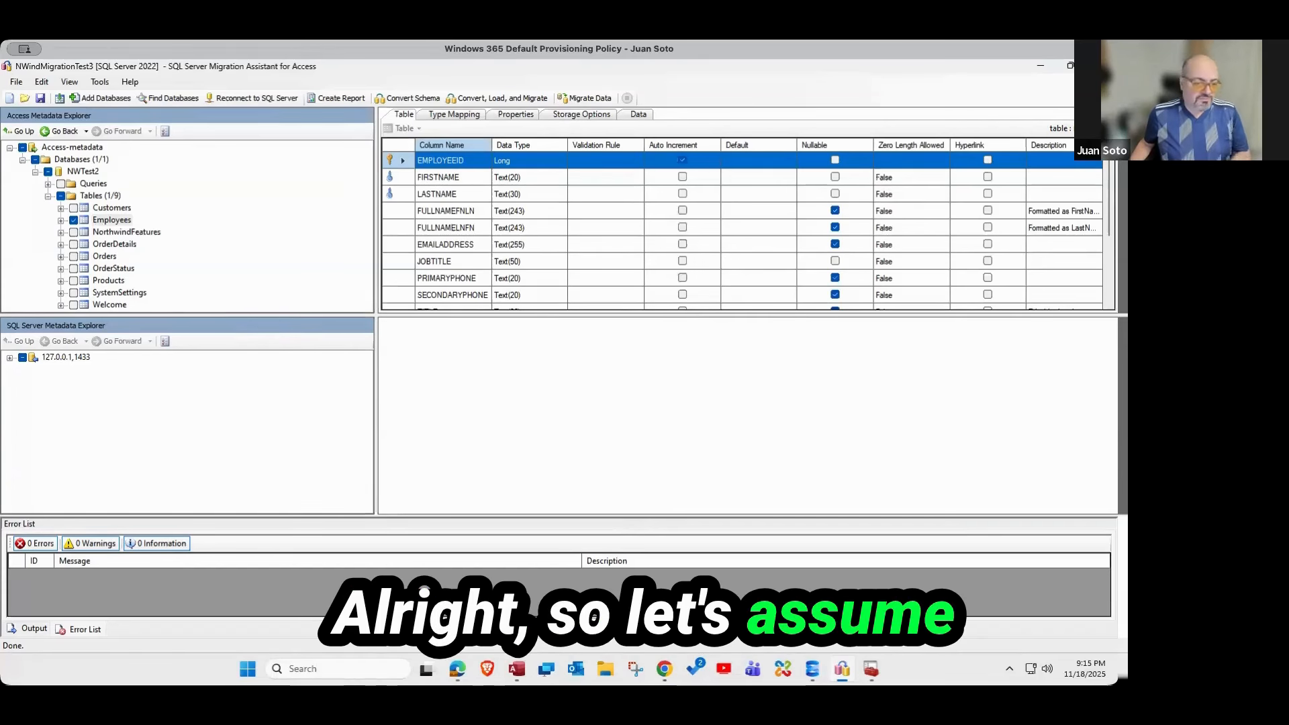
left_click(1101, 66)
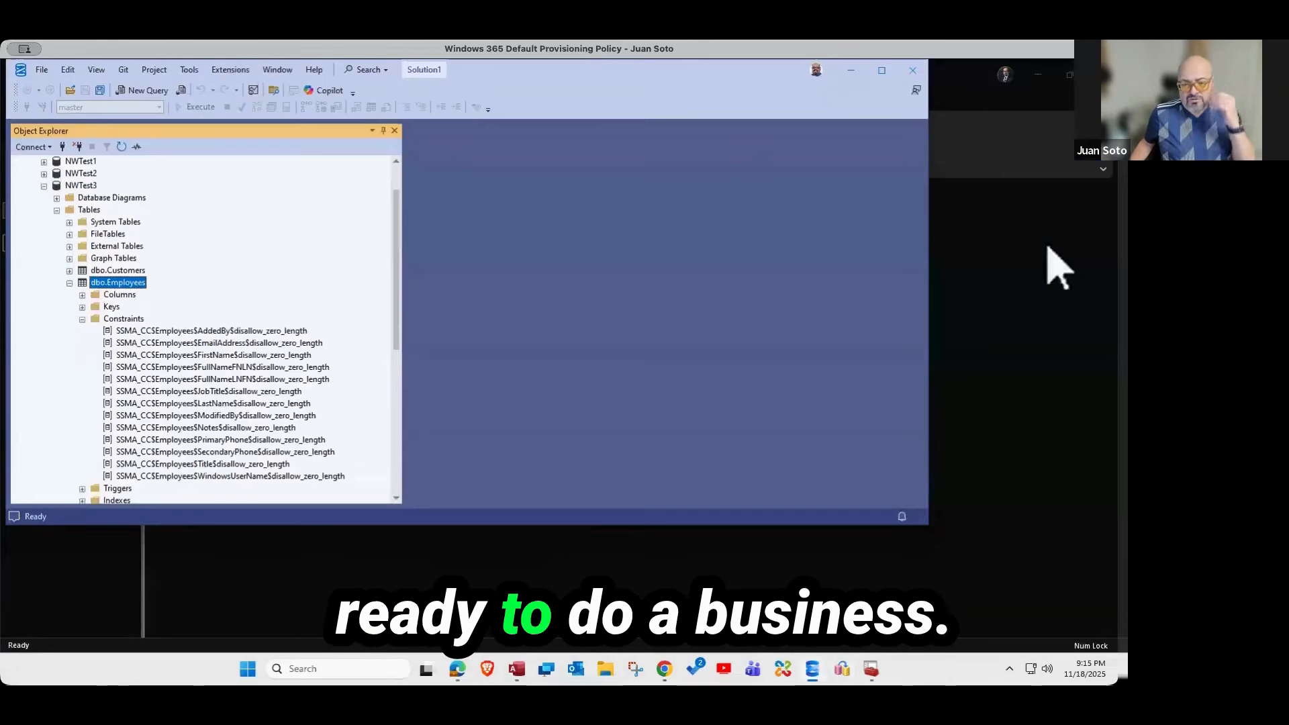
- Switch to Access, set the Internet Bot record's WindowsUserName in the Employees table to Bot, dismiss the error message, and close the table
left_click(1014, 387)
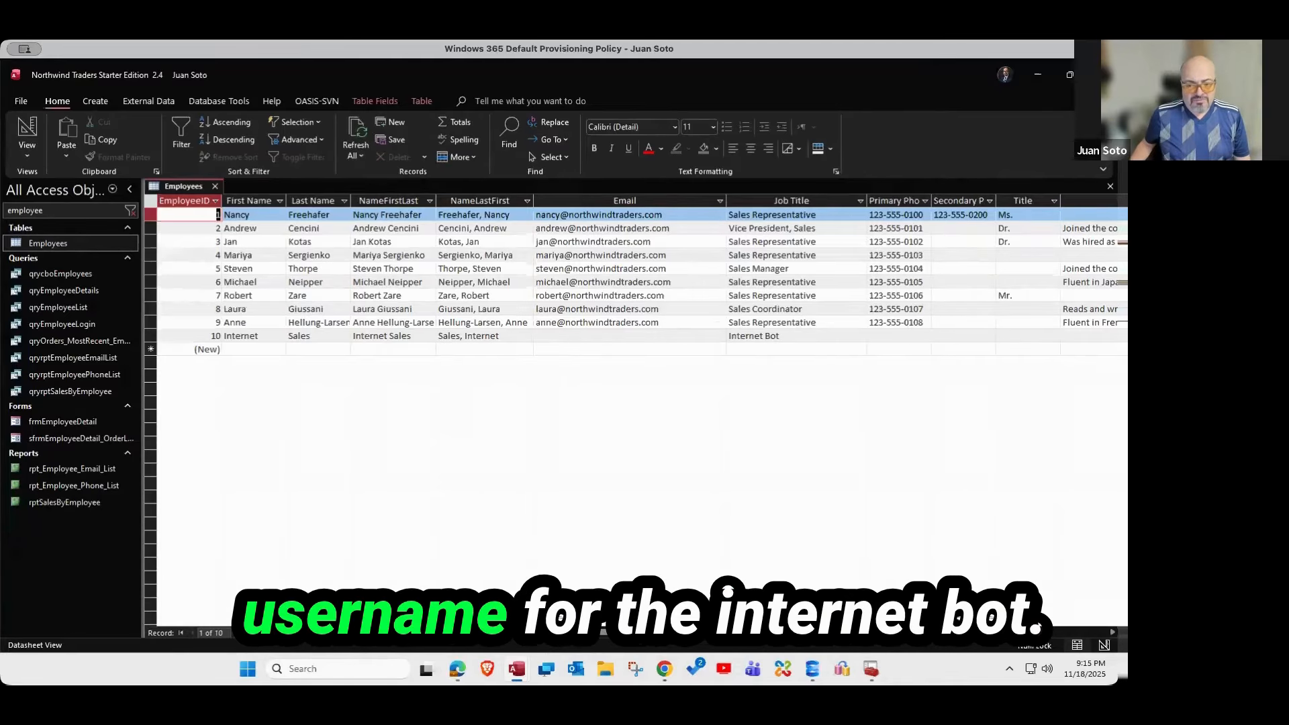
left_click(800, 337)
key("Tab")
key("Tab")
key("Tab")
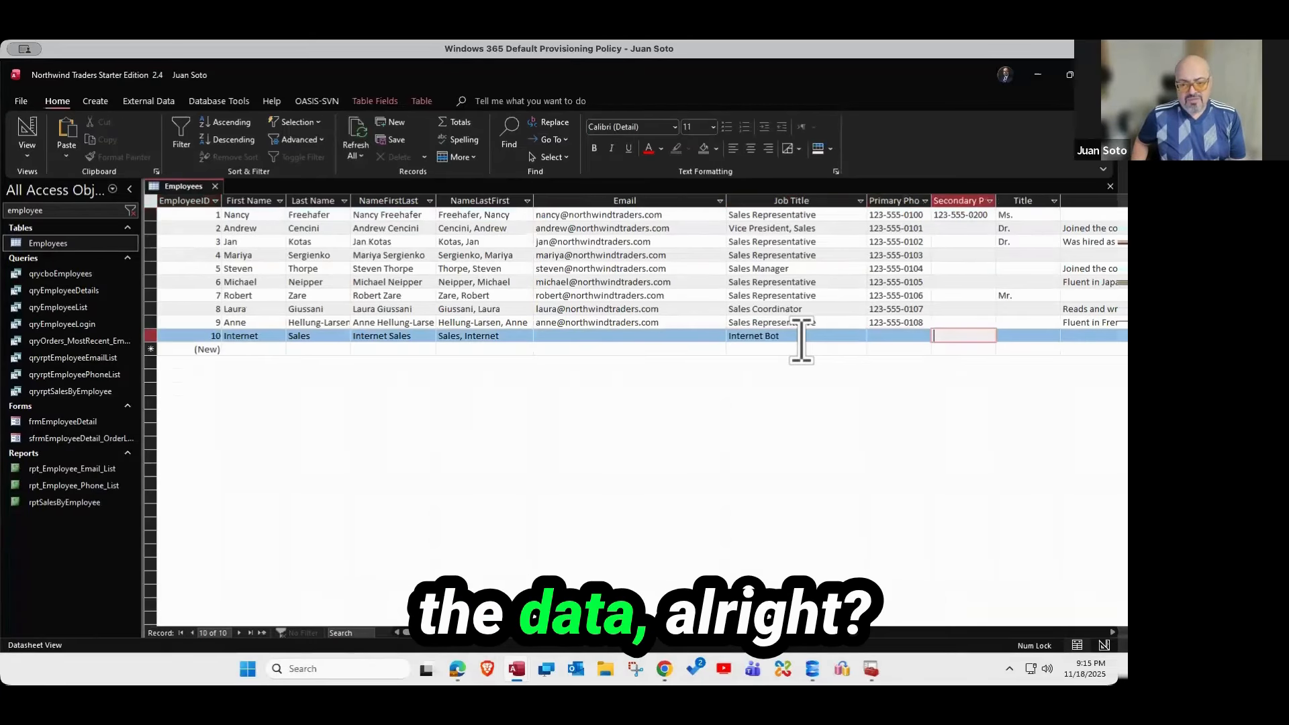
key("Tab")
key("Tab")
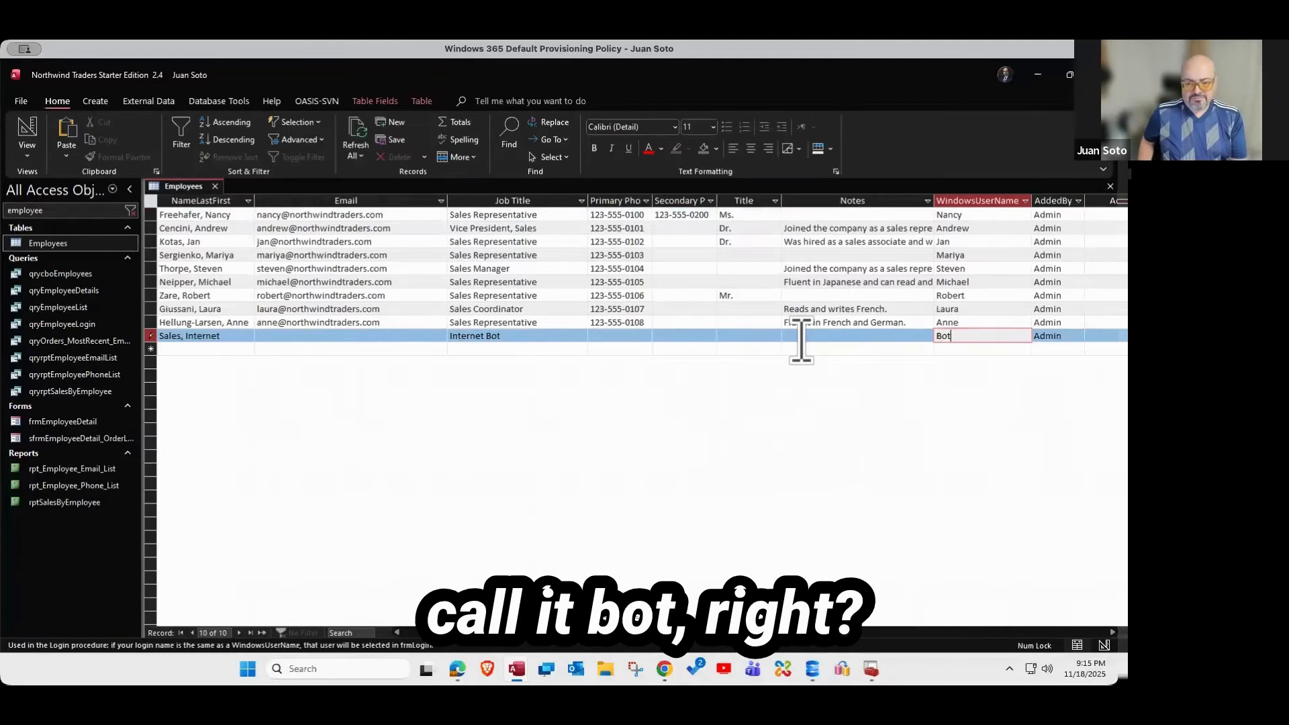
key("Tab")
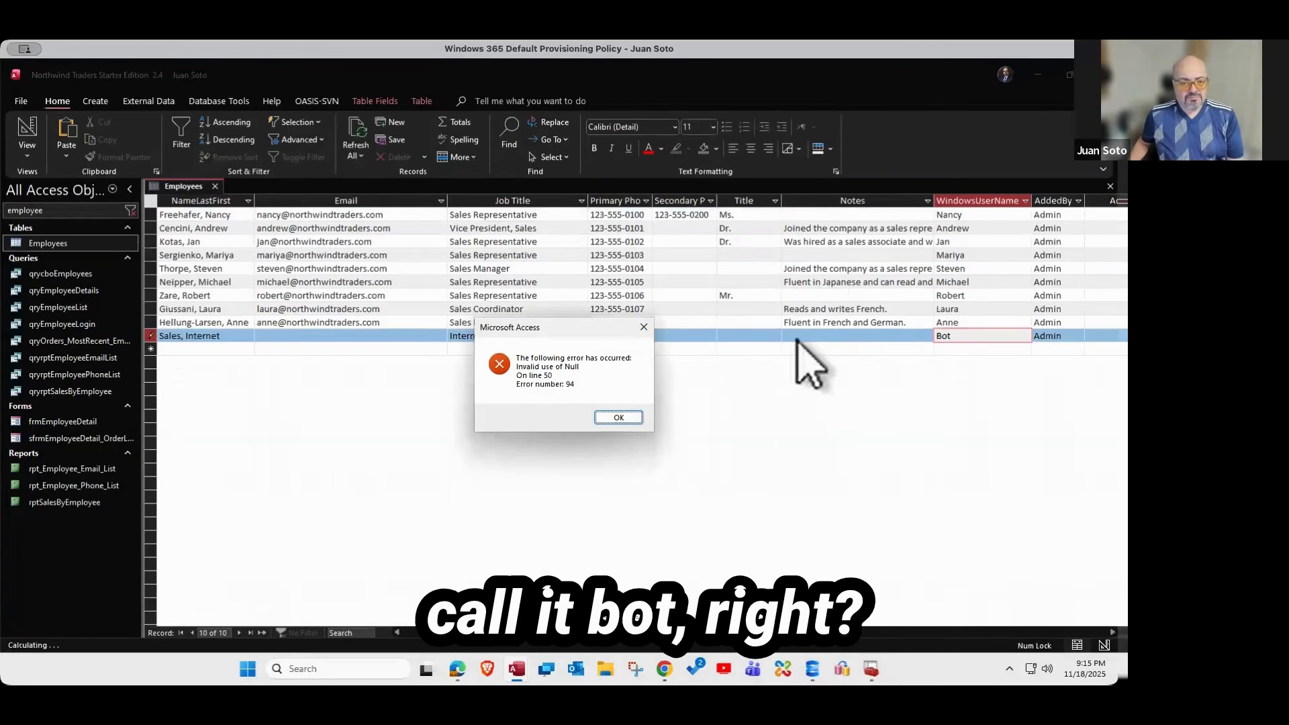
left_click(623, 419)
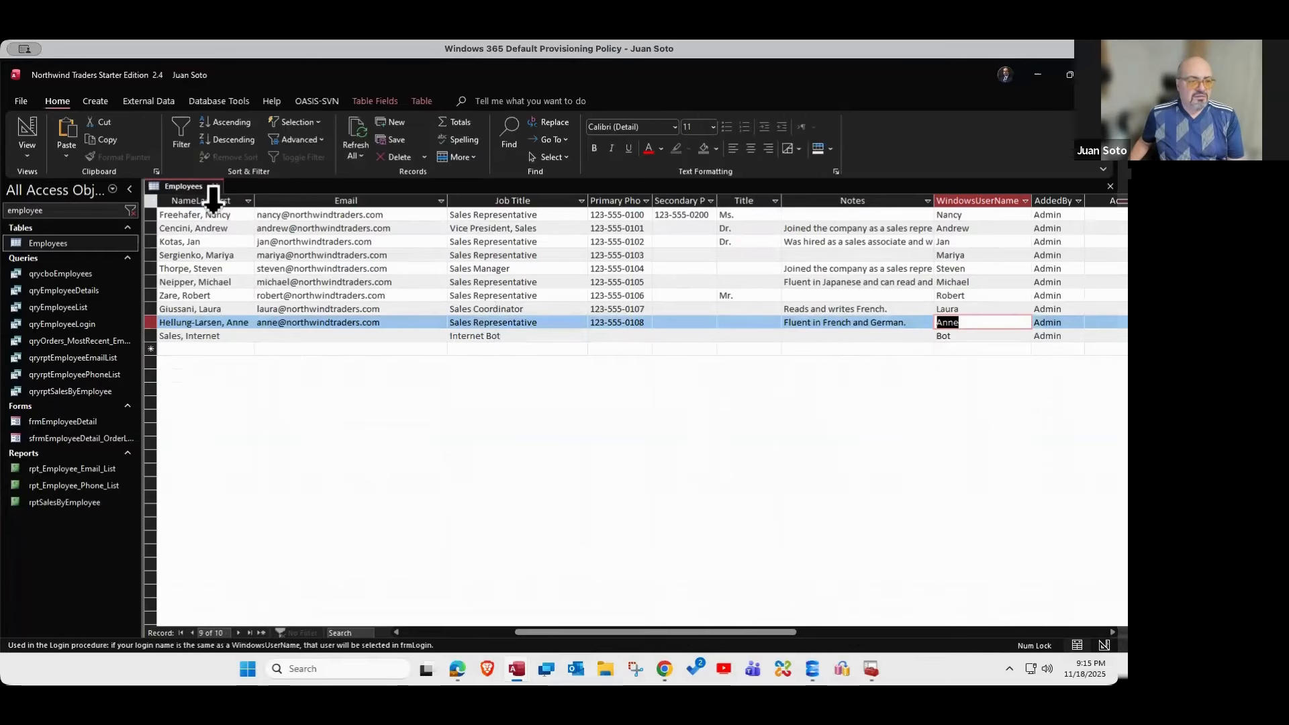
left_click(214, 186)
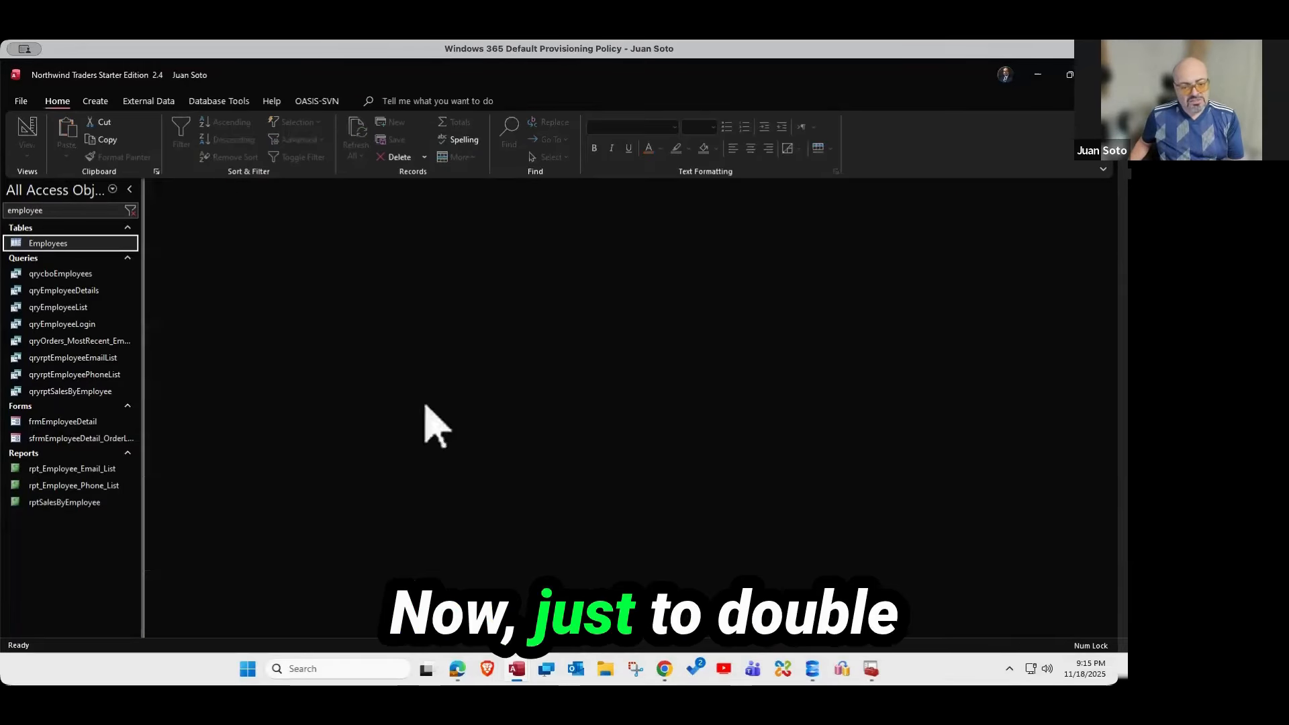
- In SQL Server Management Studio, select the top 1000 rows of dbo.Employees, check the tenth row's WindowsUserName, close the query, and return to Access
left_click(813, 666)
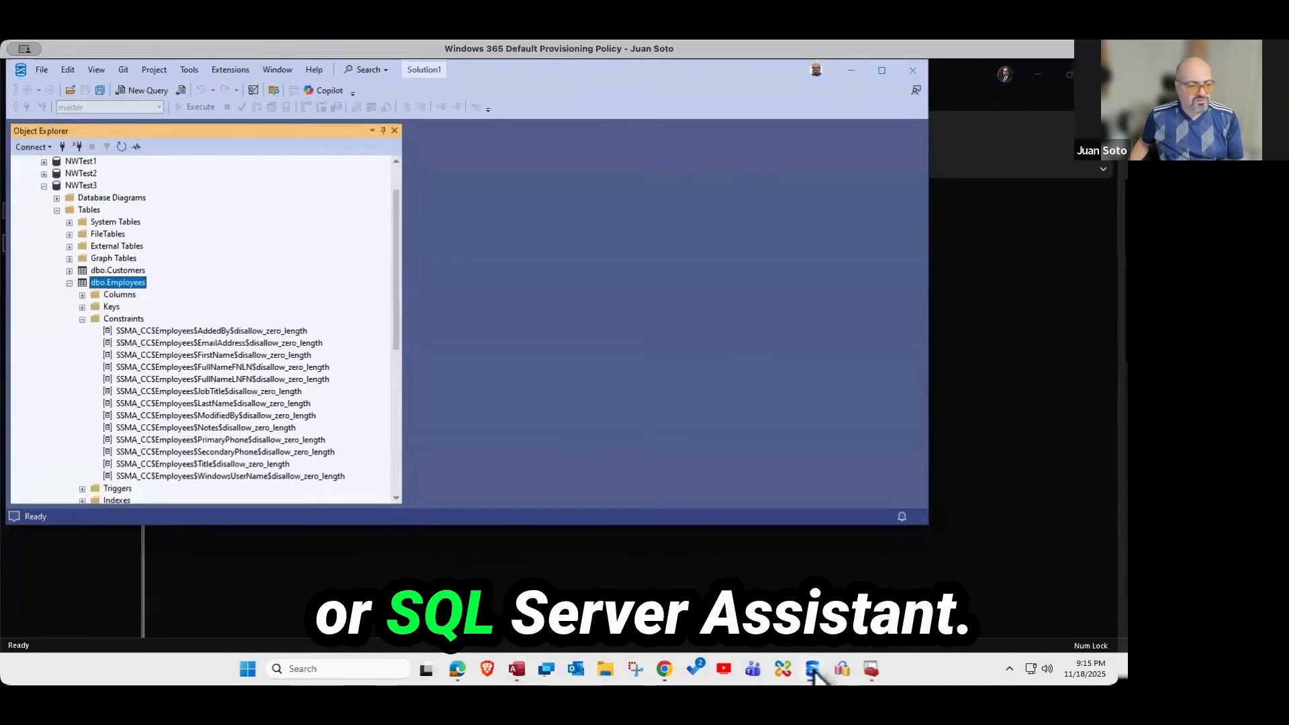
right_click(119, 283)
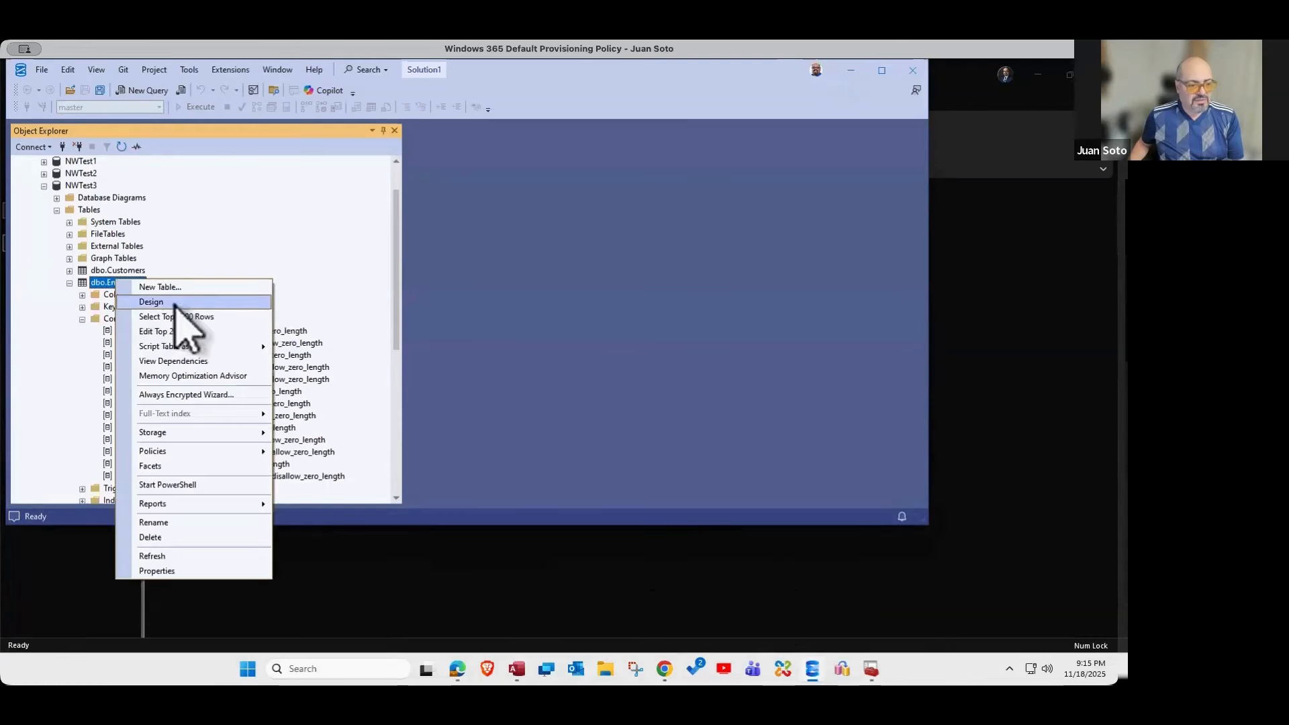
left_click(192, 325)
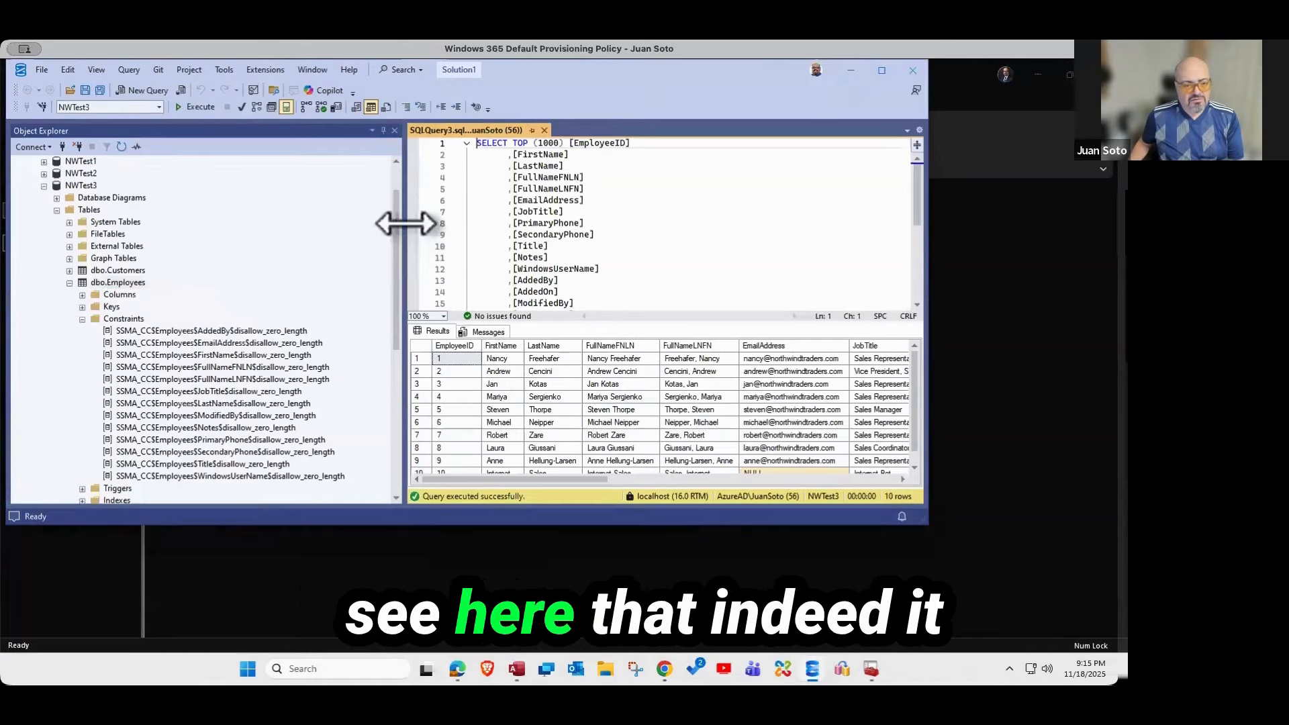
left_click_drag(406, 224, 161, 248)
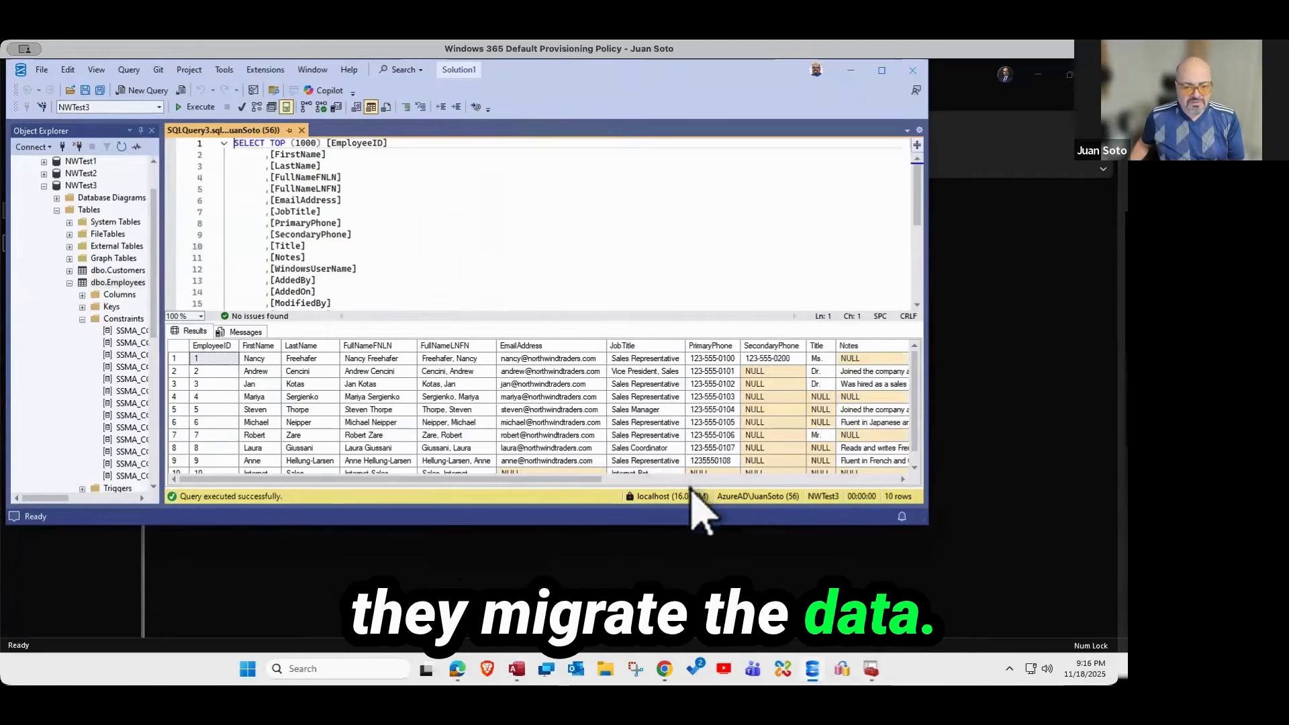
left_click(717, 479)
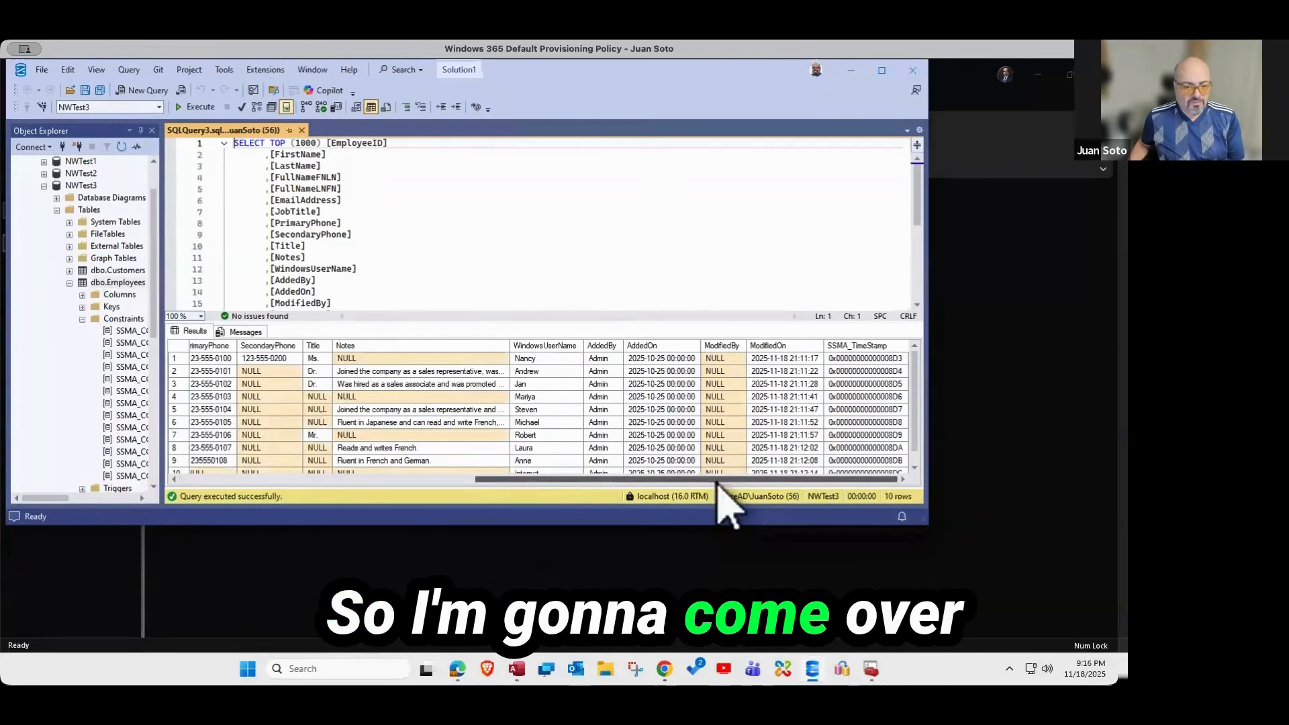
scroll(599, 436, "down", 1)
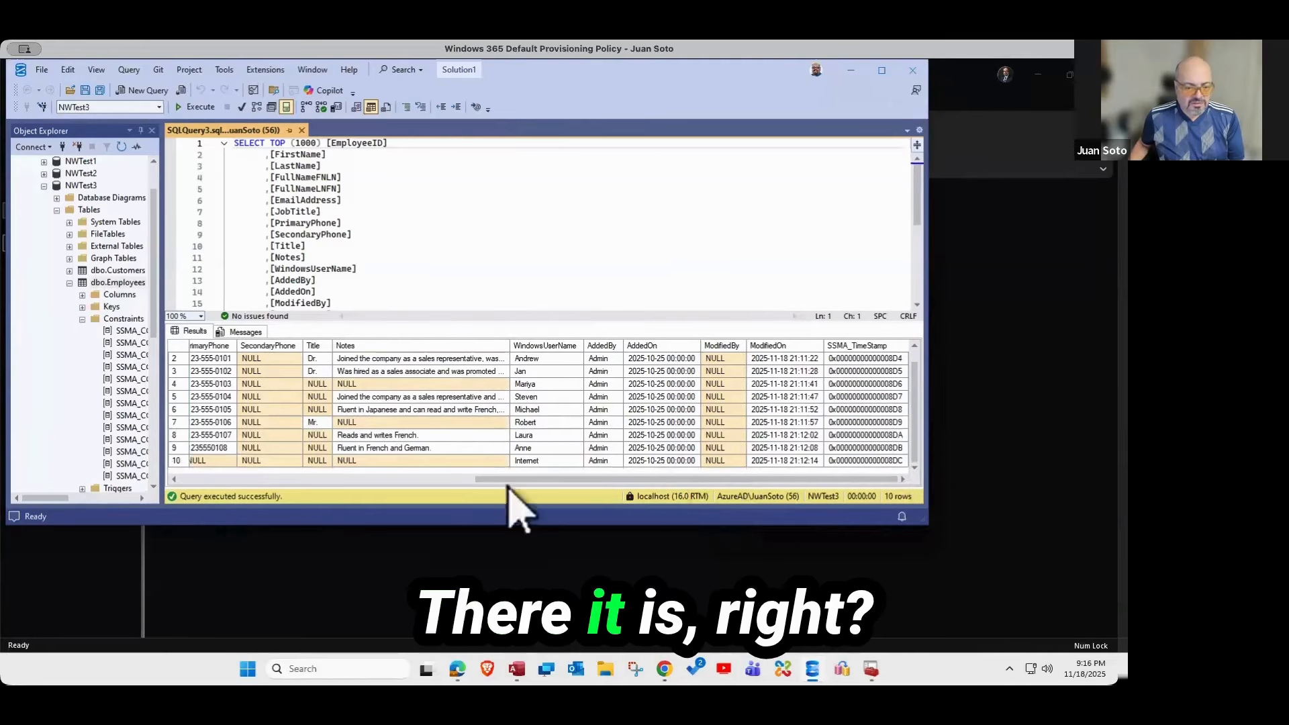
left_click_drag(543, 461, 507, 463)
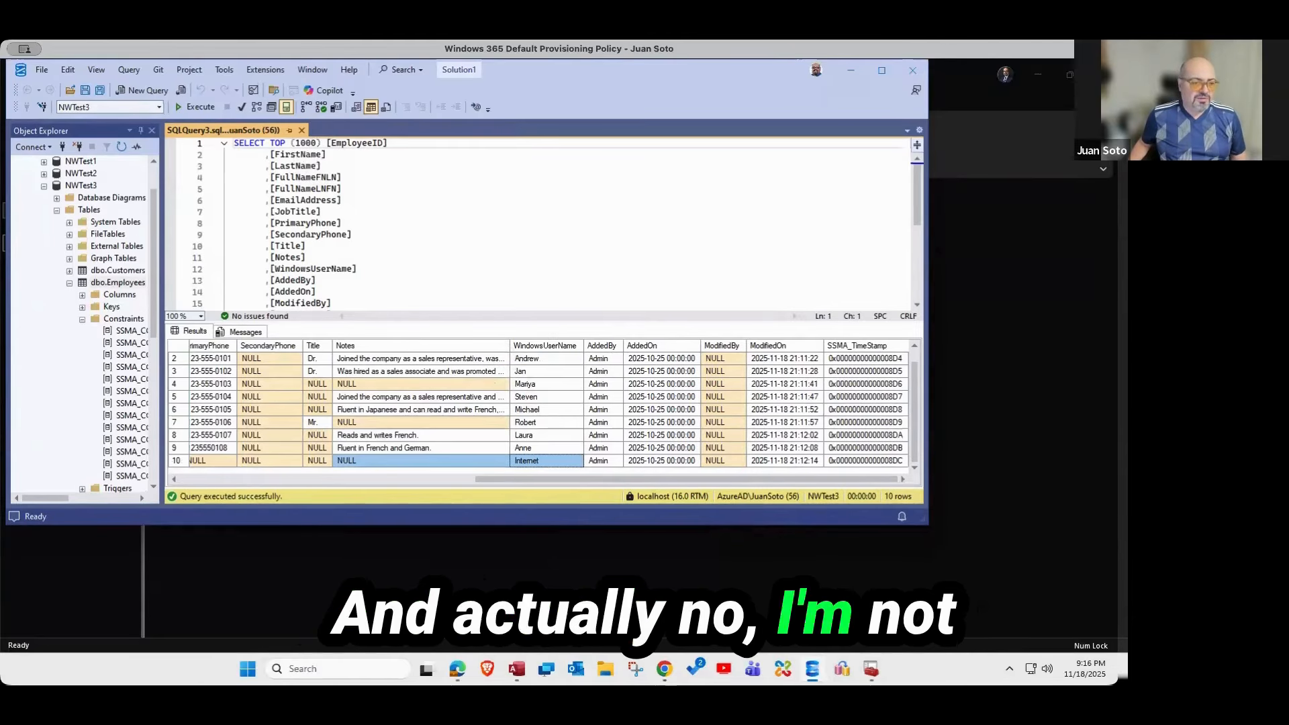
left_click(301, 130)
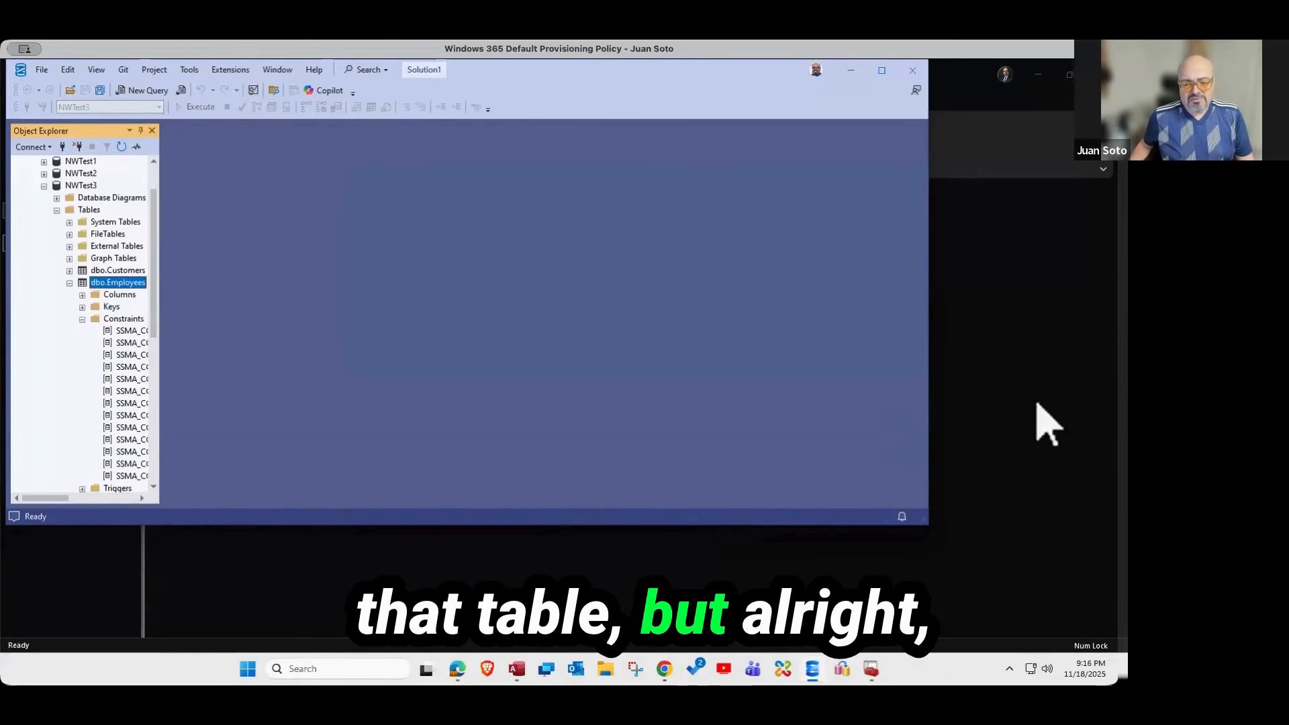
left_click(1037, 424)
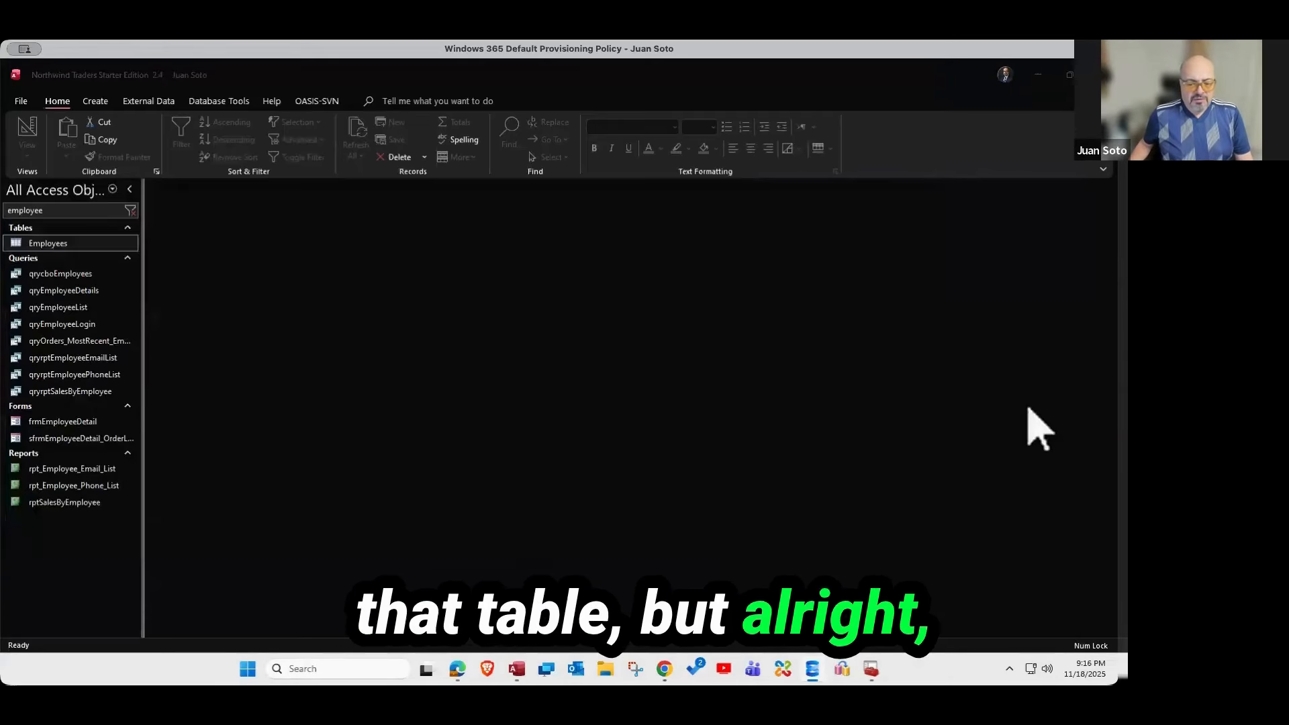
- Launch SQL Server Migration Assistant for Access, dismiss the migration wizard, and open the NWindMigrationTest3.a2ssproj project
left_click(842, 670)
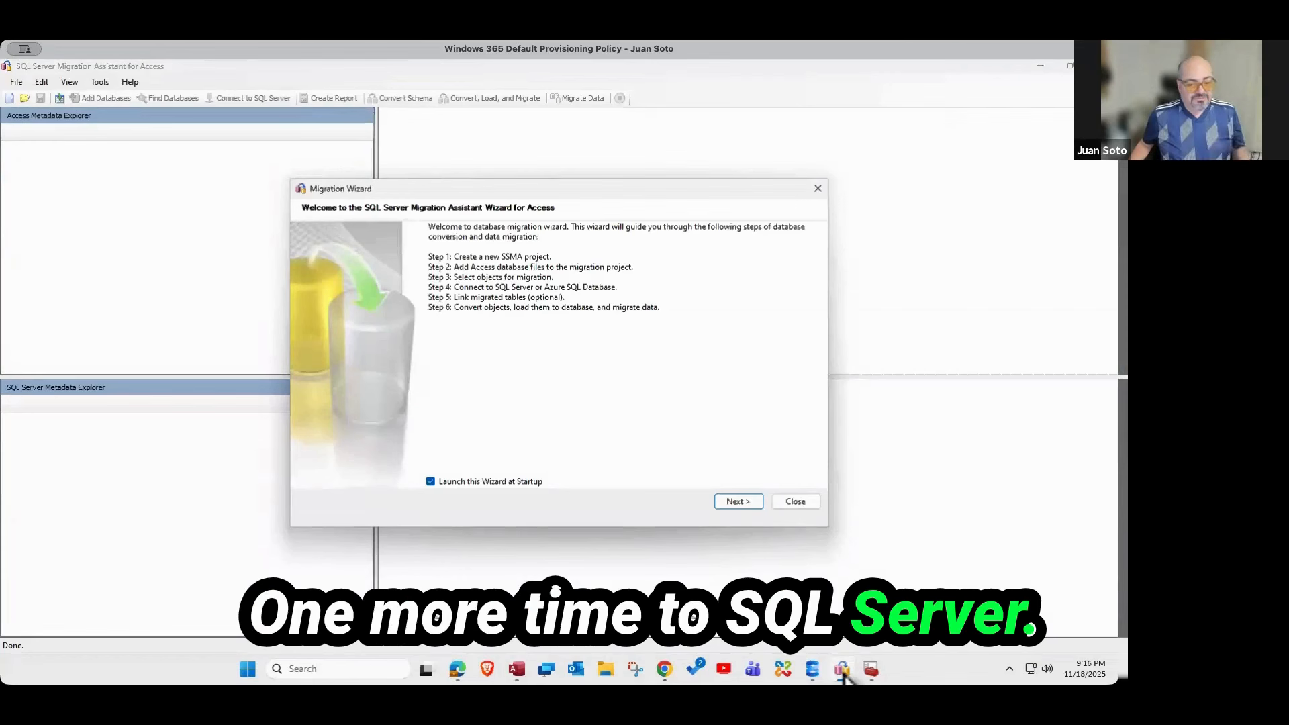
left_click(795, 502)
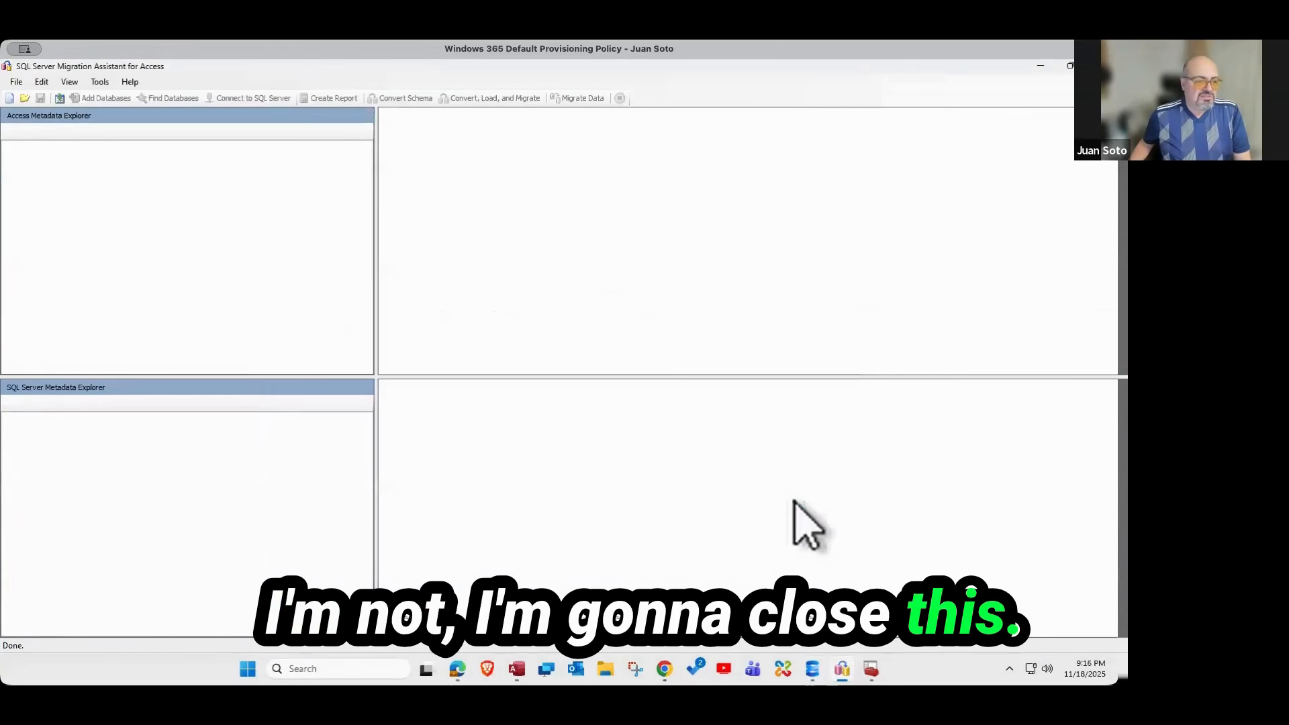
left_click(16, 81)
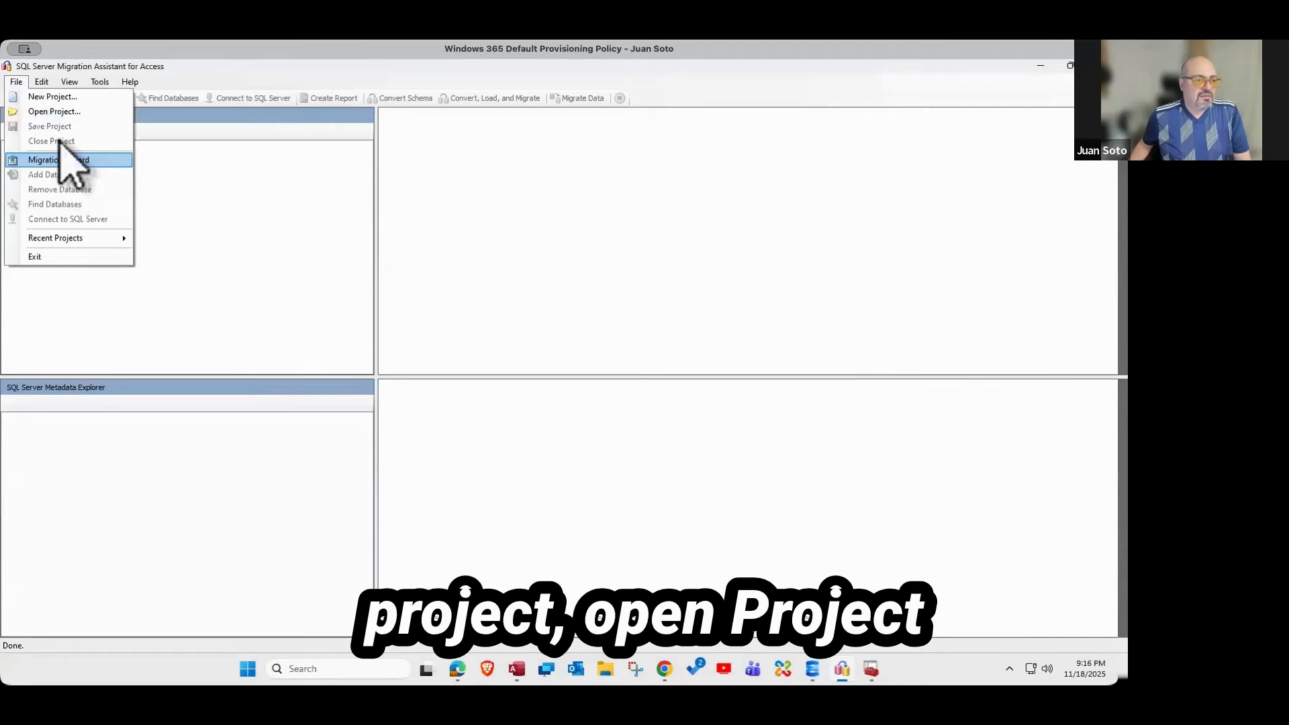
left_click(55, 112)
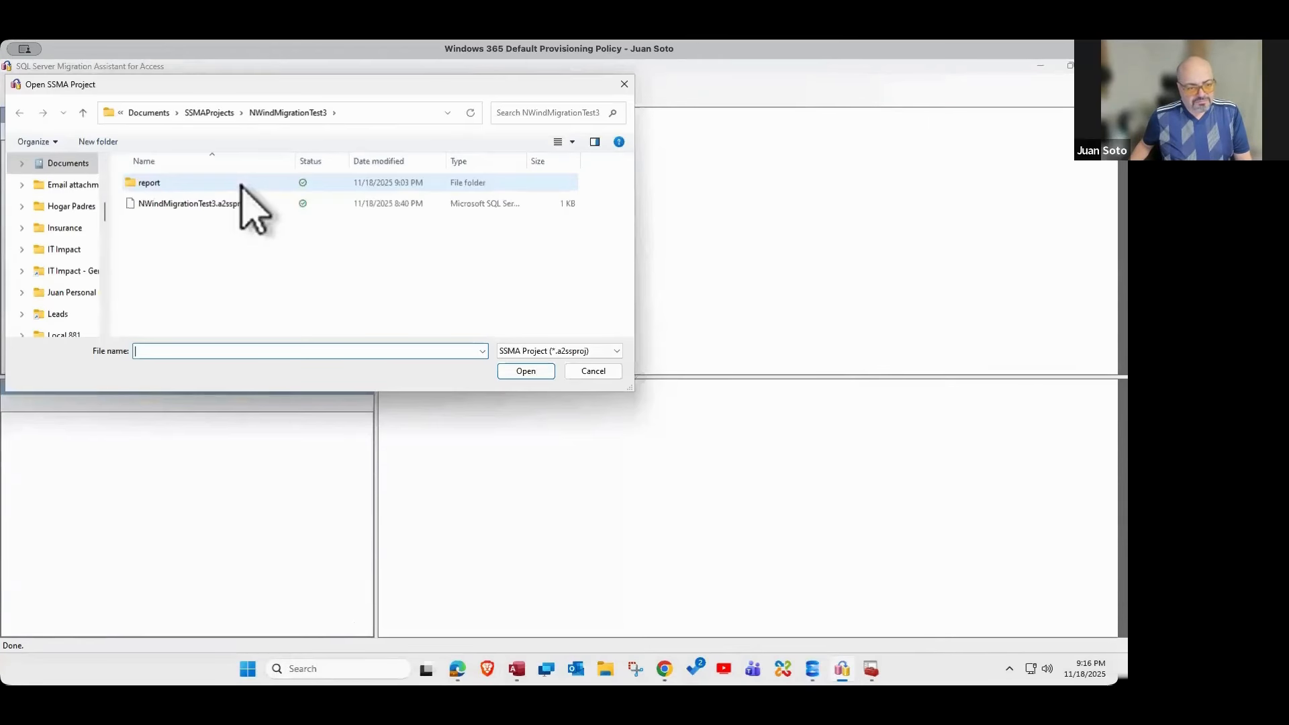
double_click(213, 203)
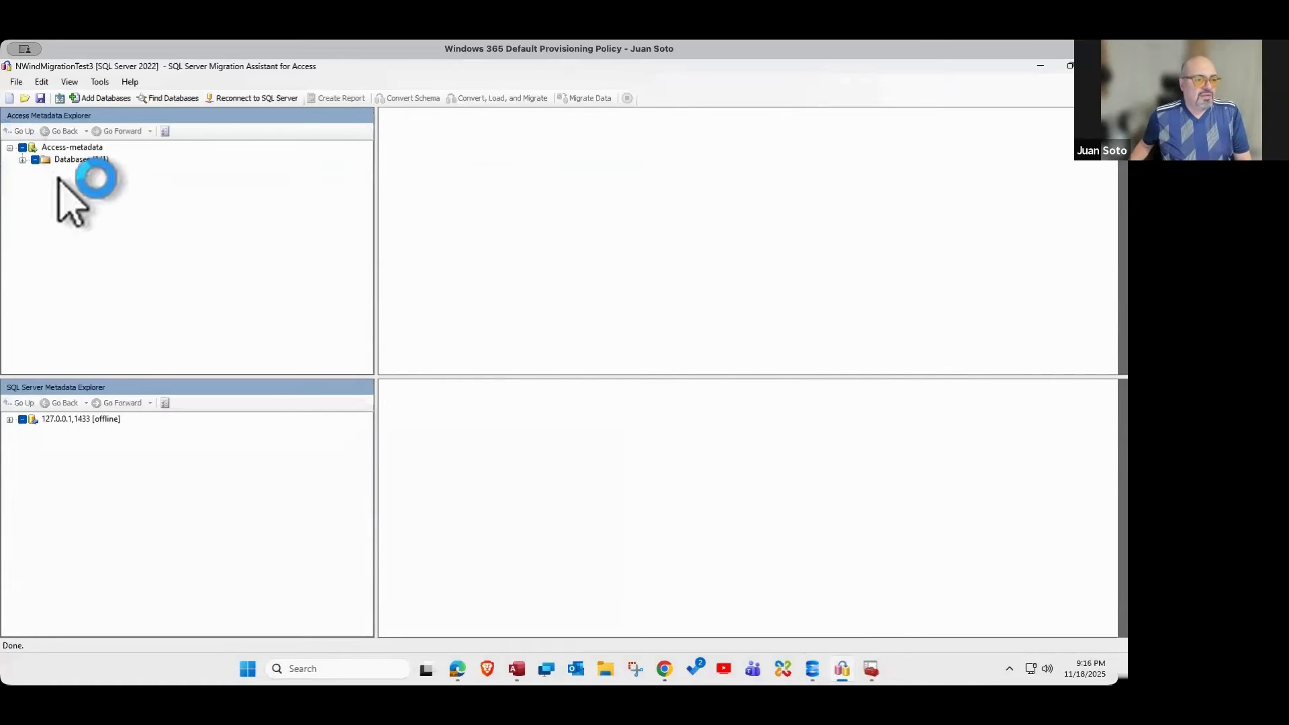
- Expand the NWTest2 Access database and reconnect the project to SQL Server 127.0.0.1, port 1433, database NWTest3, with Windows Authentication
left_click(22, 160)
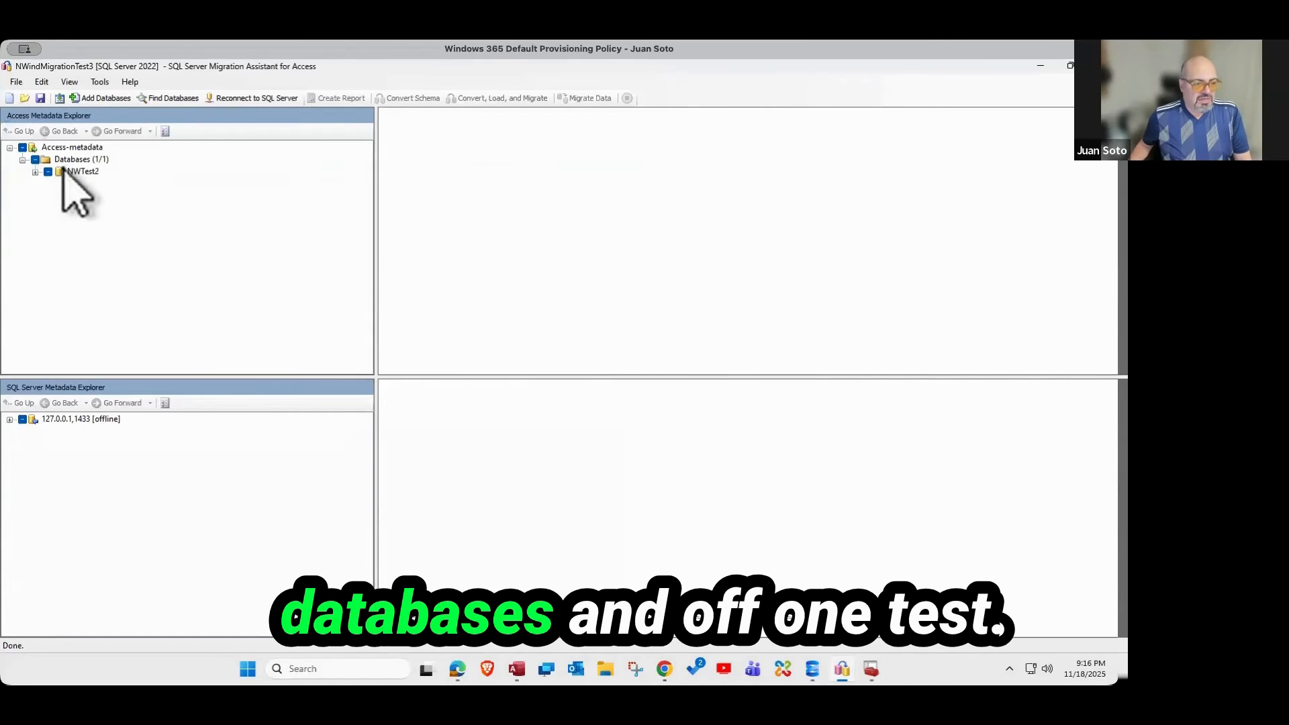
left_click(35, 172)
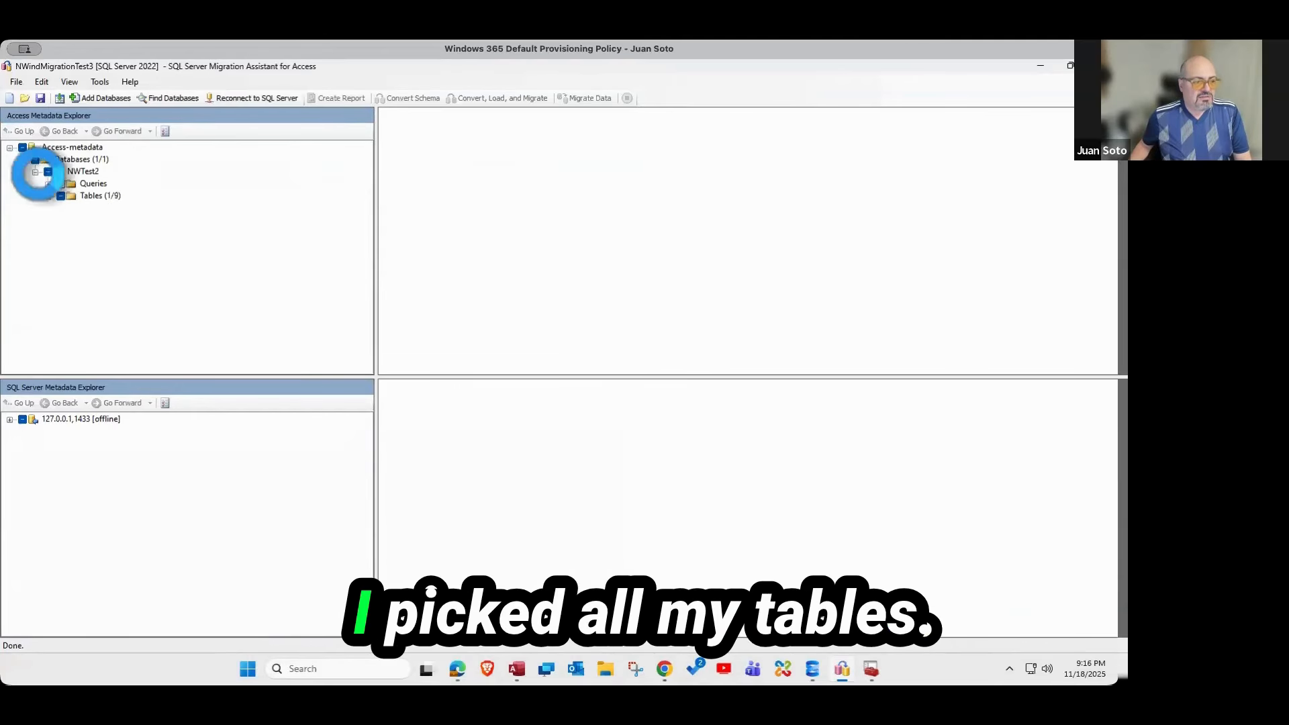
right_click(90, 198)
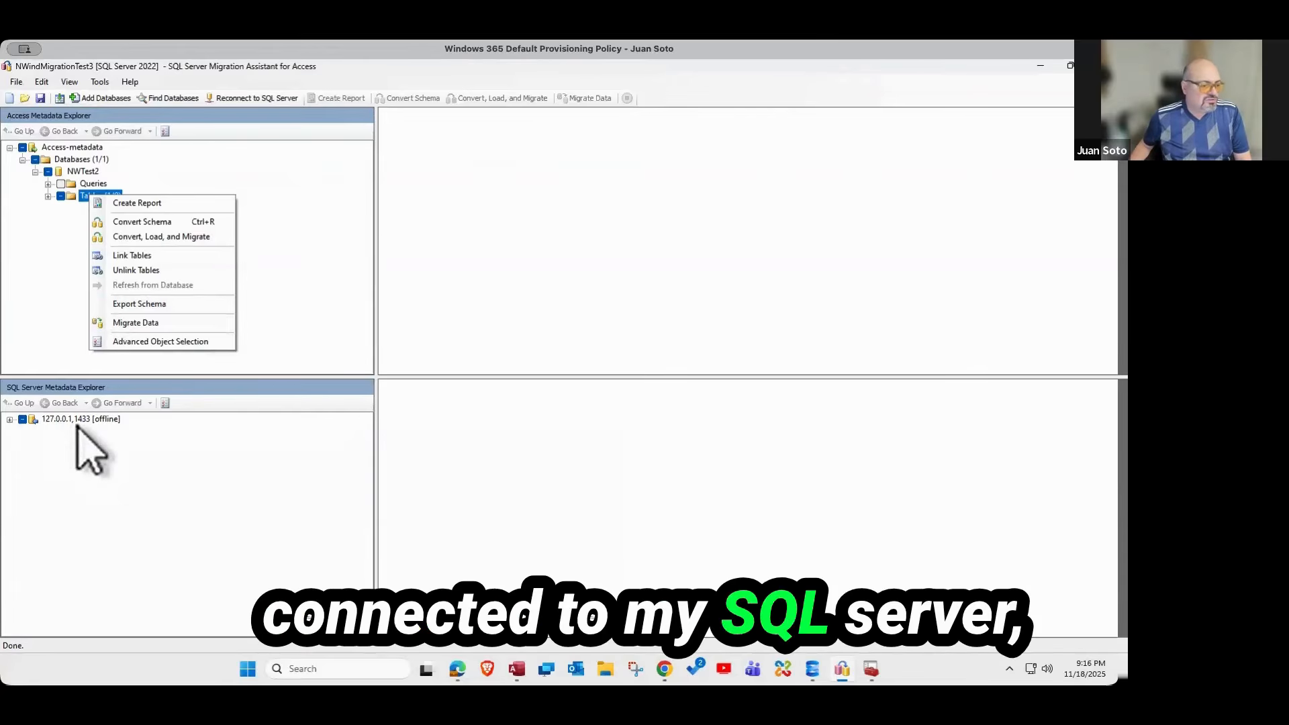
left_click(129, 421)
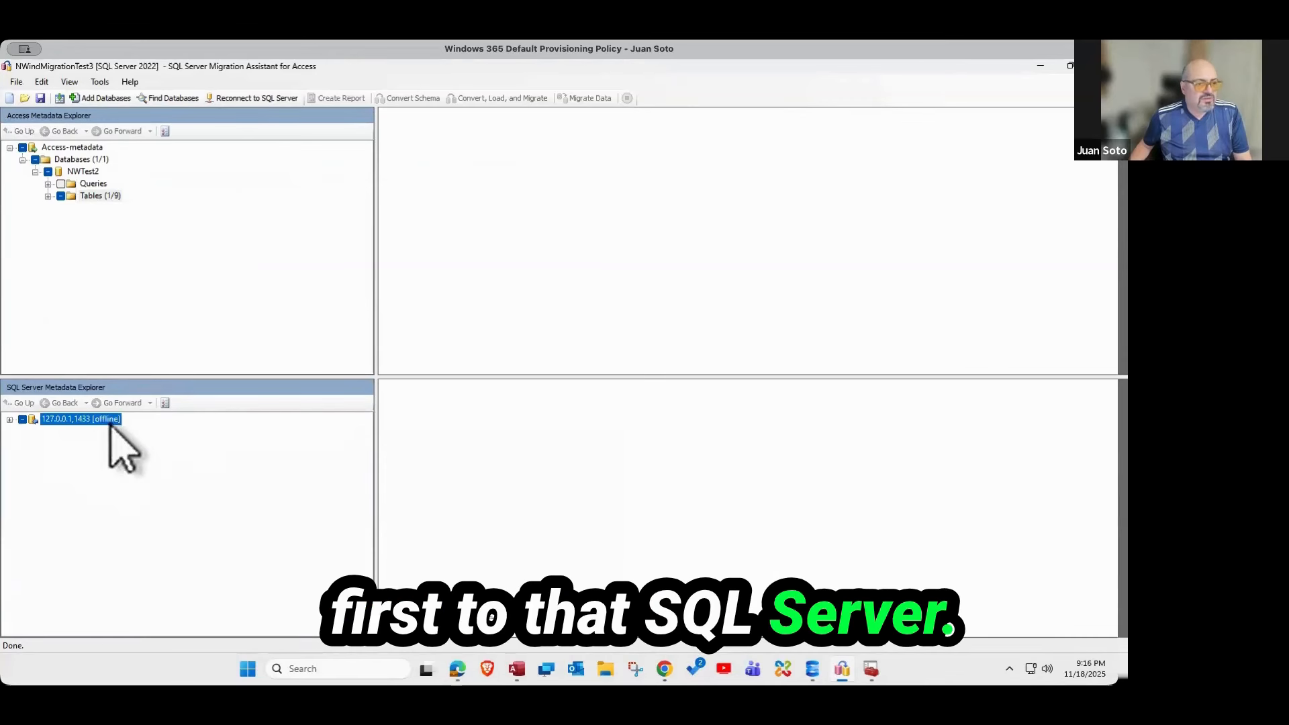
left_click(263, 99)
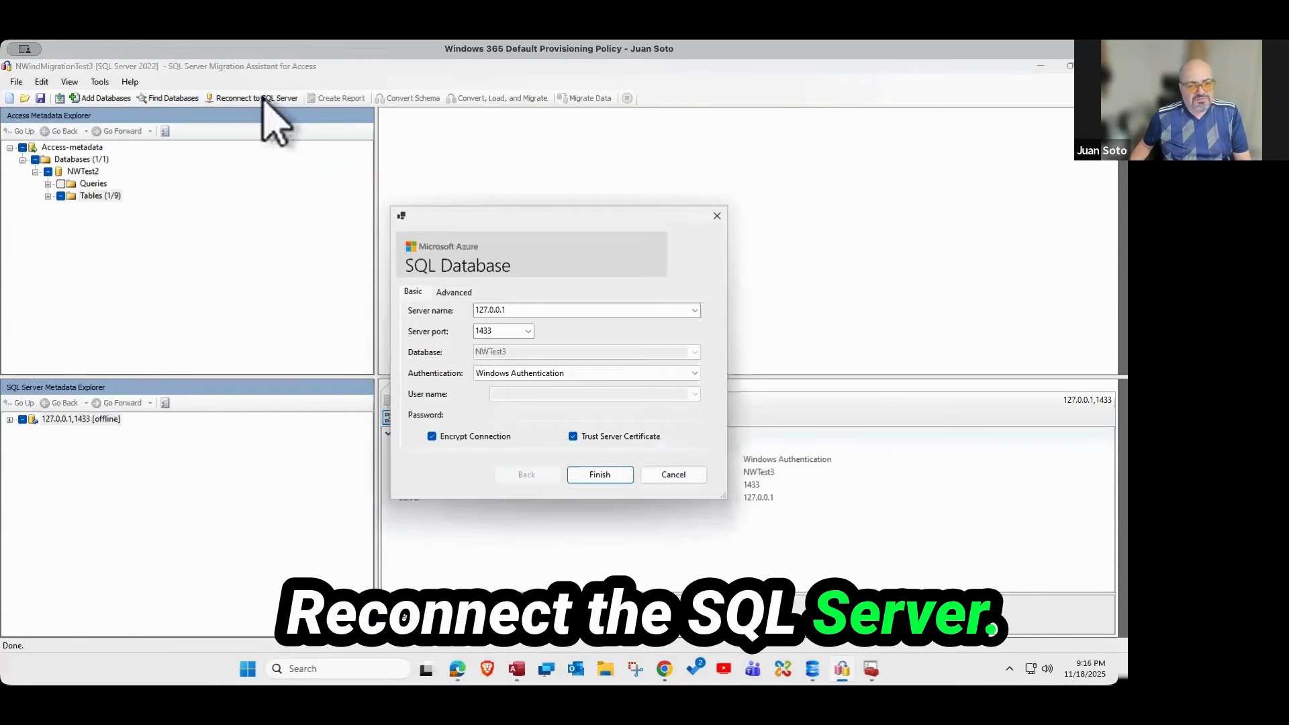
left_click(600, 474)
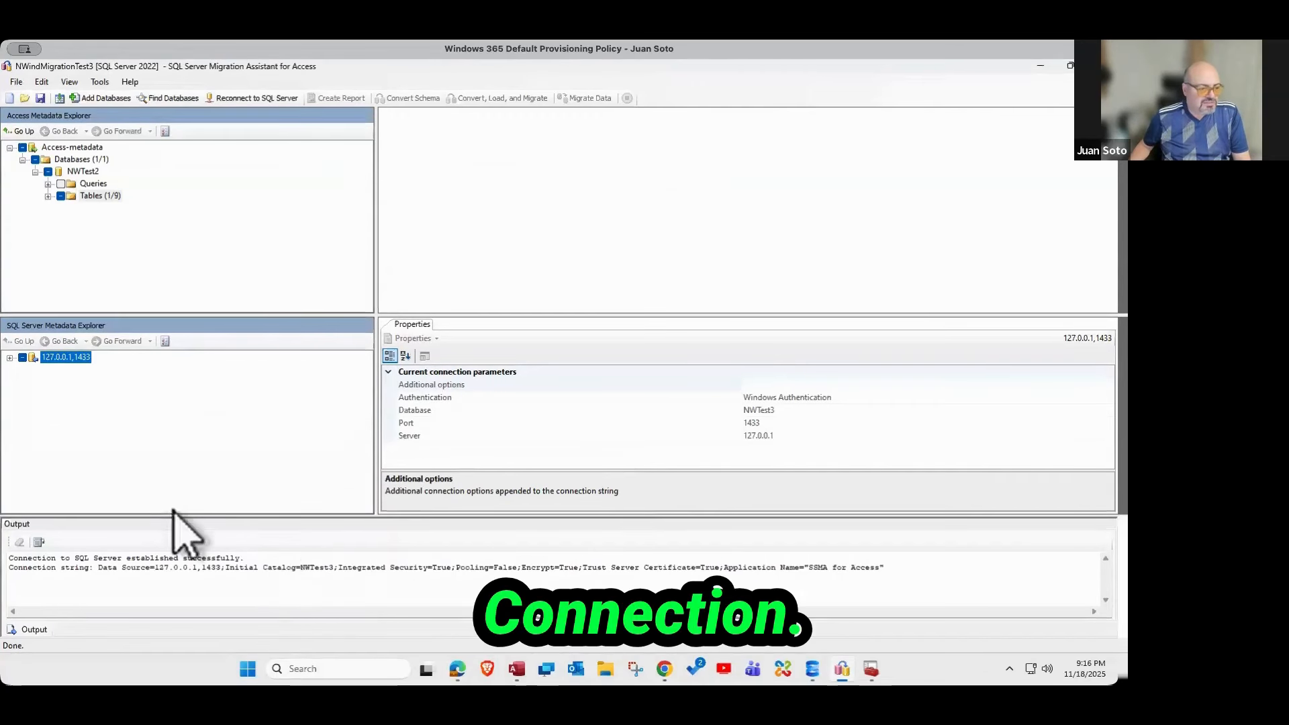
left_click(89, 194)
right_click(87, 195)
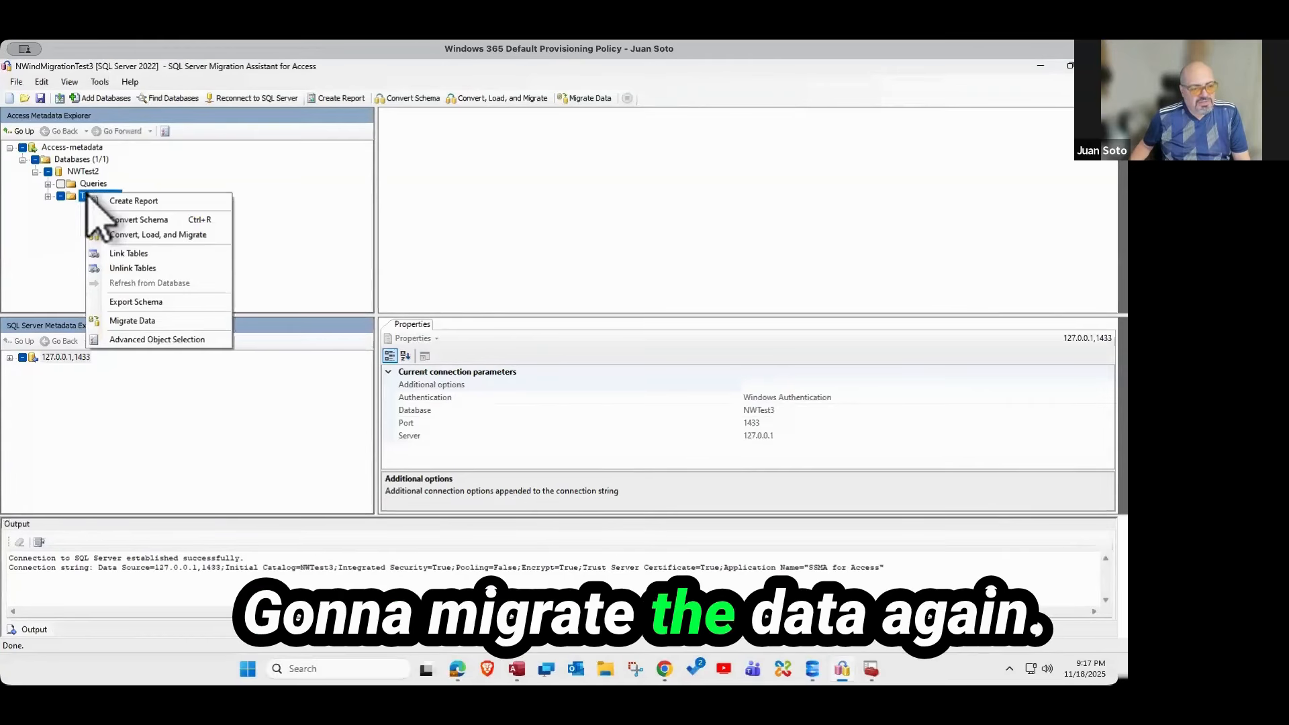
left_click(150, 323)
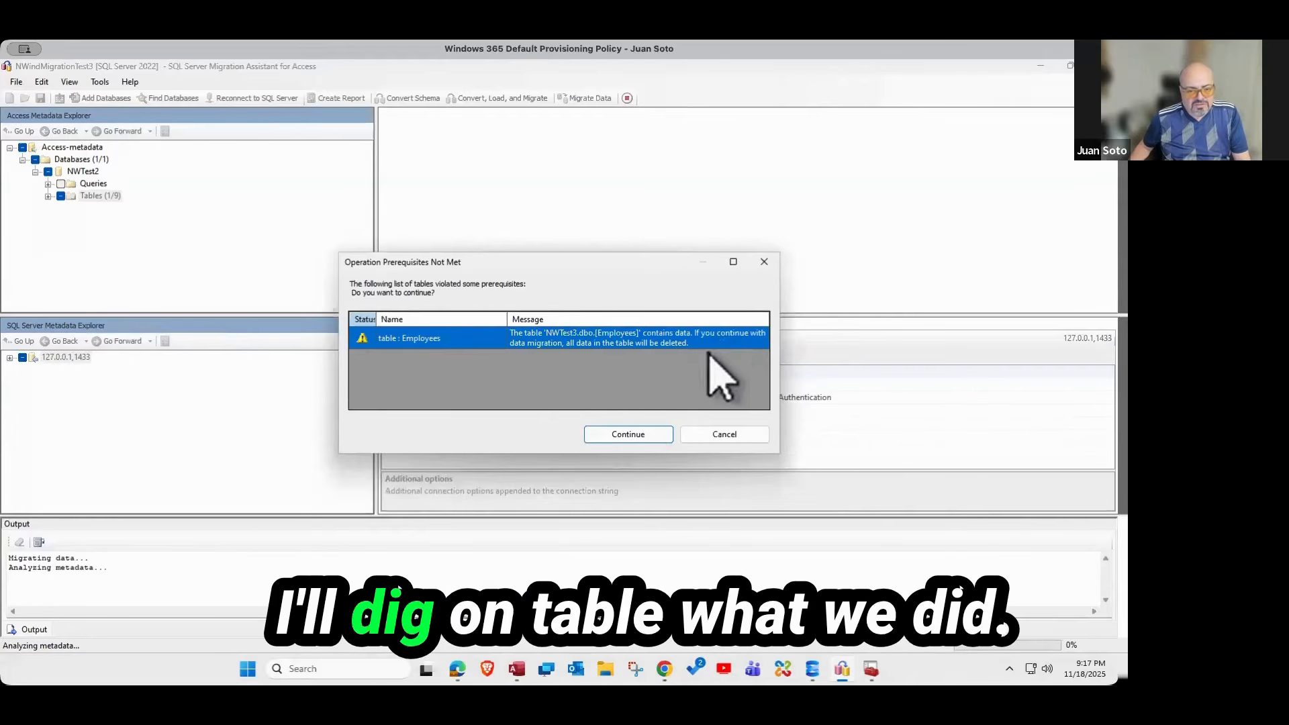
left_click(736, 435)
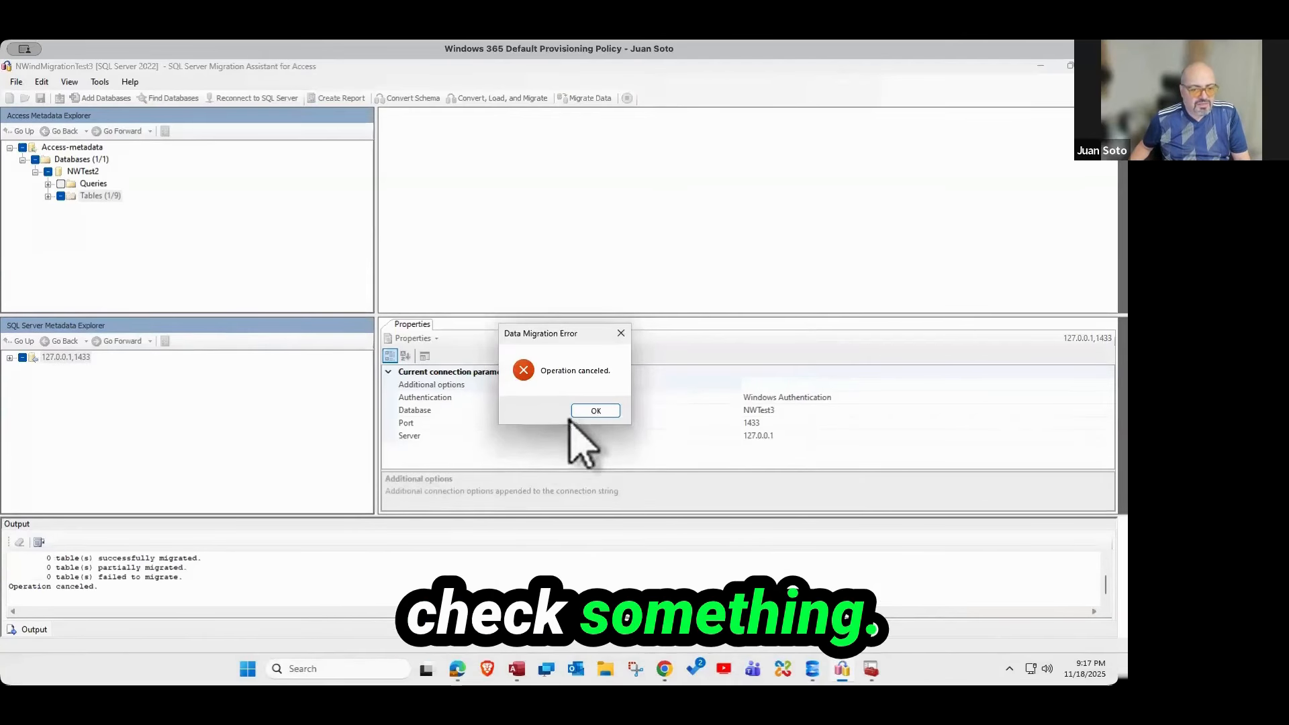
left_click(579, 412)
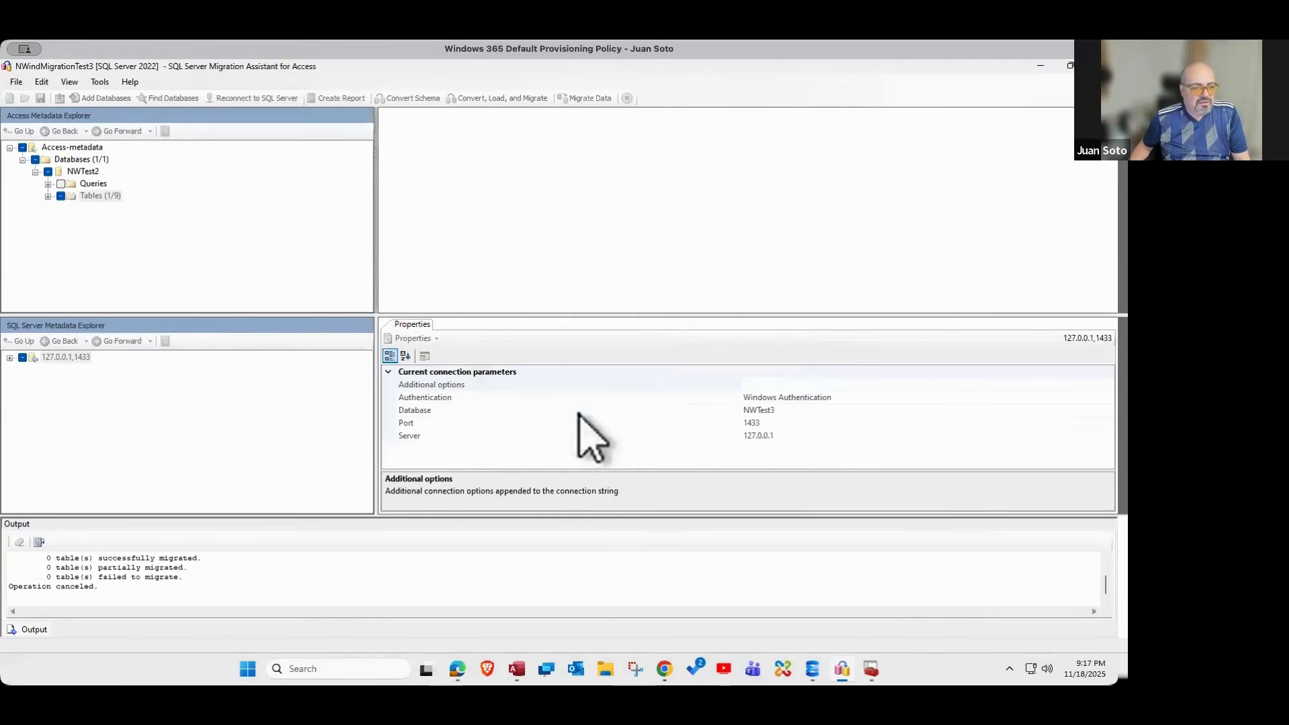
- Include all NWTest2 tables, migrate their data to NWTest3 while accepting deletion of the existing data, and close the migration report
left_click(47, 196)
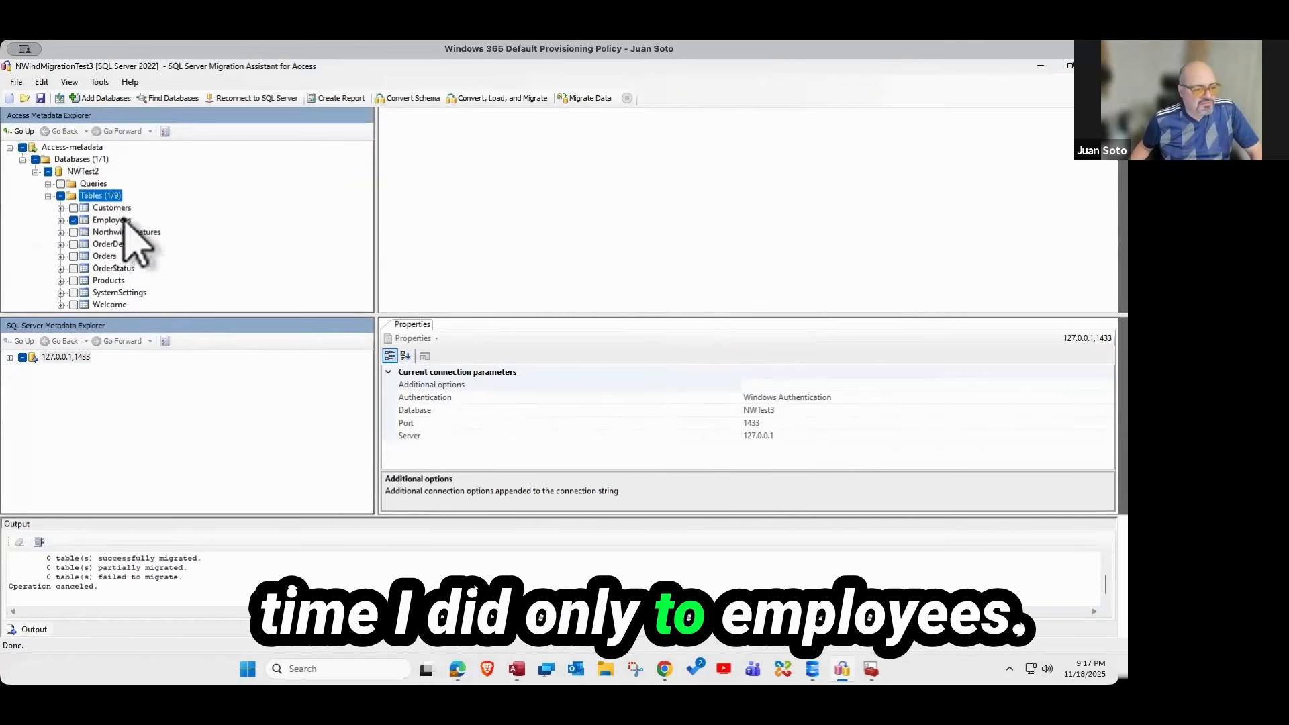
left_click(63, 202)
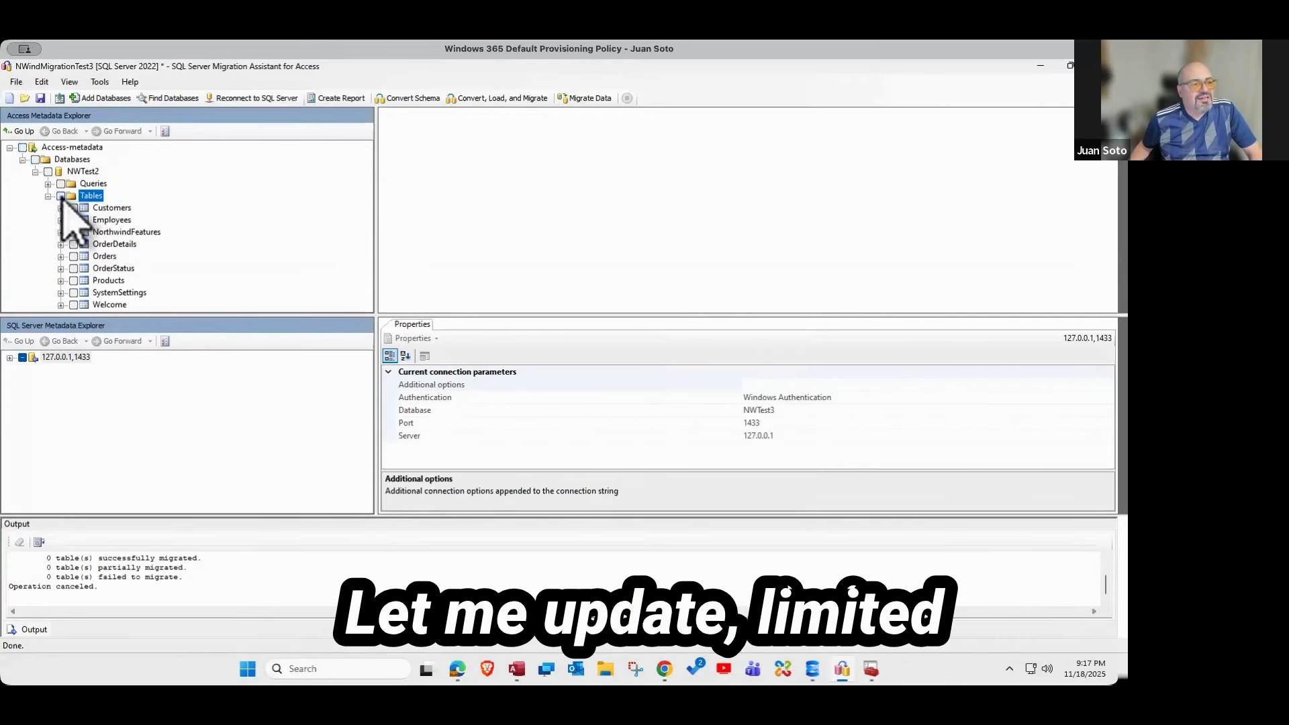
left_click(62, 196)
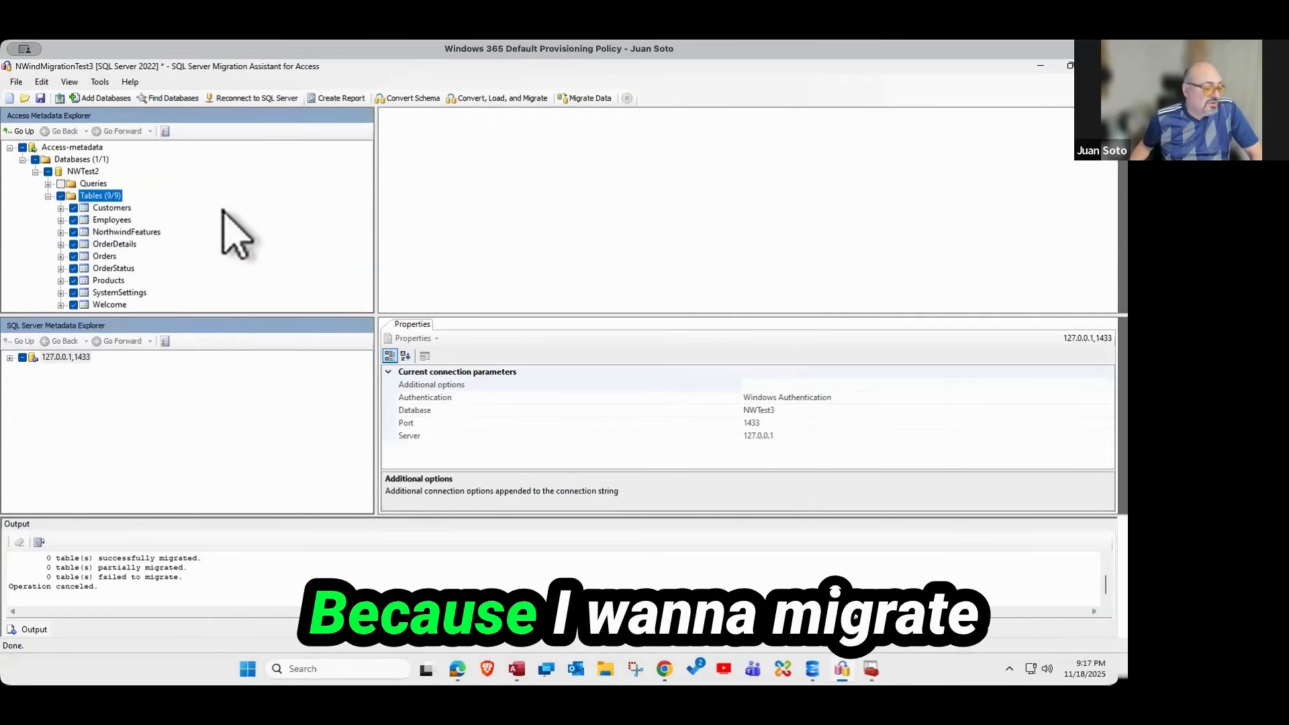
right_click(82, 194)
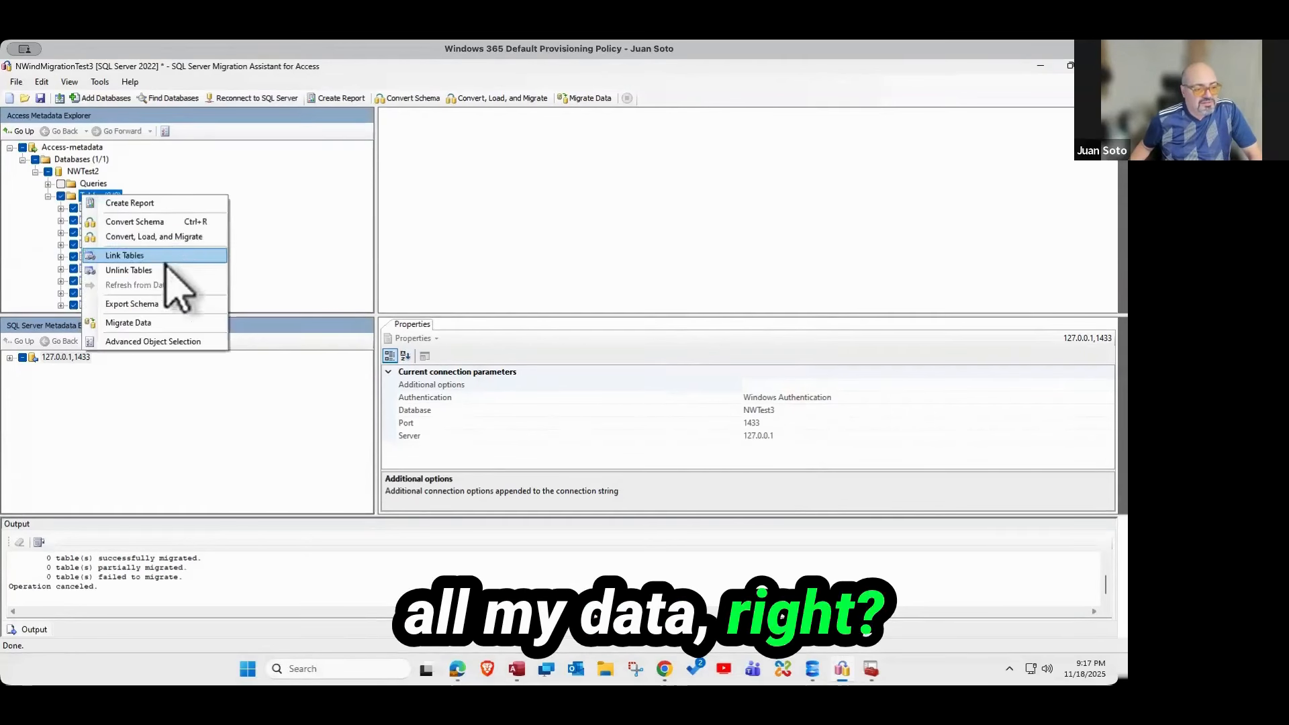
left_click(140, 323)
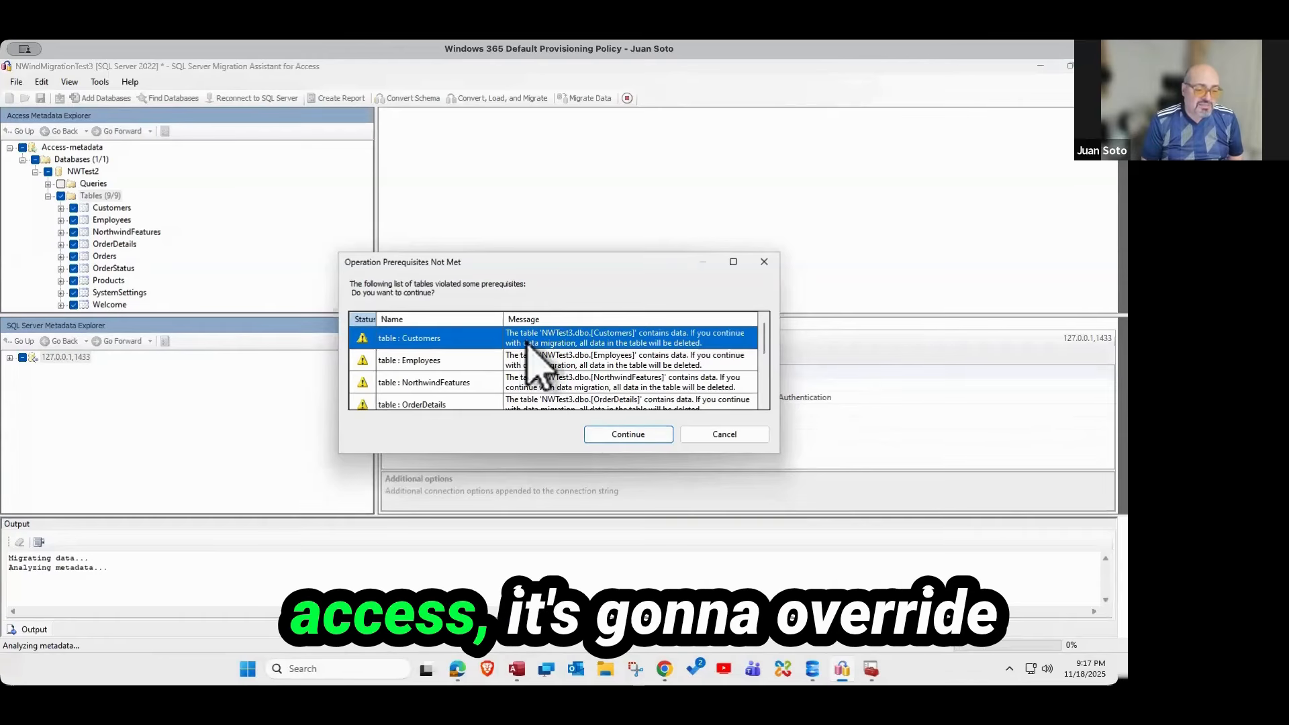
left_click(614, 438)
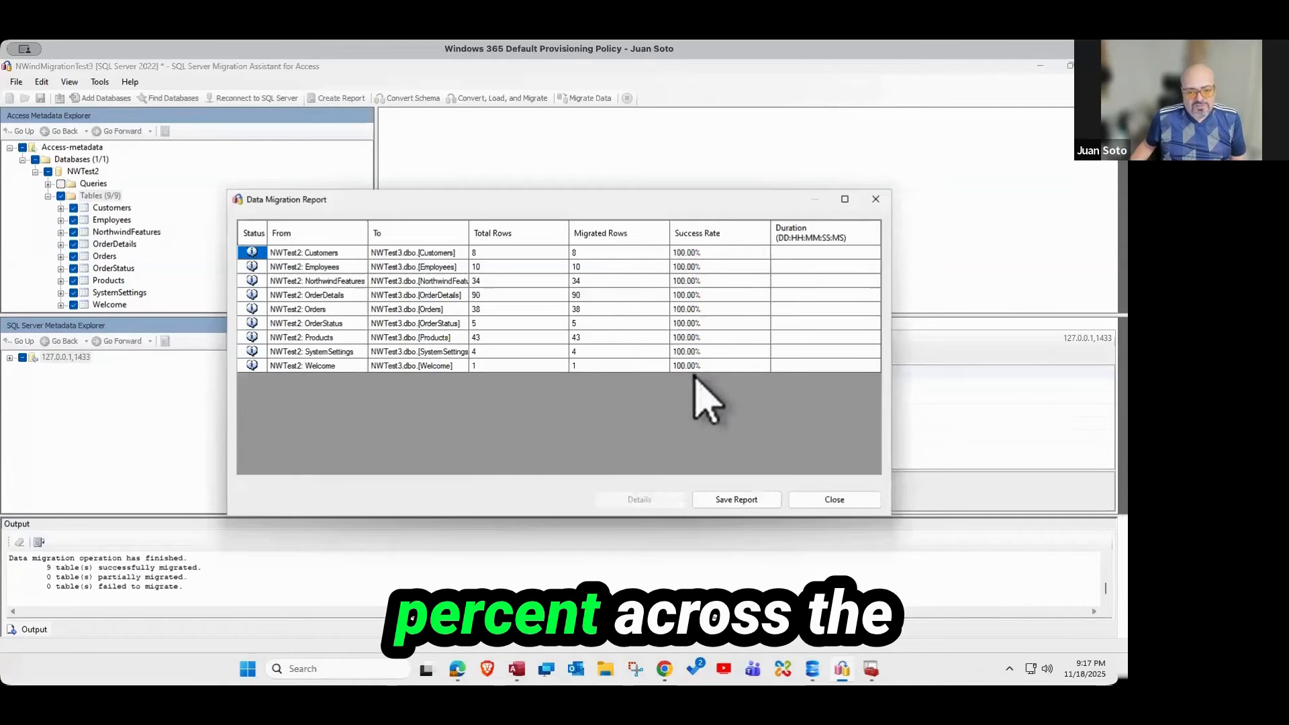
left_click(835, 499)
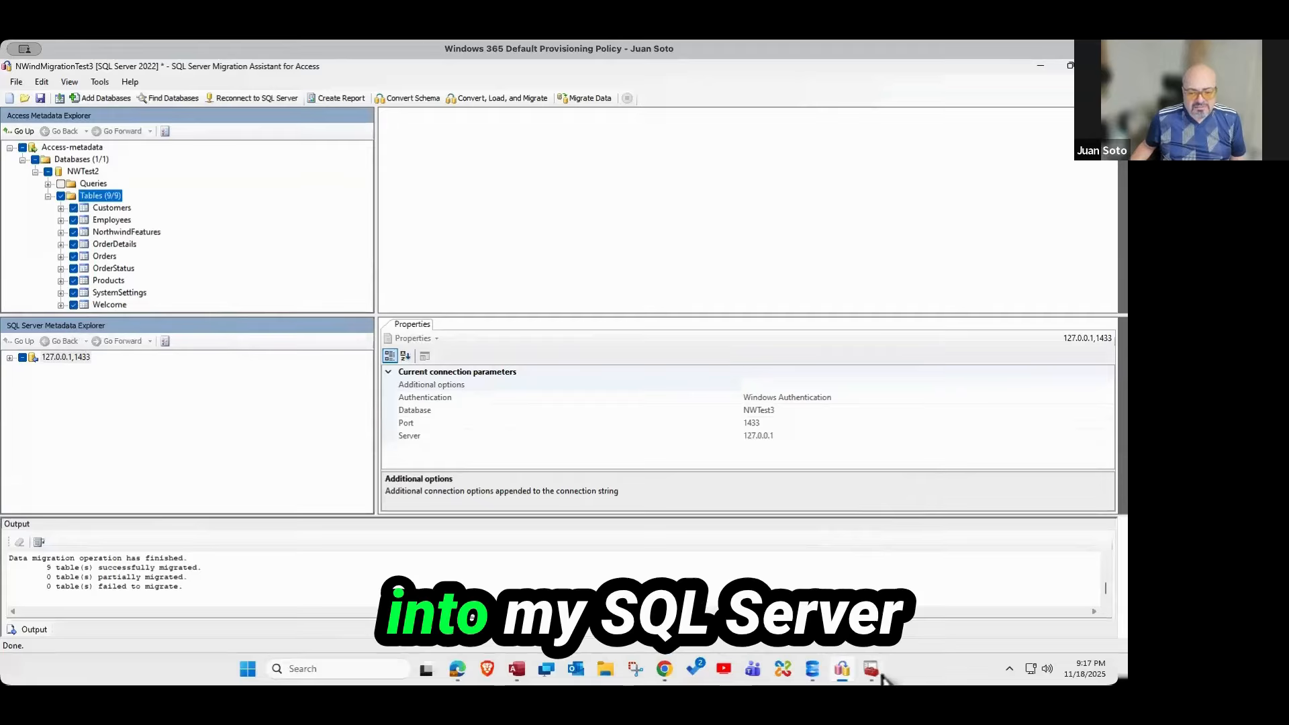
- Switch to SQL Server Management Studio, query the top 1000 rows of dbo.Employees in NWTest3, and check WindowsUserName for the Internet Bot record
left_click(811, 671)
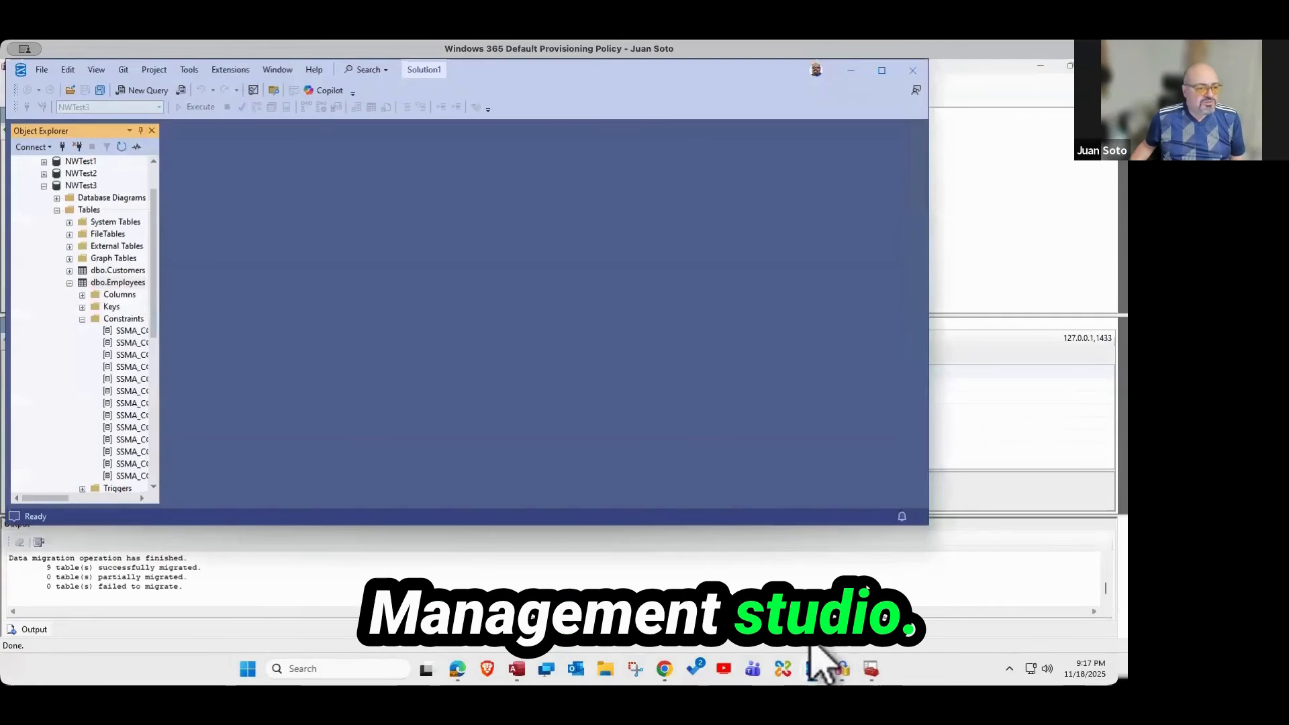
right_click(107, 284)
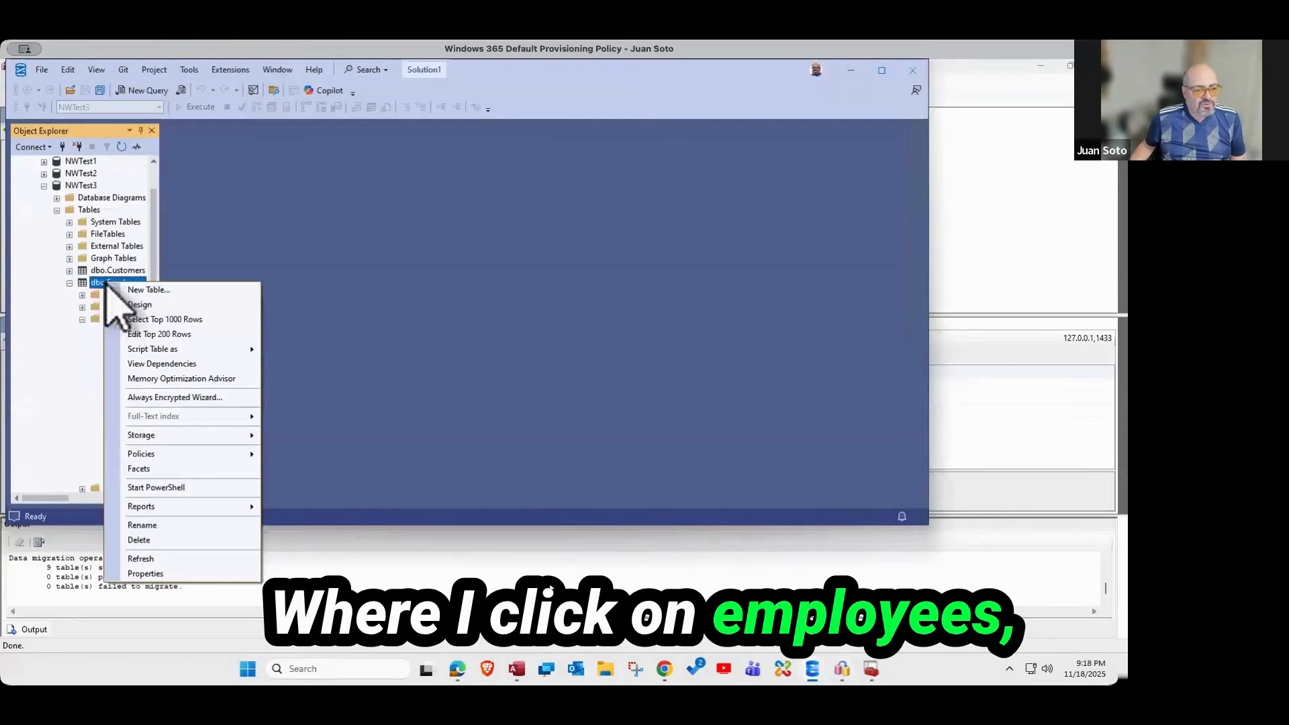
left_click(162, 319)
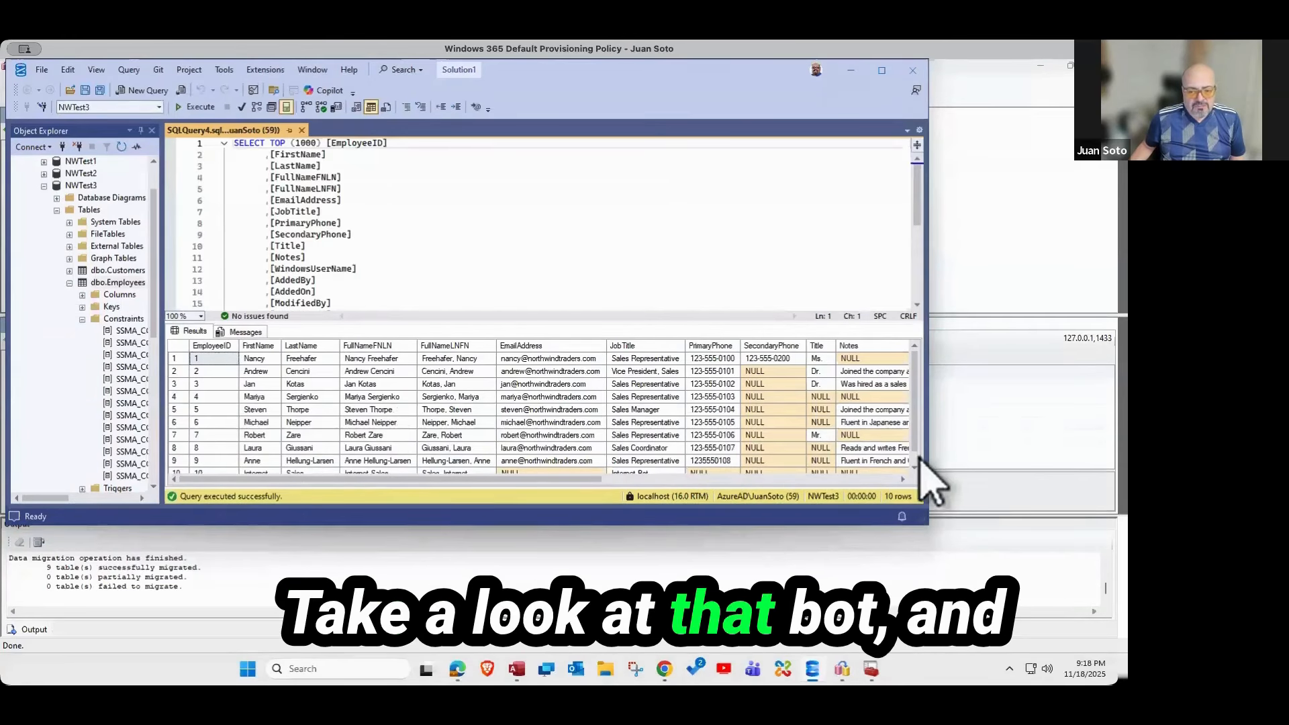
scroll(917, 462, "down", 1)
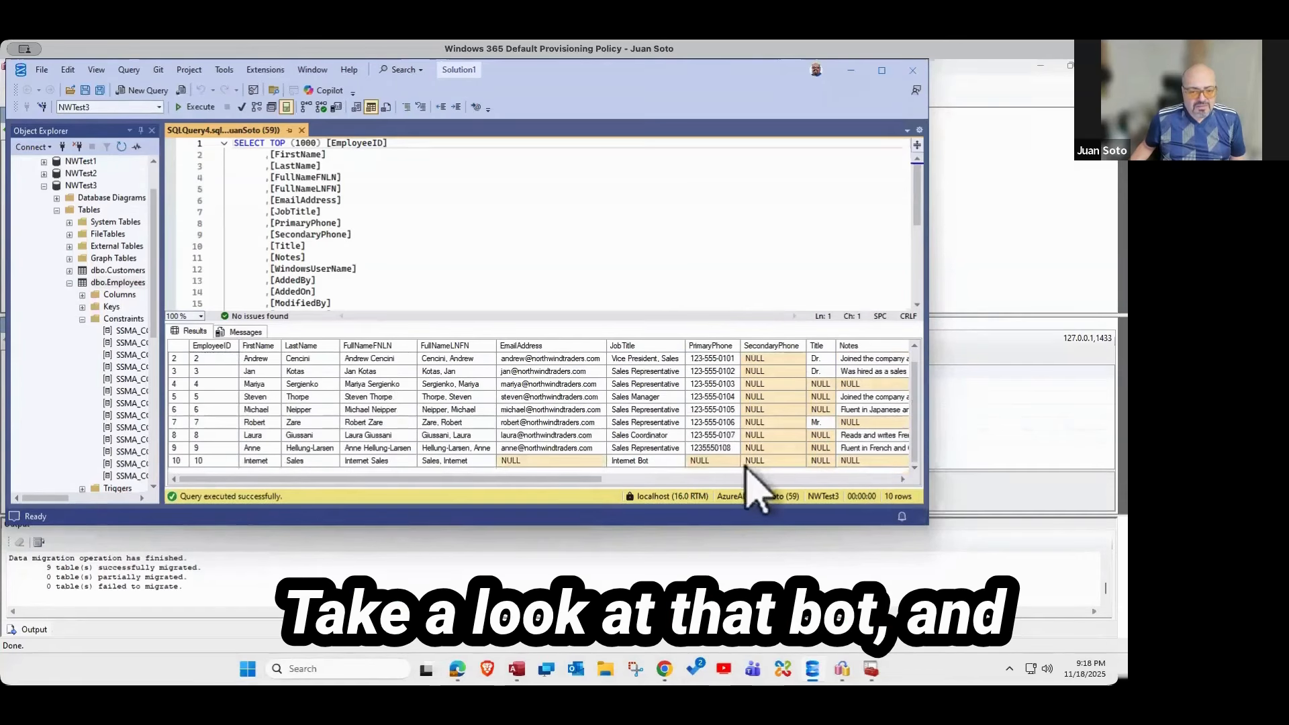
left_click(903, 478)
left_click(903, 478)
left_click(903, 478)
left_click(902, 478)
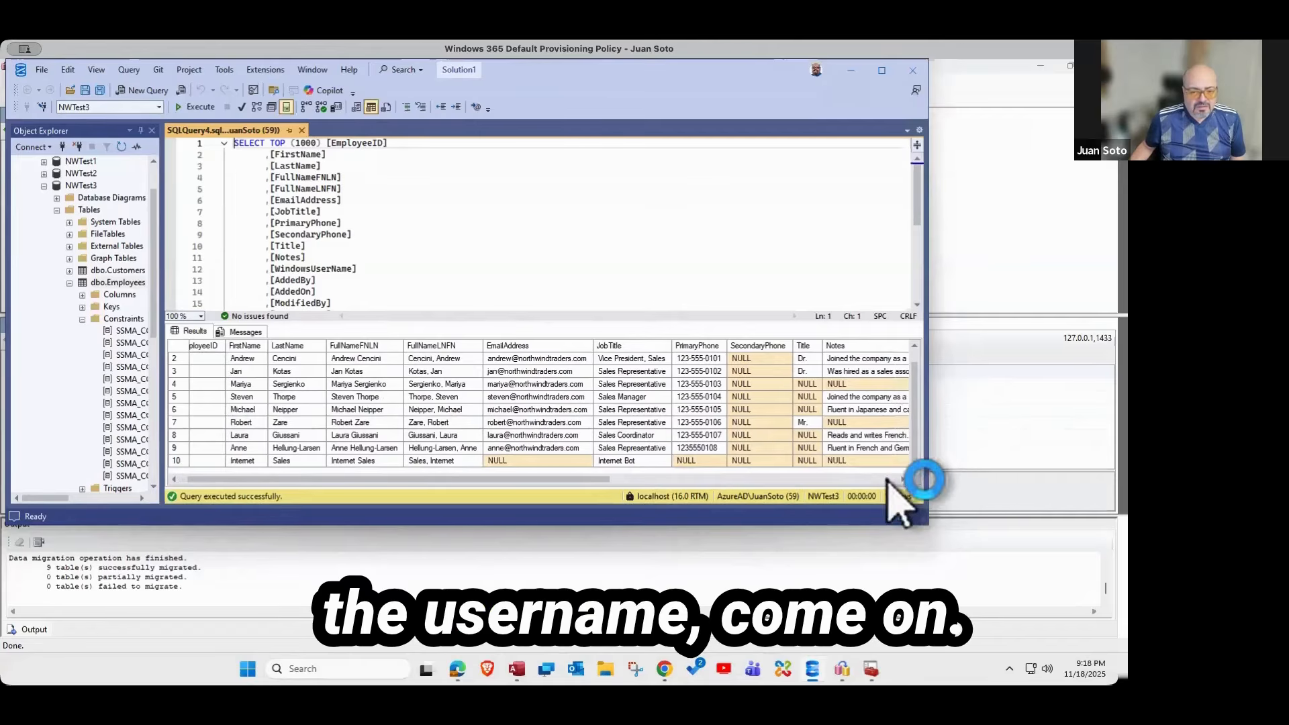
left_click(887, 479)
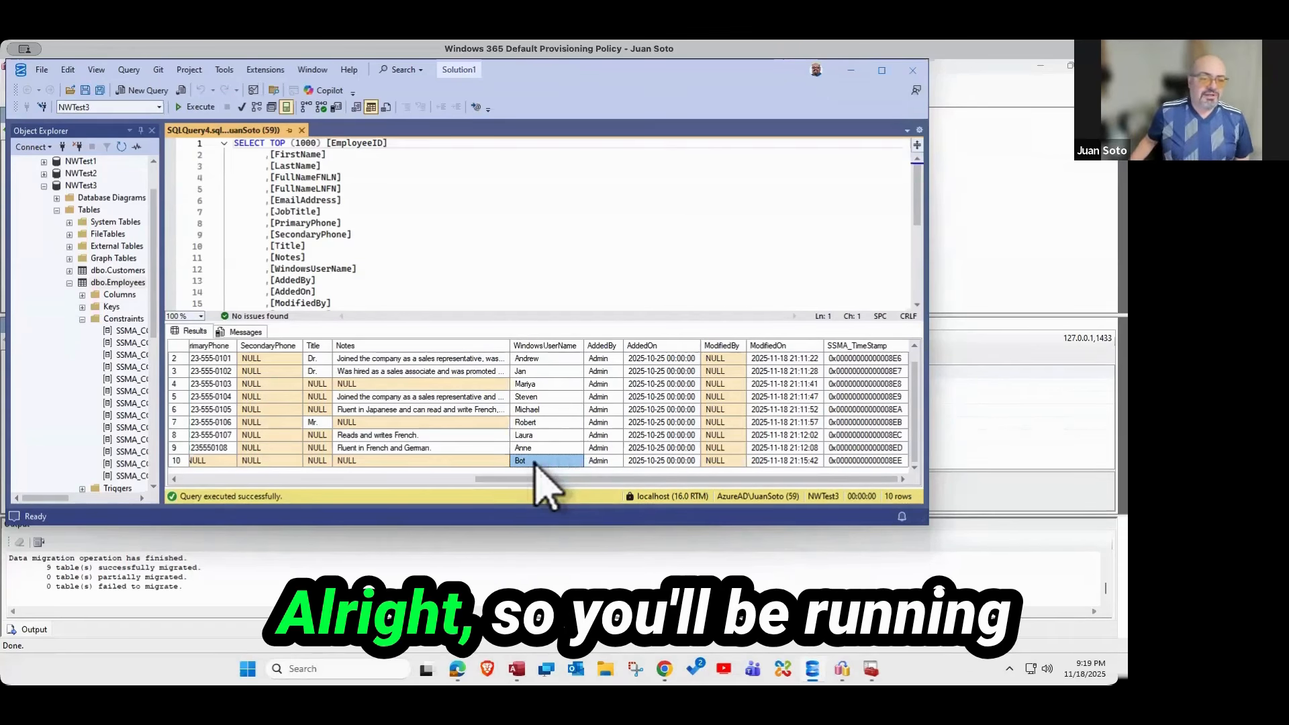
- Return to SQL Server Migration Assistant, close it while saving the changes to NWindMigrationTest3, and switch to Access
left_click(1001, 221)
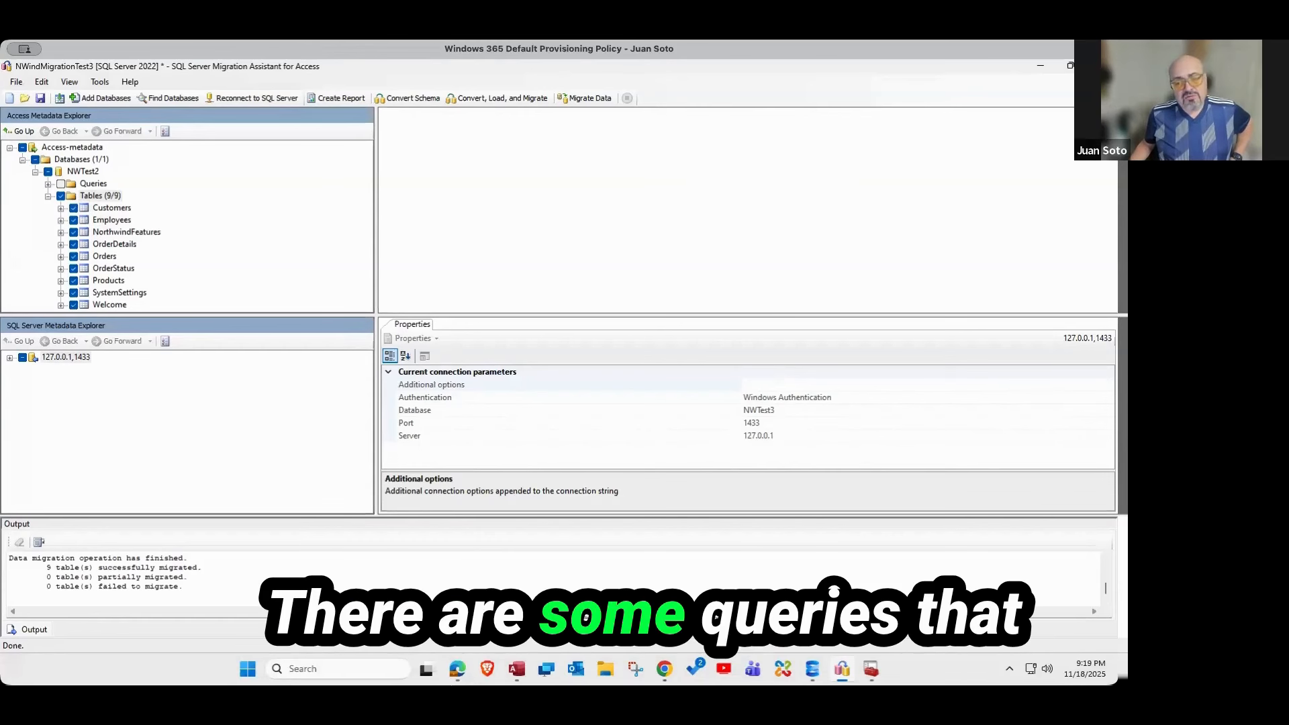
left_click(1101, 65)
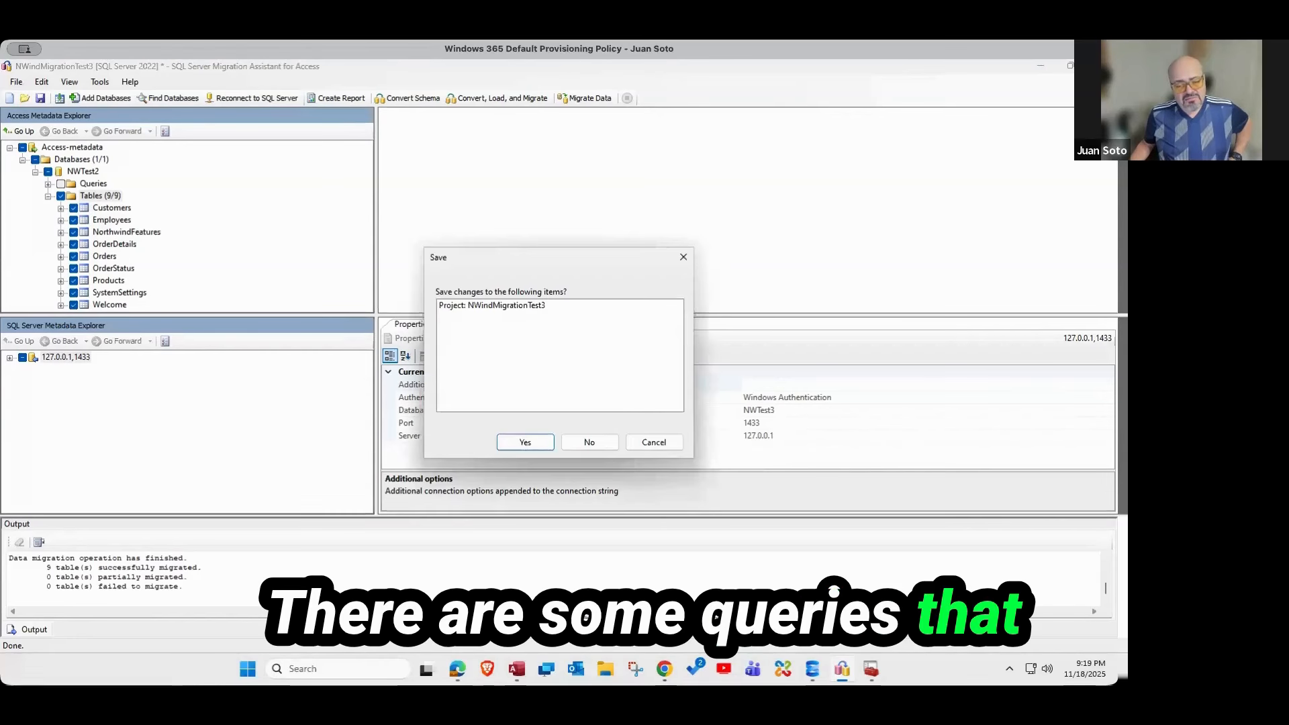
left_click(525, 443)
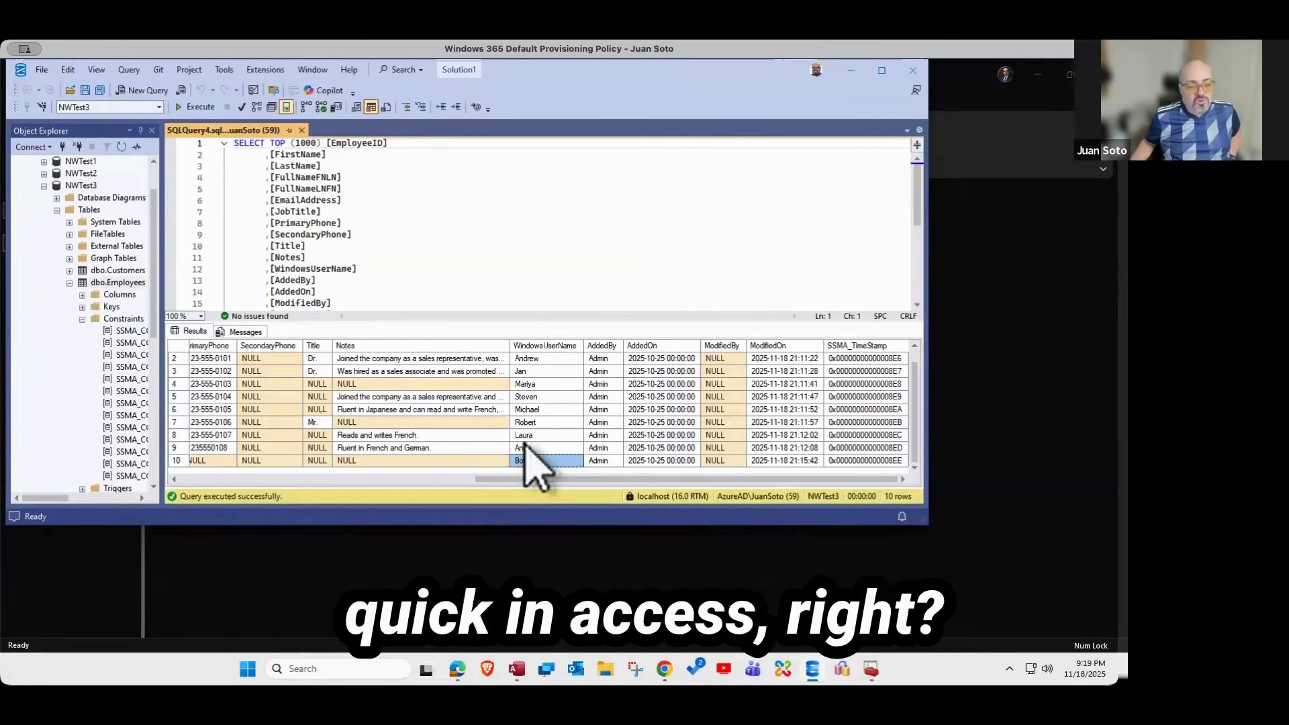
left_click(629, 560)
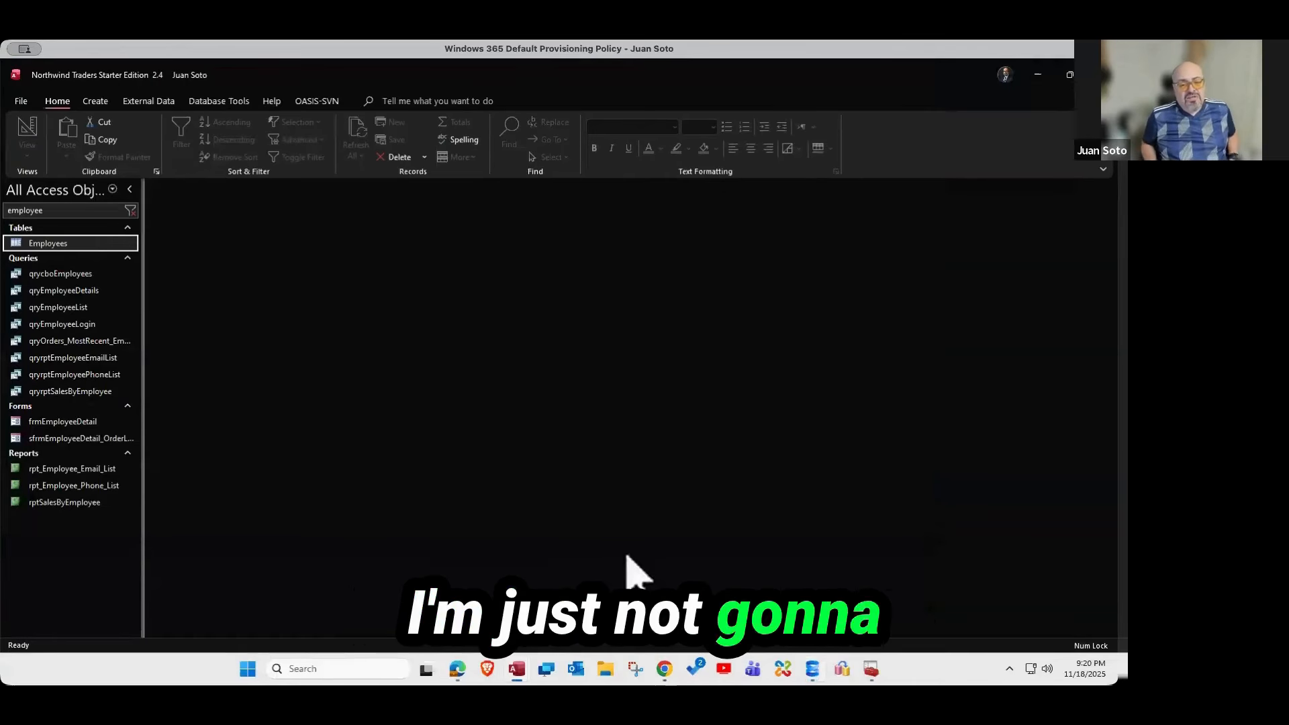